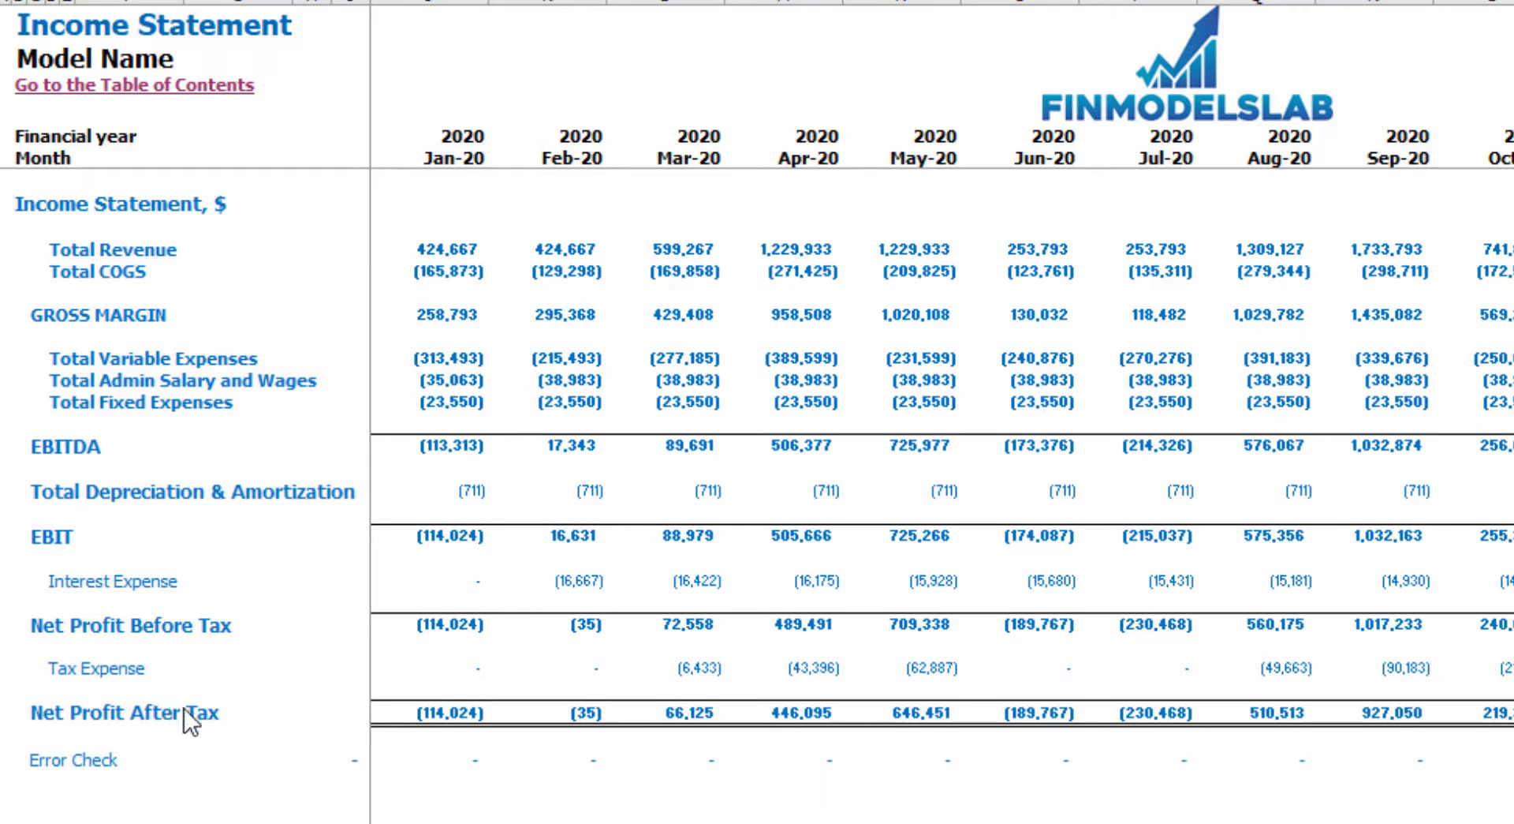
- Expand the detail rows for fixed expenses and variable expenses in the monthly income statement
{"action": "left_click", "coordinate": [902, 813]}
{"action": "left_click", "coordinate": [27, 439]}
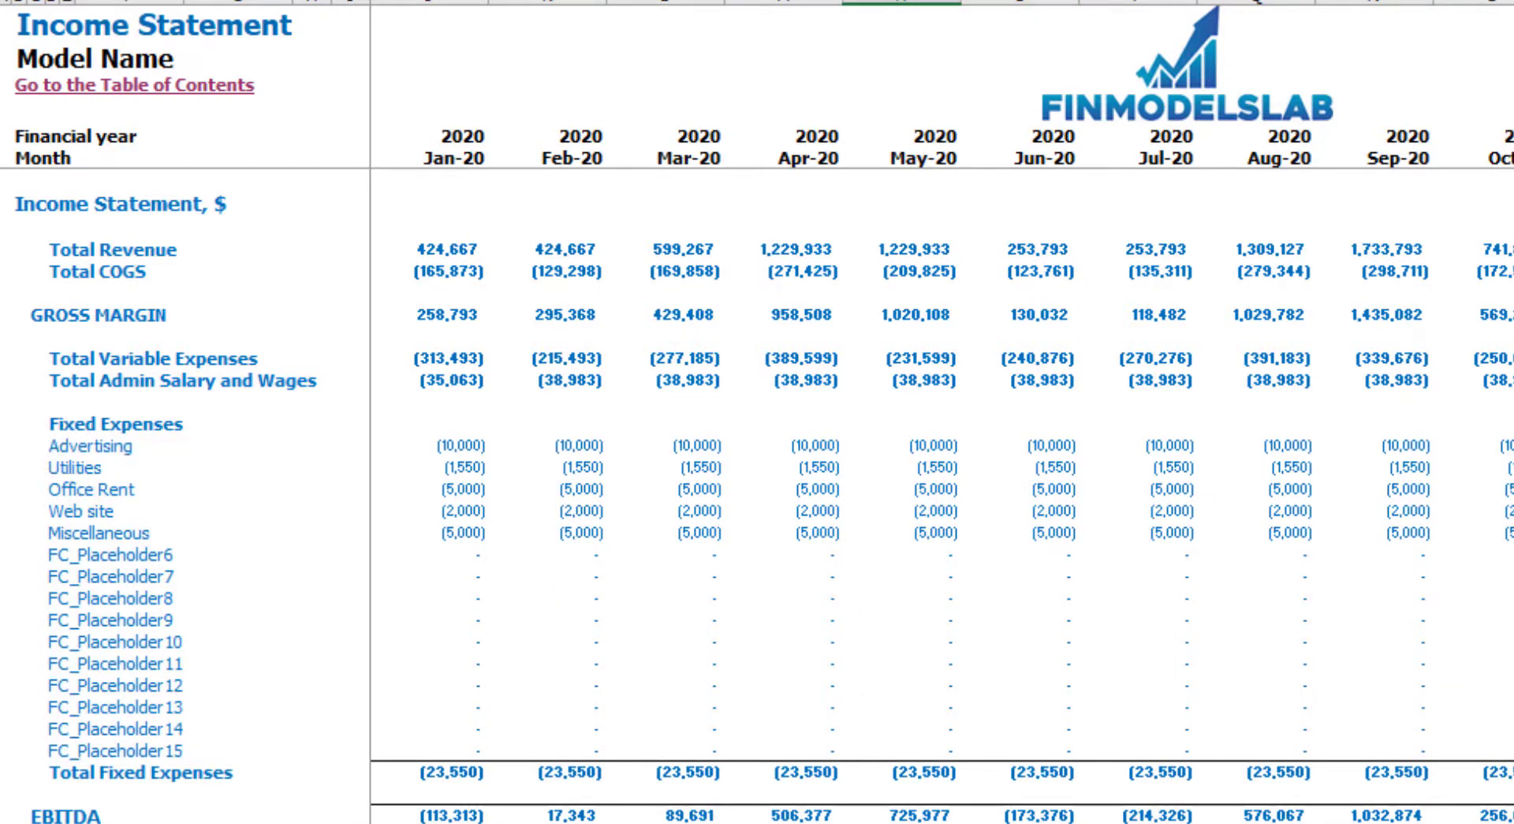
{"action": "left_click", "coordinate": [27, 363]}
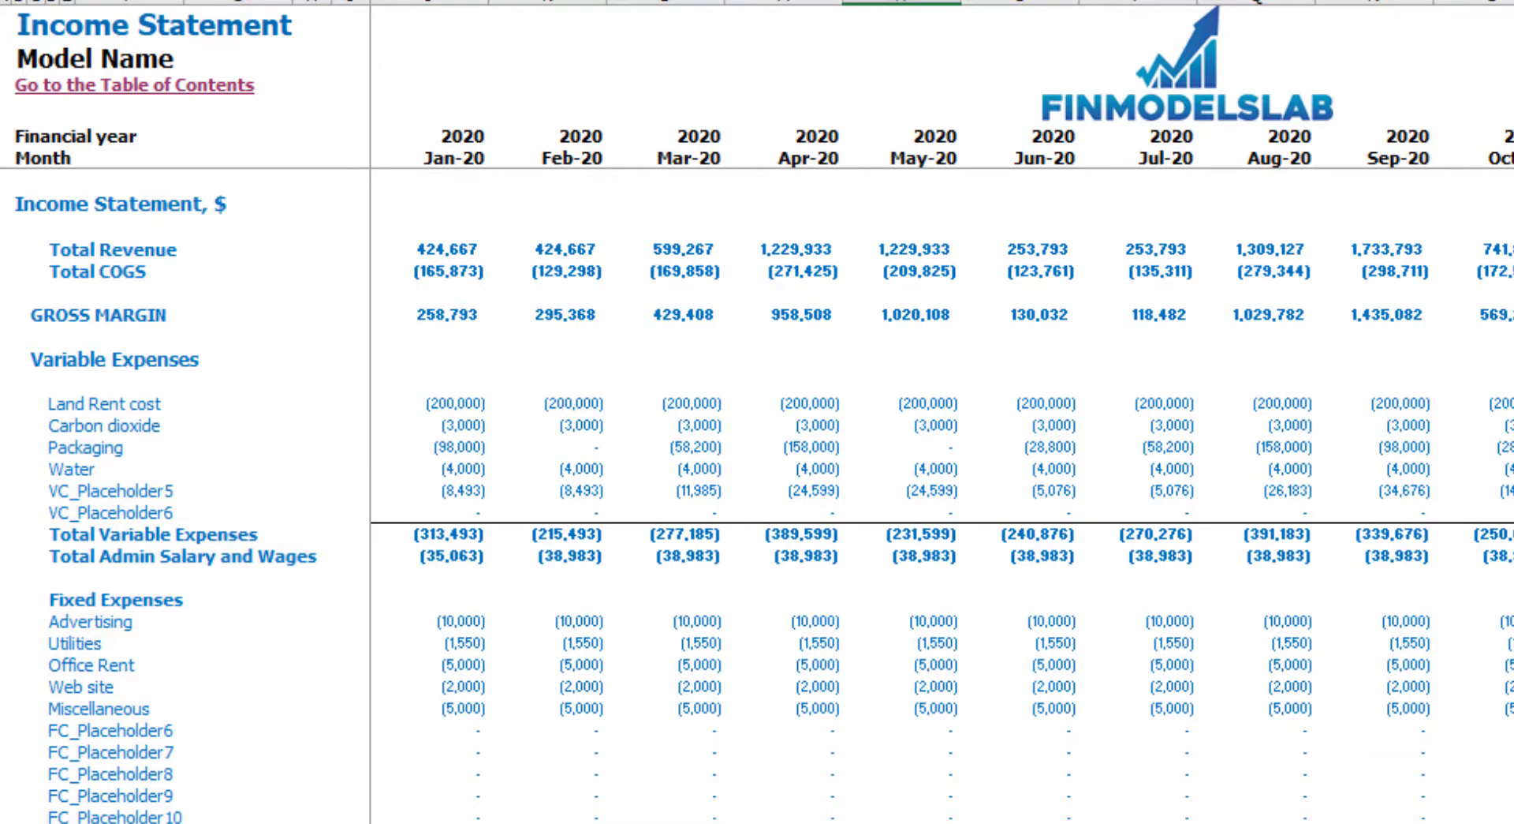
{"action": "left_click", "coordinate": [87, 245]}
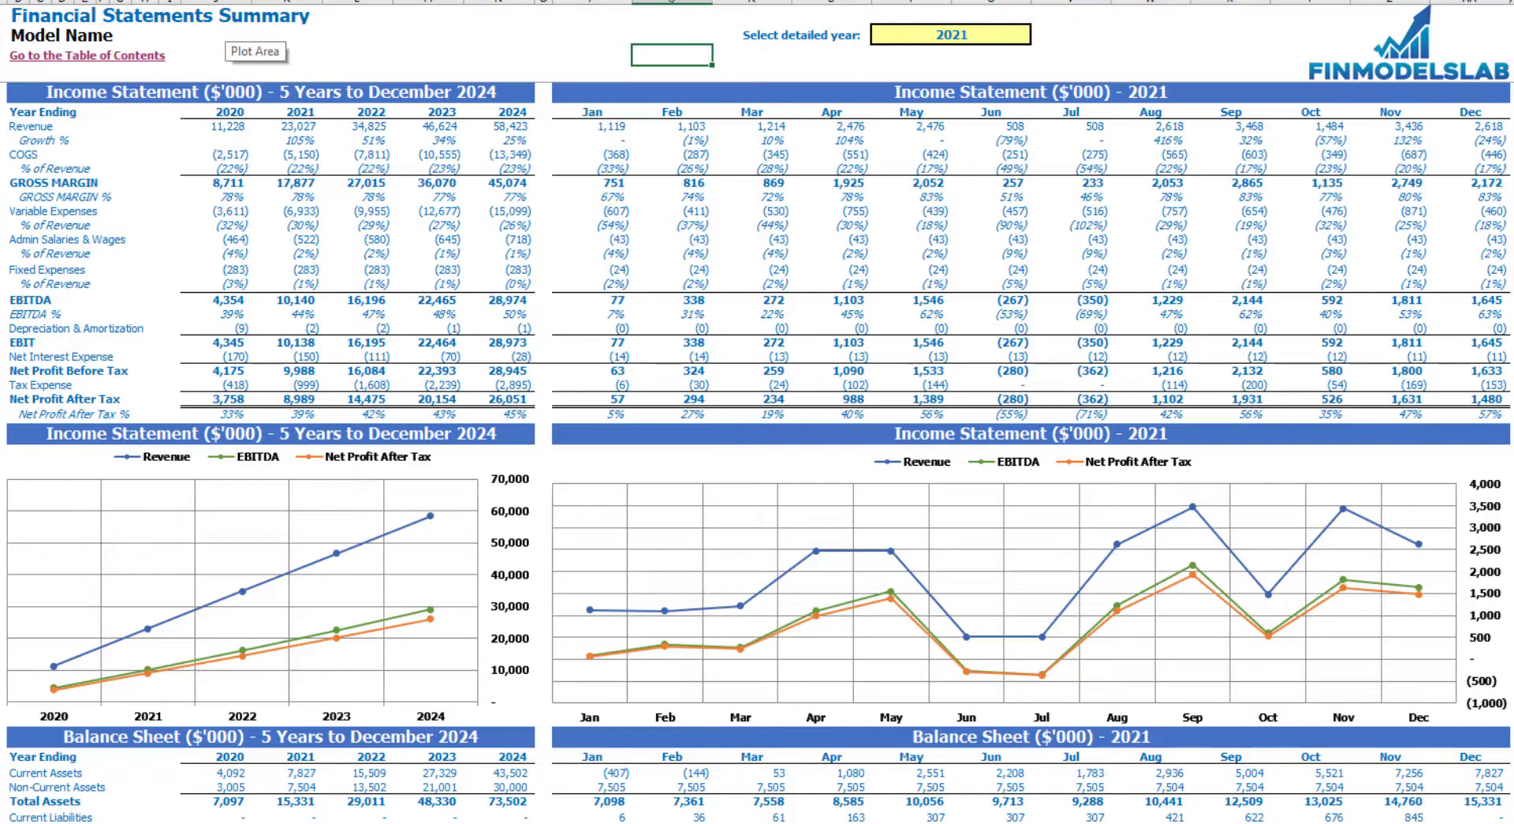
- Change the detailed year of the Financial Statements Summary to 2022
{"action": "left_click", "coordinate": [1024, 34]}
{"action": "left_click", "coordinate": [1041, 35]}
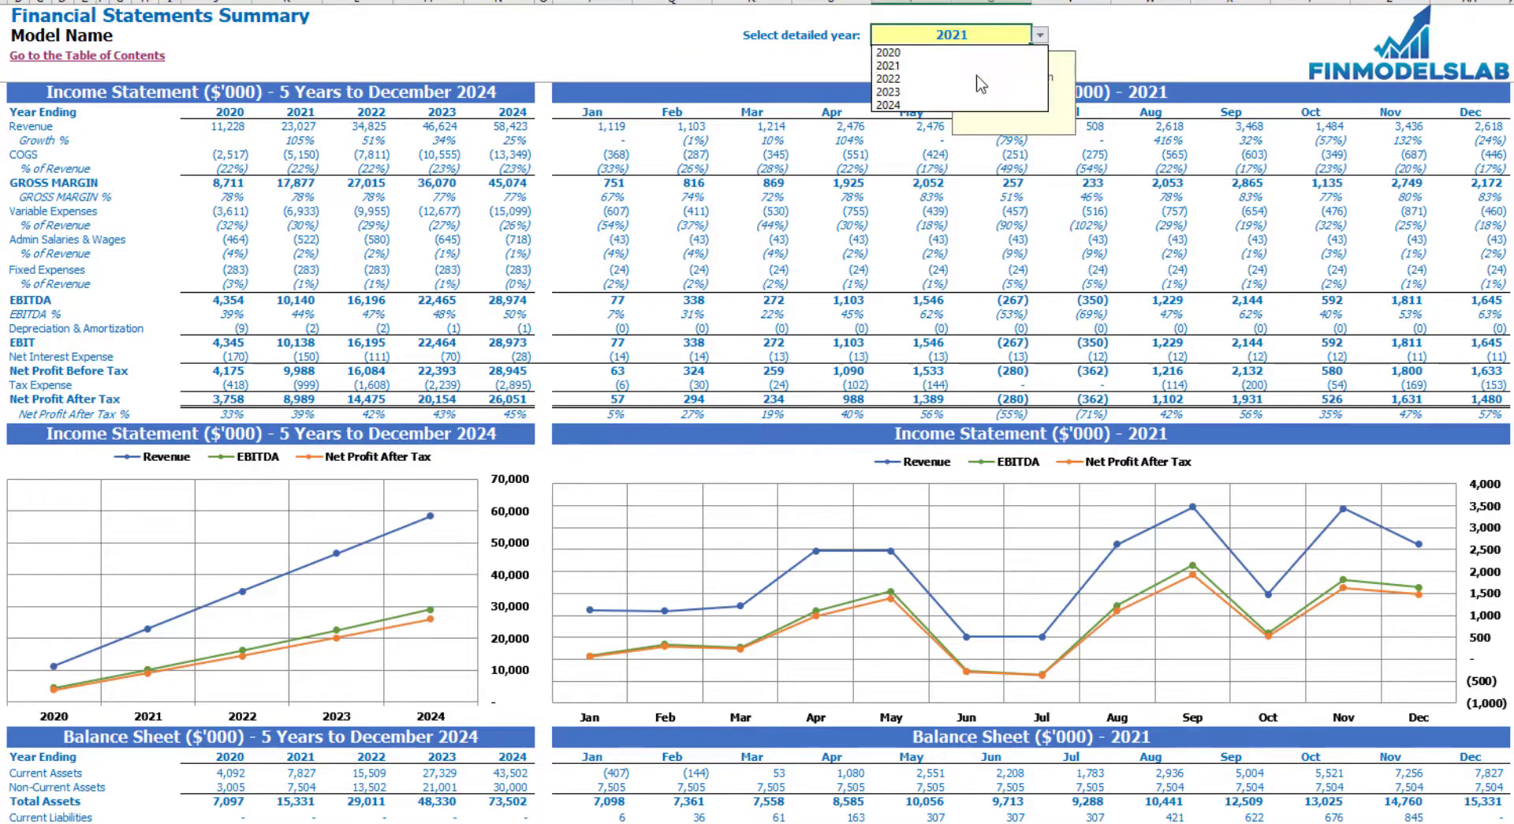
{"action": "left_click", "coordinate": [947, 76]}
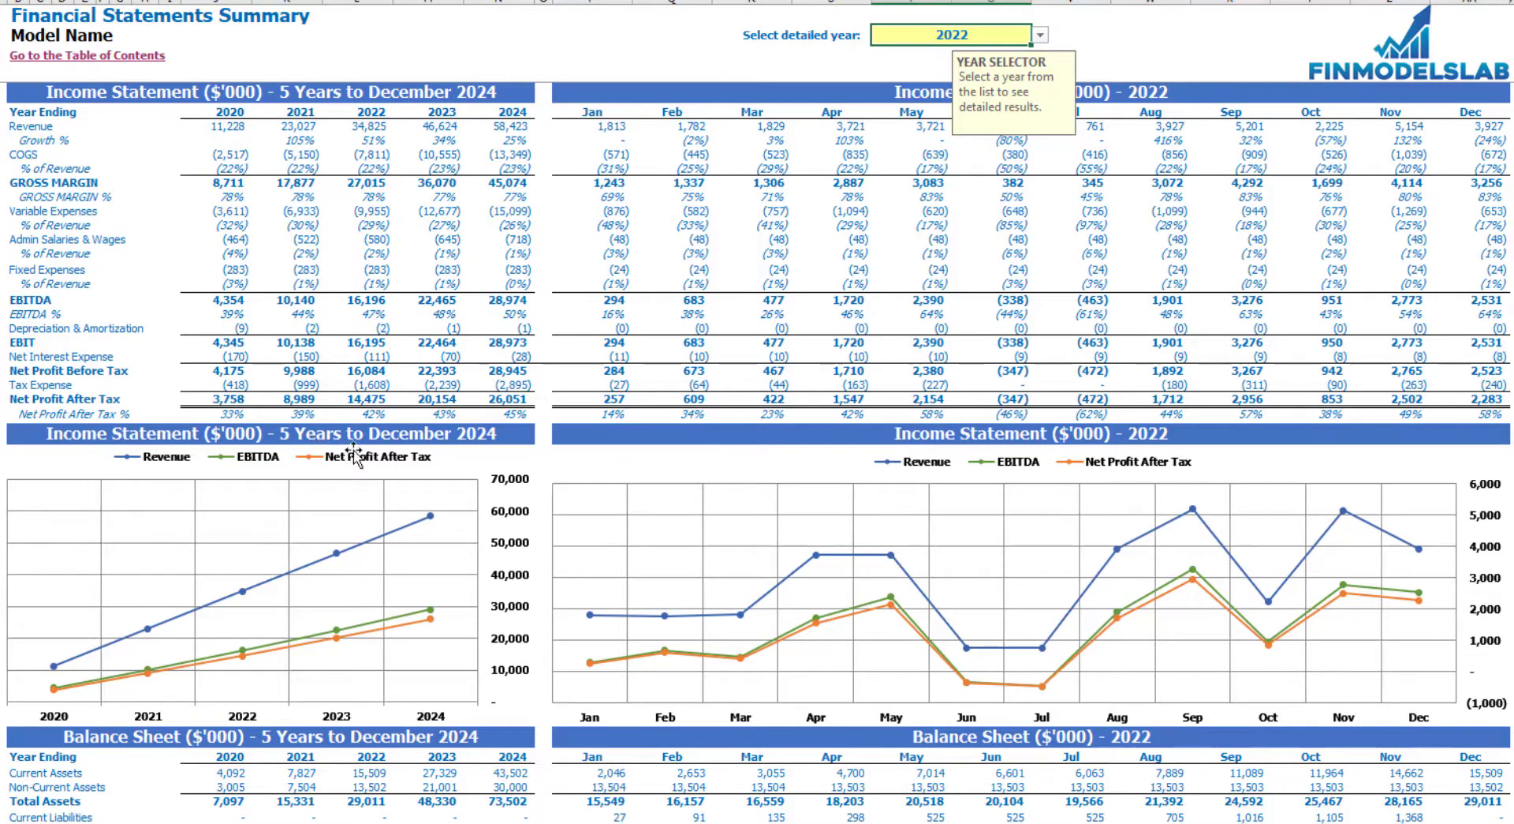
- Examine the balance sheet and cash flow sections of the Financial Statements Summary
{"action": "left_click", "coordinate": [424, 478]}
{"action": "scroll", "coordinate": [387, 565], "scroll_direction": "down", "scroll_amount": 9}
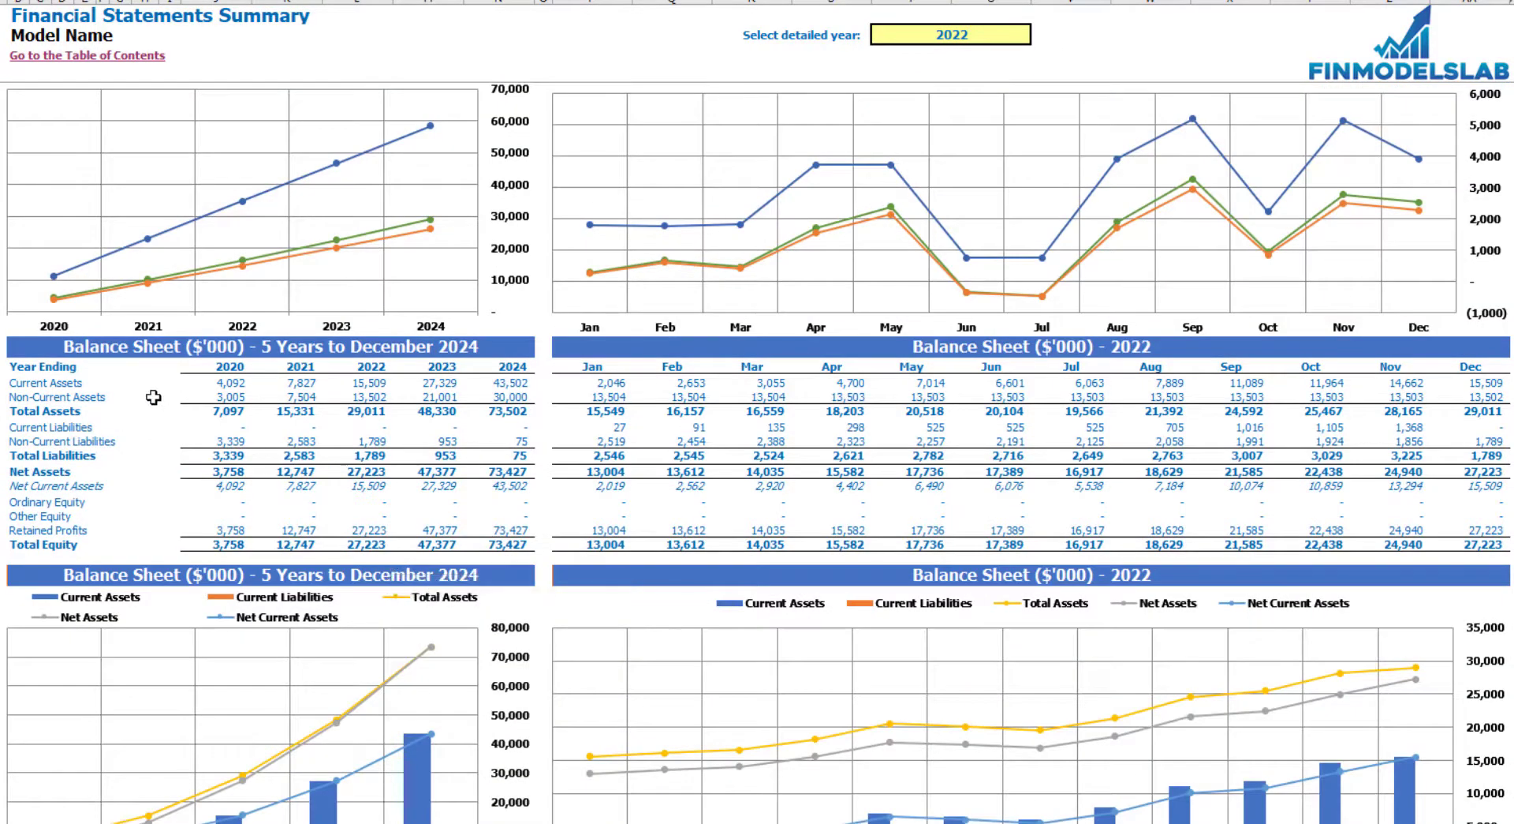
{"action": "scroll", "coordinate": [157, 403], "scroll_direction": "down", "scroll_amount": 3}
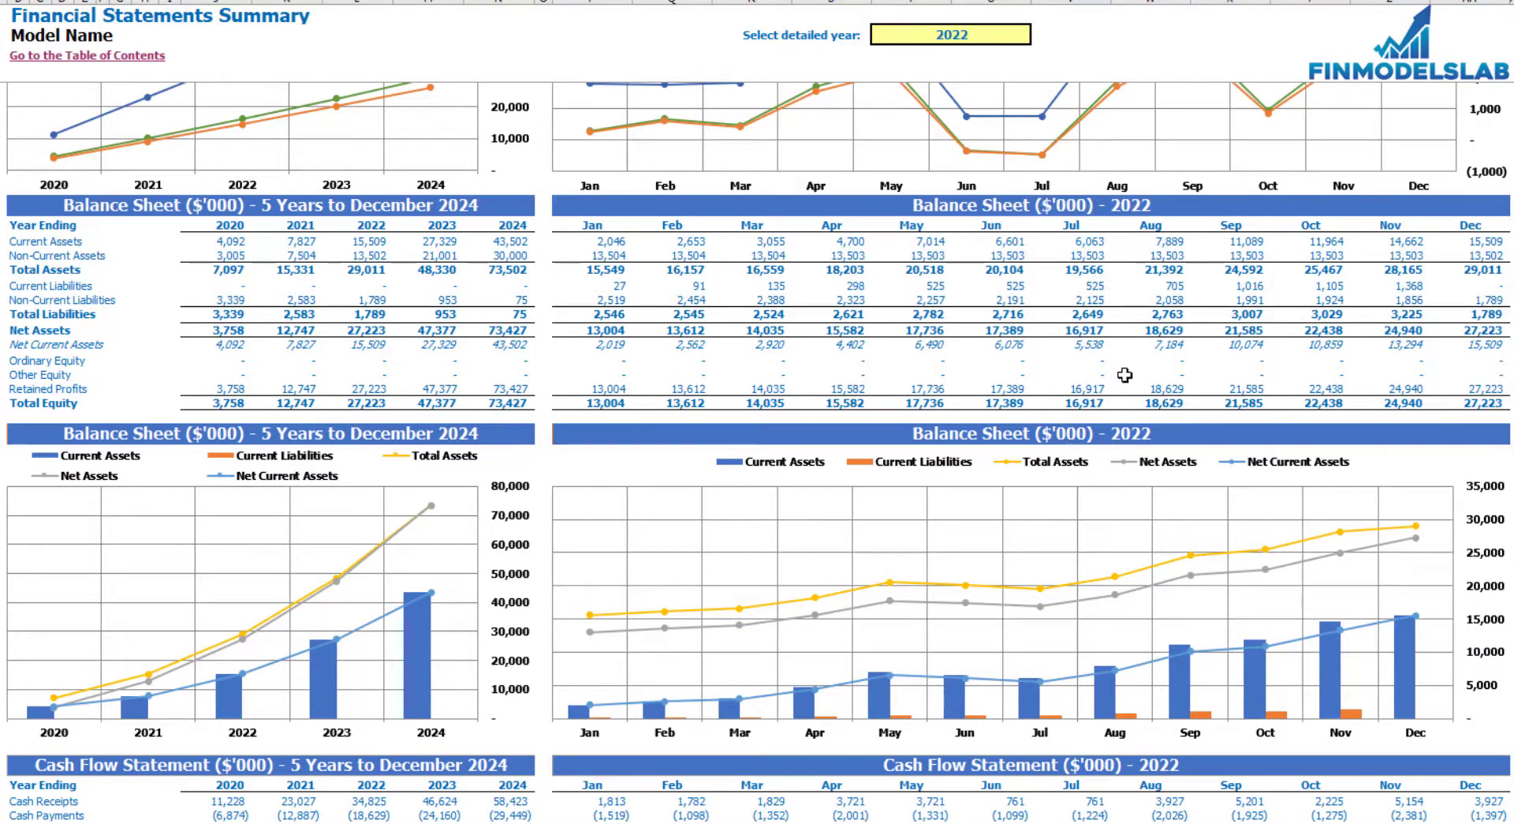
{"action": "scroll", "coordinate": [722, 409], "scroll_direction": "down", "scroll_amount": 15}
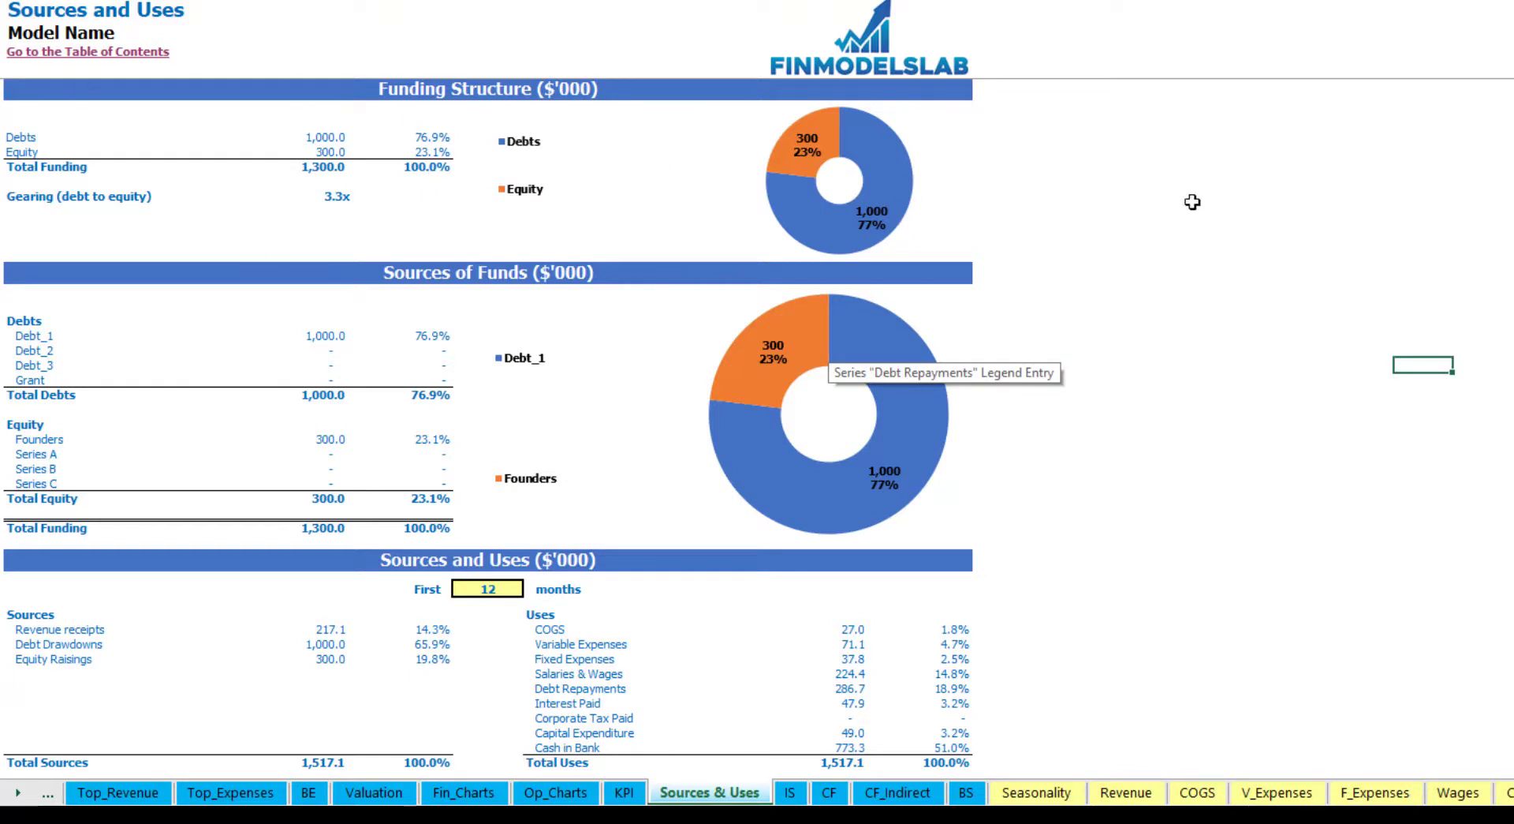
- Examine total funding, debt-to-equity gearing and the debt and equity lines under Sources of Funds
{"action": "left_click_drag", "start_coordinate": [32, 138], "coordinate": [329, 165]}
{"action": "left_click", "coordinate": [1365, 166]}
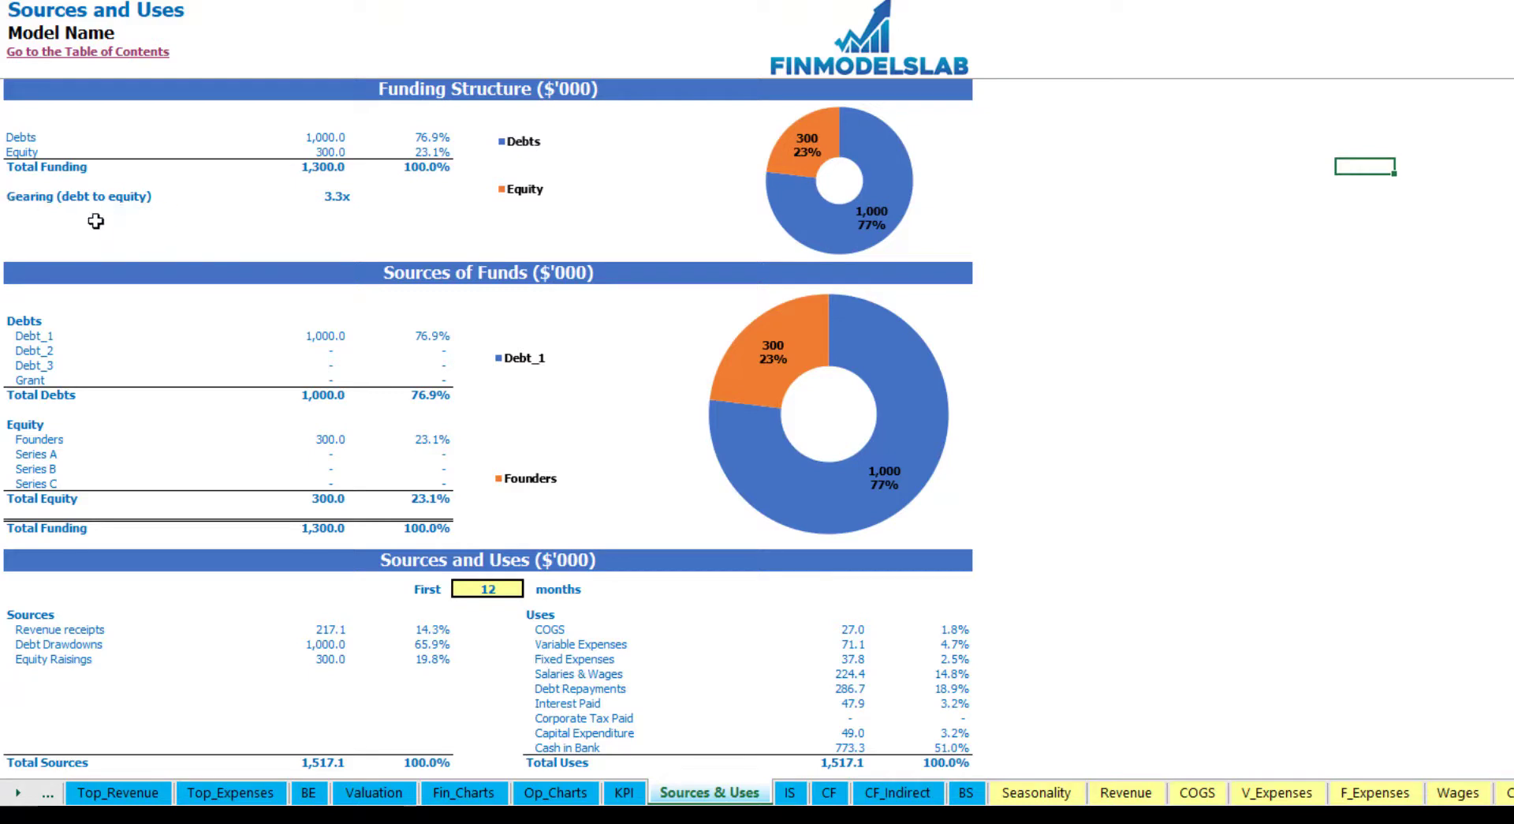
{"action": "left_click", "coordinate": [333, 194]}
{"action": "left_click", "coordinate": [1258, 224]}
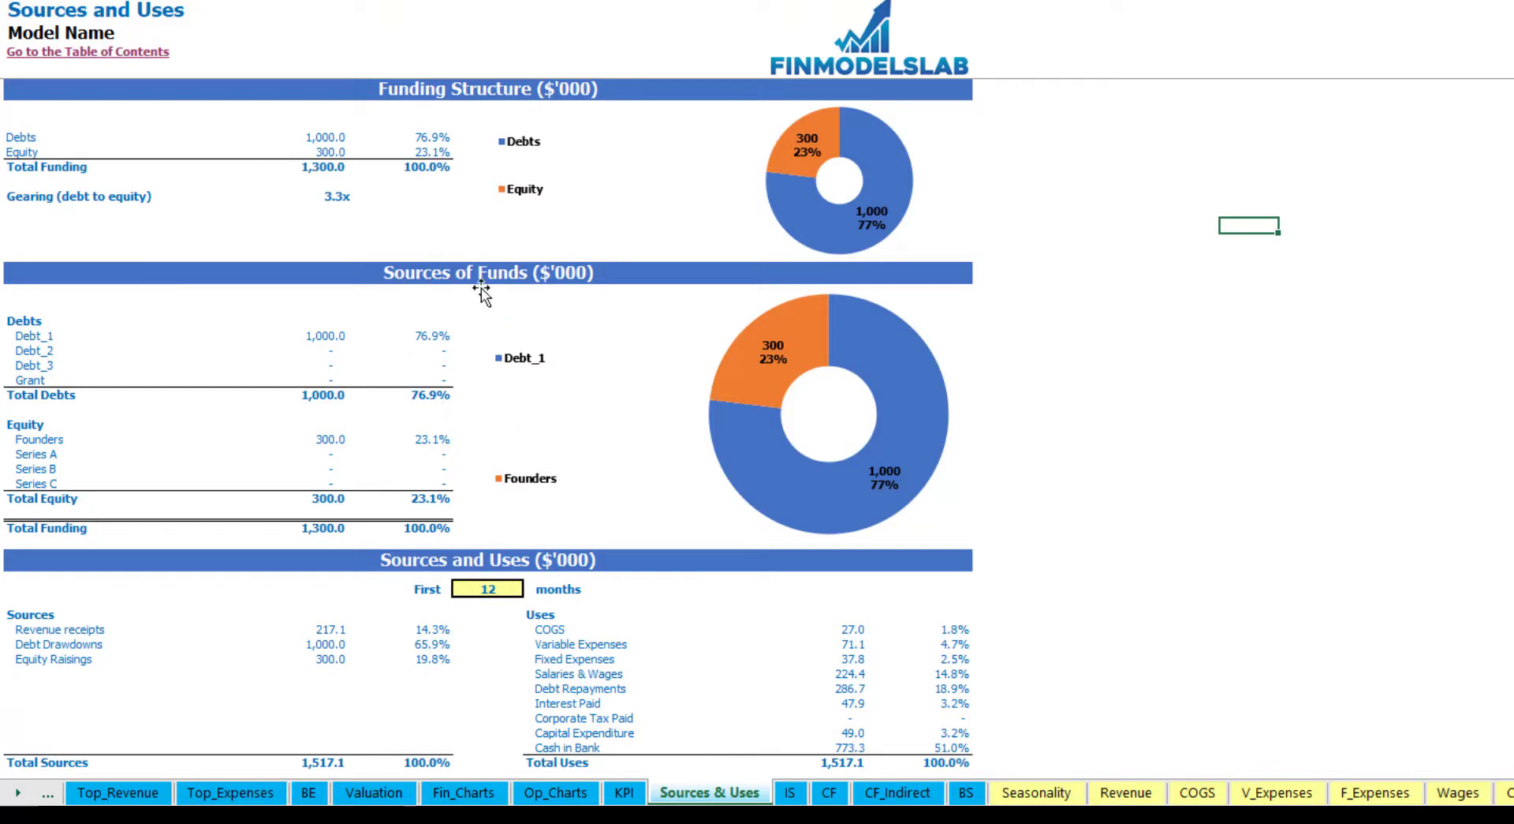
{"action": "left_click_drag", "start_coordinate": [16, 325], "coordinate": [11, 377]}
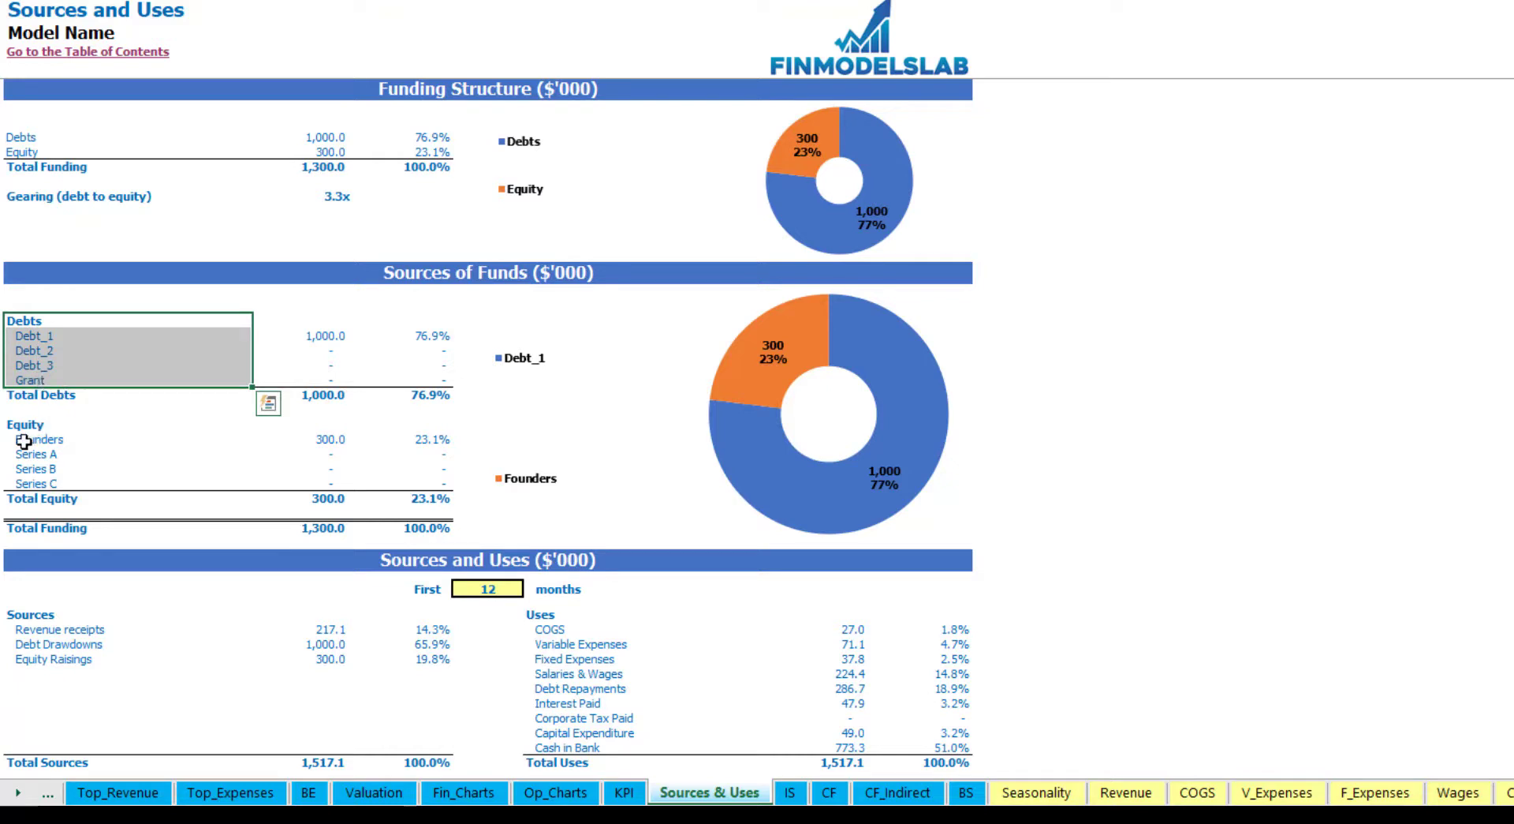
{"action": "left_click_drag", "start_coordinate": [17, 438], "coordinate": [36, 482]}
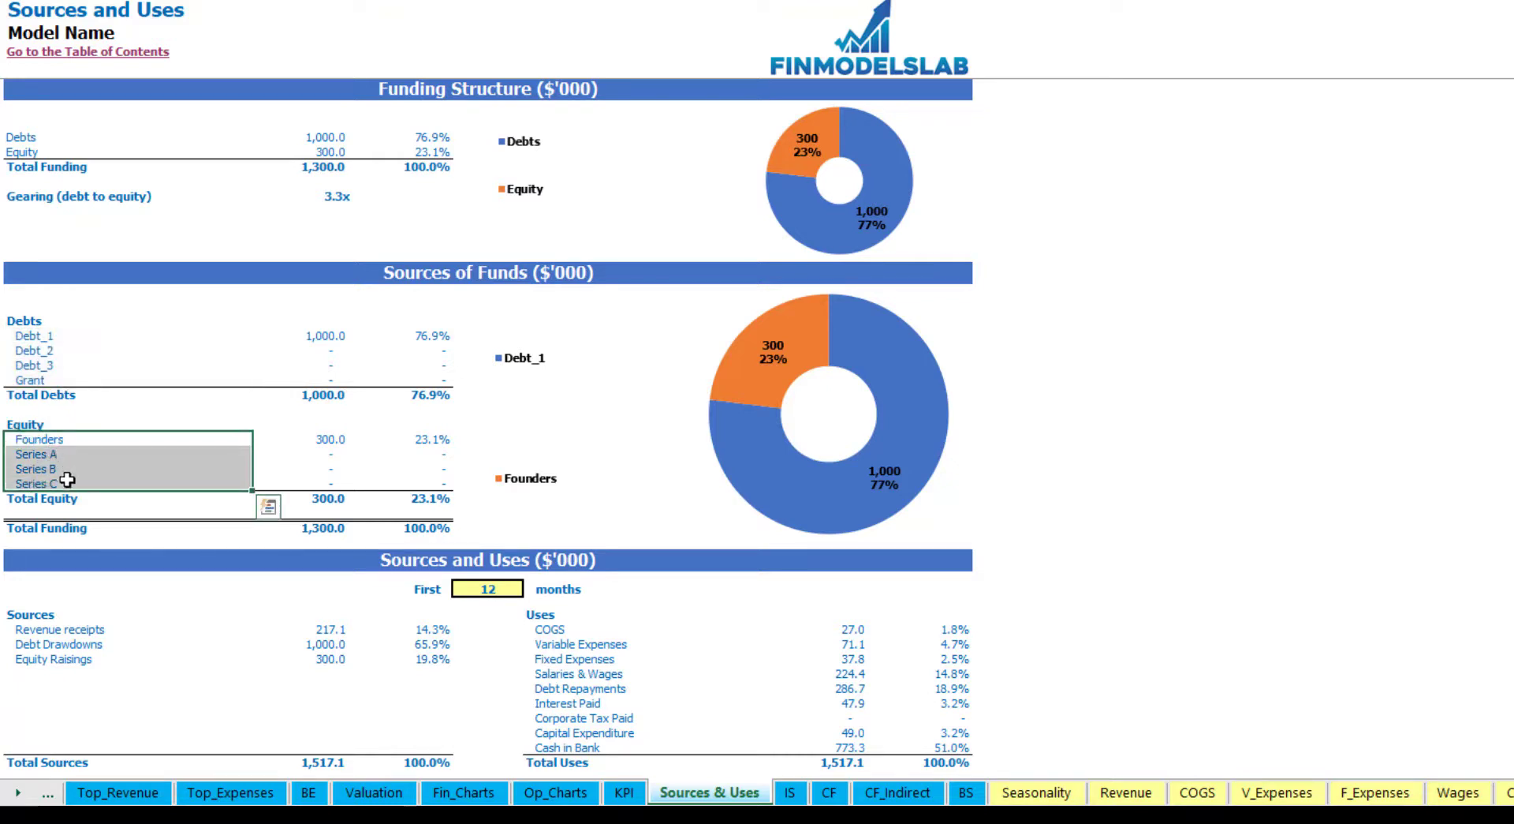
{"action": "left_click", "coordinate": [1130, 393]}
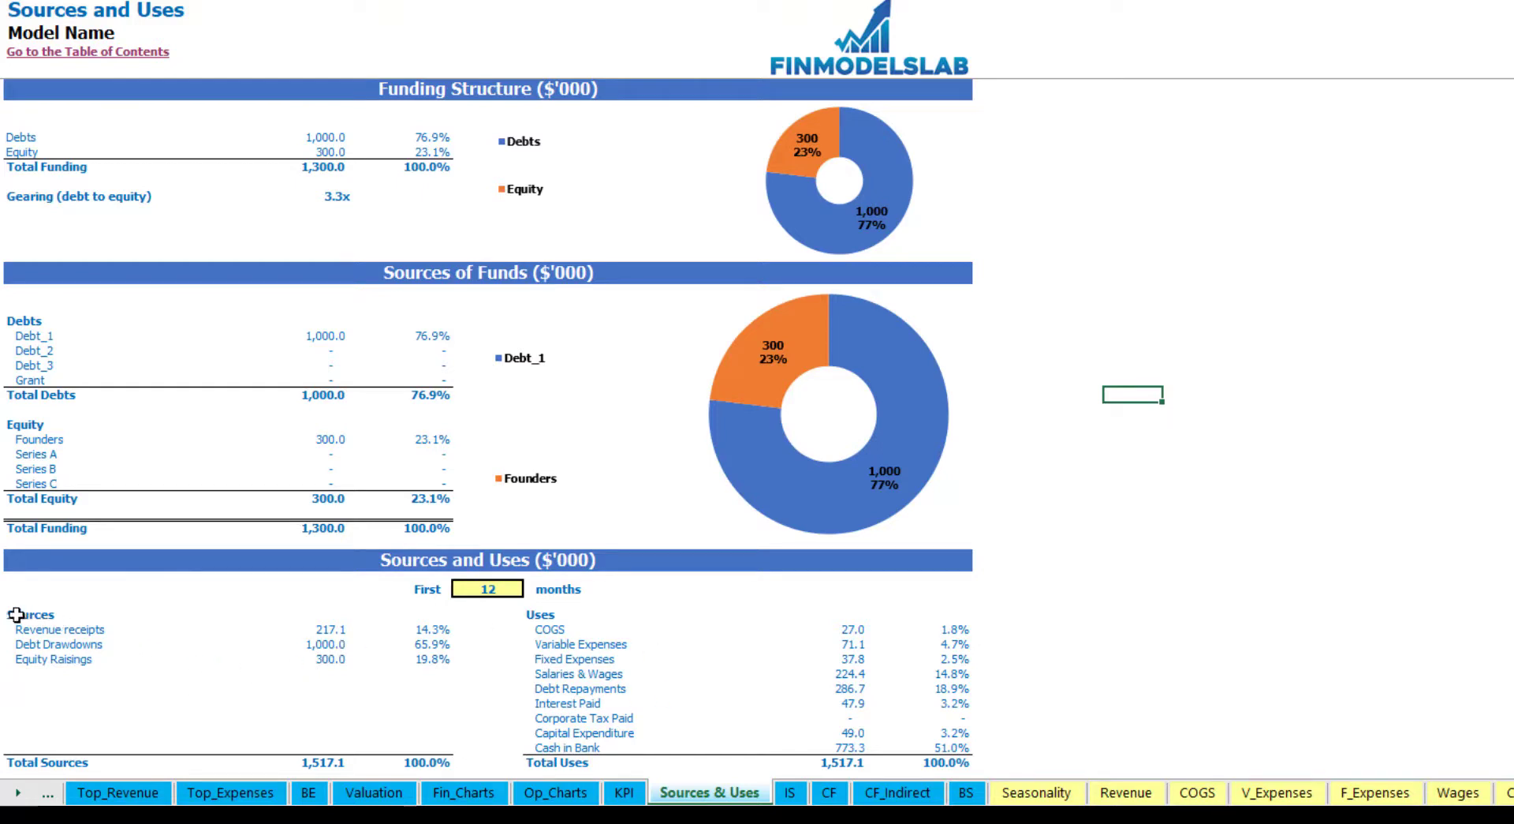
- Examine the revenue receipts, debt drawdowns and equity raisings rows and the uses list under Sources and Uses
{"action": "left_click_drag", "start_coordinate": [16, 615], "coordinate": [161, 760]}
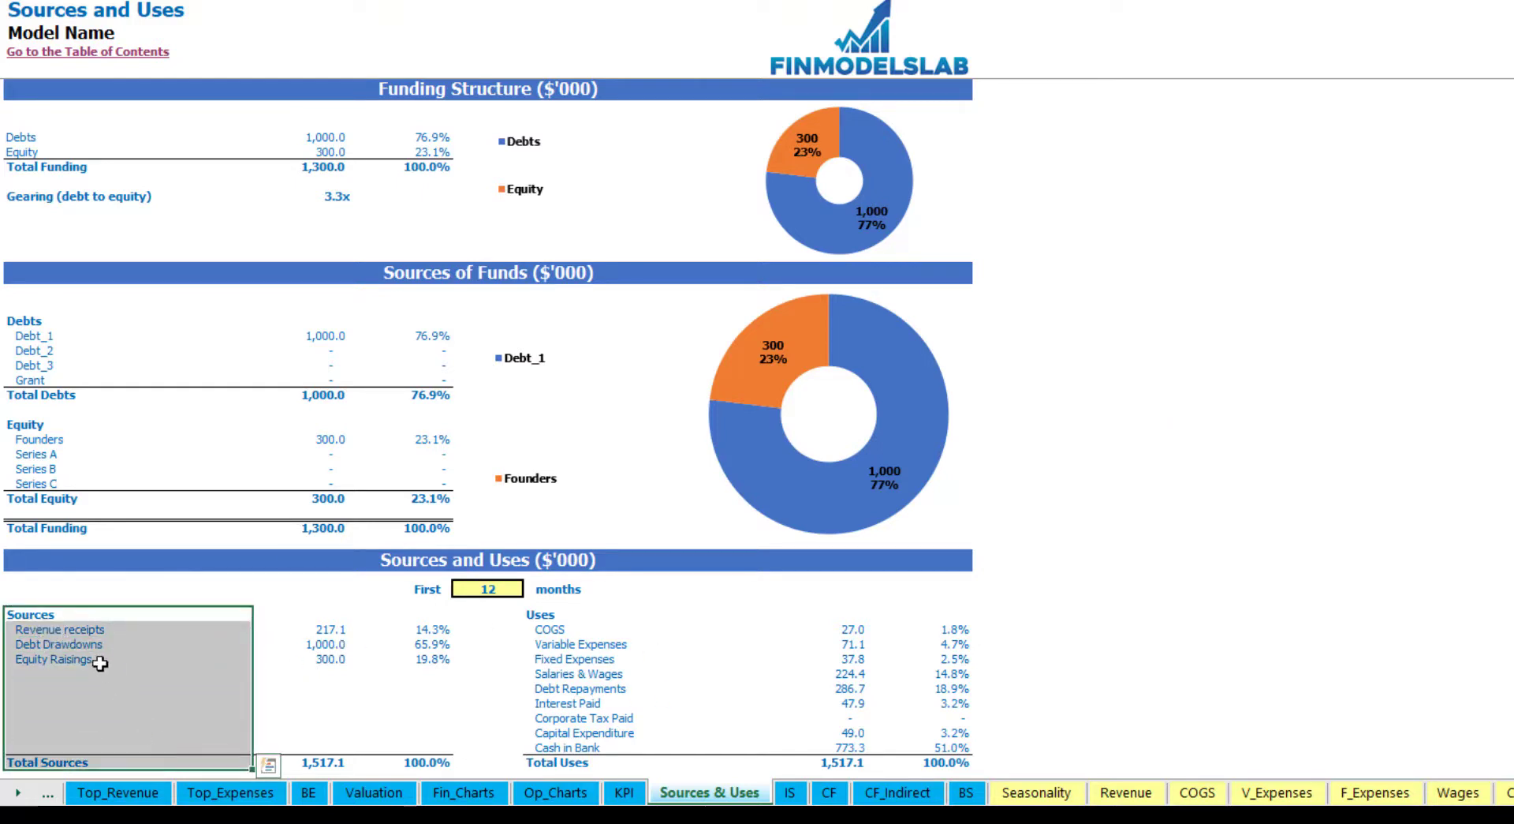
{"action": "left_click", "coordinate": [55, 628]}
{"action": "key", "text": "Down"}
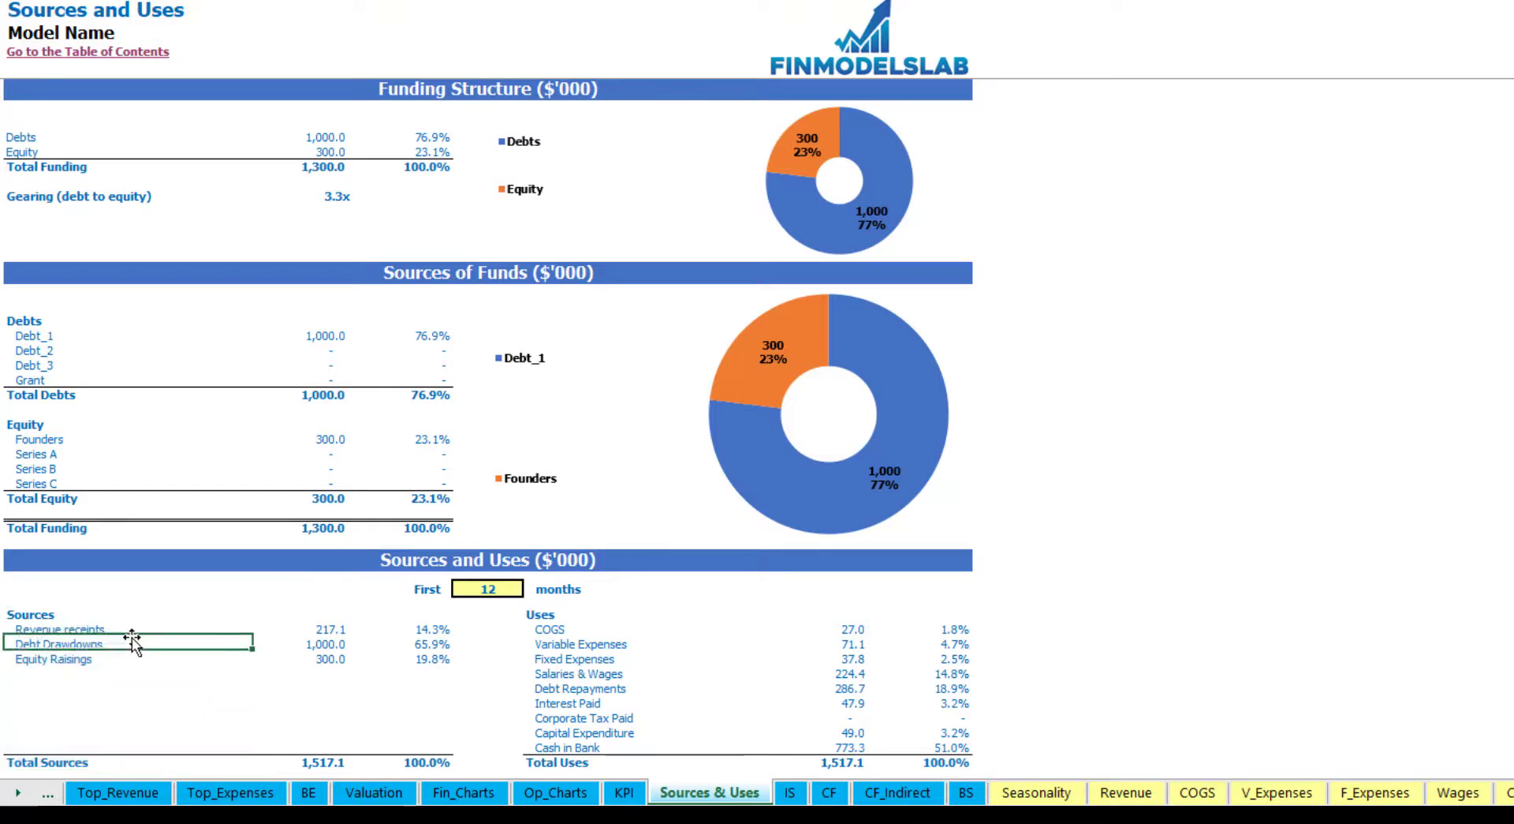
{"action": "key", "text": "Down"}
{"action": "left_click", "coordinate": [1208, 564]}
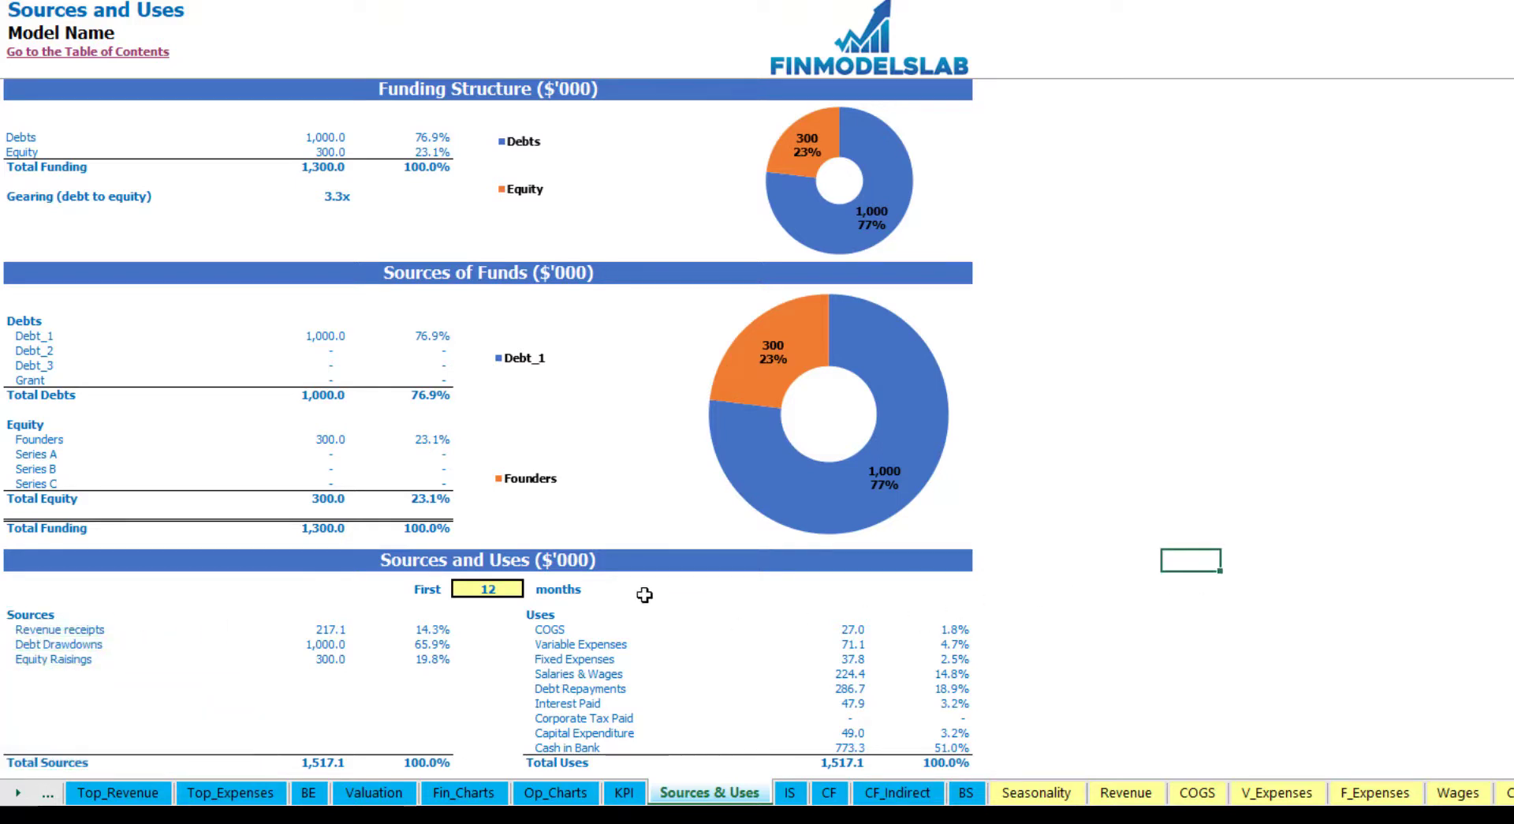
{"action": "left_click", "coordinate": [537, 615]}
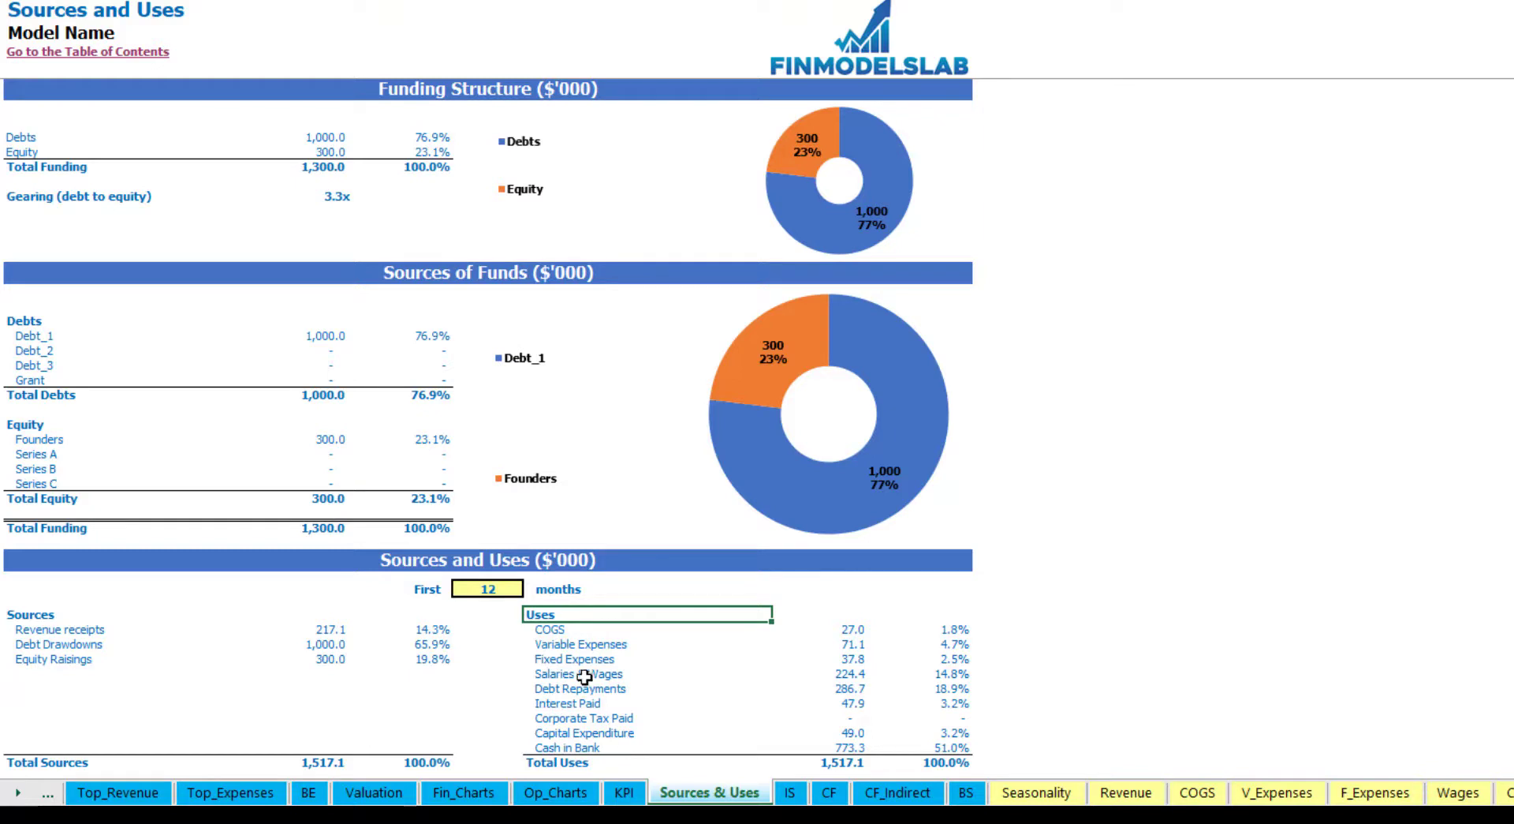
- Set the Sources and Uses reporting period to the first 60 months
{"action": "left_click", "coordinate": [514, 589]}
{"action": "left_click", "coordinate": [533, 589]}
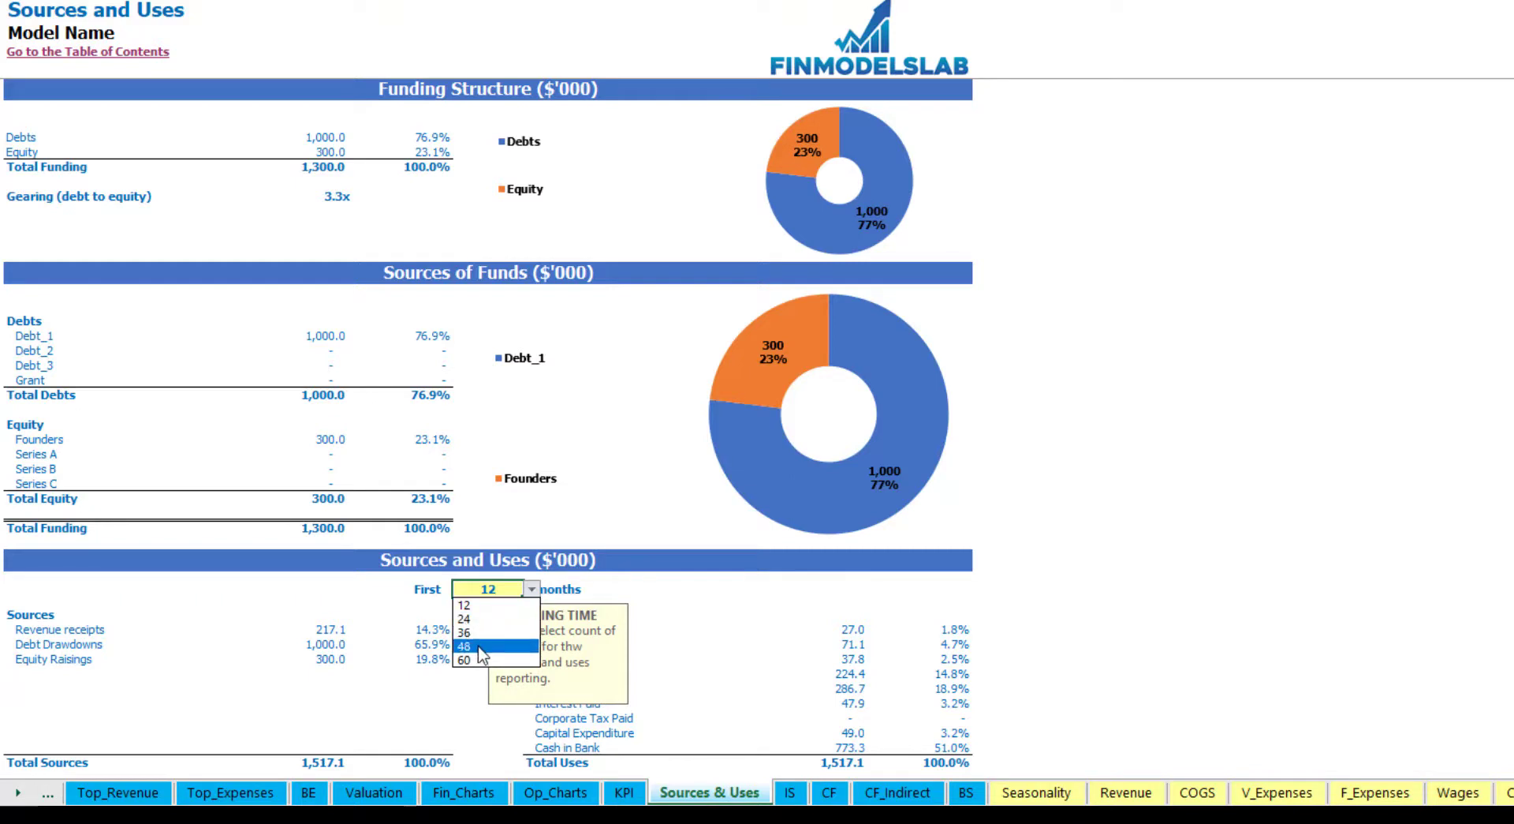
{"action": "left_click", "coordinate": [471, 661]}
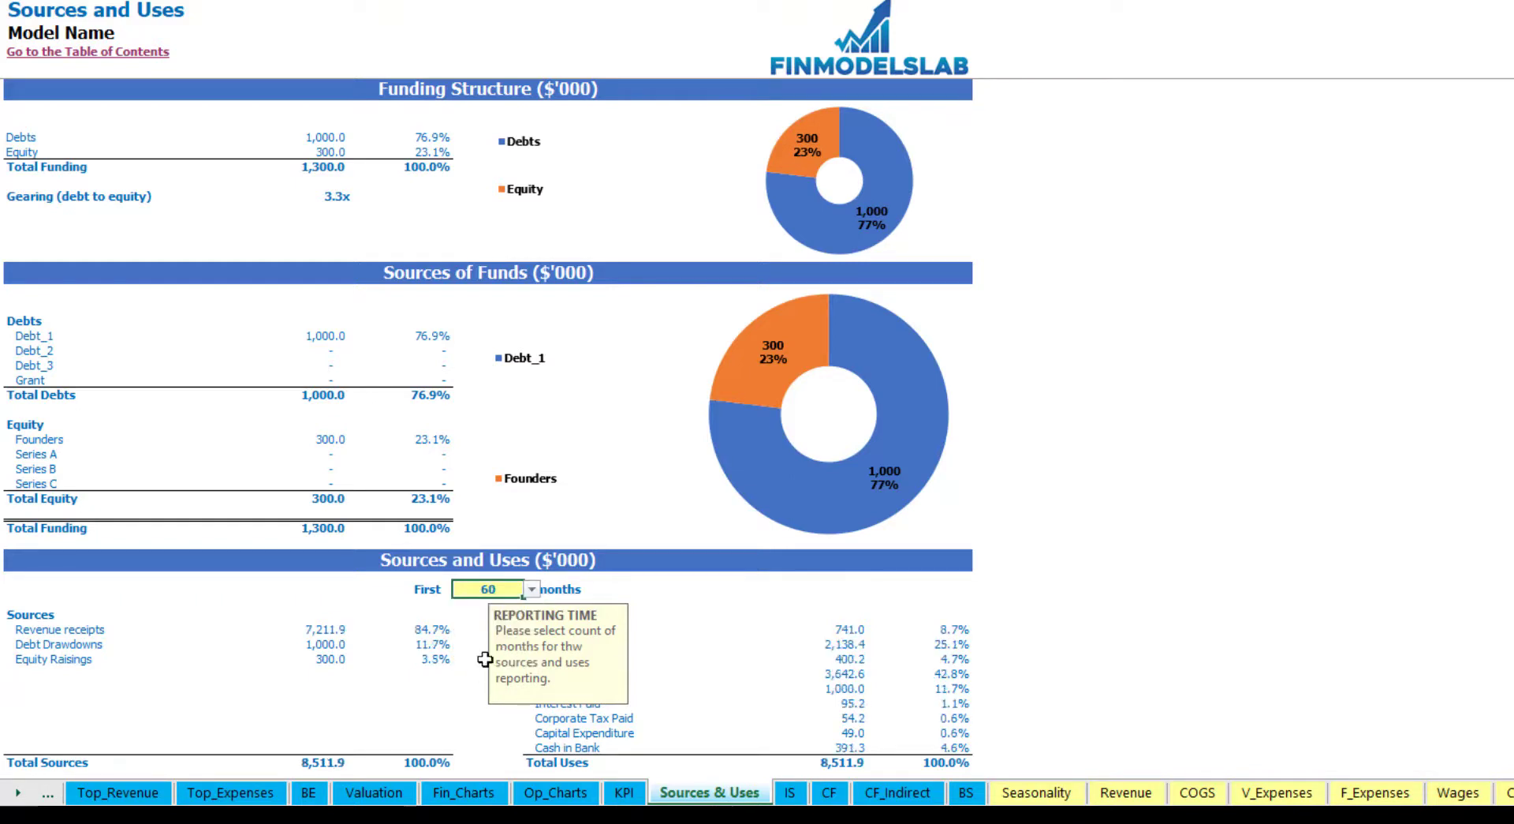
{"action": "left_click", "coordinate": [1207, 514]}
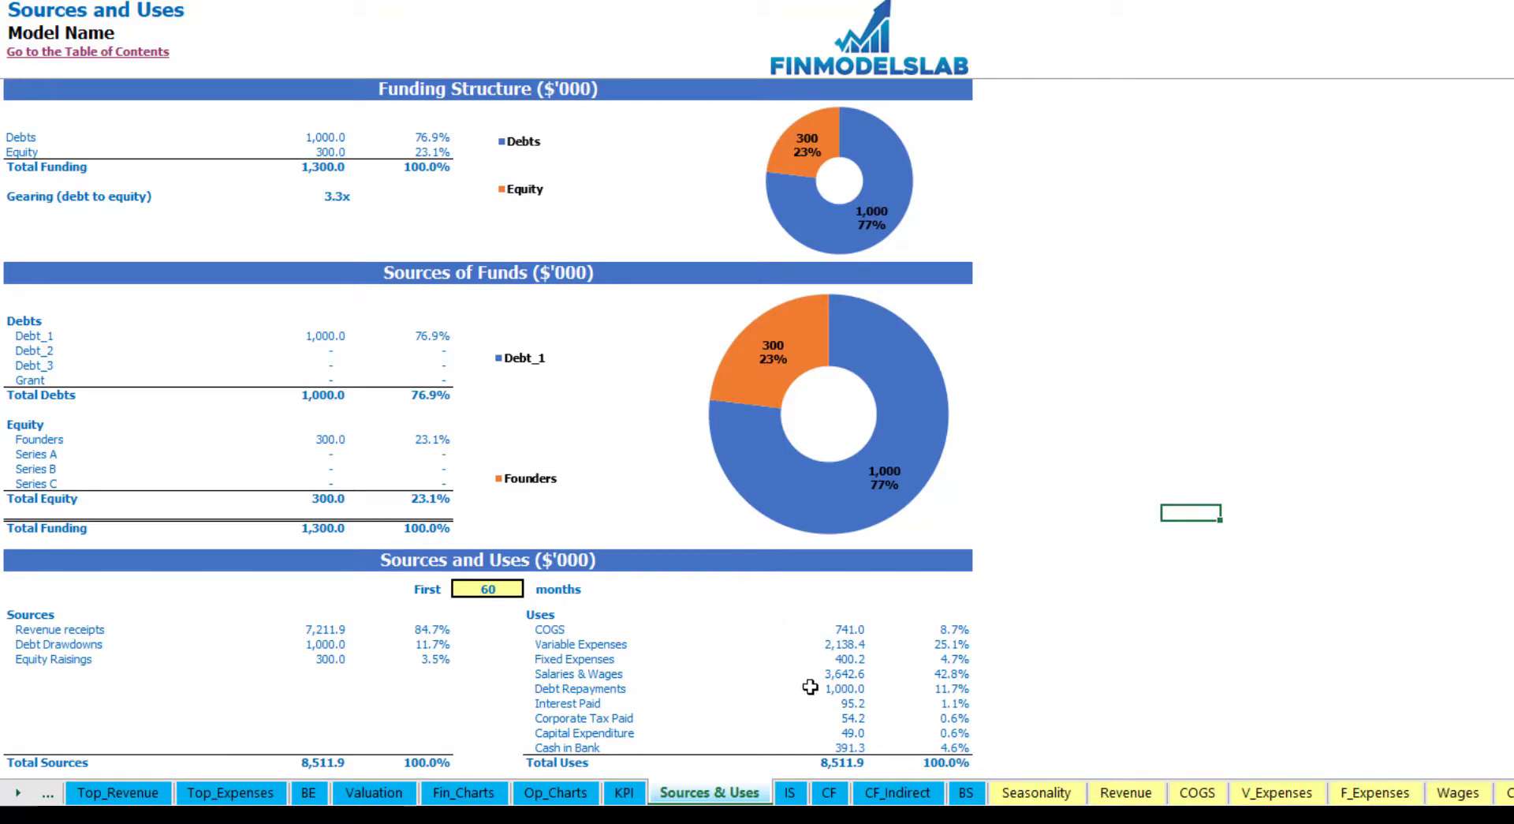
{"action": "scroll", "coordinate": [810, 687], "scroll_direction": "down", "scroll_amount": 7}
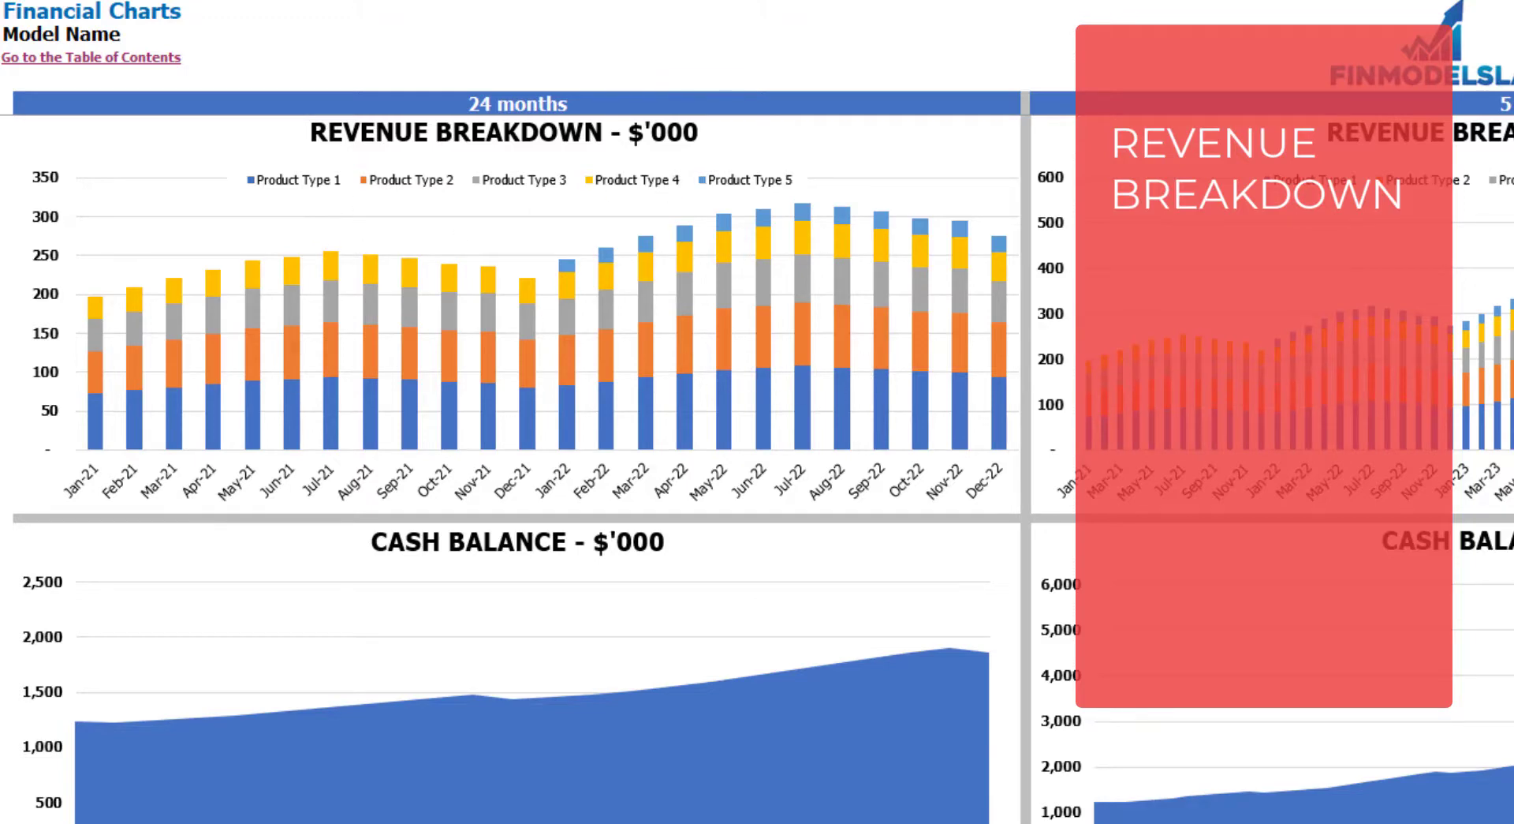
- Examine the cash balance, operating cash flow, EBITDA and EBIT charts on the Financial Charts sheet
{"action": "left_click", "coordinate": [1125, 33]}
{"action": "scroll", "coordinate": [1133, 365], "scroll_direction": "down", "scroll_amount": 8}
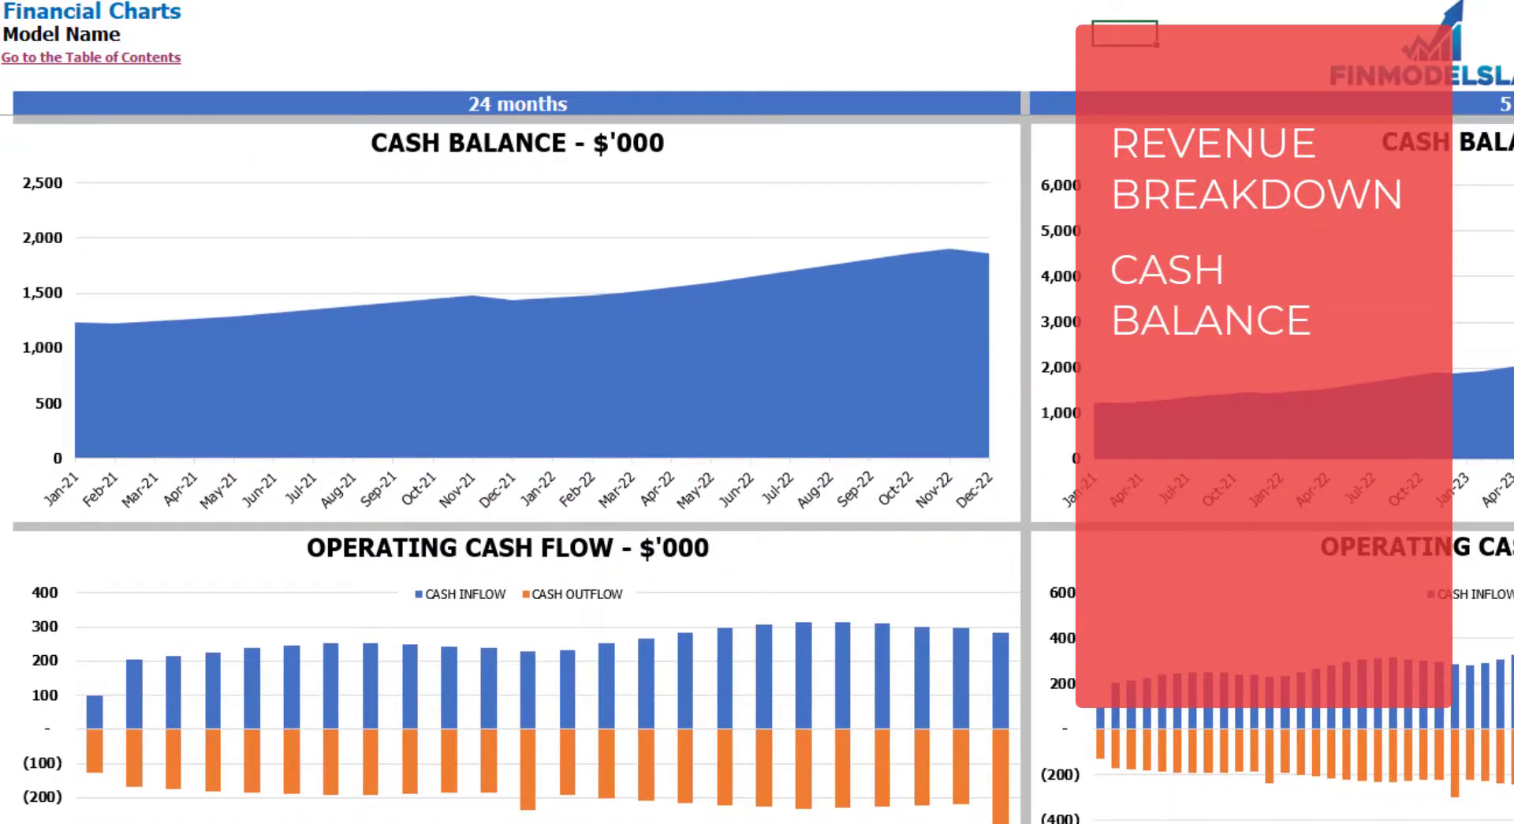
{"action": "scroll", "coordinate": [518, 469], "scroll_direction": "down", "scroll_amount": 8}
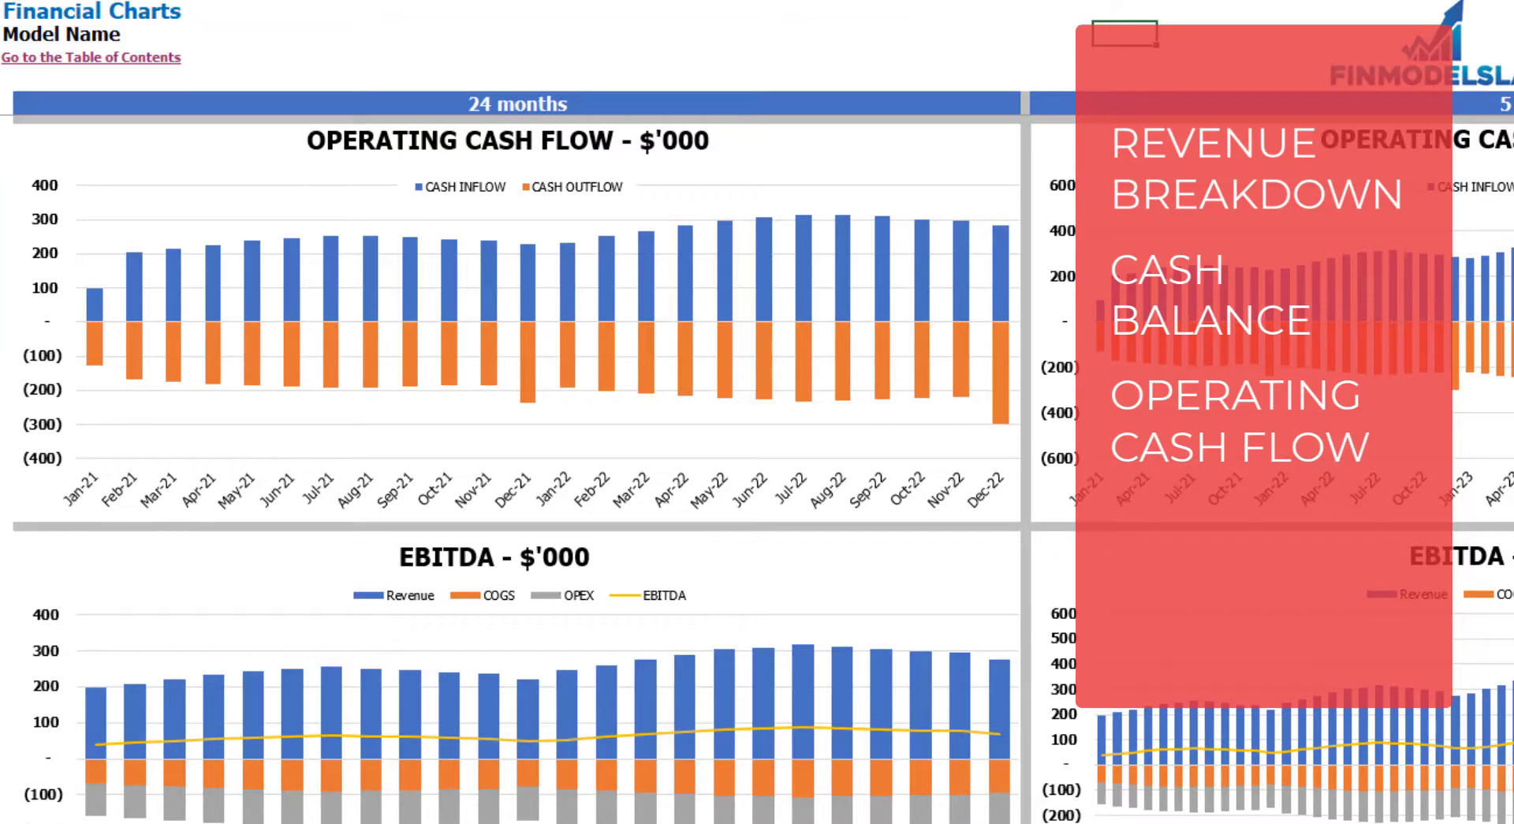
{"action": "scroll", "coordinate": [517, 473], "scroll_direction": "down", "scroll_amount": 5}
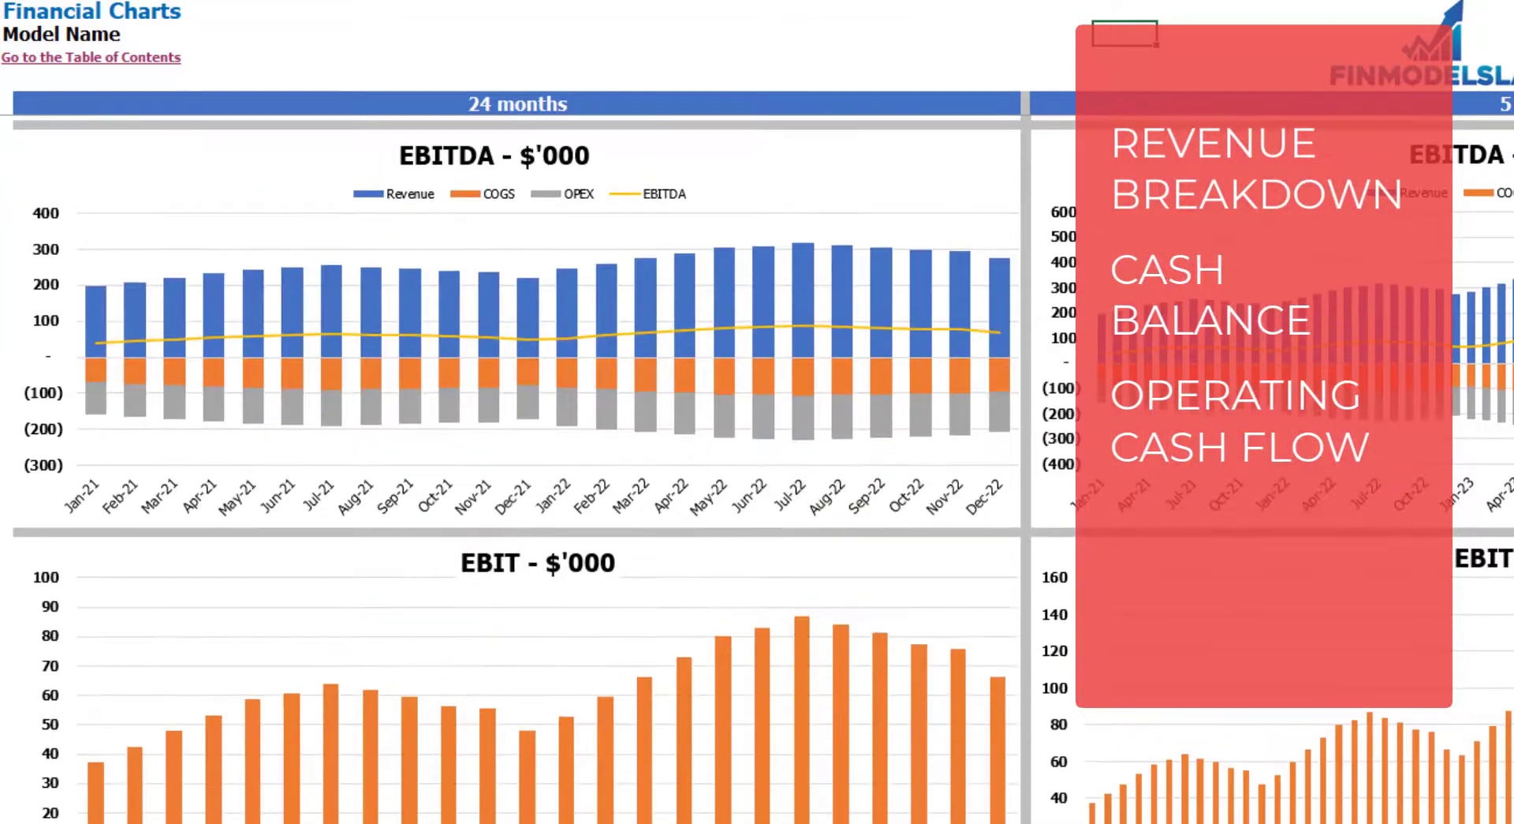
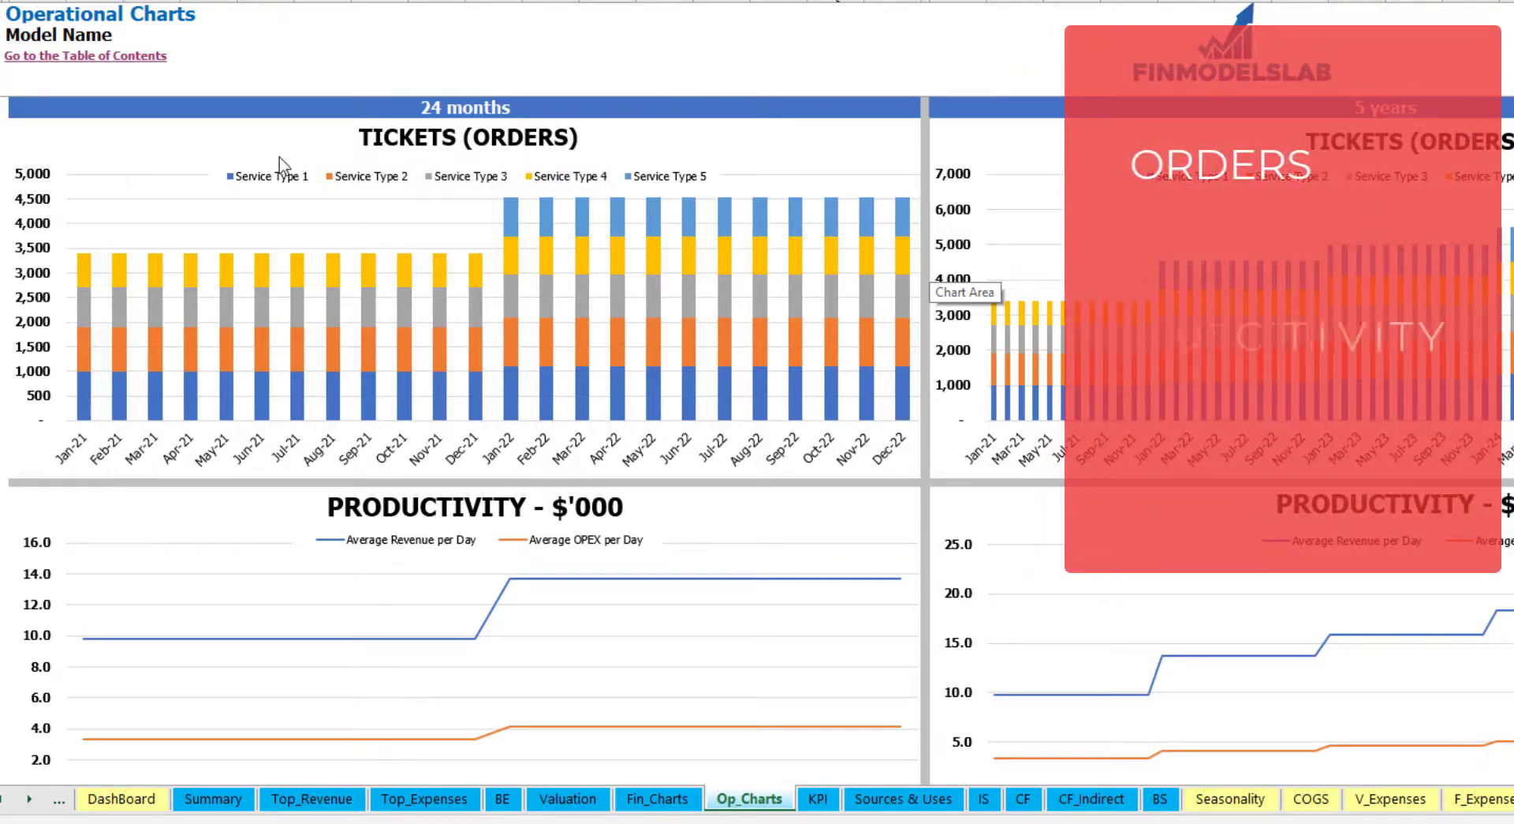
- Examine the productivity and workforce productivity charts on the Operational Charts sheet
{"action": "scroll", "coordinate": [604, 89], "scroll_direction": "down", "scroll_amount": 1}
{"action": "scroll", "coordinate": [603, 89], "scroll_direction": "down", "scroll_amount": 6}
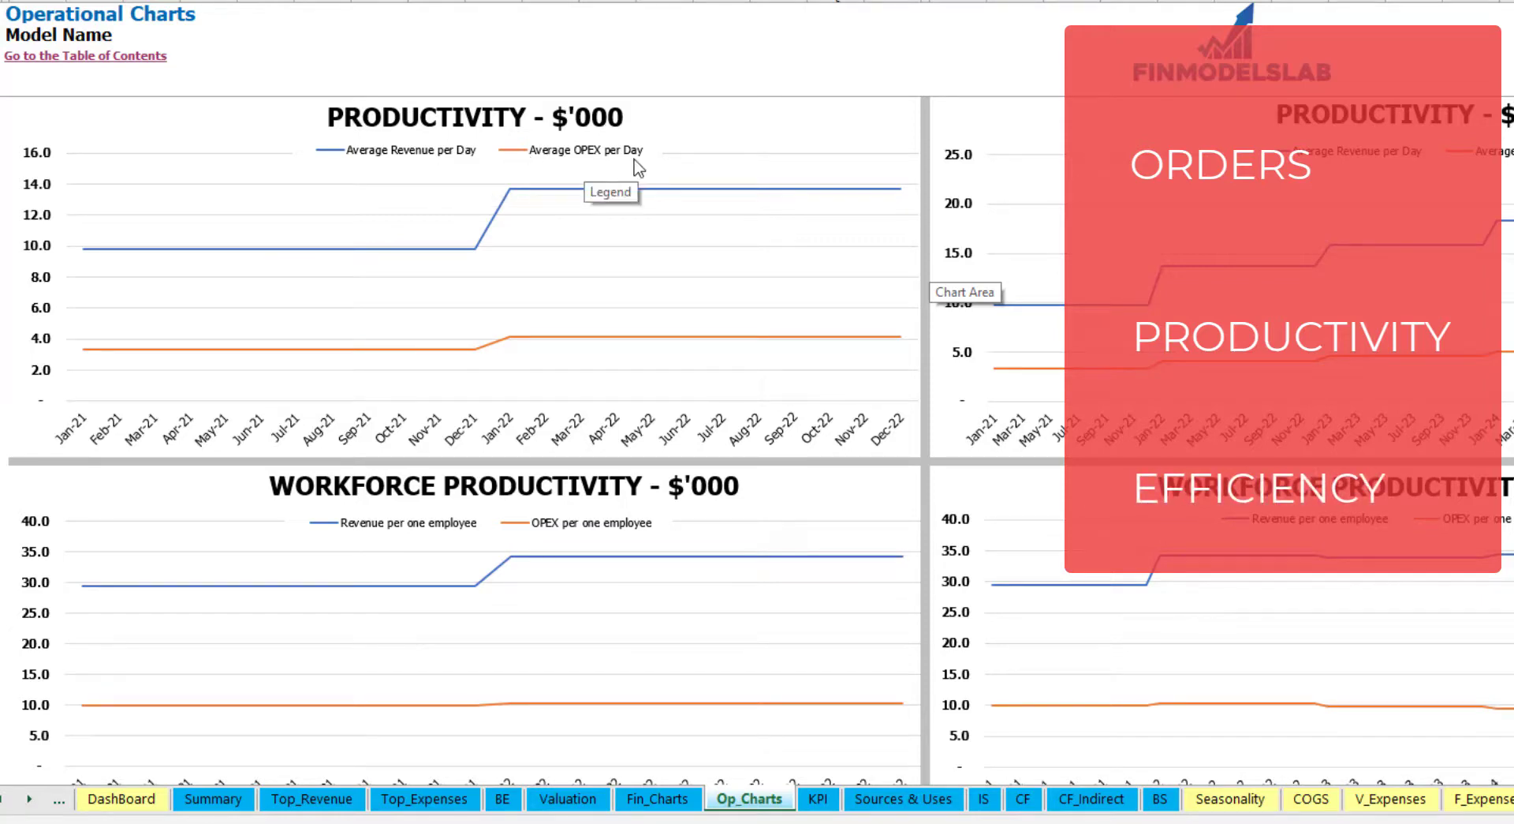
{"action": "scroll", "coordinate": [637, 168], "scroll_direction": "down", "scroll_amount": 6}
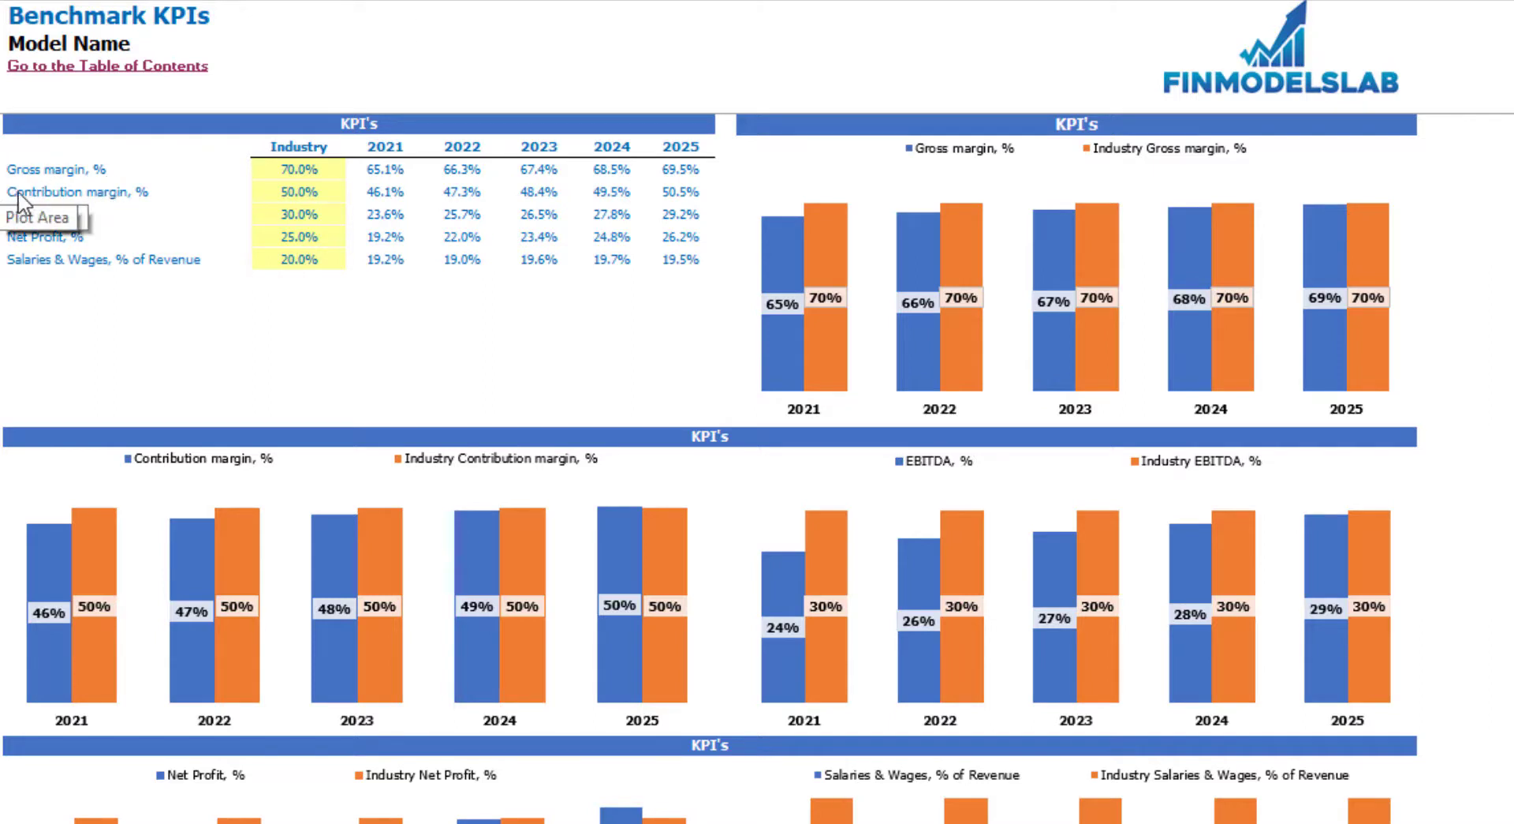
- Examine the 2021–2025 KPI values and the industry benchmark inputs on the Benchmark KPIs sheet
{"action": "left_click", "coordinate": [44, 306]}
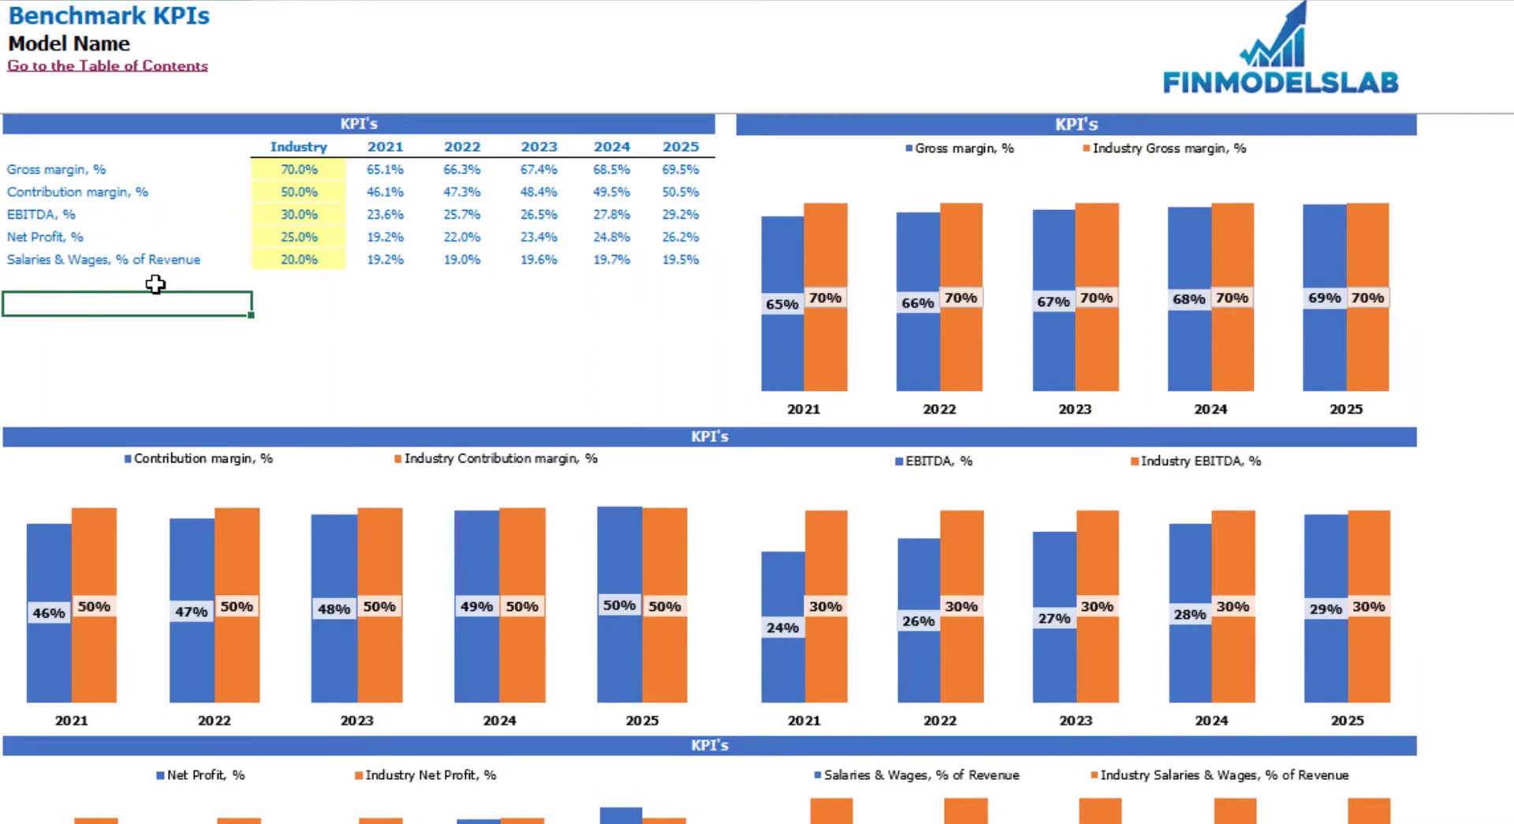
{"action": "left_click_drag", "start_coordinate": [386, 169], "coordinate": [662, 258]}
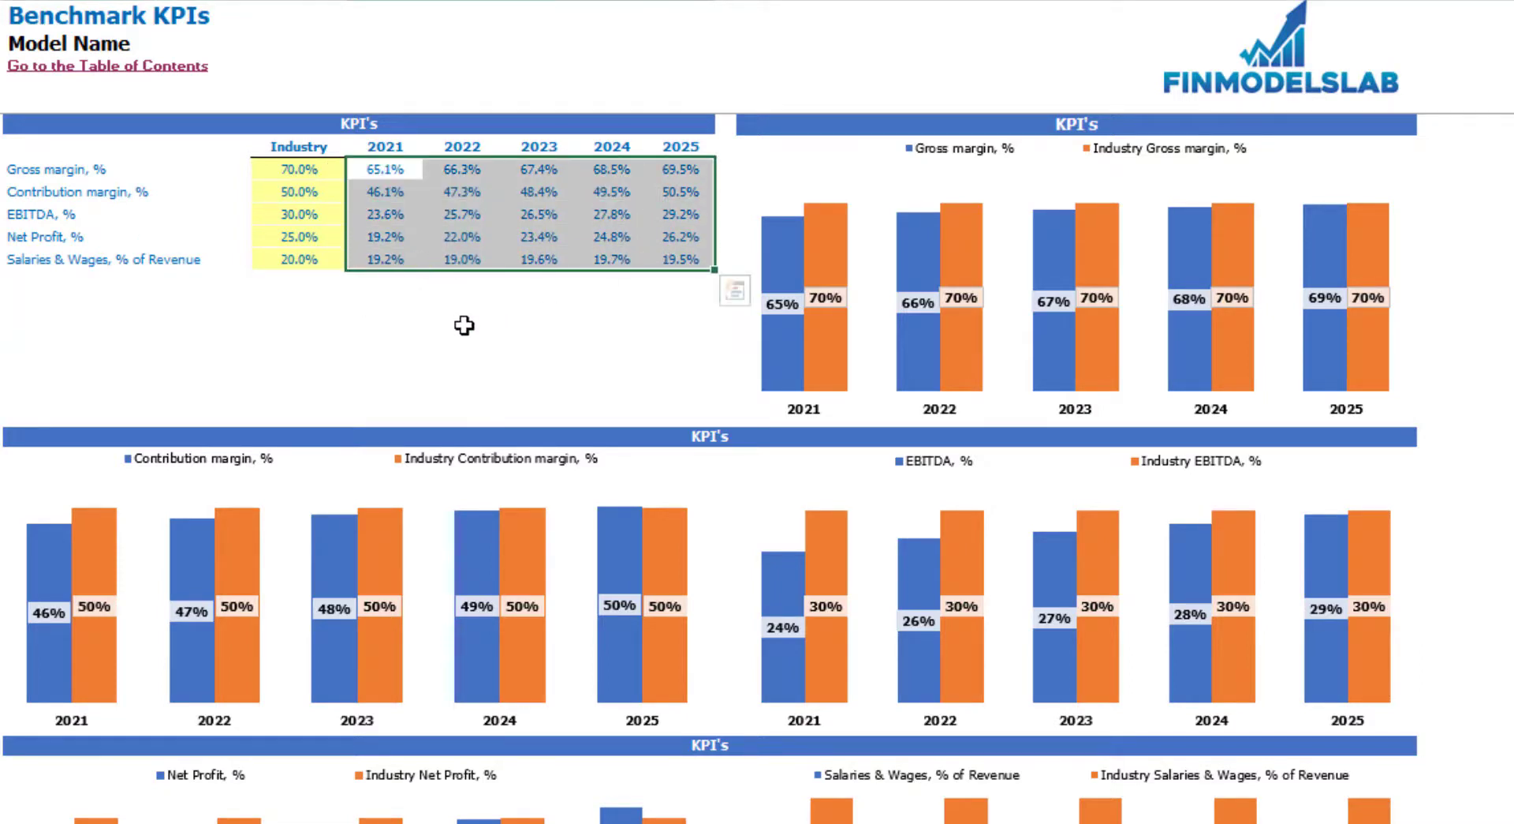
{"action": "left_click", "coordinate": [459, 333]}
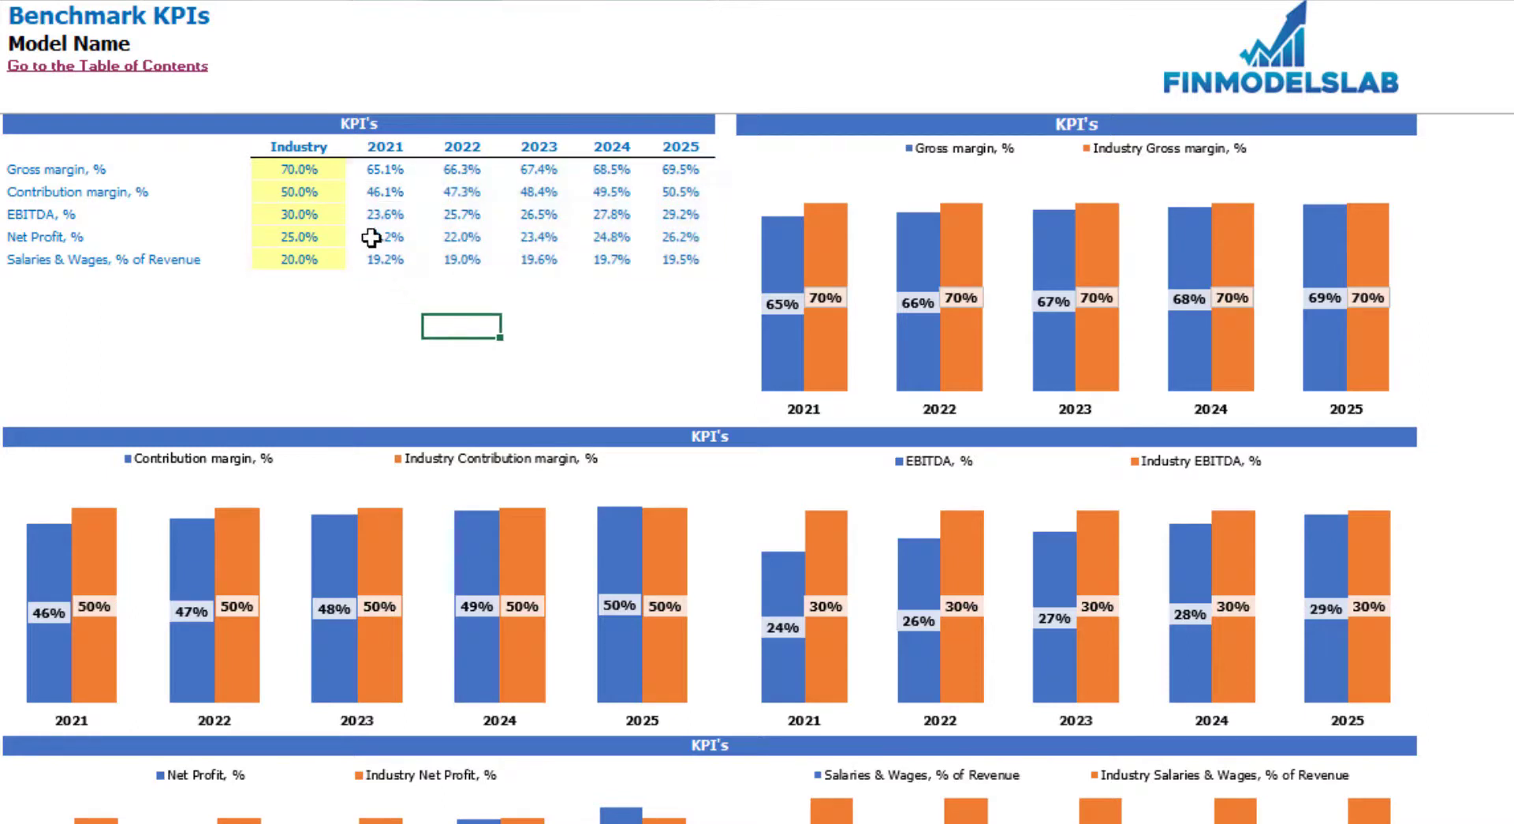
{"action": "left_click_drag", "start_coordinate": [310, 168], "coordinate": [322, 259]}
{"action": "left_click", "coordinate": [258, 342]}
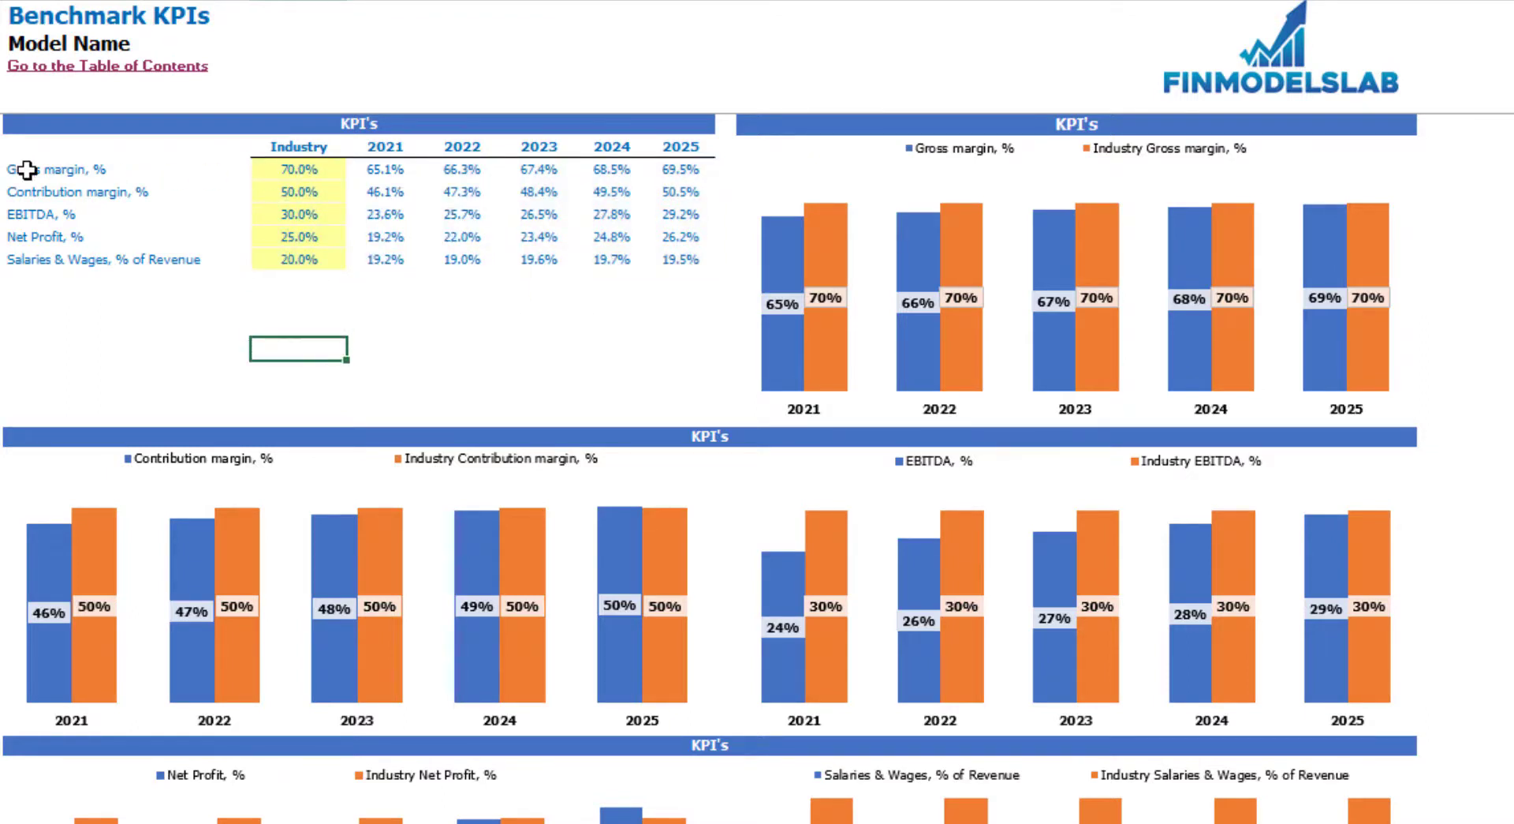
- Try an industry gross margin benchmark of 85% and undo the change
{"action": "left_click", "coordinate": [300, 170]}
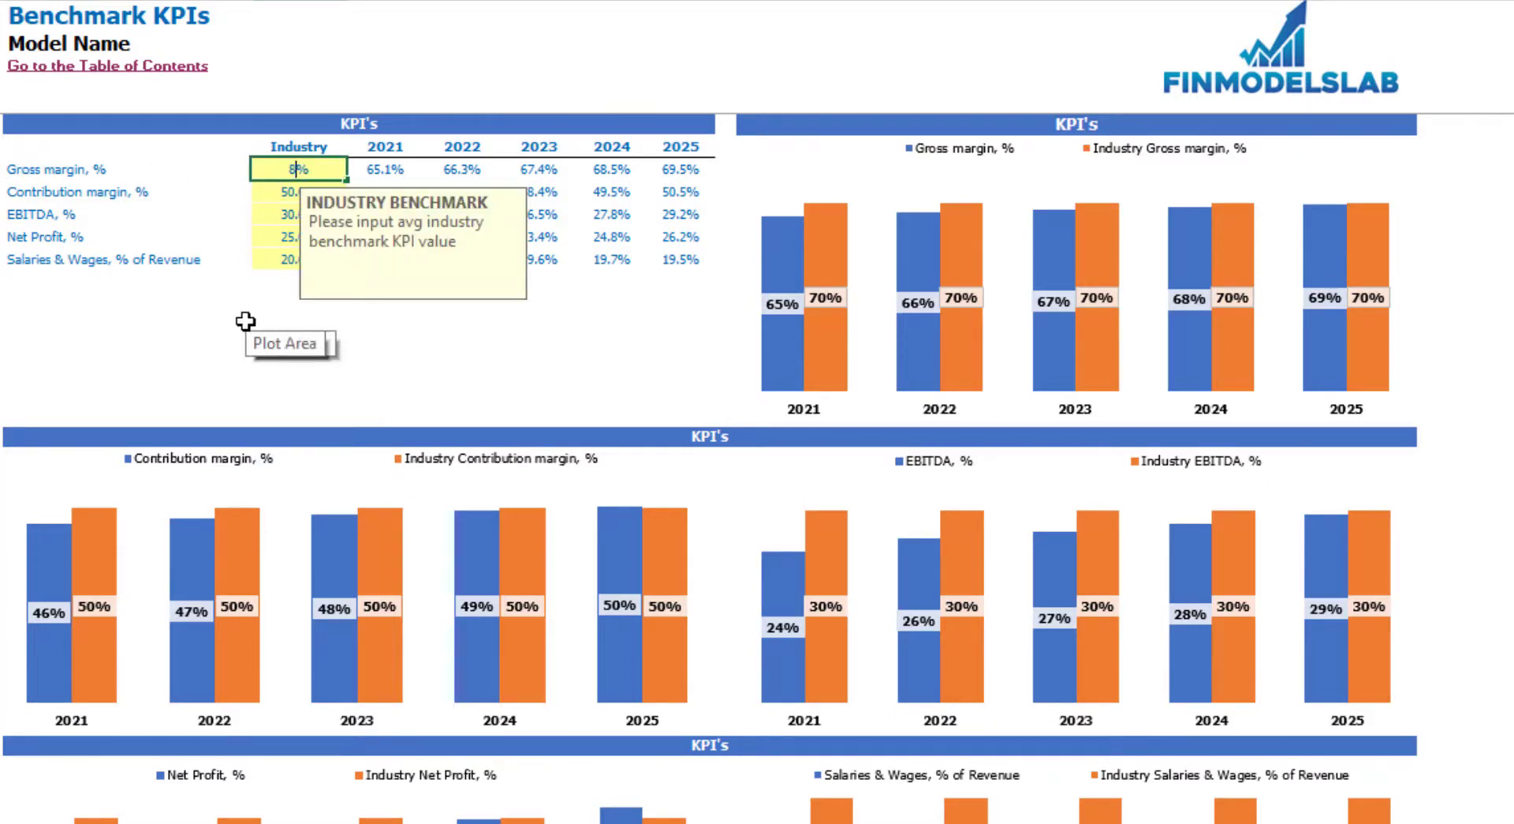
{"action": "key", "text": "Return"}
{"action": "left_click", "coordinate": [245, 324]}
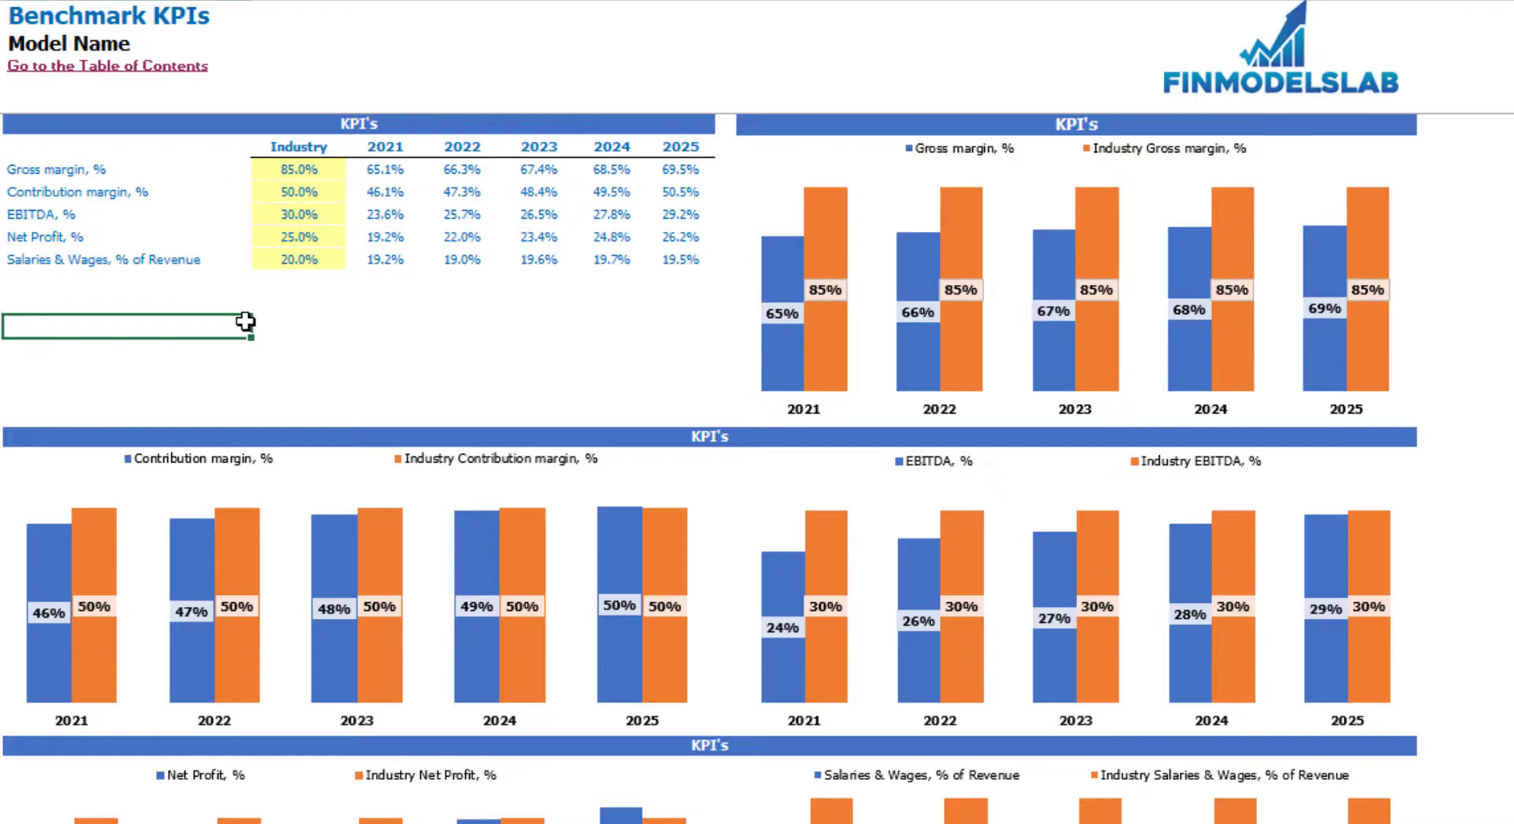
{"action": "key", "text": "ctrl+z"}
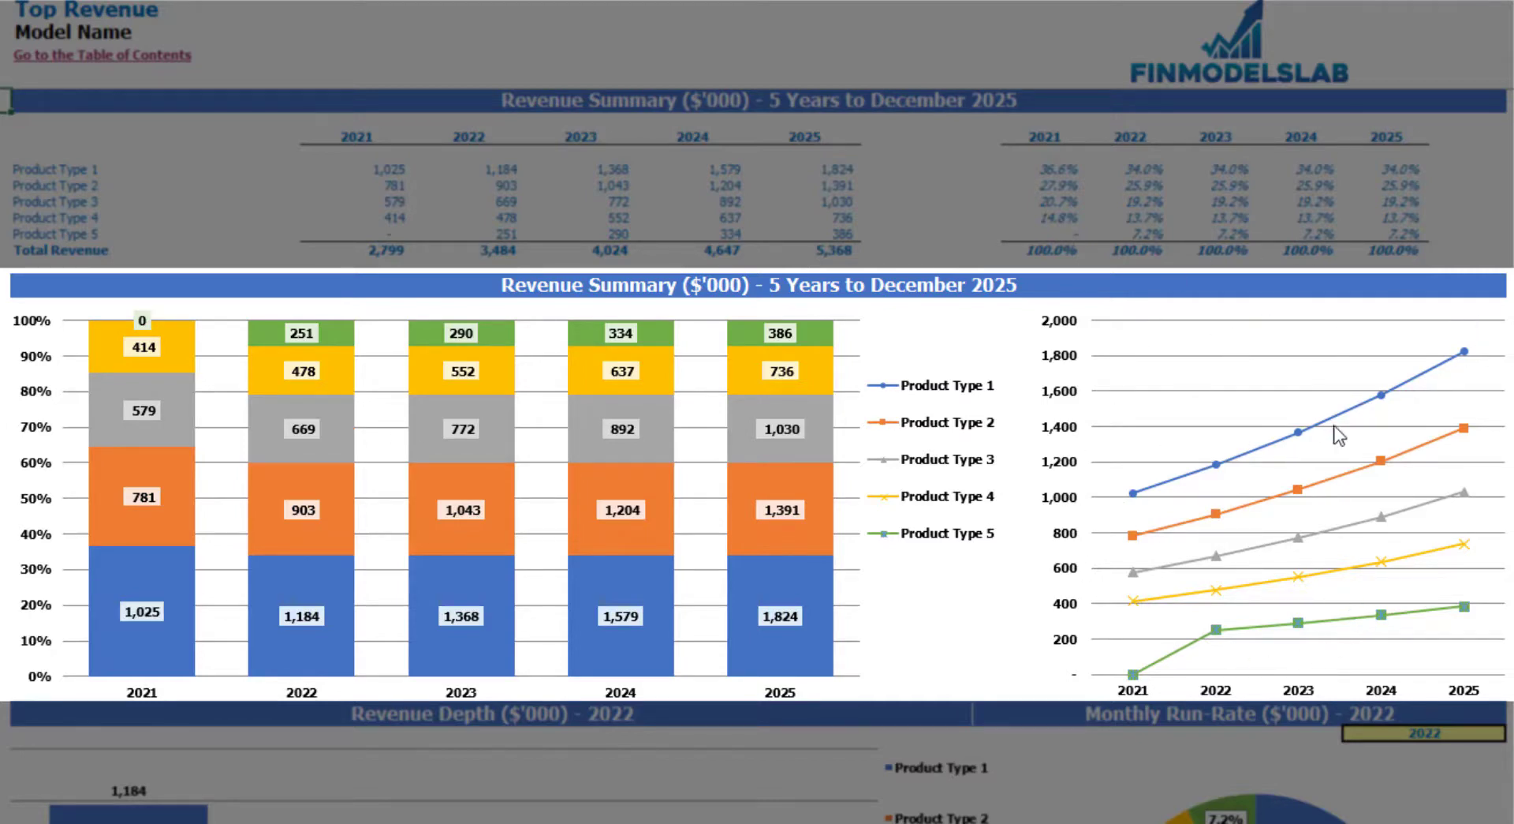
- Examine the Revenue Depth and Monthly Run-Rate charts on the Top Revenue sheet
{"action": "scroll", "coordinate": [693, 501], "scroll_direction": "down", "scroll_amount": 10}
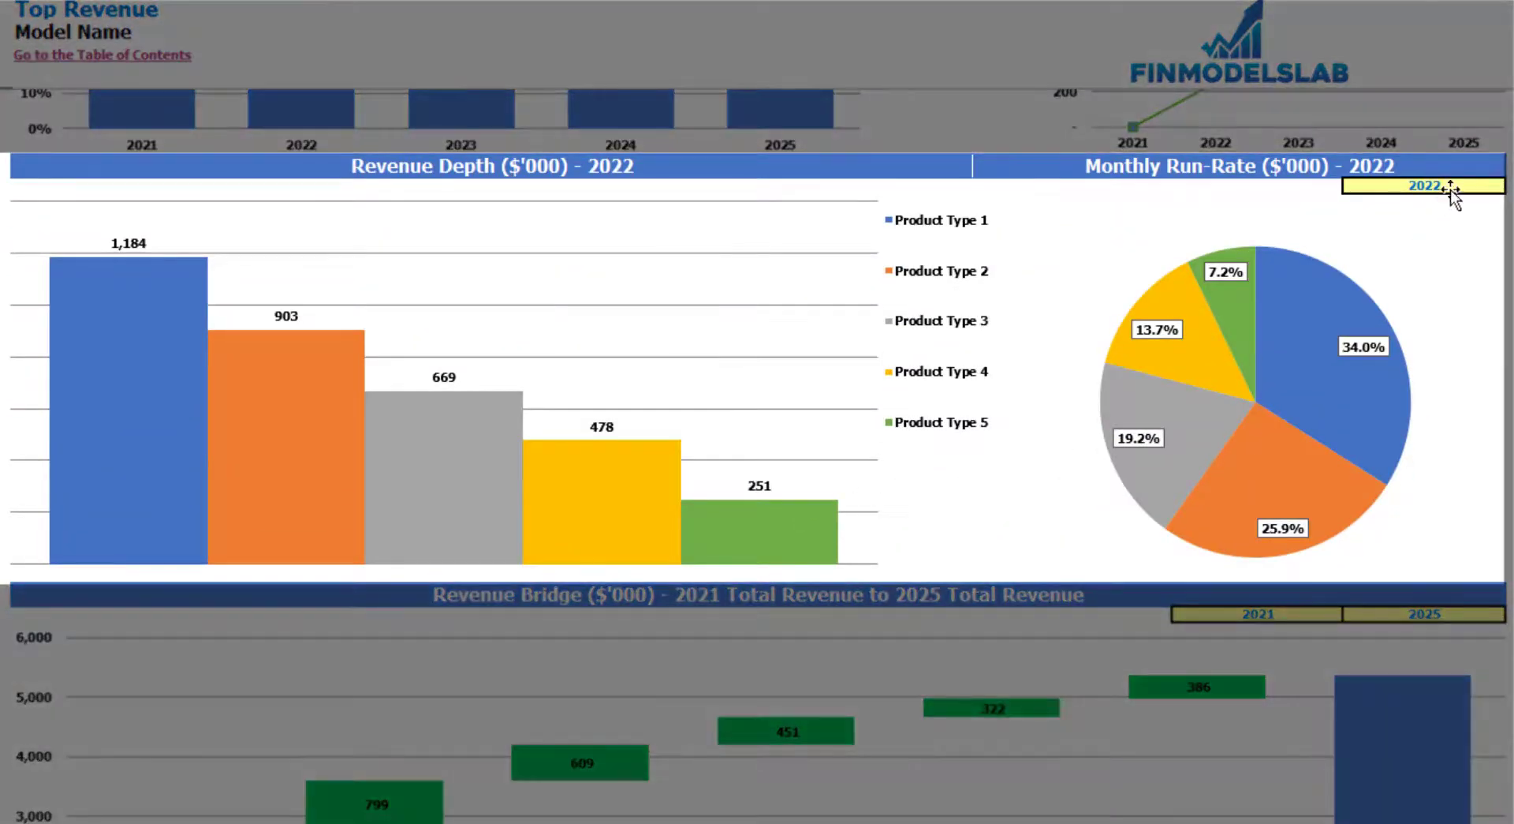
- Set the Revenue Depth and Monthly Run-Rate charts' year on the Top Revenue sheet to 2023, and finally to 2024
{"action": "left_click", "coordinate": [1444, 187]}
{"action": "left_click", "coordinate": [1508, 191]}
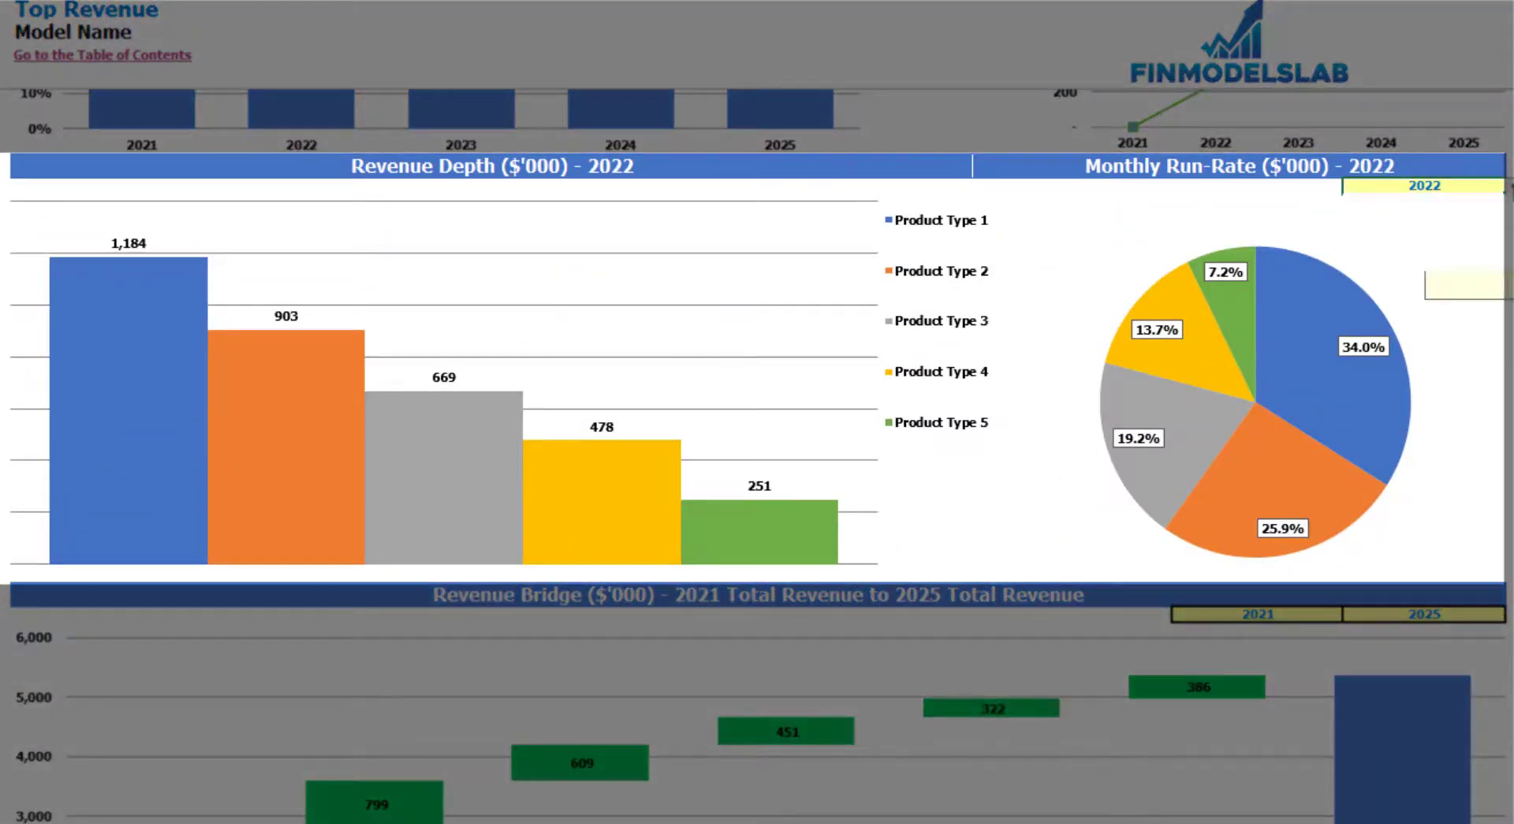
{"action": "left_click", "coordinate": [1424, 232]}
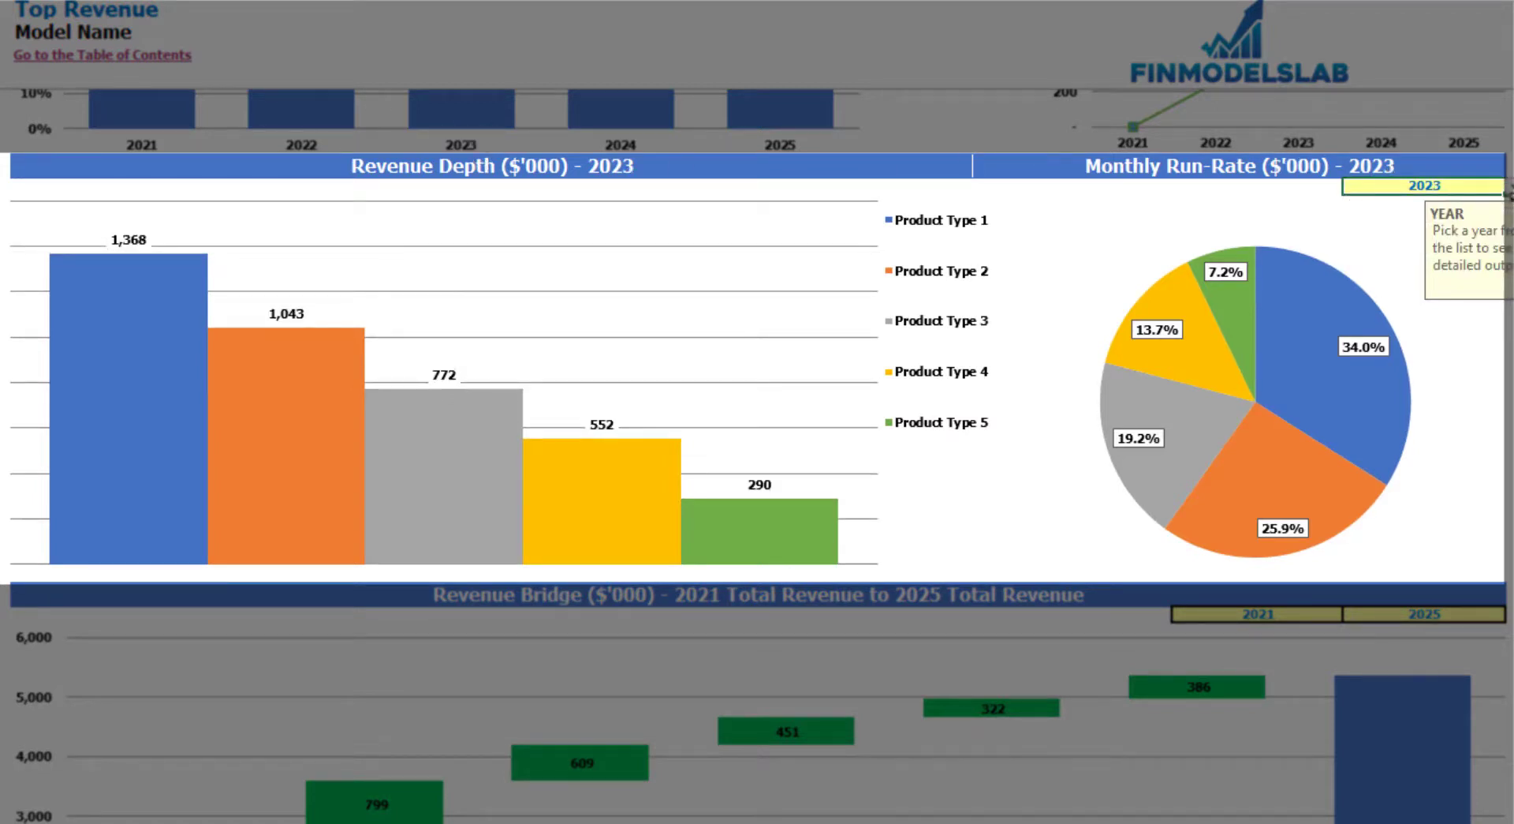
{"action": "left_click", "coordinate": [1508, 192]}
{"action": "left_click", "coordinate": [1459, 252]}
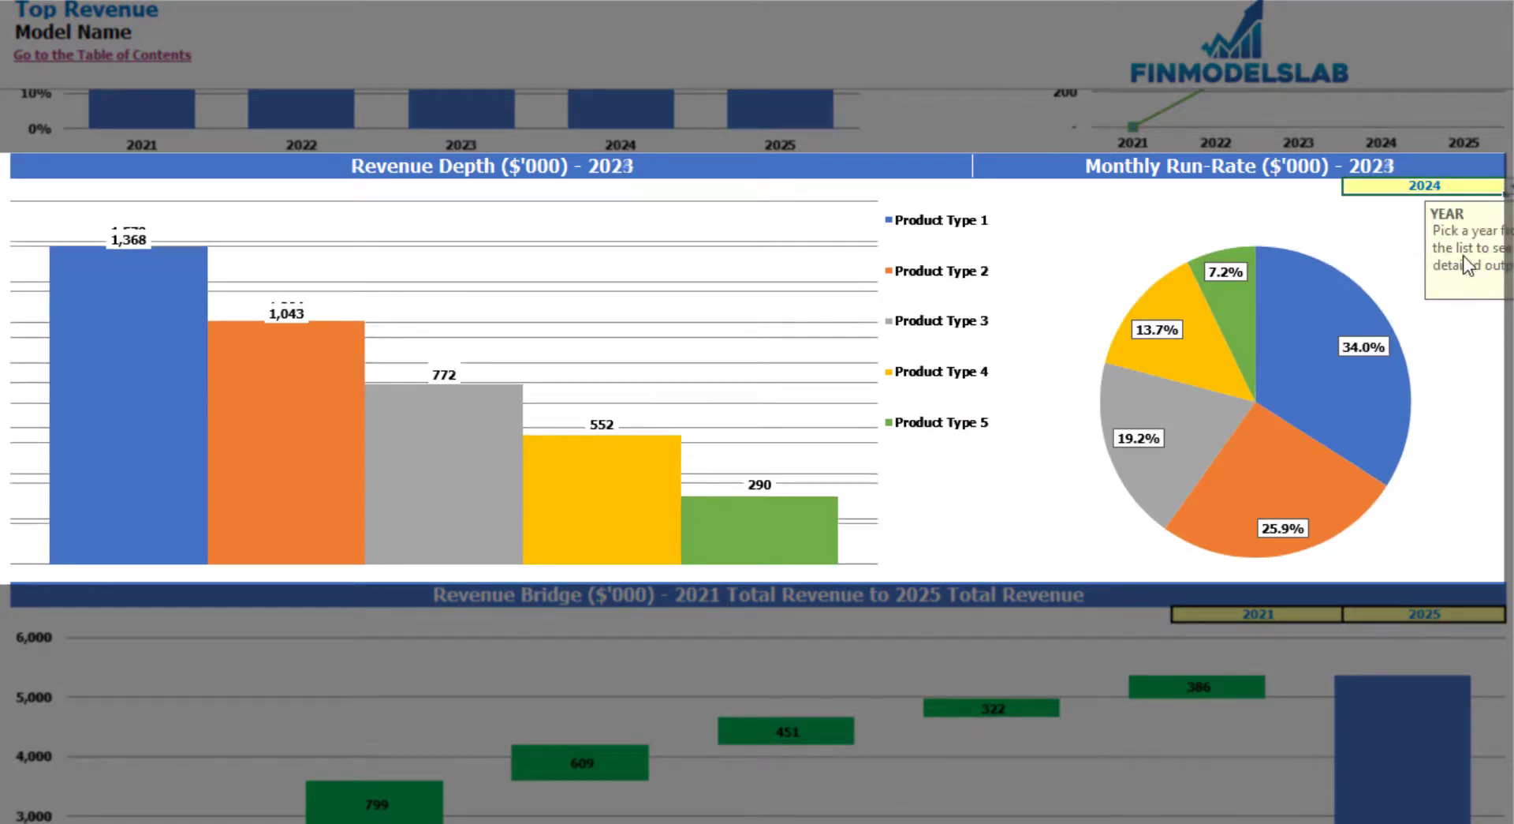
- Set the Revenue Bridge chart's first year to 2022 and its last year to 2024
{"action": "scroll", "coordinate": [1284, 447], "scroll_direction": "down", "scroll_amount": 5}
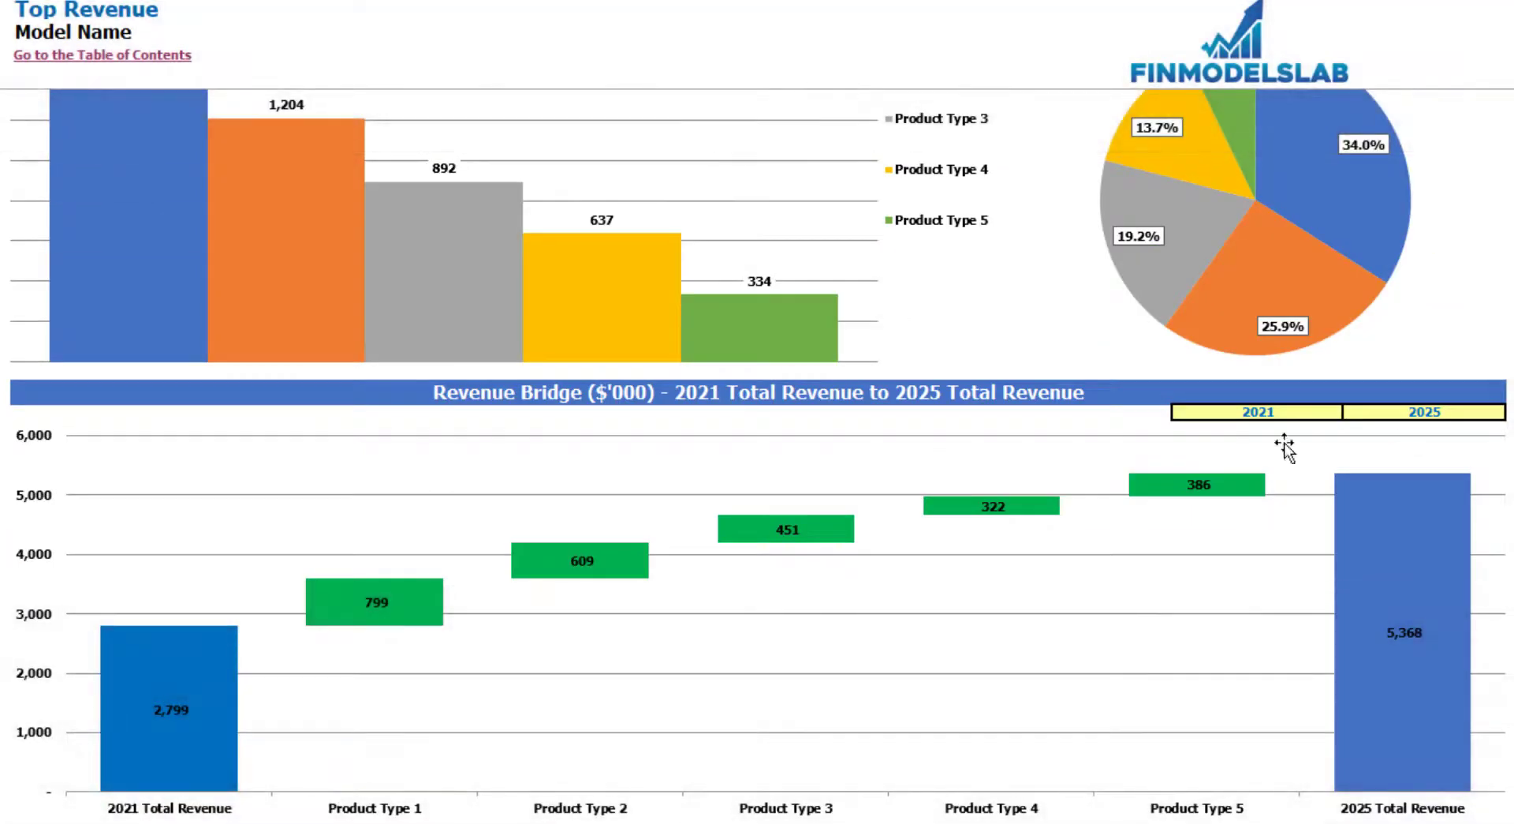
{"action": "left_click", "coordinate": [1298, 408]}
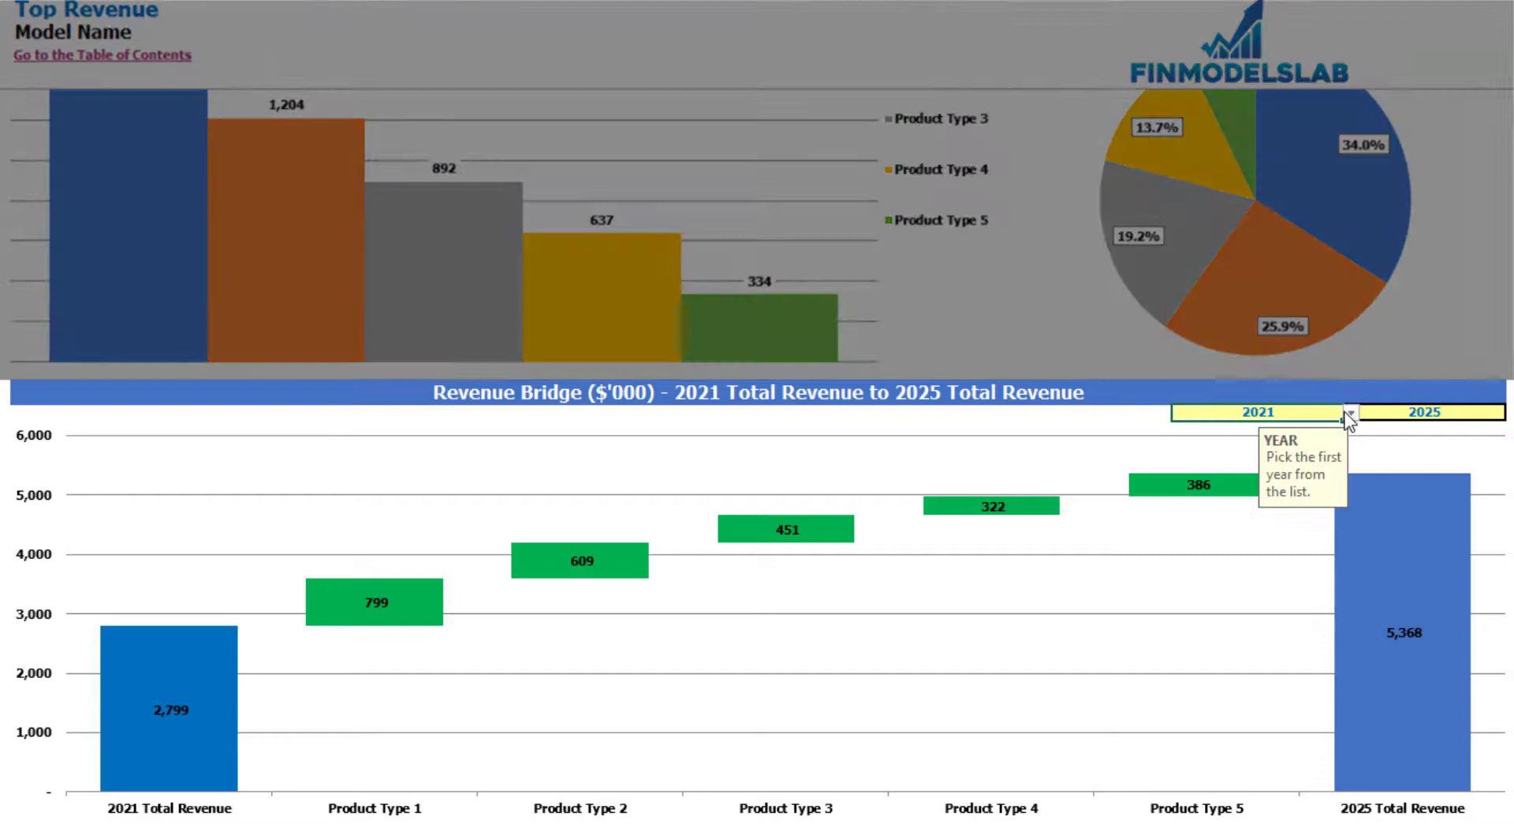
{"action": "left_click", "coordinate": [1351, 413]}
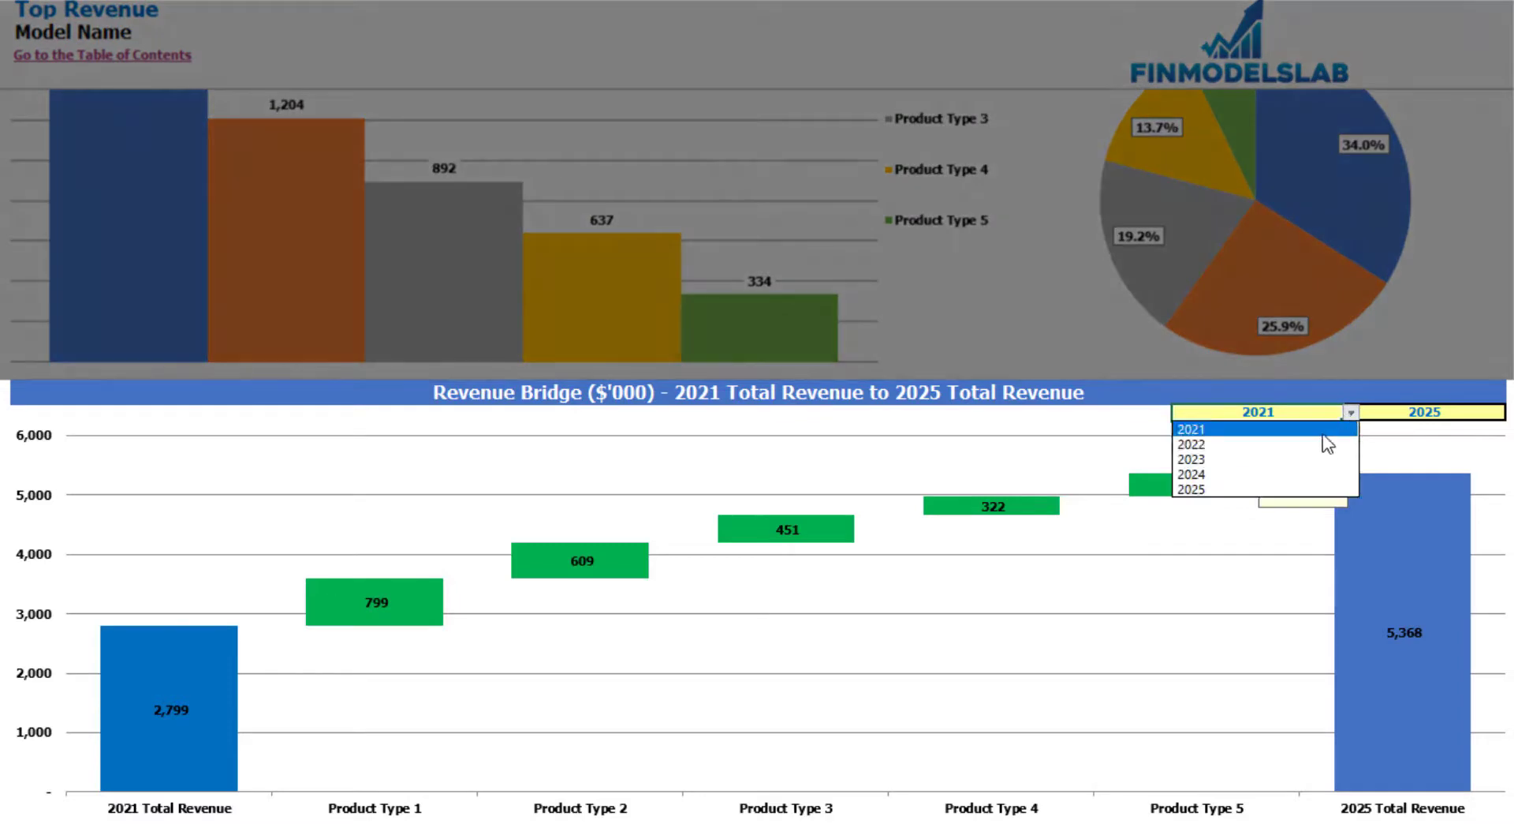
{"action": "left_click", "coordinate": [1311, 441]}
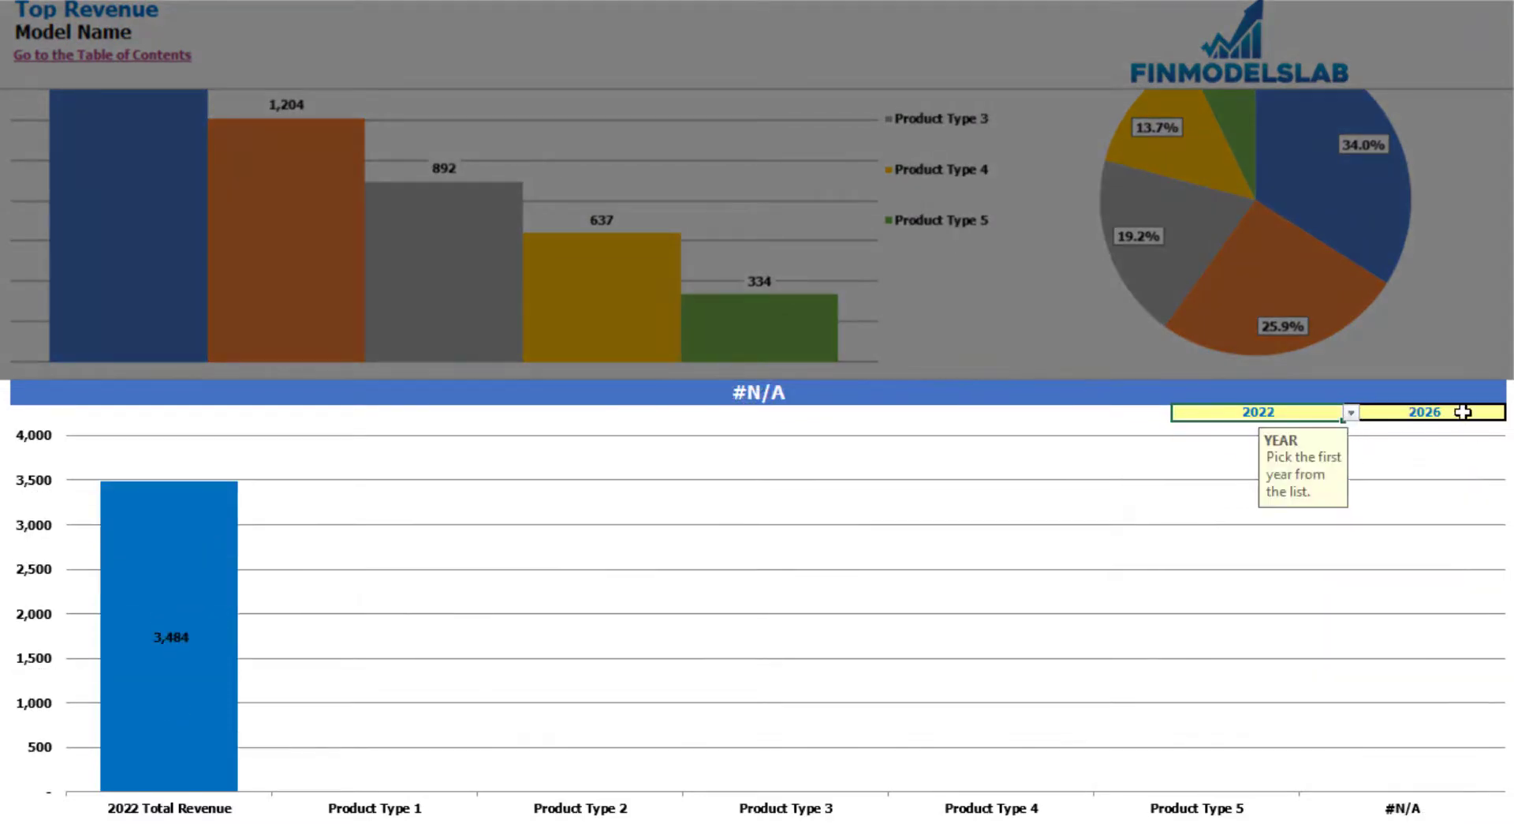
{"action": "left_click", "coordinate": [1466, 412]}
{"action": "left_click", "coordinate": [1510, 411]}
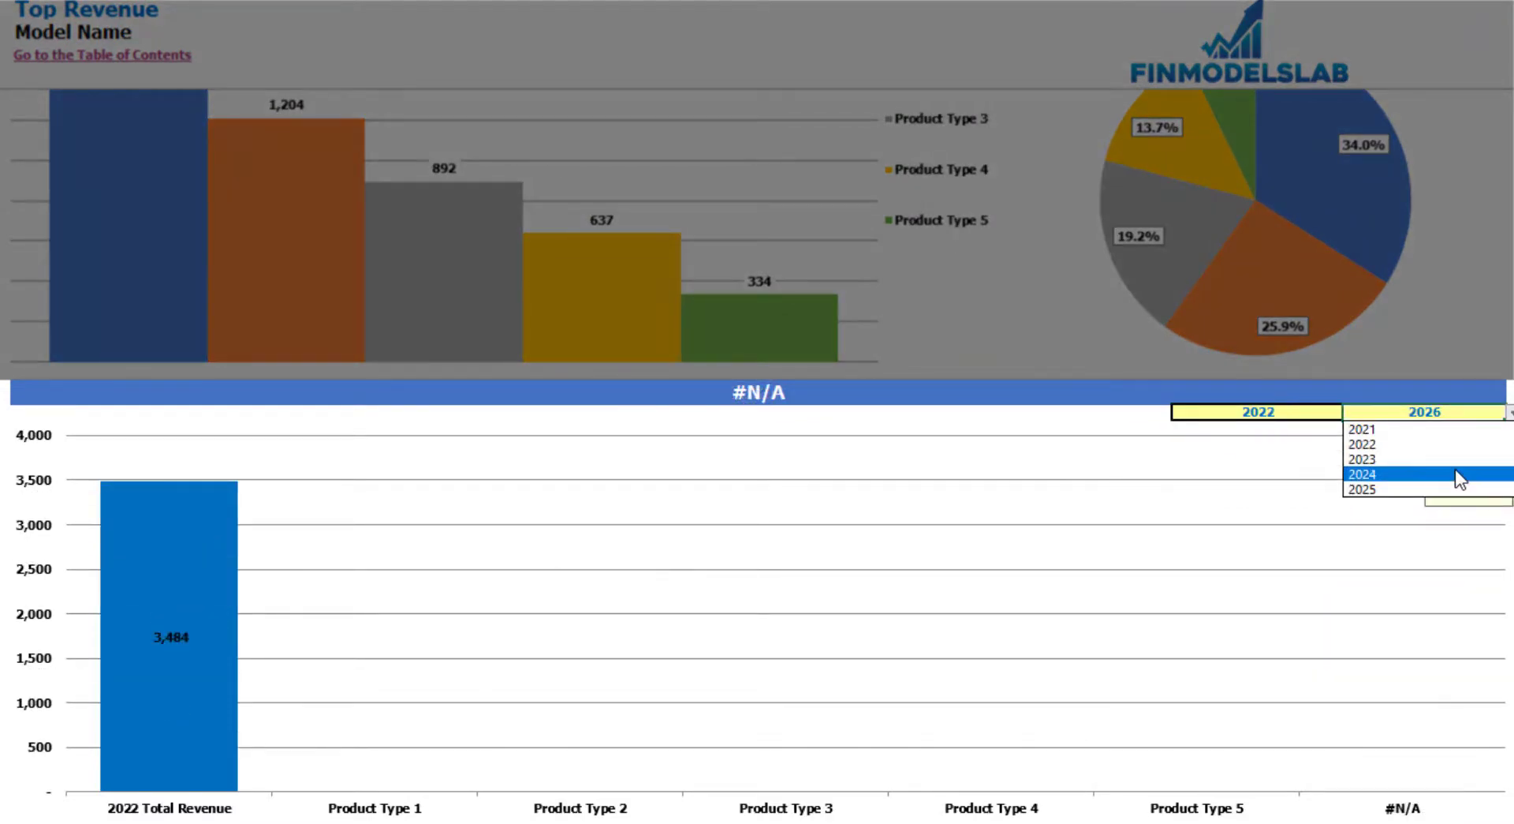
{"action": "left_click", "coordinate": [1455, 473]}
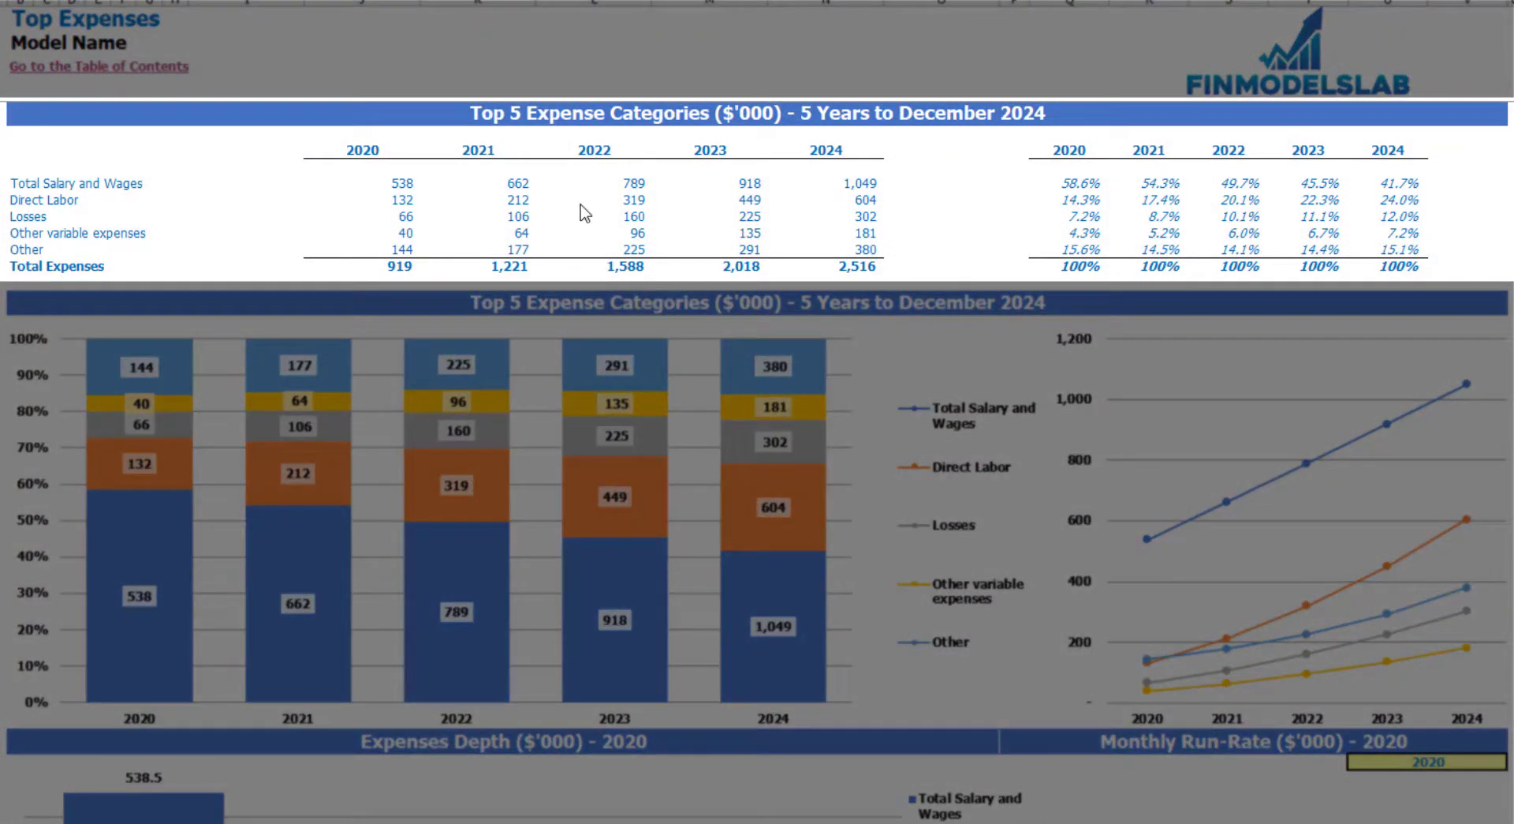
- Examine the expense categories, yearly amounts, totals and percentage shares in the Top 5 Expense Categories table on the Top Expenses sheet
{"action": "left_click_drag", "start_coordinate": [20, 186], "coordinate": [21, 233]}
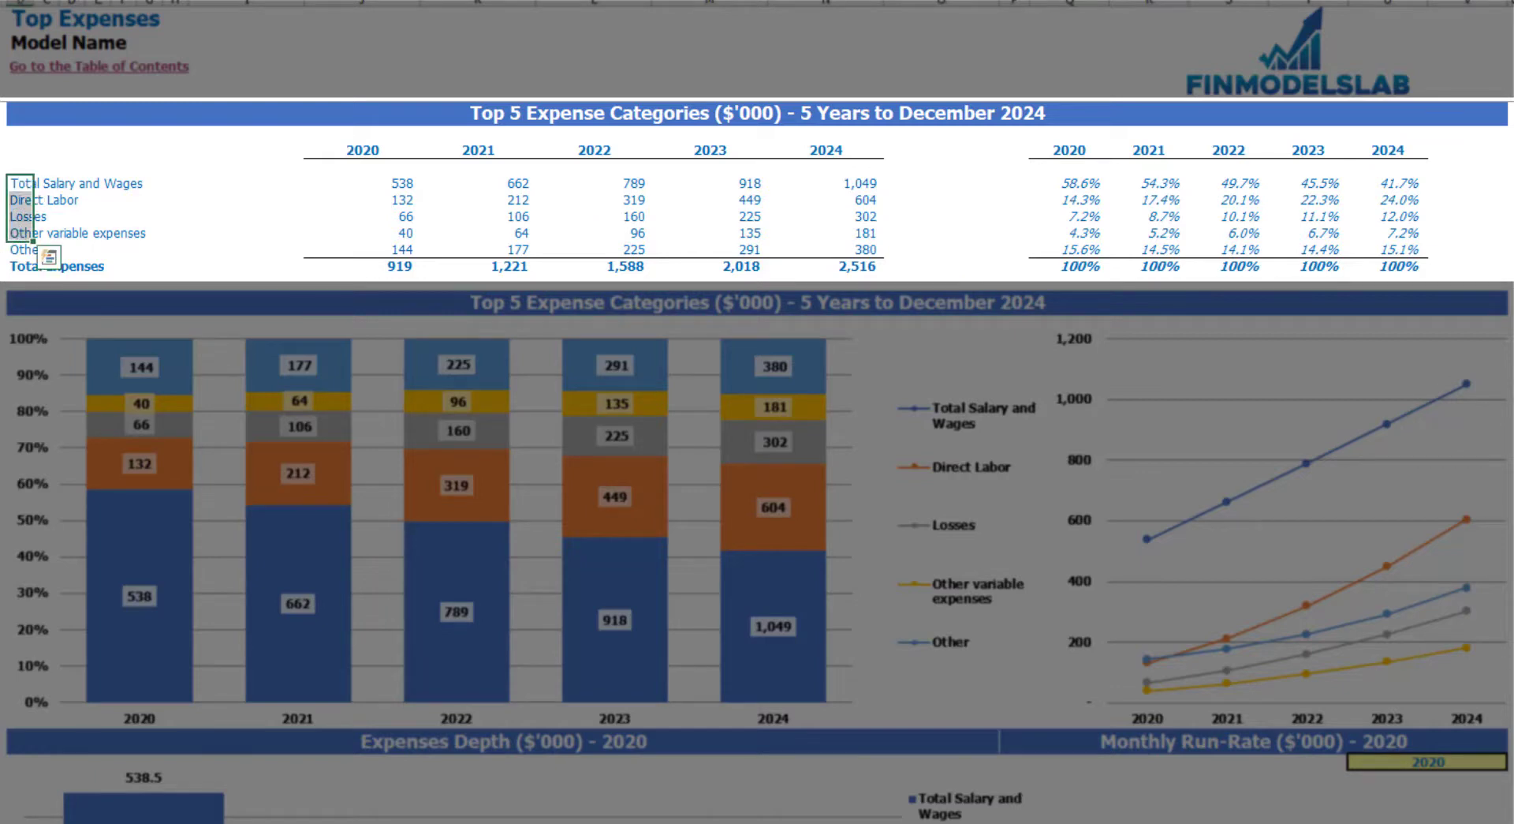
{"action": "left_click", "coordinate": [27, 250]}
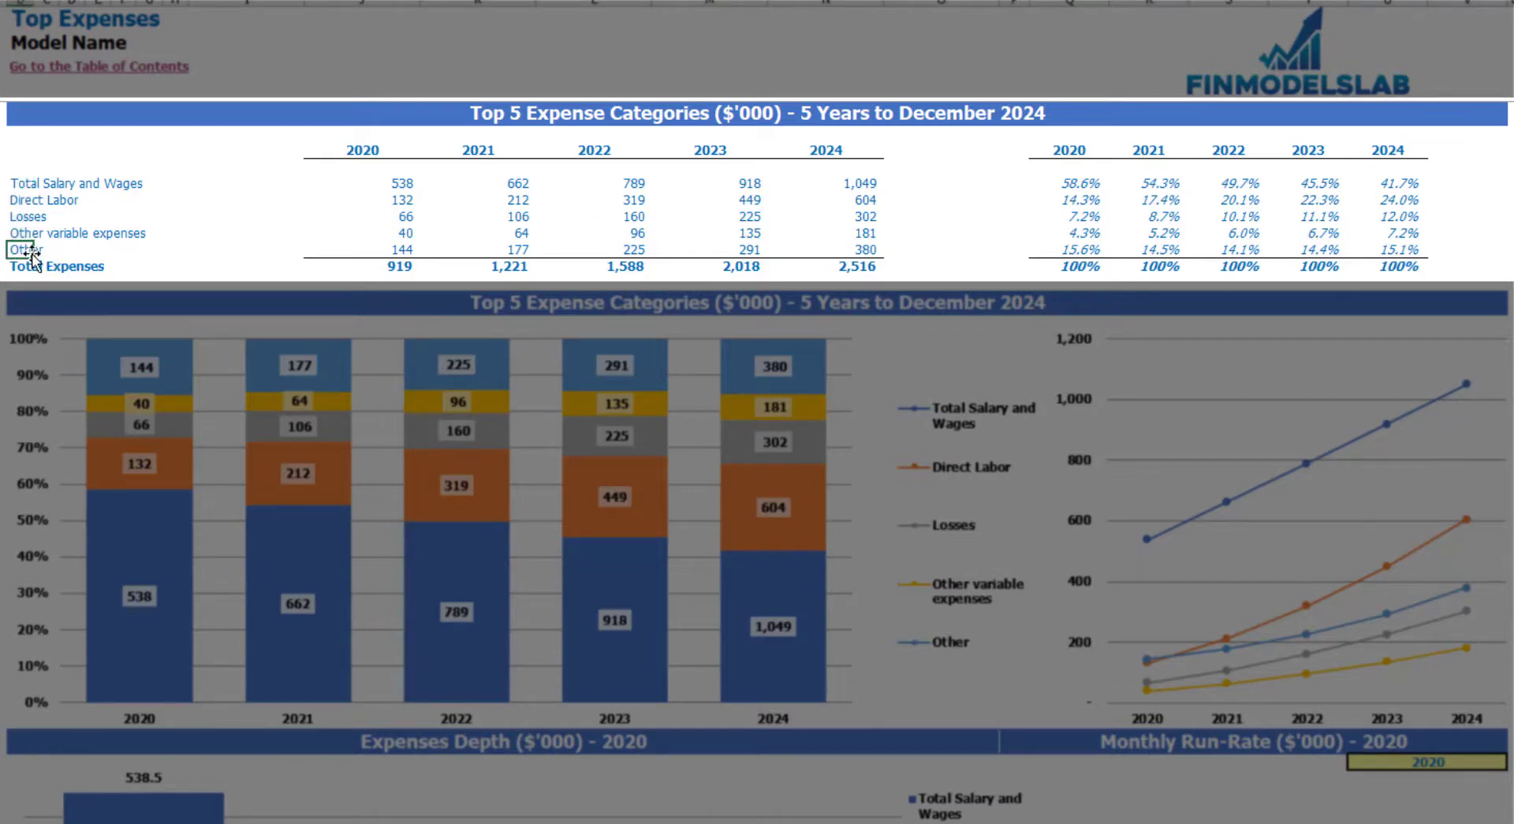
{"action": "left_click_drag", "start_coordinate": [362, 154], "coordinate": [804, 261]}
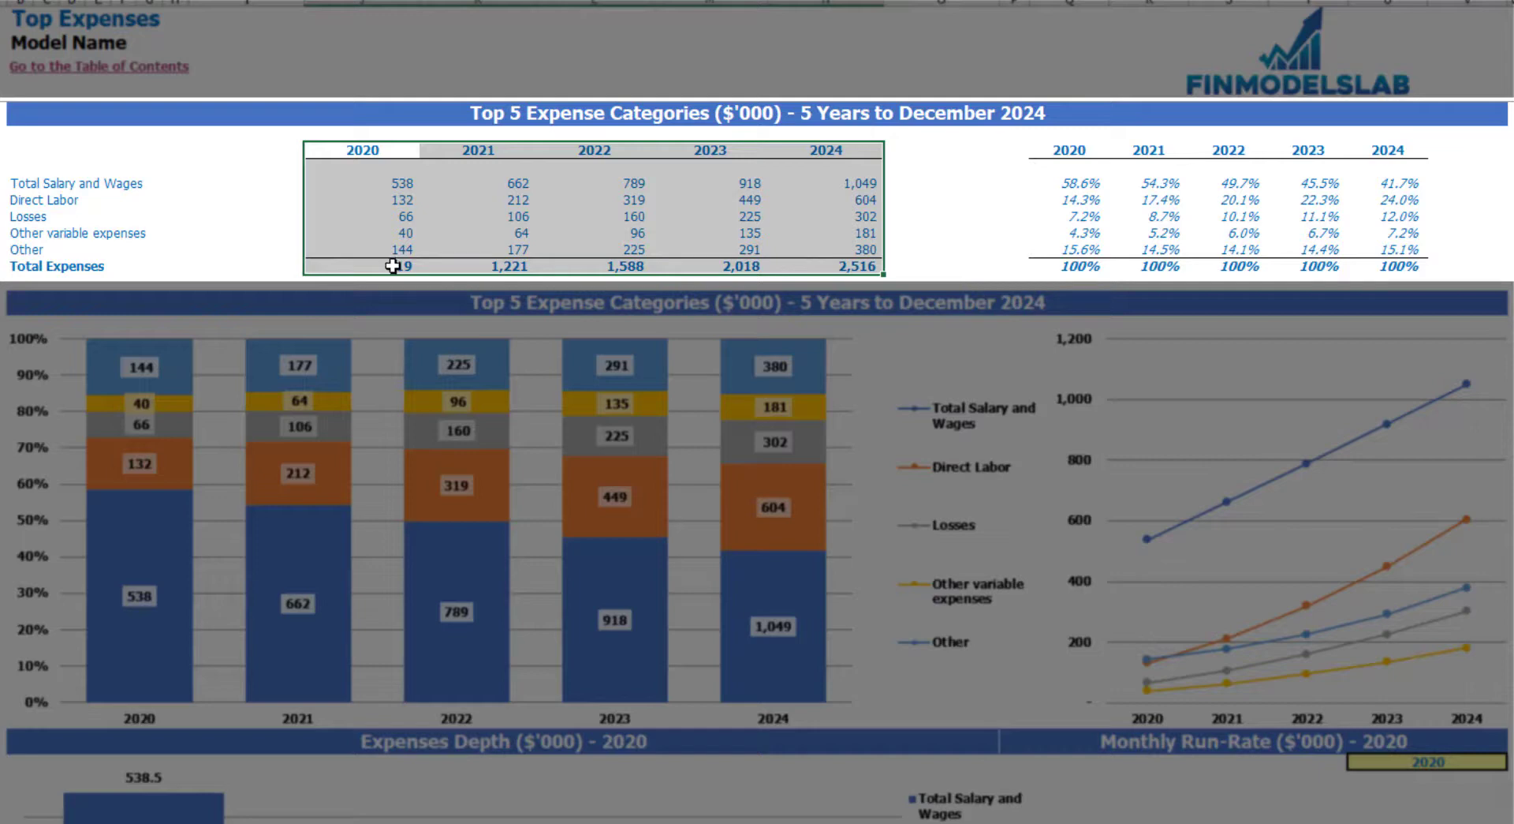
{"action": "left_click_drag", "start_coordinate": [393, 266], "coordinate": [812, 266]}
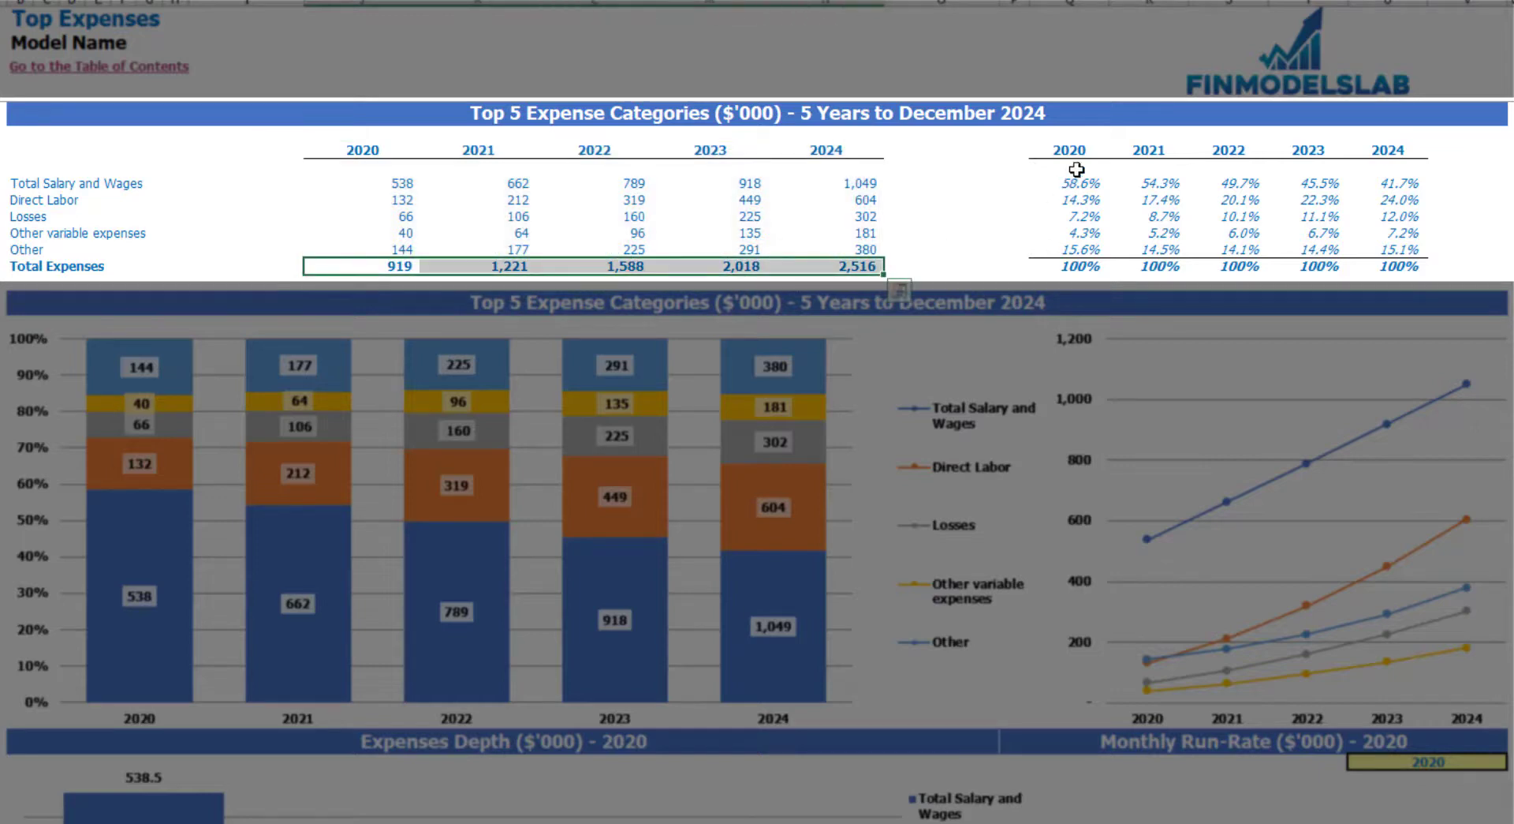
{"action": "left_click_drag", "start_coordinate": [1071, 155], "coordinate": [1406, 258]}
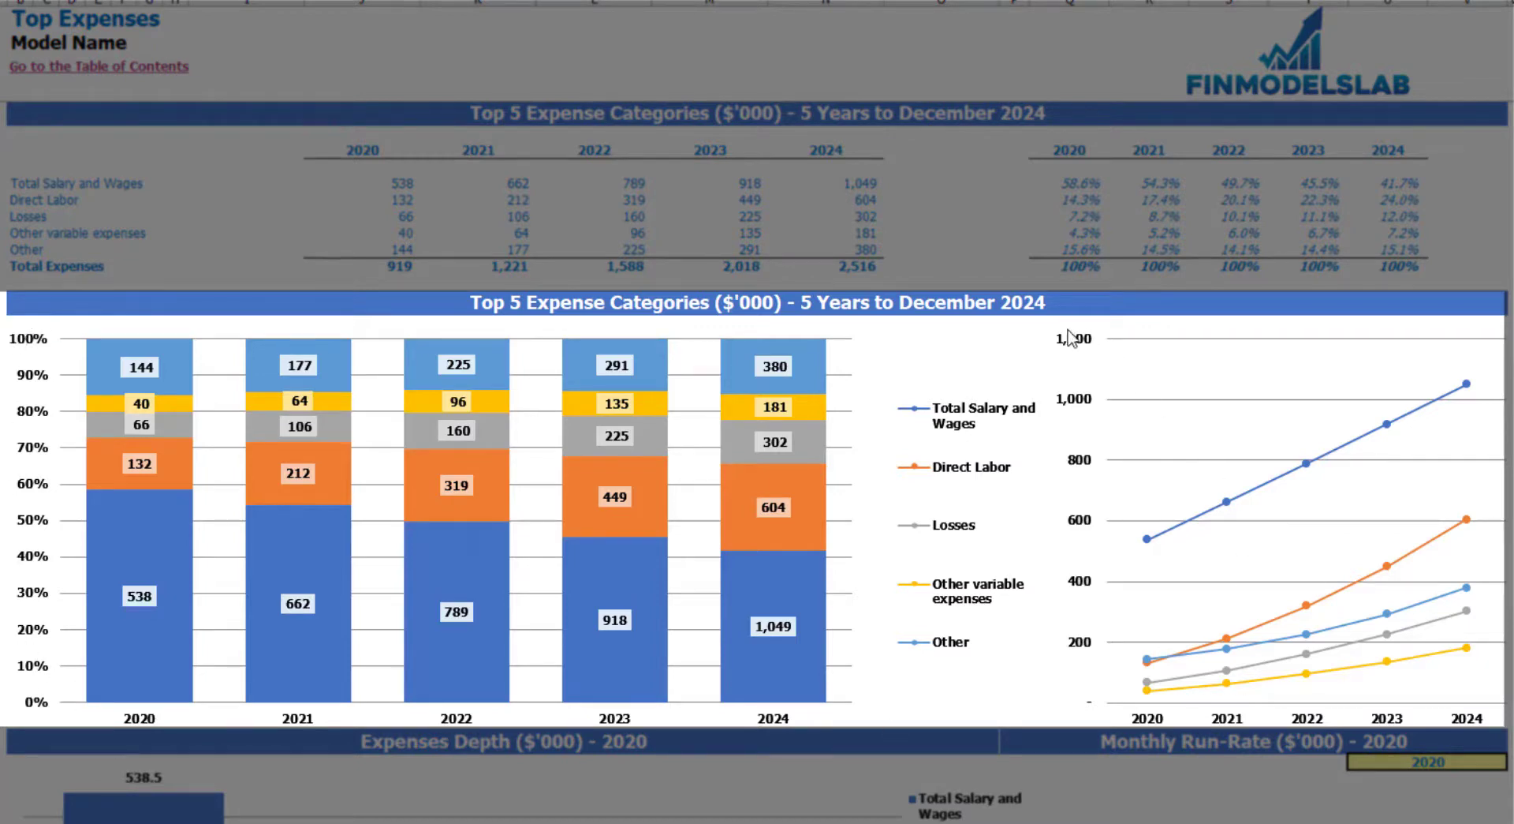
- Set the year of the Expenses Depth and Monthly Run-Rate charts to 2021
{"action": "scroll", "coordinate": [1237, 347], "scroll_direction": "down", "scroll_amount": 7}
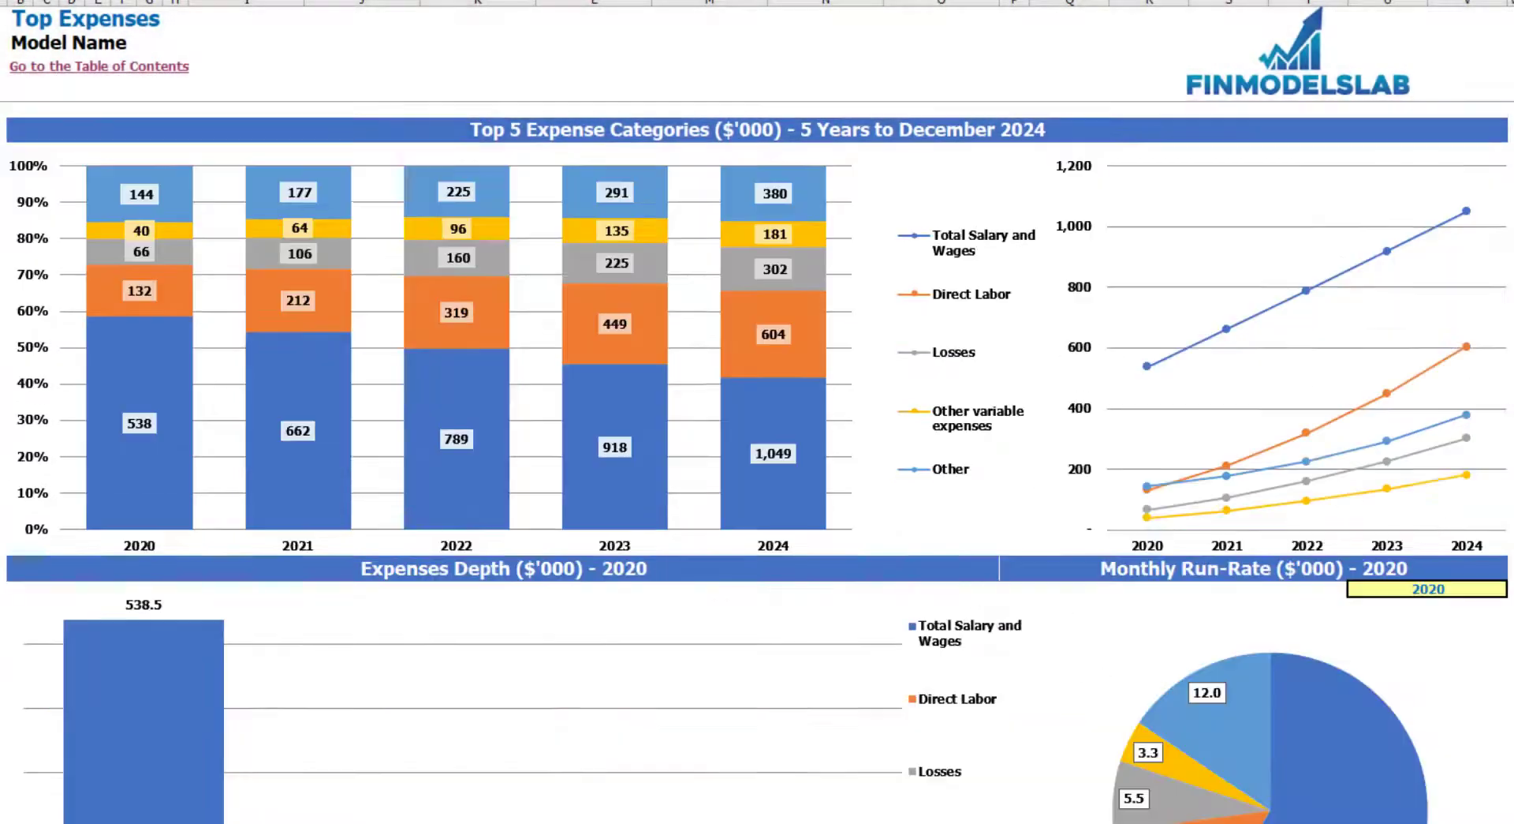
{"action": "scroll", "coordinate": [595, 395], "scroll_direction": "down", "scroll_amount": 3}
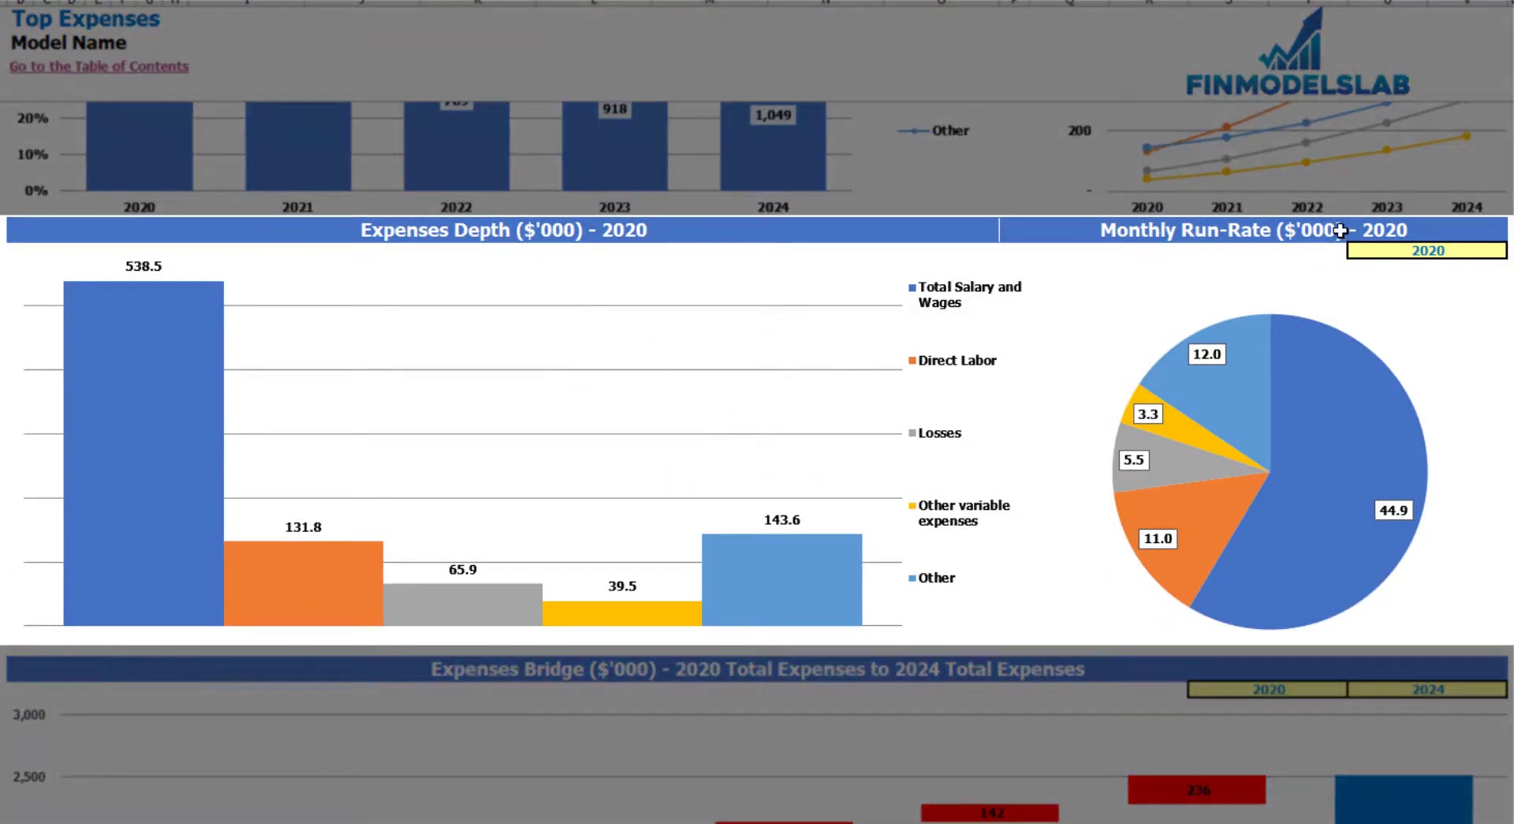
{"action": "left_click", "coordinate": [1488, 249]}
{"action": "left_click", "coordinate": [1510, 250]}
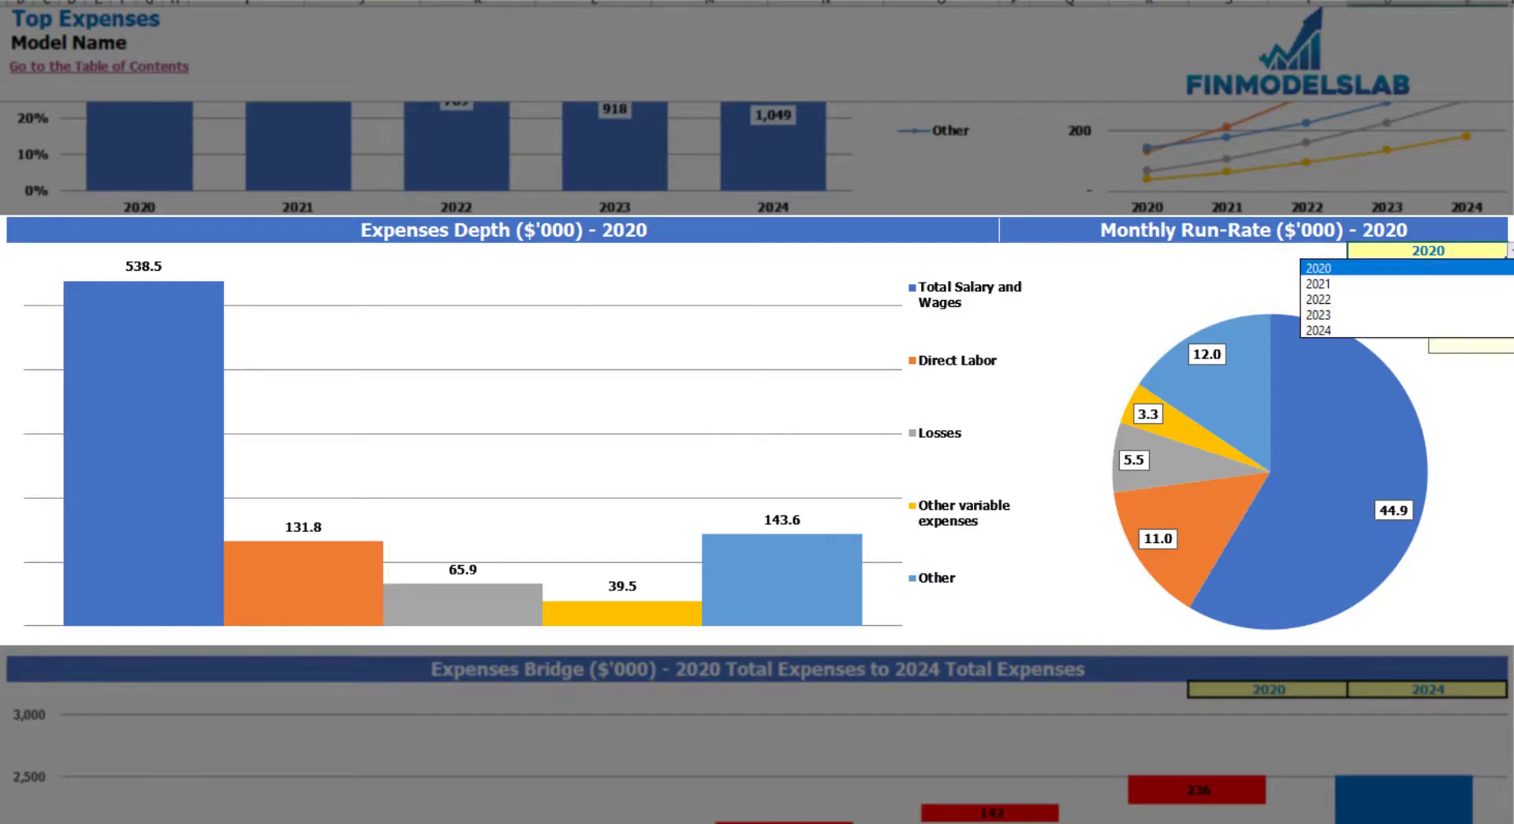
{"action": "left_click", "coordinate": [1373, 285]}
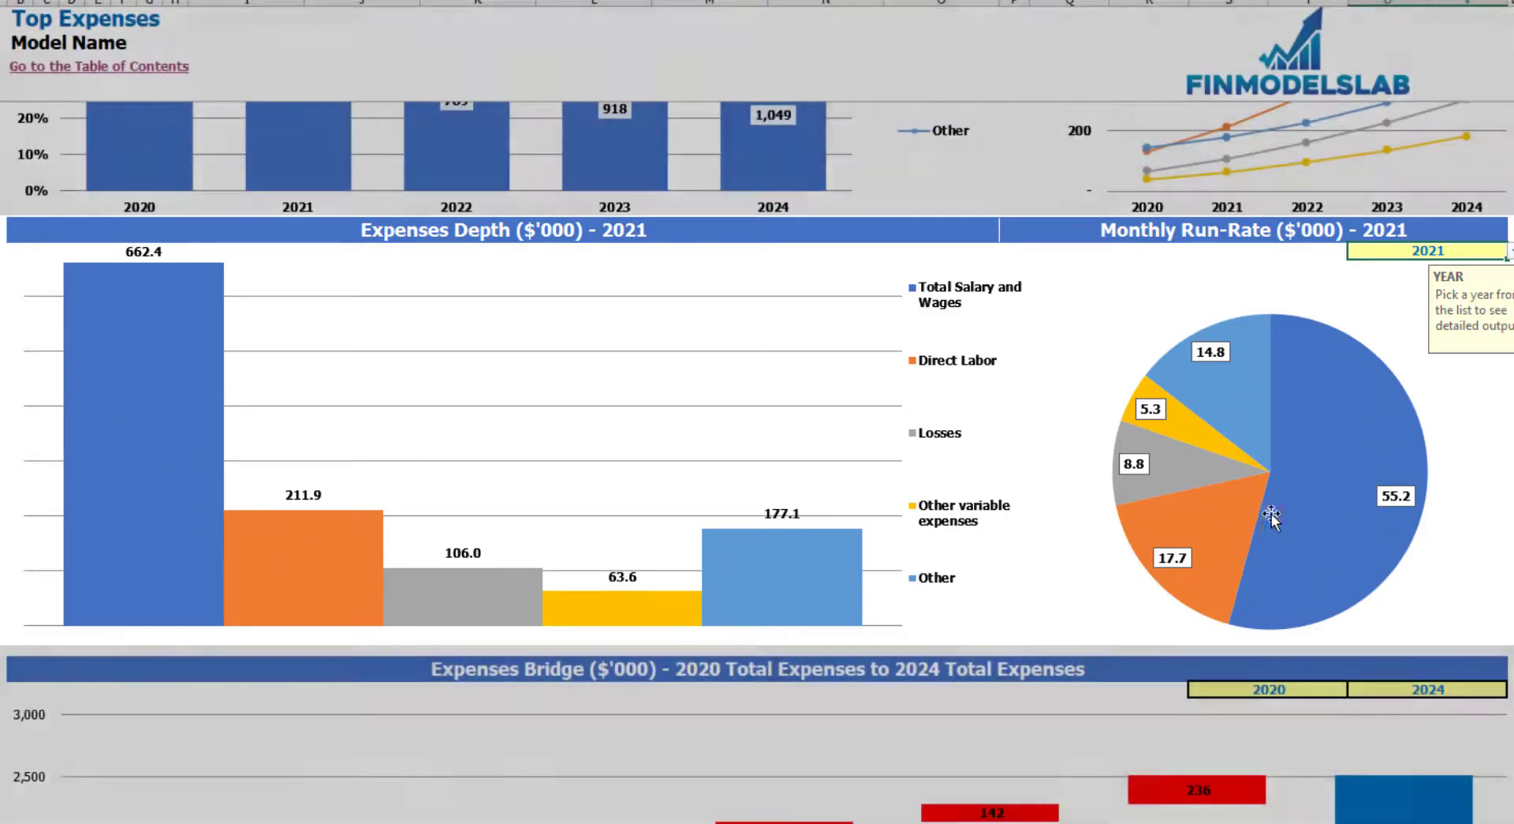
- Examine the Expenses Bridge chart and the available choices for its first and last year without changing them
{"action": "scroll", "coordinate": [1144, 584], "scroll_direction": "down", "scroll_amount": 5}
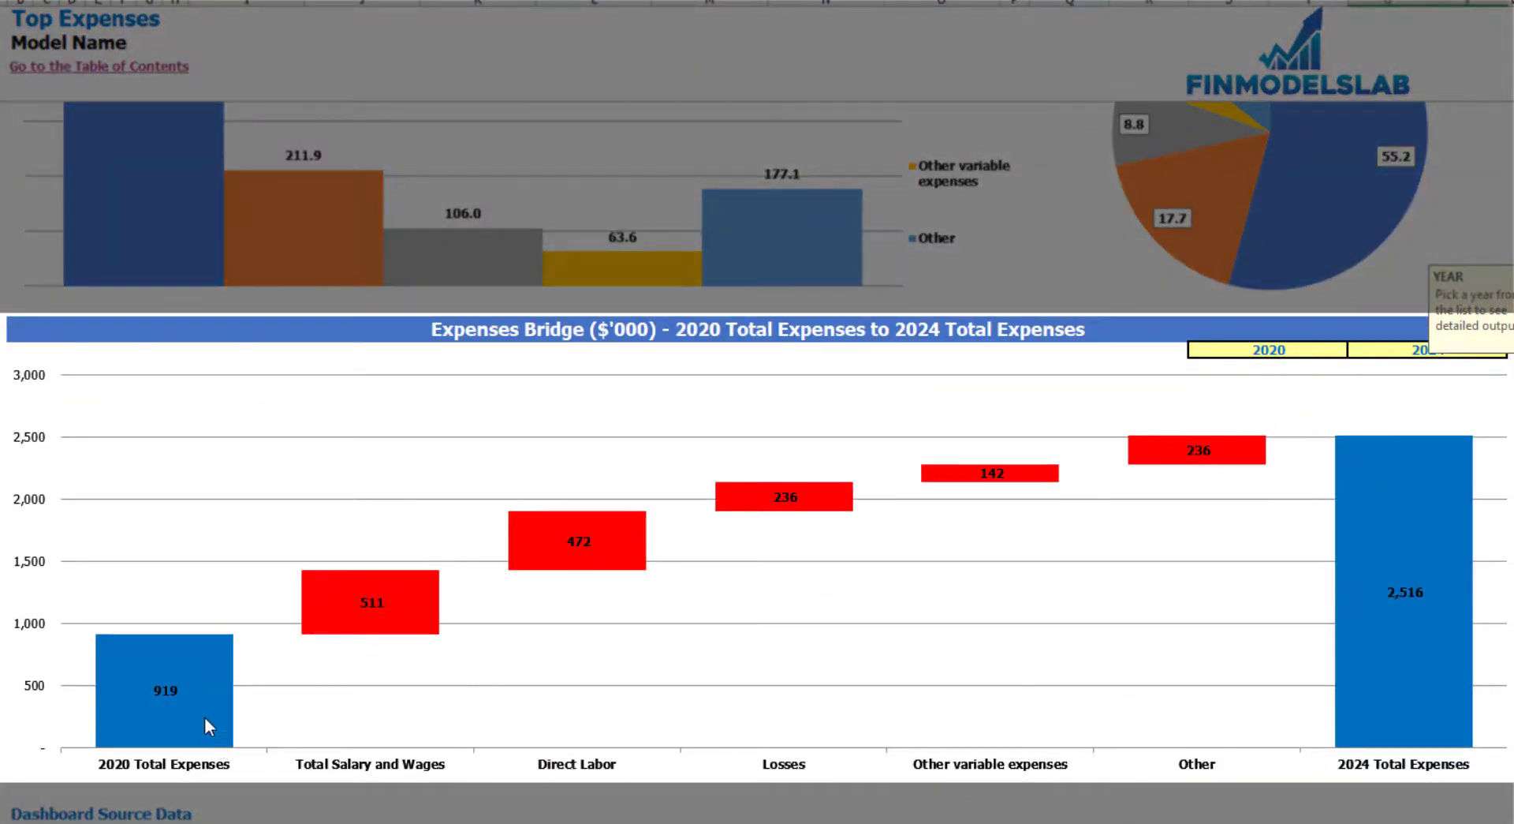
{"action": "left_click", "coordinate": [1331, 348]}
{"action": "left_click", "coordinate": [1470, 349]}
{"action": "left_click", "coordinate": [1330, 347]}
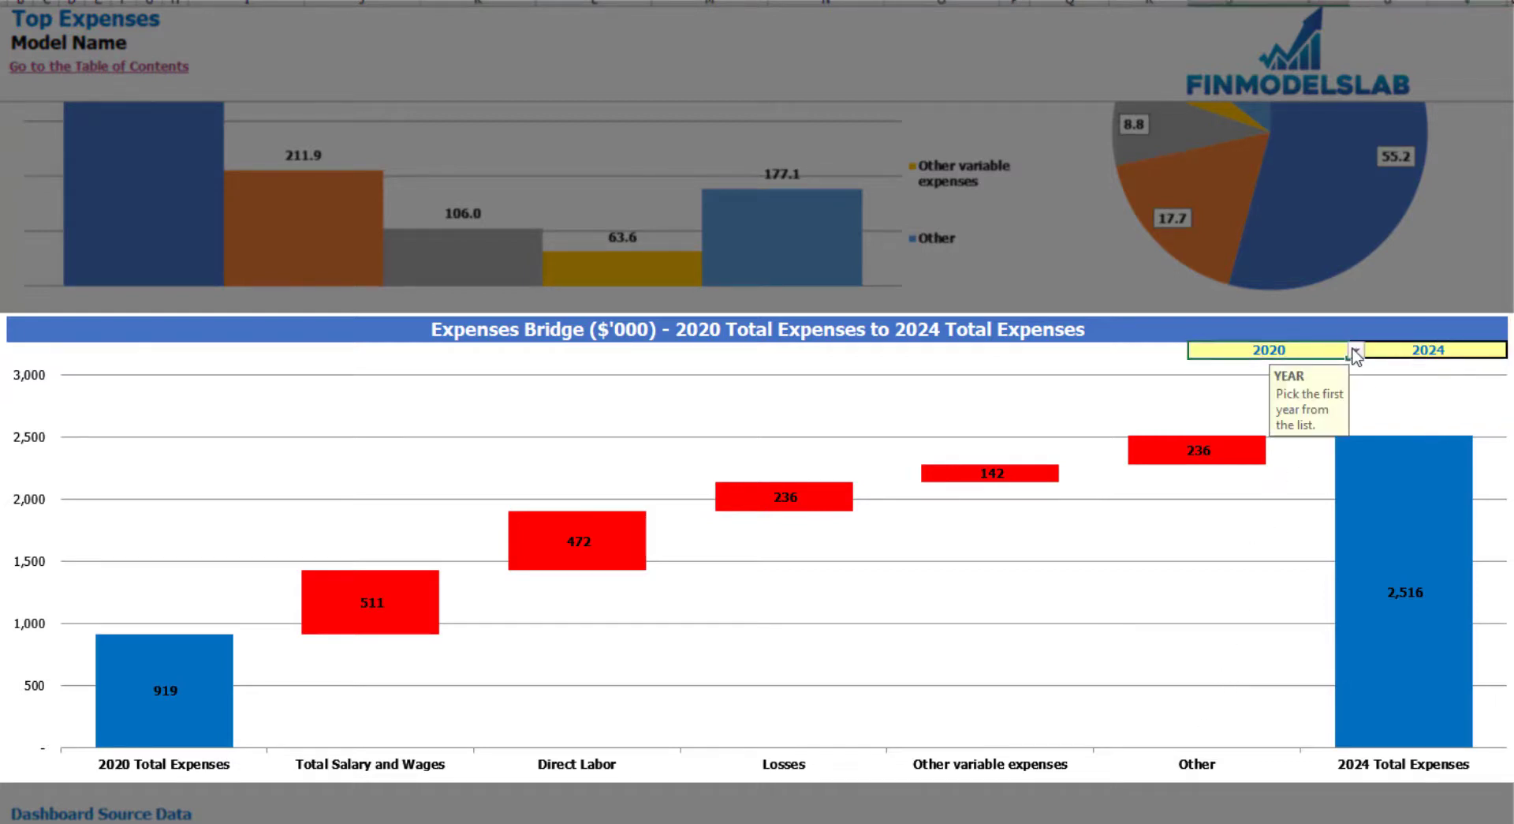
{"action": "left_click", "coordinate": [1356, 352]}
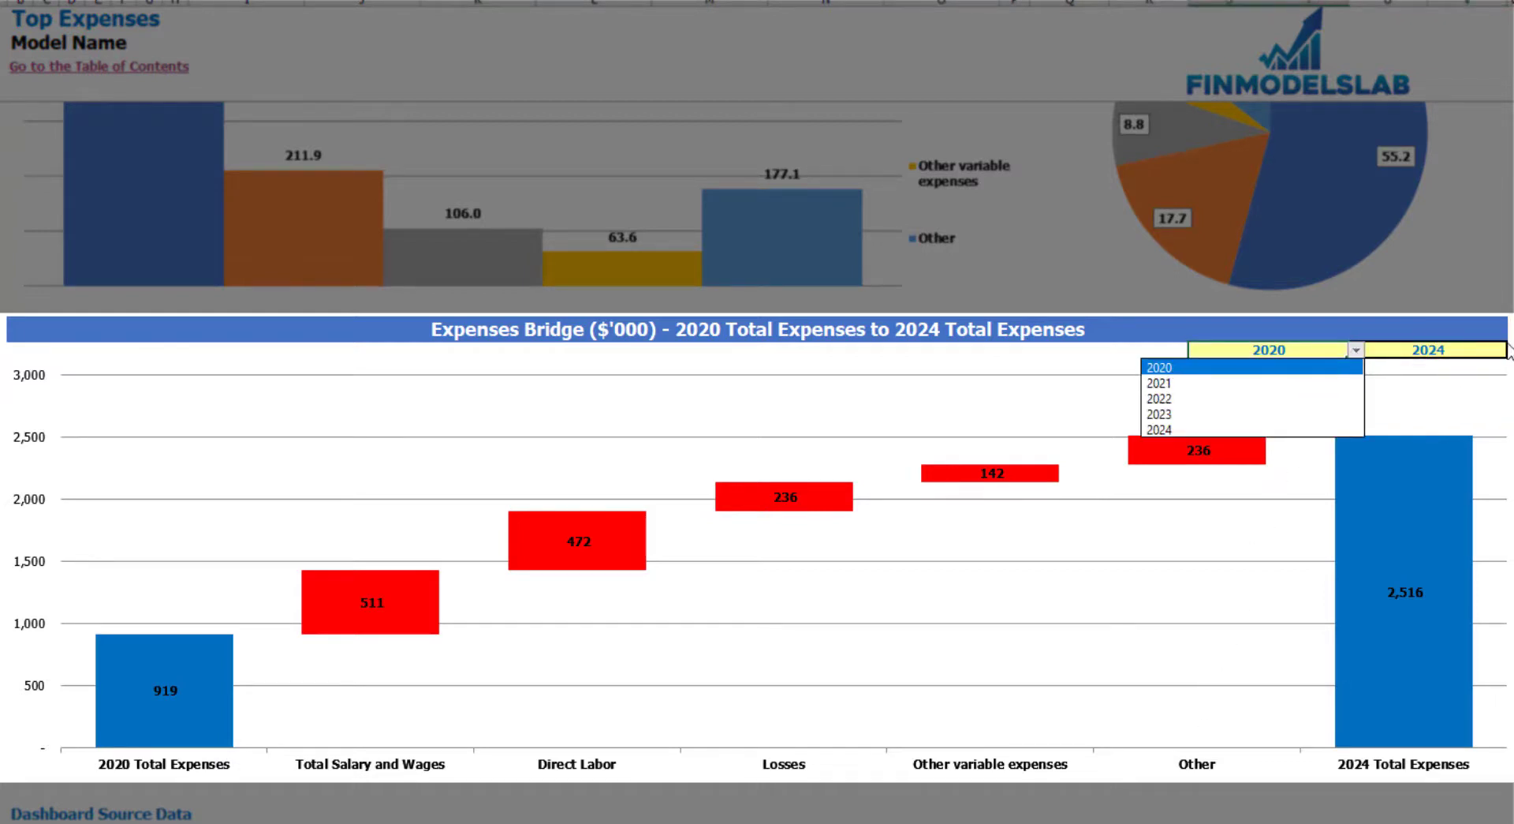
{"action": "key", "text": "Escape"}
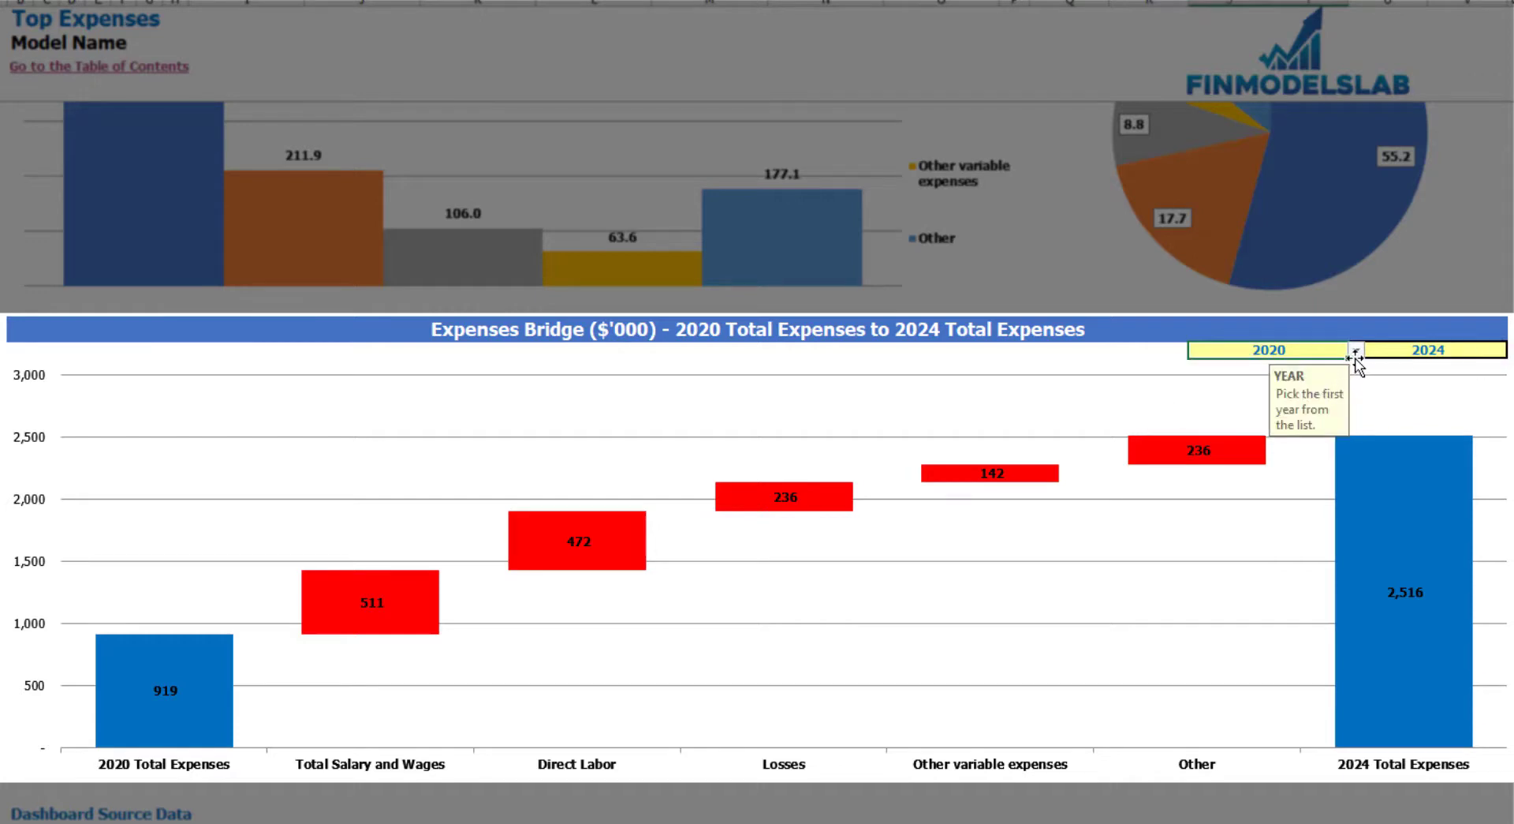
{"action": "left_click", "coordinate": [1482, 349]}
{"action": "left_click", "coordinate": [1511, 351]}
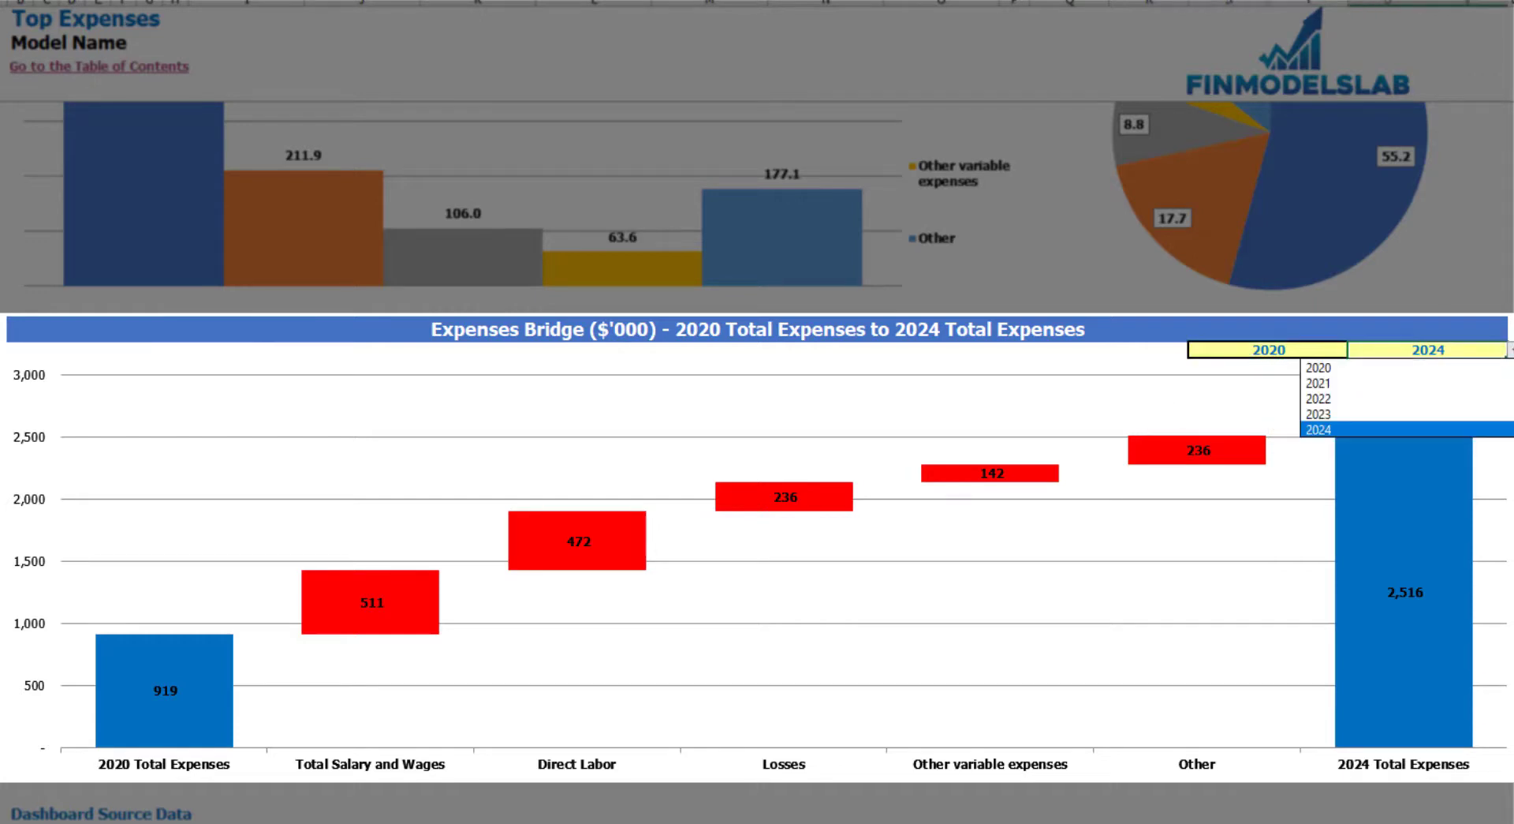
{"action": "key", "text": "Escape"}
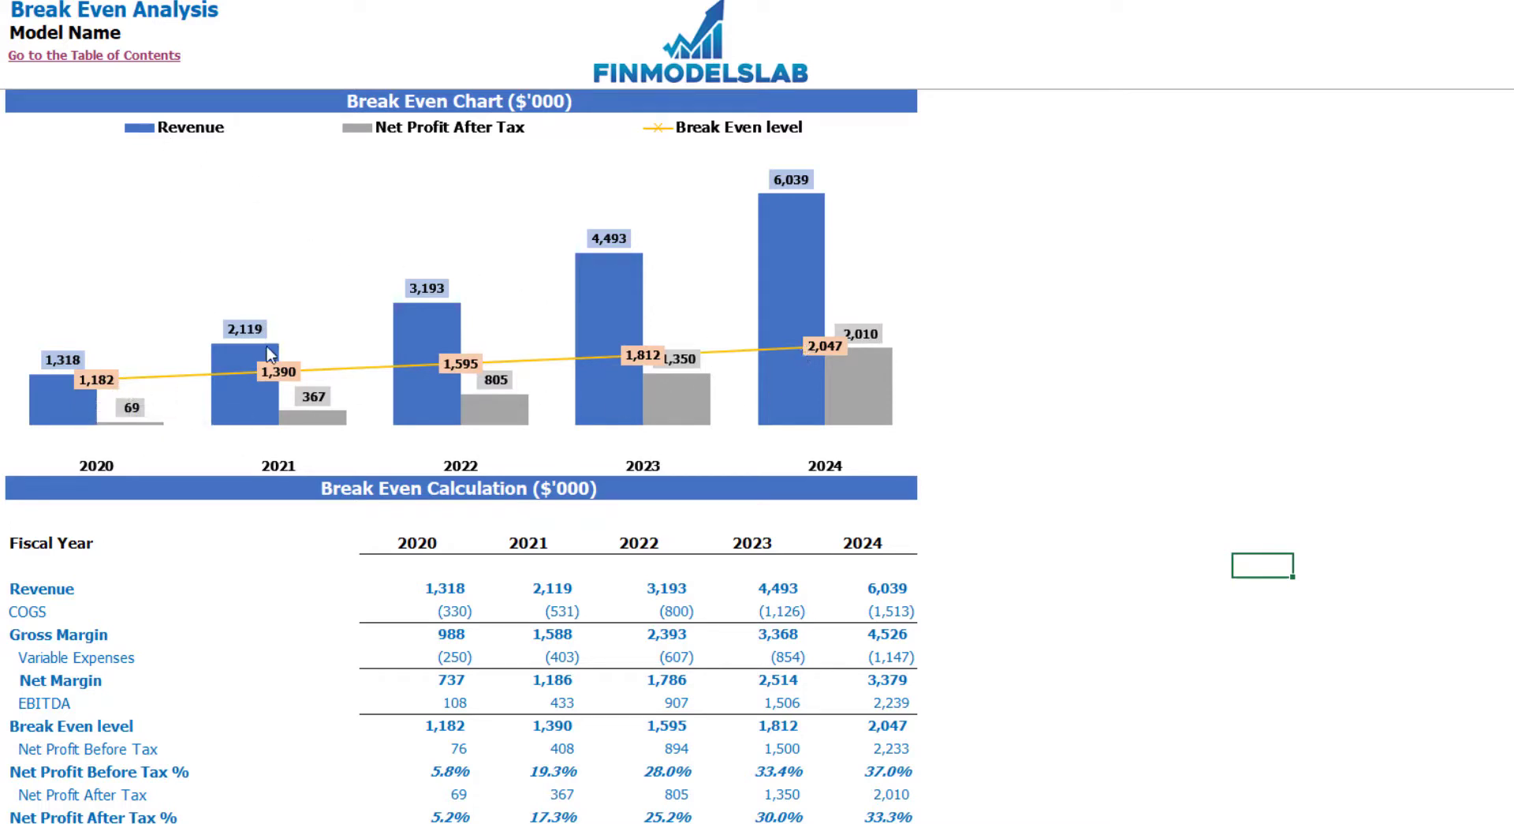
- Examine the Break Even chart and the loan and equity costs, resource shares and WACC on the Valuation sheet
{"action": "mouse_move", "coordinate": [420, 335]}
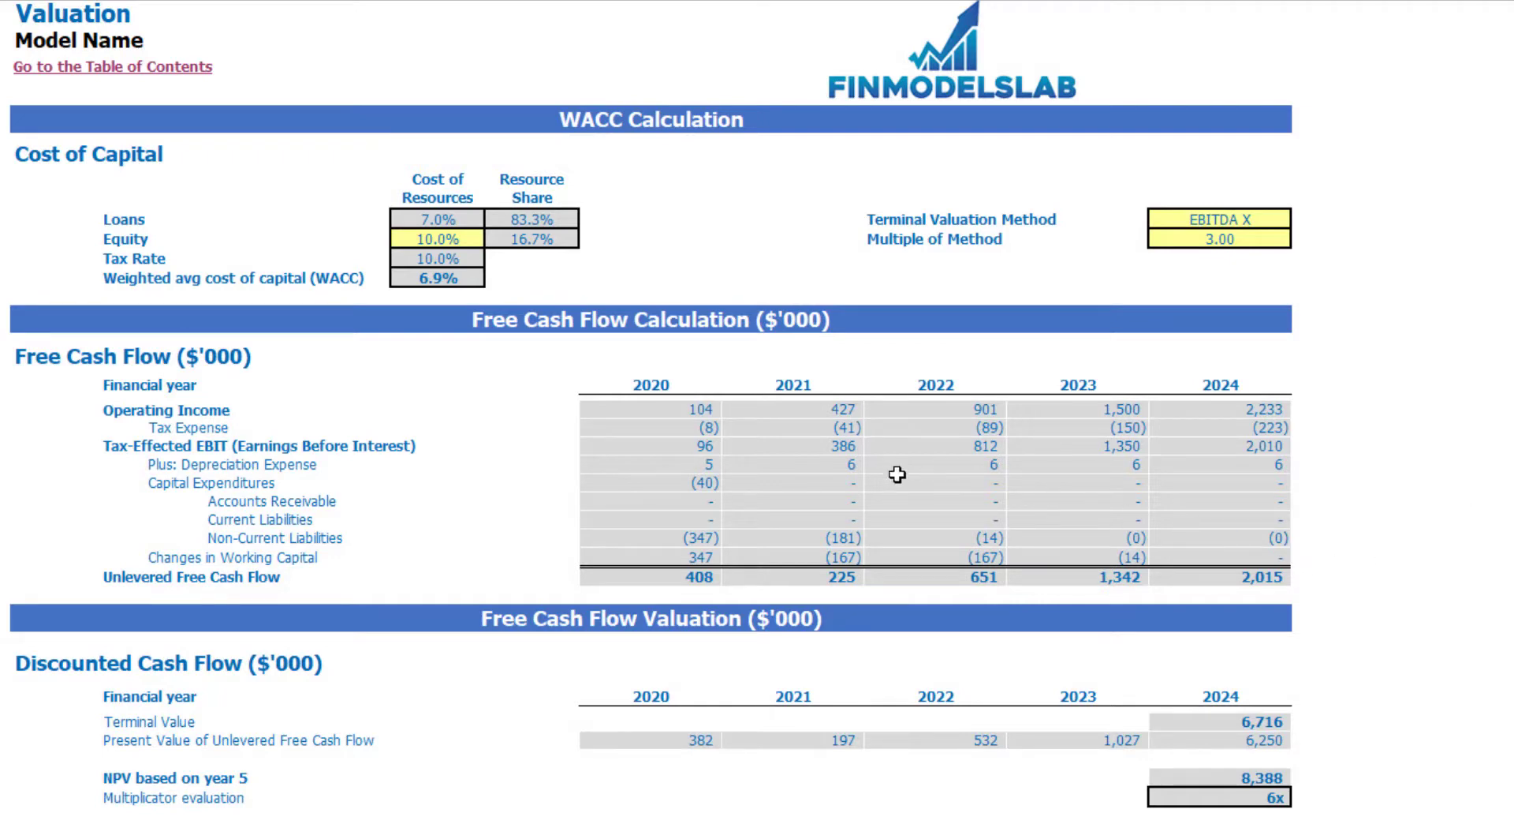
{"action": "left_click", "coordinate": [427, 238]}
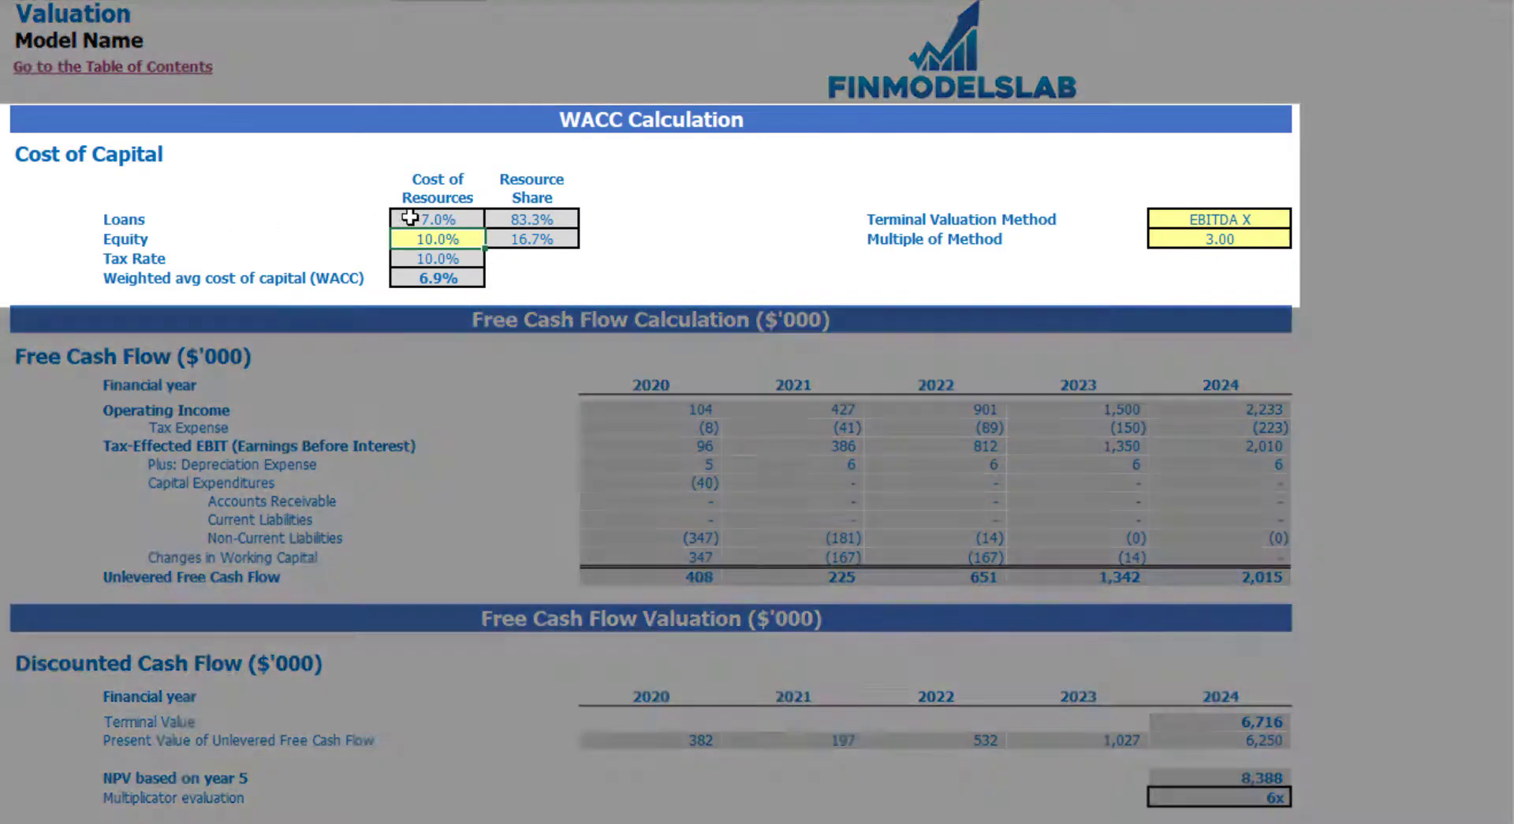
{"action": "left_click", "coordinate": [406, 217]}
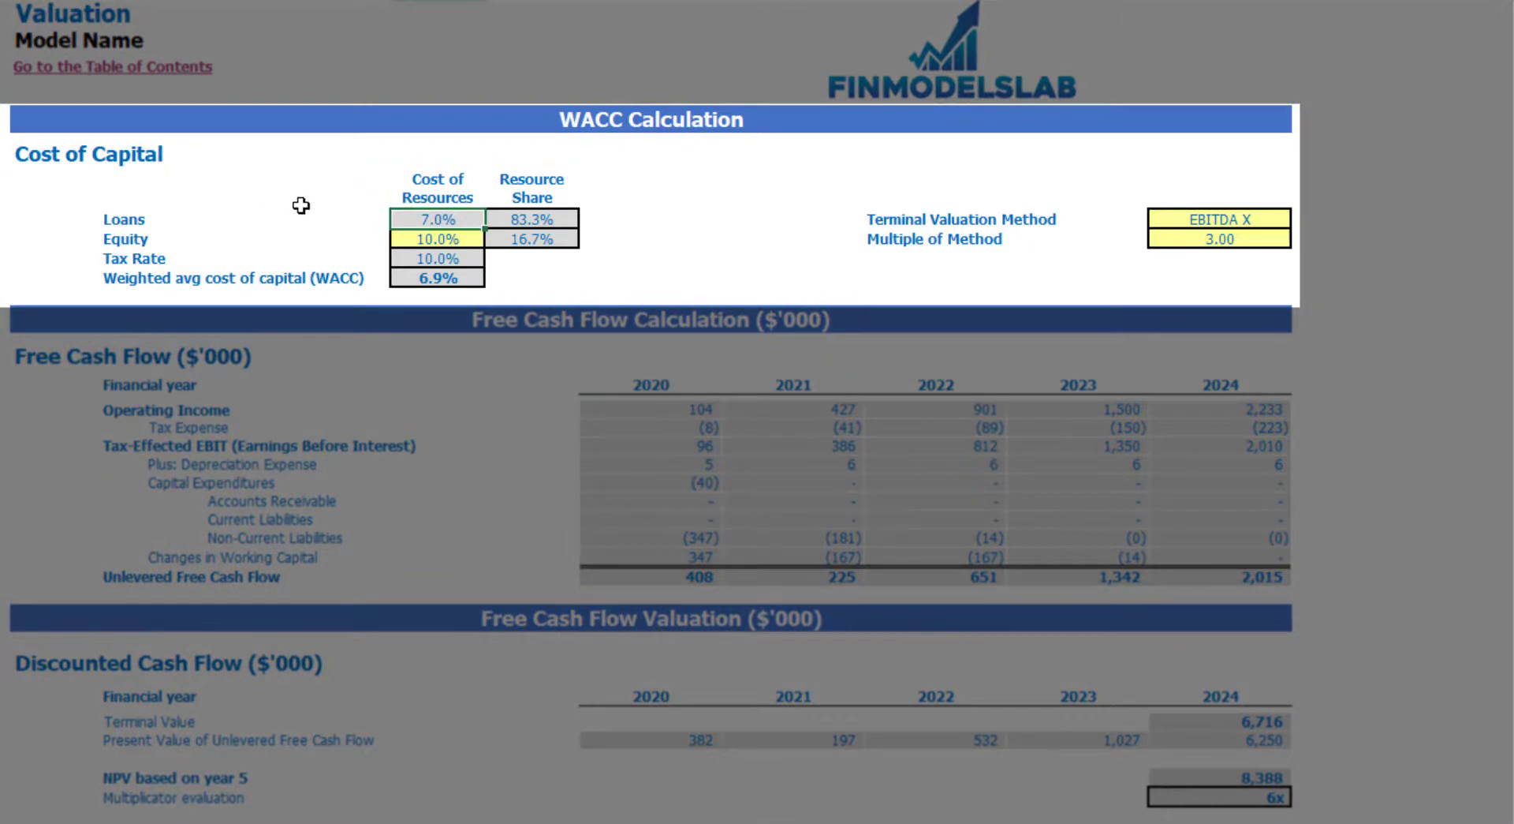
{"action": "left_click_drag", "start_coordinate": [533, 220], "coordinate": [532, 238]}
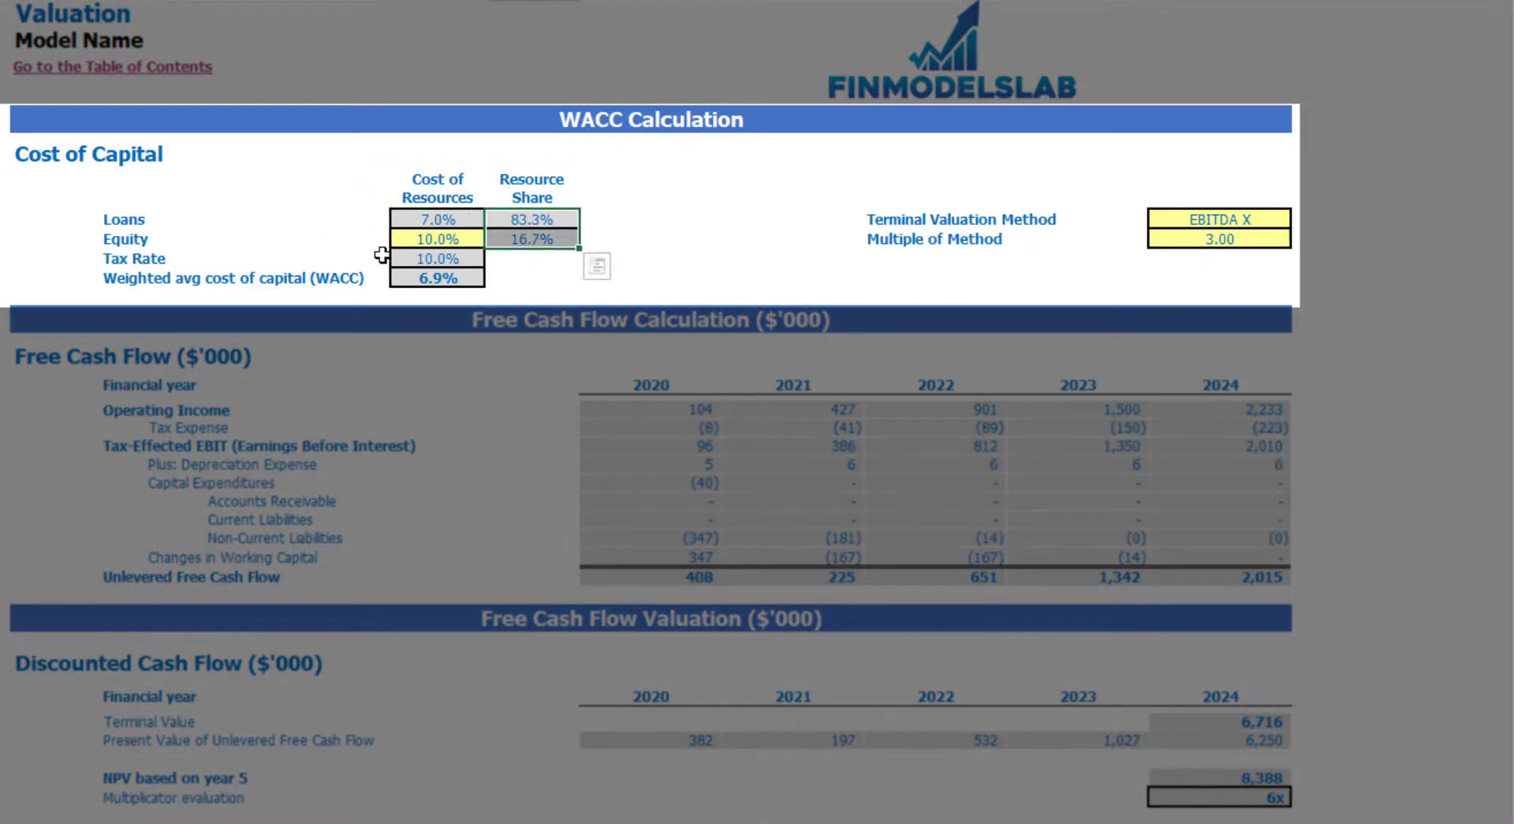
{"action": "left_click", "coordinate": [457, 279]}
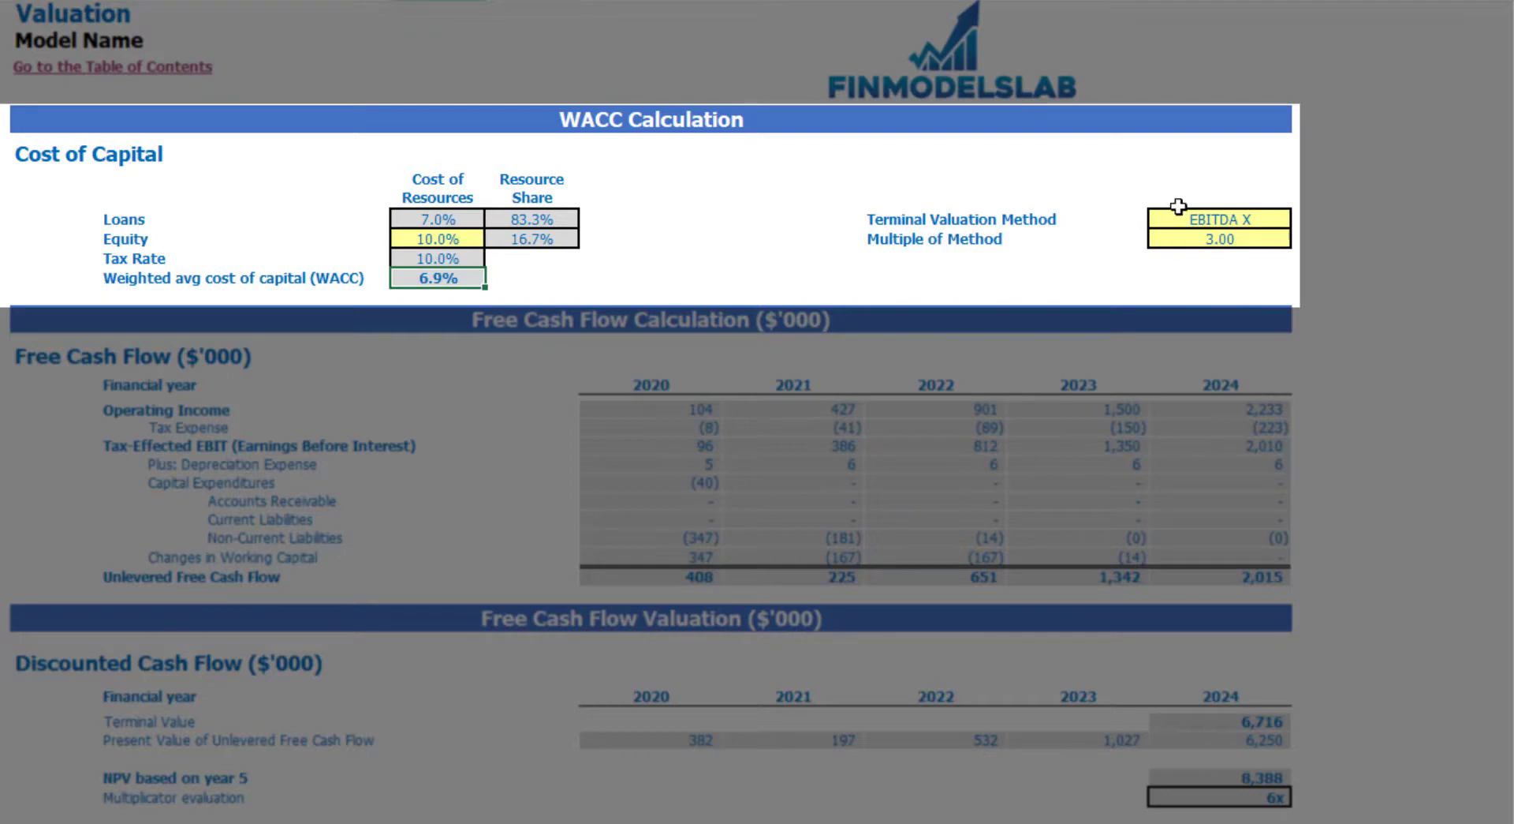
- Set the Terminal Valuation Method in the WACC Calculation section to Revenue X
{"action": "left_click", "coordinate": [1242, 222]}
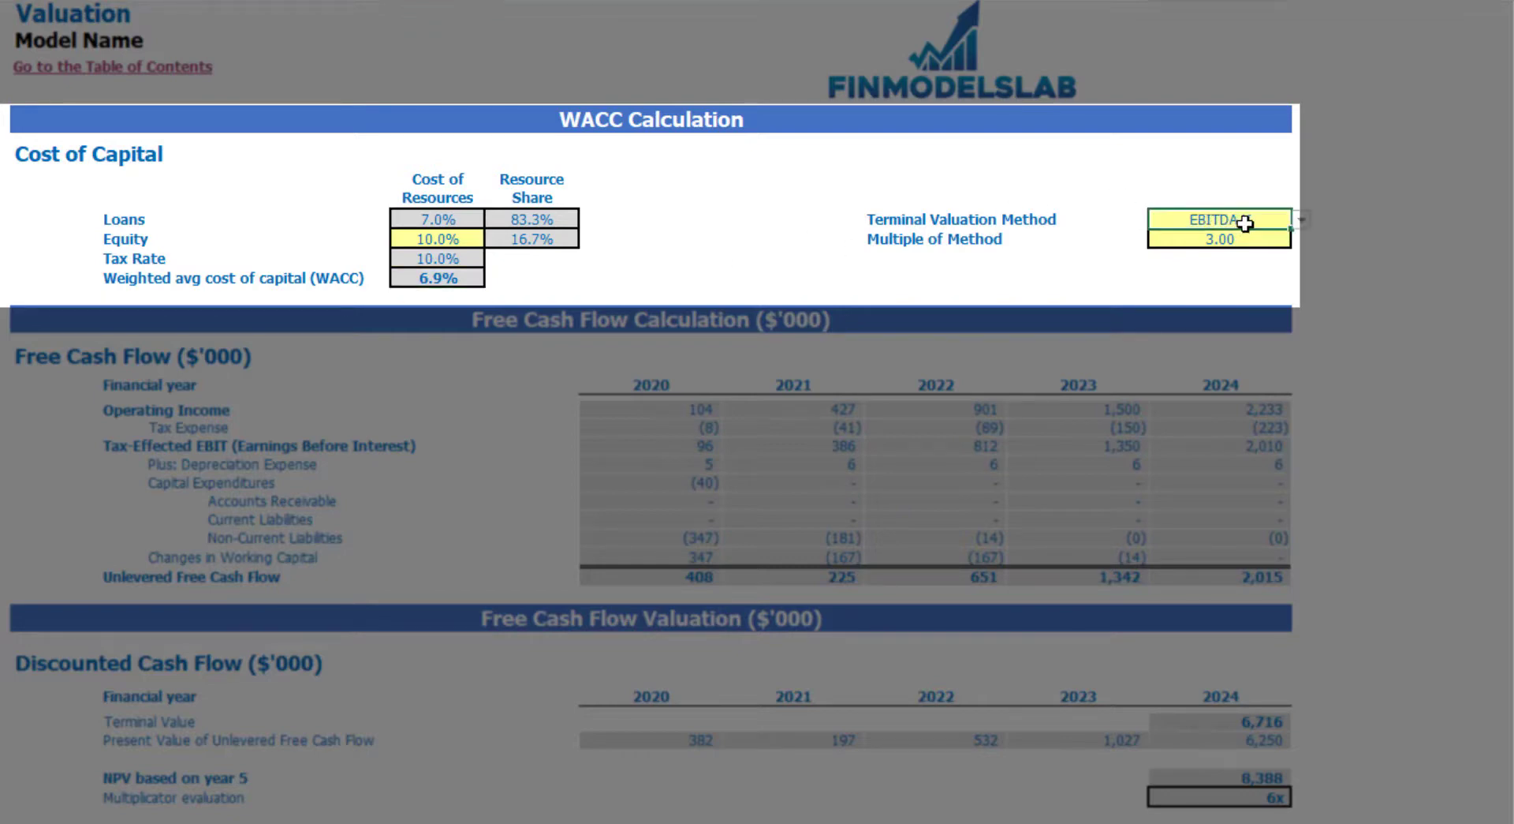
{"action": "left_click", "coordinate": [1302, 223]}
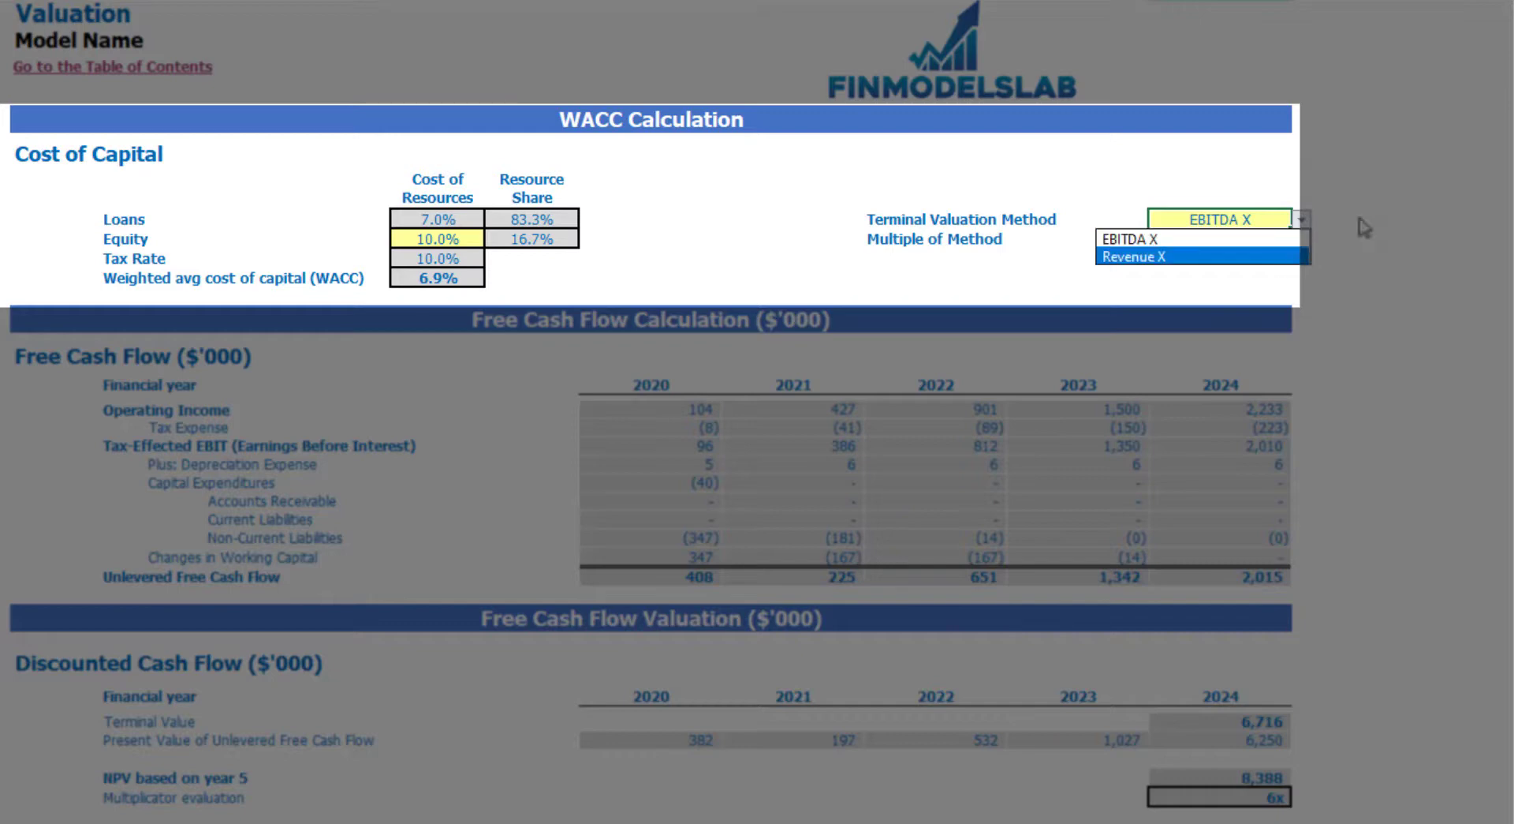
{"action": "left_click", "coordinate": [1286, 257]}
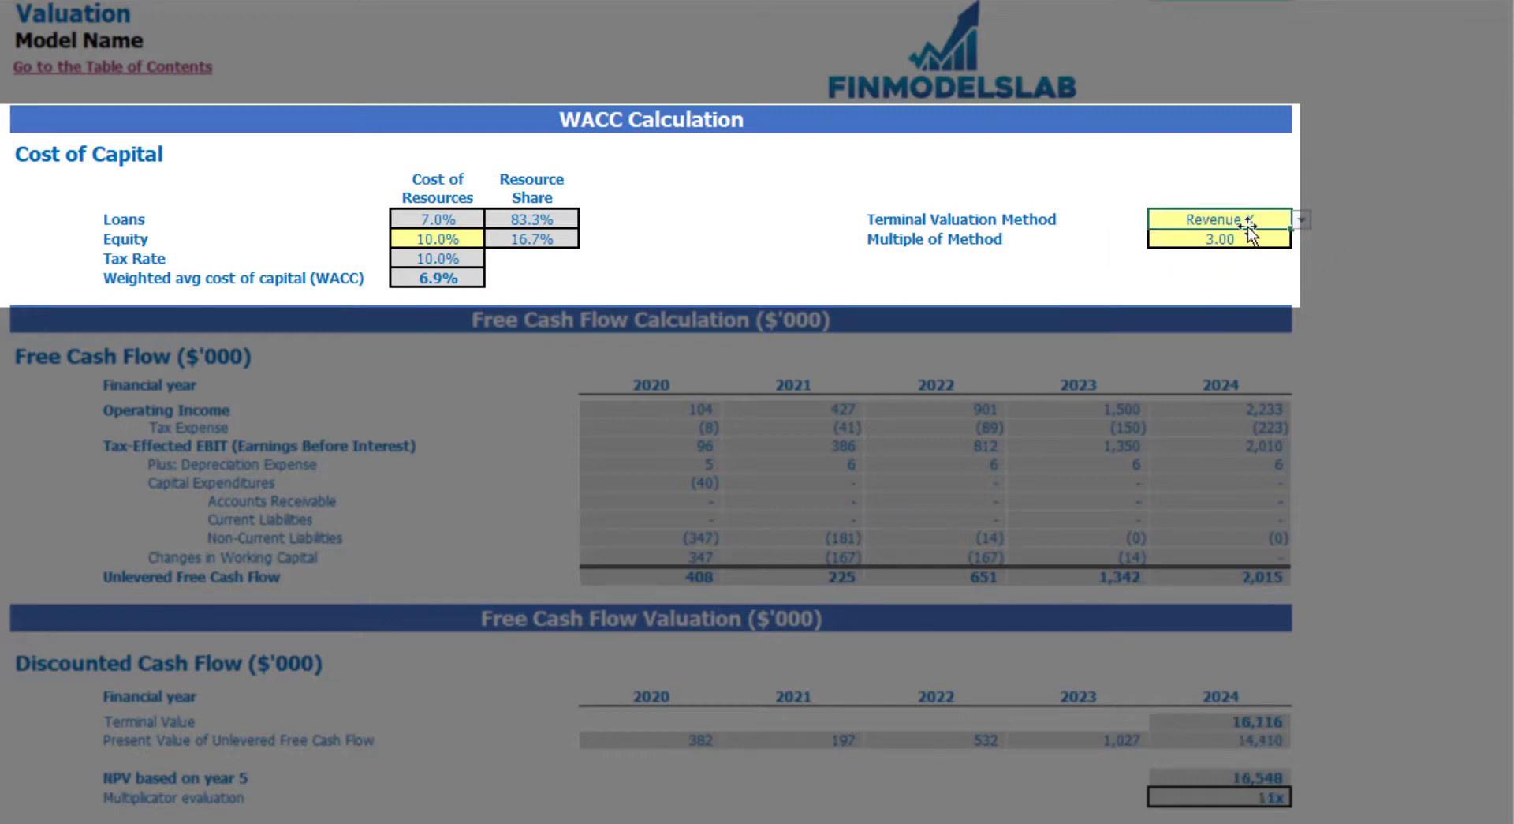
- Examine the Multiple of Method, the 2024 Terminal Value and the Unlevered Free Cash Flow row for 2020–2024
{"action": "left_click", "coordinate": [1201, 238]}
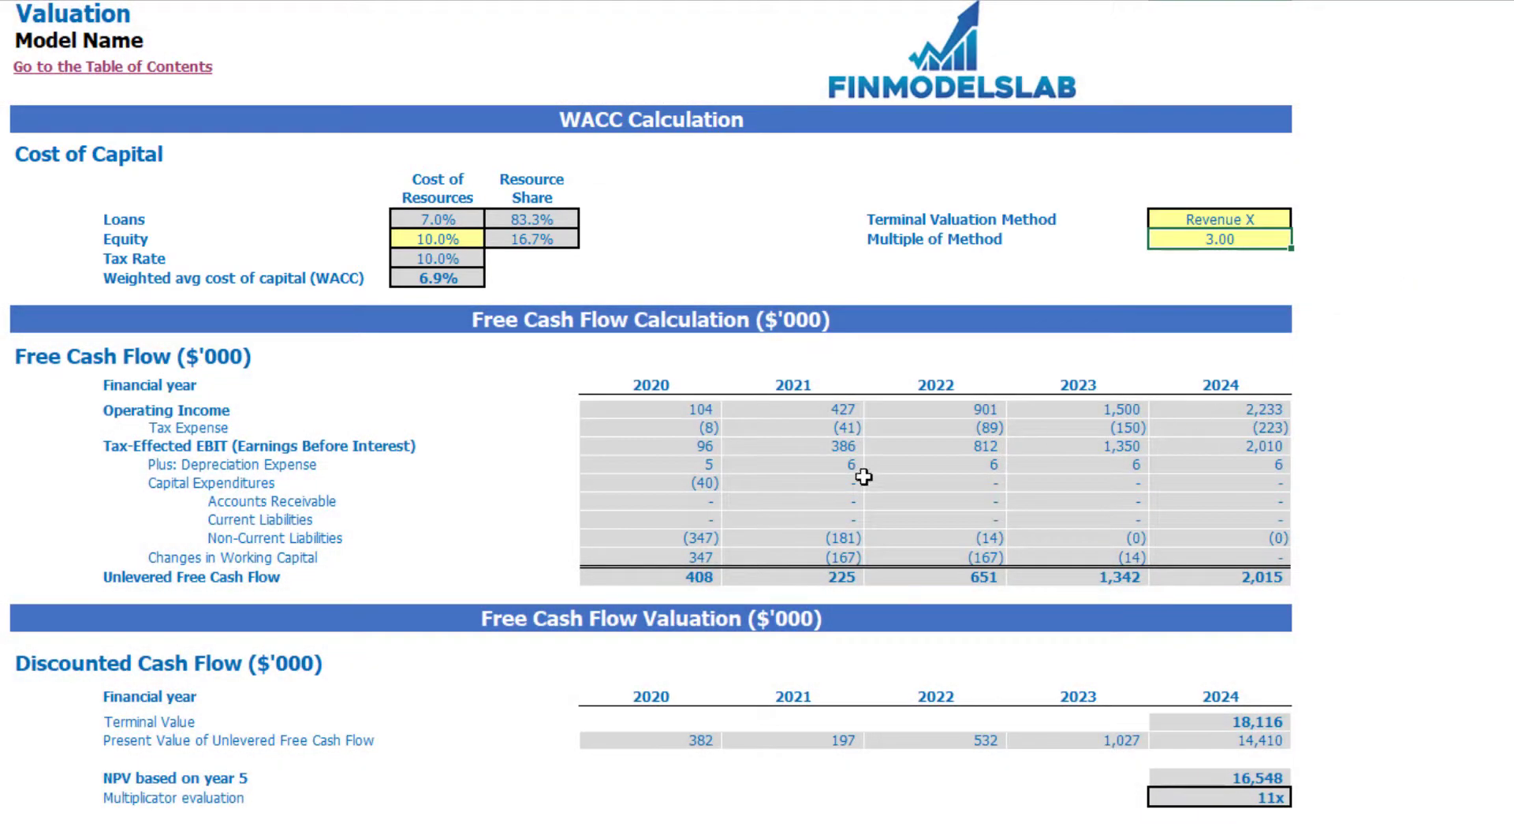
{"action": "left_click", "coordinate": [1201, 723]}
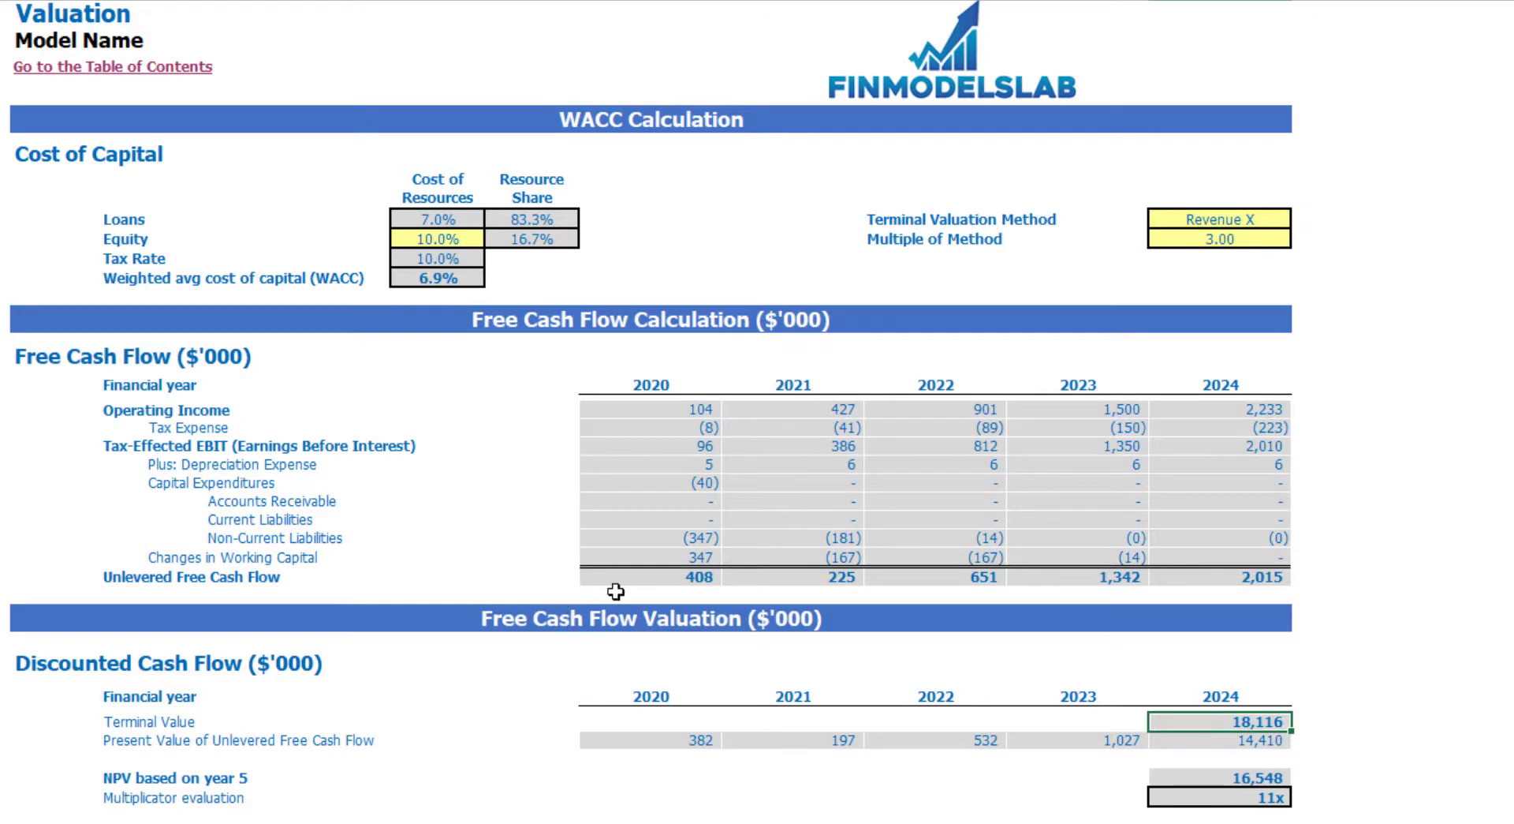
{"action": "left_click_drag", "start_coordinate": [620, 576], "coordinate": [1216, 578]}
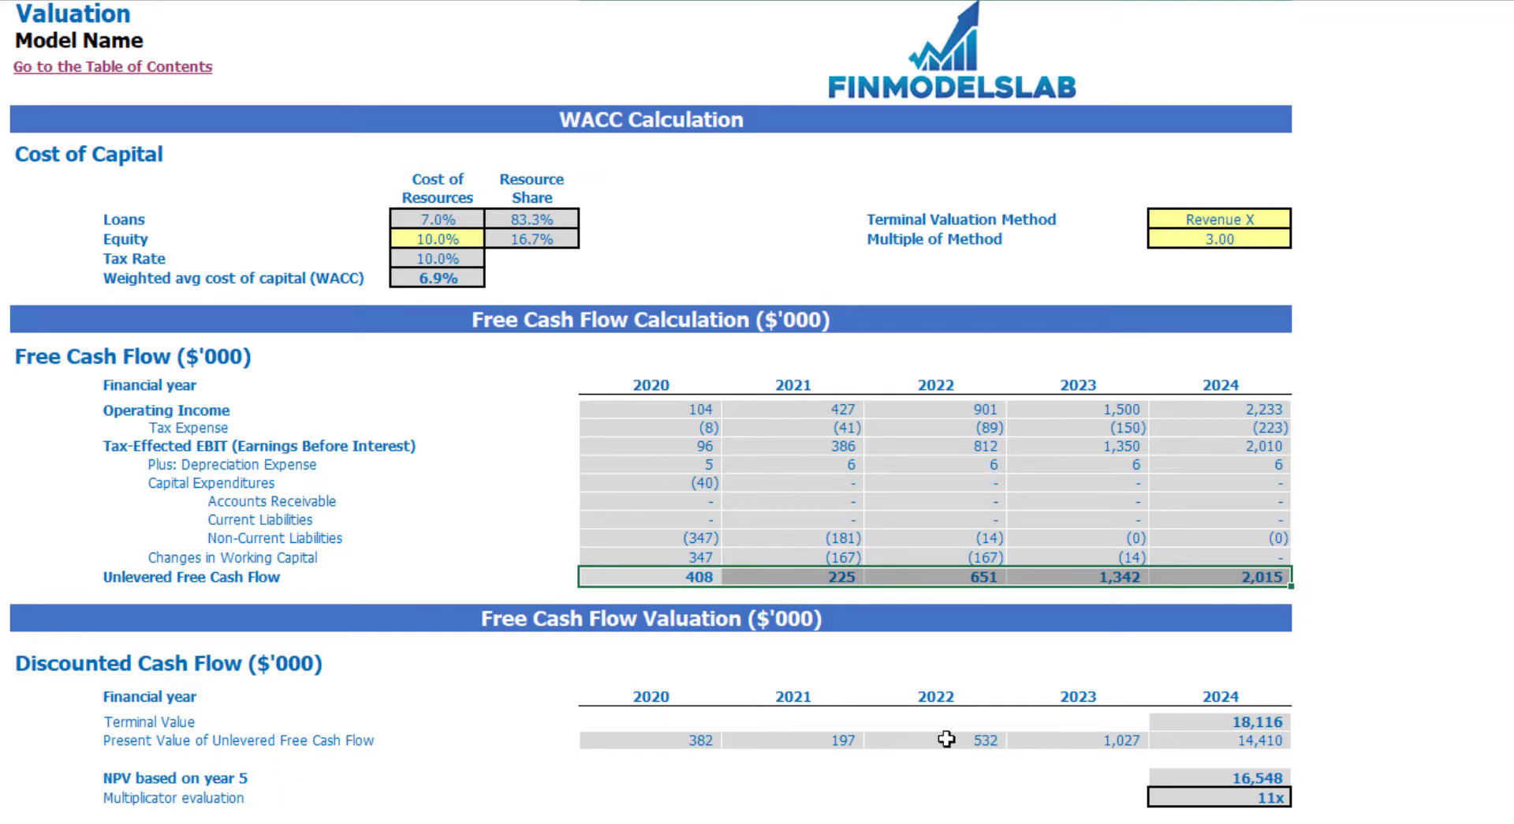
- Examine the Multiplicator evaluation in the Discounted Cash Flow section of the Valuation sheet
{"action": "left_click", "coordinate": [1259, 798]}
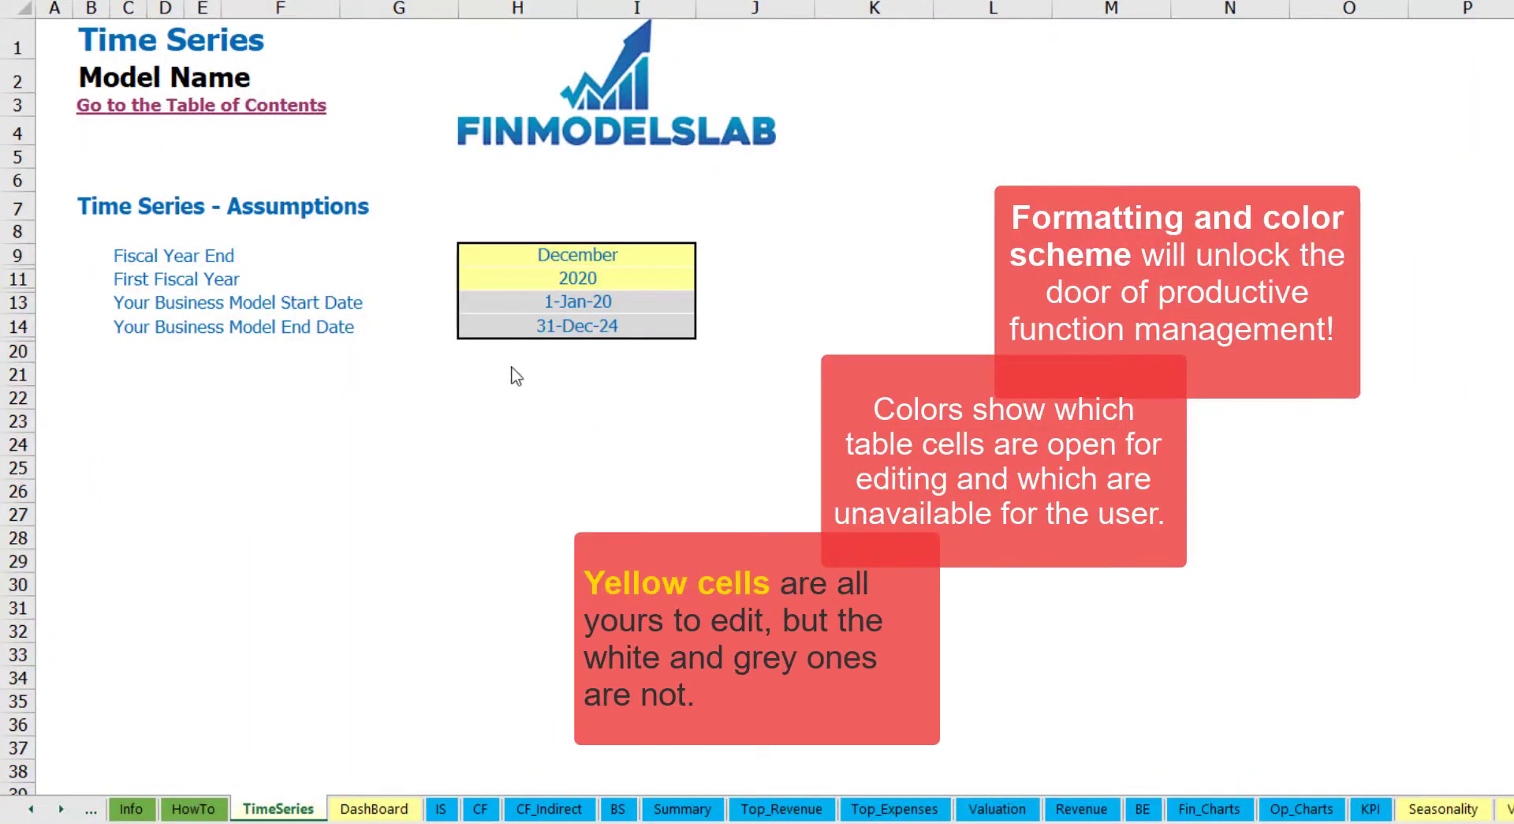
- Look through the workbook's color-coded sheet tabs, from the green instruction sheets to the grey calculation sheets
{"action": "left_click", "coordinate": [62, 808]}
{"action": "left_click", "coordinate": [61, 808]}
{"action": "left_click", "coordinate": [61, 809]}
{"action": "left_click", "coordinate": [62, 809]}
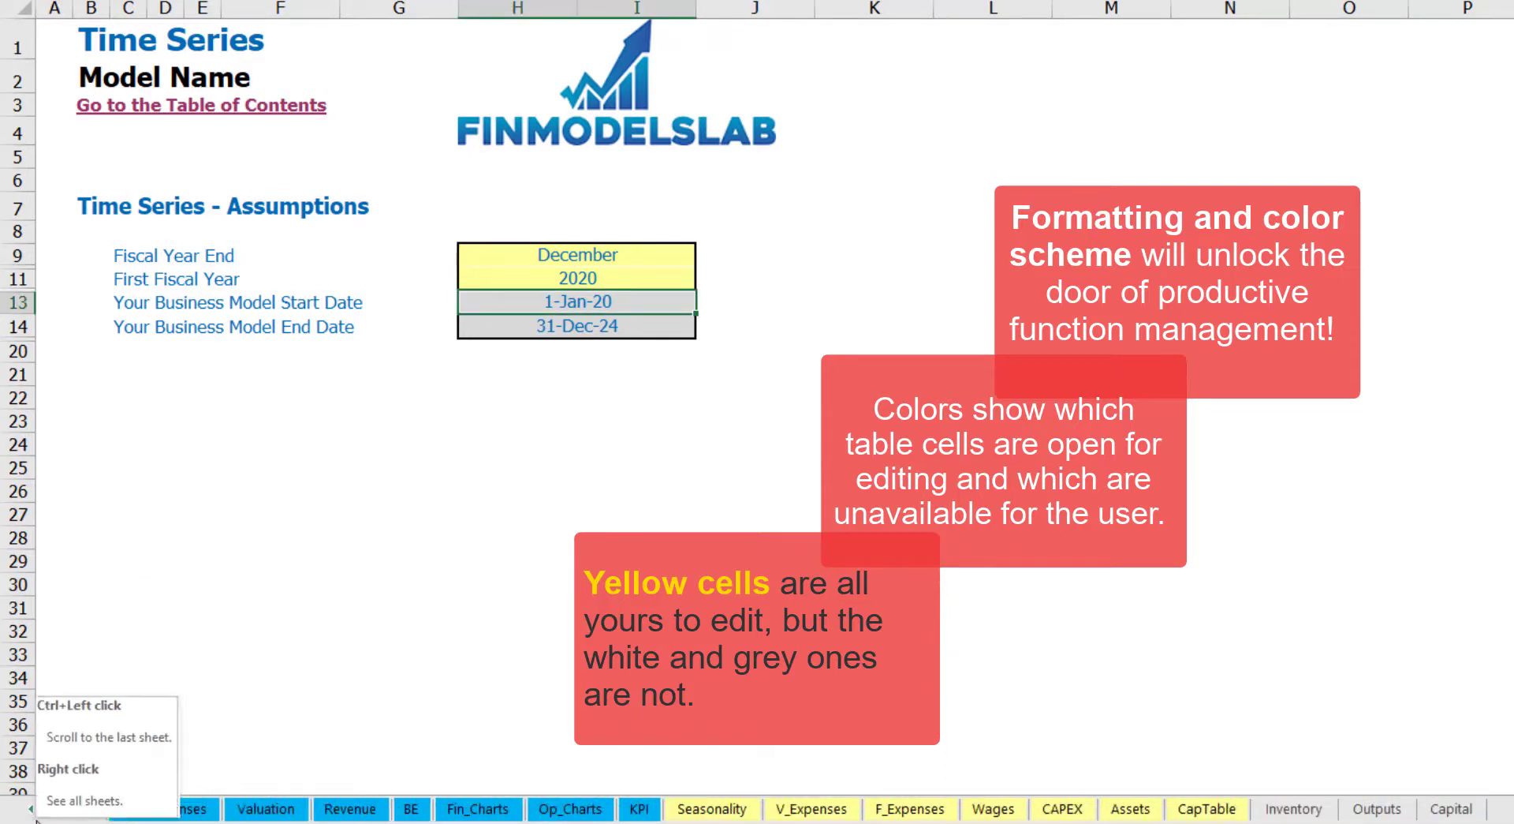
{"action": "left_click", "coordinate": [35, 817]}
{"action": "left_click", "coordinate": [34, 817]}
{"action": "left_click", "coordinate": [35, 817]}
{"action": "left_click", "coordinate": [35, 817]}
{"action": "left_click", "coordinate": [35, 817]}
{"action": "left_click", "coordinate": [35, 817]}
{"action": "left_click", "coordinate": [35, 818]}
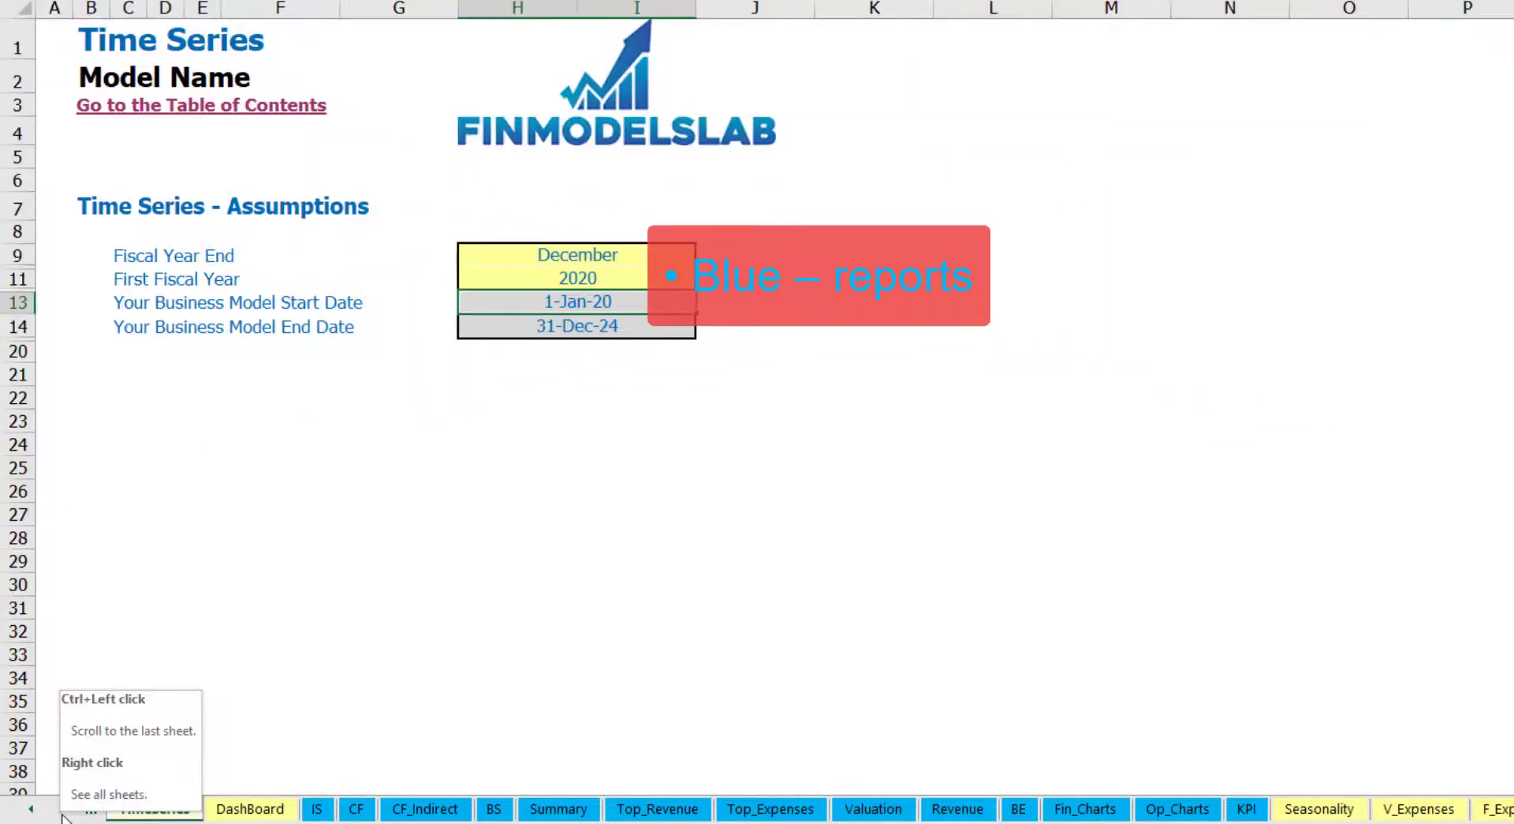
{"action": "left_click", "coordinate": [61, 810]}
{"action": "left_click", "coordinate": [61, 810]}
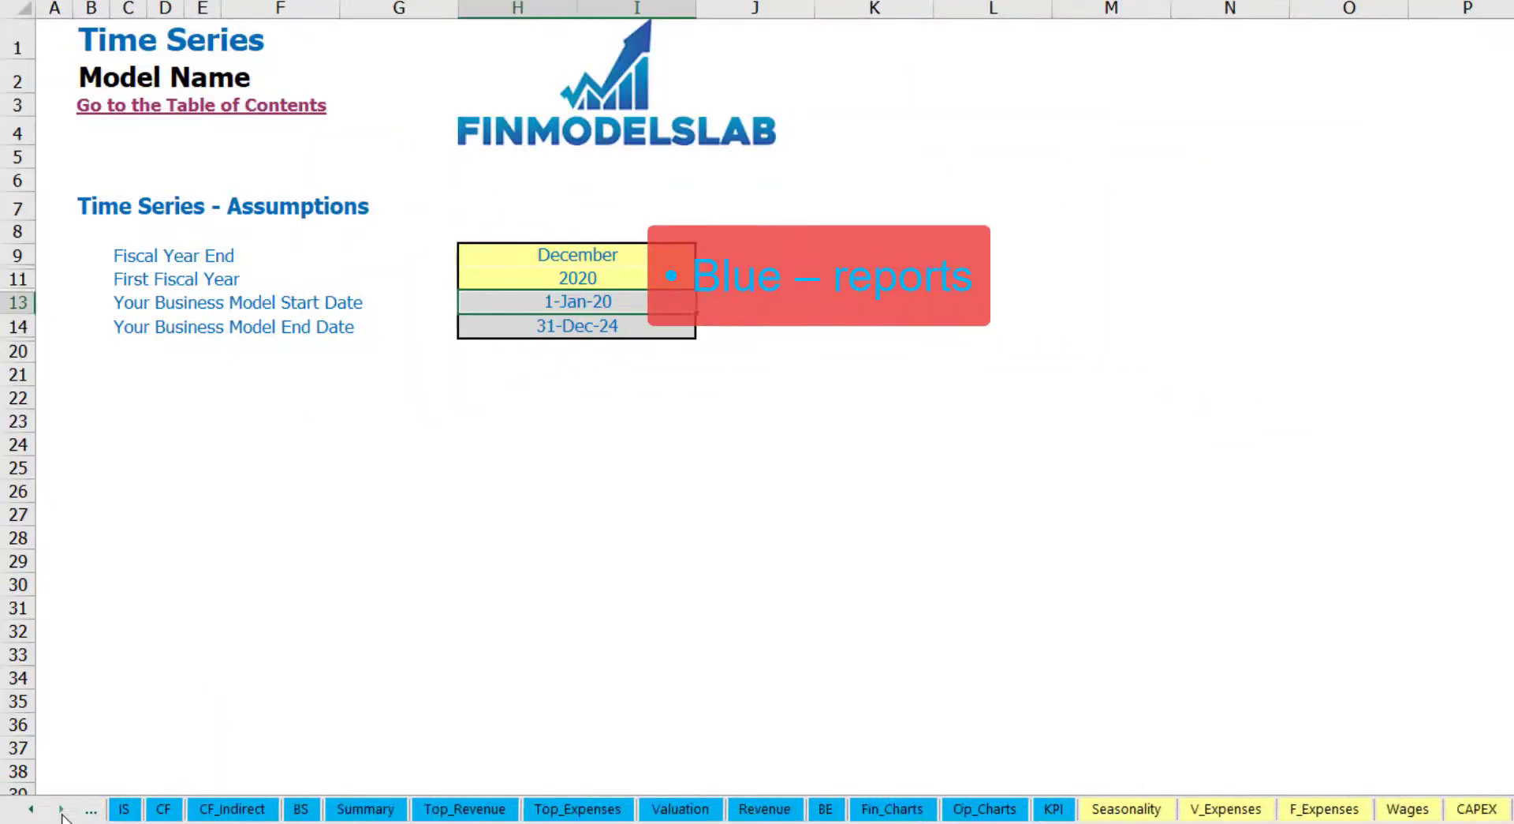
{"action": "left_click", "coordinate": [62, 810]}
{"action": "left_click", "coordinate": [61, 809]}
{"action": "left_click", "coordinate": [61, 809]}
{"action": "left_click", "coordinate": [62, 809]}
{"action": "left_click", "coordinate": [62, 809]}
{"action": "left_click", "coordinate": [61, 809]}
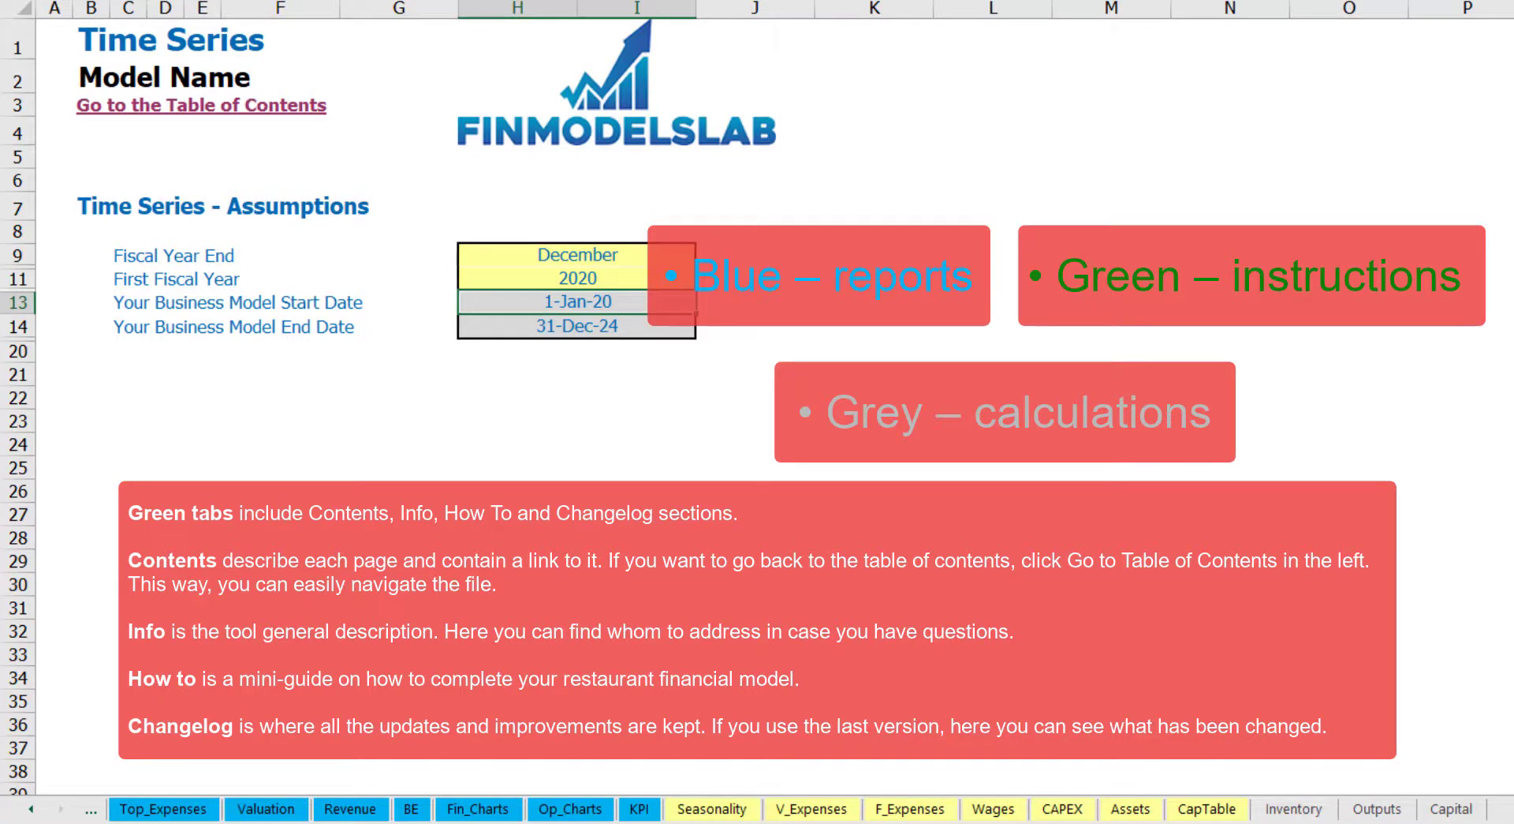
- Go to the Contents sheet, follow its Financial Statements Summary link, and return to the table of contents
{"action": "left_click", "coordinate": [30, 808]}
{"action": "left_click", "coordinate": [31, 809]}
{"action": "left_click", "coordinate": [31, 809]}
{"action": "left_click", "coordinate": [31, 808]}
{"action": "left_click", "coordinate": [31, 809]}
{"action": "left_click", "coordinate": [32, 812]}
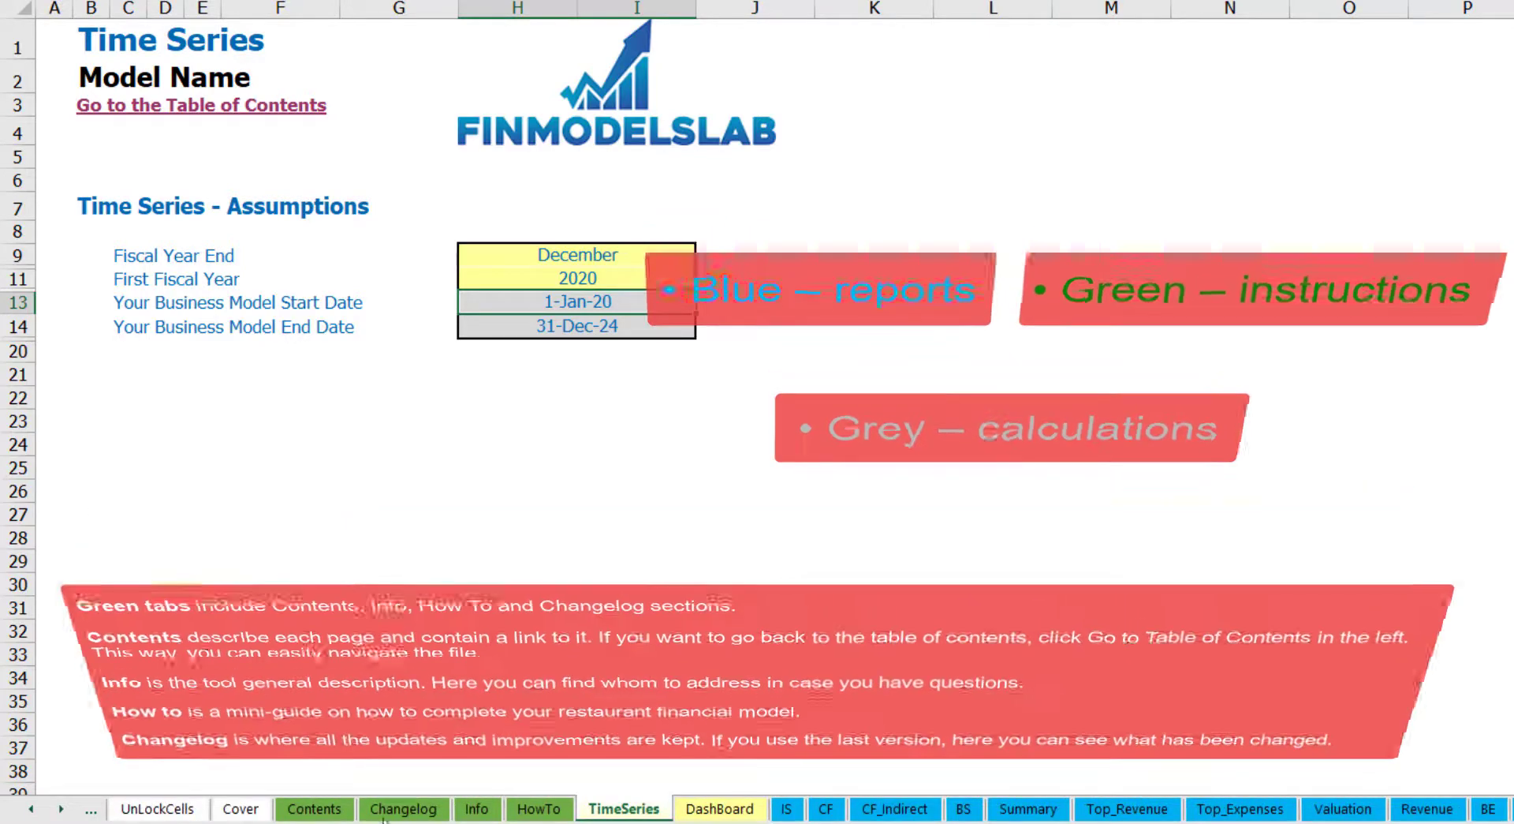
{"action": "left_click", "coordinate": [314, 809]}
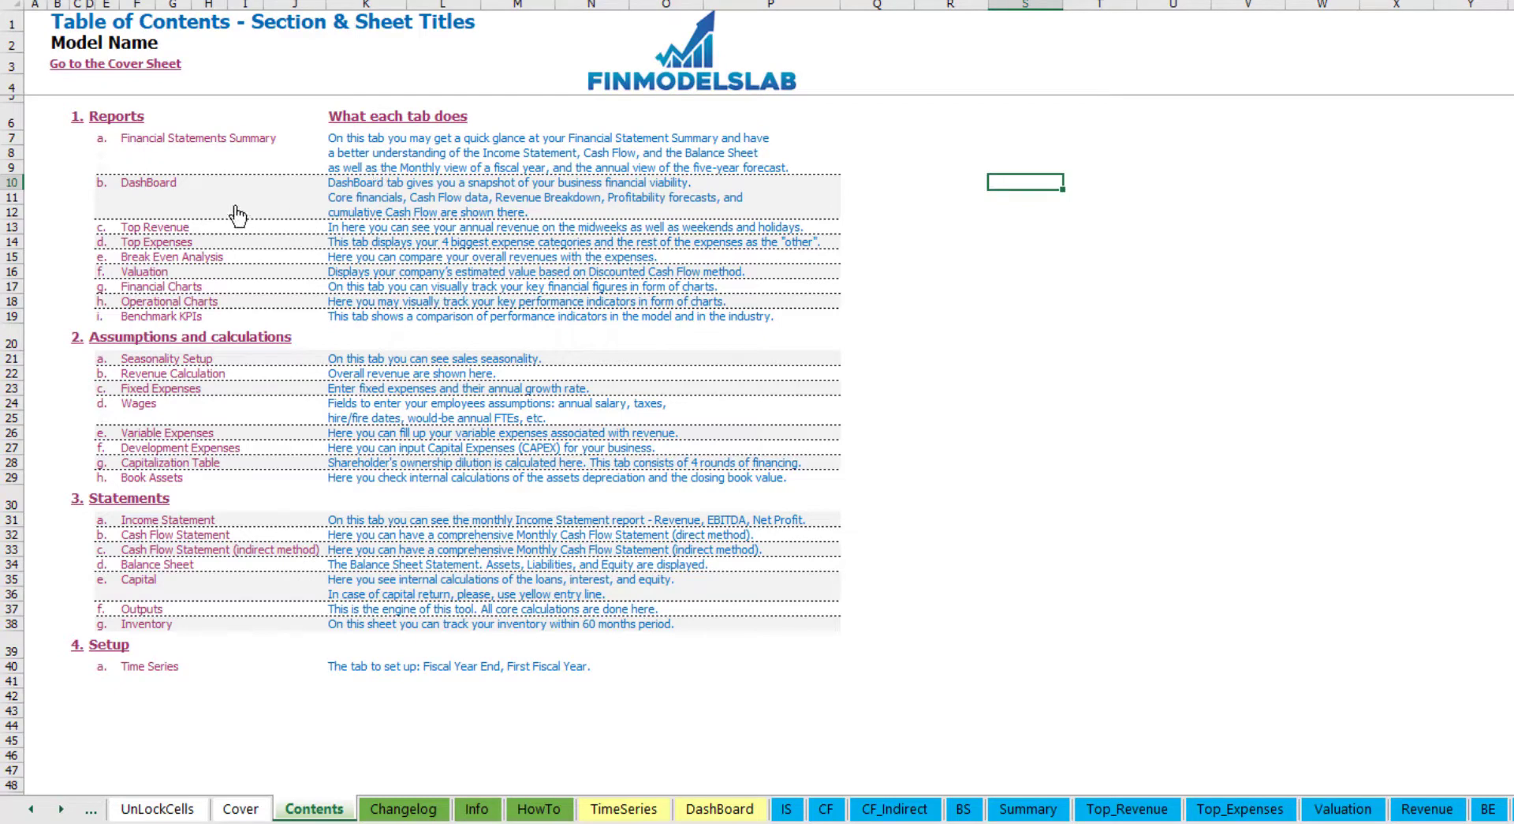
{"action": "left_click", "coordinate": [179, 142]}
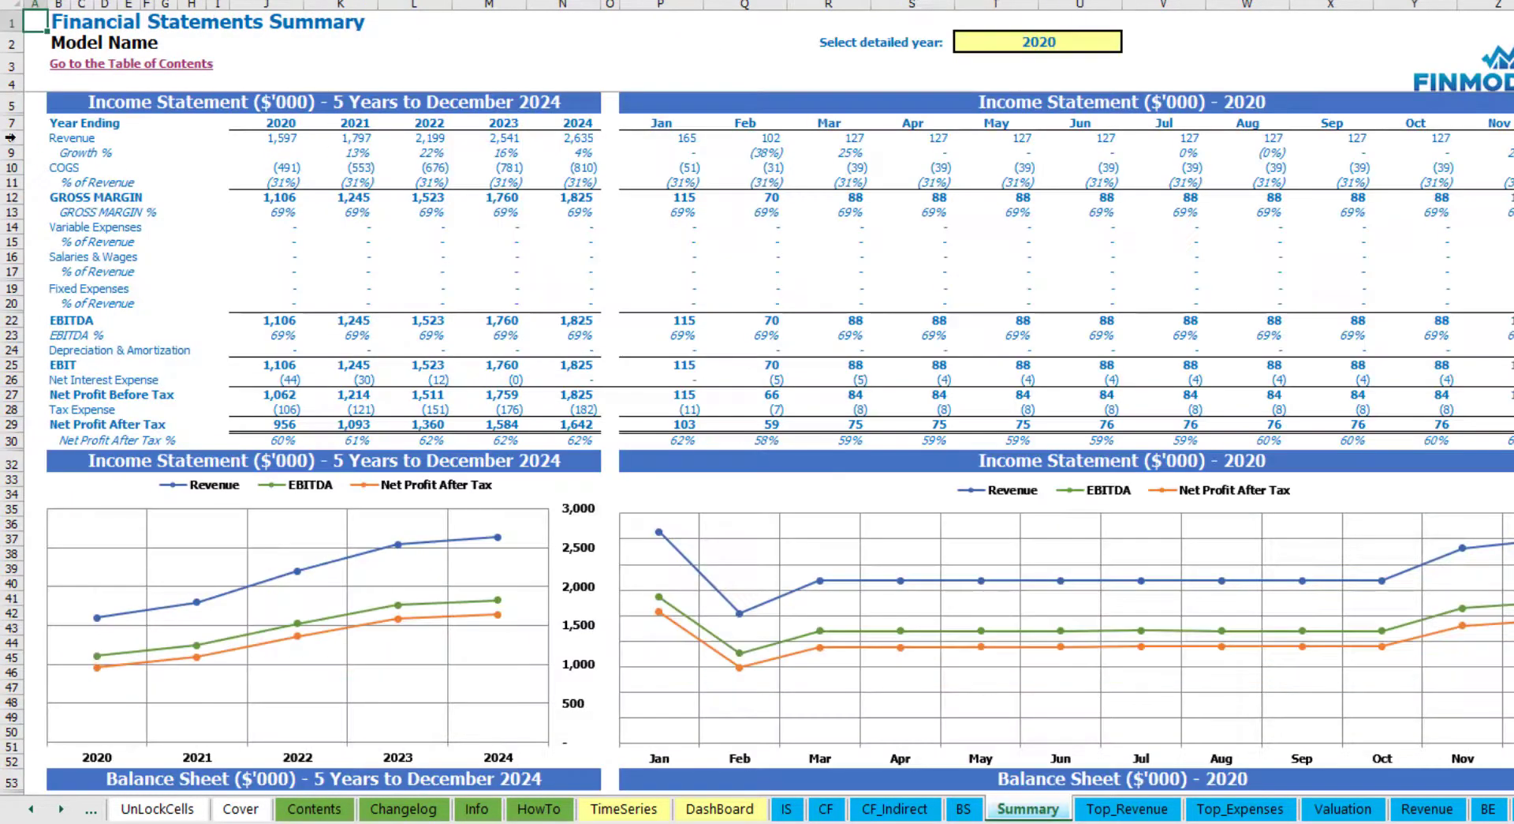
{"action": "left_click", "coordinate": [62, 65]}
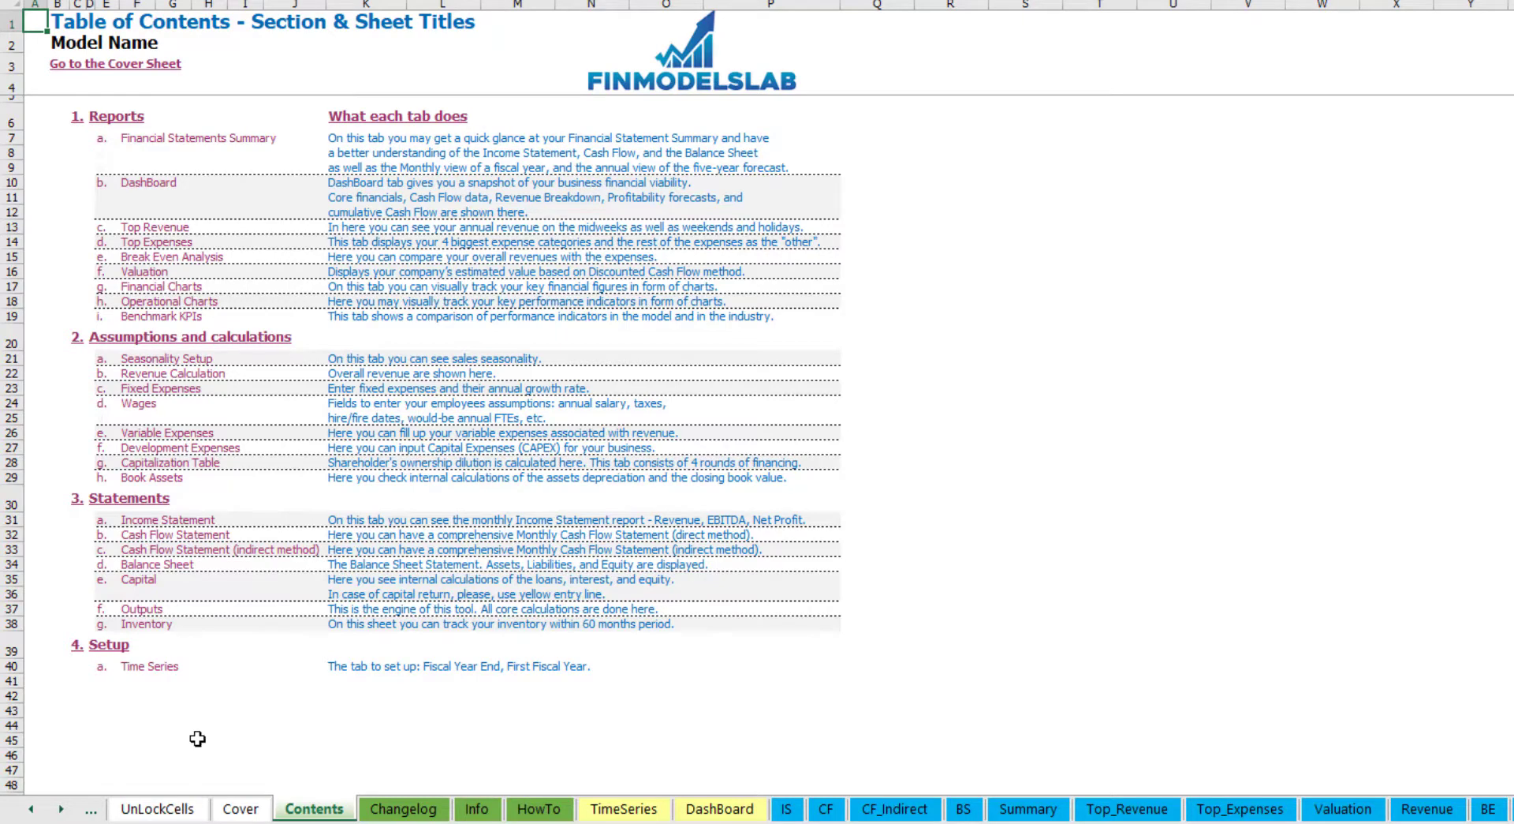
- Read the HowTo guide from the overall business model principles through the capitalization table and book assets sections
{"action": "left_click", "coordinate": [540, 815]}
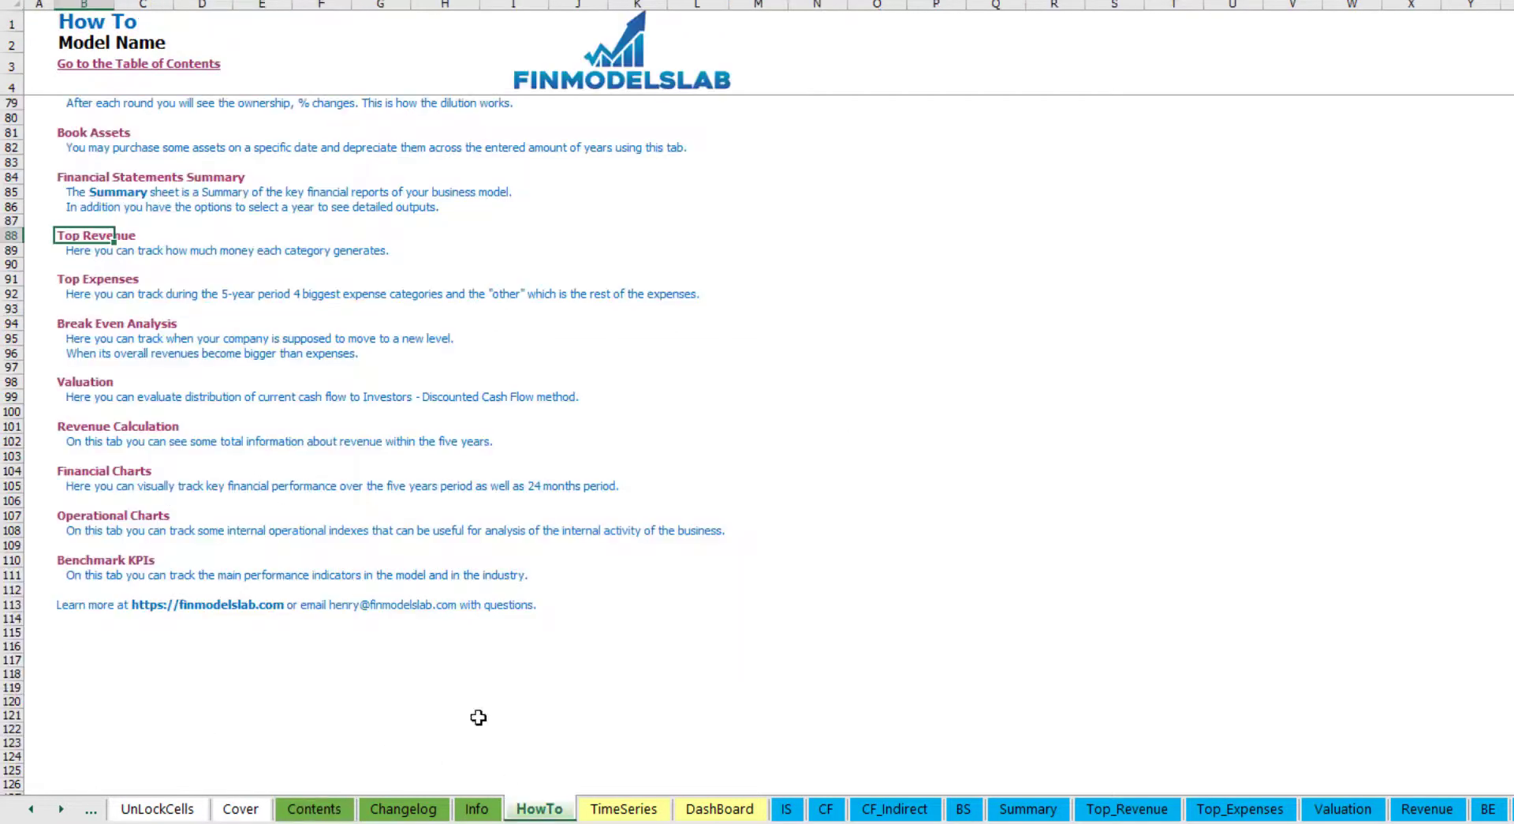
{"action": "scroll", "coordinate": [207, 329], "scroll_direction": "up", "scroll_amount": 20}
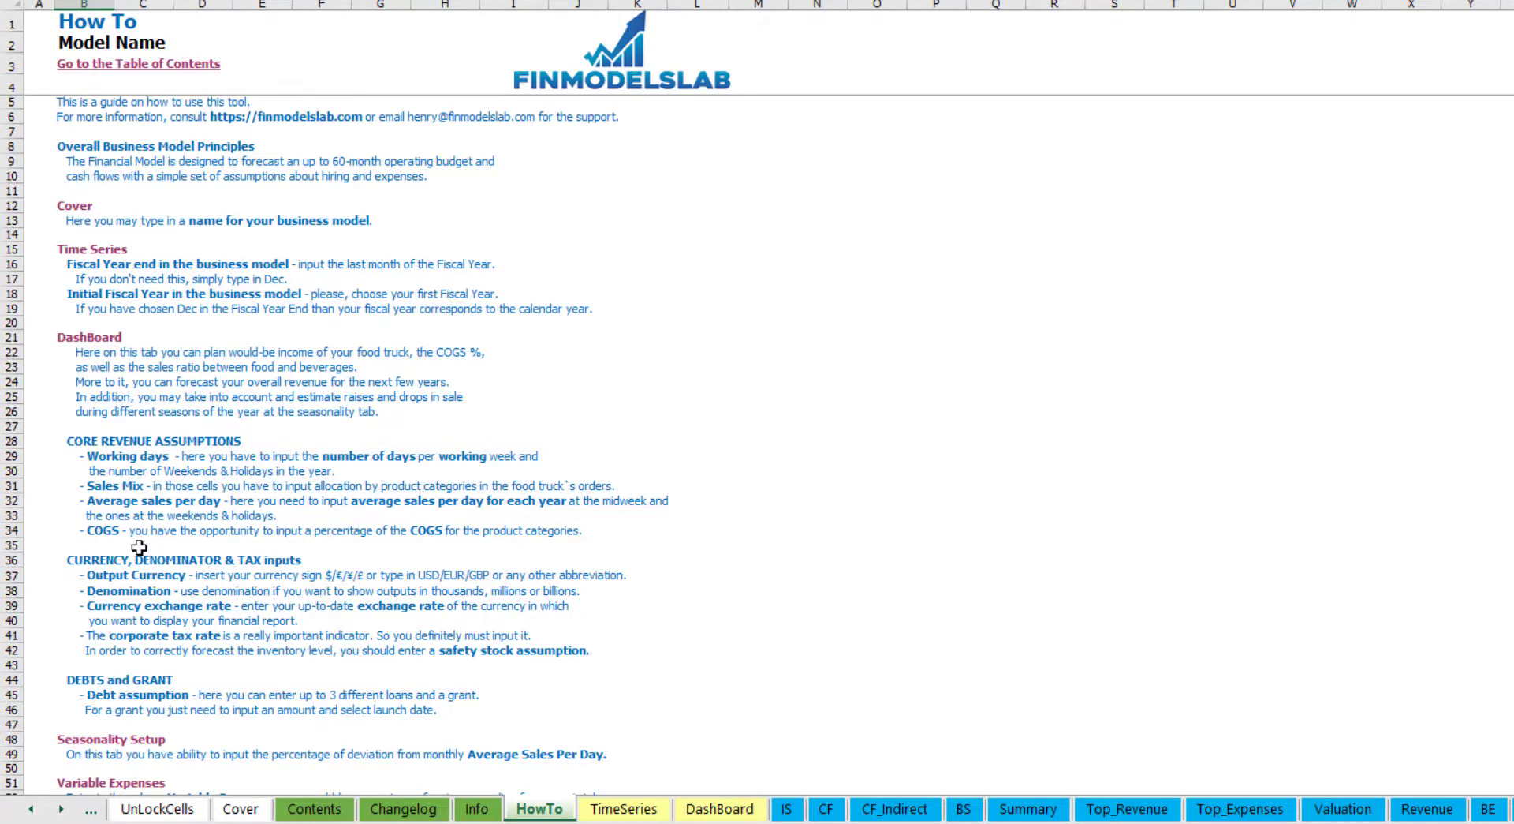
{"action": "scroll", "coordinate": [110, 459], "scroll_direction": "down", "scroll_amount": 3}
{"action": "scroll", "coordinate": [120, 511], "scroll_direction": "down", "scroll_amount": 3}
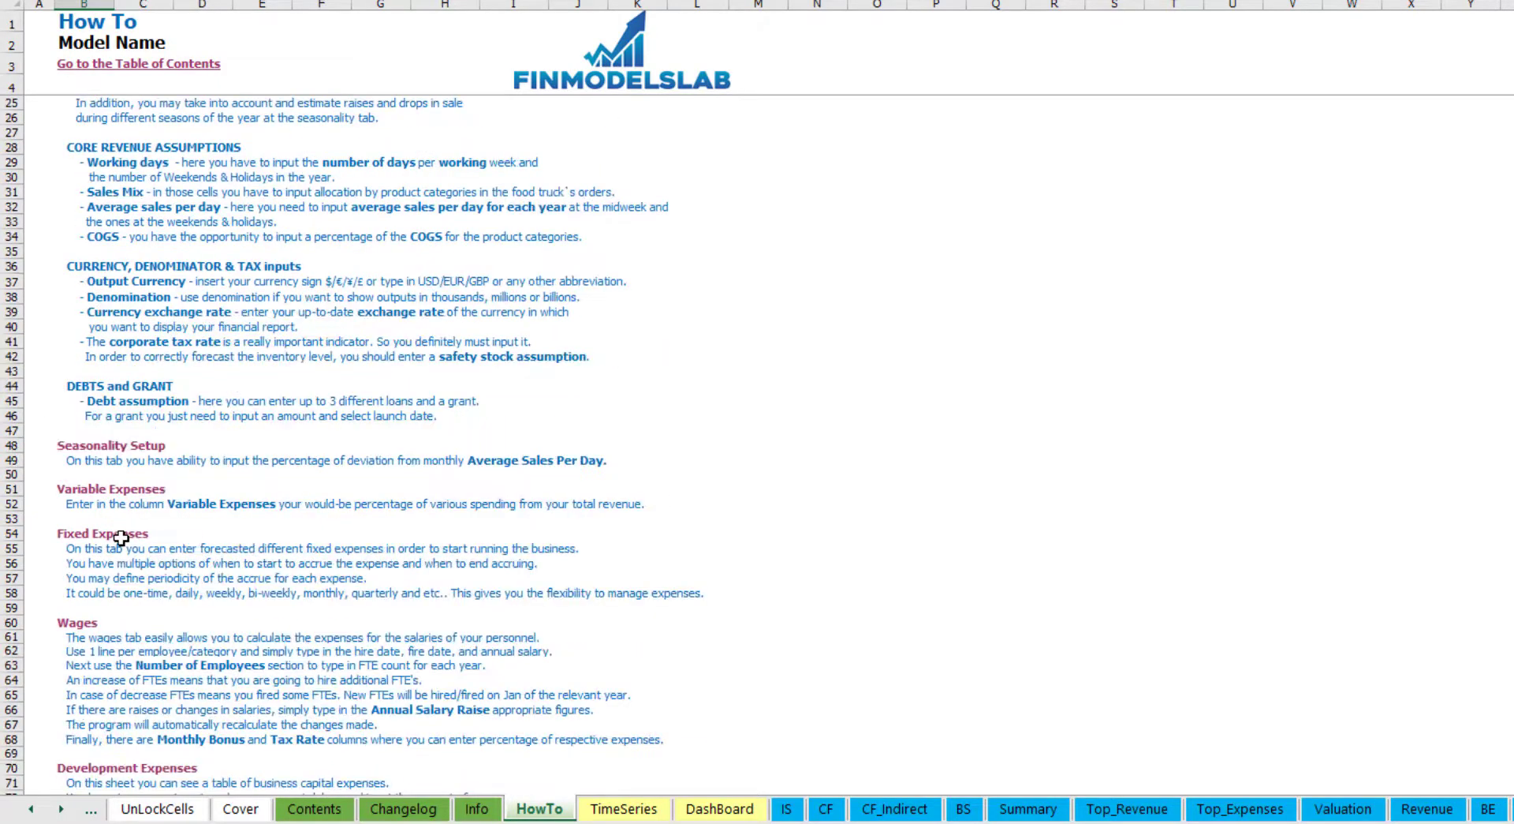
{"action": "scroll", "coordinate": [107, 570], "scroll_direction": "down", "scroll_amount": 6}
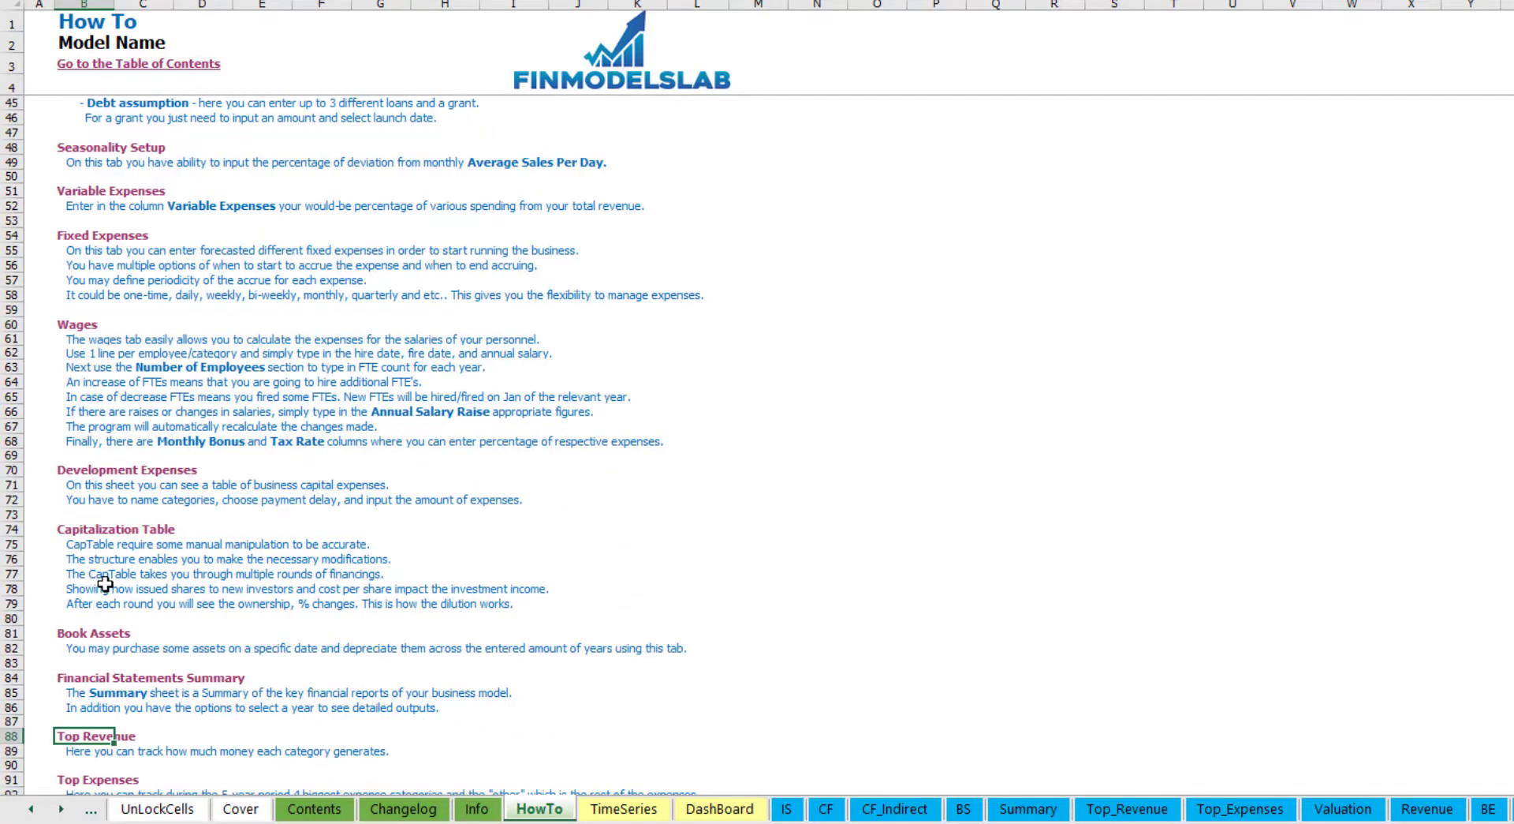
{"action": "scroll", "coordinate": [105, 583], "scroll_direction": "up", "scroll_amount": 12}
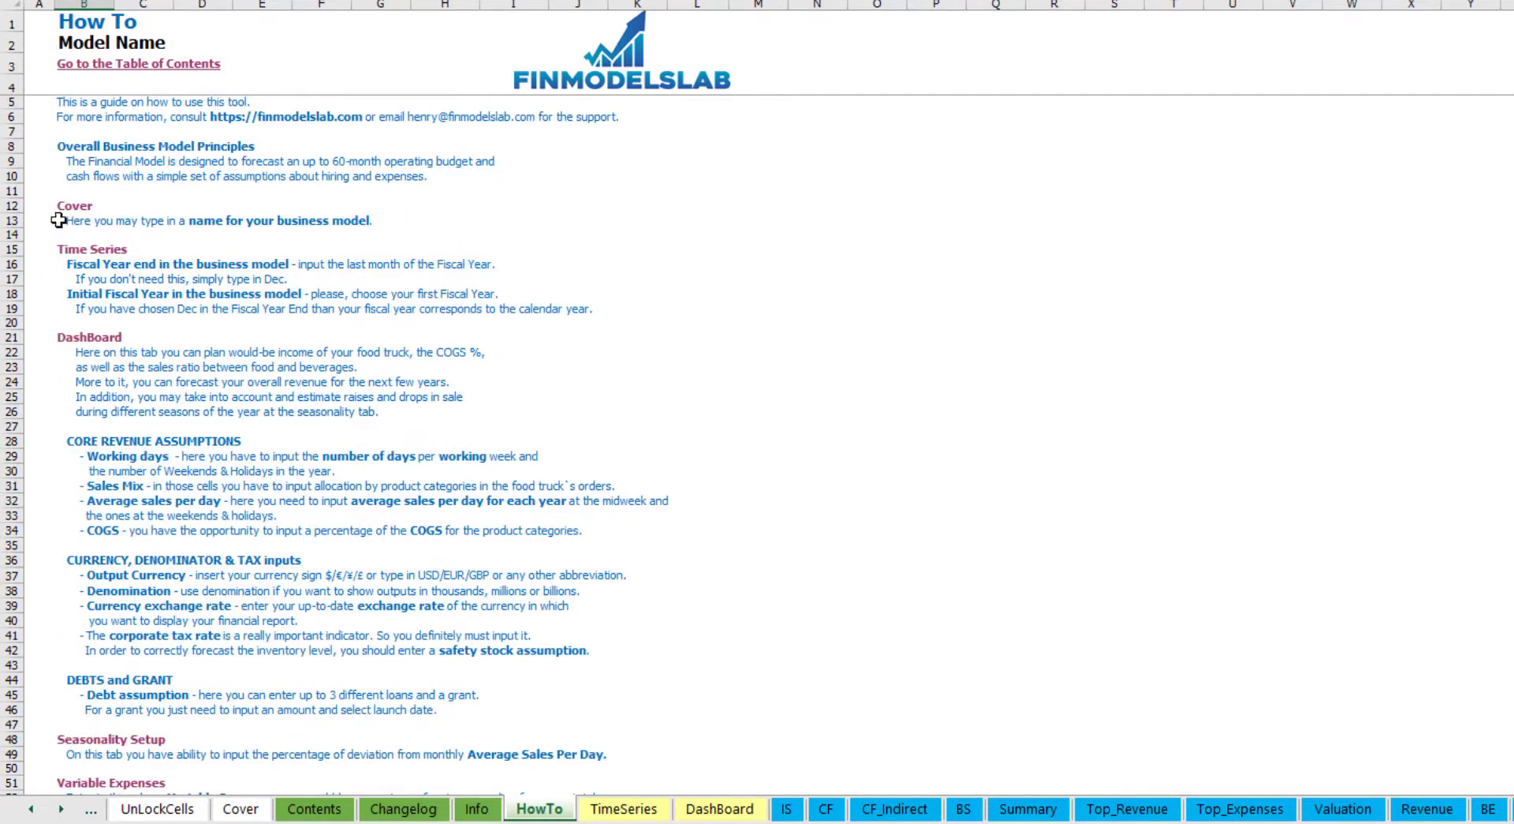
{"action": "scroll", "coordinate": [91, 414], "scroll_direction": "down", "scroll_amount": 3}
{"action": "scroll", "coordinate": [91, 414], "scroll_direction": "down", "scroll_amount": 6}
{"action": "scroll", "coordinate": [93, 347], "scroll_direction": "down", "scroll_amount": 3}
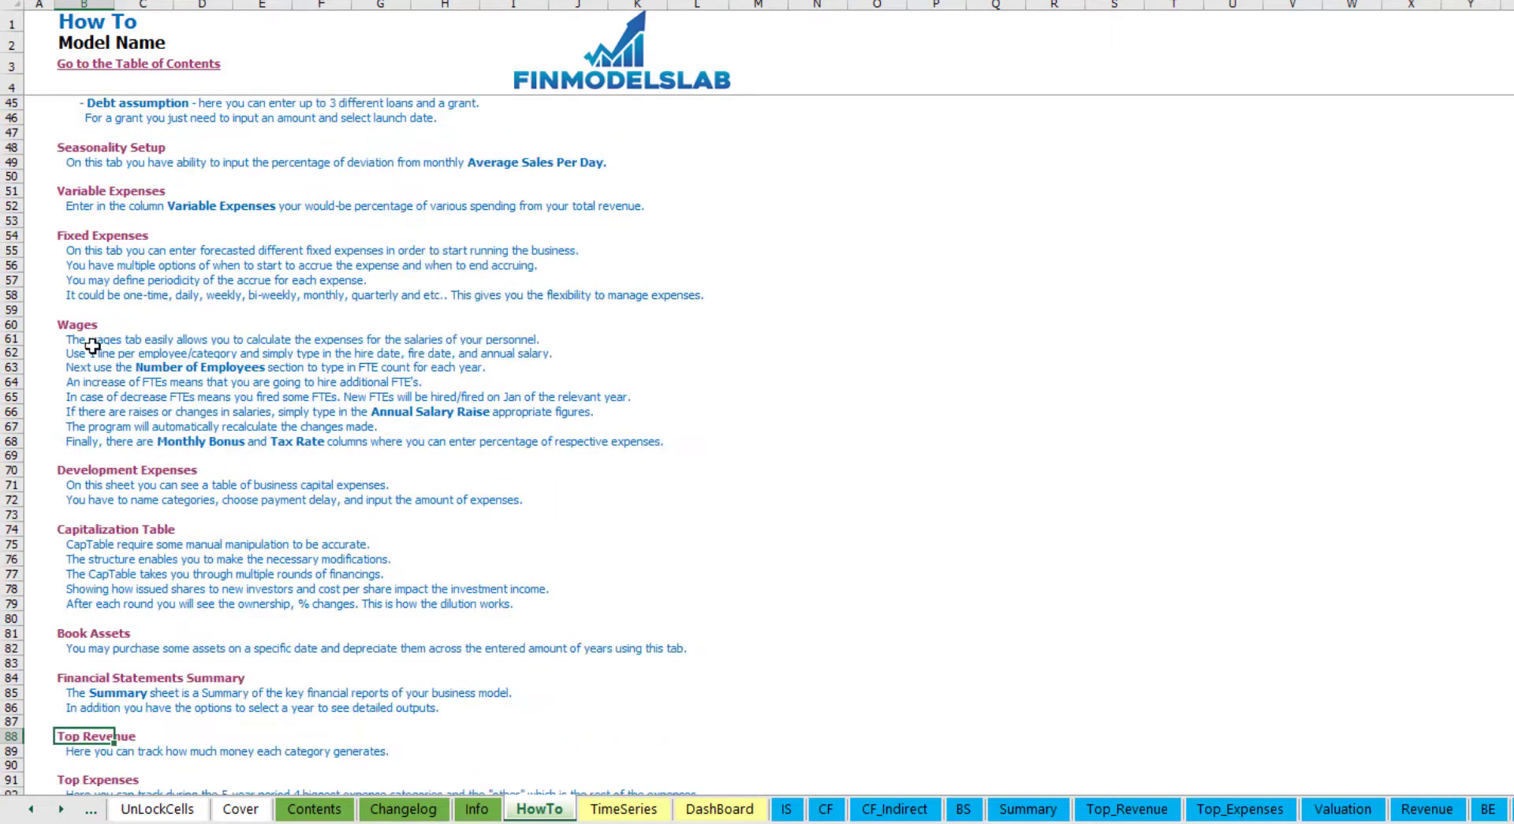
{"action": "left_click", "coordinate": [67, 636]}
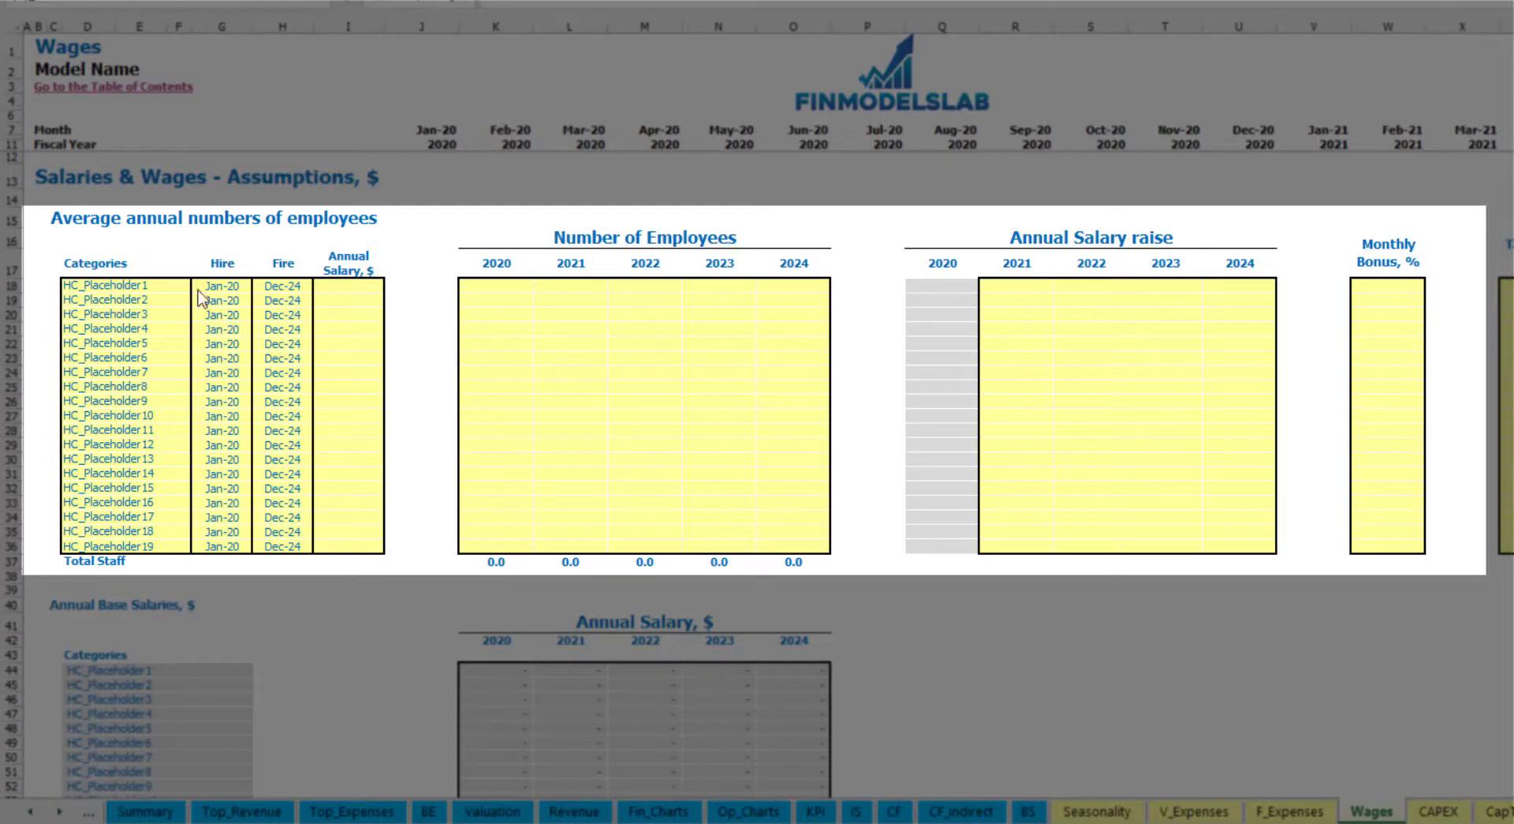
- On the Wages sheet, name the first staff category CFO and set its hire date to Mar-20
{"action": "left_click", "coordinate": [167, 285]}
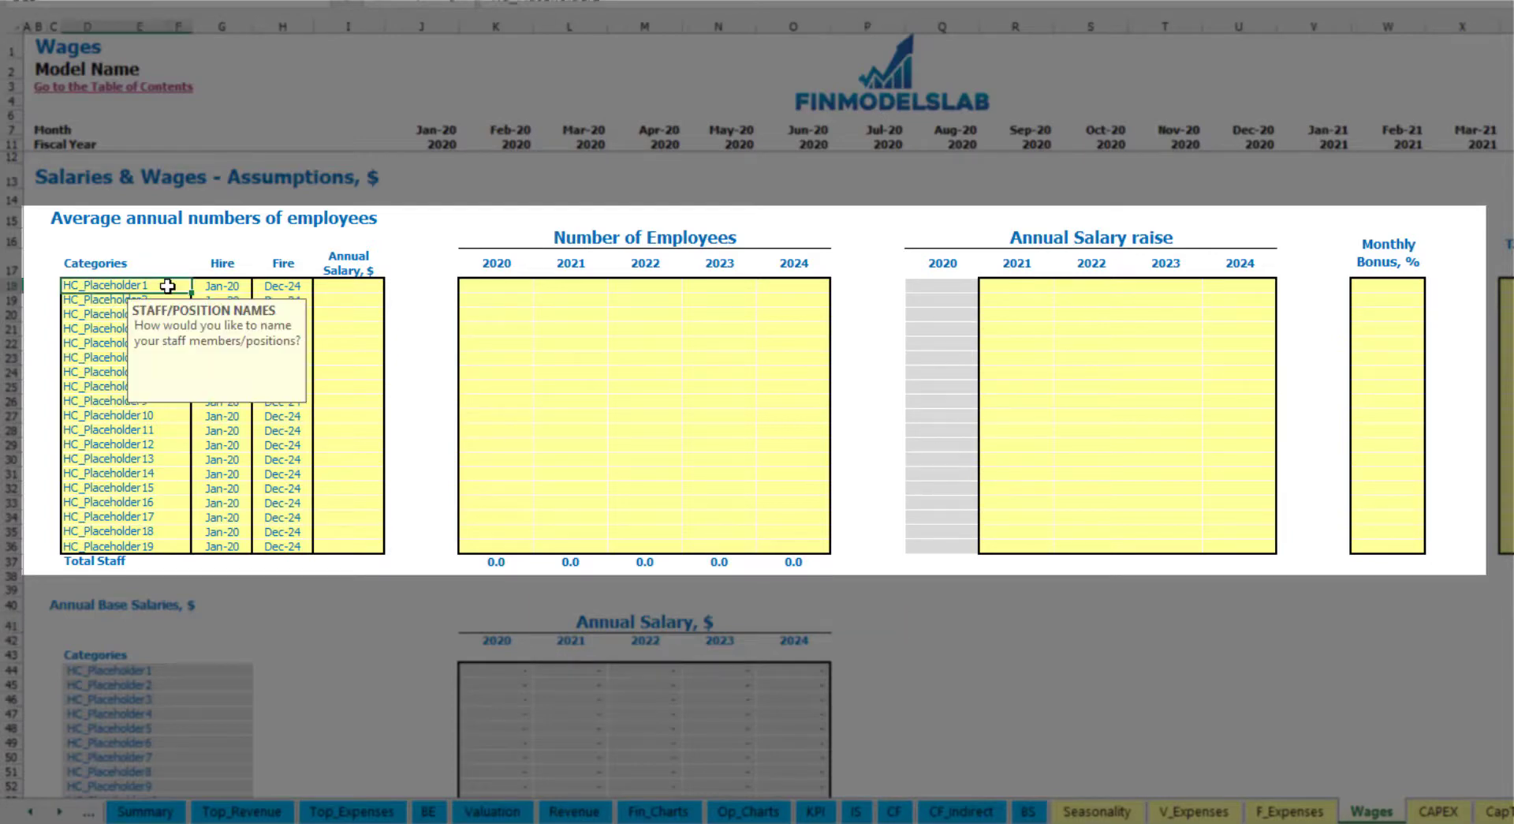
{"action": "type", "text": "CFO"}
{"action": "key", "text": "Return"}
{"action": "left_click", "coordinate": [221, 285]}
{"action": "left_click", "coordinate": [259, 285]}
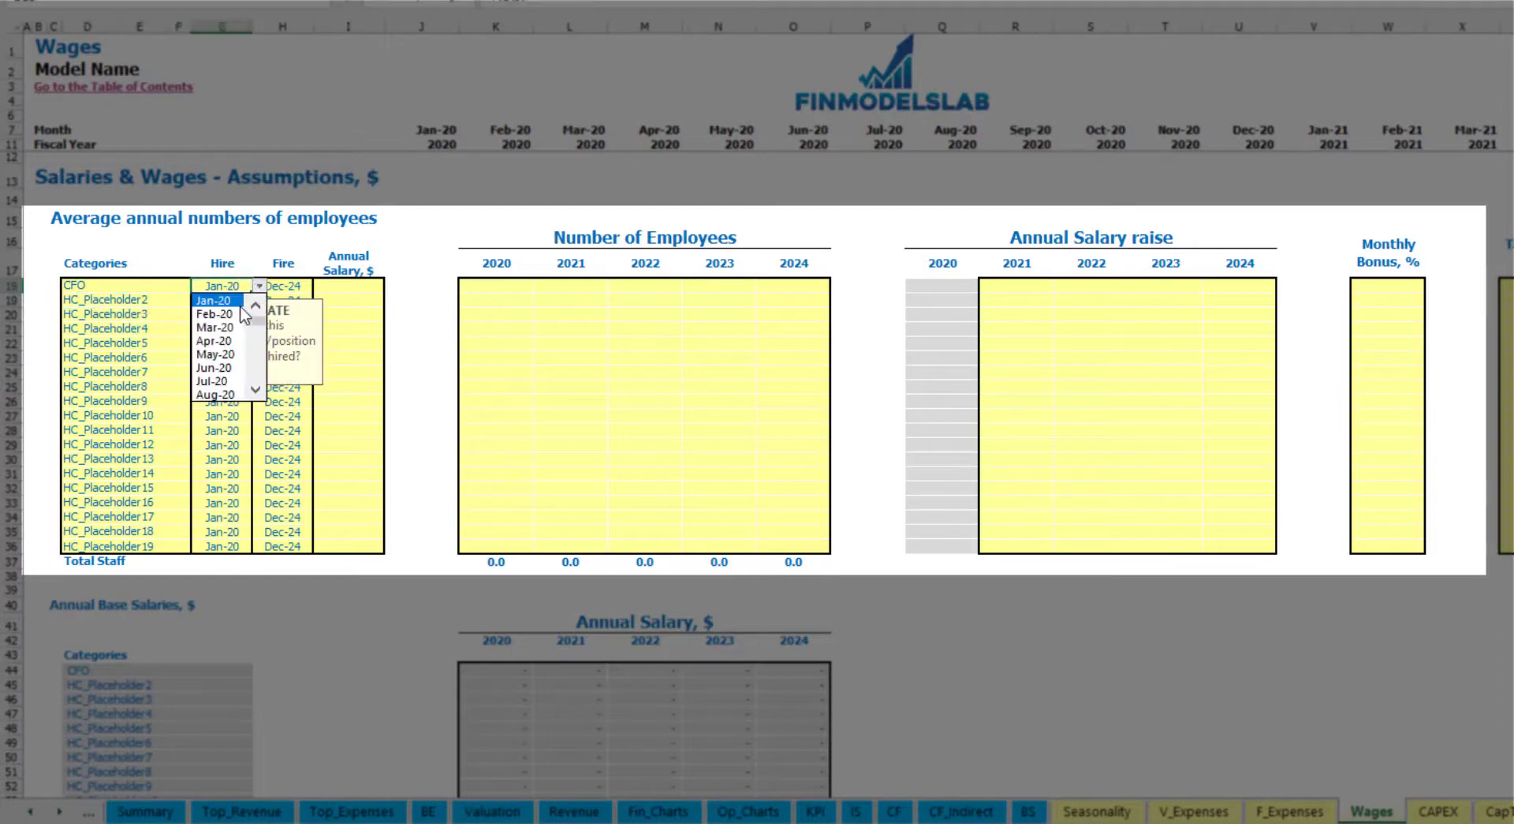
{"action": "left_click", "coordinate": [233, 327]}
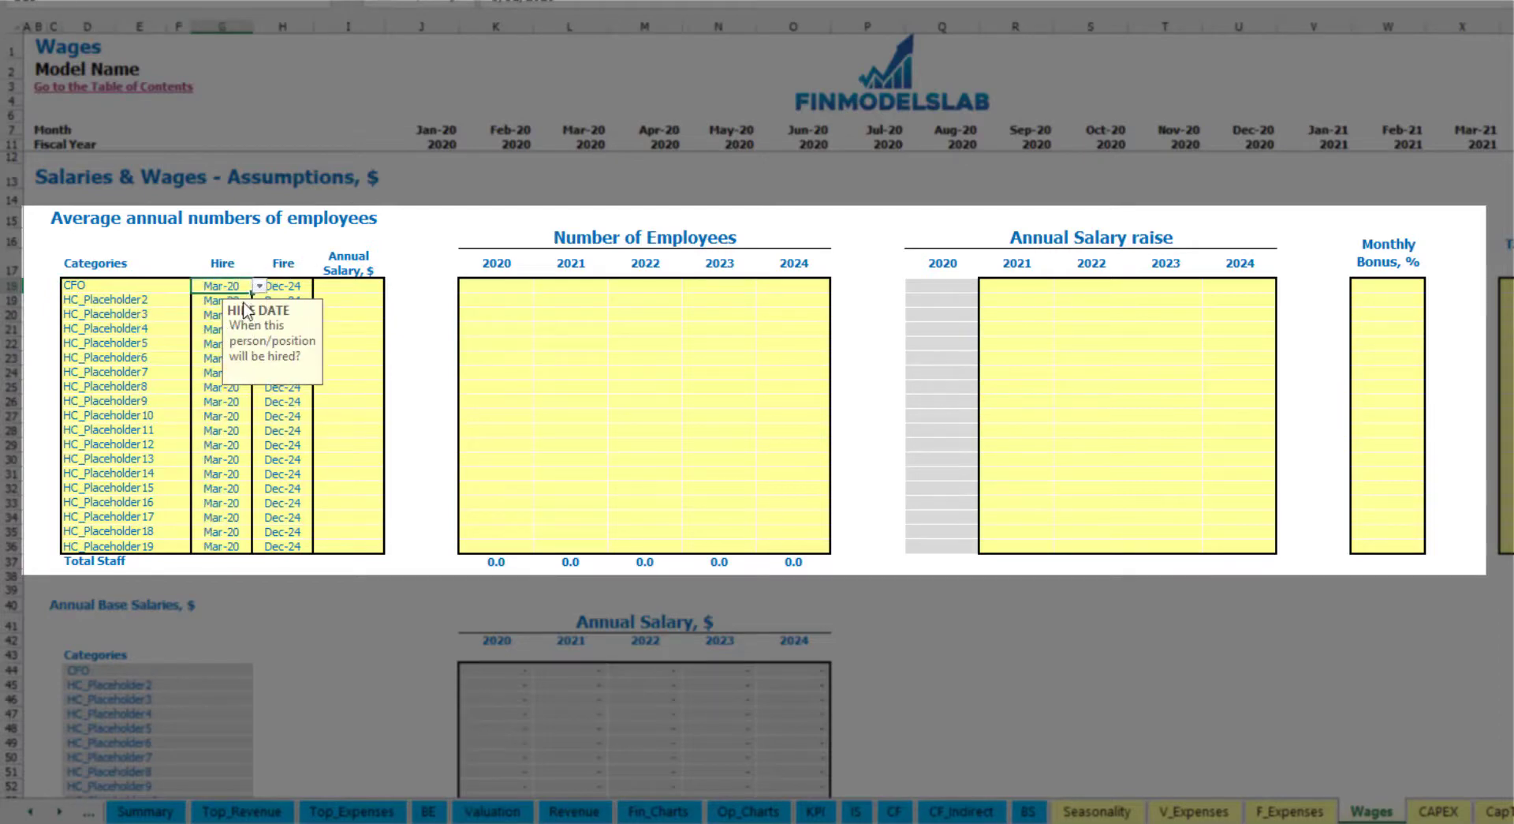
- Check the CFO's fire date and set the CFO's annual salary to 50,000
{"action": "left_click", "coordinate": [282, 286]}
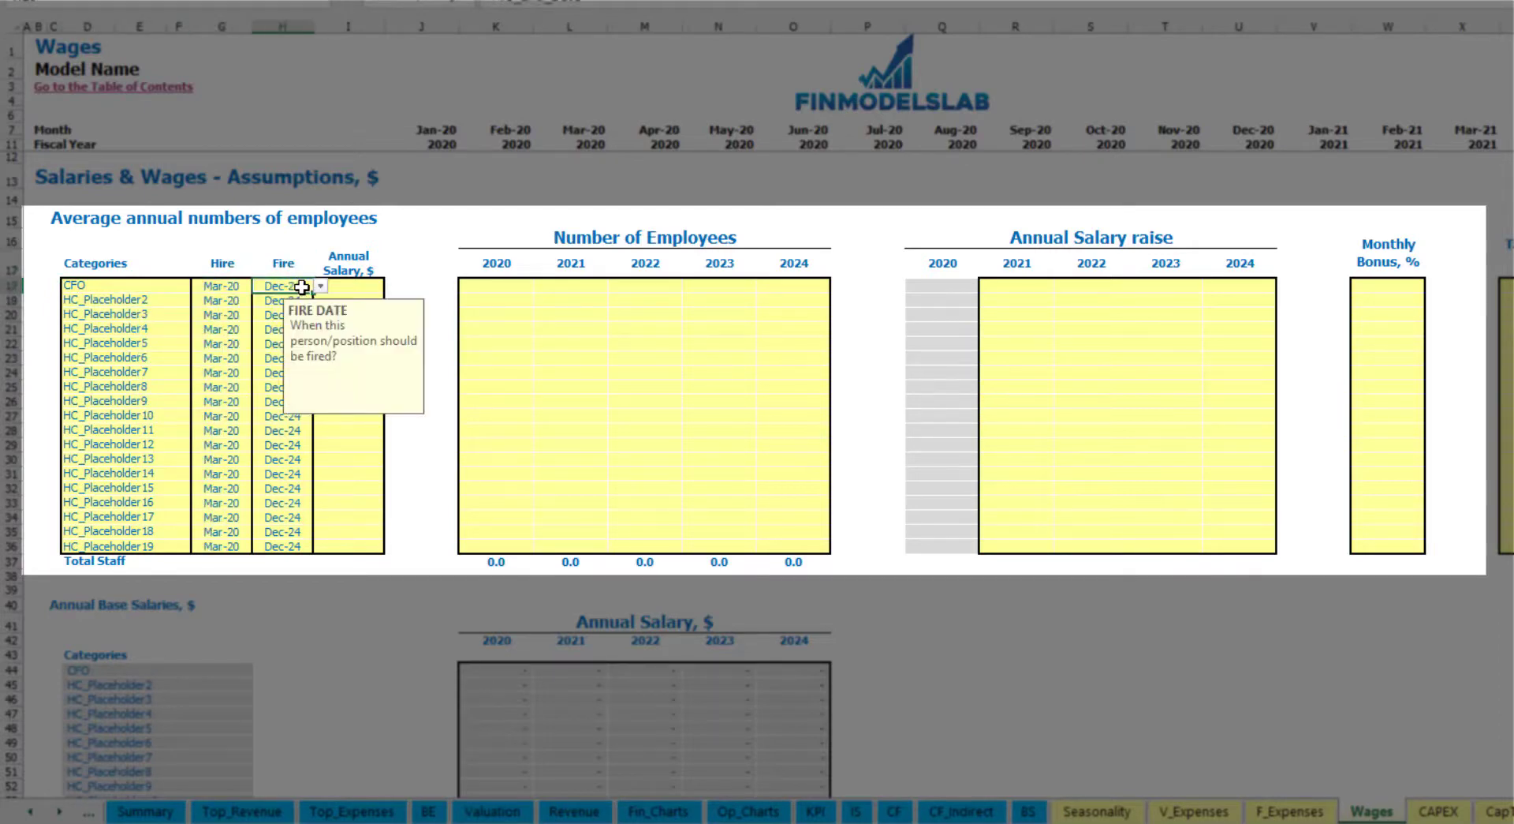
{"action": "left_click", "coordinate": [353, 288]}
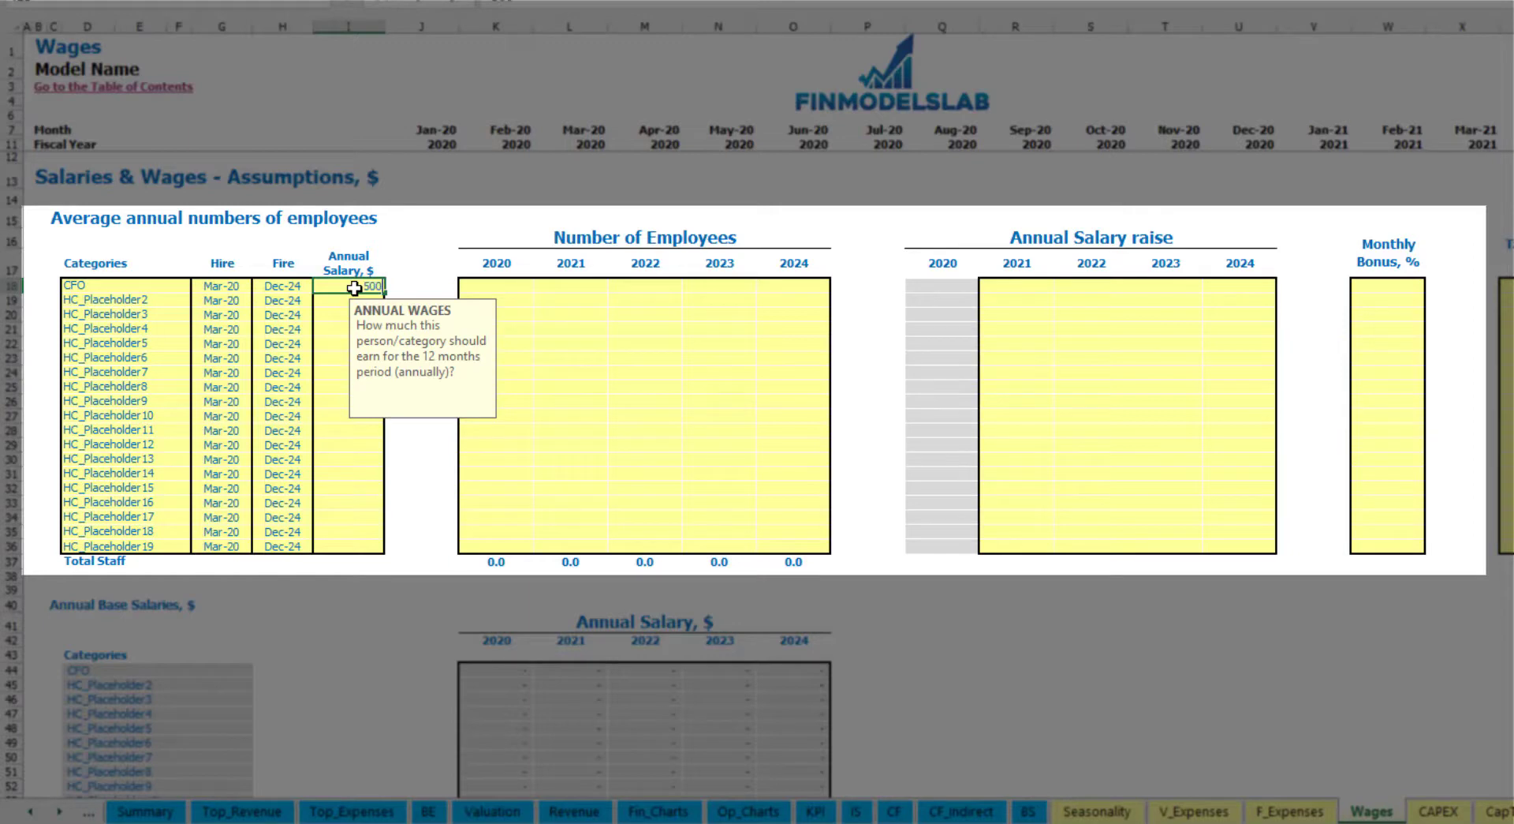
{"action": "key", "text": "Return"}
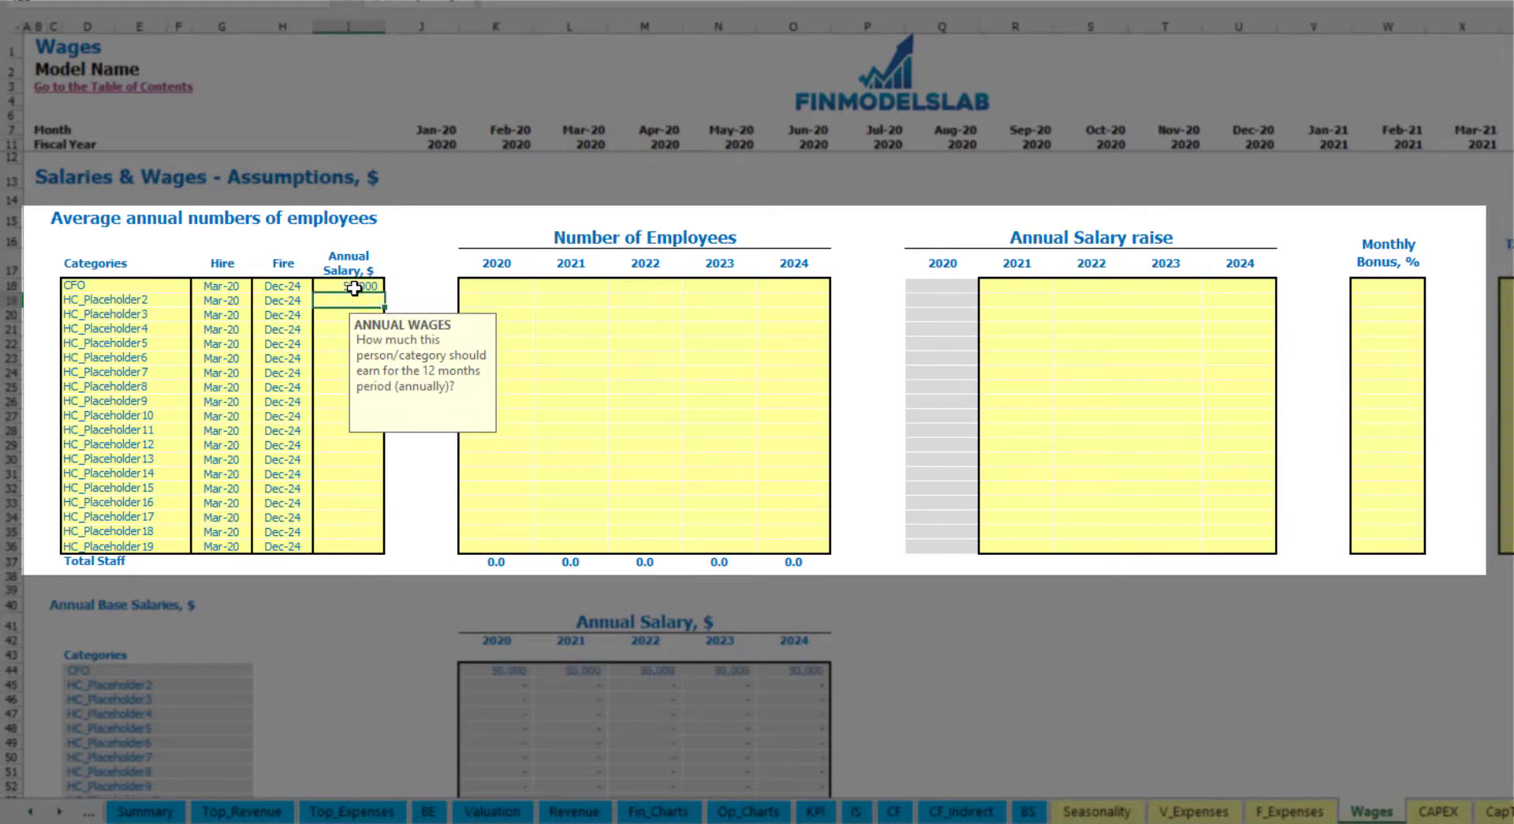
- Set the CFO's number of employees to 1 for each year from 2020 to 2024
{"action": "left_click", "coordinate": [517, 290]}
{"action": "type", "text": "1"}
{"action": "key", "text": "Tab"}
{"action": "type", "text": "1"}
{"action": "key", "text": "Tab"}
{"action": "type", "text": "1"}
{"action": "key", "text": "Tab"}
{"action": "type", "text": "1"}
{"action": "key", "text": "Tab"}
{"action": "type", "text": "1"}
{"action": "key", "text": "Tab"}
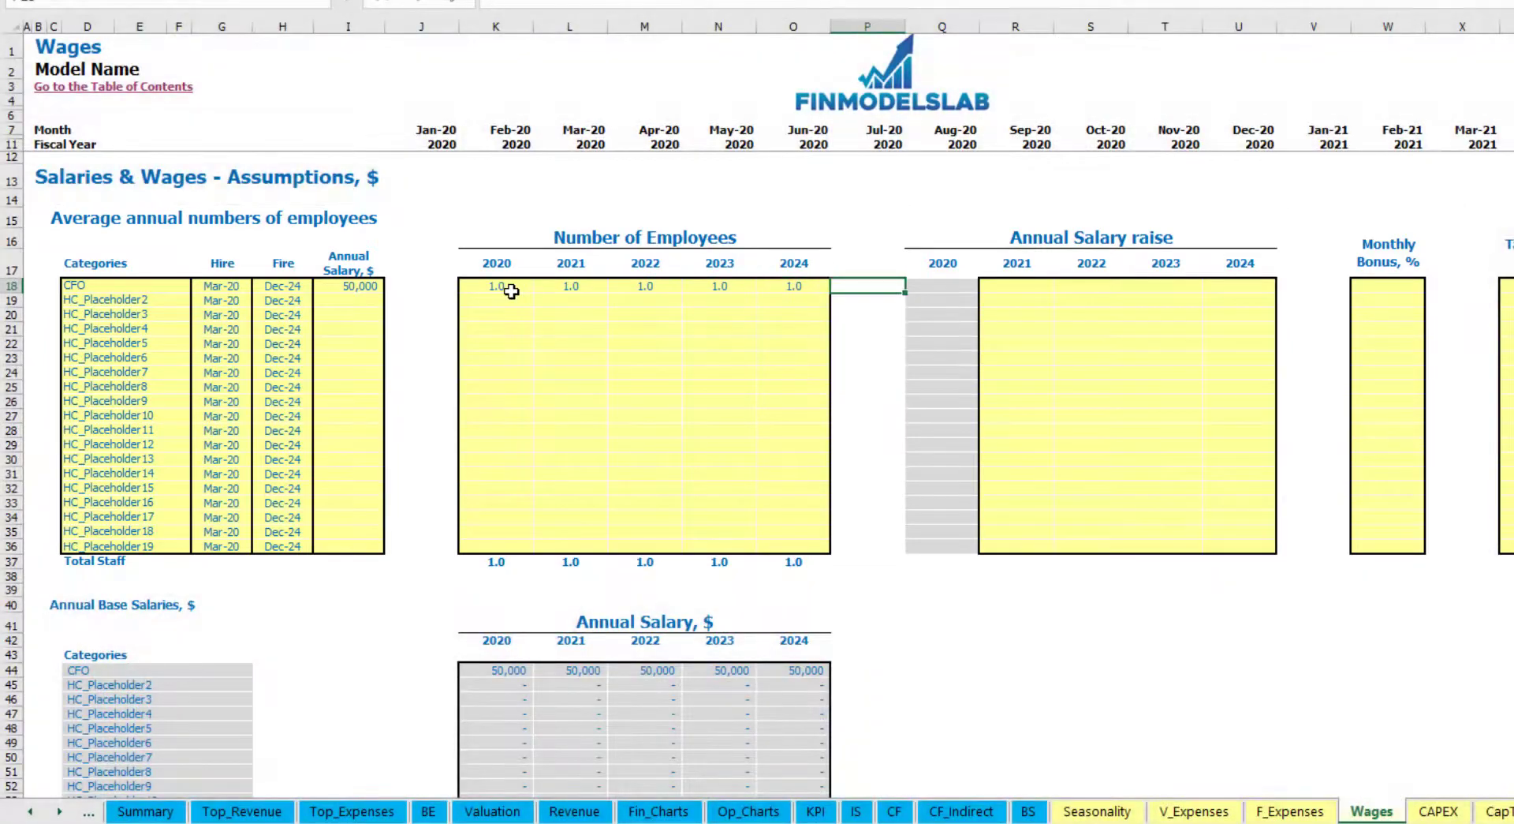
- Examine the CFO's monthly headcount across the forecast in the Total Staff Numbers section
{"action": "scroll", "coordinate": [871, 426], "scroll_direction": "down", "scroll_amount": 3}
{"action": "scroll", "coordinate": [891, 402], "scroll_direction": "up", "scroll_amount": 3}
{"action": "scroll", "coordinate": [709, 509], "scroll_direction": "down", "scroll_amount": 13}
{"action": "left_click", "coordinate": [594, 388]}
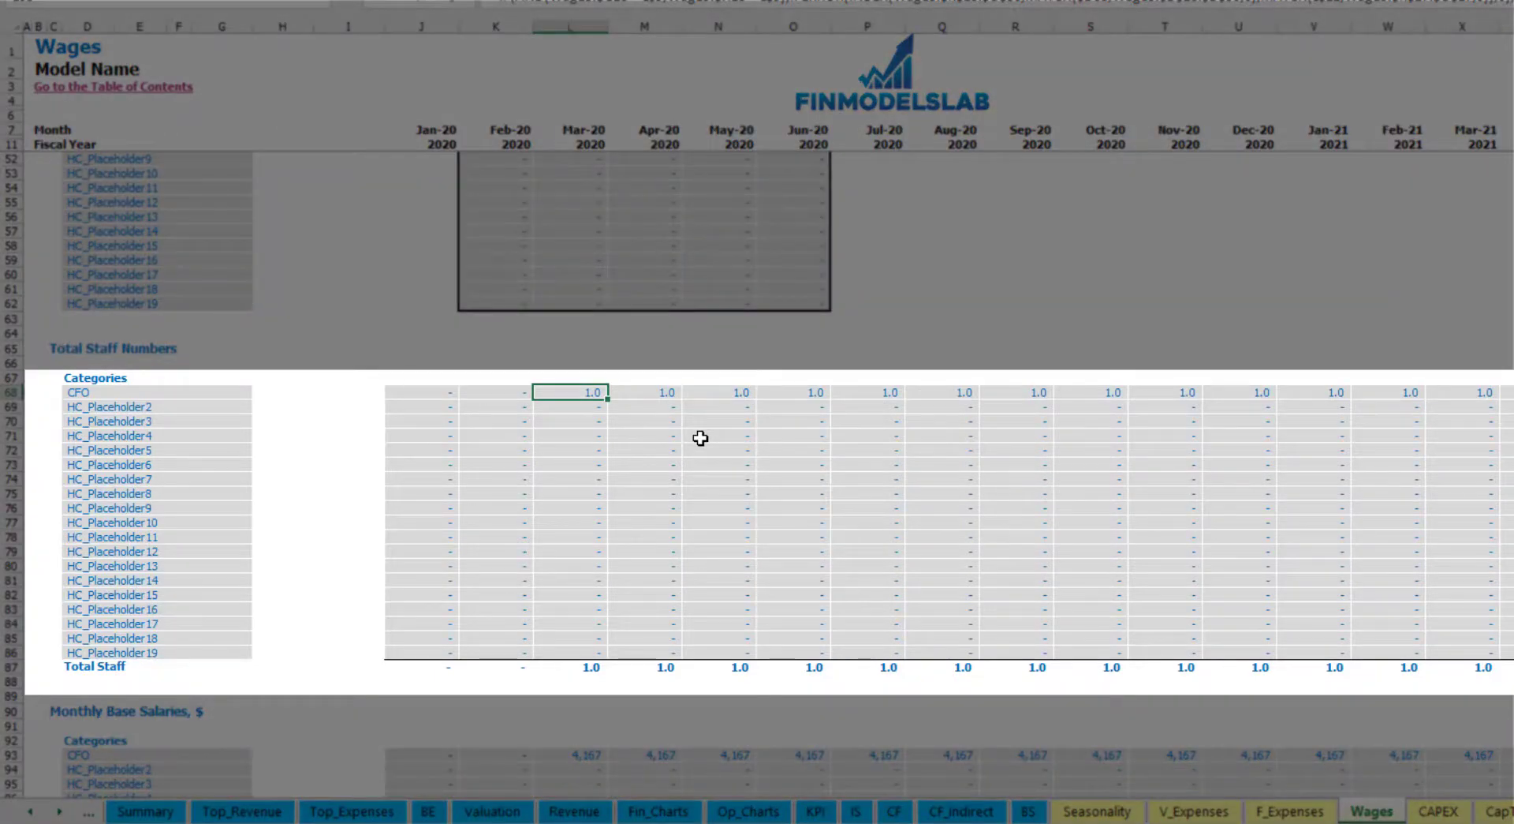
{"action": "scroll", "coordinate": [700, 438], "scroll_direction": "right", "scroll_amount": 10}
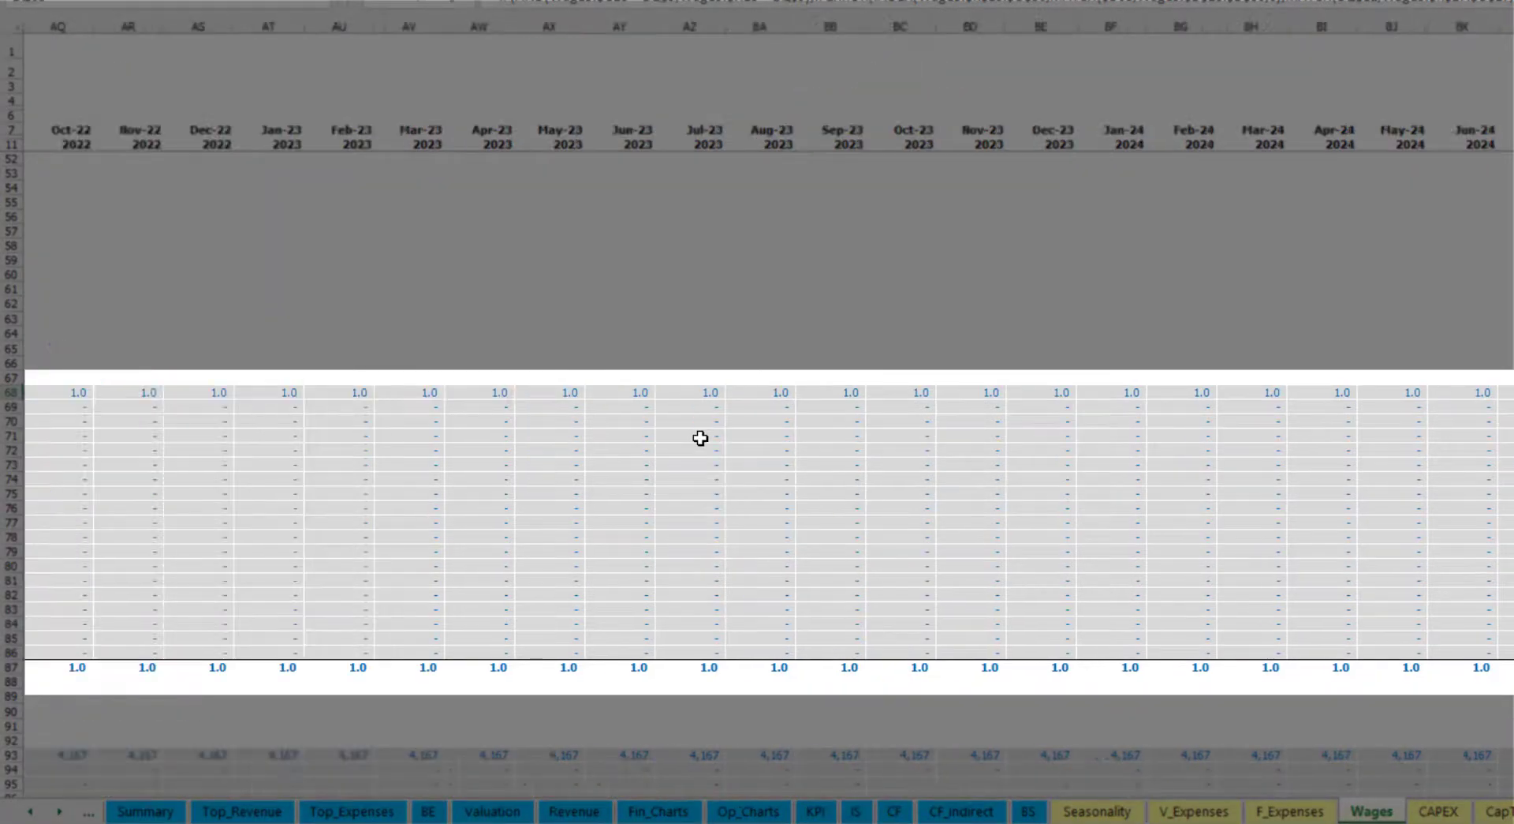
{"action": "scroll", "coordinate": [700, 438], "scroll_direction": "left", "scroll_amount": 10}
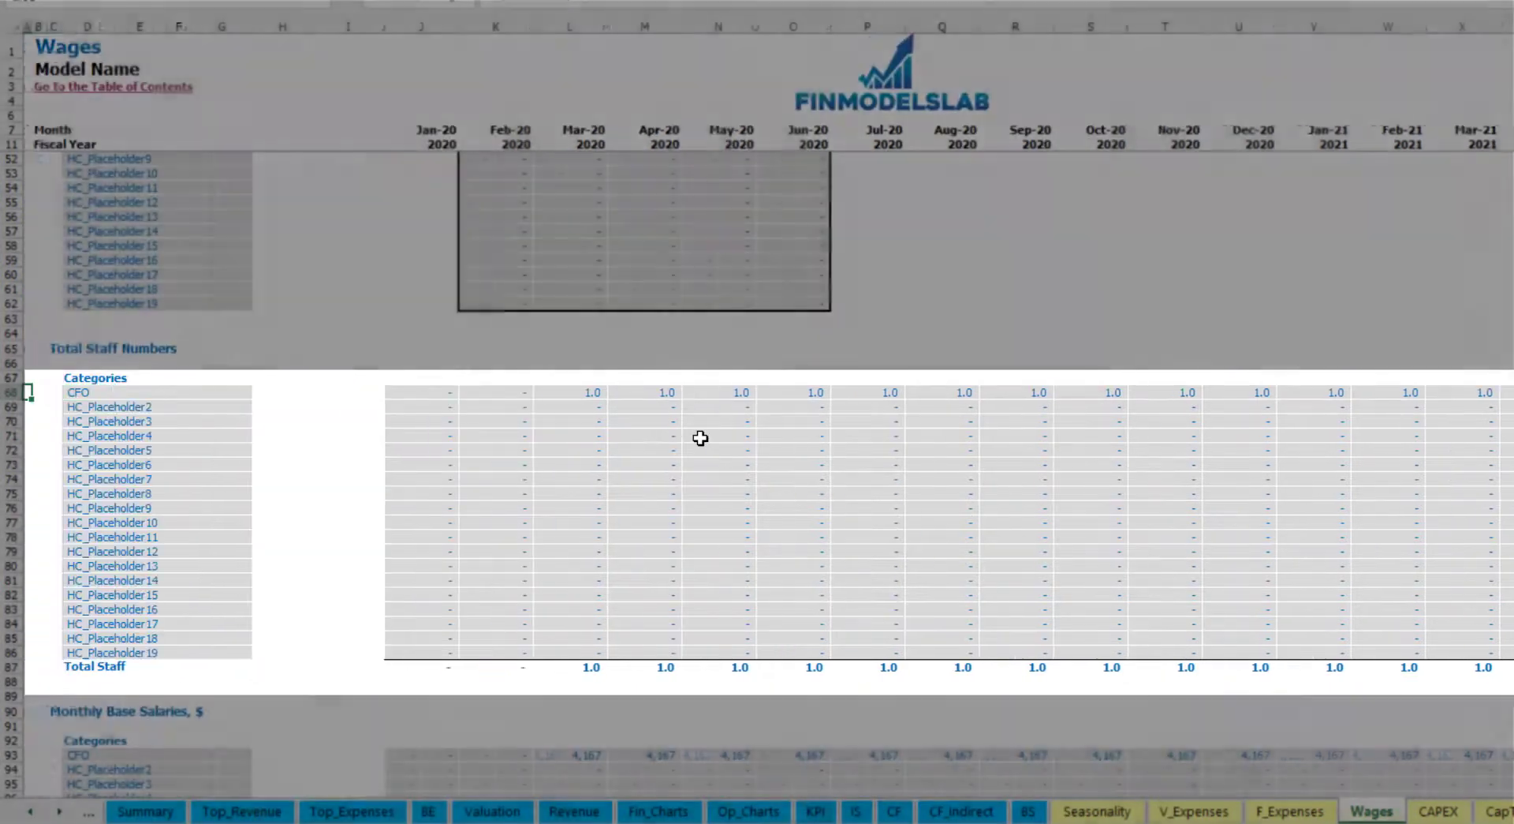
{"action": "scroll", "coordinate": [726, 419], "scroll_direction": "up", "scroll_amount": 13}
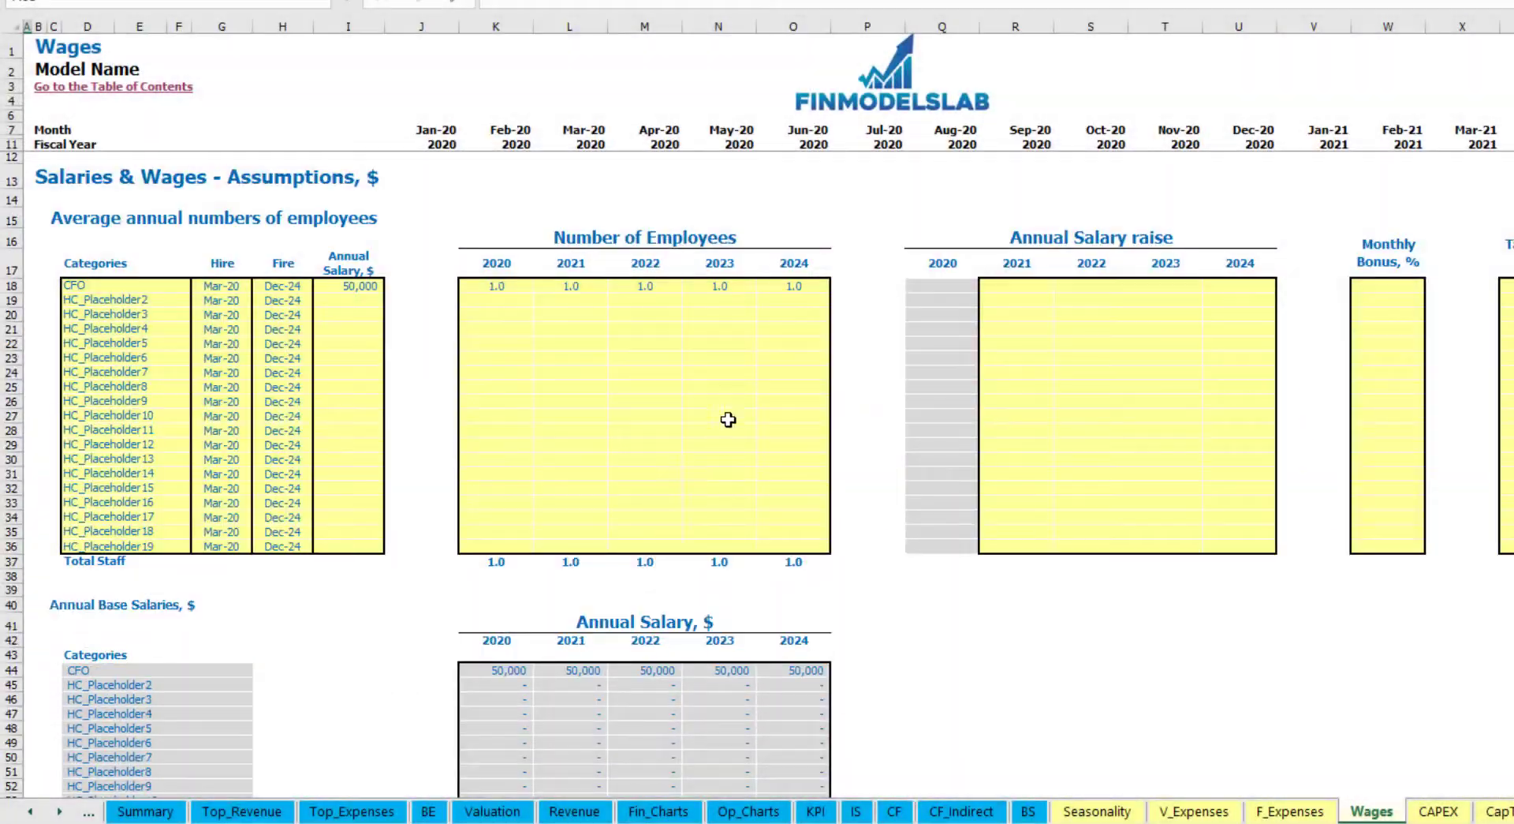
- Set the CFO's annual salary raise to 5% for 2021 and copy it to 2022 through 2024
{"action": "left_click", "coordinate": [1025, 288]}
{"action": "key", "text": "ctrl+Return"}
{"action": "key", "text": "ctrl+c"}
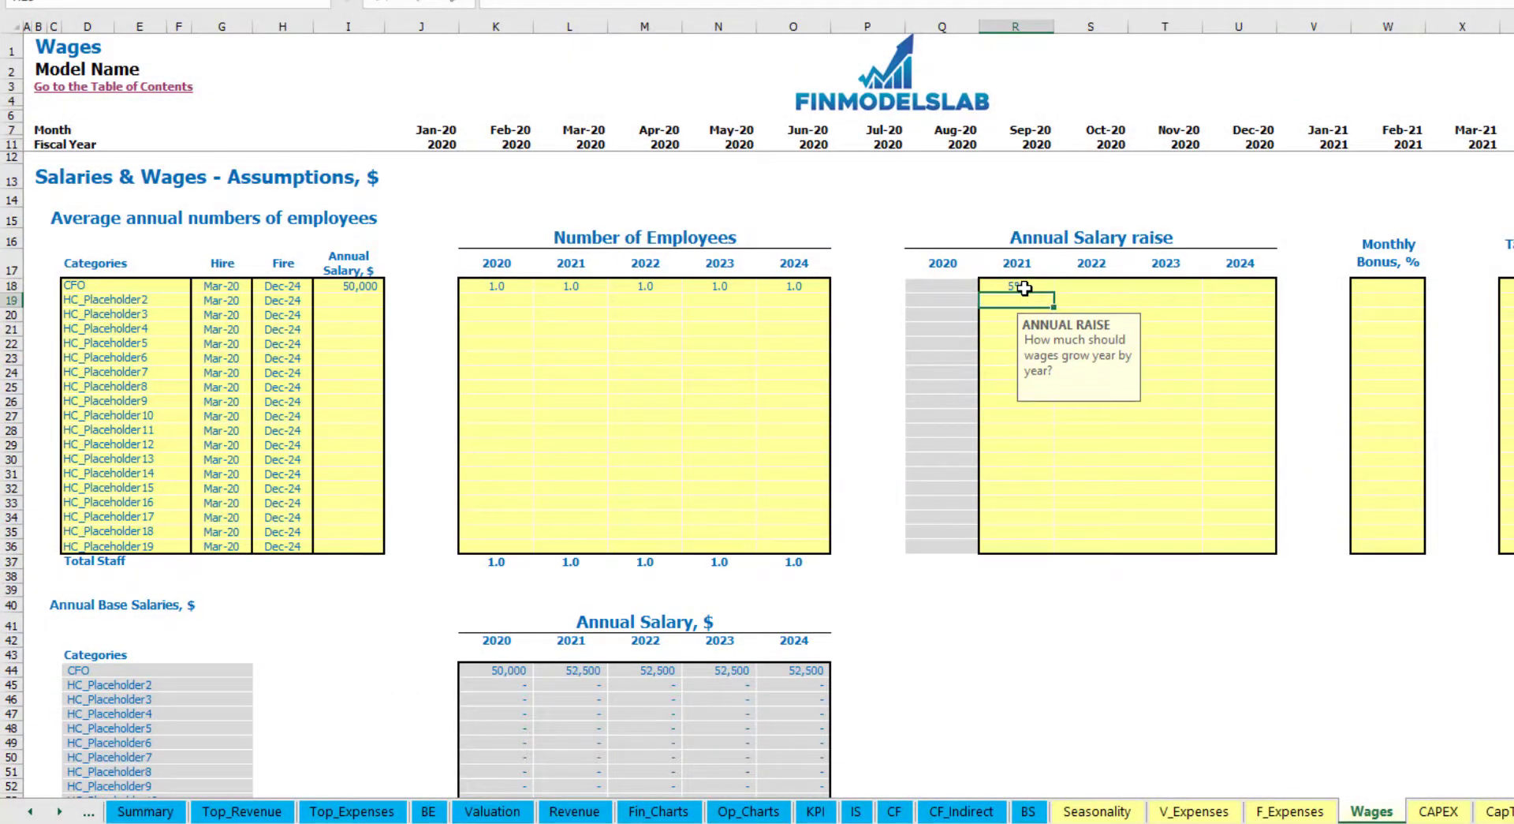
{"action": "key", "text": "Right"}
{"action": "key", "text": "shift+Right"}
{"action": "key", "text": "shift+Right"}
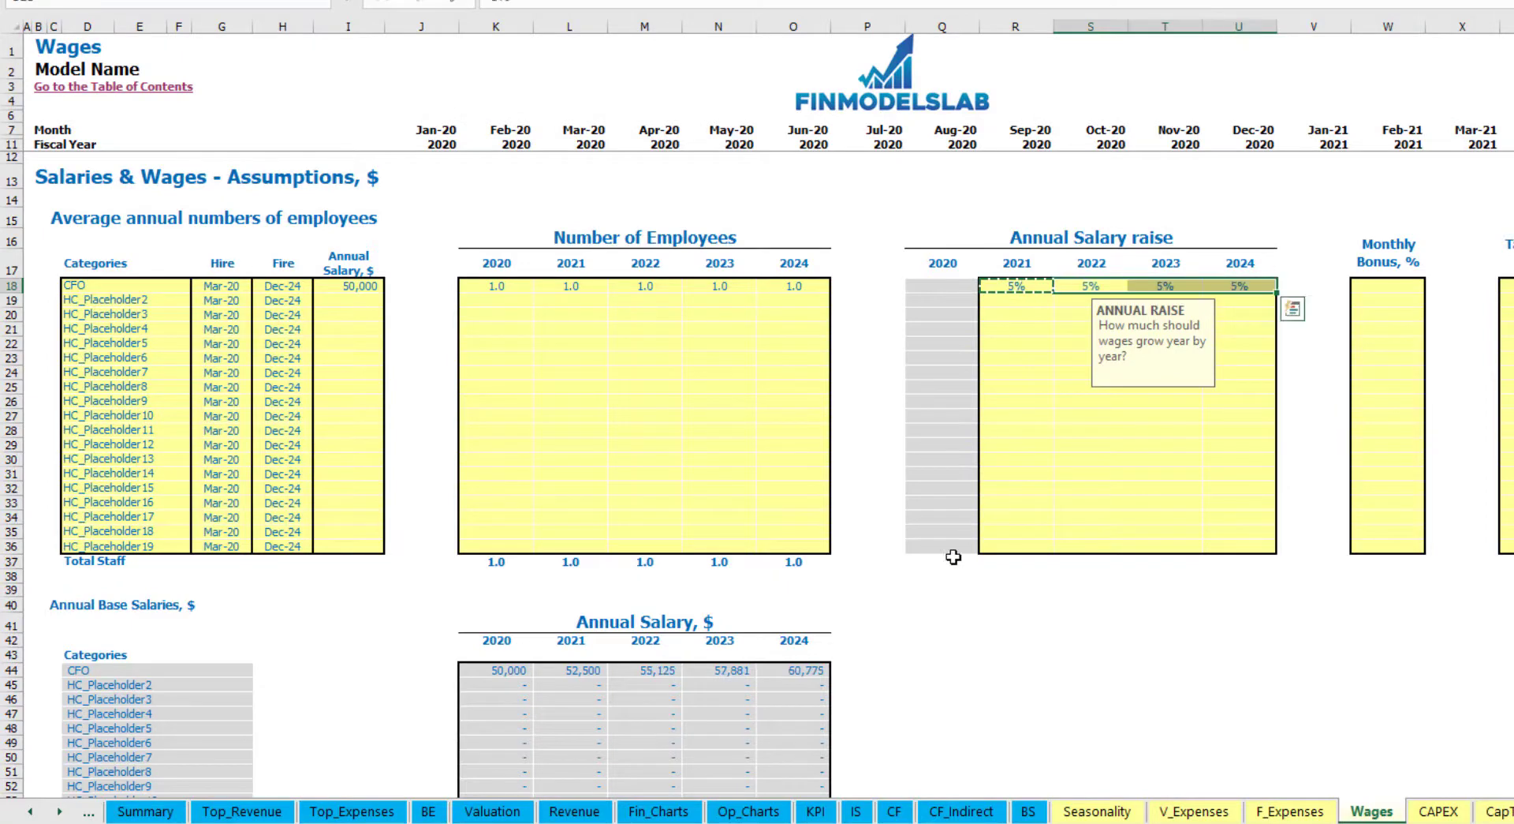
{"action": "key", "text": "ctrl+v"}
- Compare the CFO's yearly base salaries for 2020–2024 with the entered annual salary and raise percentages
{"action": "left_click_drag", "start_coordinate": [500, 669], "coordinate": [806, 669]}
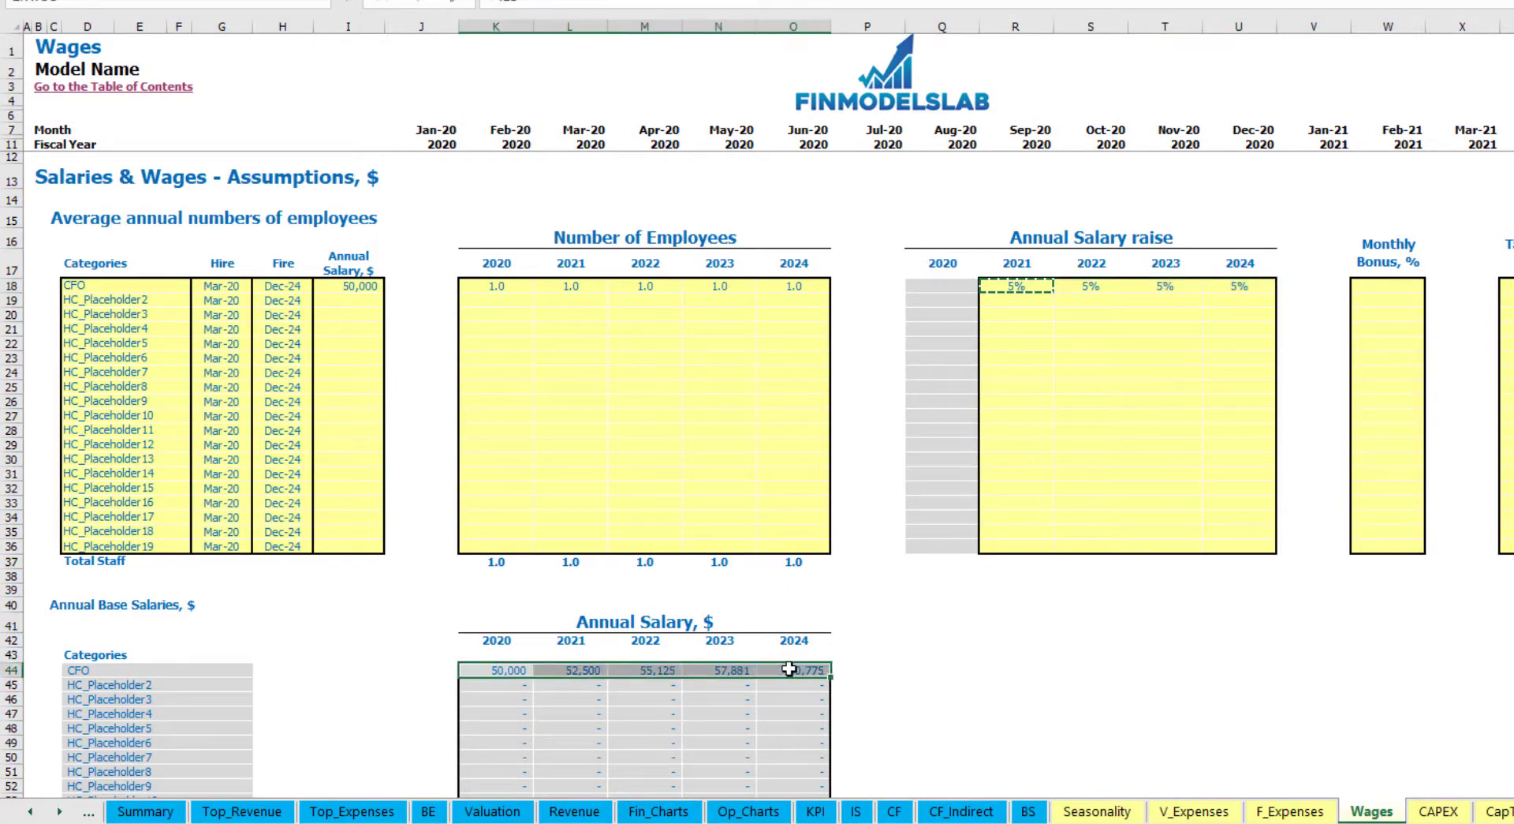
{"action": "left_click", "coordinate": [586, 685]}
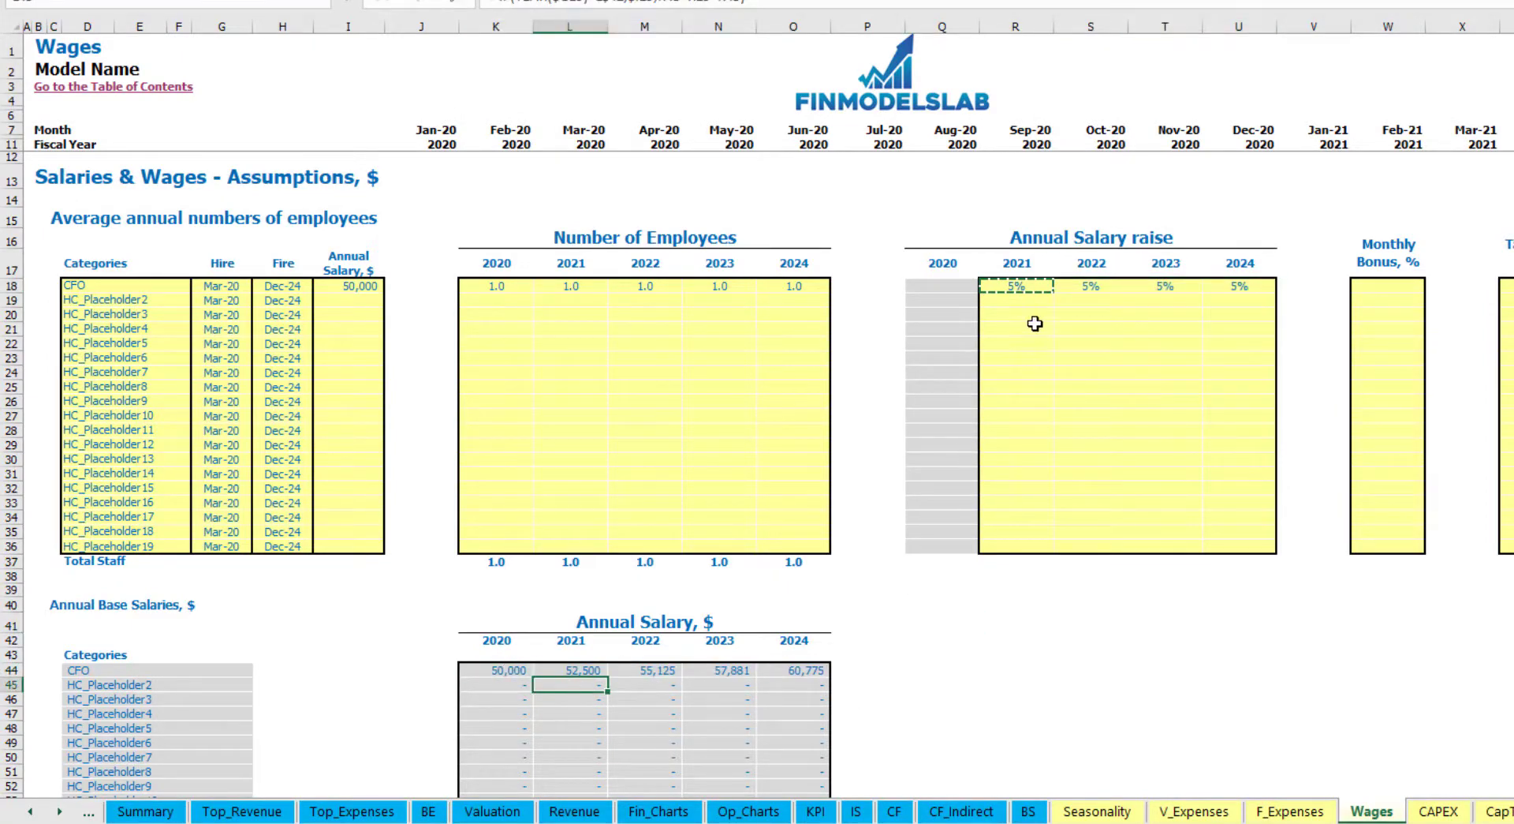
{"action": "left_click", "coordinate": [360, 286]}
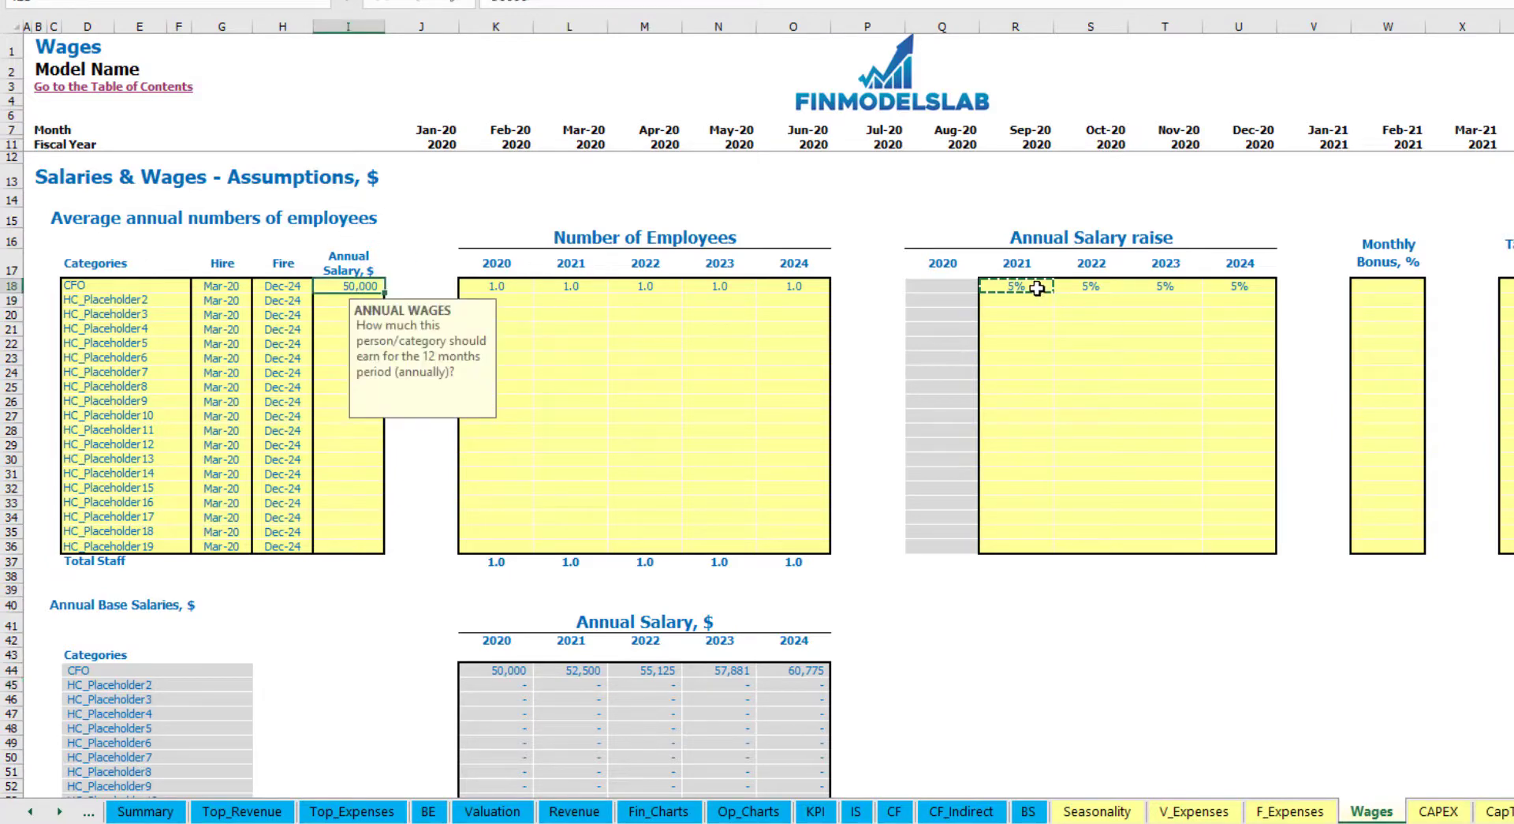
{"action": "left_click_drag", "start_coordinate": [1034, 286], "coordinate": [1234, 287]}
{"action": "left_click", "coordinate": [568, 669]}
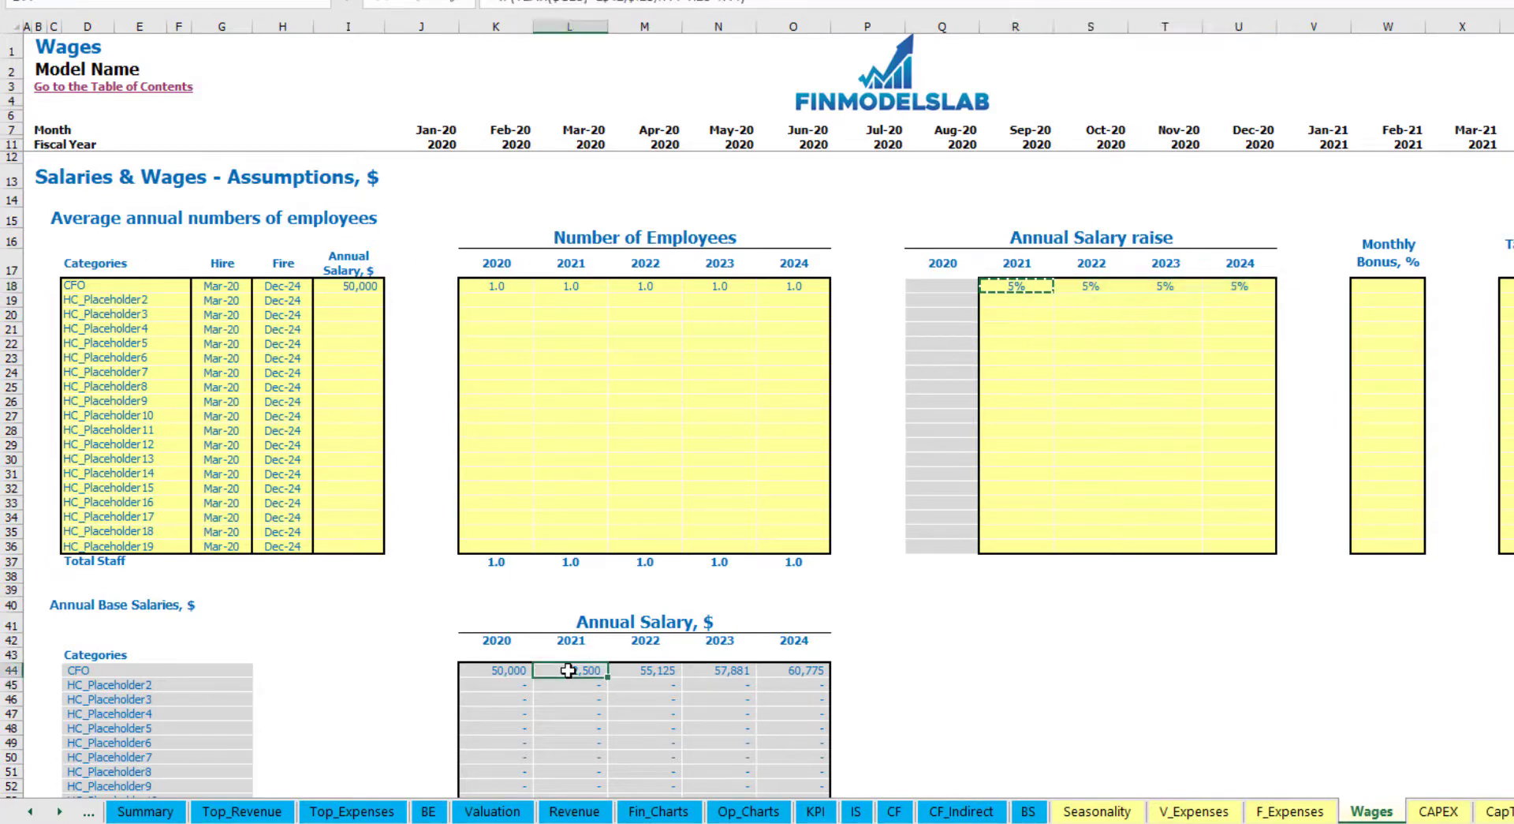
- Set the CFO's monthly bonus to 10%
{"action": "left_click", "coordinate": [1396, 284]}
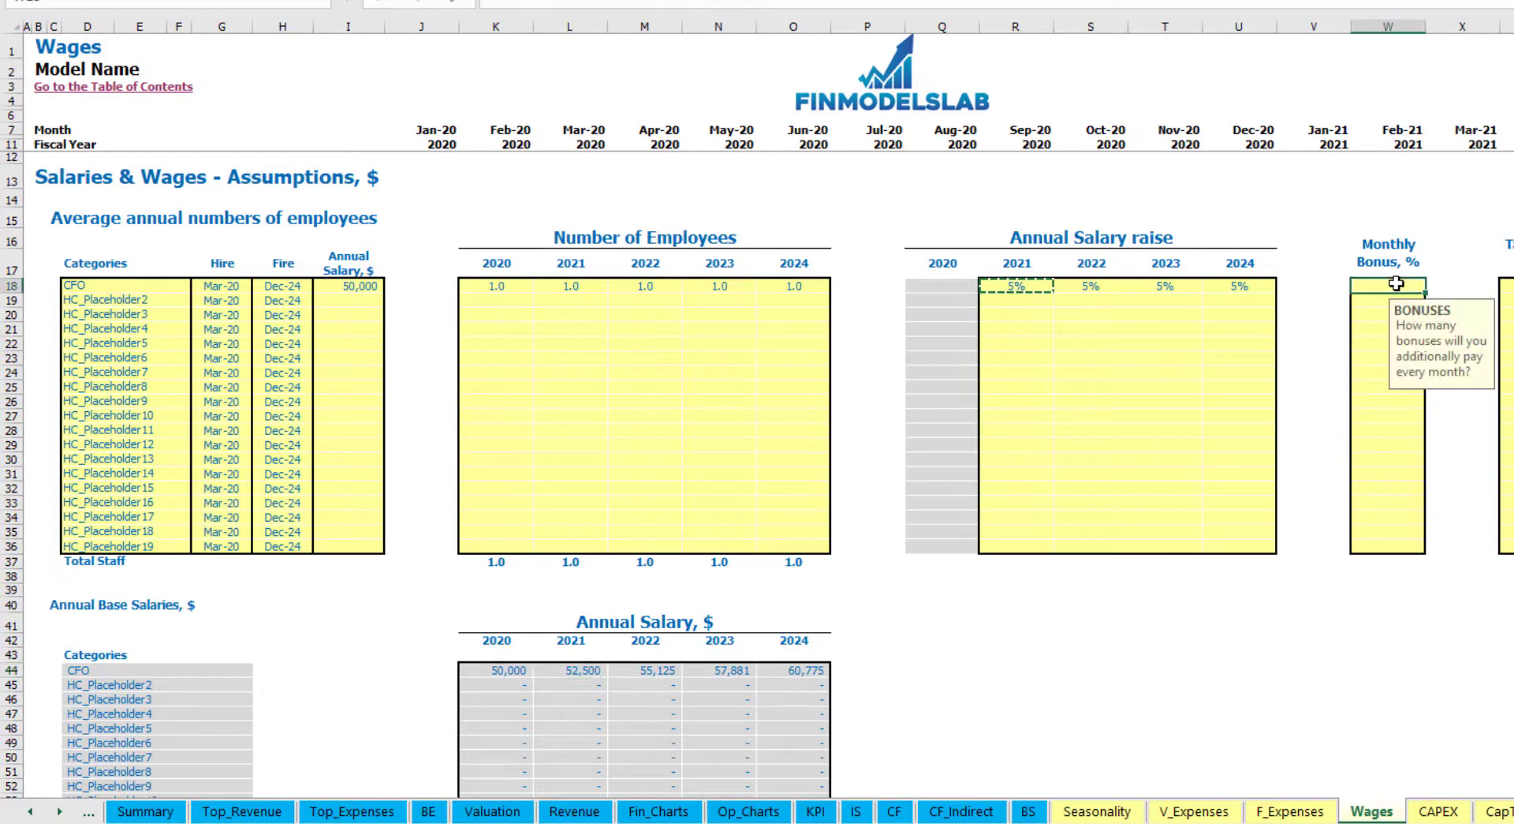
{"action": "type", "text": "10%"}
{"action": "key", "text": "Return"}
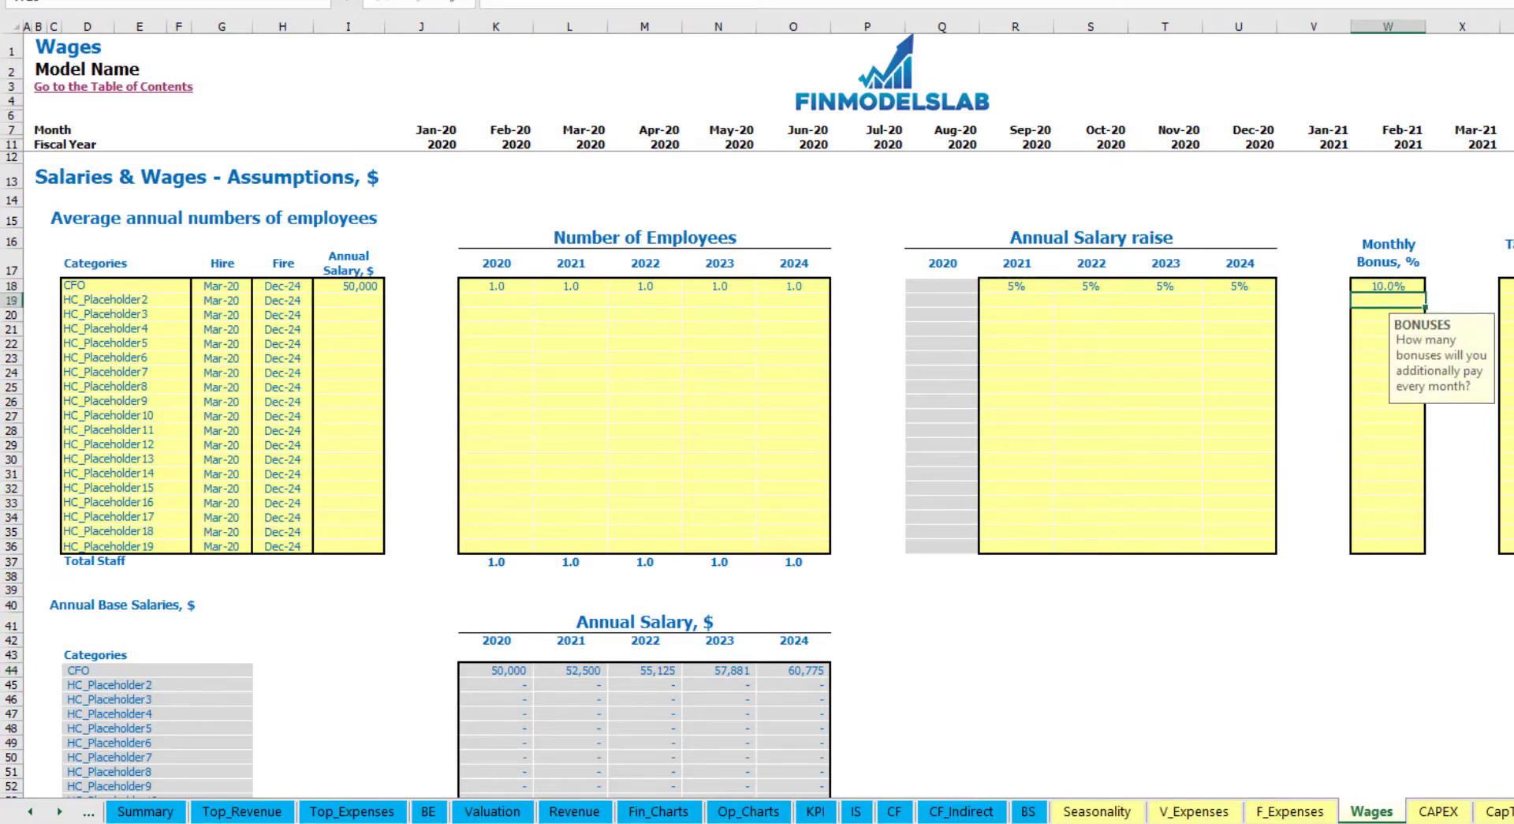
- Fill in the CFO's tax percentage in the assumptions column following the monthly bonus
{"action": "left_click", "coordinate": [1507, 285]}
{"action": "left_click", "coordinate": [1507, 300]}
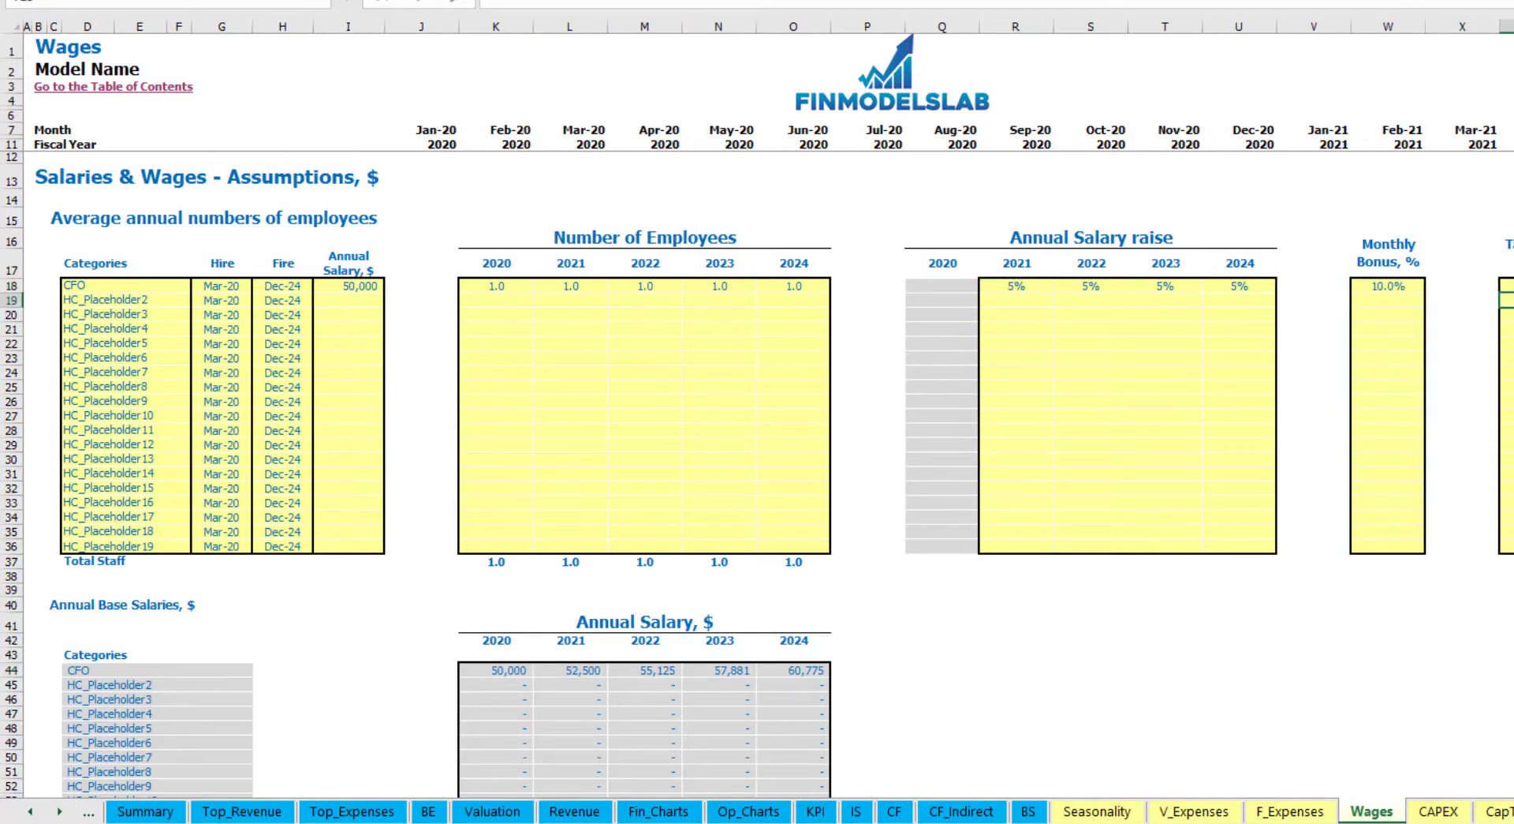
- Examine the CFO's rows in the Monthly Base Salaries, Monthly Bonus and Monthly Base Taxes sections
{"action": "scroll", "coordinate": [647, 470], "scroll_direction": "down", "scroll_amount": 17}
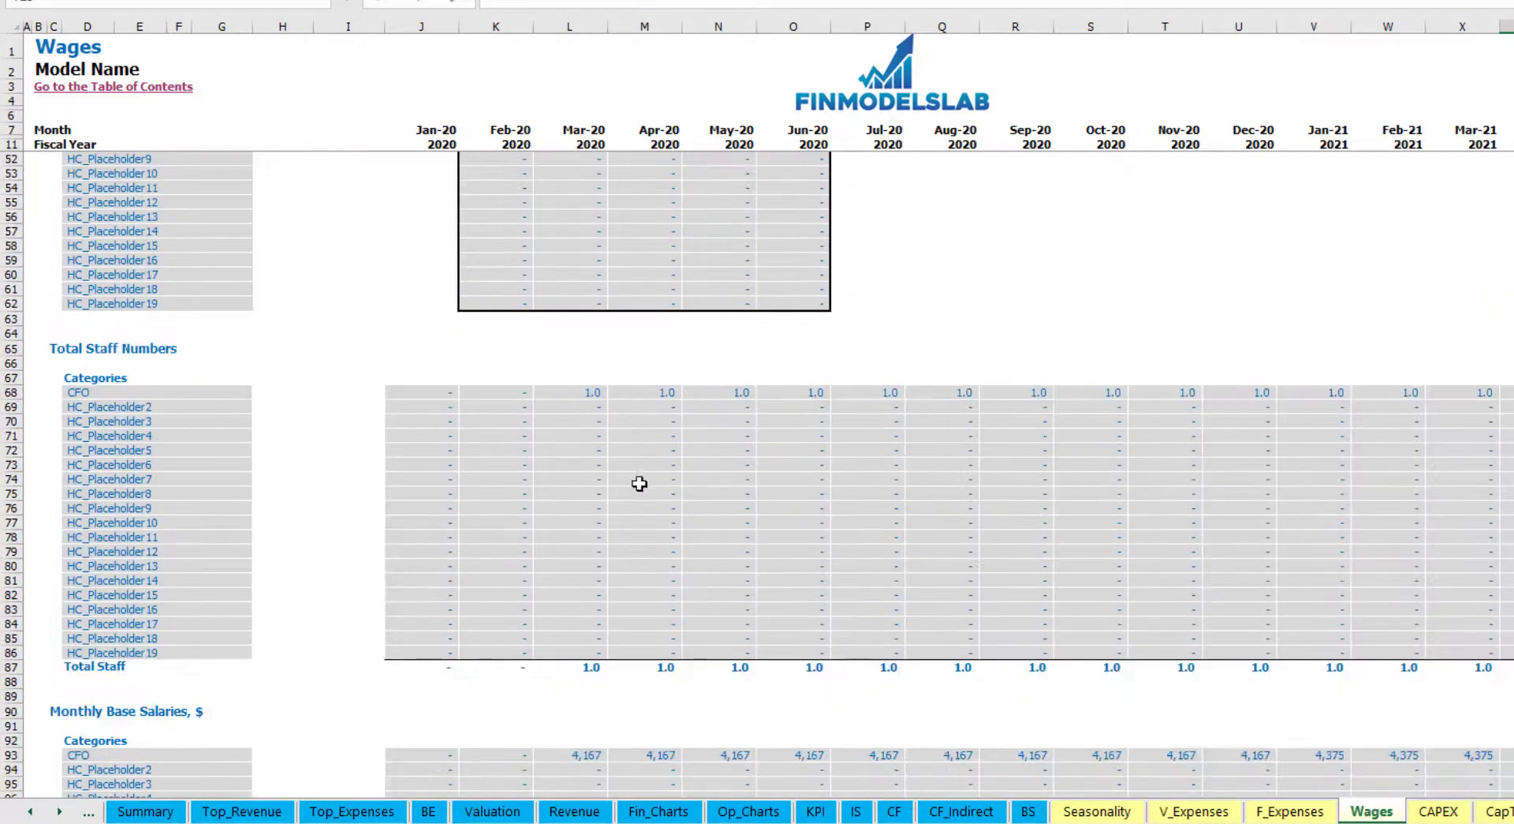
{"action": "scroll", "coordinate": [2, 624], "scroll_direction": "down", "scroll_amount": 3}
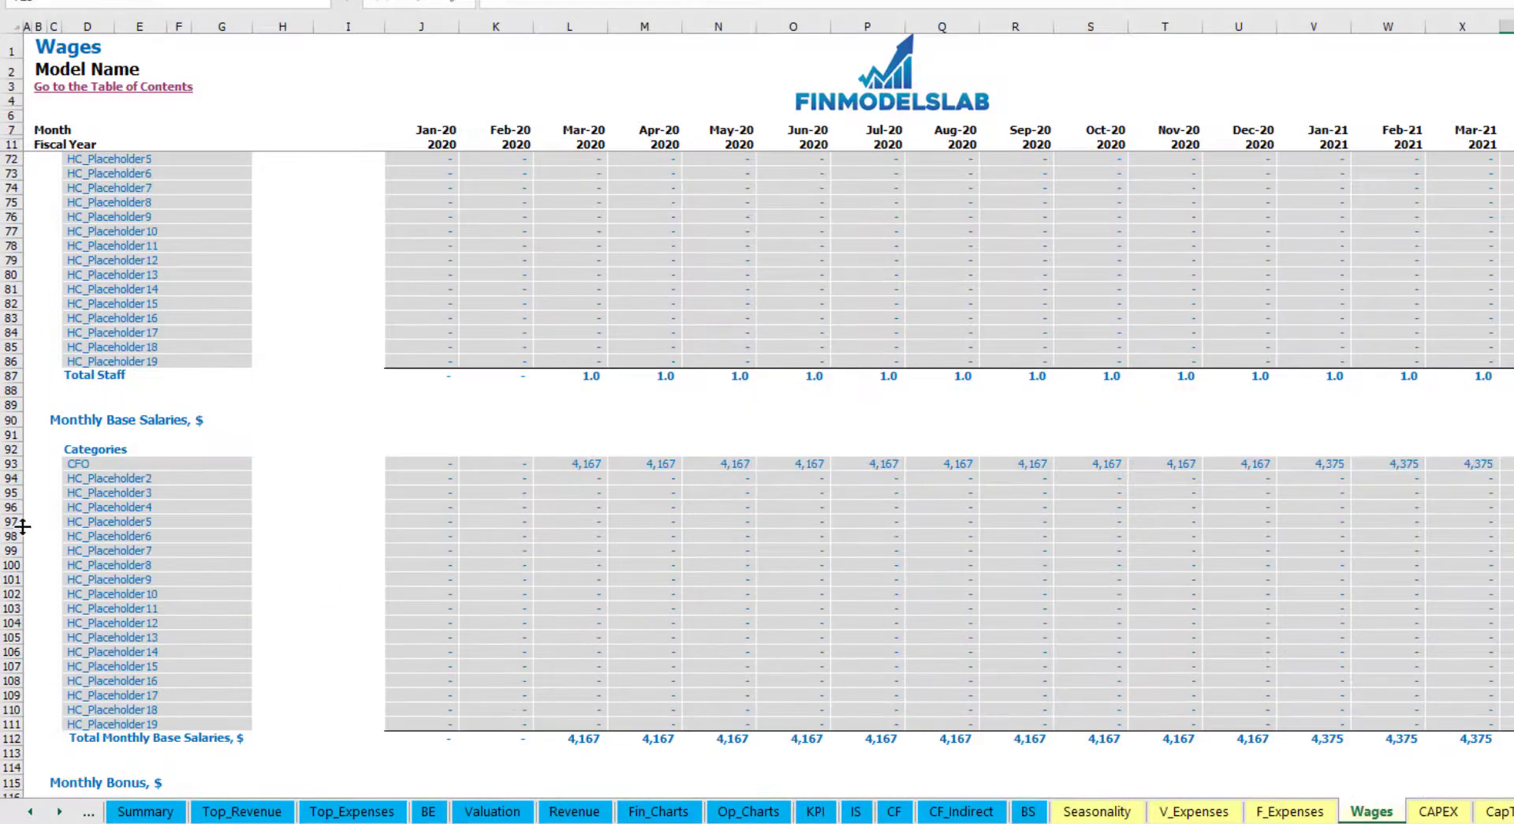
{"action": "left_click", "coordinate": [11, 463]}
{"action": "left_click", "coordinate": [593, 466]}
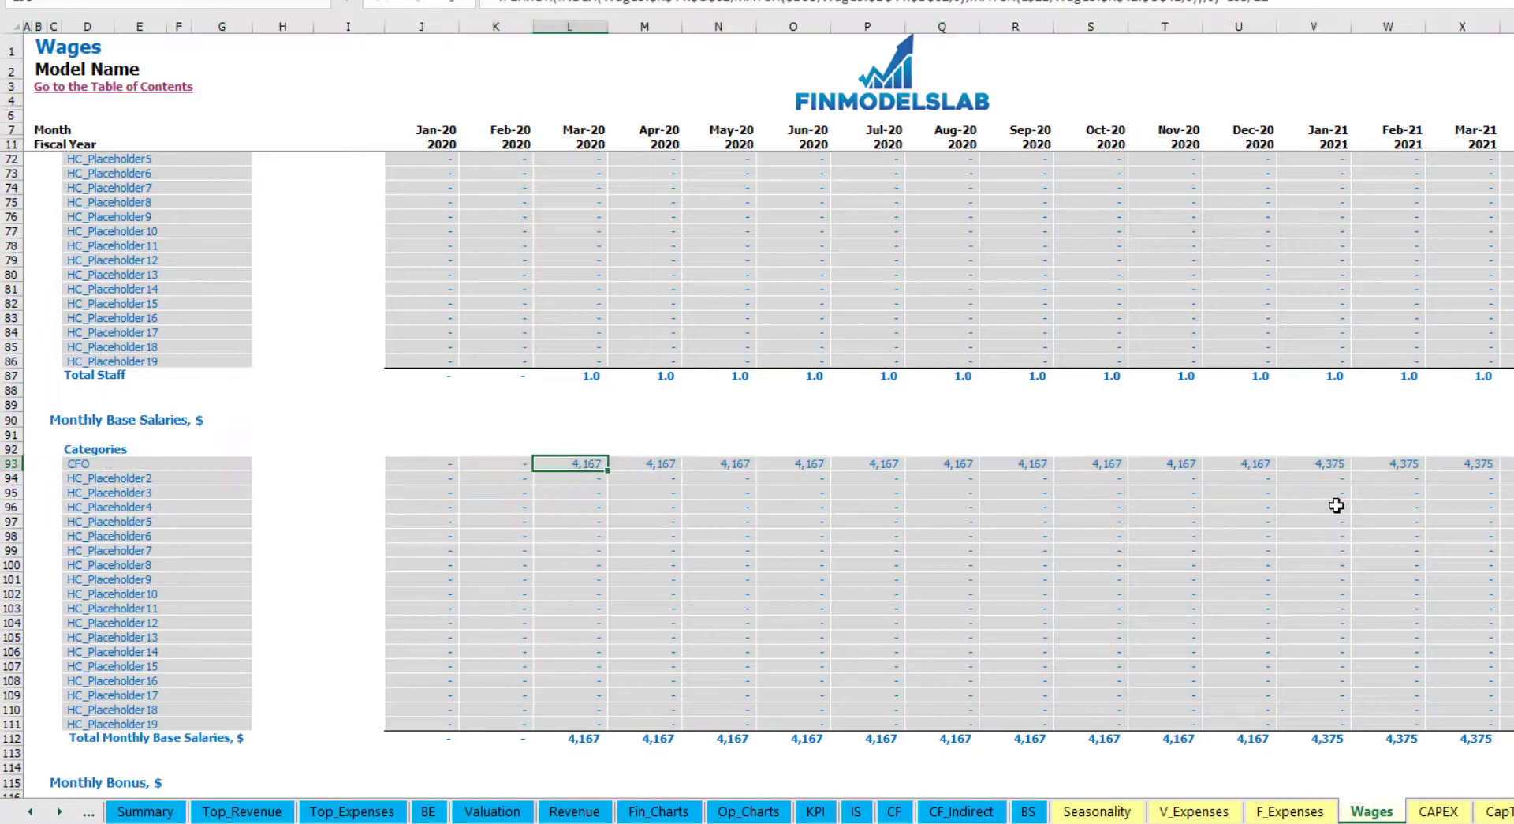
{"action": "scroll", "coordinate": [941, 530], "scroll_direction": "down", "scroll_amount": 7}
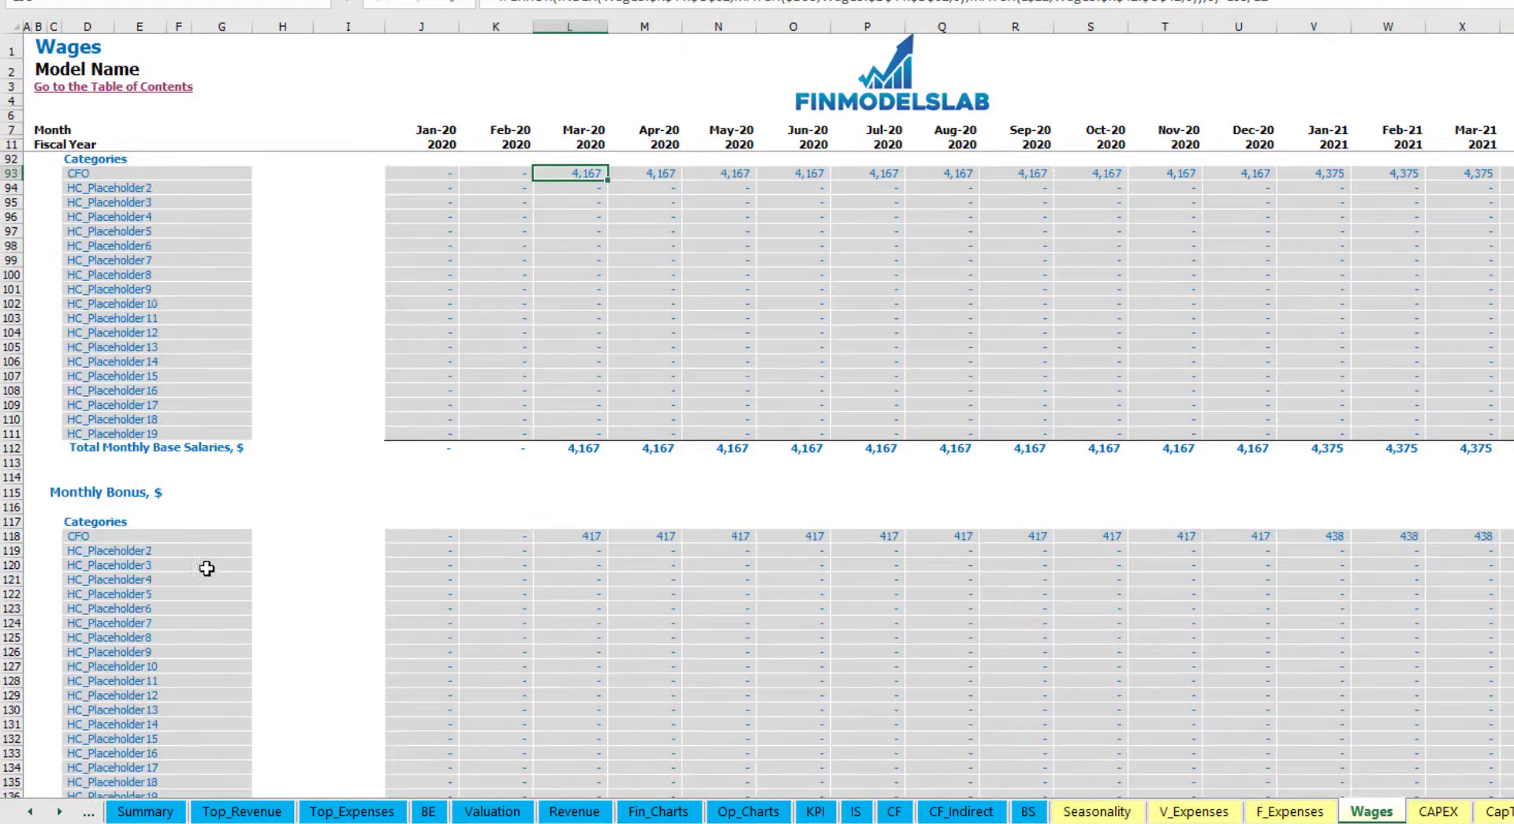
{"action": "left_click", "coordinate": [11, 535]}
{"action": "left_click", "coordinate": [593, 536]}
{"action": "scroll", "coordinate": [76, 563], "scroll_direction": "down", "scroll_amount": 7}
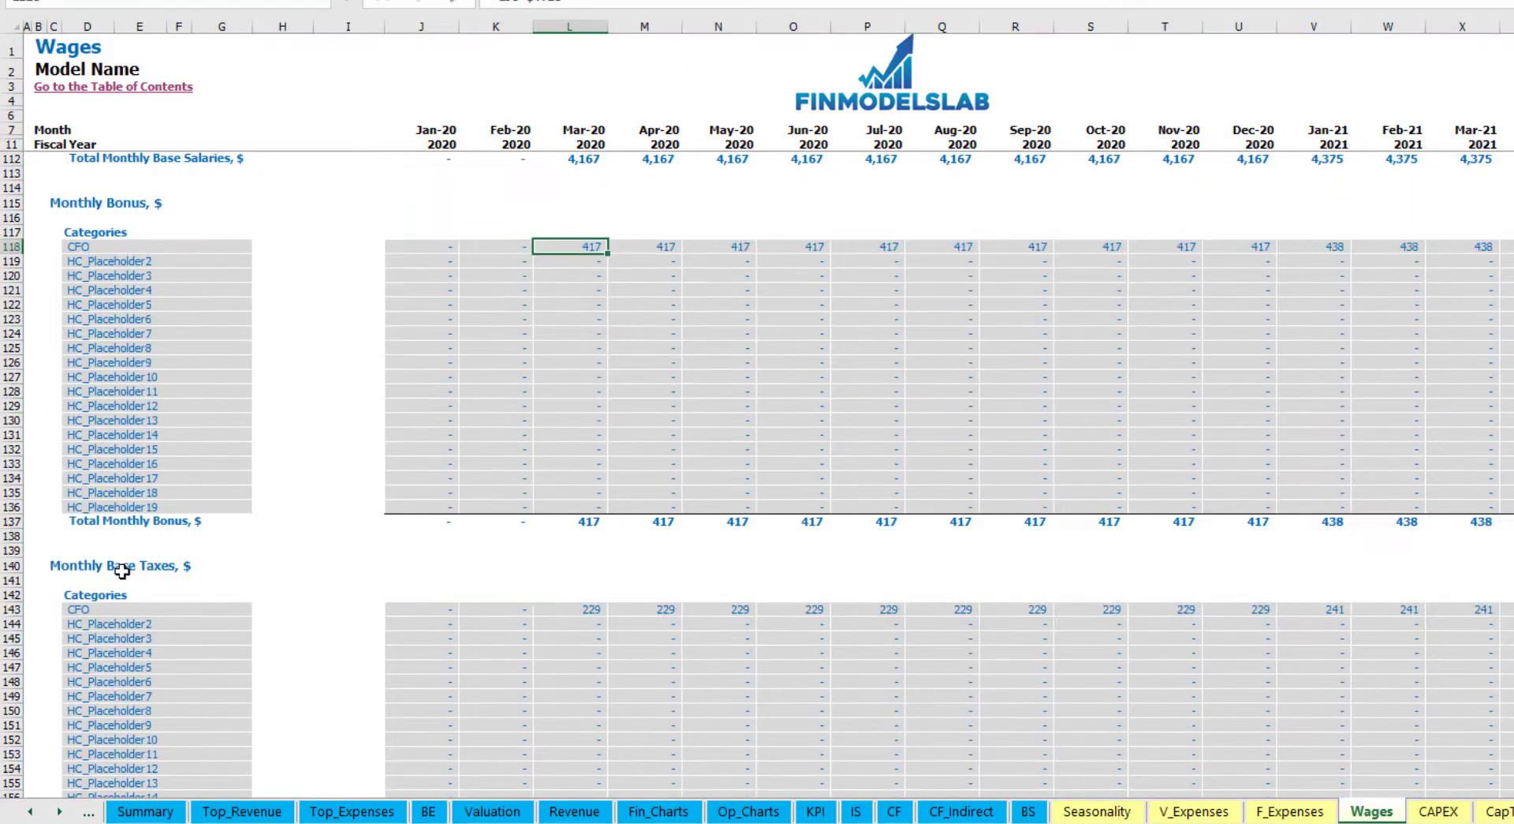
{"action": "left_click", "coordinate": [11, 609]}
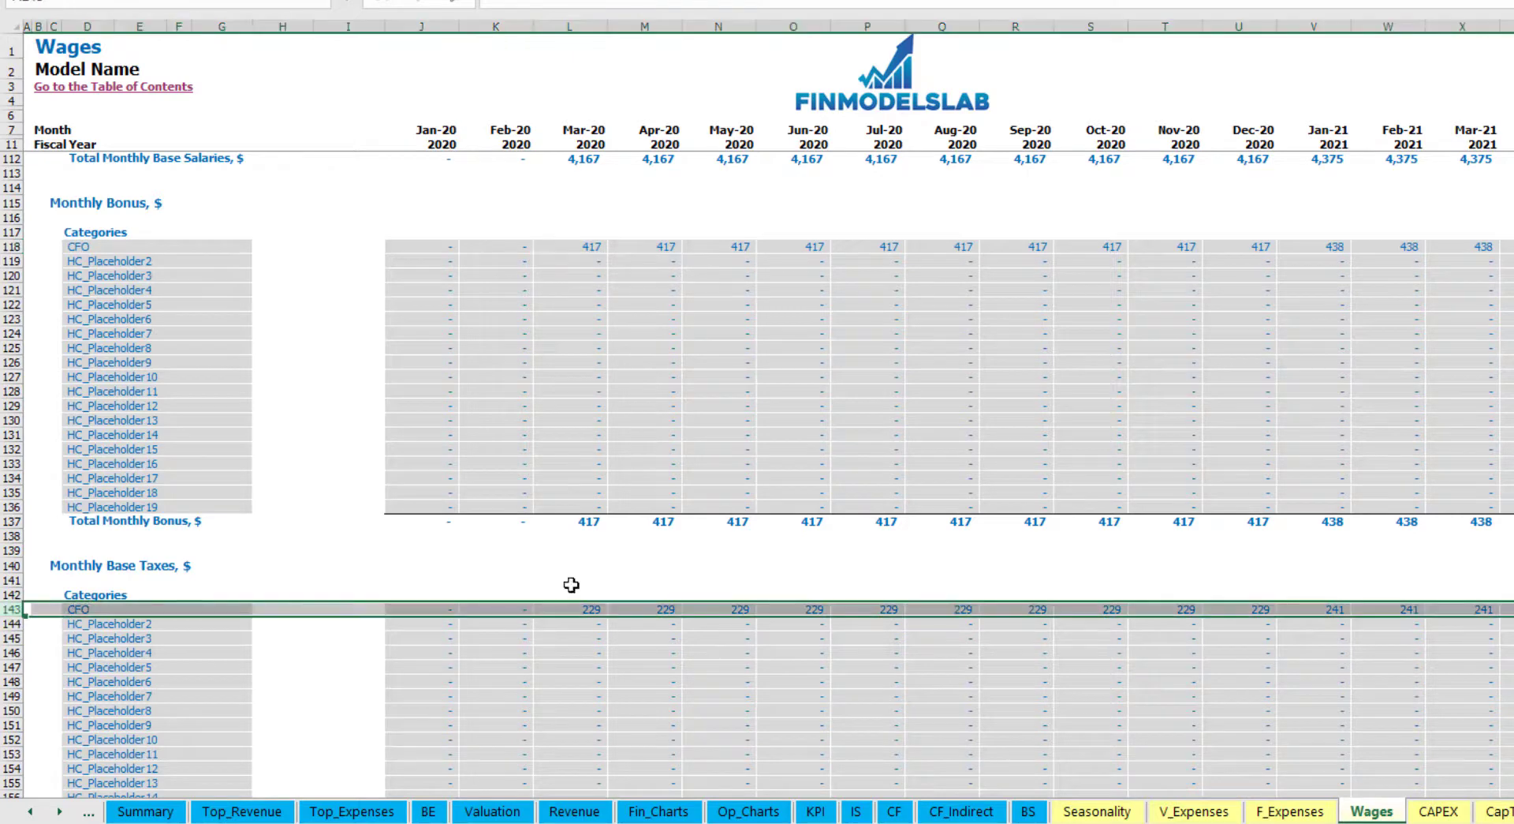
- Rename the second staff position, HC_Placeholder2, as Admin HC in the wage assumptions
{"action": "scroll", "coordinate": [681, 584], "scroll_direction": "up", "scroll_amount": 20}
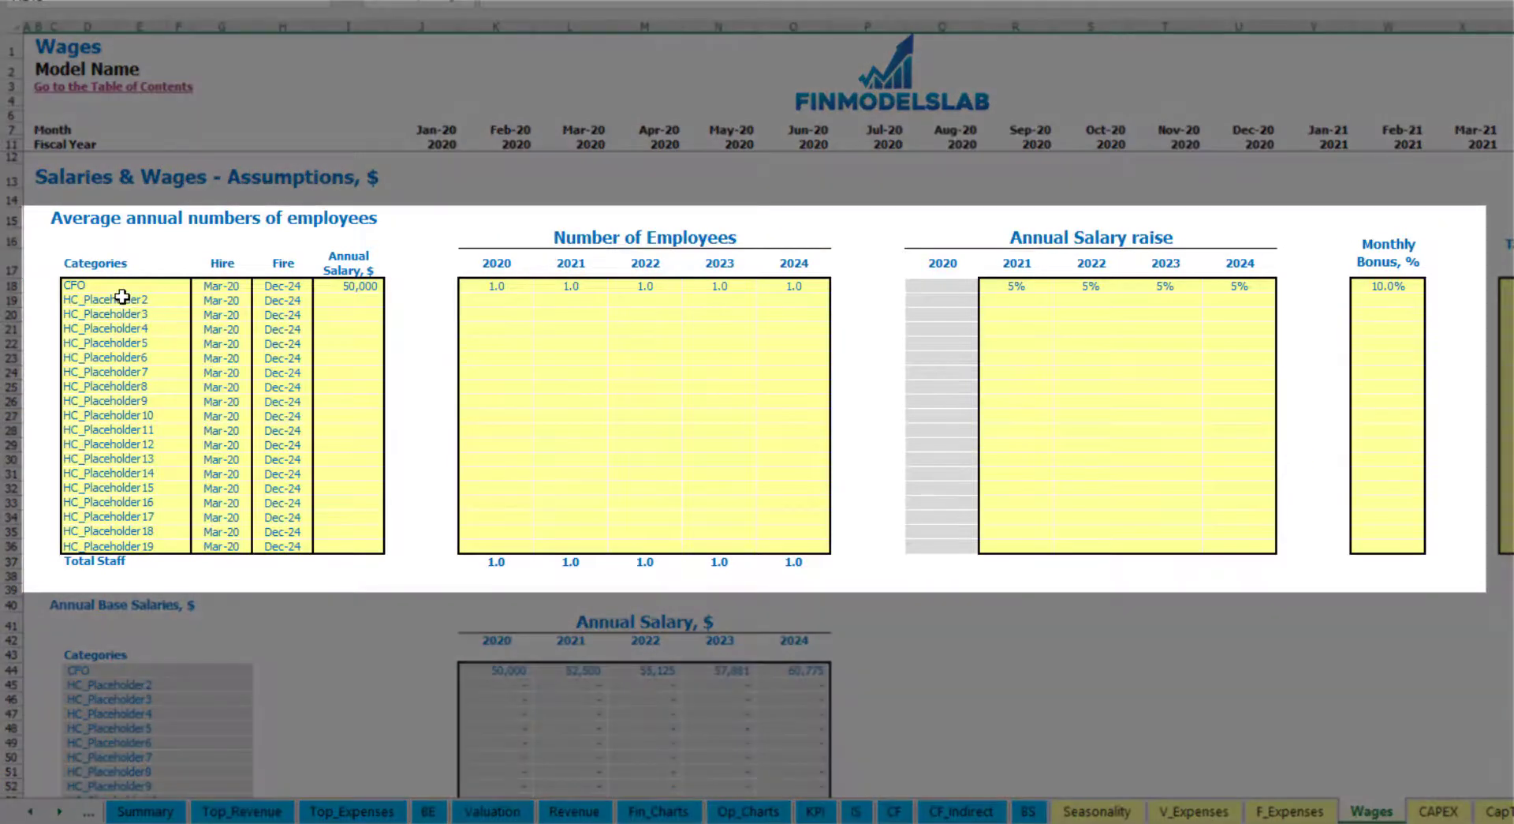
{"action": "left_click", "coordinate": [122, 298]}
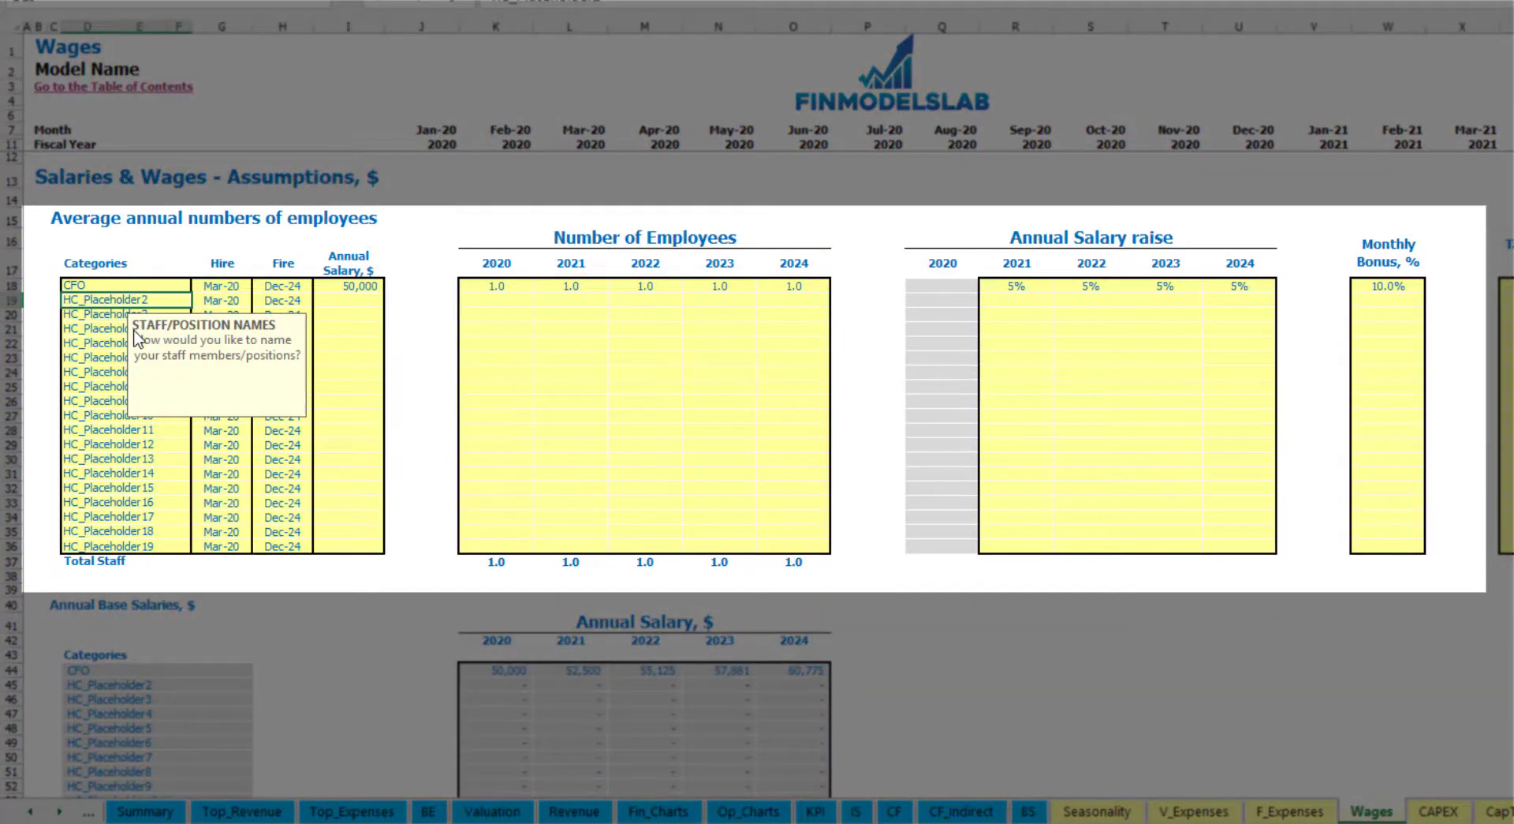
{"action": "type", "text": "Admin HC"}
{"action": "key", "text": "Return"}
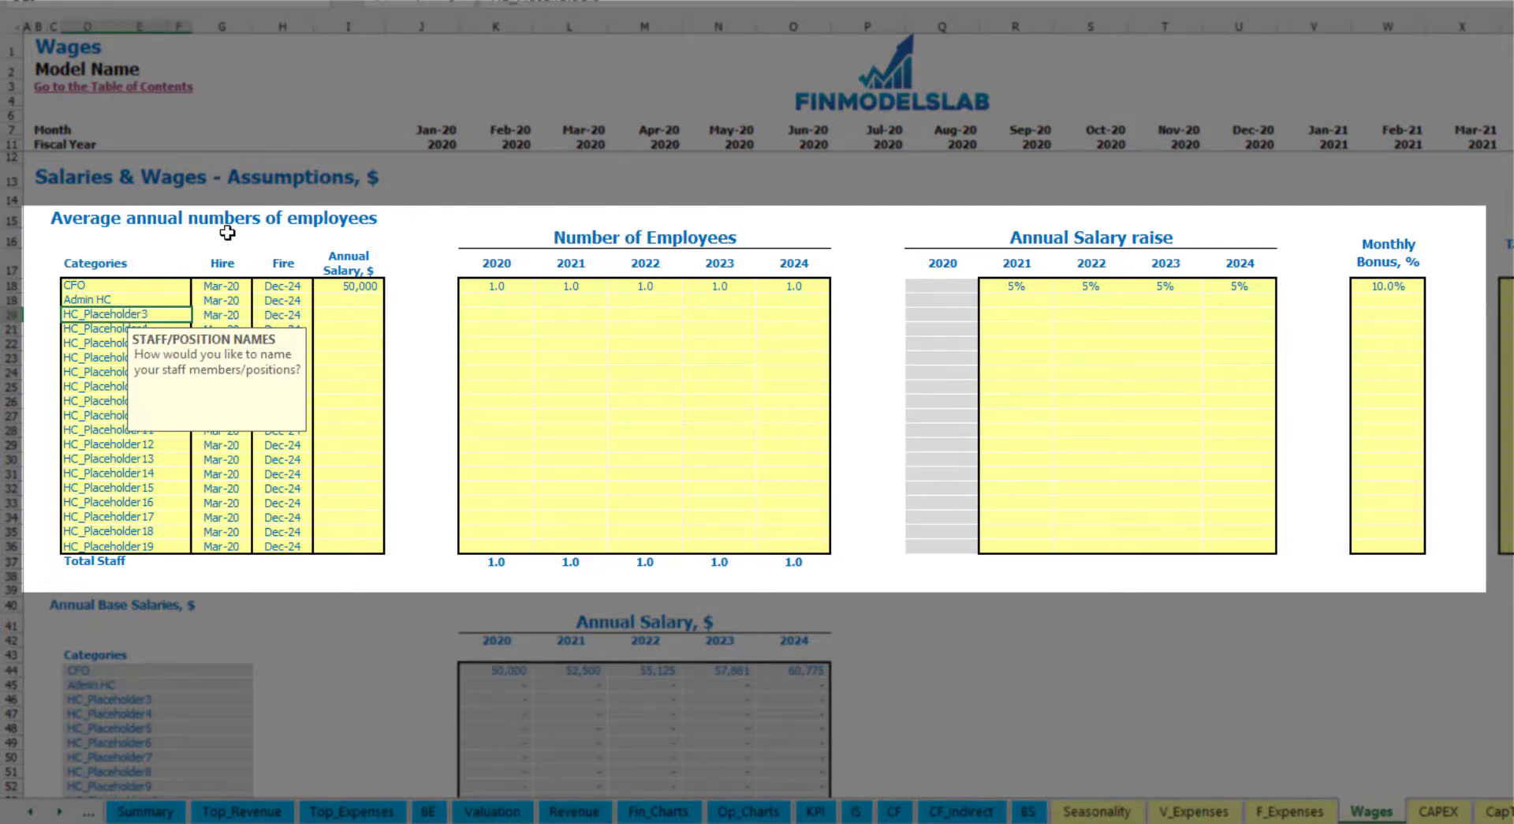
- Set Admin HC's hire date to Apr-20 and its annual salary to 30,000
{"action": "left_click", "coordinate": [223, 300]}
{"action": "left_click", "coordinate": [259, 301]}
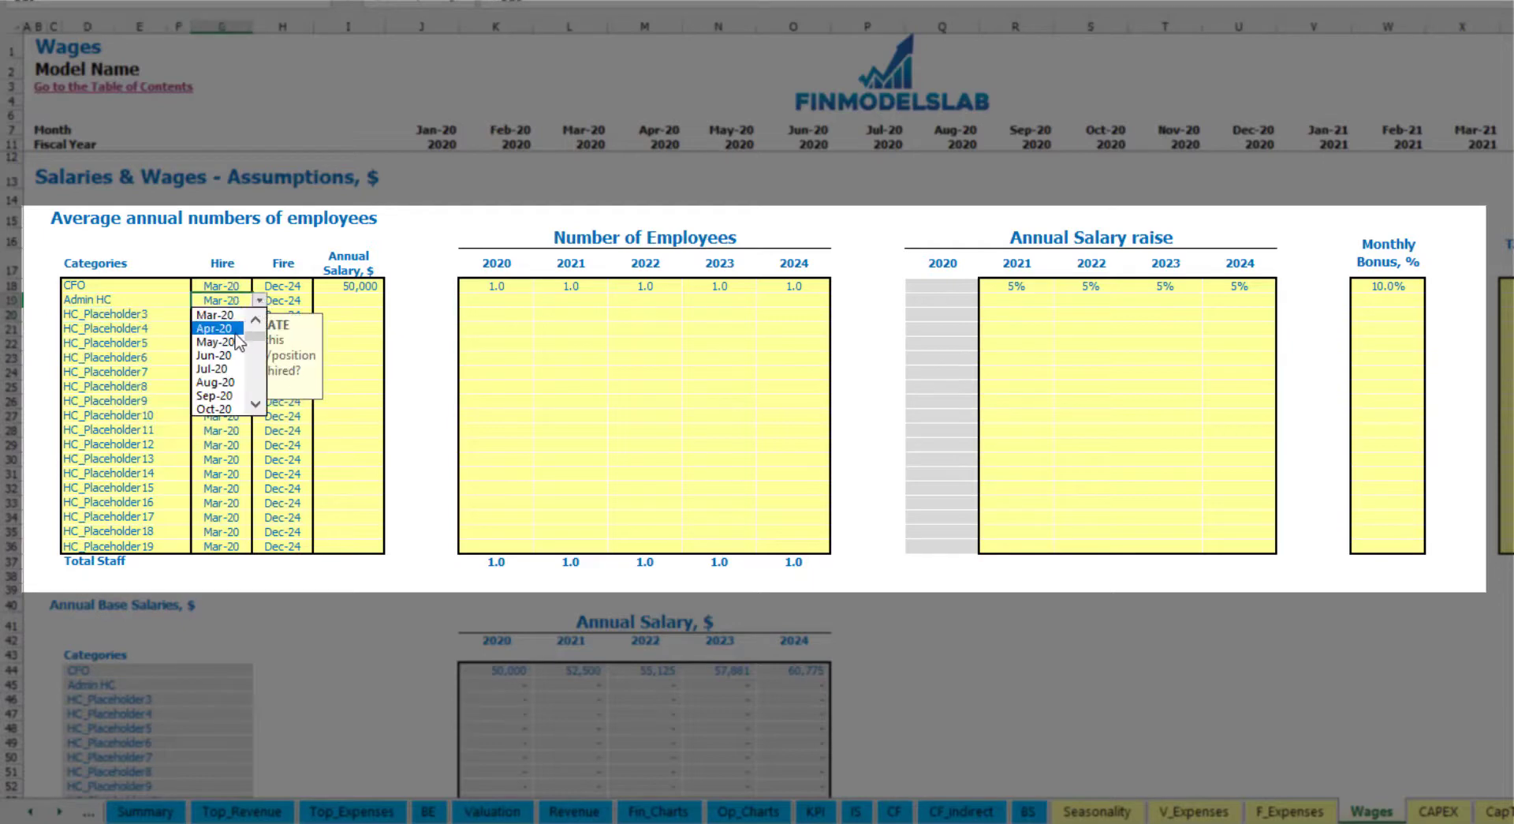
{"action": "left_click", "coordinate": [217, 328]}
{"action": "left_click", "coordinate": [298, 302]}
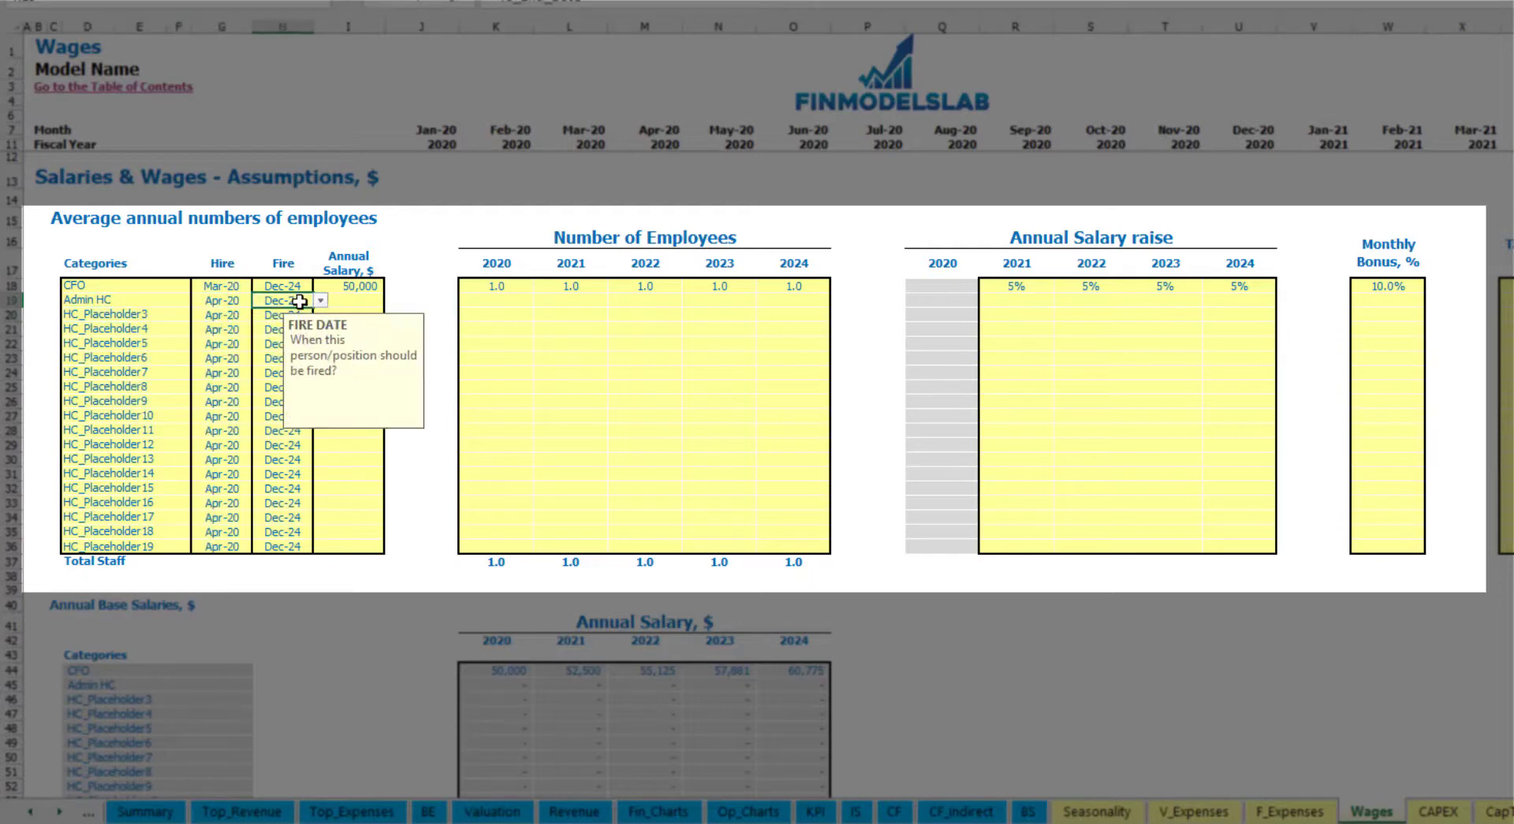
{"action": "left_click", "coordinate": [344, 298]}
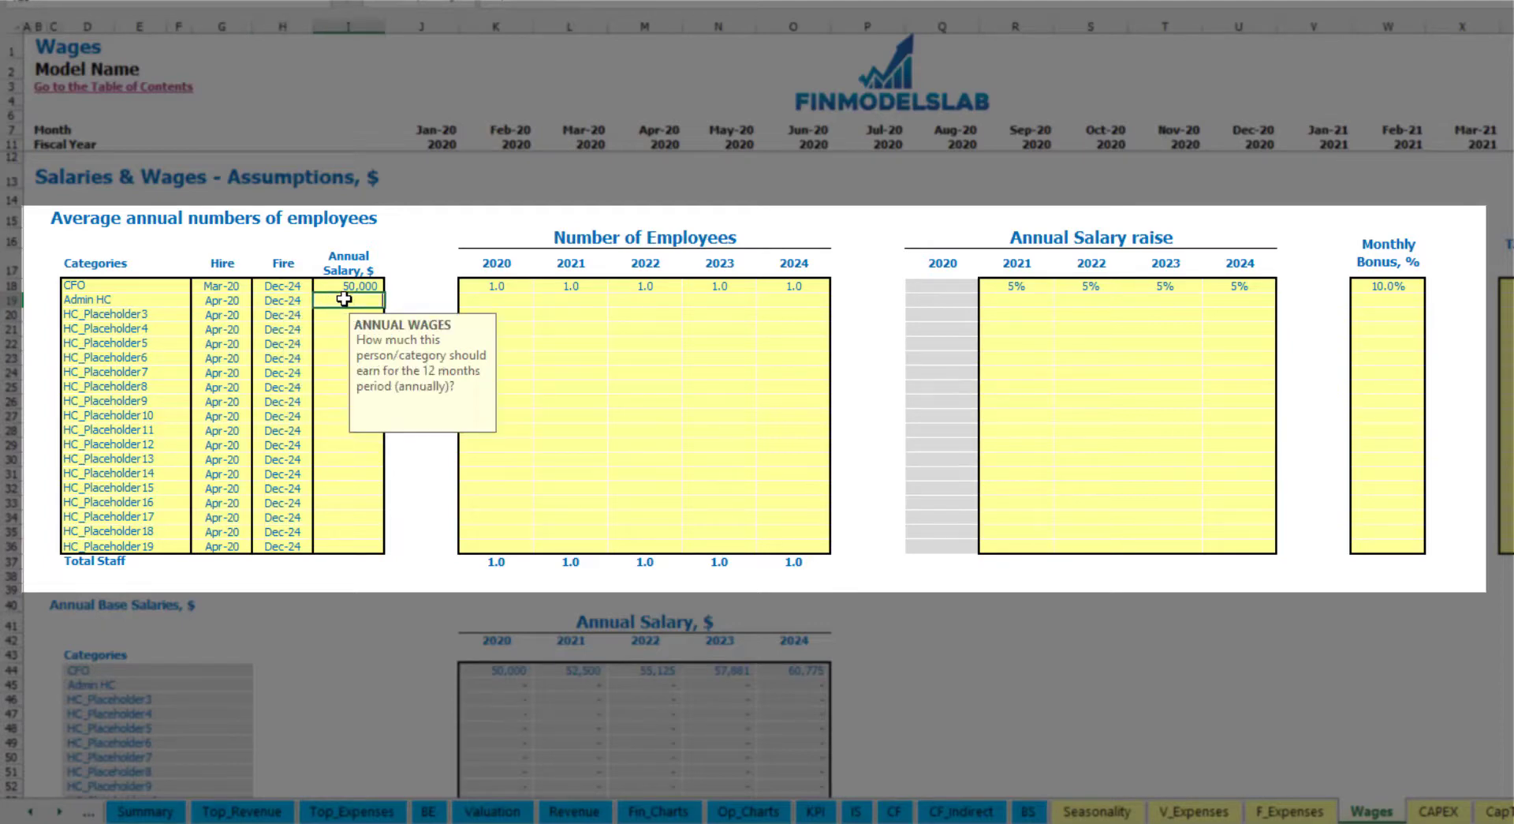
{"action": "type", "text": "30000"}
{"action": "key", "text": "Return"}
- Enter Admin HC's number of employees as 2, 4, 6, 8 and 10 for 2020 through 2024
{"action": "left_click", "coordinate": [510, 299]}
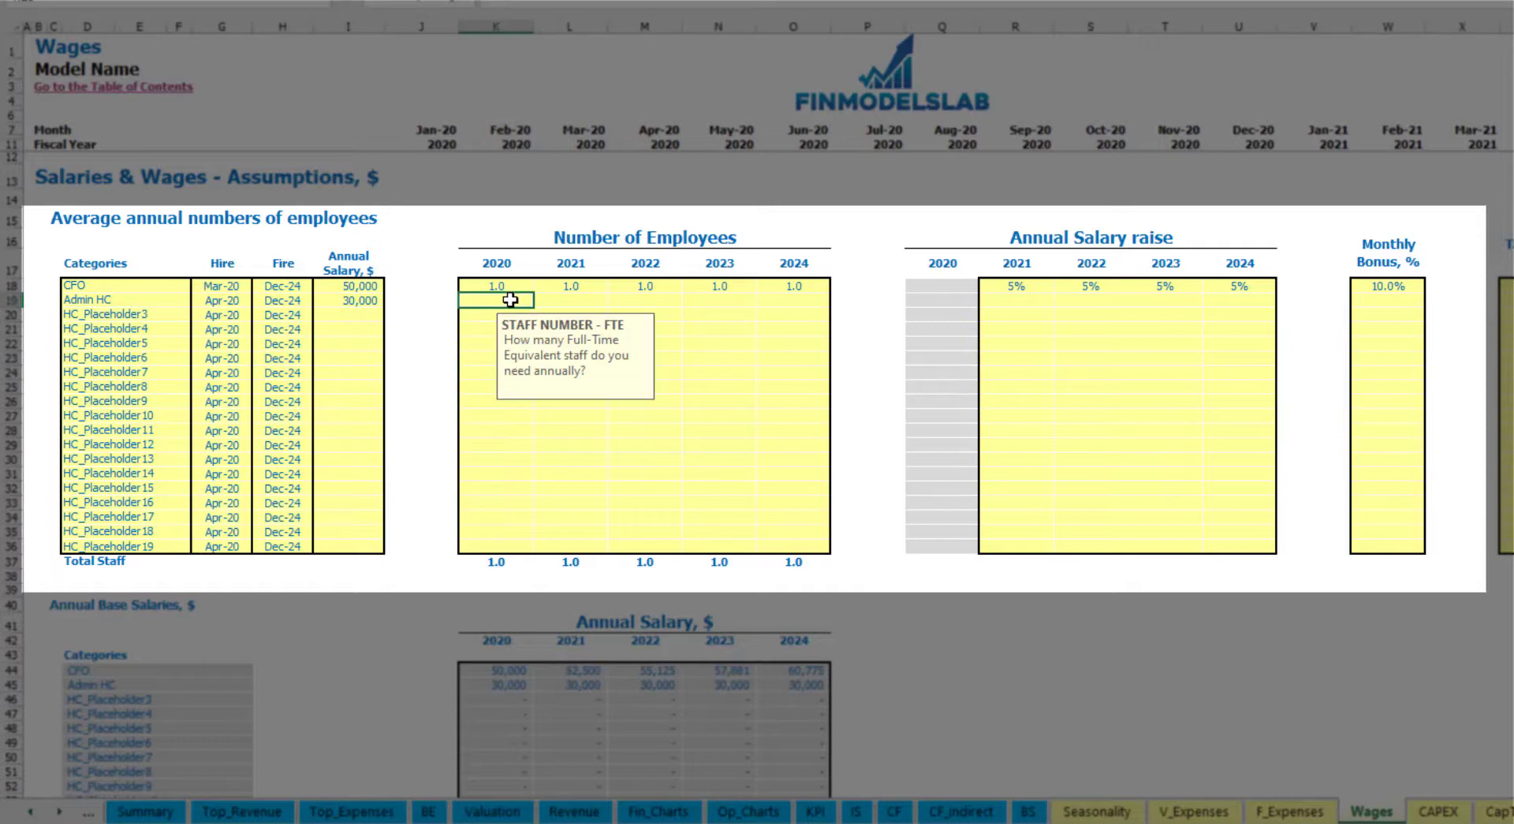
{"action": "type", "text": "2"}
{"action": "key", "text": "Tab"}
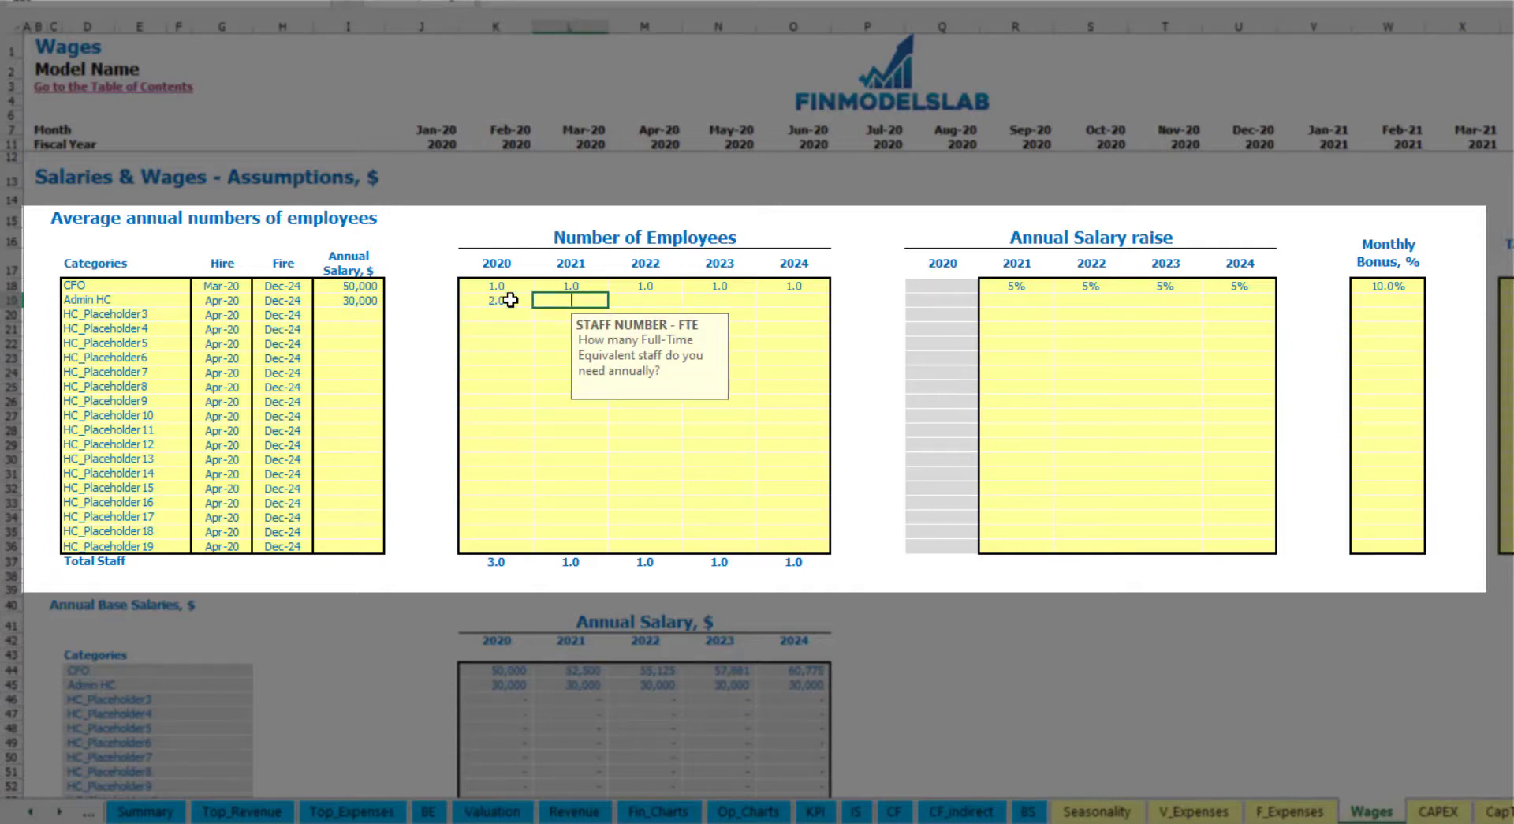
{"action": "type", "text": "4"}
{"action": "key", "text": "Tab"}
{"action": "type", "text": "6"}
{"action": "key", "text": "Tab"}
{"action": "type", "text": "8"}
{"action": "key", "text": "Tab"}
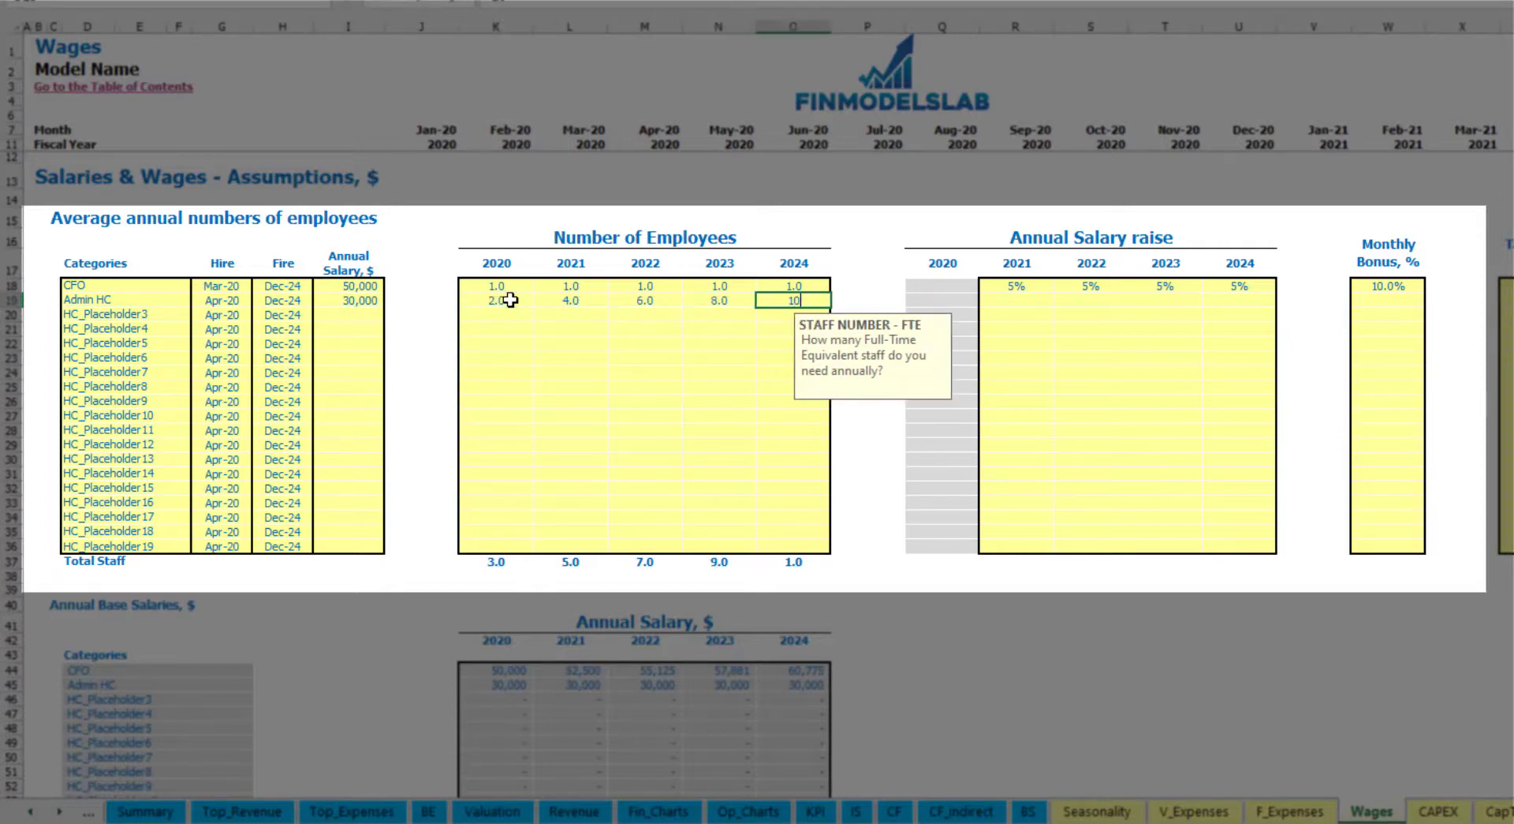
{"action": "type", "text": "10"}
{"action": "key", "text": "Tab"}
- Set Admin HC's annual salary raise to 3% for 2021 and copy it to 2022 through 2024
{"action": "left_click", "coordinate": [1012, 300]}
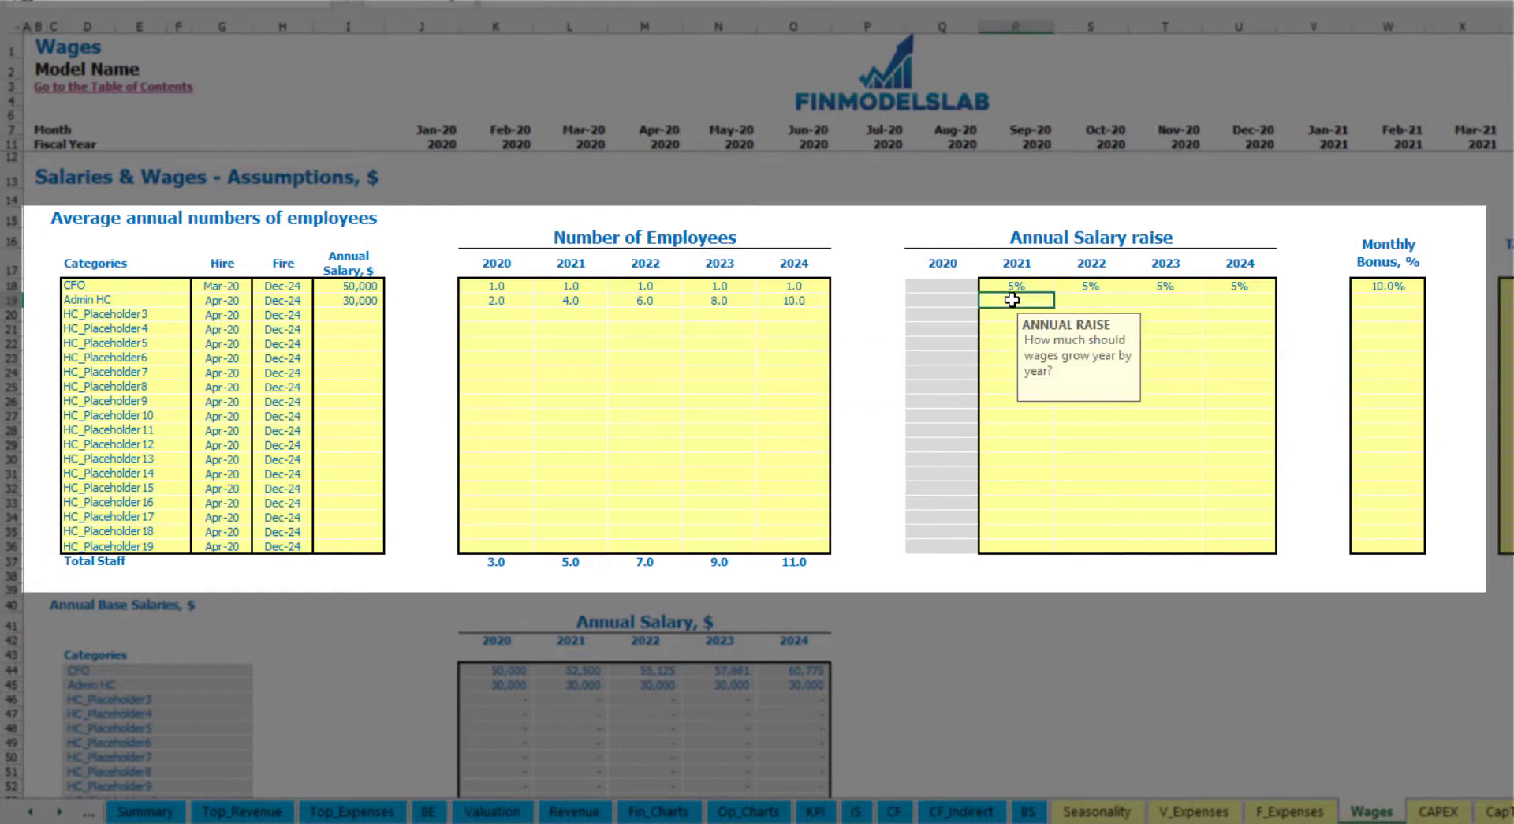
{"action": "key", "text": "ctrl+c"}
{"action": "key", "text": "Right"}
{"action": "key", "text": "shift+Right"}
{"action": "key", "text": "shift+Right"}
{"action": "key", "text": "ctrl+v"}
- Set Admin HC's monthly bonus to 5%
{"action": "left_click", "coordinate": [1411, 305]}
{"action": "type", "text": "5%"}
{"action": "key", "text": "Return"}
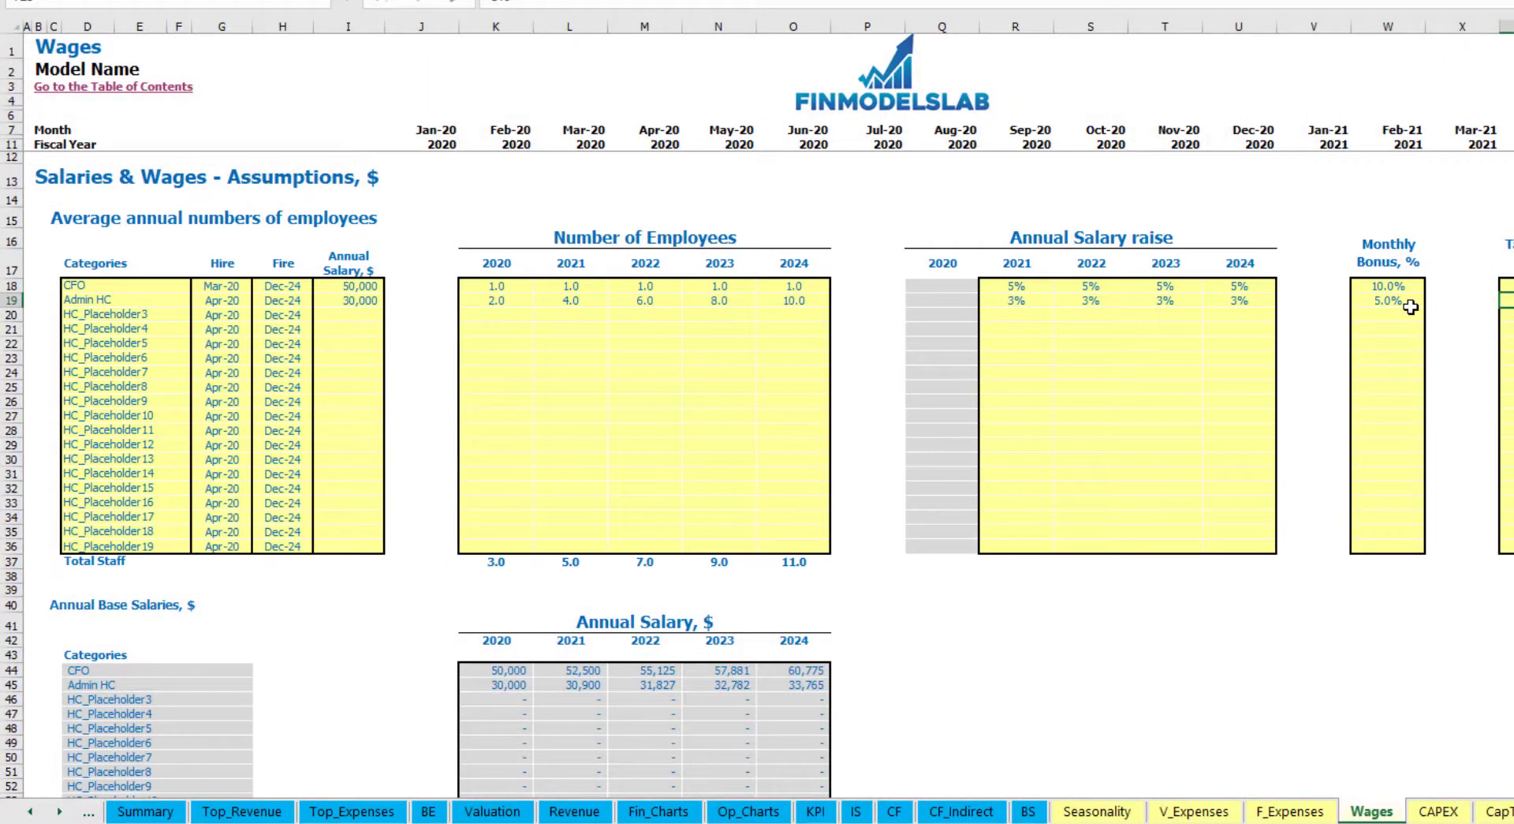
- Examine Admin HC's monthly headcount from 2020 to 2024 in the Total Staff Numbers section
{"action": "scroll", "coordinate": [628, 473], "scroll_direction": "down", "scroll_amount": 5}
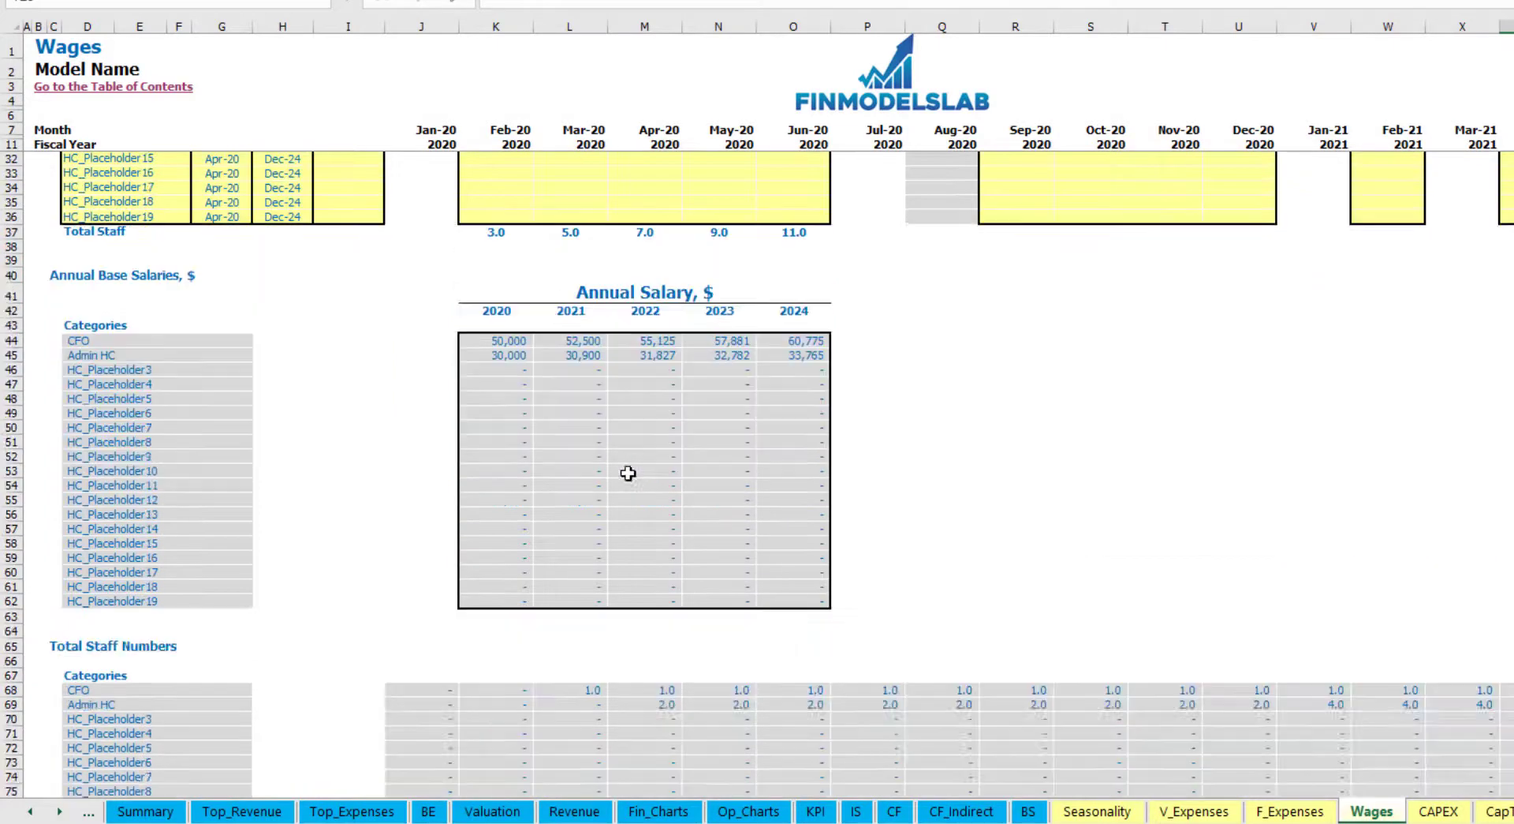
{"action": "scroll", "coordinate": [627, 473], "scroll_direction": "down", "scroll_amount": 7}
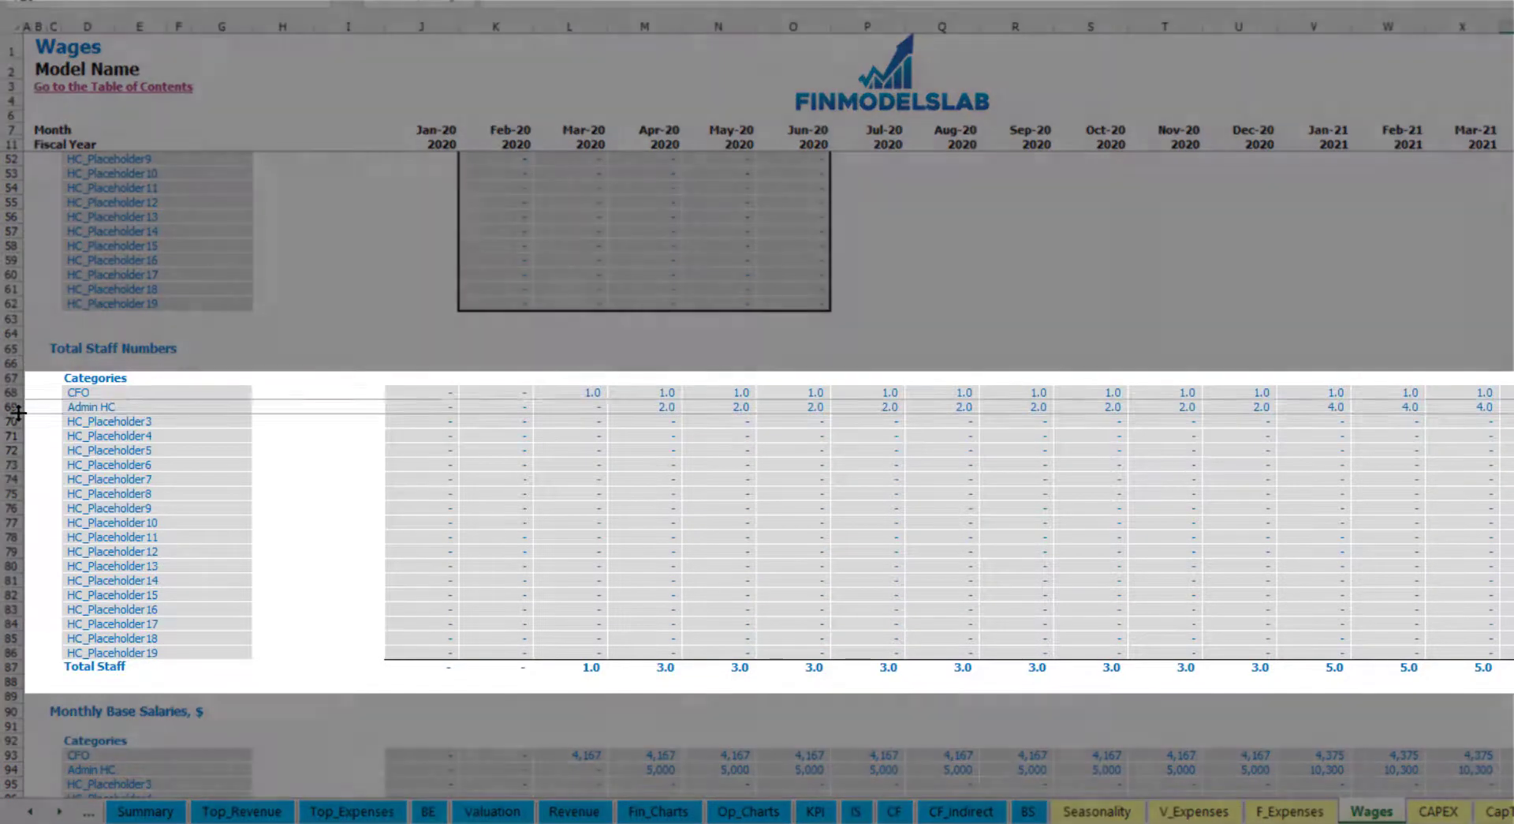
{"action": "left_click", "coordinate": [19, 408]}
{"action": "left_click", "coordinate": [660, 407]}
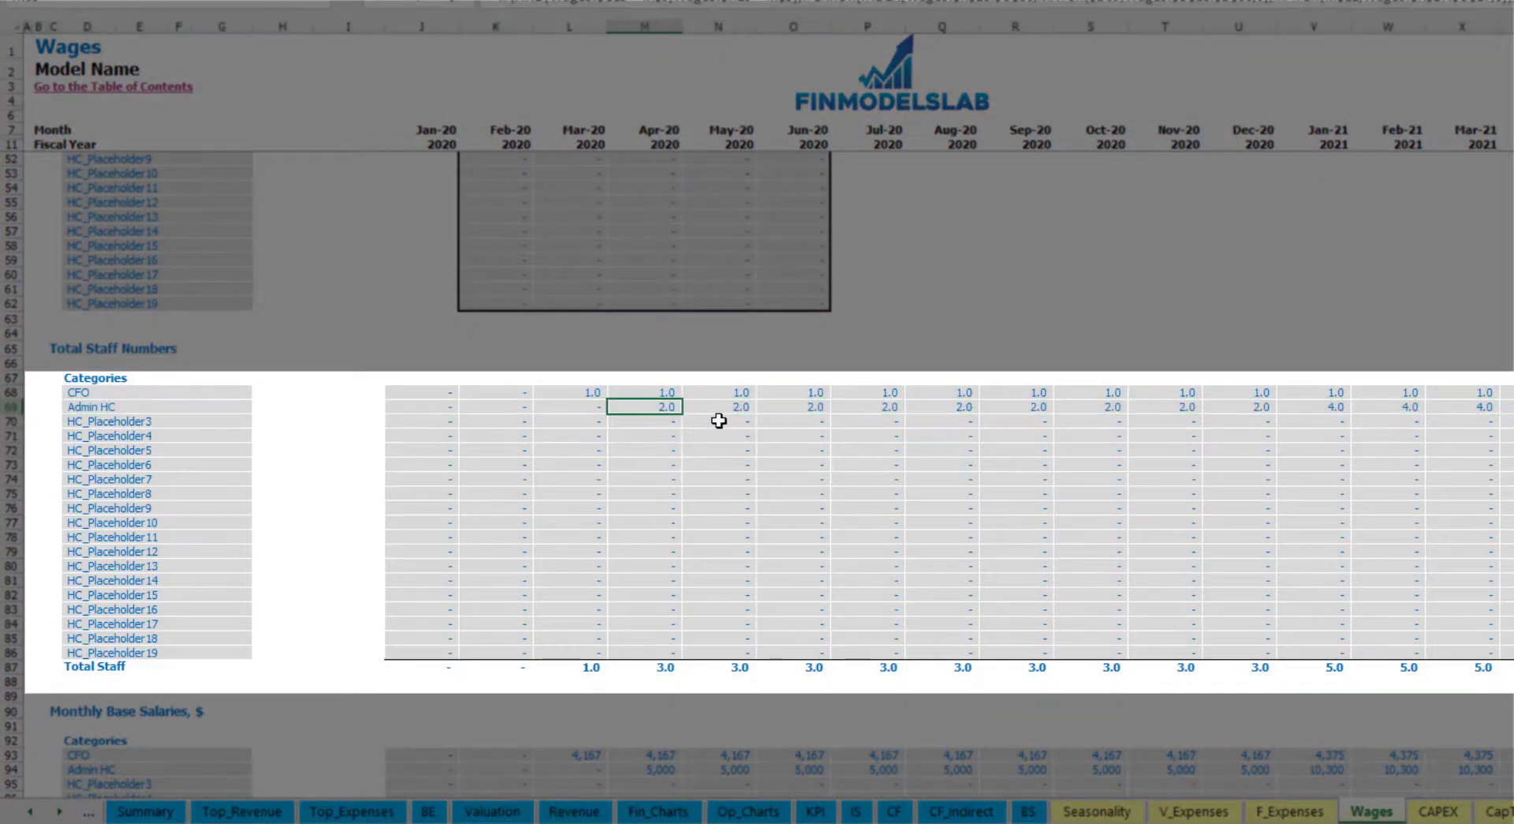
{"action": "left_click_drag", "start_coordinate": [666, 406], "coordinate": [1254, 407]}
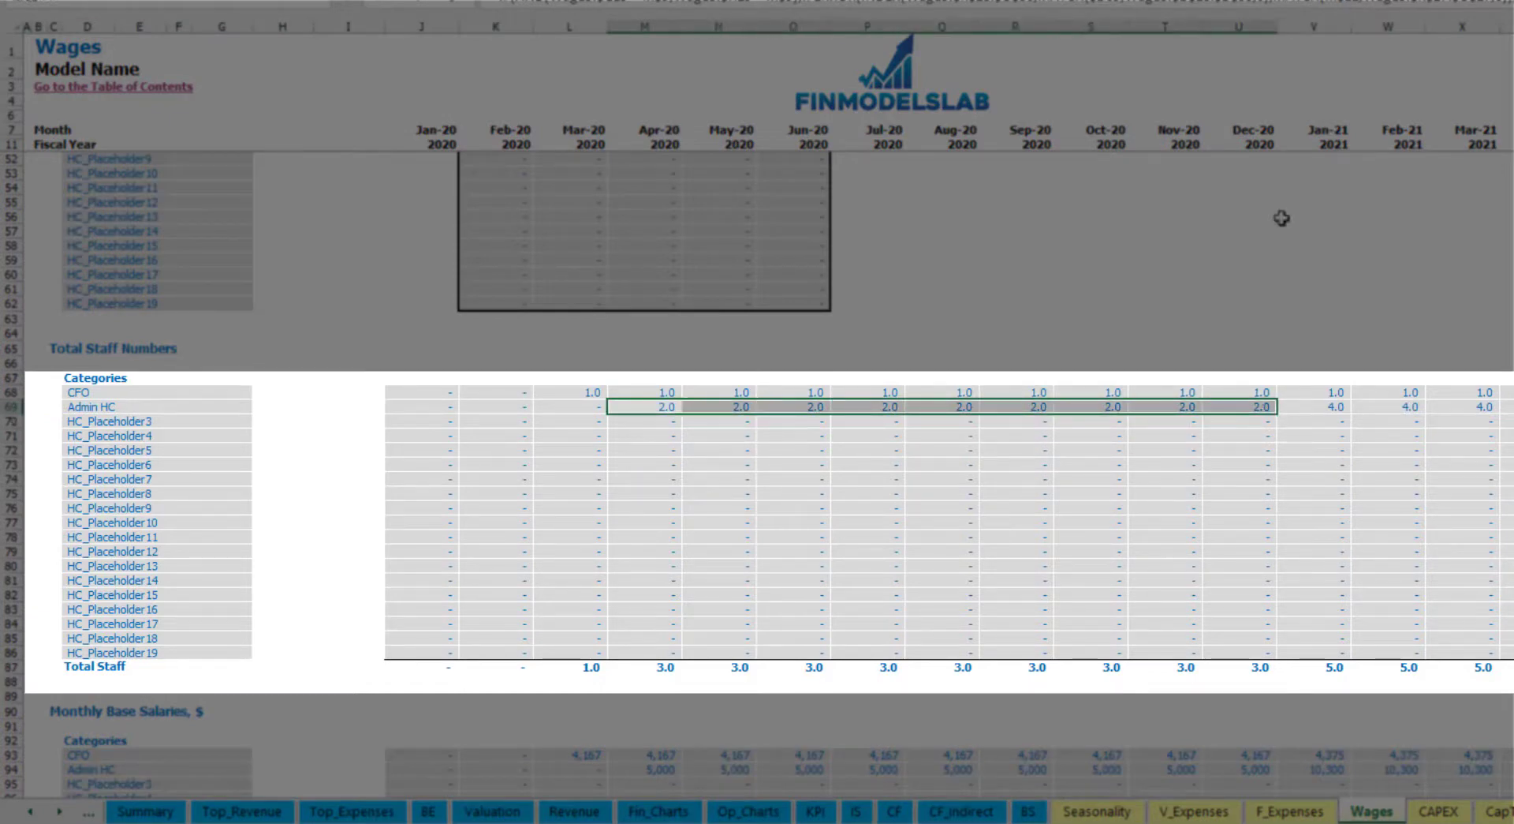
{"action": "left_click", "coordinate": [1341, 407]}
{"action": "left_click_drag", "start_coordinate": [1340, 407], "coordinate": [829, 406]}
{"action": "scroll", "coordinate": [828, 406], "scroll_direction": "right", "scroll_amount": 10}
{"action": "scroll", "coordinate": [757, 407], "scroll_direction": "right", "scroll_amount": 1}
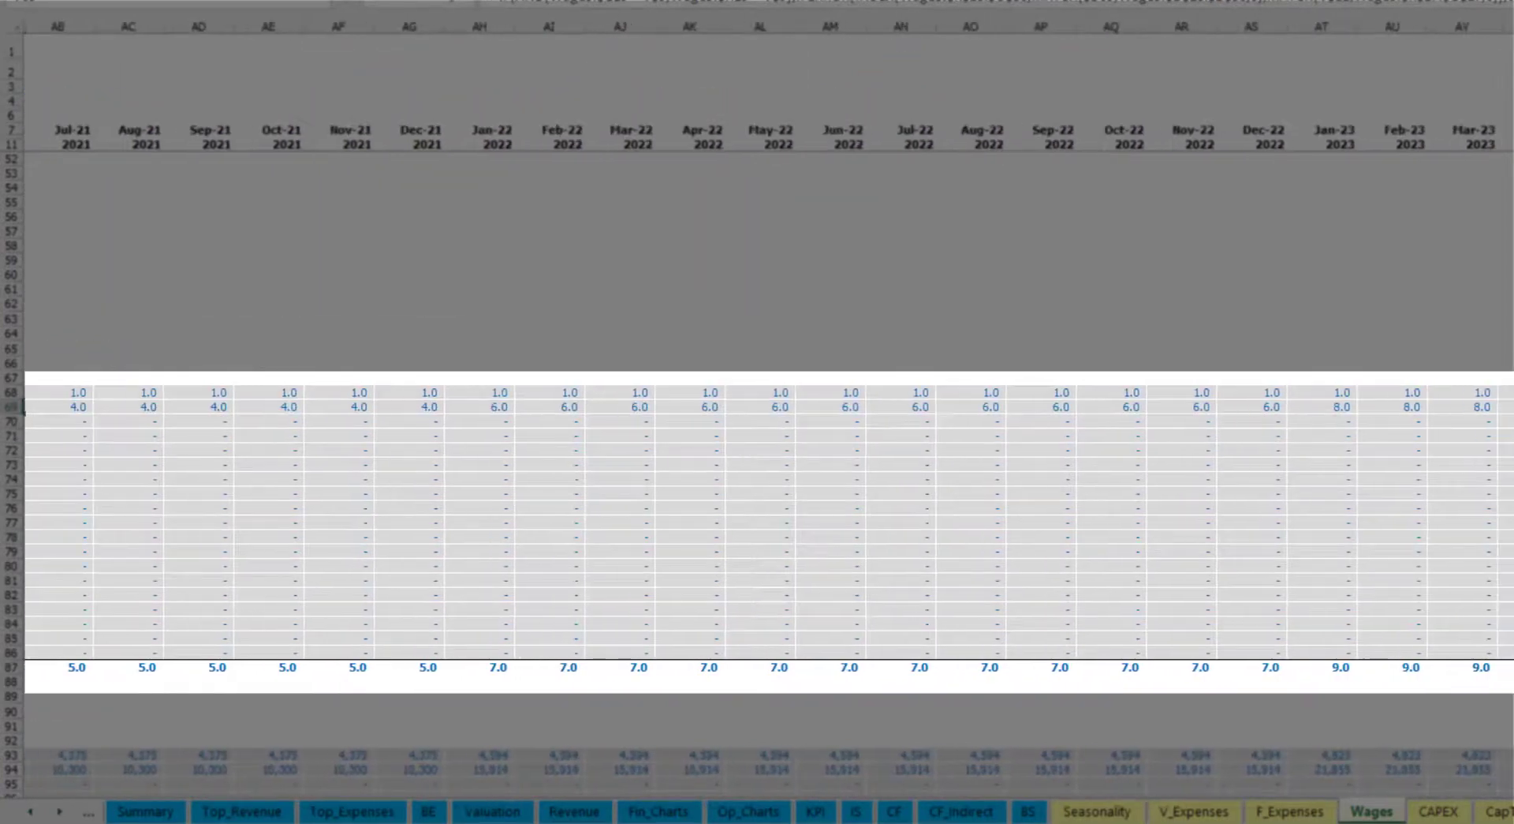
{"action": "left_click", "coordinate": [1505, 407]}
{"action": "scroll", "coordinate": [1365, 404], "scroll_direction": "right", "scroll_amount": 5}
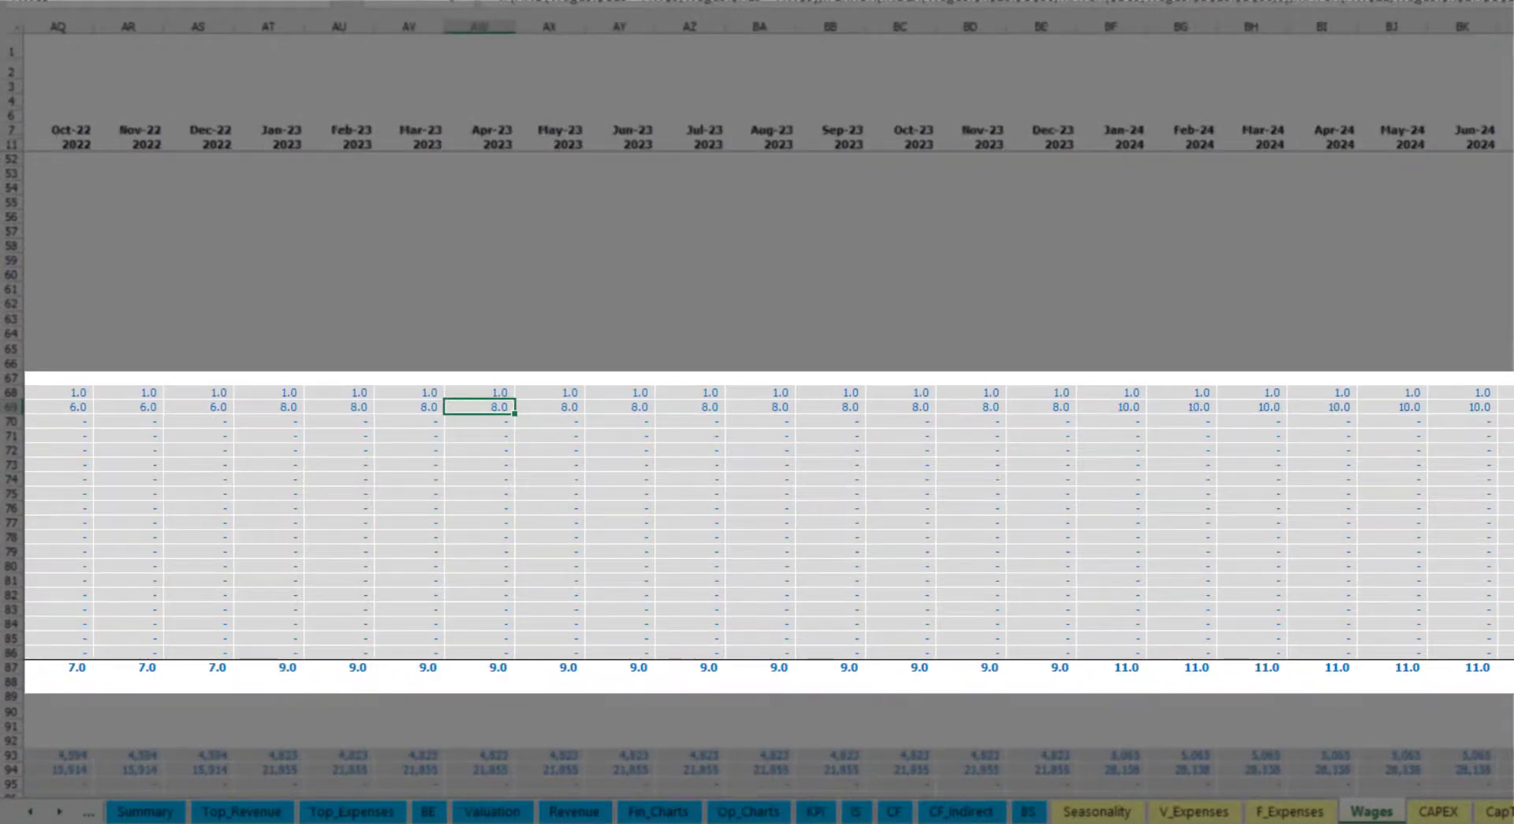
{"action": "key", "text": "Home"}
- Compare Admin HC's monthly base salaries with its headcount, and review its monthly bonus and base tax rows
{"action": "scroll", "coordinate": [13, 615], "scroll_direction": "down", "scroll_amount": 3}
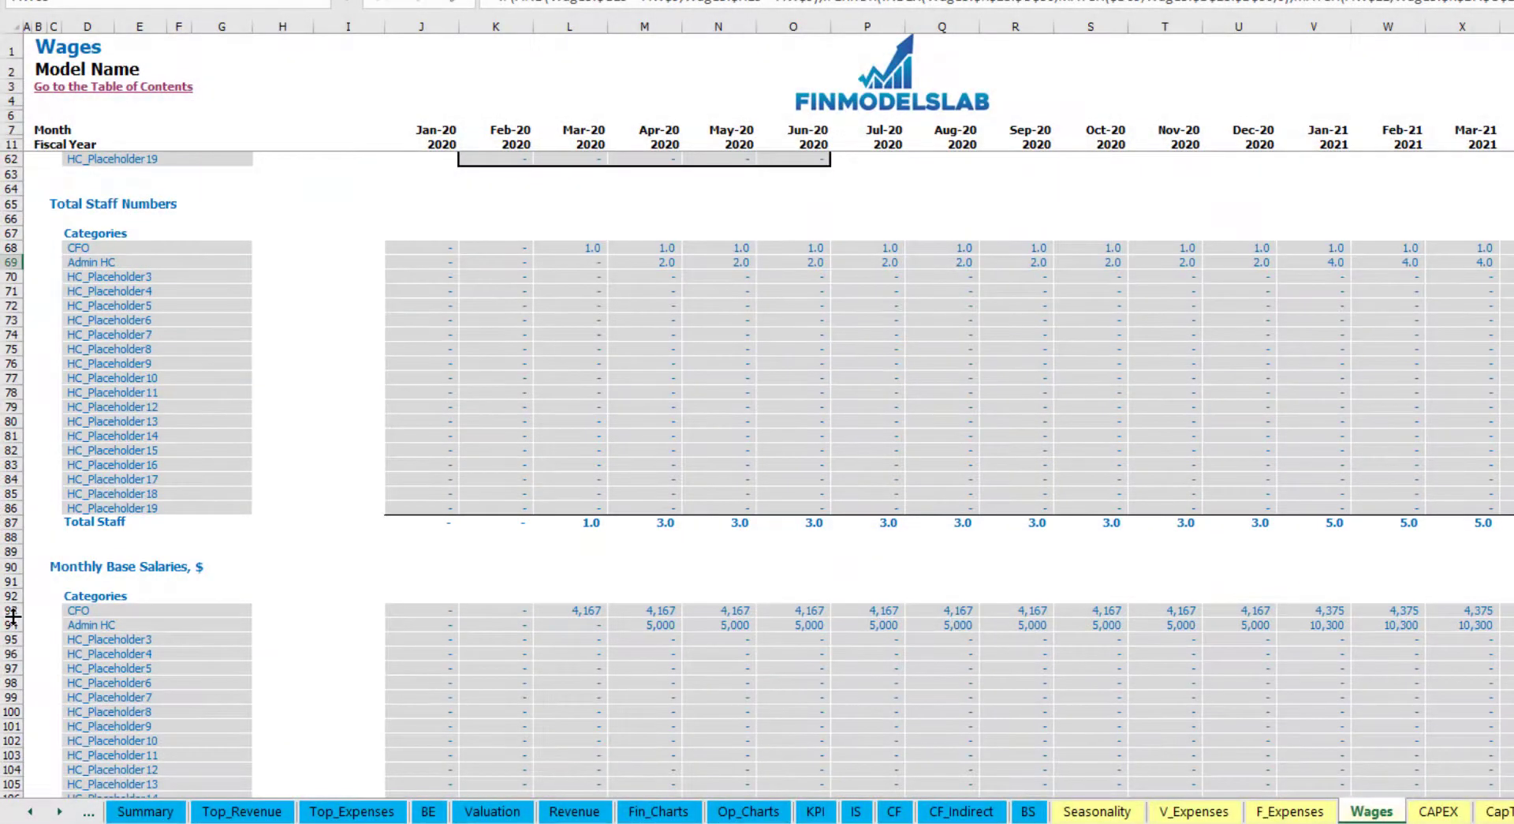
{"action": "left_click", "coordinate": [12, 624]}
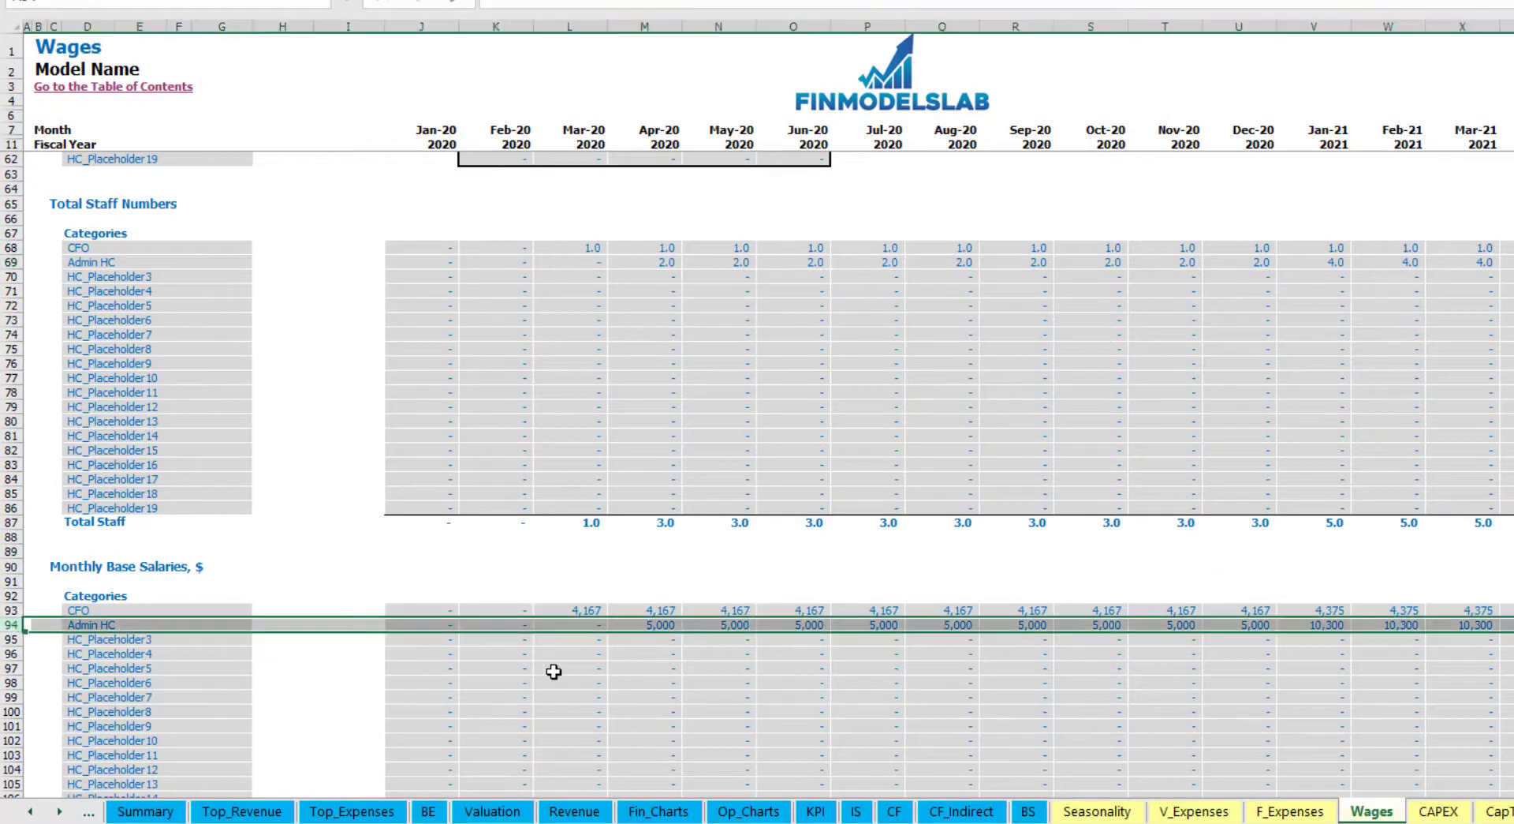
{"action": "left_click", "coordinate": [651, 625]}
{"action": "left_click", "coordinate": [658, 261]}
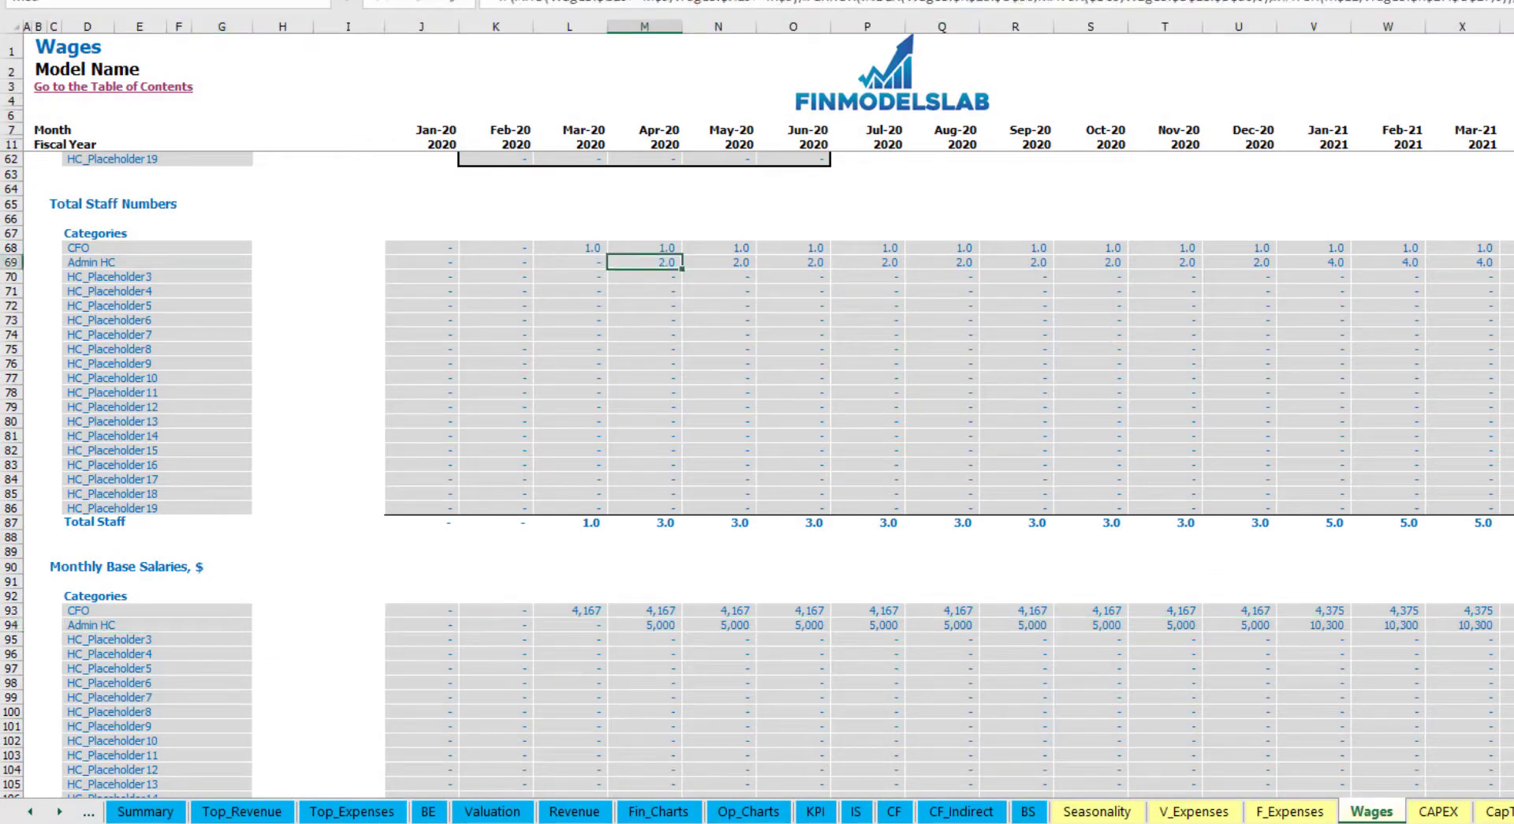
{"action": "key", "text": "Left"}
{"action": "left_click", "coordinate": [743, 624]}
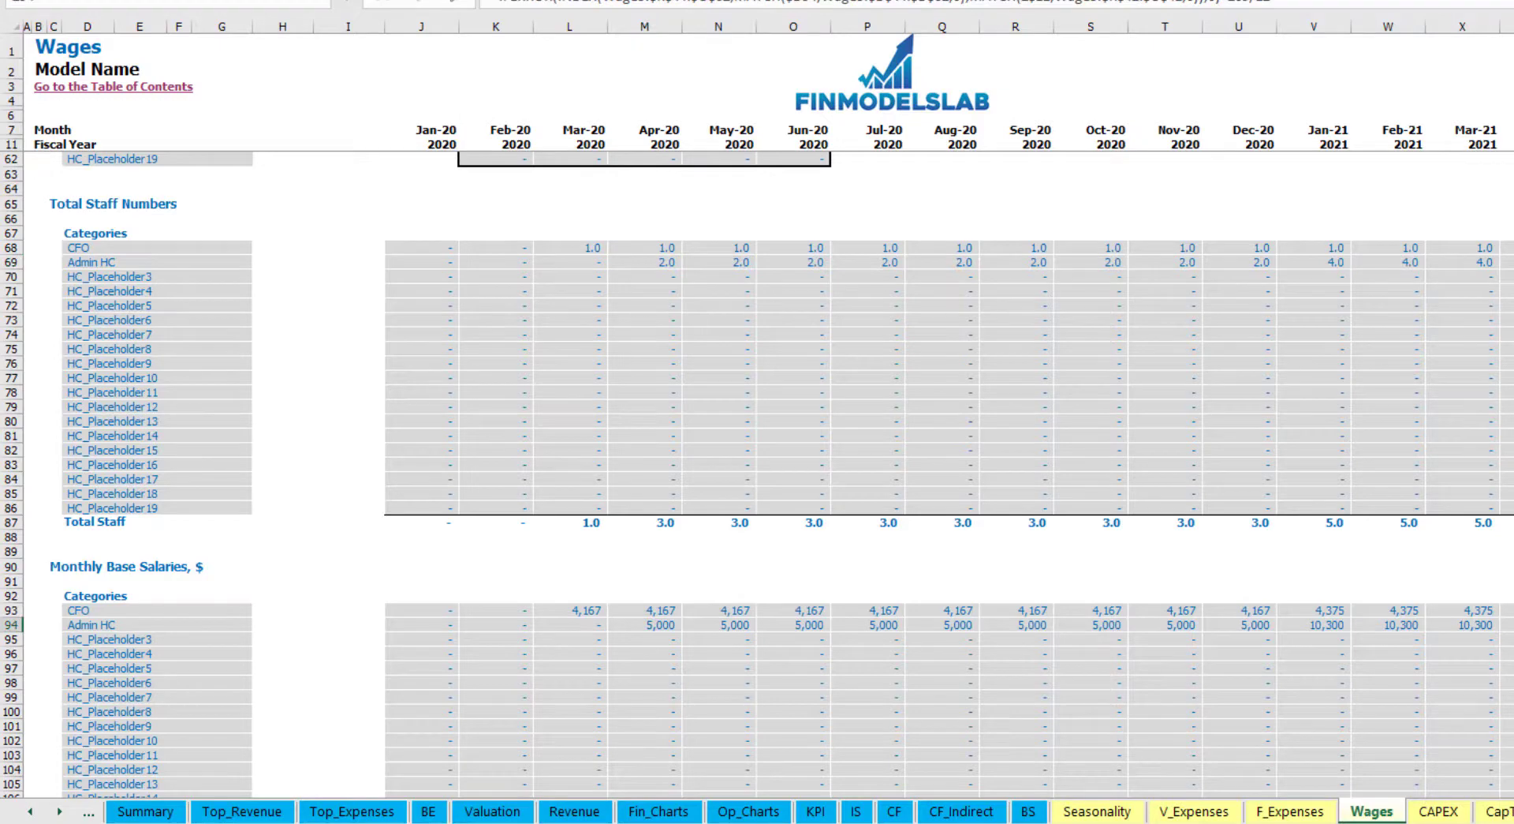
{"action": "scroll", "coordinate": [761, 652], "scroll_direction": "down", "scroll_amount": 10}
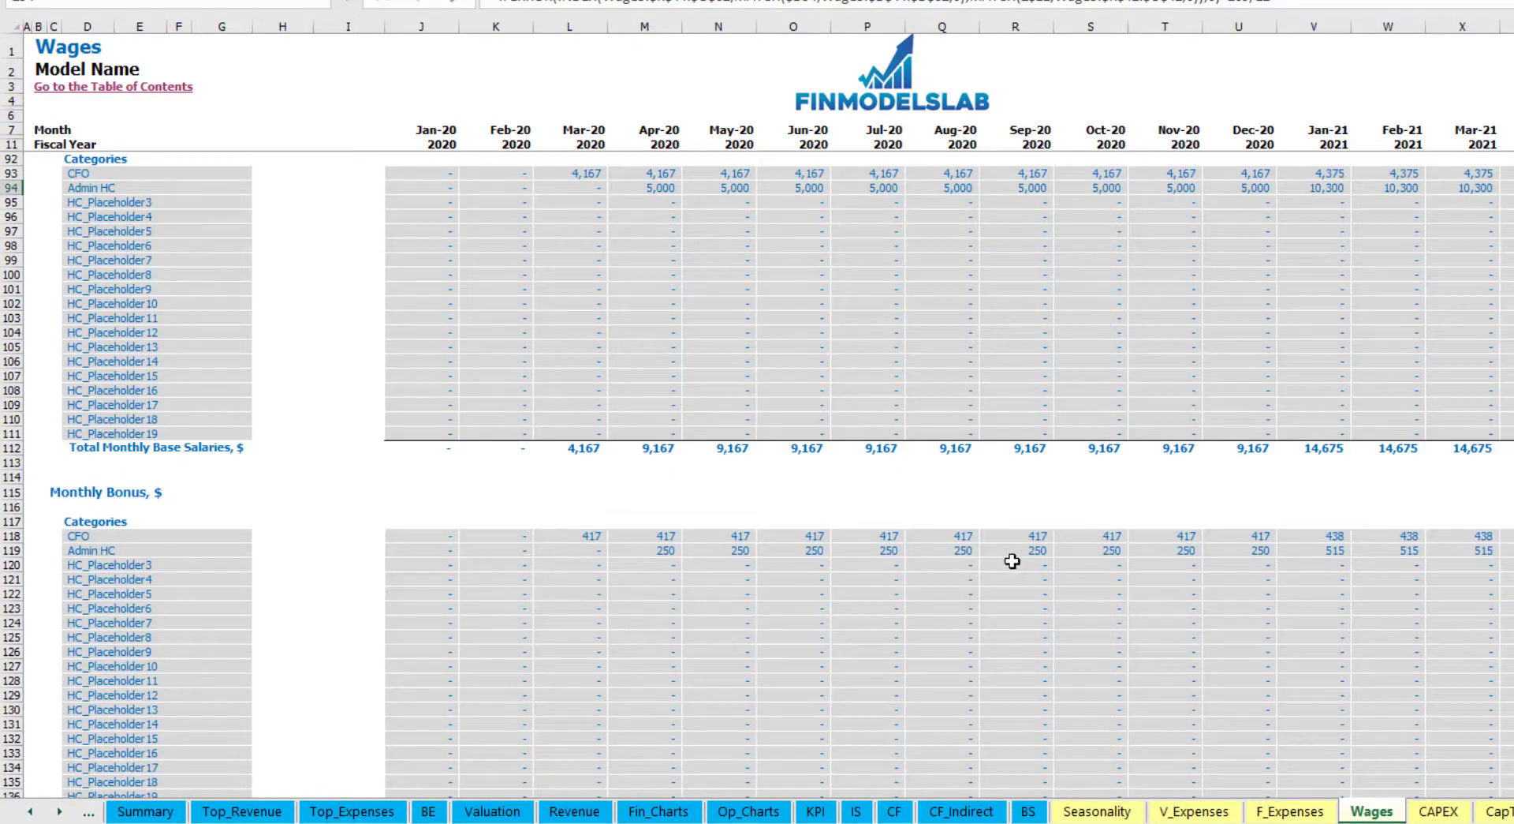
{"action": "scroll", "coordinate": [757, 561], "scroll_direction": "down", "scroll_amount": 10}
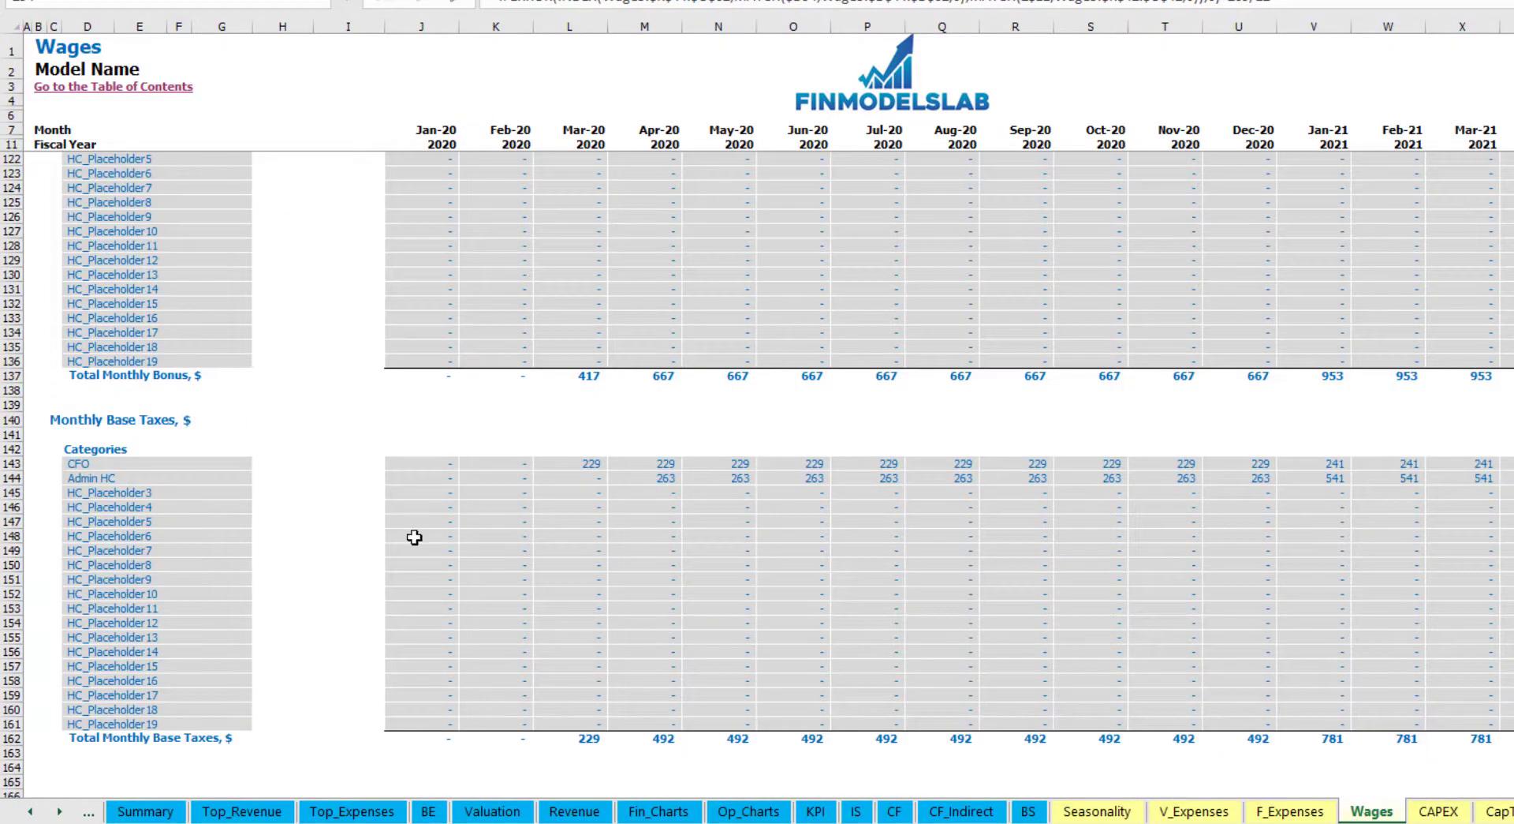
- Open the Income Statement sheet and expand Total Salary and Wages to examine the individual staff position lines
{"action": "left_click", "coordinate": [858, 811]}
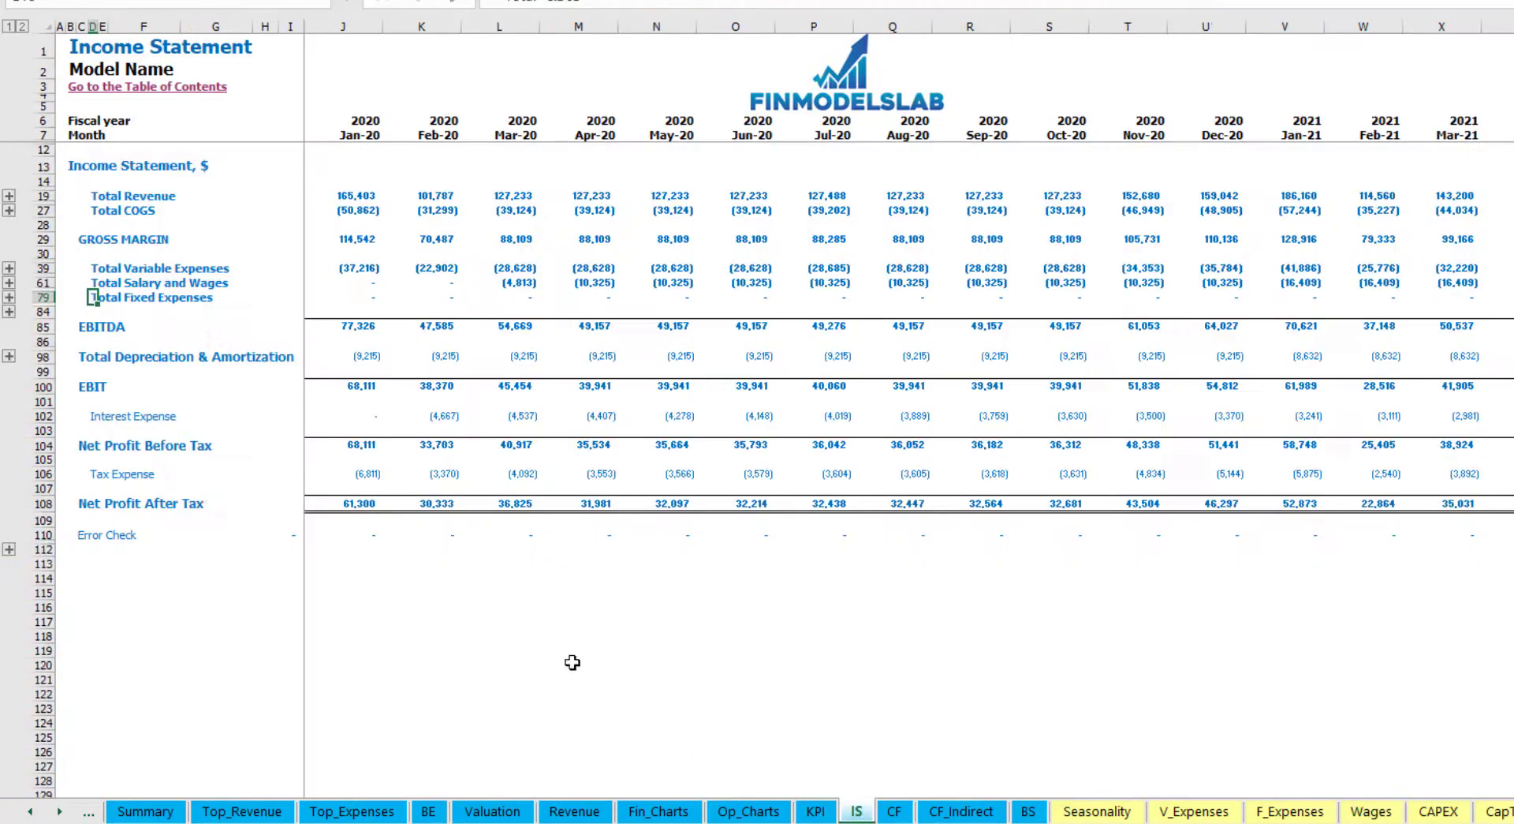
{"action": "left_click", "coordinate": [10, 283]}
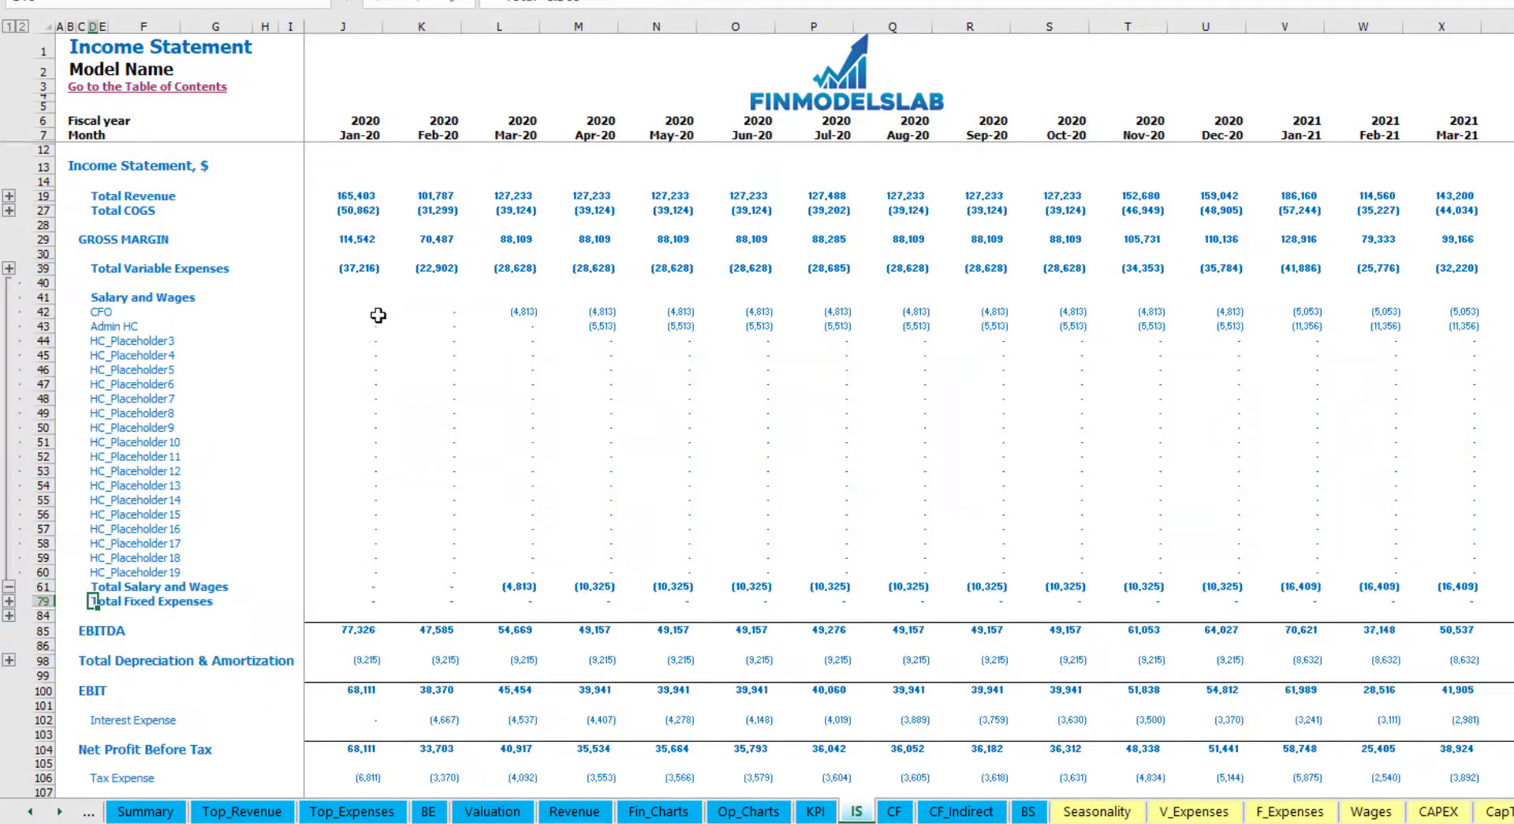
{"action": "left_click", "coordinate": [331, 307]}
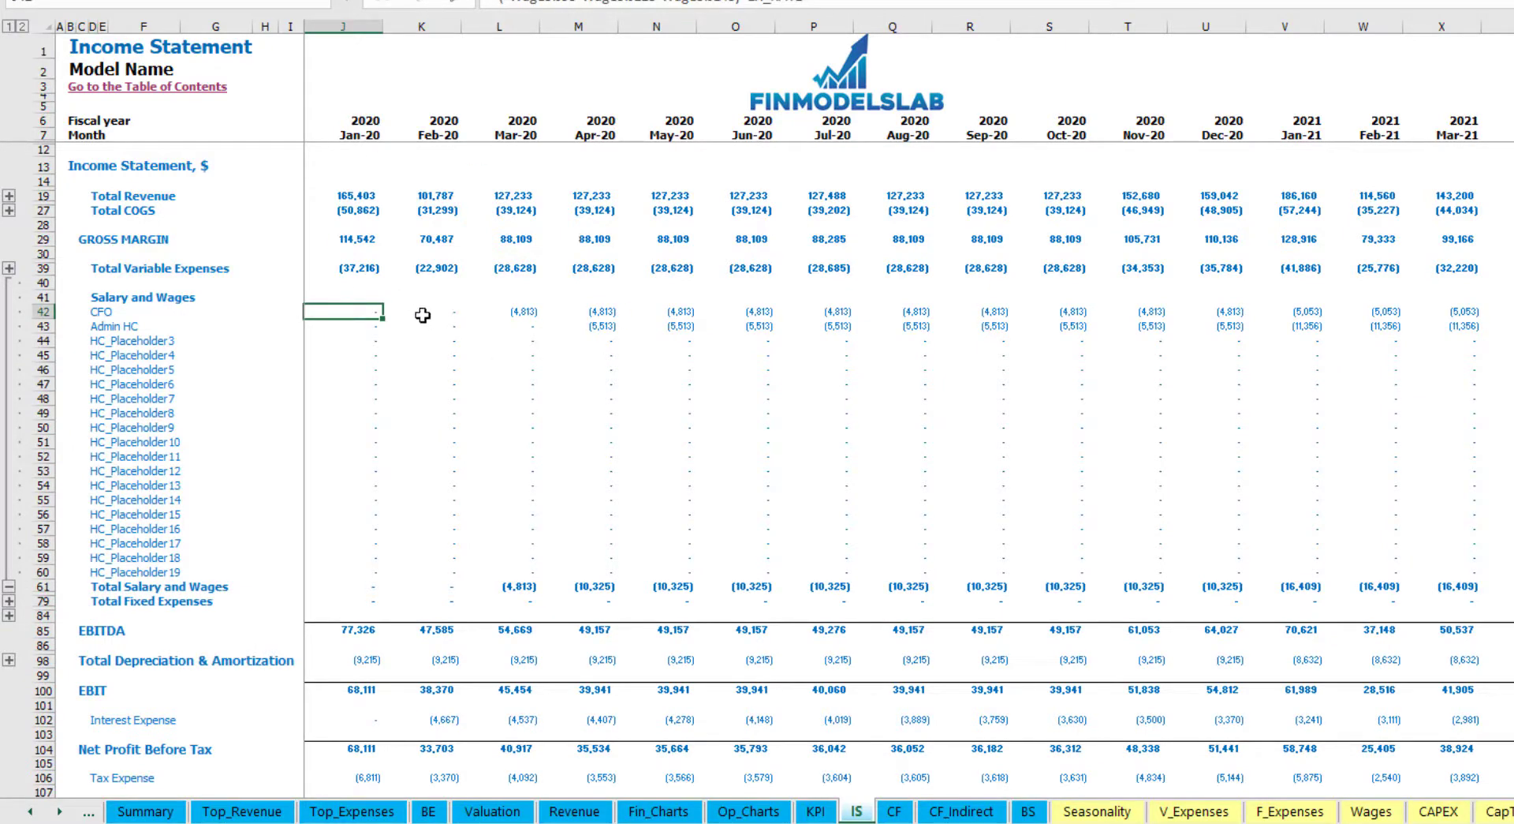
{"action": "left_click_drag", "start_coordinate": [105, 305], "coordinate": [101, 566]}
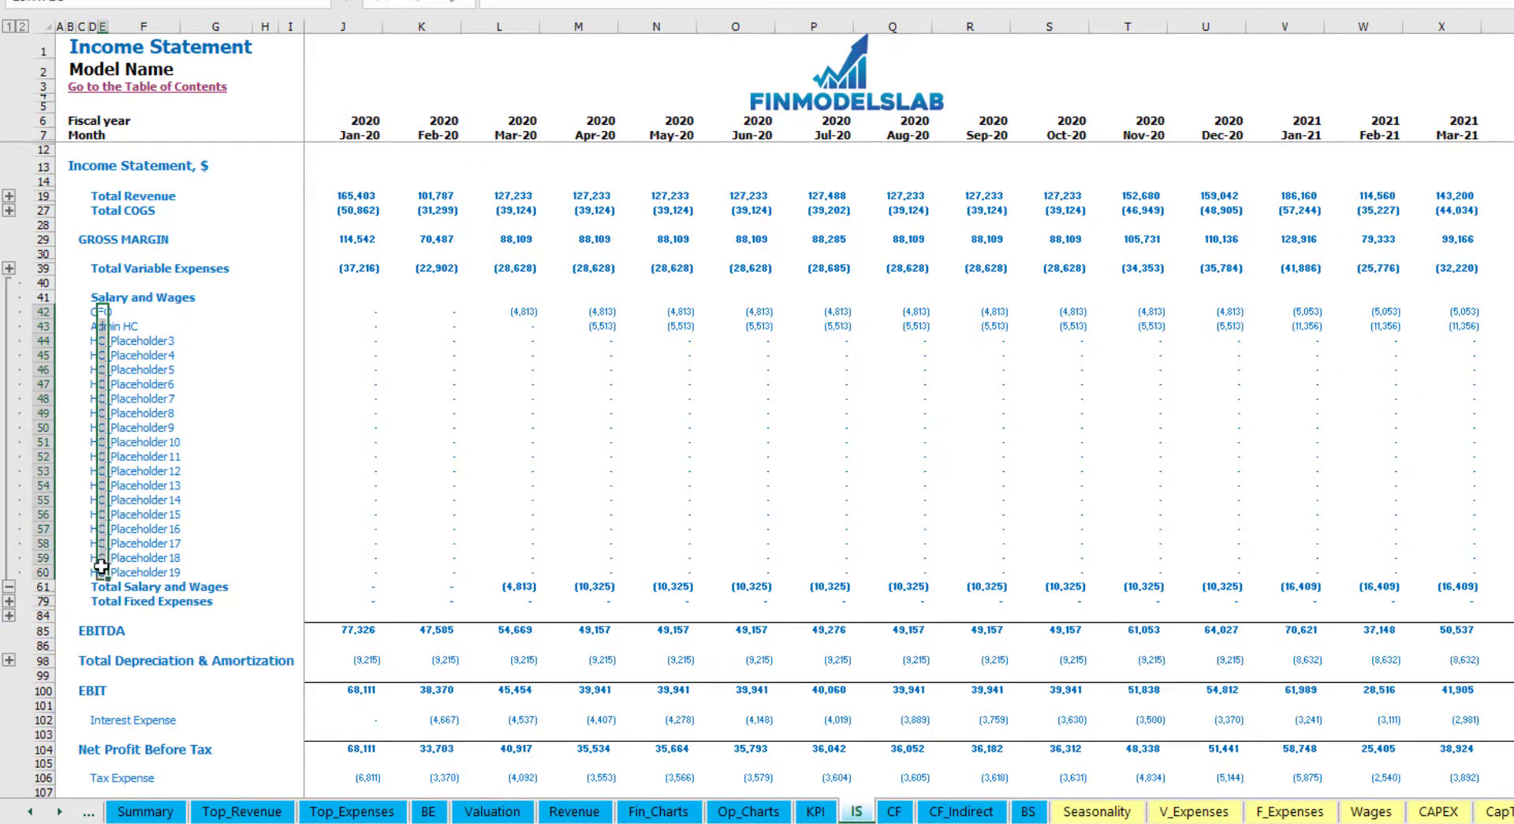
{"action": "left_click", "coordinate": [178, 324]}
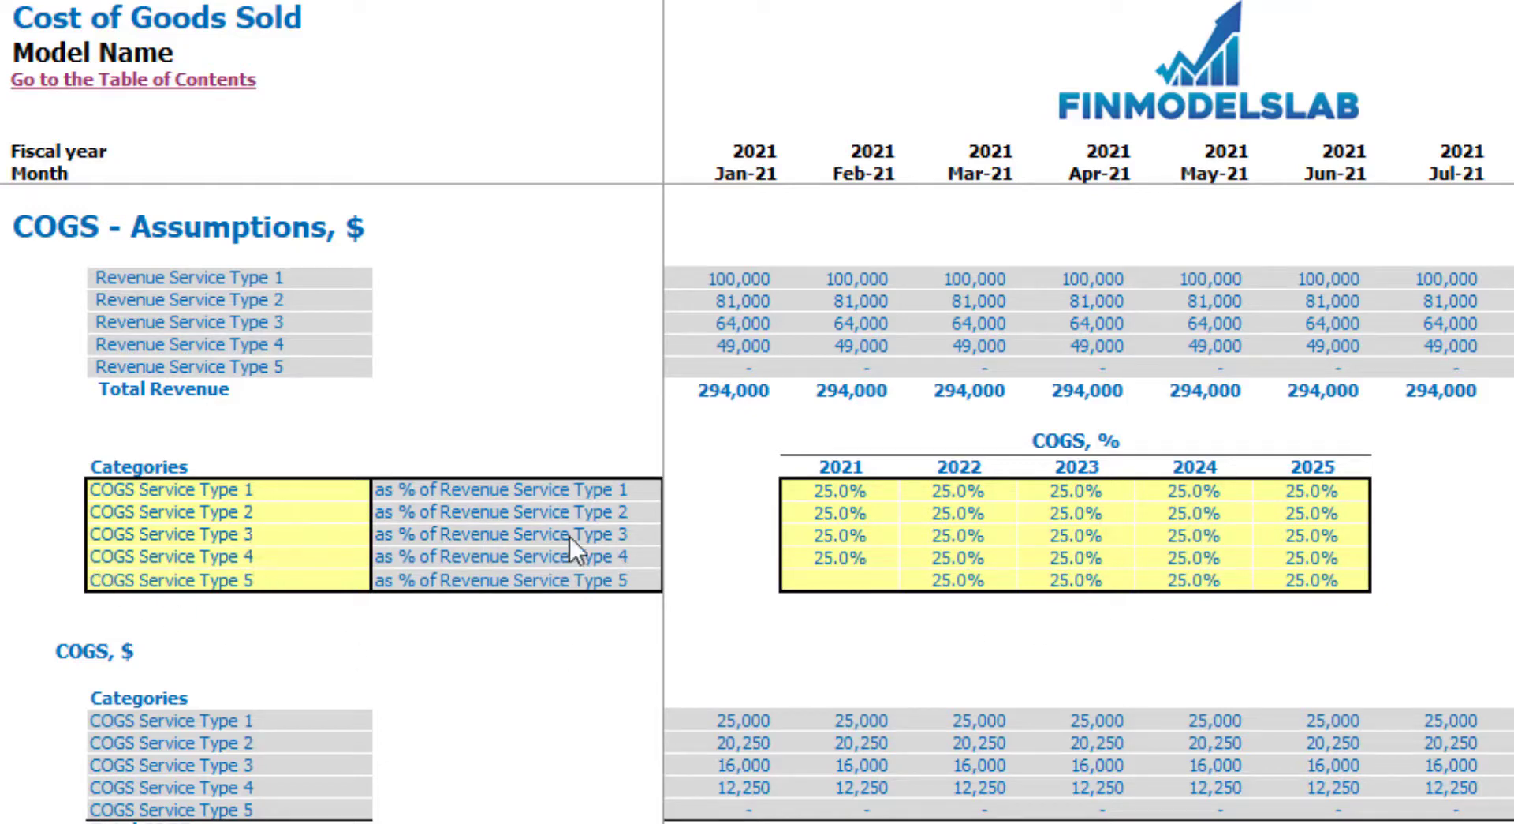
- Set COGS Service Type 1's percentages to 30%, 28%, 26%, 24% and 22% for 2021 through 2025
{"action": "left_click_drag", "start_coordinate": [864, 492], "coordinate": [1397, 580]}
{"action": "left_click", "coordinate": [1393, 561]}
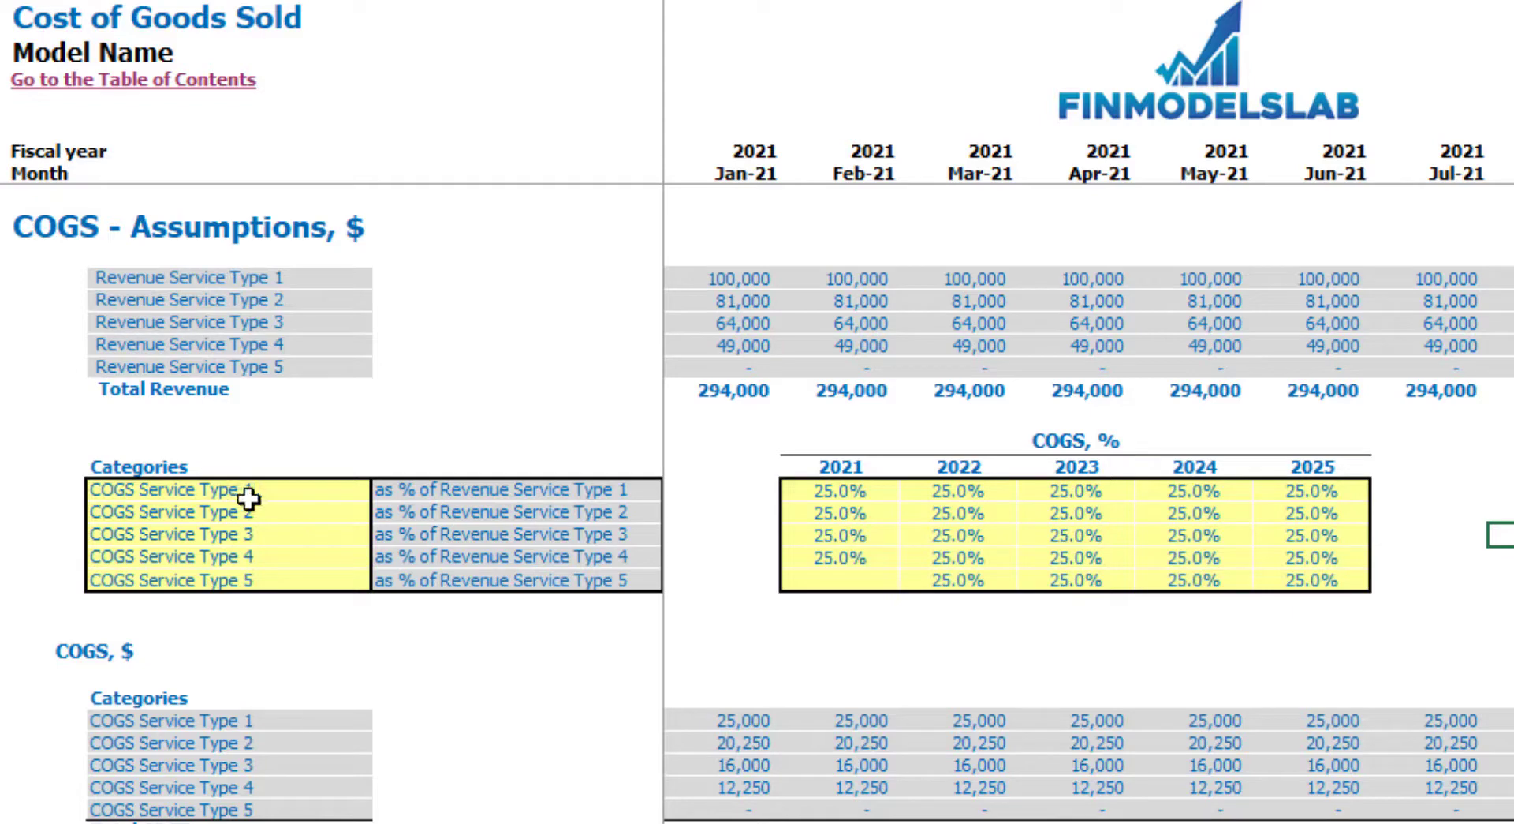
{"action": "left_click", "coordinate": [841, 490]}
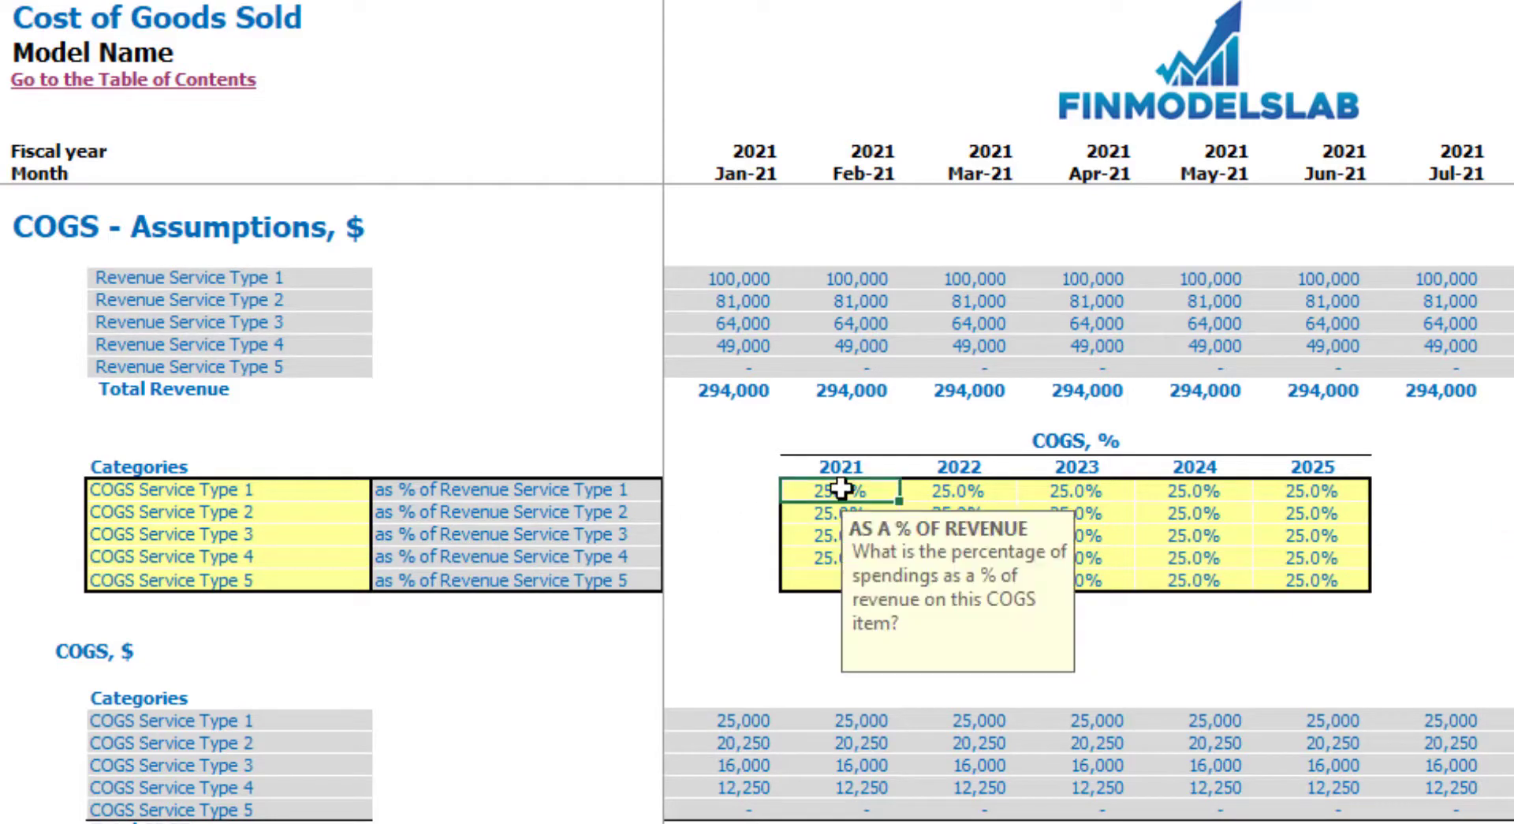
{"action": "type", "text": "30"}
{"action": "key", "text": "Tab"}
{"action": "type", "text": "3"}
{"action": "key", "text": "BackSpace"}
{"action": "type", "text": "28"}
{"action": "key", "text": "Tab"}
{"action": "type", "text": "26"}
{"action": "key", "text": "Tab"}
{"action": "type", "text": "24"}
{"action": "key", "text": "Tab"}
{"action": "type", "text": "22"}
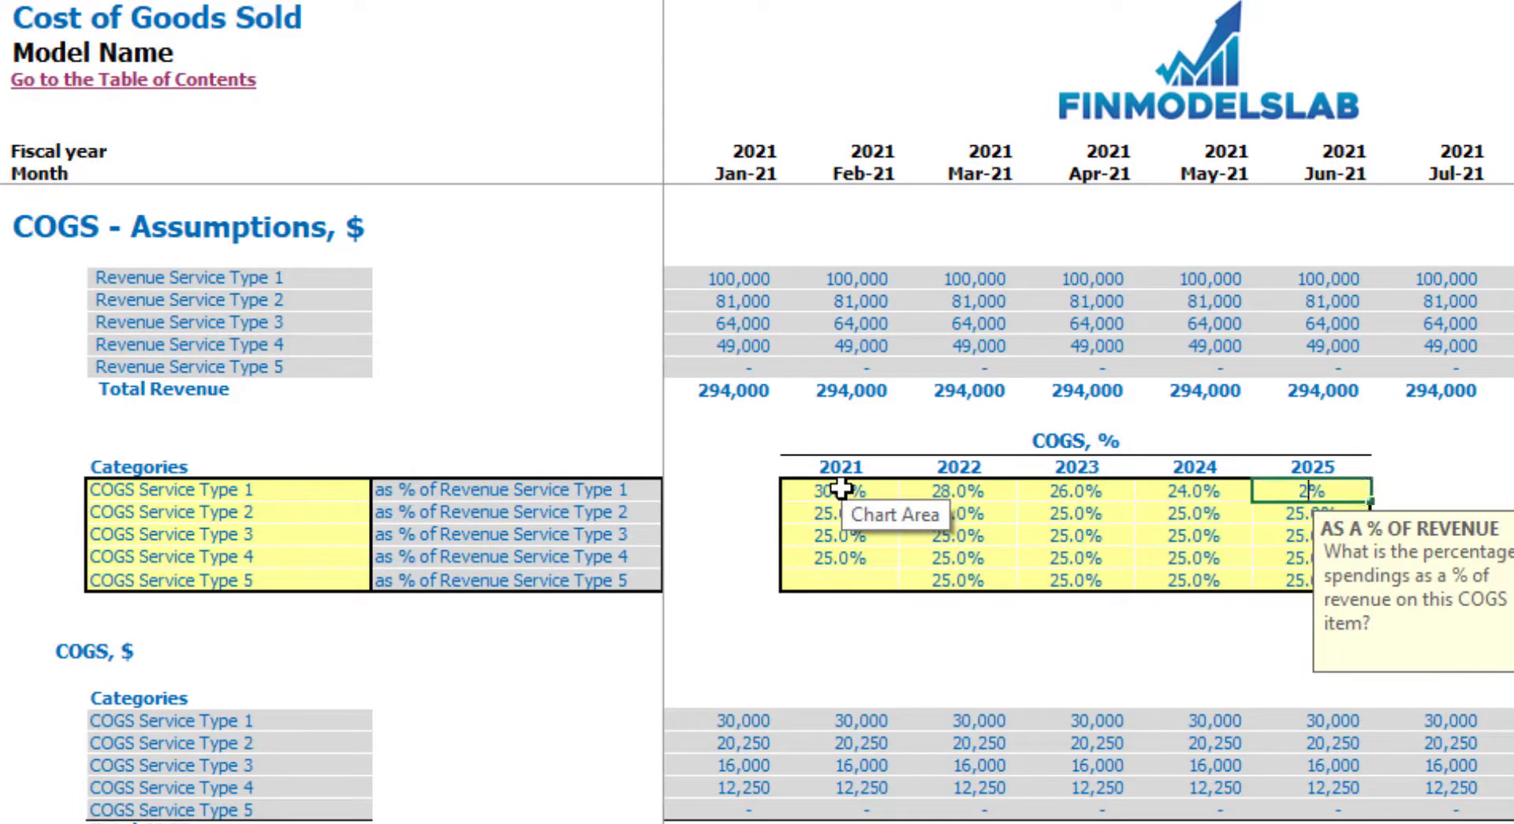
{"action": "key", "text": "Tab"}
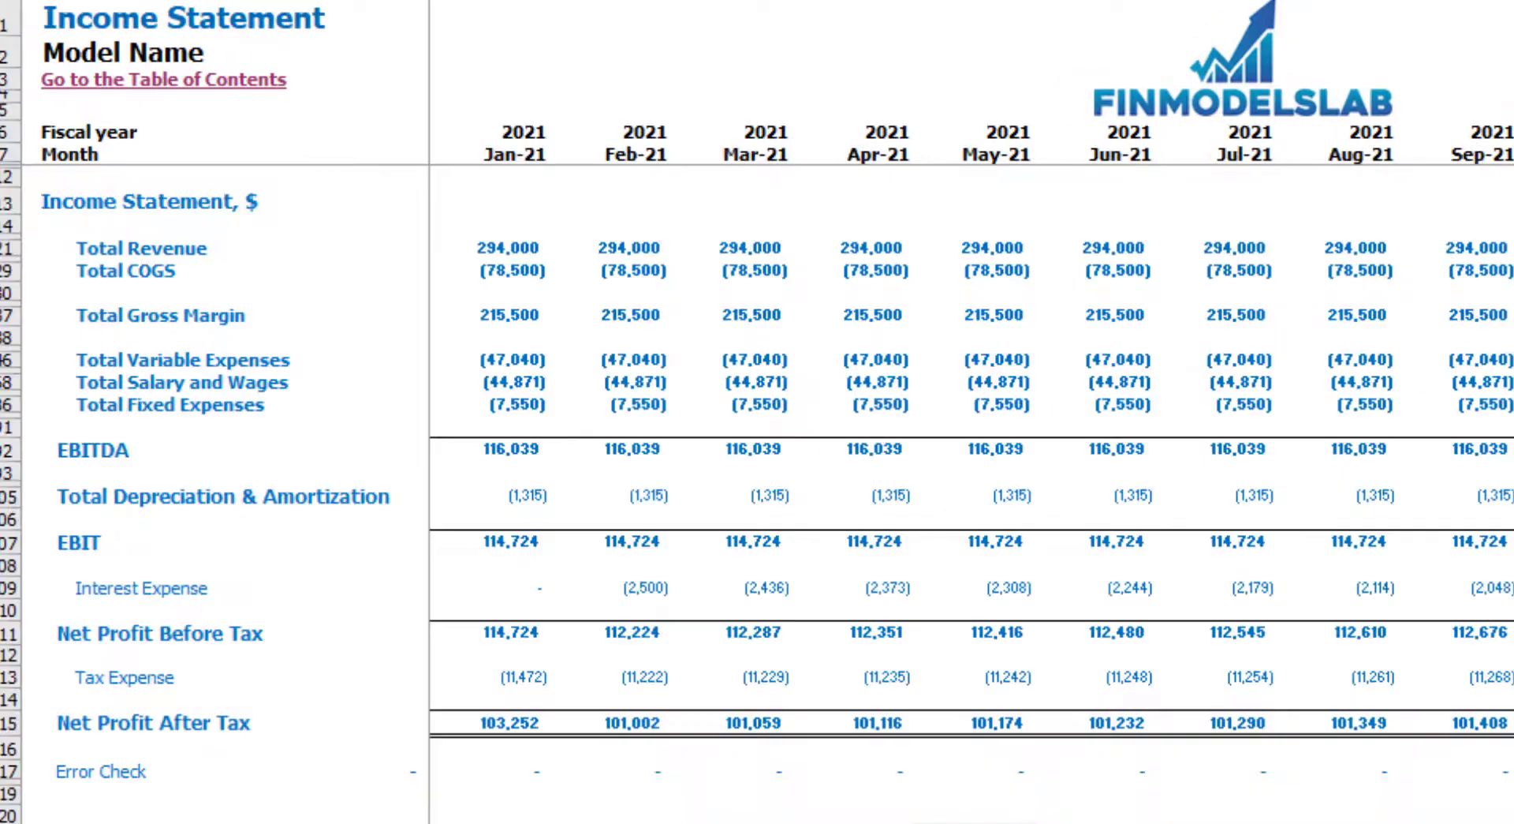
- Expand Total COGS on the Income Statement to examine its individual cost lines
{"action": "left_click", "coordinate": [4, 270]}
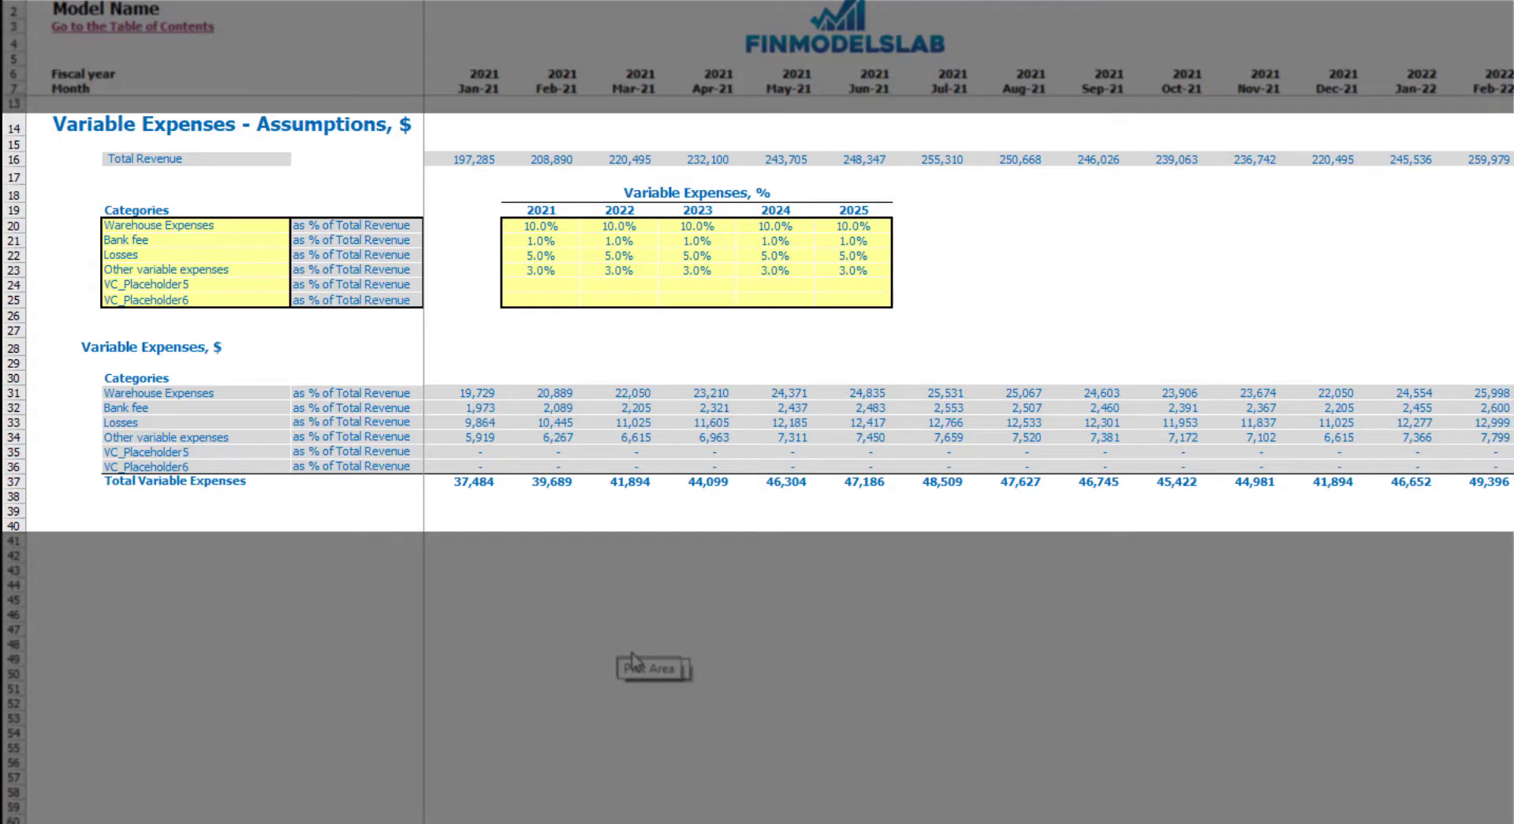
- Set the Warehouse Expenses percentages to 12%, 14%, 16% and 18% for 2022 through 2025
{"action": "left_click", "coordinate": [162, 227]}
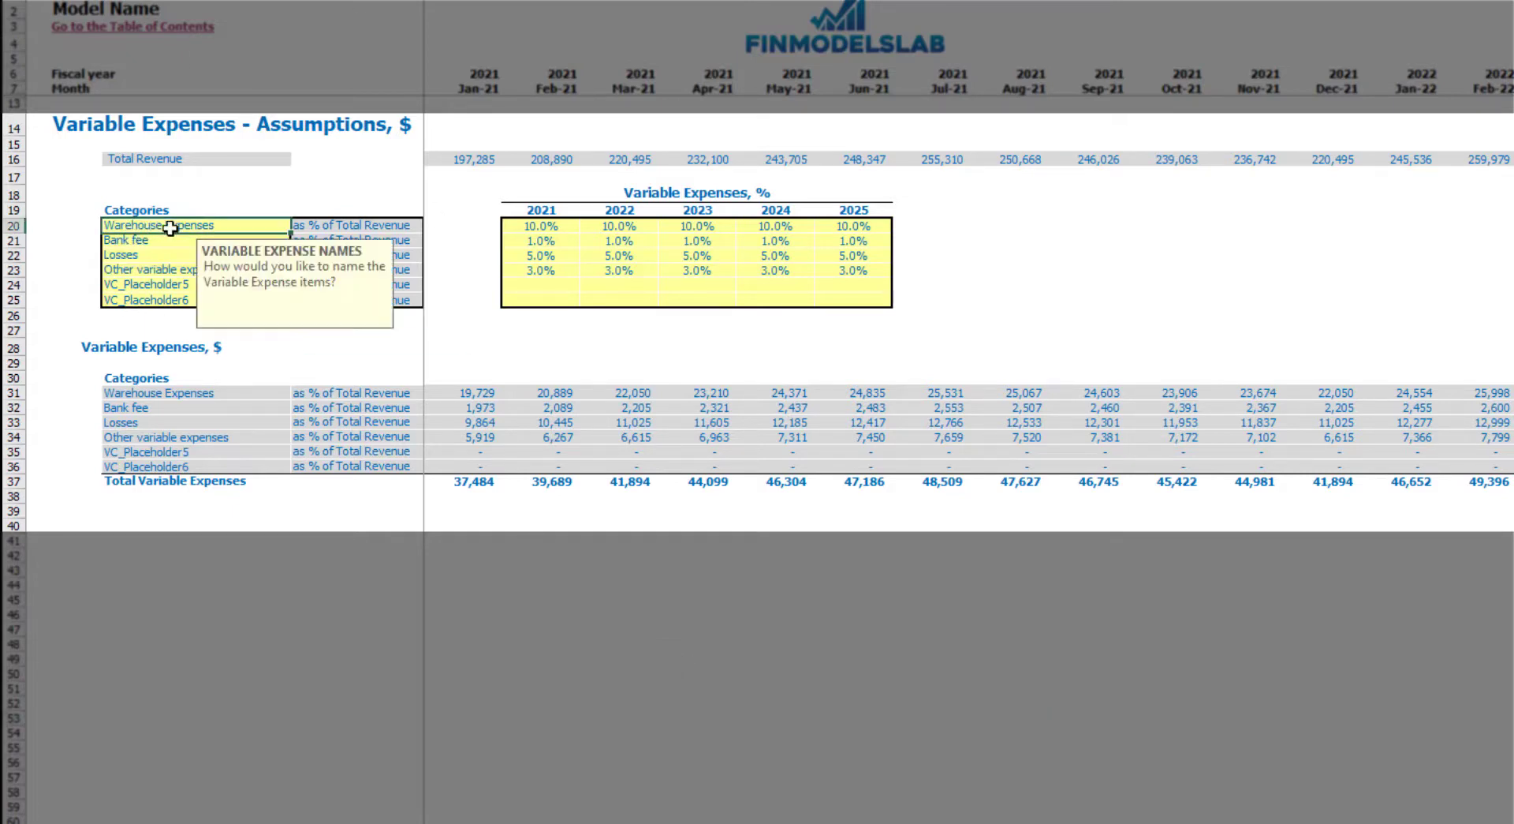
{"action": "left_click", "coordinate": [207, 194]}
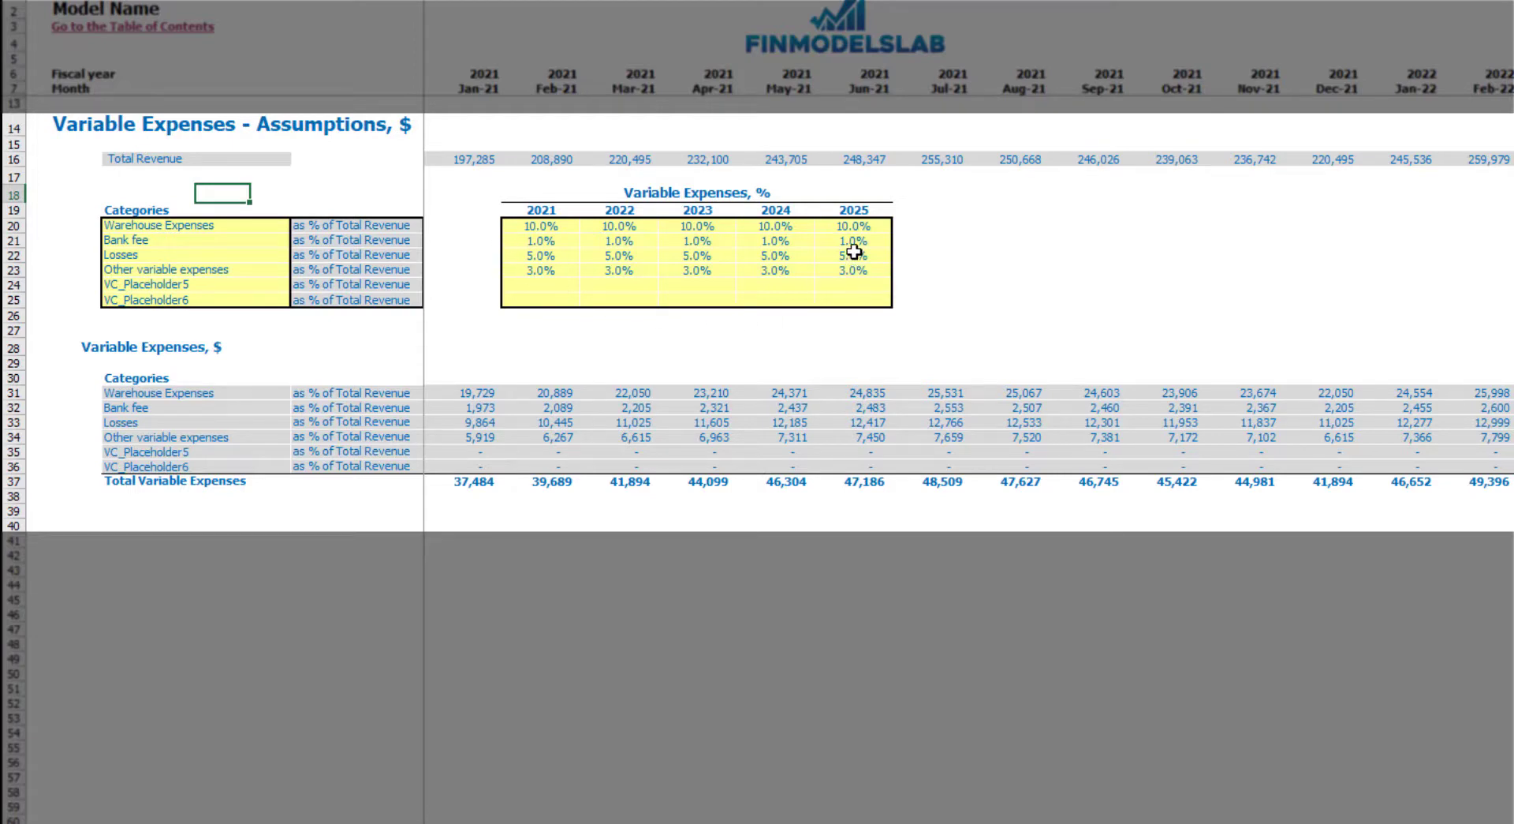
{"action": "left_click", "coordinate": [569, 229]}
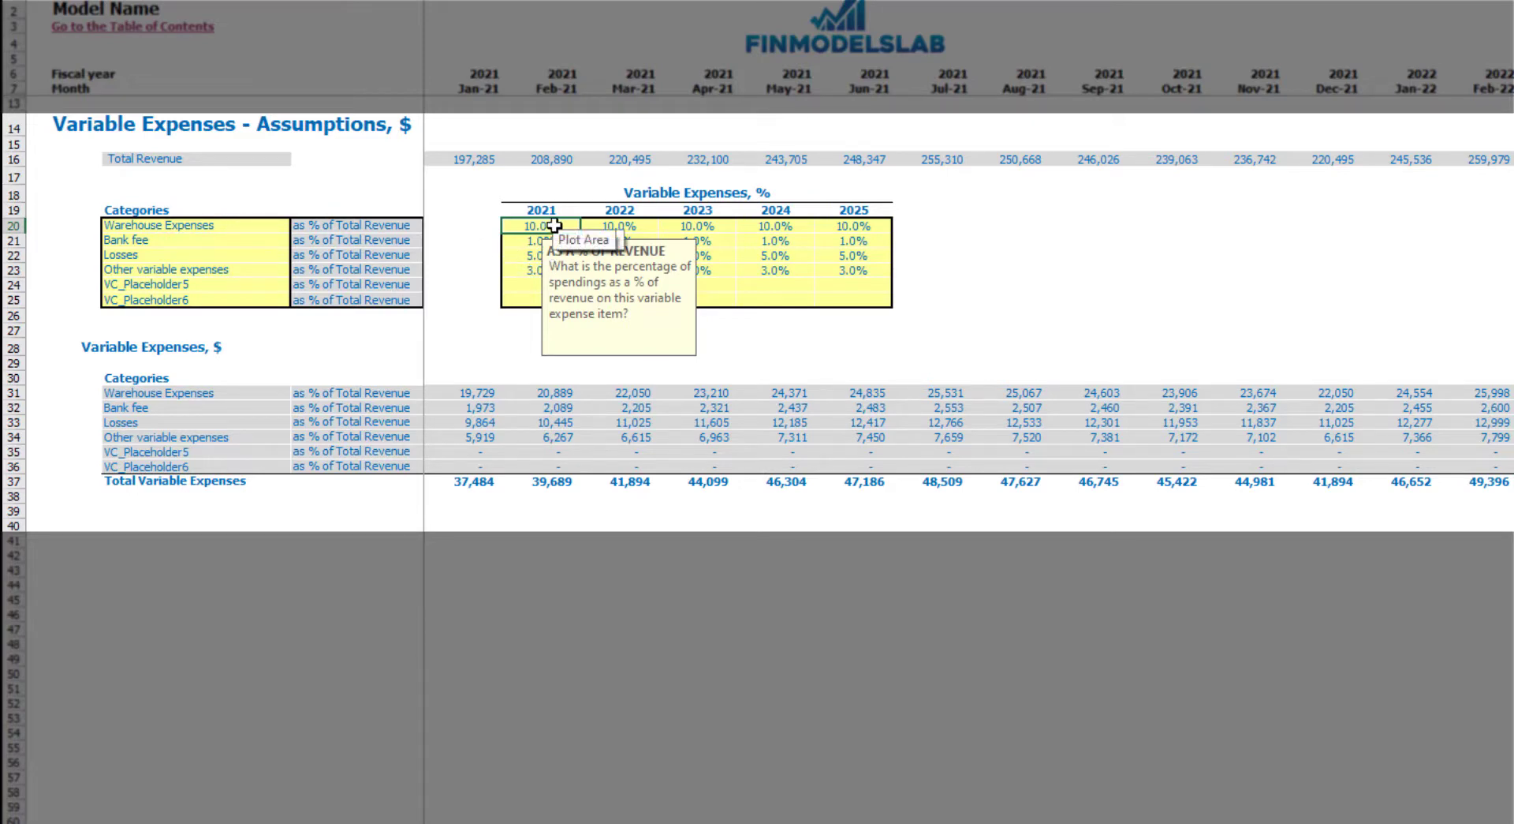
{"action": "left_click", "coordinate": [598, 228]}
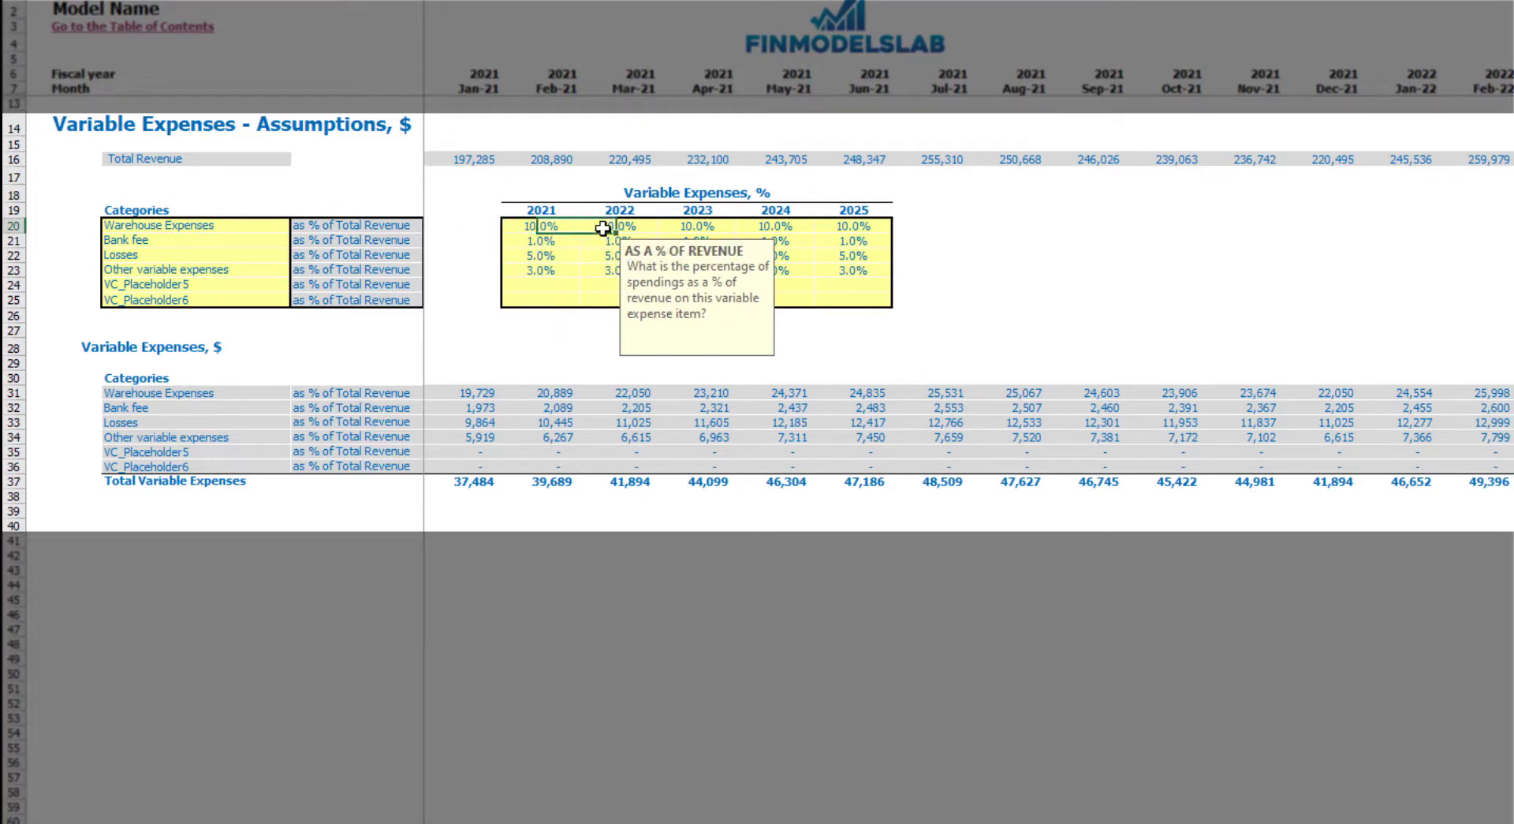
{"action": "type", "text": "12"}
{"action": "key", "text": "Tab"}
{"action": "type", "text": "14"}
{"action": "key", "text": "Tab"}
{"action": "type", "text": "16"}
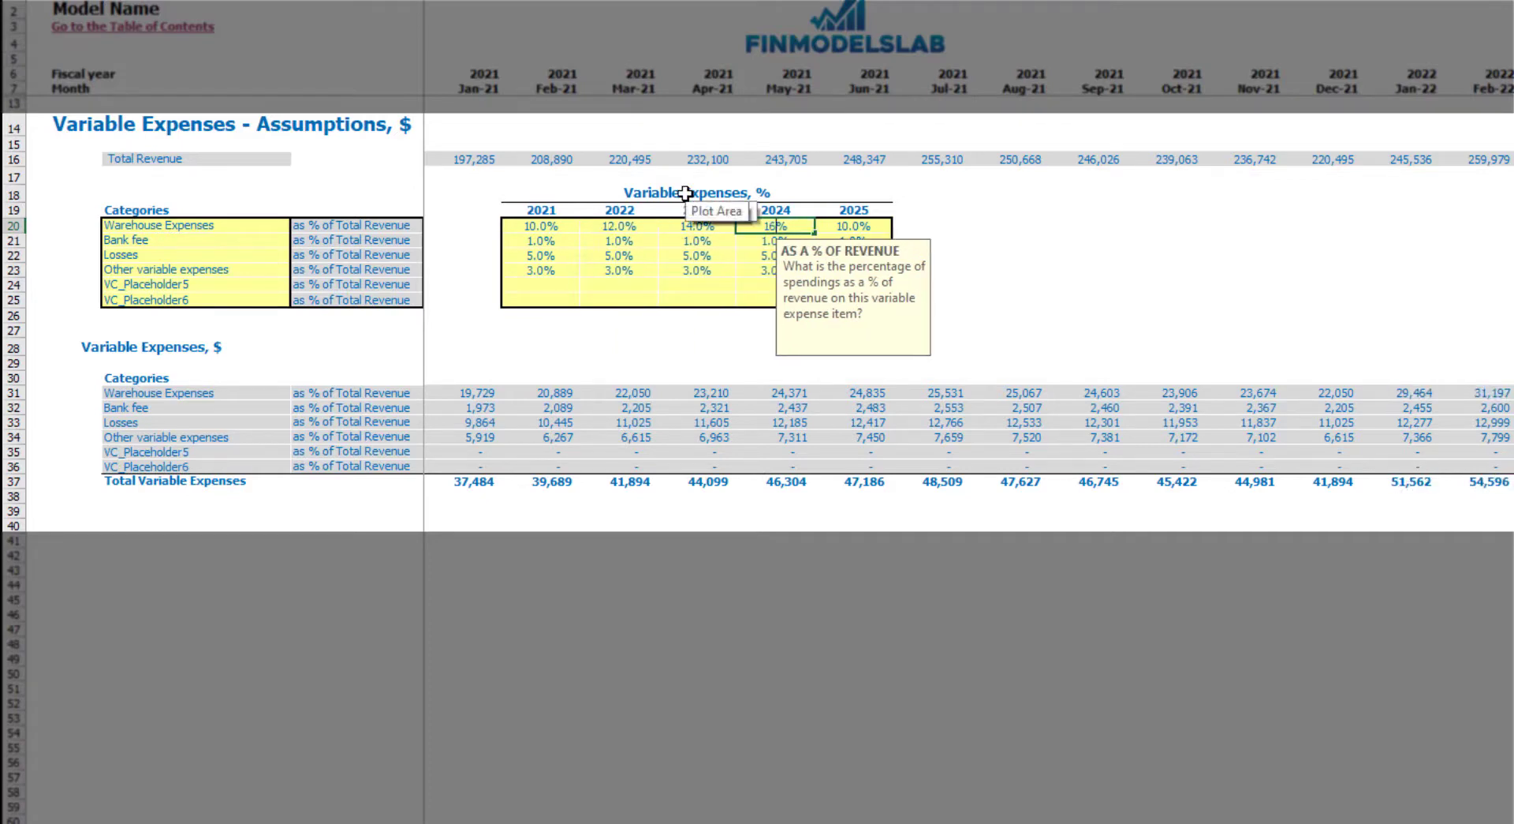
{"action": "key", "text": "Tab"}
{"action": "type", "text": "18"}
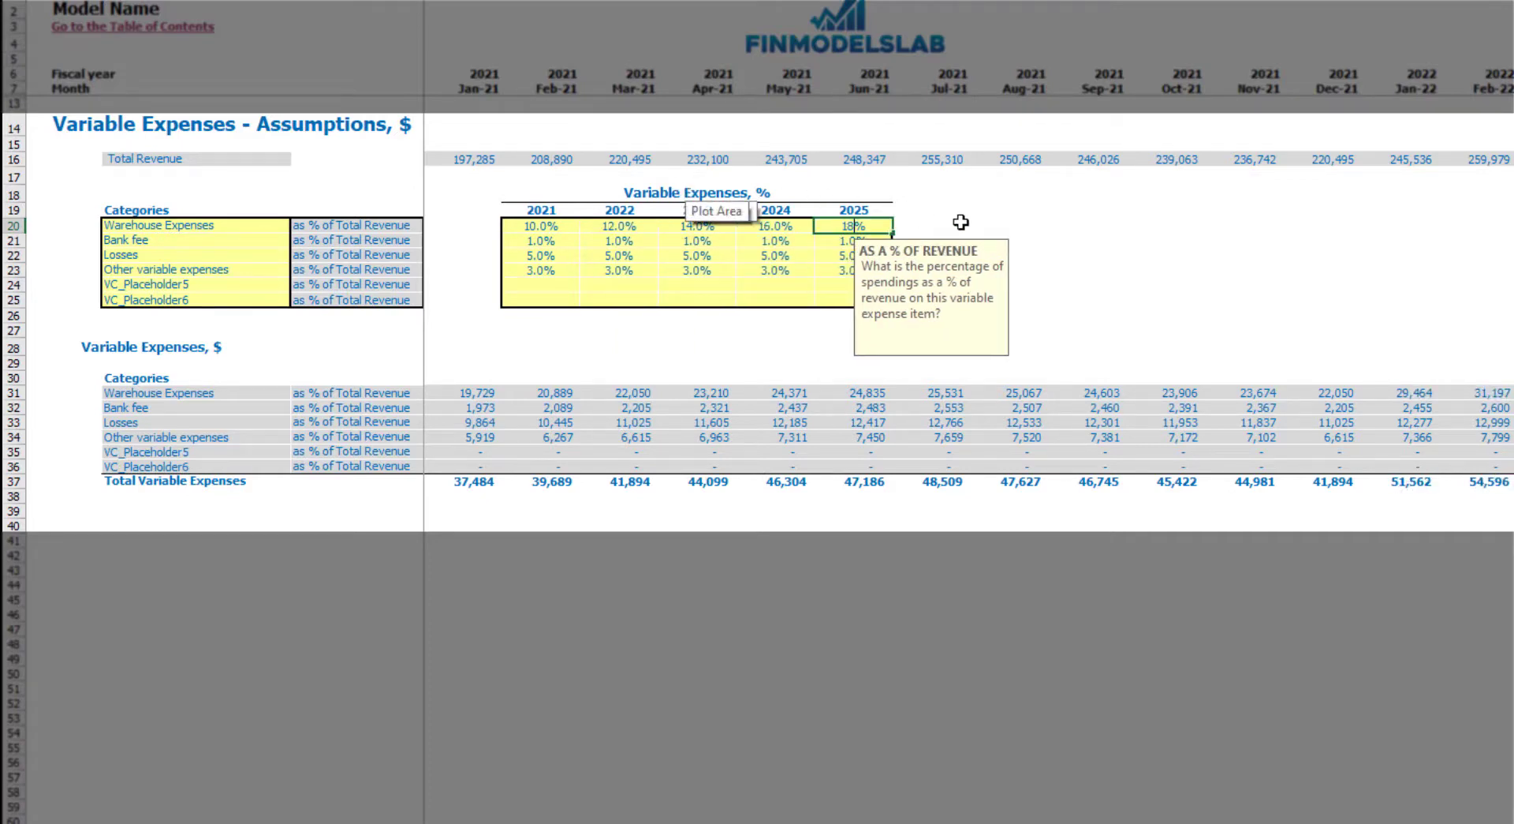
{"action": "left_click", "coordinate": [1017, 226]}
- Set the Warehouse Expenses percentages to 9%, 8%, 7% and 6% for 2022 through 2025
{"action": "left_click", "coordinate": [623, 227]}
{"action": "type", "text": "9"}
{"action": "key", "text": "Tab"}
{"action": "type", "text": "8"}
{"action": "key", "text": "Tab"}
{"action": "type", "text": "7"}
{"action": "key", "text": "Tab"}
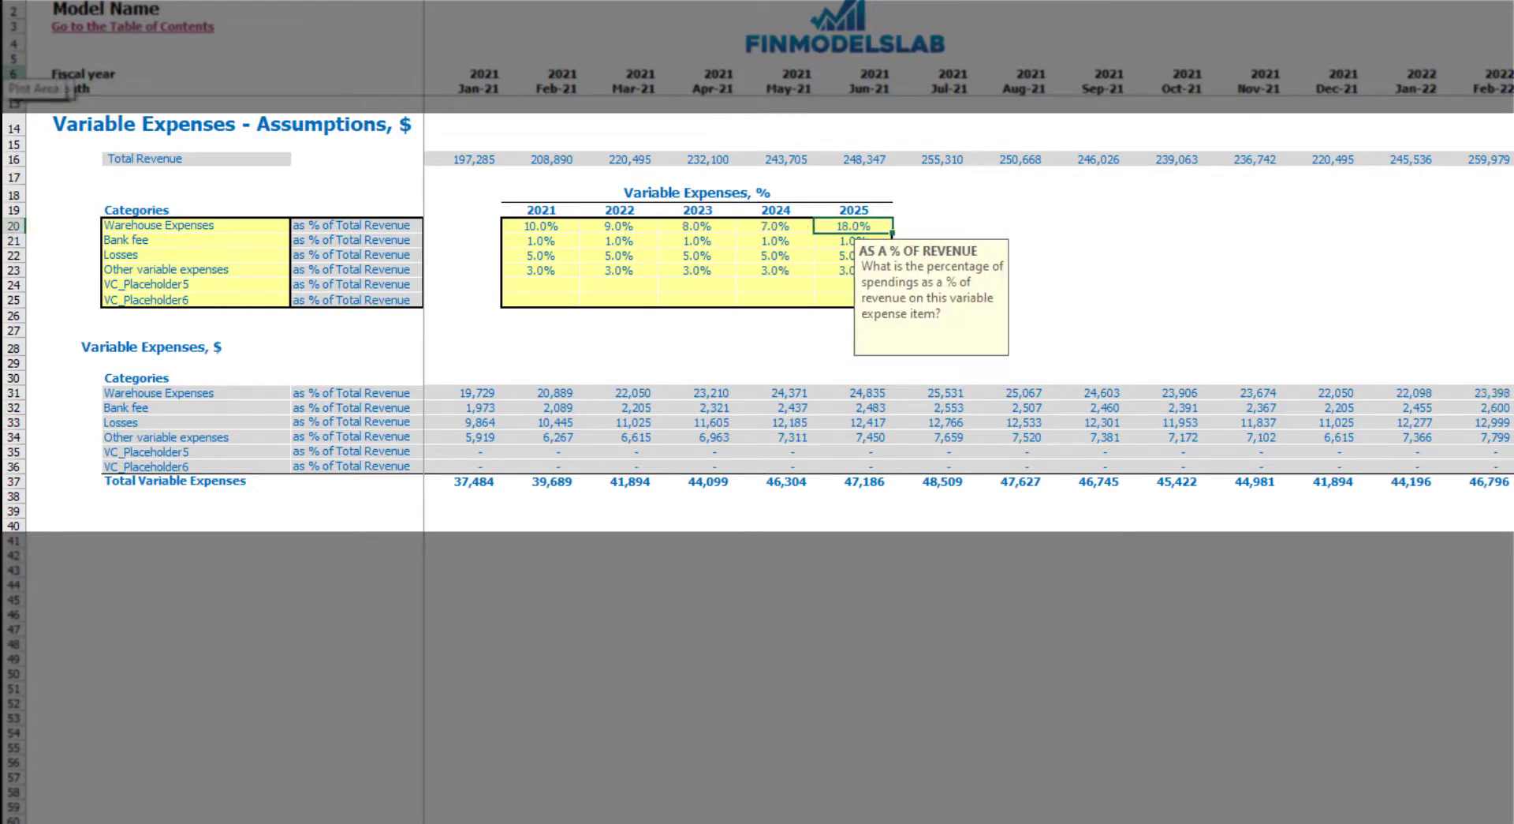
{"action": "type", "text": "6"}
{"action": "key", "text": "Tab"}
{"action": "left_click", "coordinate": [979, 284]}
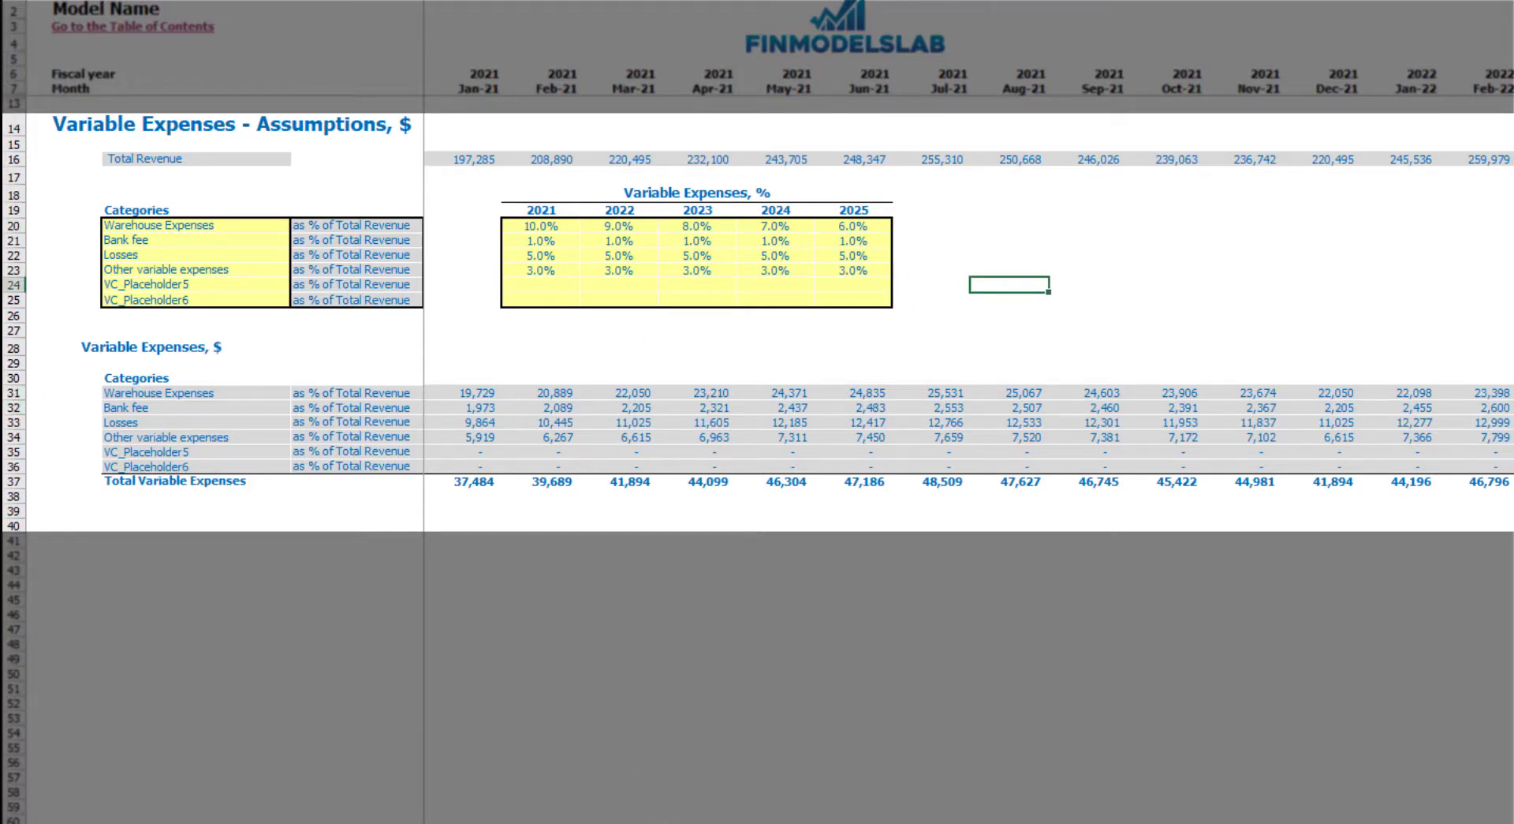
- Open the Income Statement and expand Total Variable Expenses to examine its individual expense lines
{"action": "key", "text": "ctrl+Page_Down"}
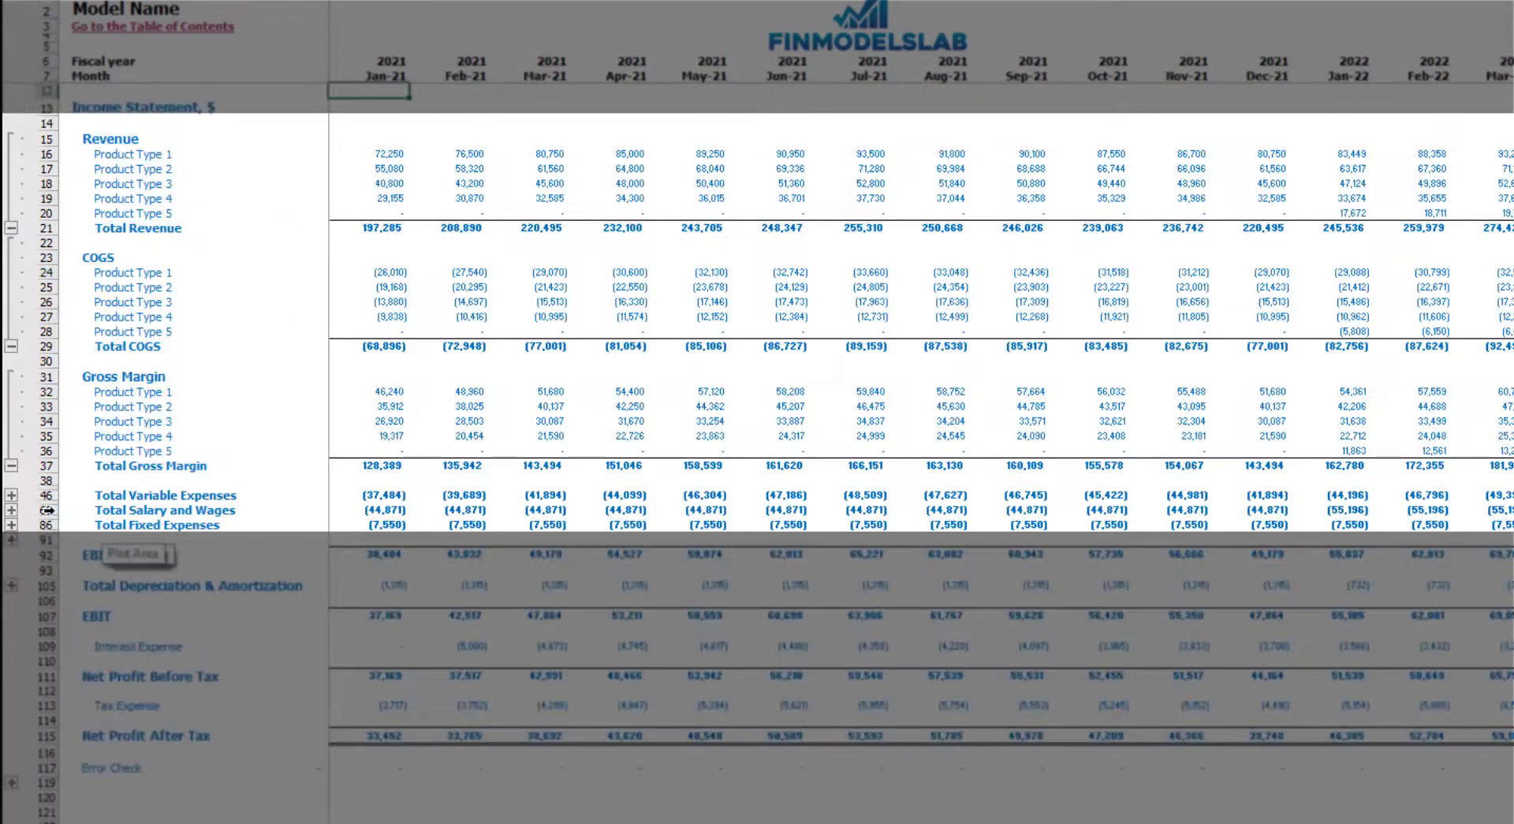
{"action": "left_click", "coordinate": [12, 495]}
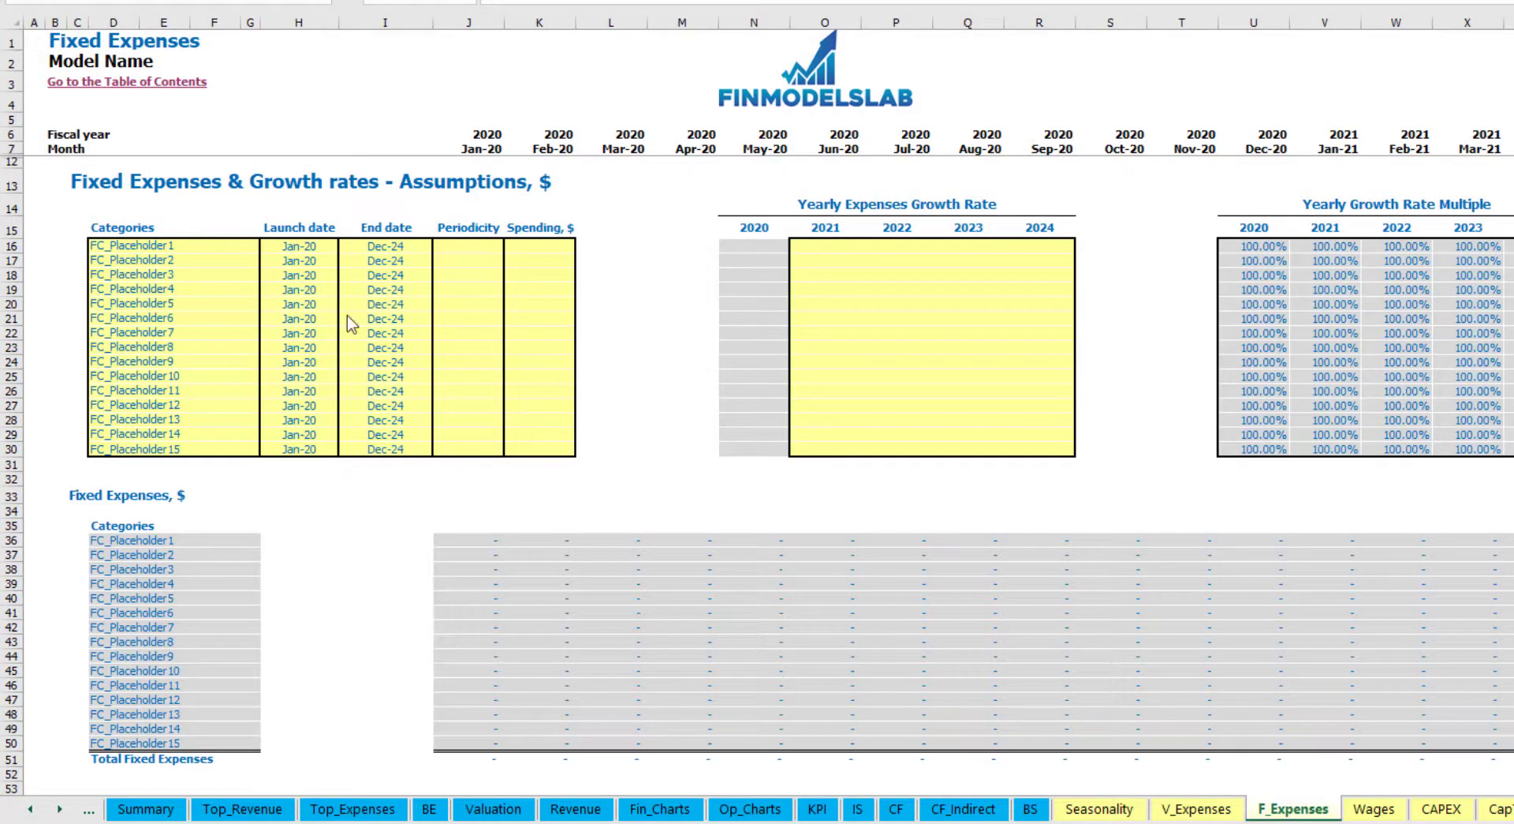
- Rename the first fixed expense category as Utilities and set its launch date to Mar-20
{"action": "left_click", "coordinate": [177, 246]}
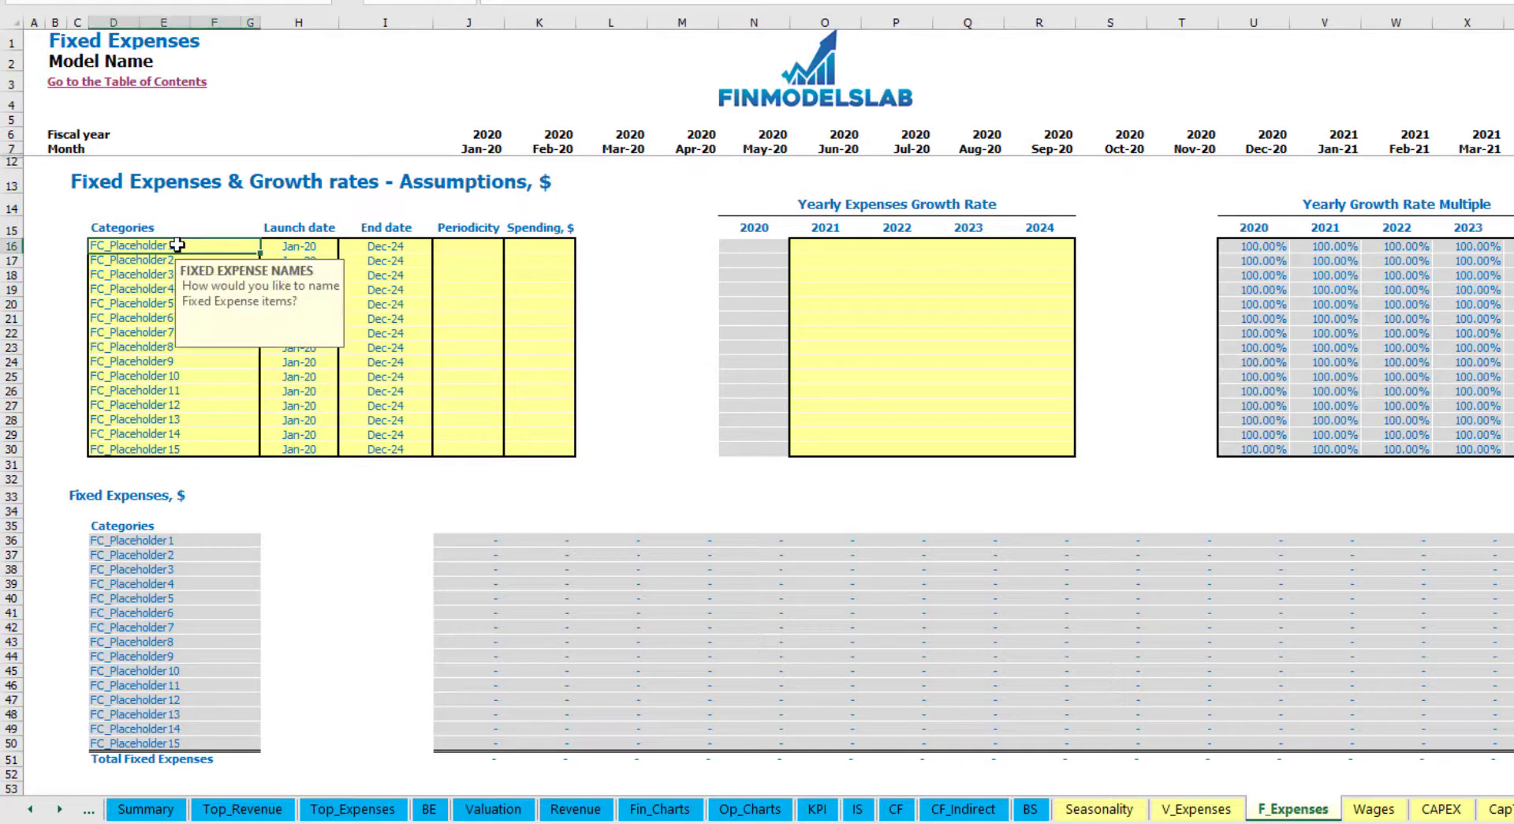
{"action": "type", "text": "Utilities"}
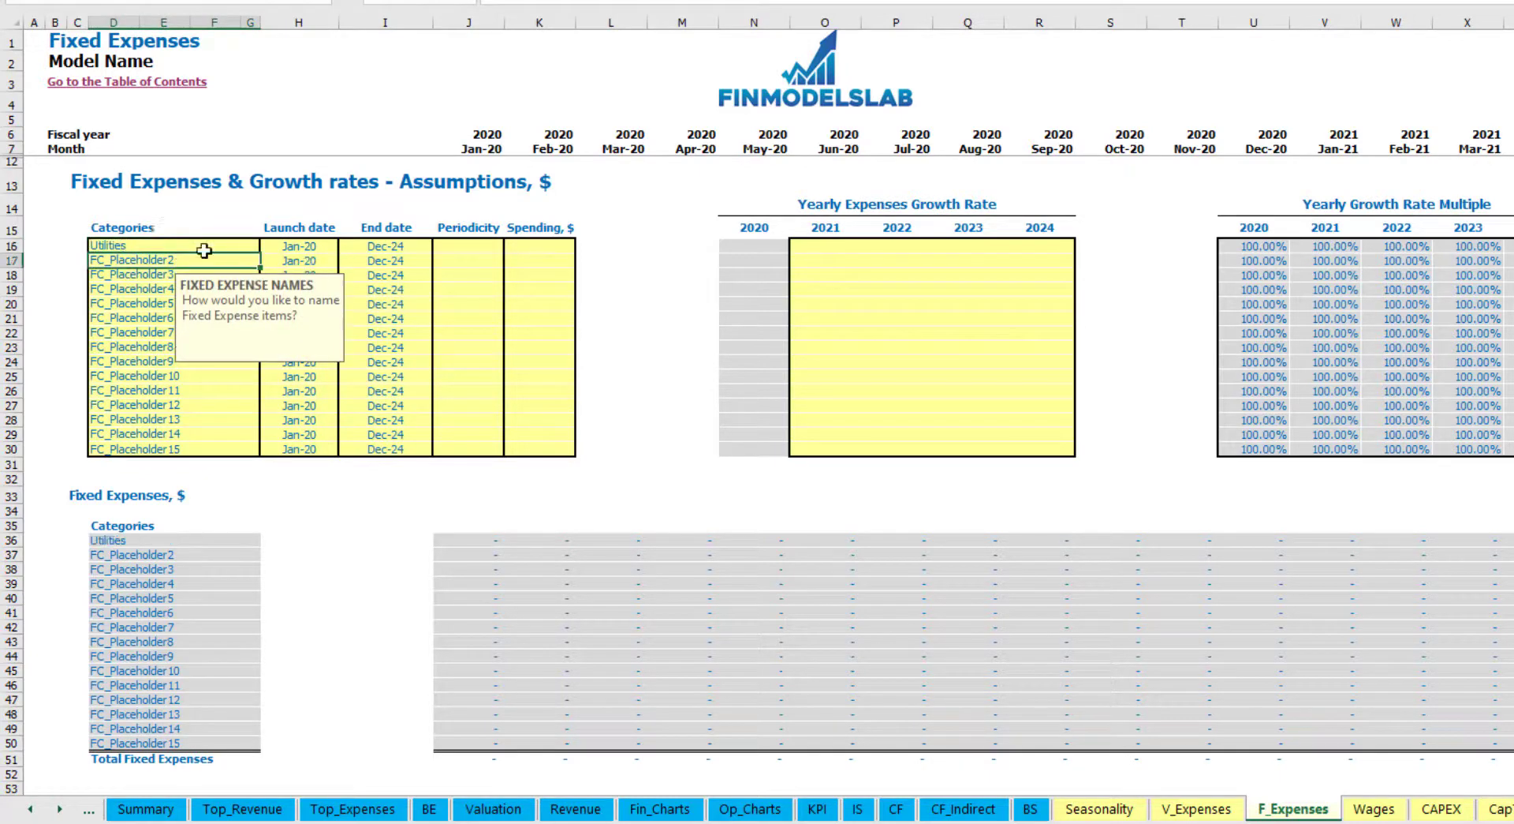
{"action": "left_click", "coordinate": [316, 246]}
{"action": "left_click", "coordinate": [346, 246]}
{"action": "left_click", "coordinate": [294, 281]}
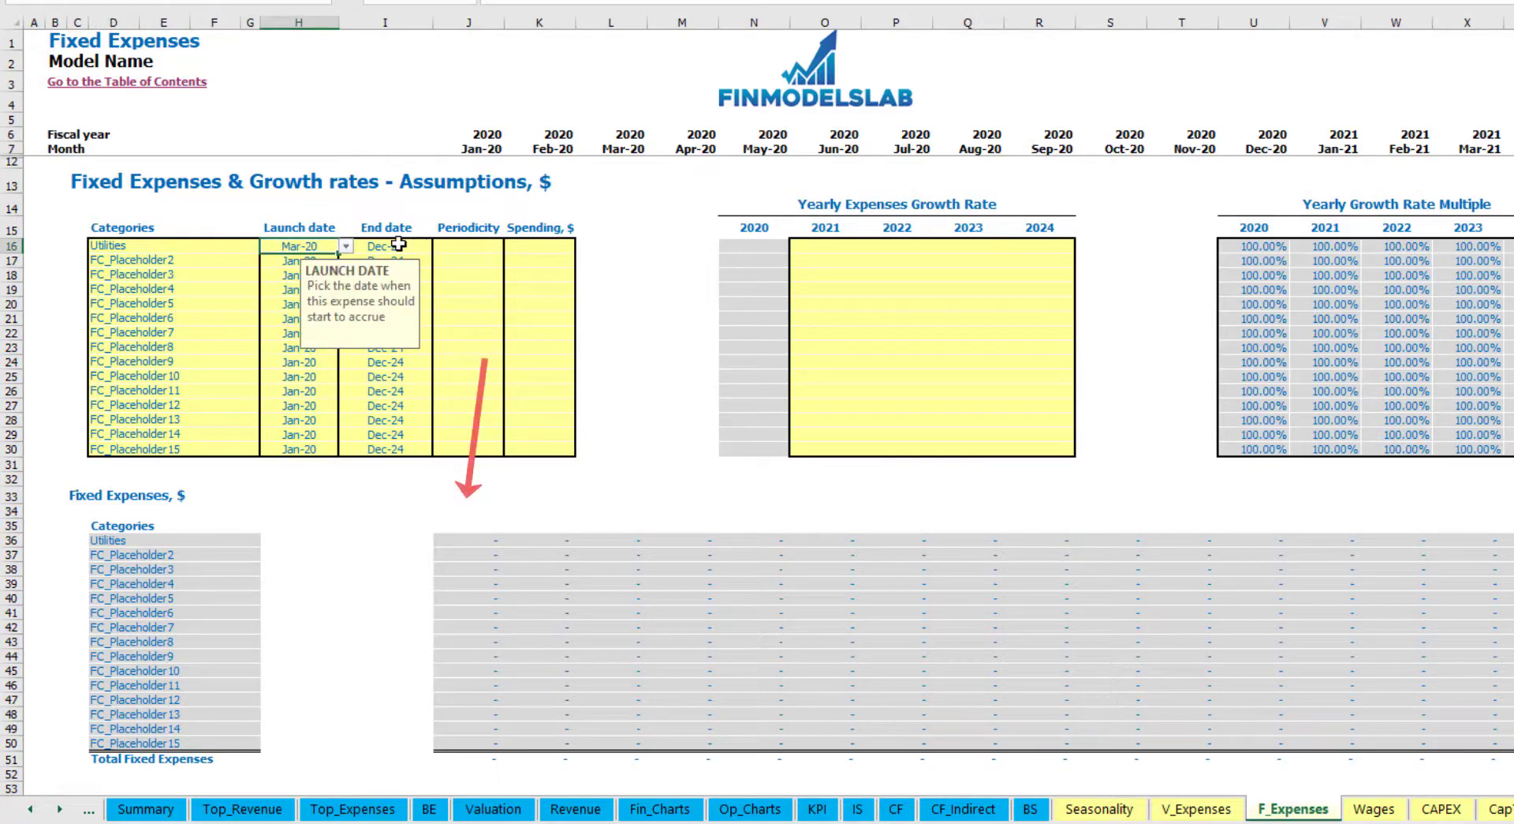
{"action": "left_click", "coordinate": [479, 150]}
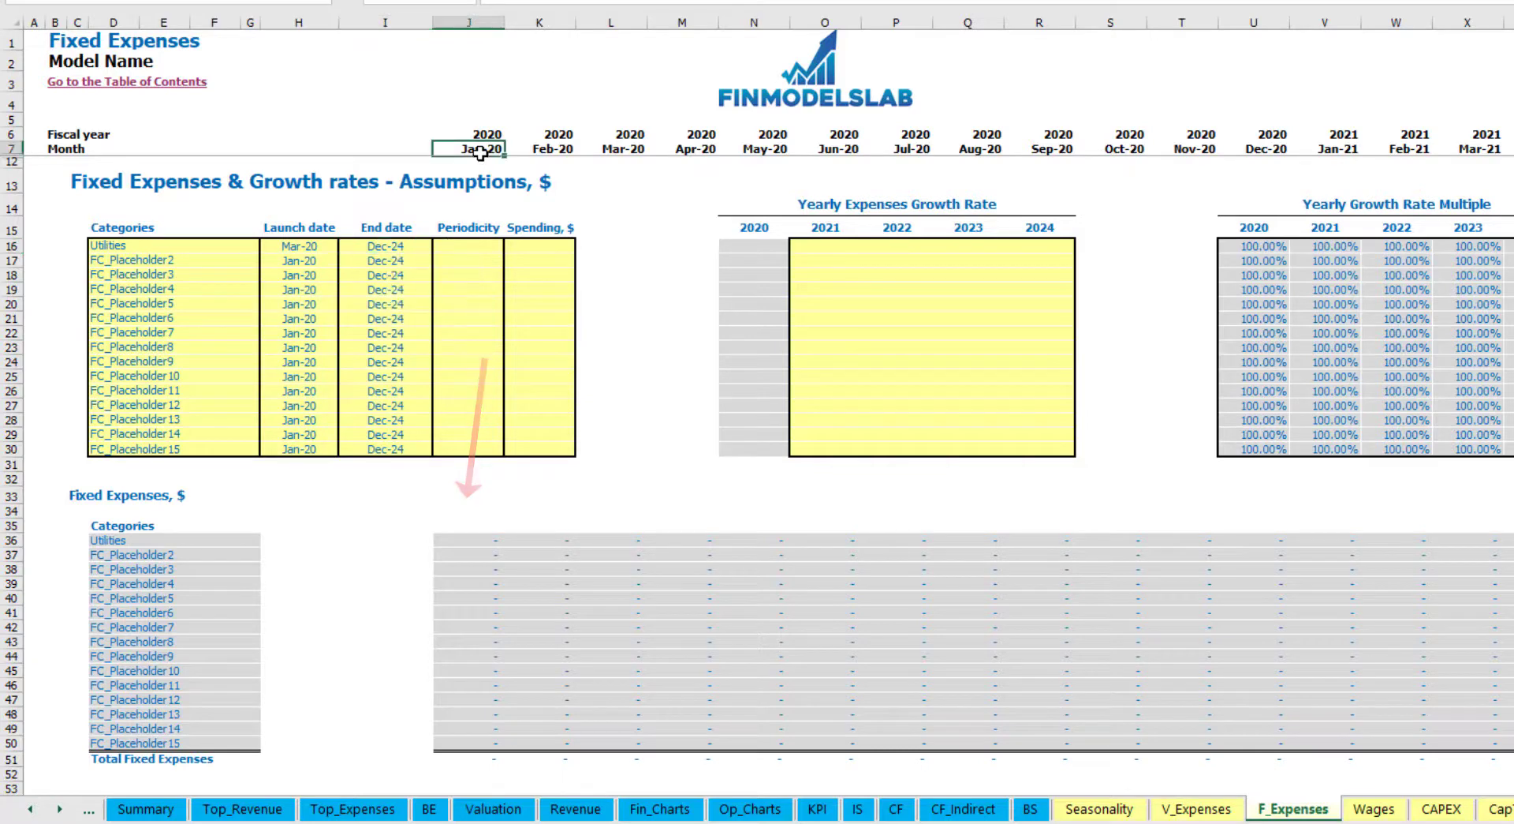
{"action": "scroll", "coordinate": [479, 153], "scroll_direction": "right", "scroll_amount": 5}
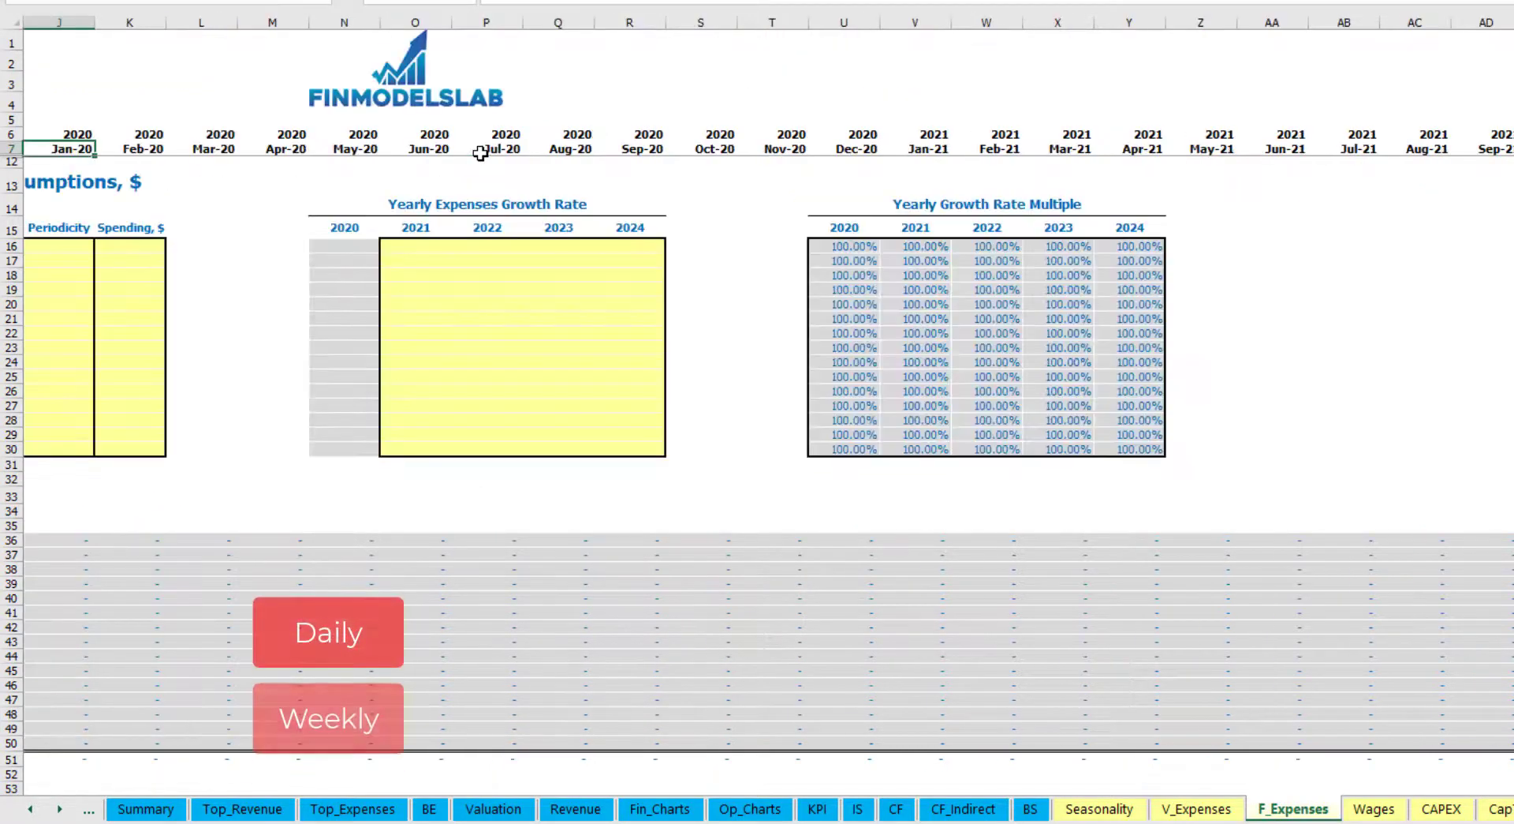
{"action": "key", "text": "Home"}
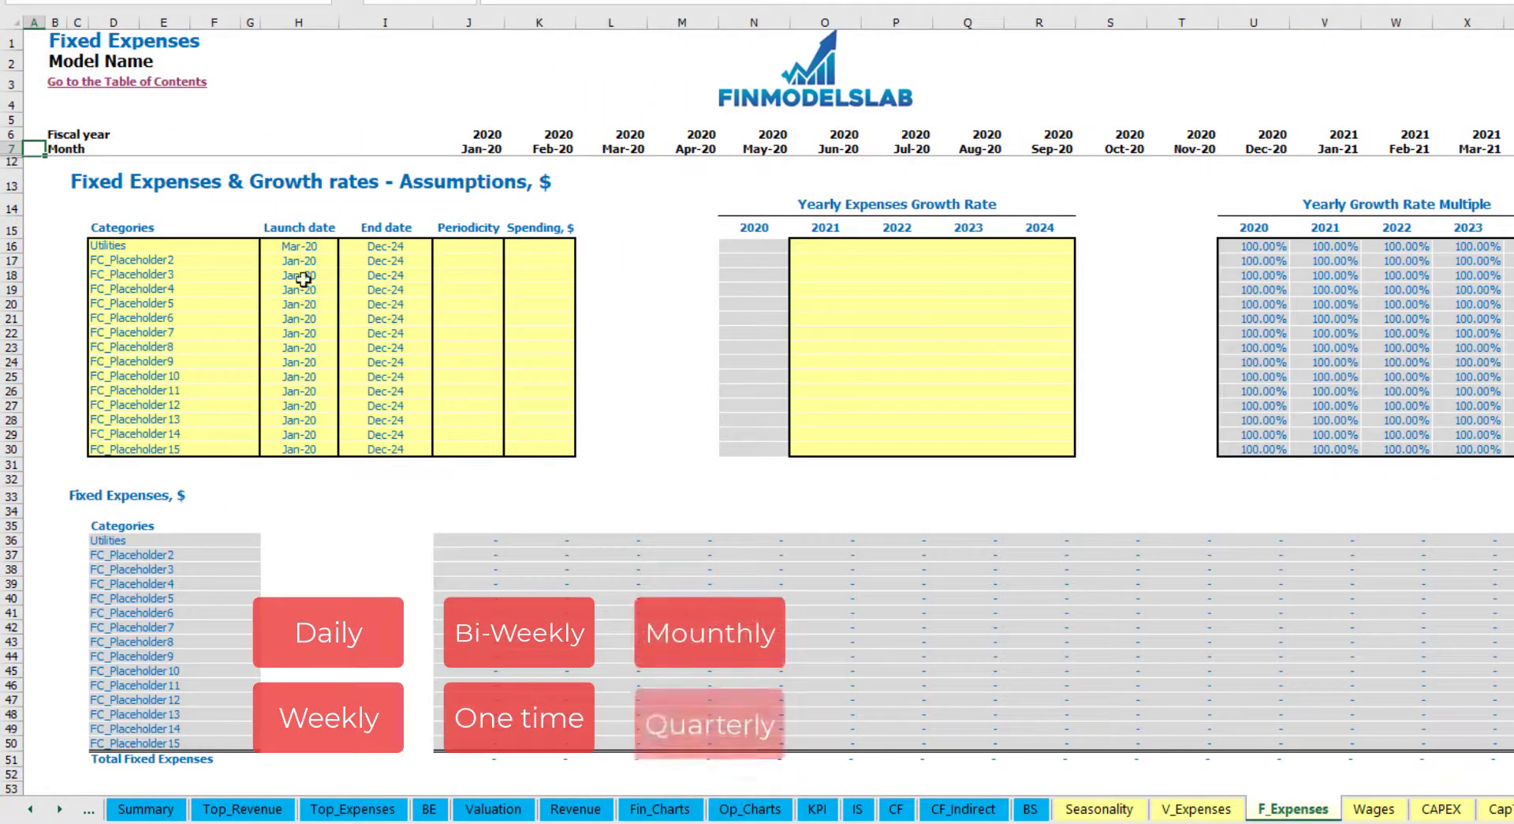
- Set the Utilities expense's periodicity to Daily and its spending to $50
{"action": "left_click", "coordinate": [470, 246]}
{"action": "left_click", "coordinate": [512, 246]}
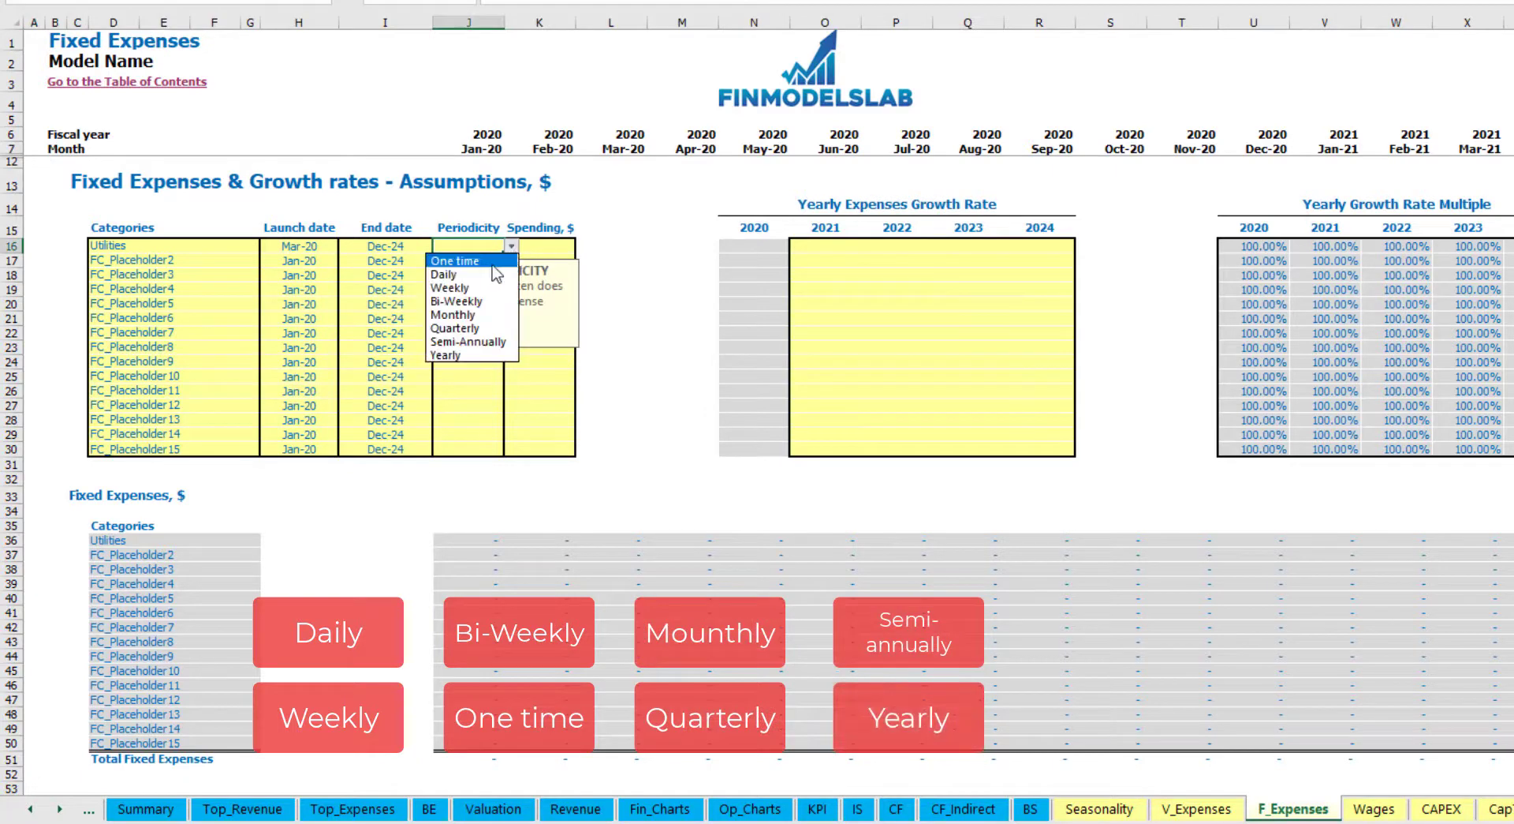
{"action": "left_click", "coordinate": [457, 274]}
{"action": "key", "text": "Tab"}
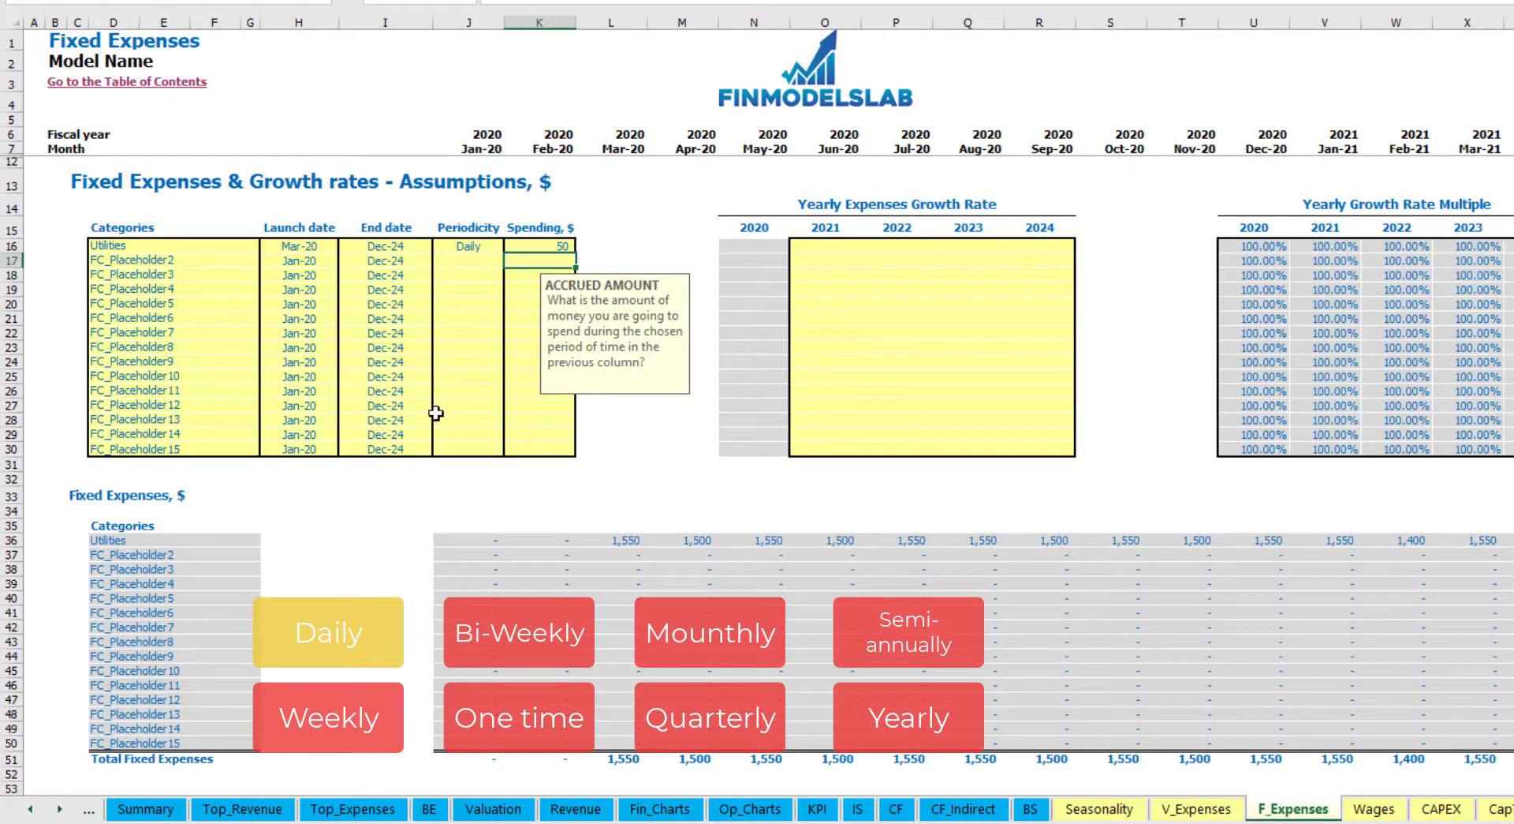
- Examine the monthly Utilities amounts under Fixed Expenses, comparing Mar-20, Apr-20 and May-20
{"action": "left_click", "coordinate": [623, 541]}
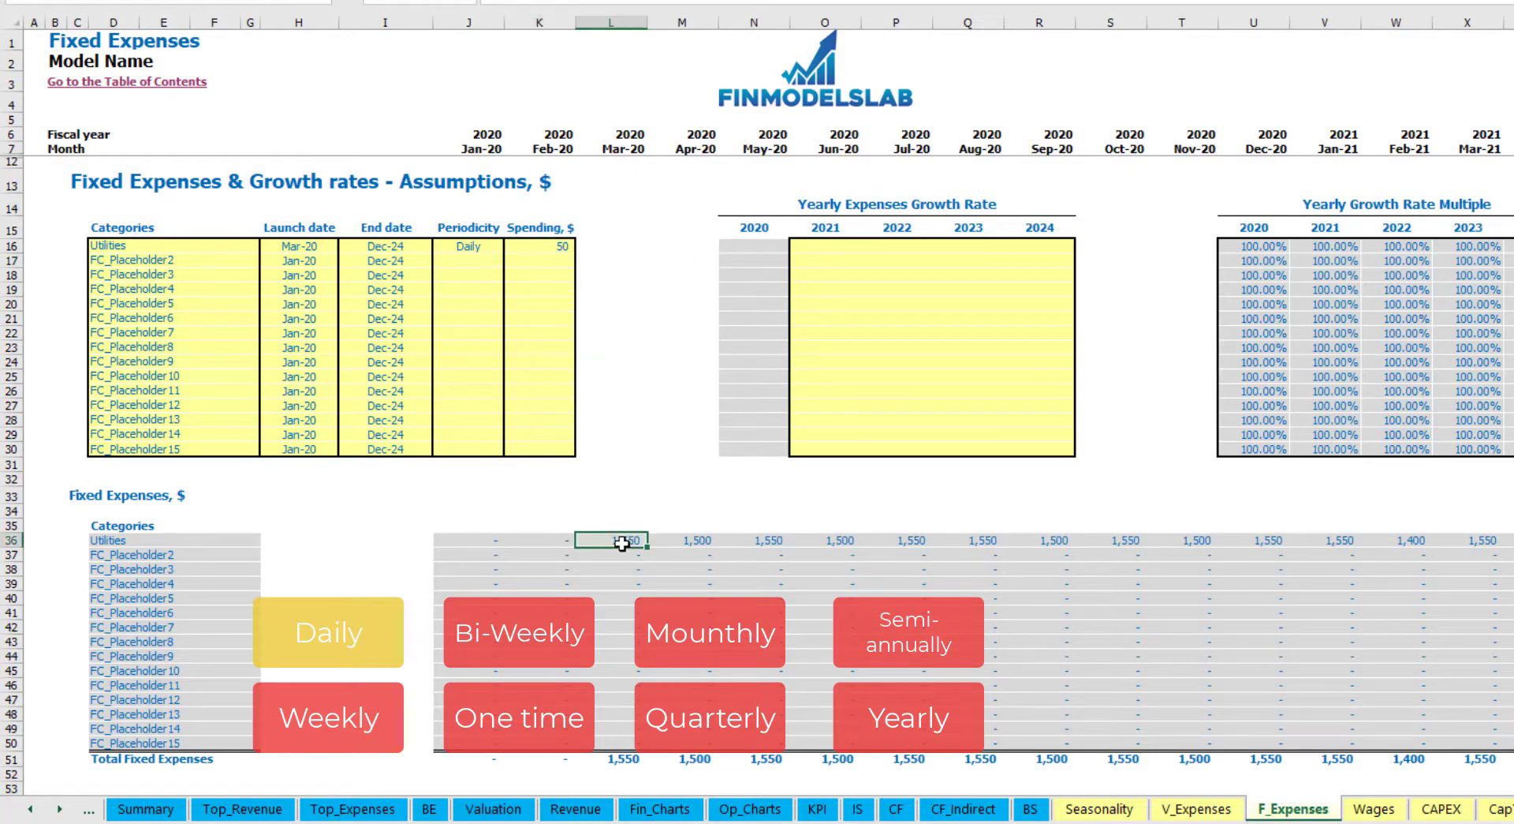
{"action": "left_click", "coordinate": [693, 541]}
{"action": "left_click", "coordinate": [777, 543]}
{"action": "left_click", "coordinate": [626, 527]}
{"action": "left_click", "coordinate": [633, 542]}
{"action": "left_click", "coordinate": [671, 543]}
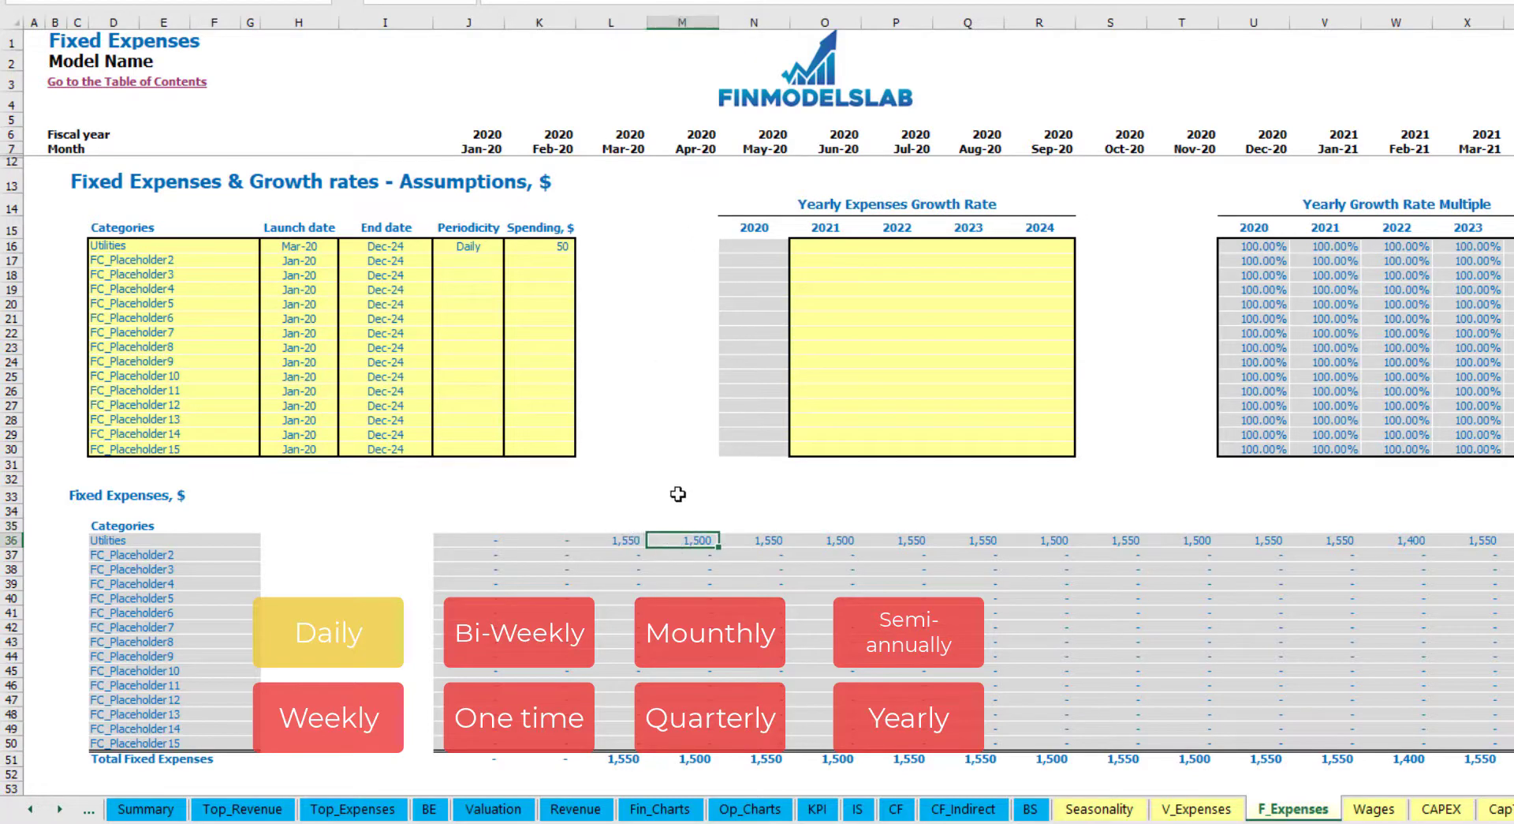
{"action": "left_click", "coordinate": [619, 151]}
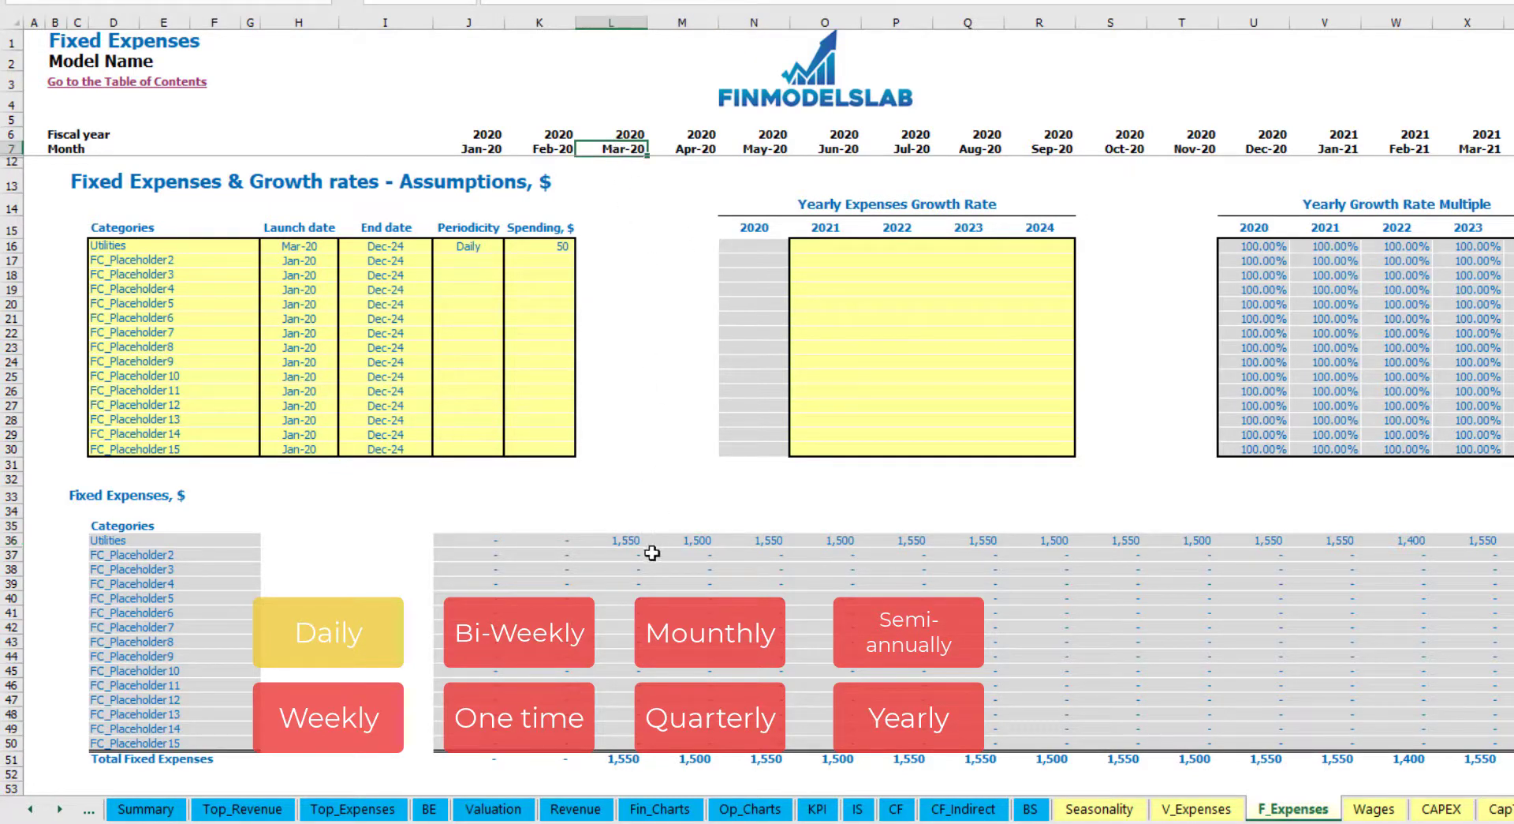
{"action": "left_click", "coordinate": [631, 541]}
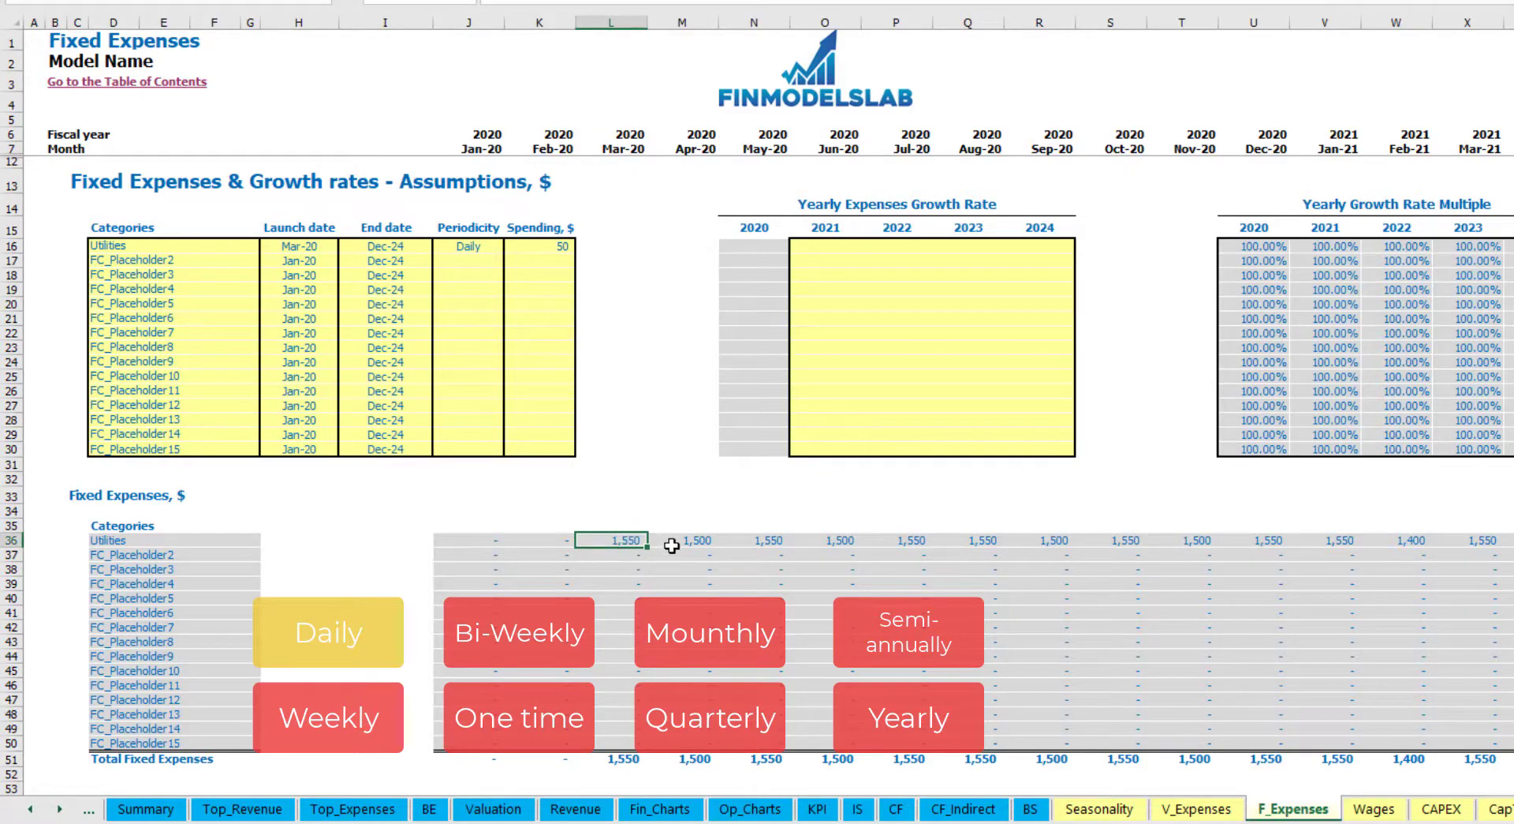
{"action": "left_click", "coordinate": [698, 541]}
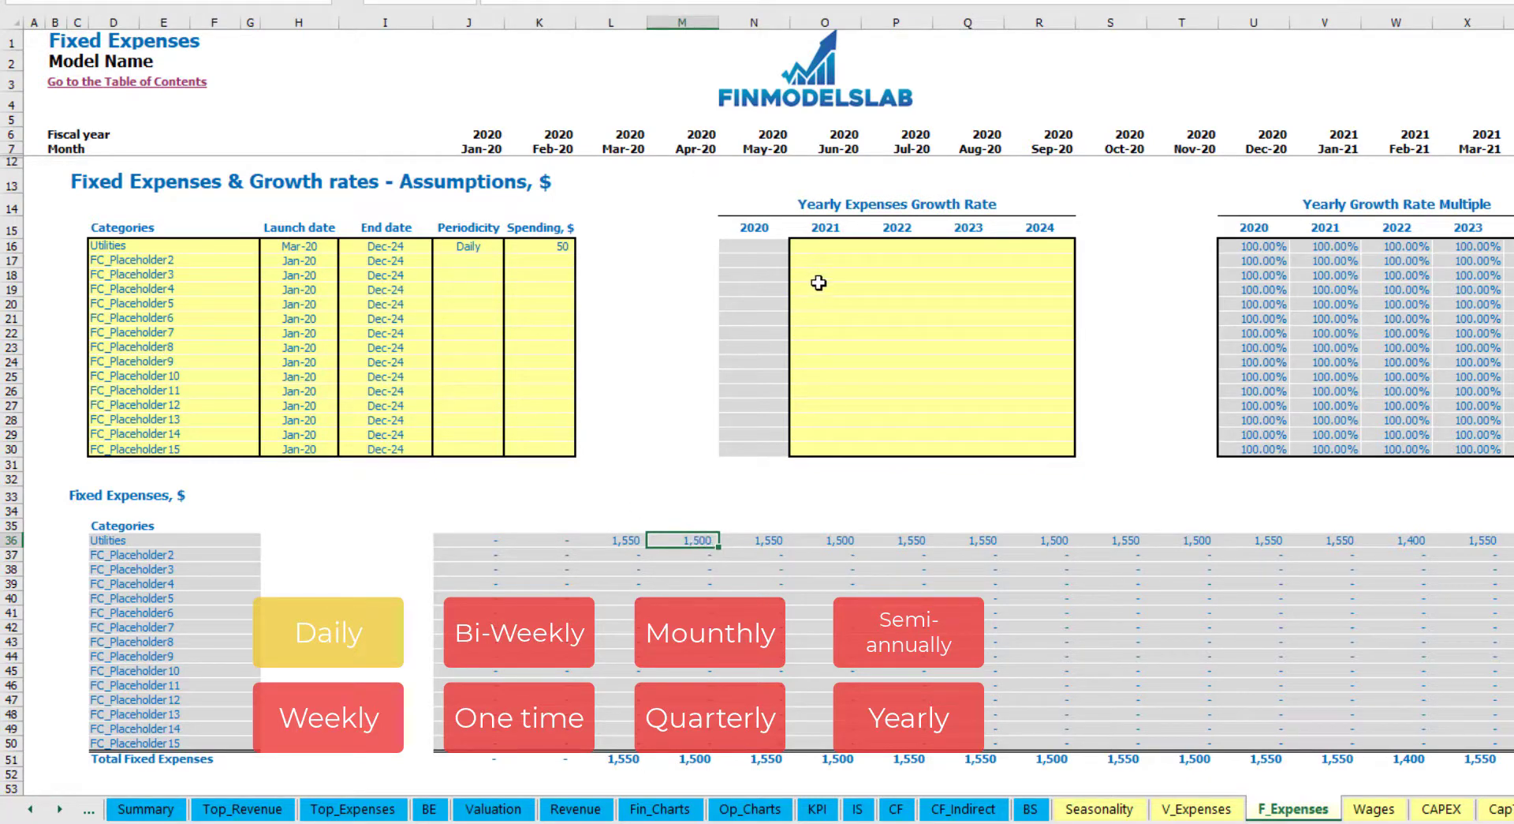
- Set the Utilities yearly growth rate to 5% for 2021 through 2024 and review its monthly amounts in those years
{"action": "left_click", "coordinate": [837, 249]}
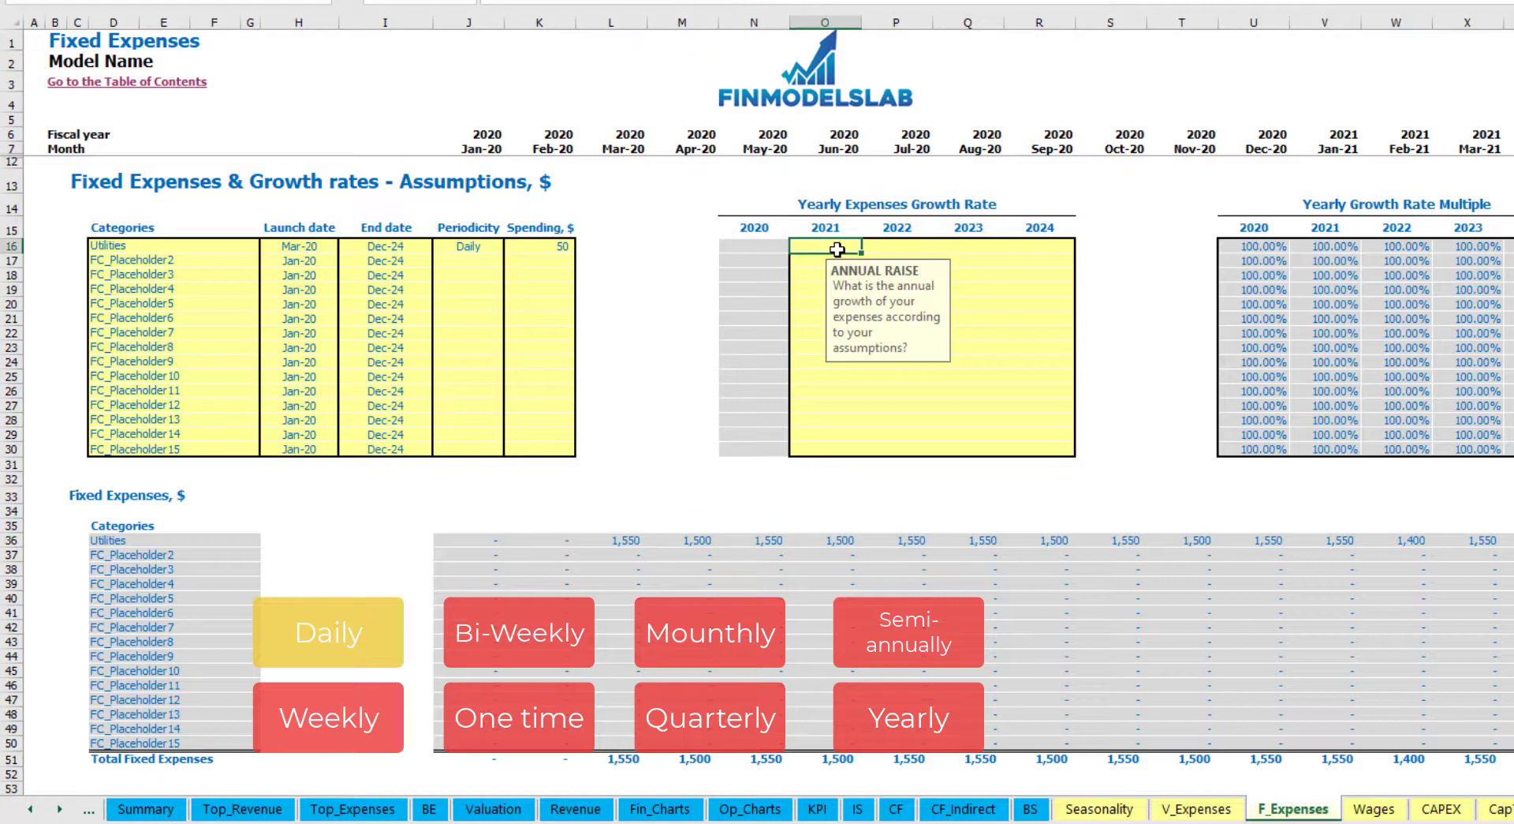
{"action": "type", "text": "5%"}
{"action": "key", "text": "ctrl+Return"}
{"action": "key", "text": "ctrl+c"}
{"action": "key", "text": "Right"}
{"action": "key", "text": "shift+Right"}
{"action": "key", "text": "shift+Right"}
{"action": "key", "text": "ctrl+v"}
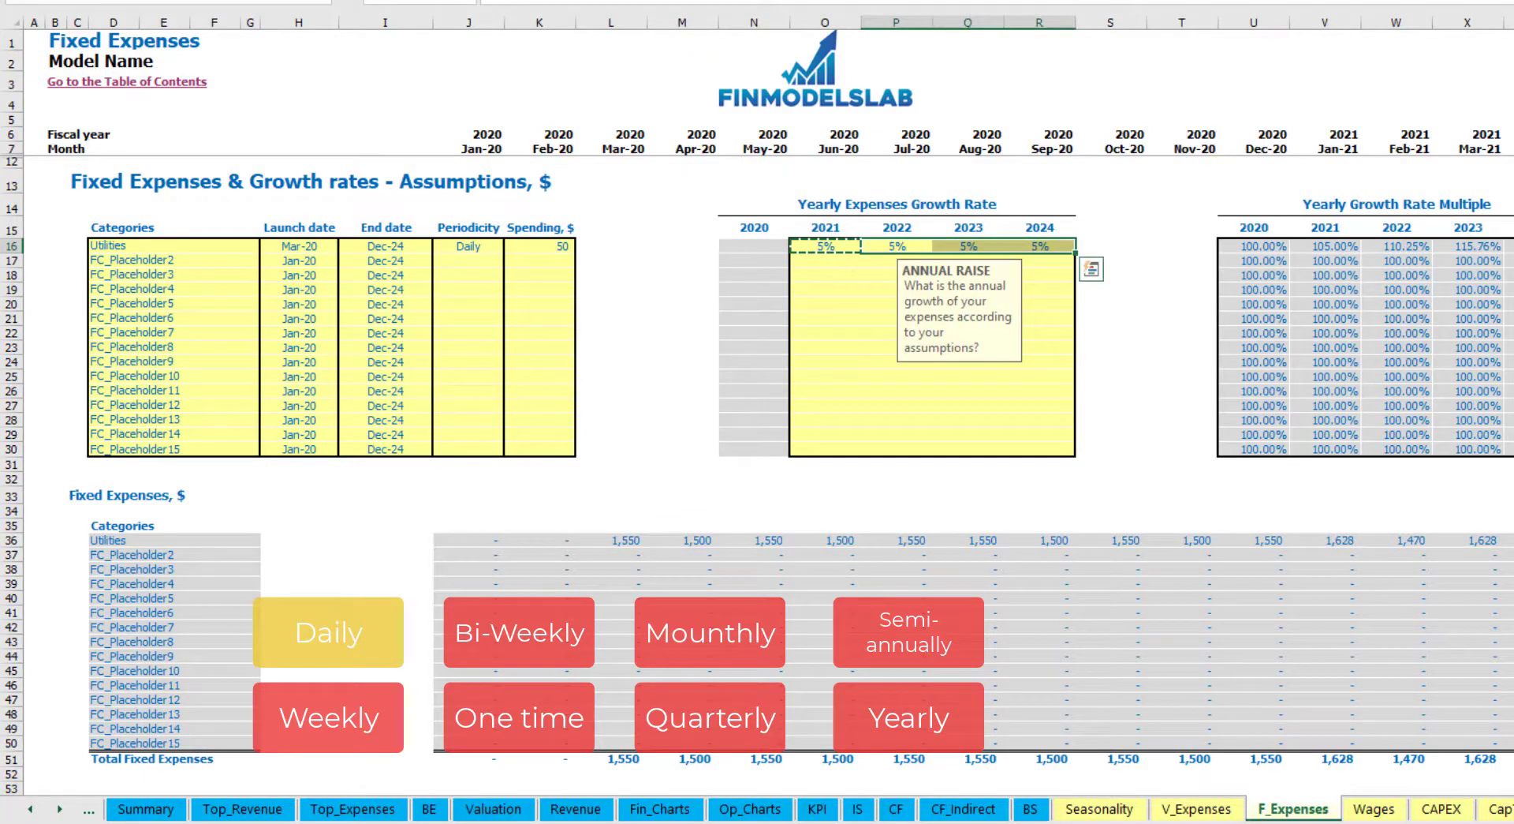
{"action": "left_click_drag", "start_coordinate": [835, 248], "coordinate": [1030, 247]}
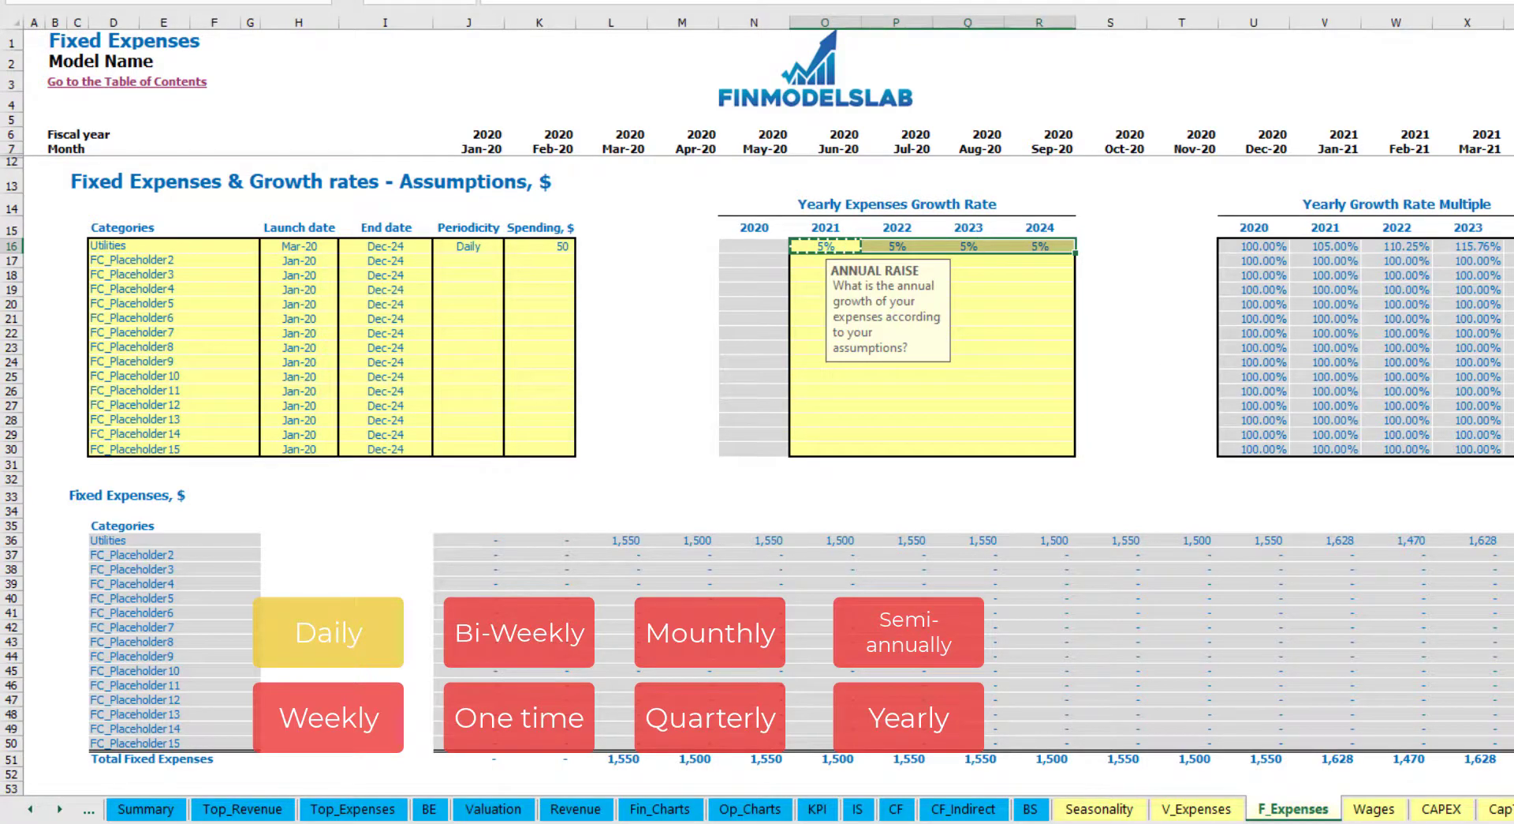
{"action": "scroll", "coordinate": [1333, 766], "scroll_direction": "right", "scroll_amount": 10}
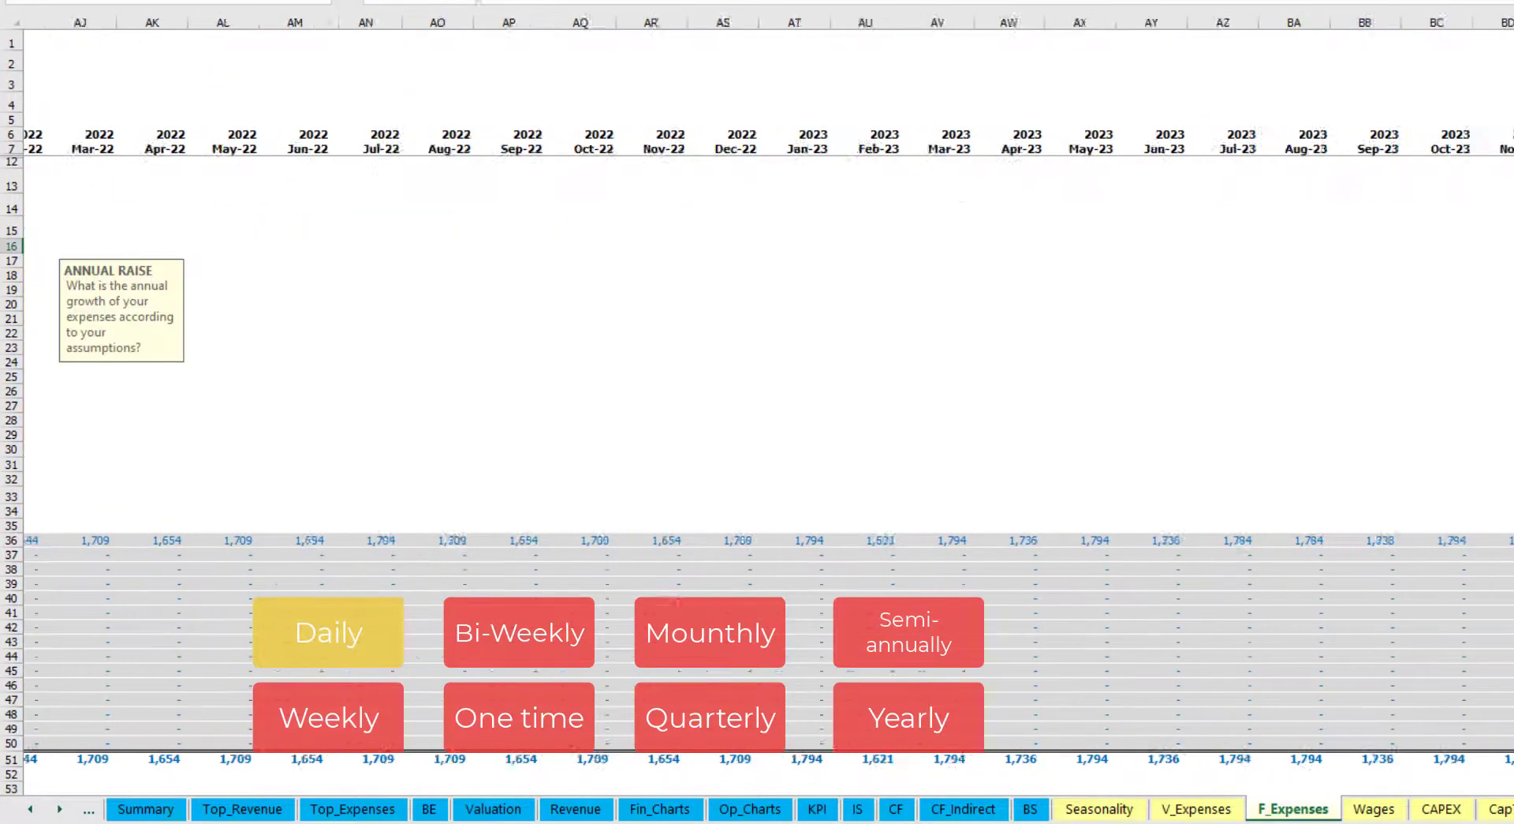
{"action": "scroll", "coordinate": [1333, 765], "scroll_direction": "left", "scroll_amount": 10}
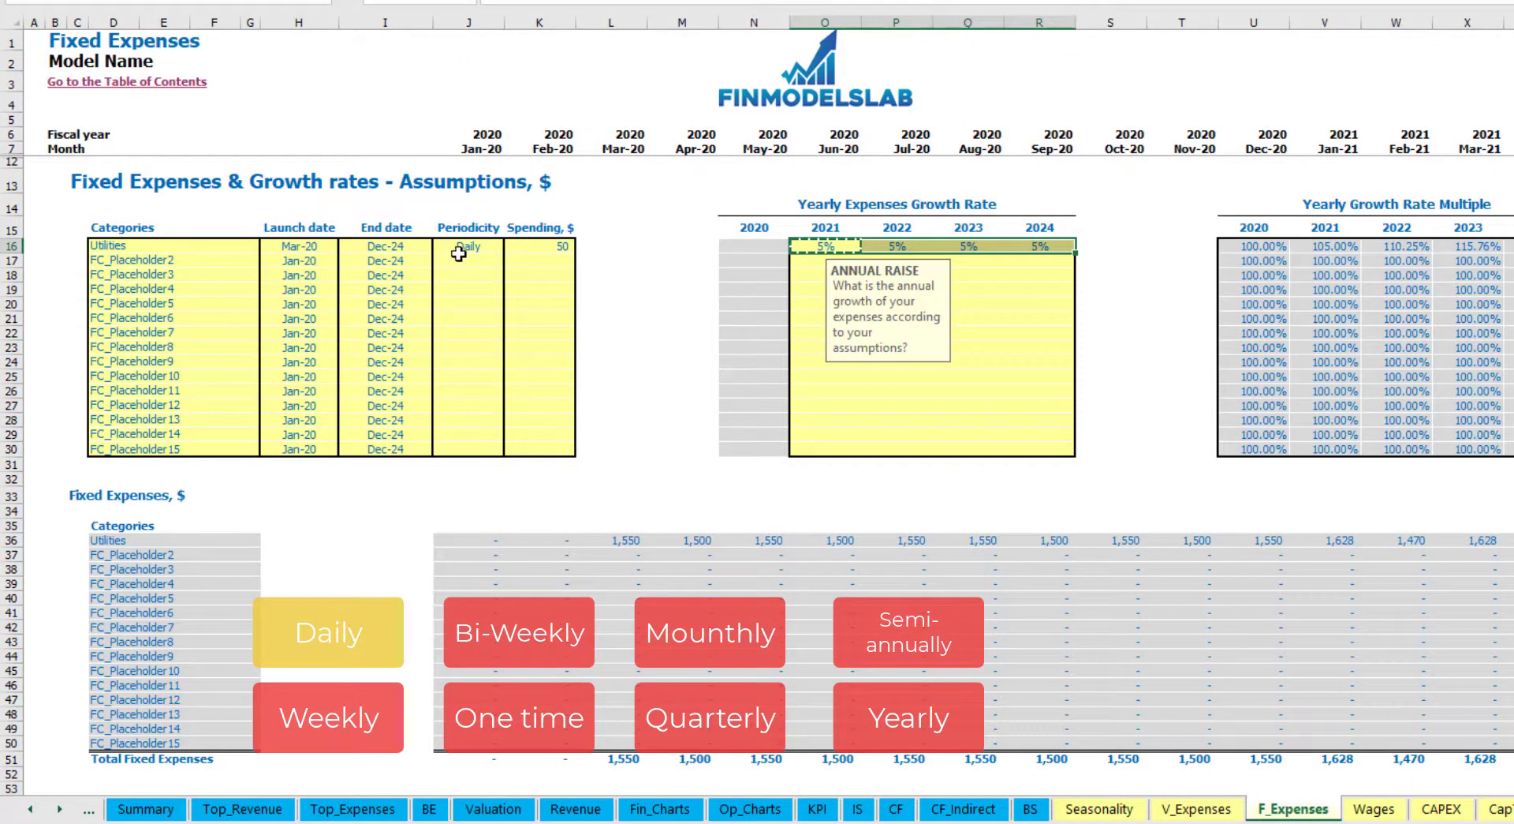
- Rename the second fixed expense category as Advertising
{"action": "left_click", "coordinate": [188, 256]}
{"action": "type", "text": "A"}
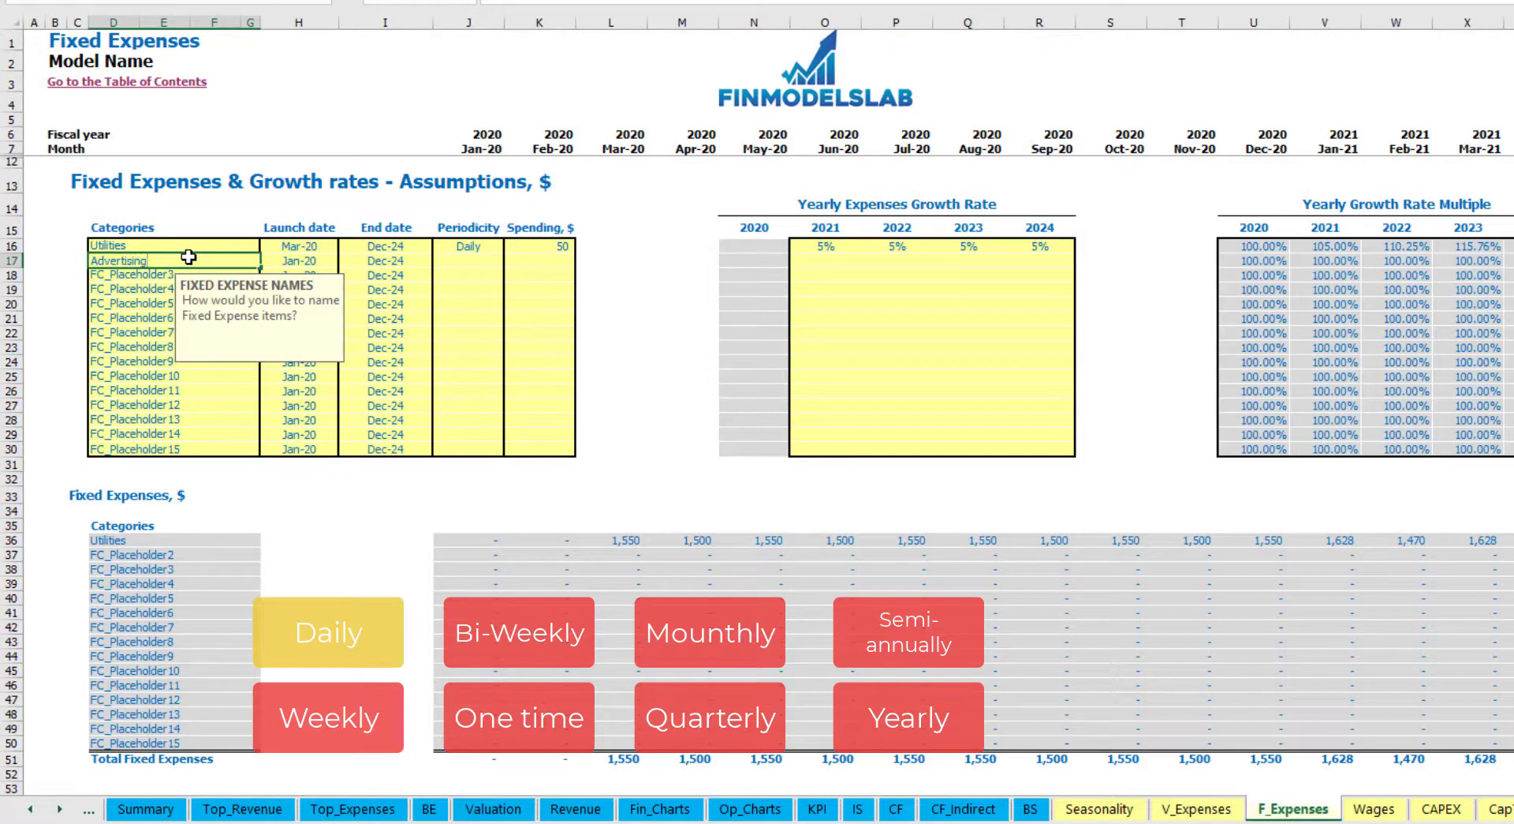
{"action": "type", "text": "dvertising"}
- Set the Advertising expense's launch date to Mar-20 and its end date to Aug-24
{"action": "left_click", "coordinate": [298, 263]}
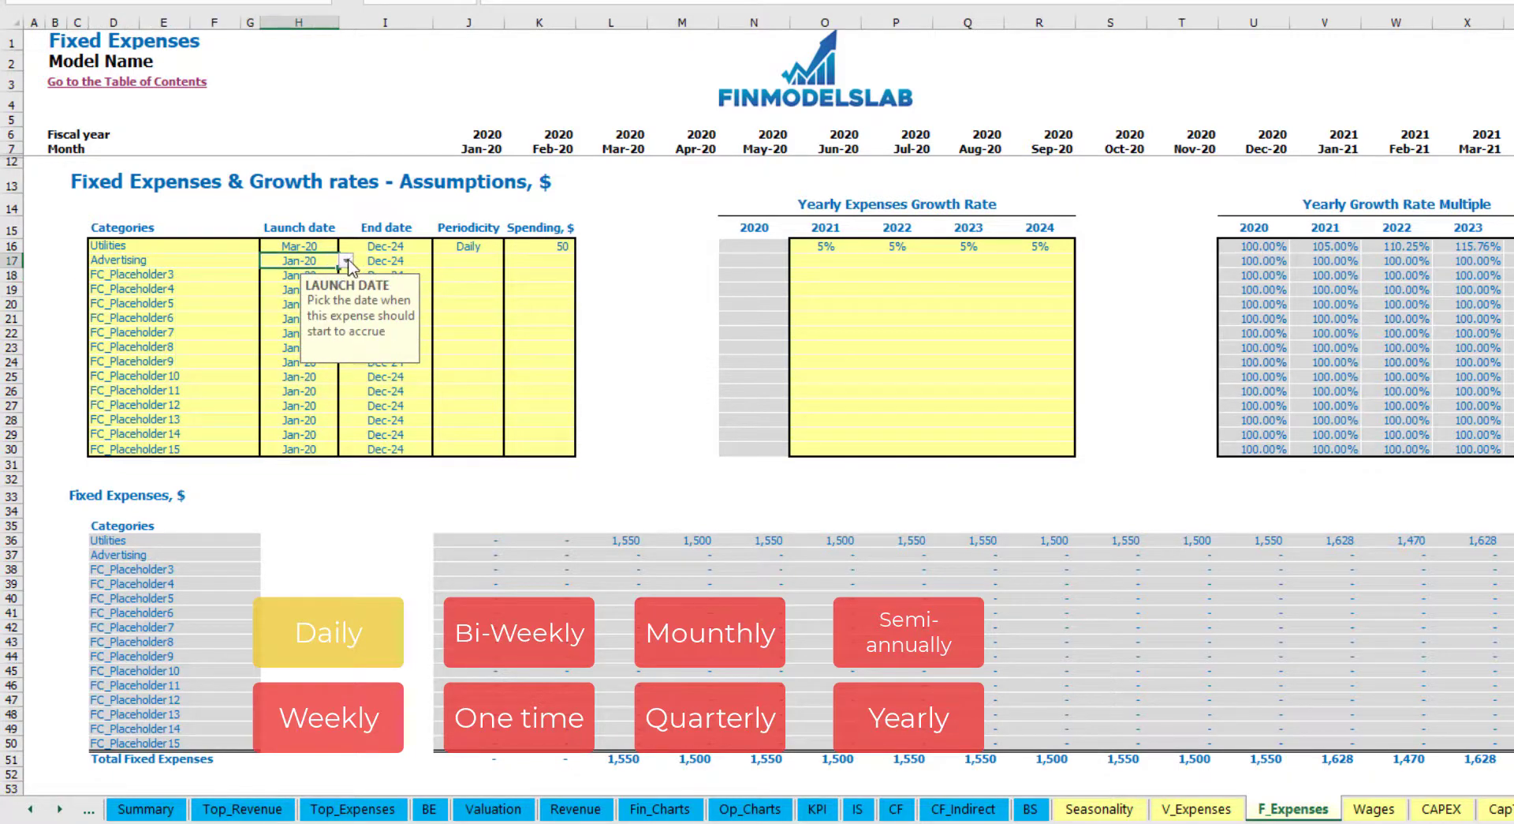
{"action": "left_click", "coordinate": [347, 260]}
{"action": "left_click", "coordinate": [298, 300]}
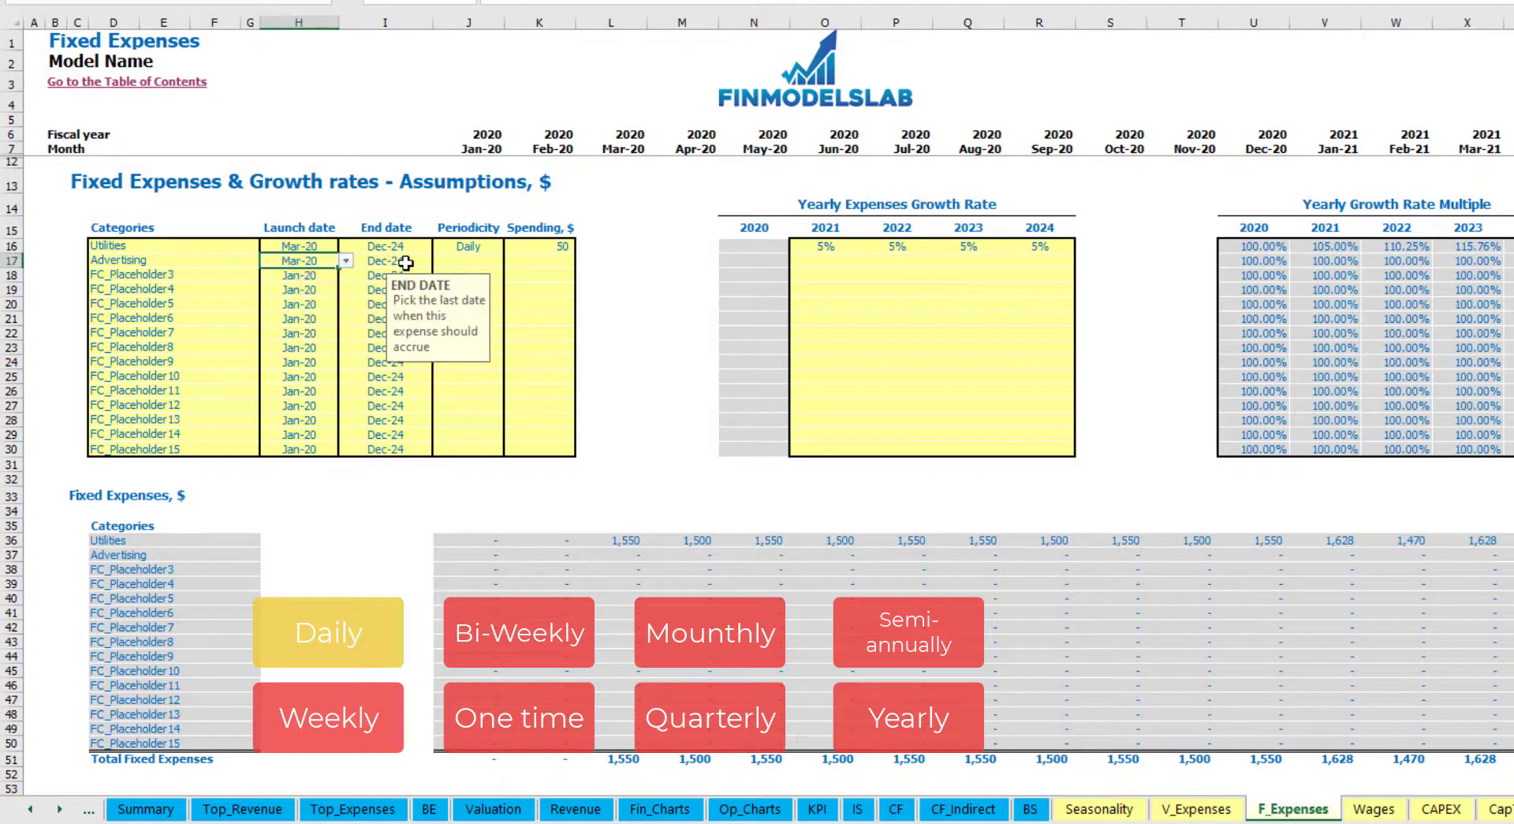
{"action": "left_click", "coordinate": [405, 263]}
{"action": "left_click", "coordinate": [441, 261]}
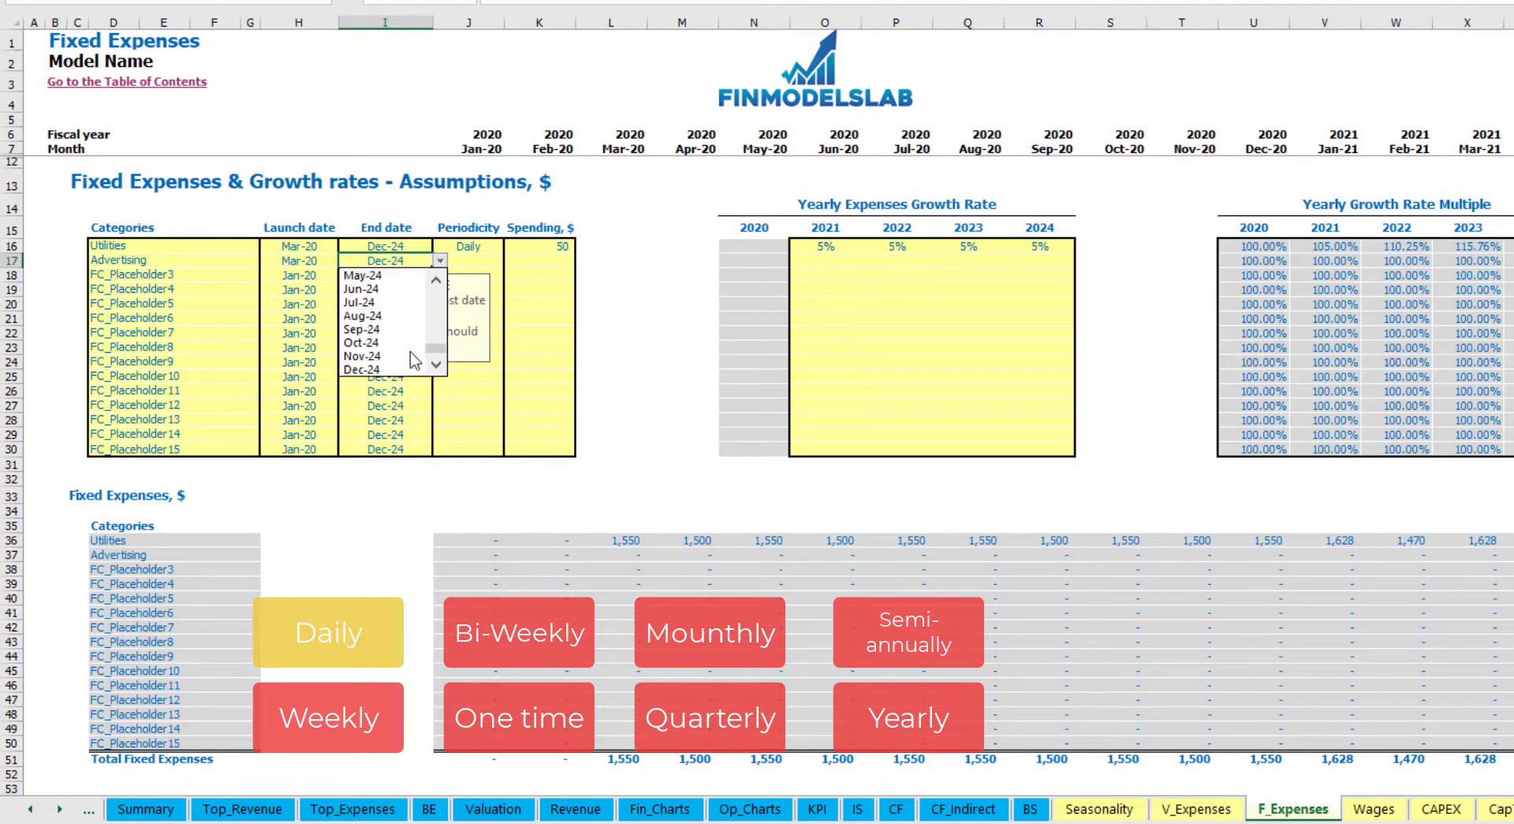
{"action": "left_click", "coordinate": [392, 317]}
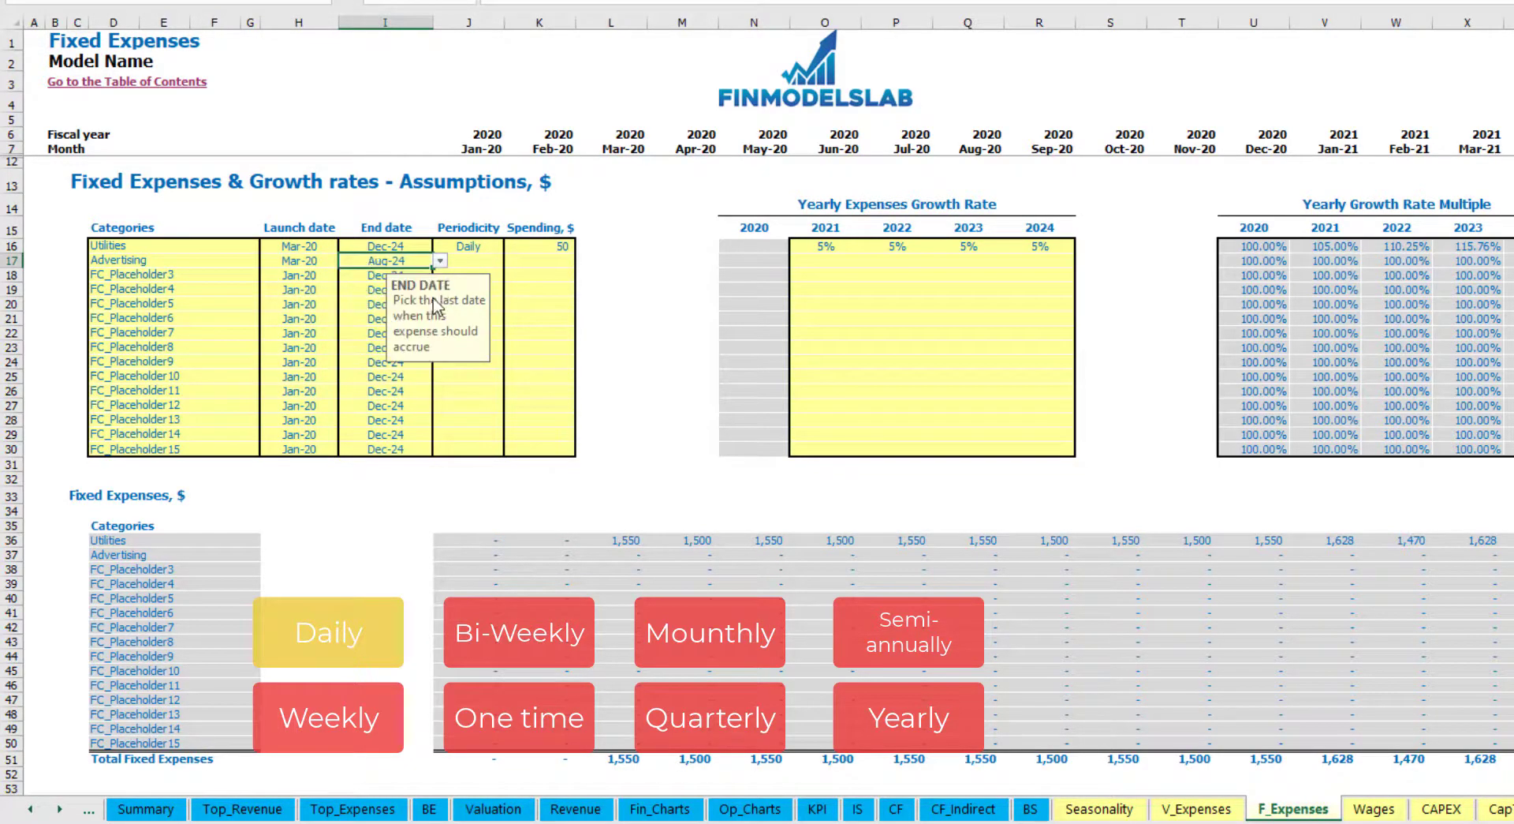
- Set the Advertising expense to Weekly periodicity with $100 spending and review its monthly amounts across the years
{"action": "left_click", "coordinate": [469, 259]}
{"action": "left_click", "coordinate": [511, 260]}
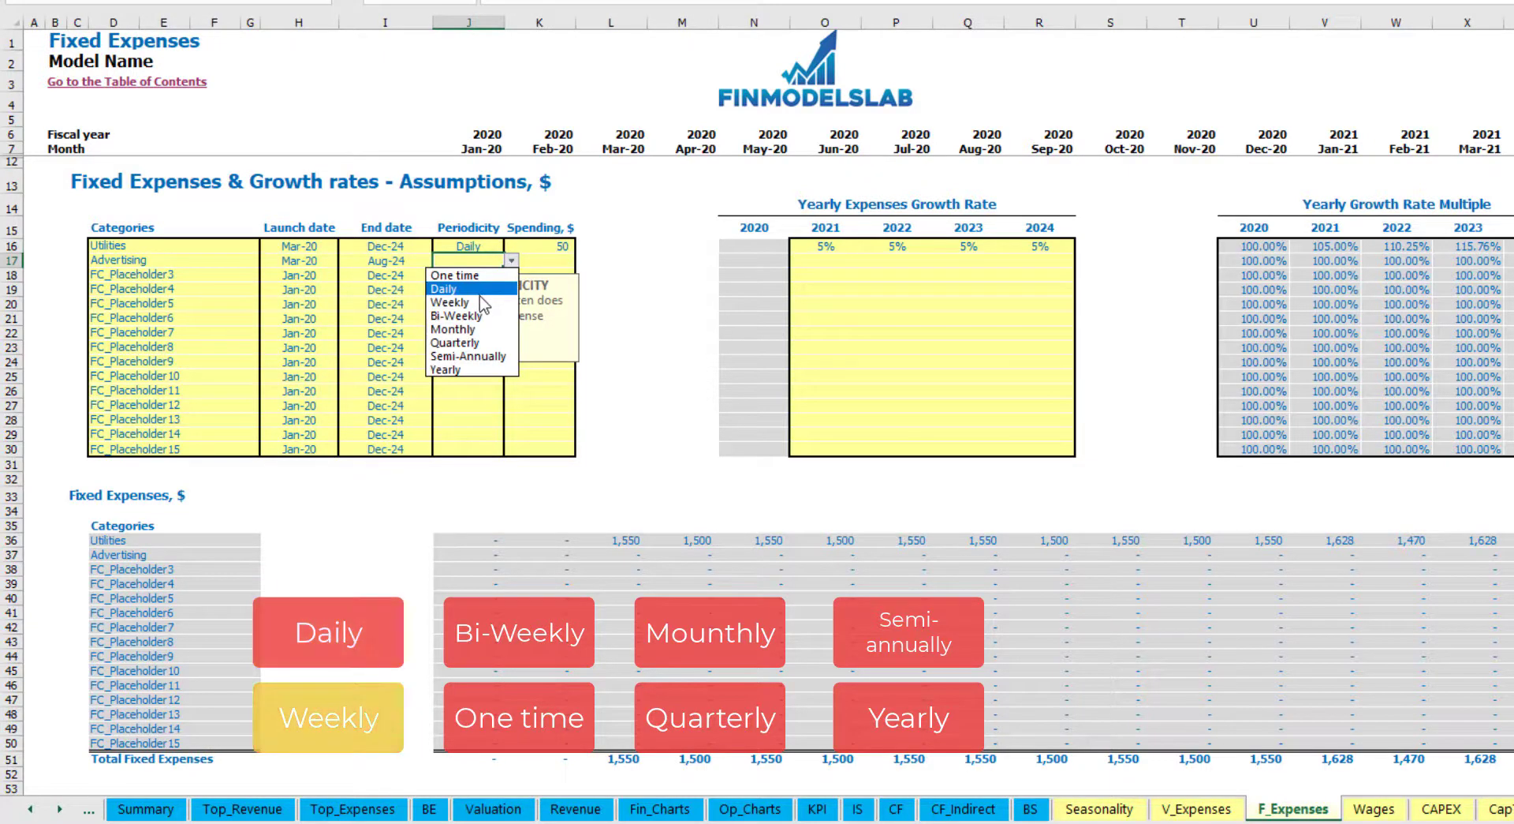
{"action": "left_click", "coordinate": [483, 302]}
{"action": "left_click", "coordinate": [535, 265]}
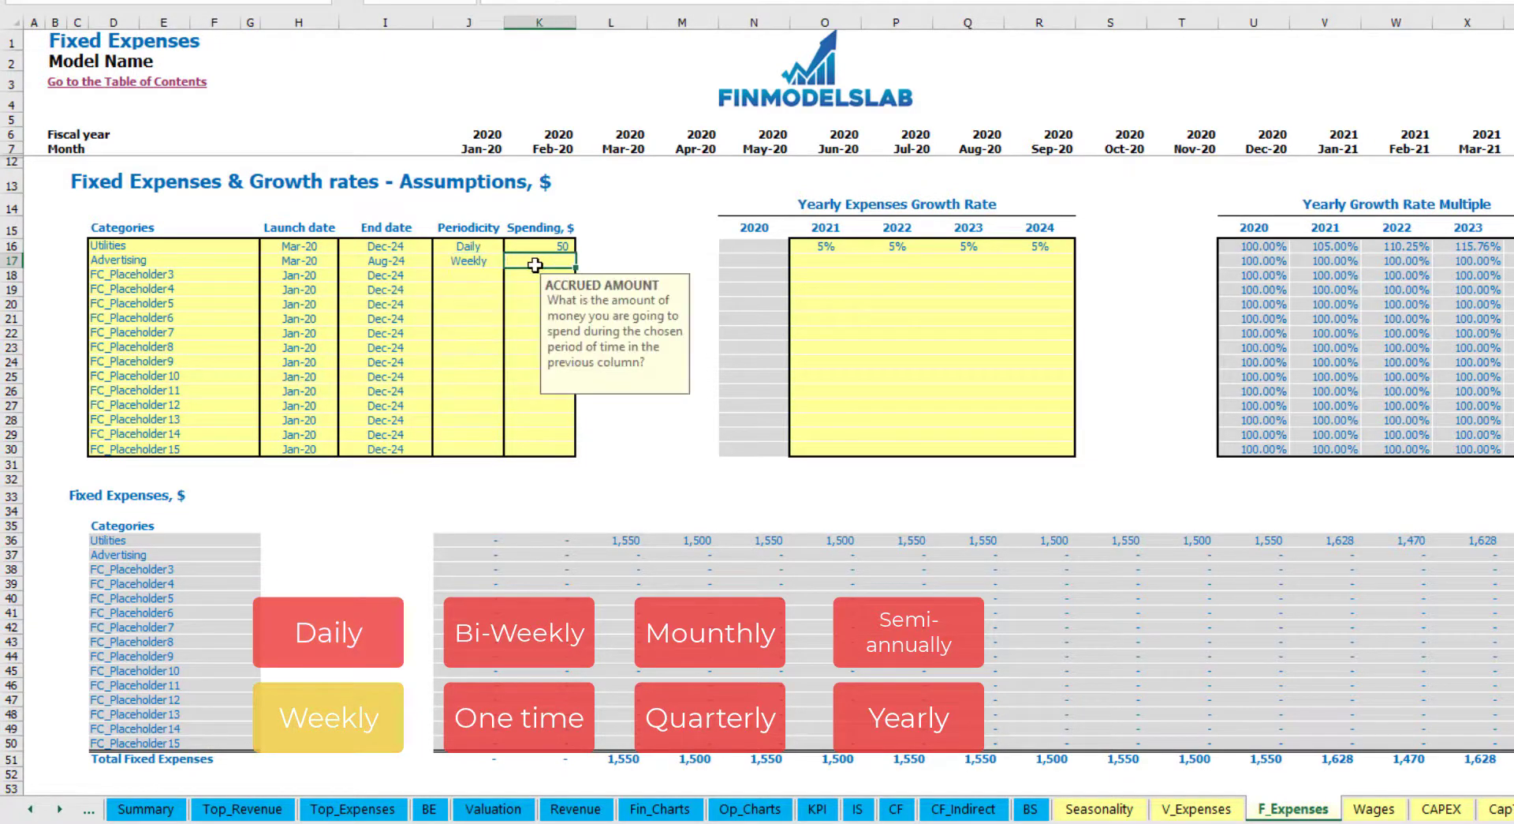
{"action": "type", "text": "100"}
{"action": "key", "text": "Return"}
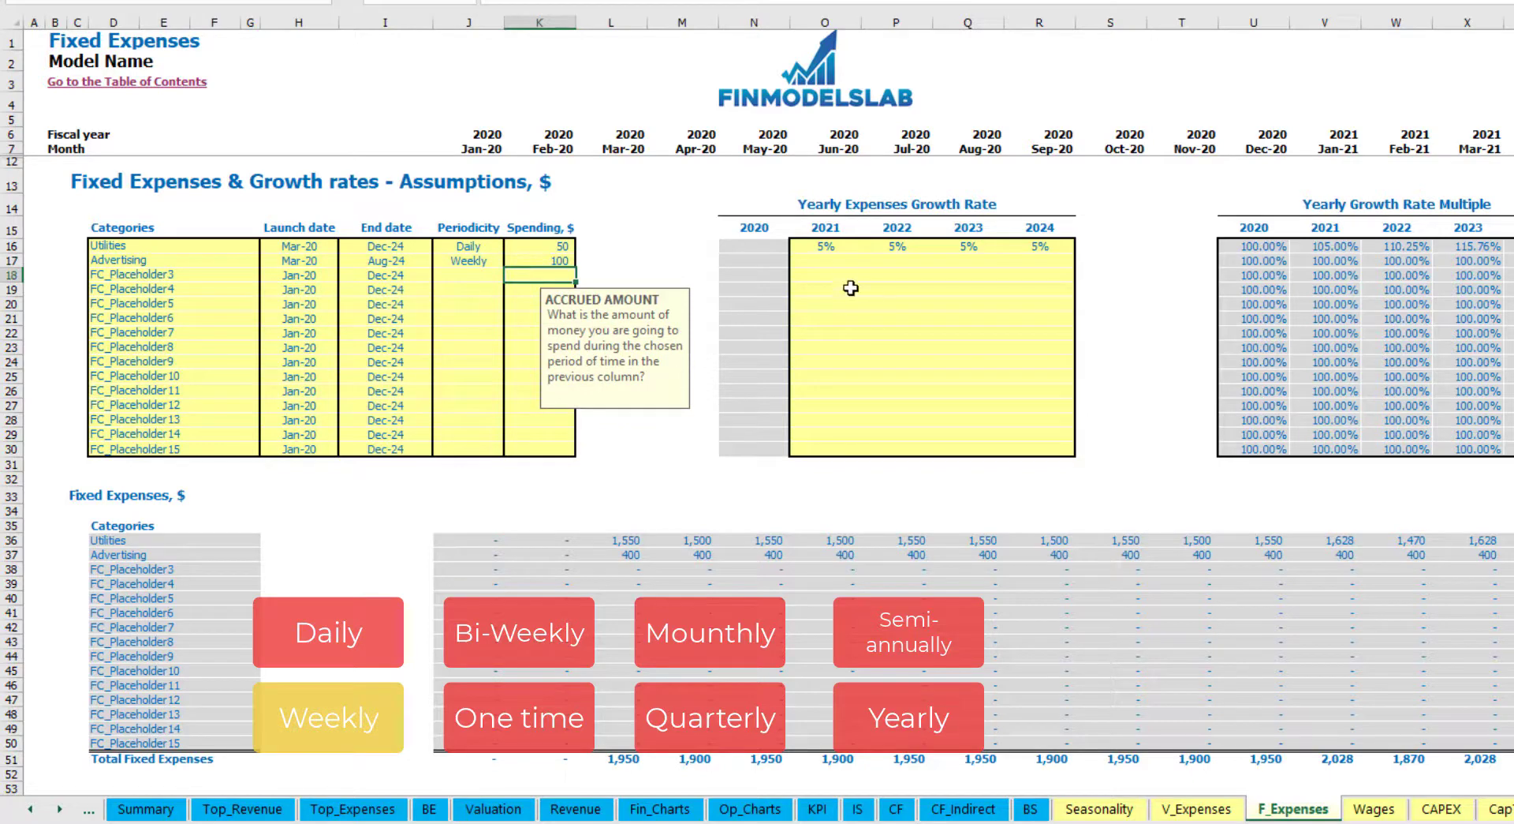
{"action": "left_click", "coordinate": [637, 557]}
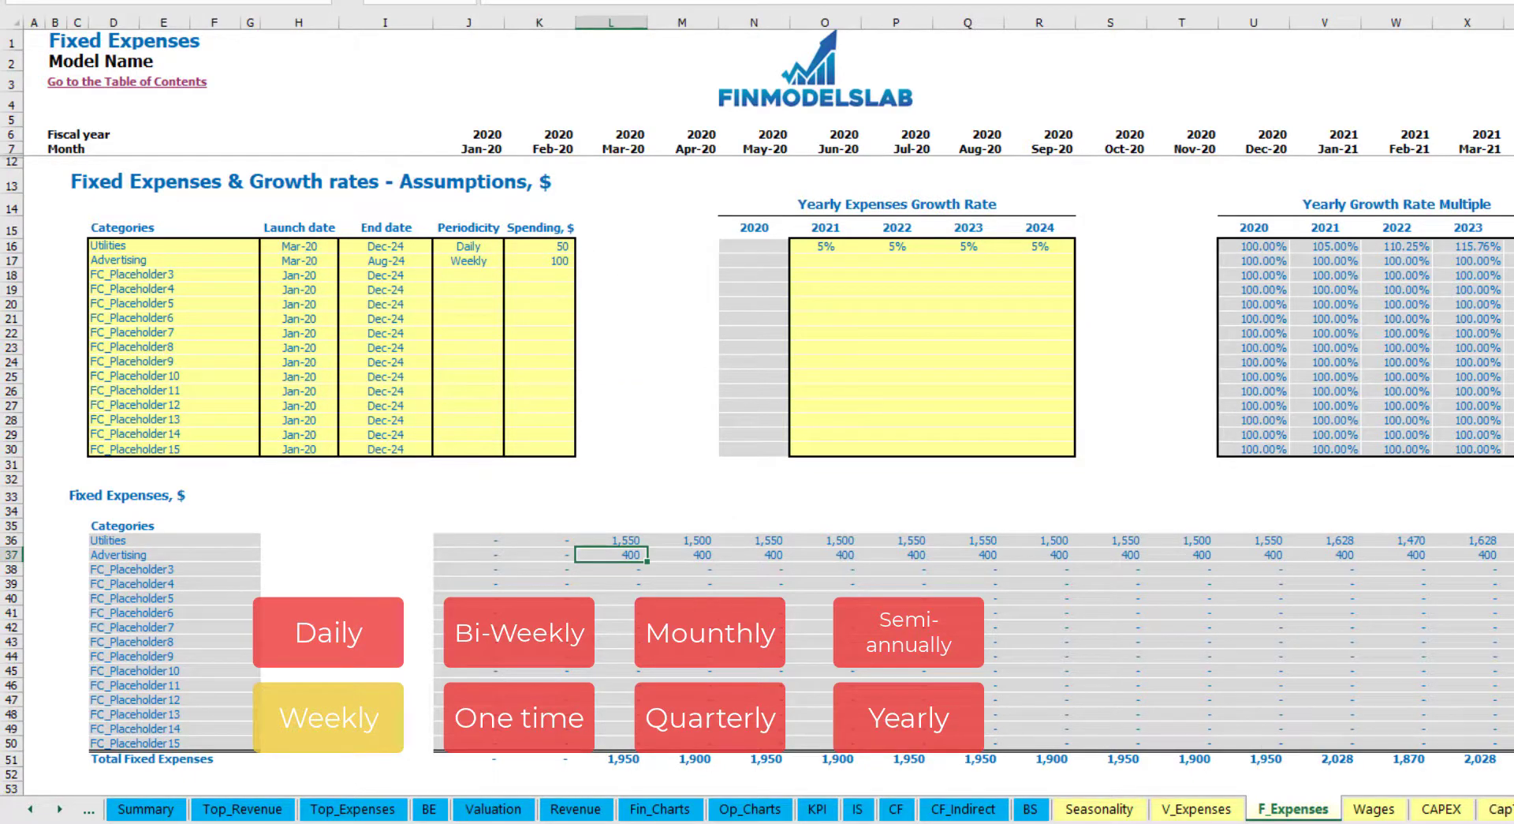
{"action": "scroll", "coordinate": [757, 394], "scroll_direction": "right", "scroll_amount": 10}
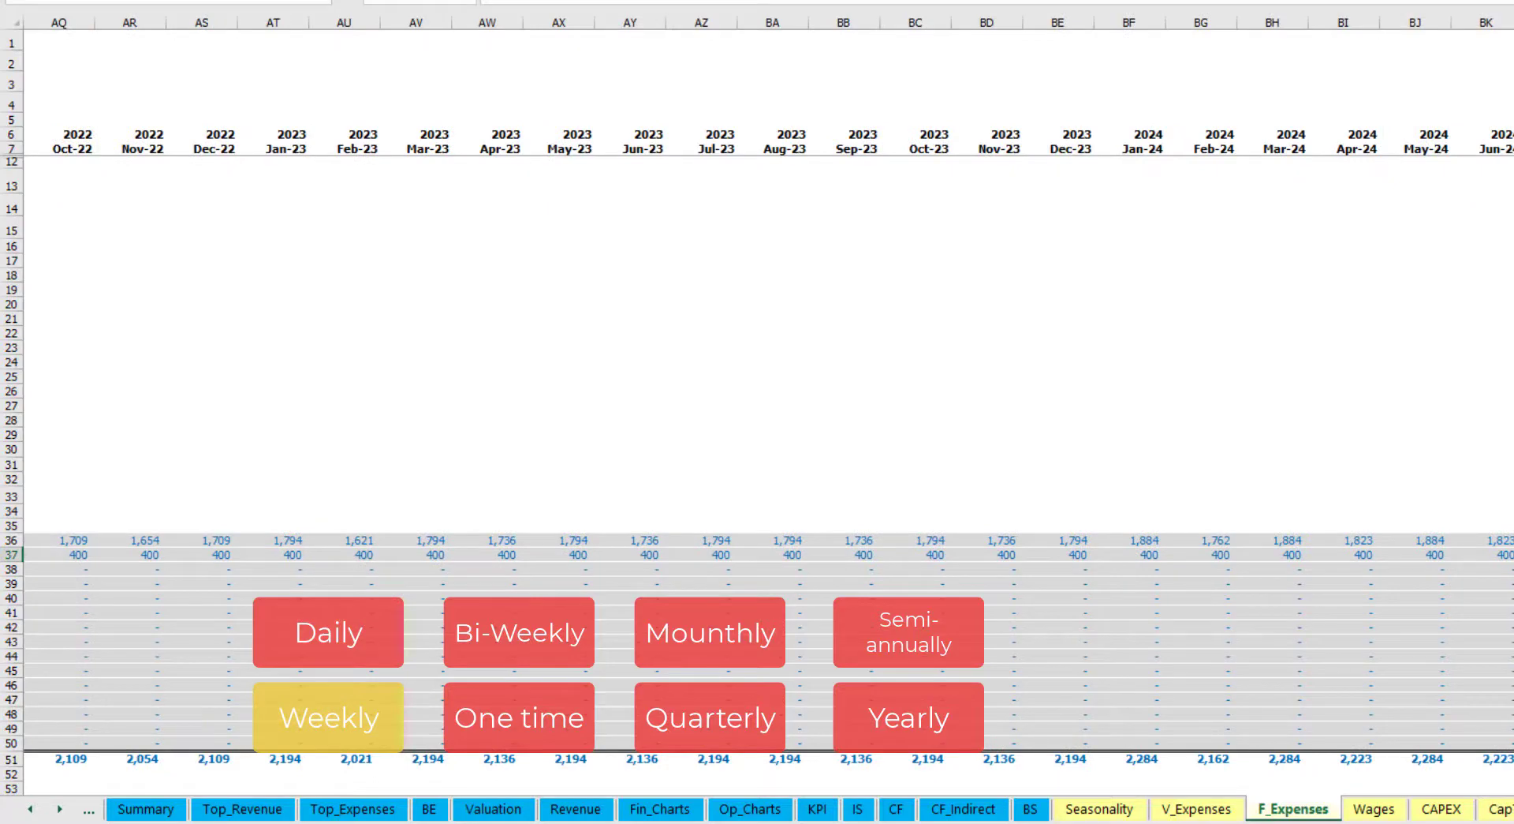
{"action": "scroll", "coordinate": [488, 284], "scroll_direction": "left", "scroll_amount": 10}
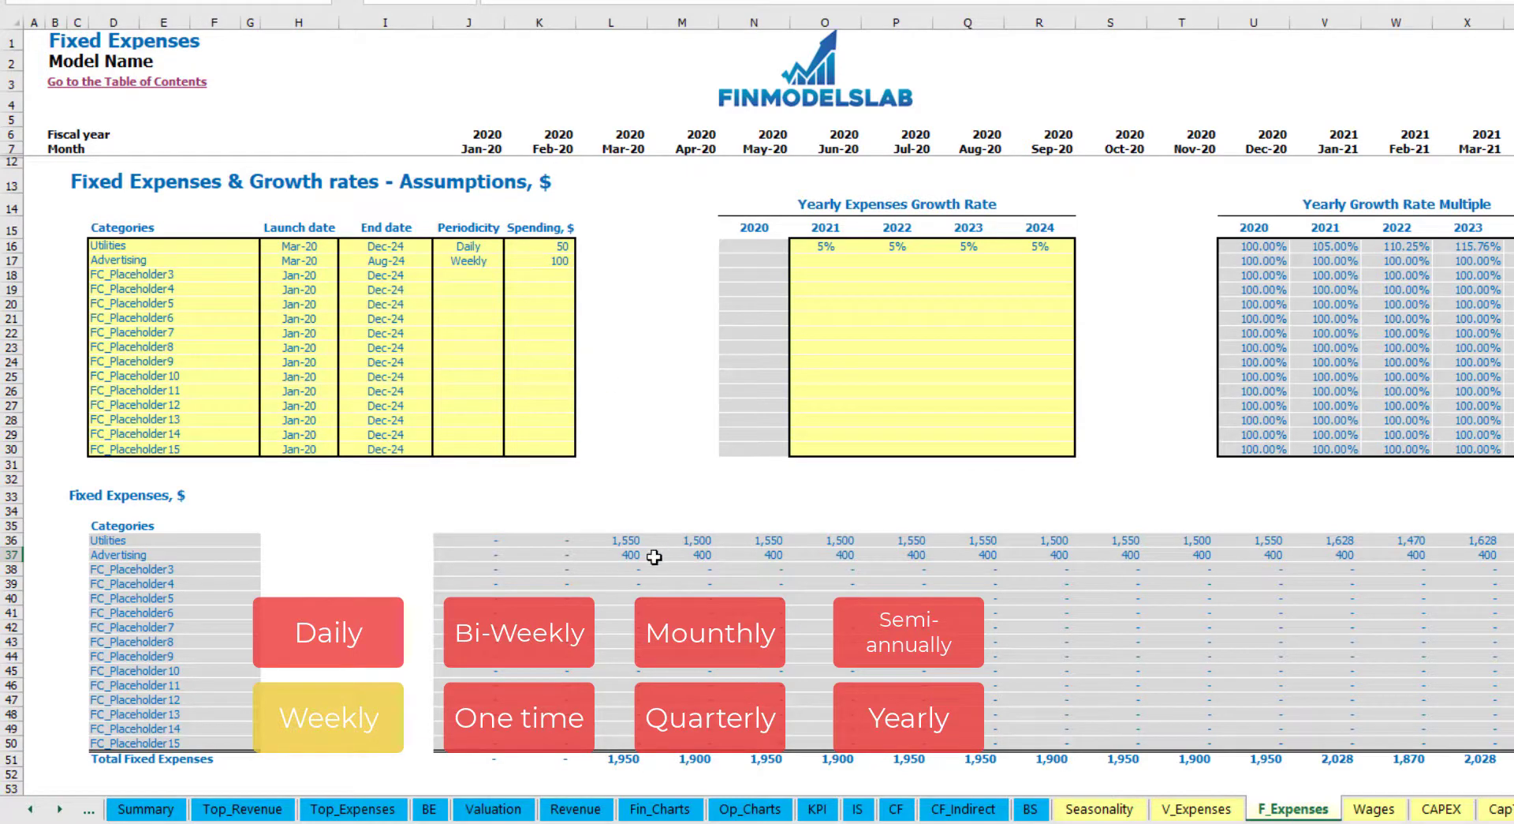
- Set the Advertising expense's periodicity to Bi-Weekly and its spending to $500
{"action": "left_click", "coordinate": [481, 263]}
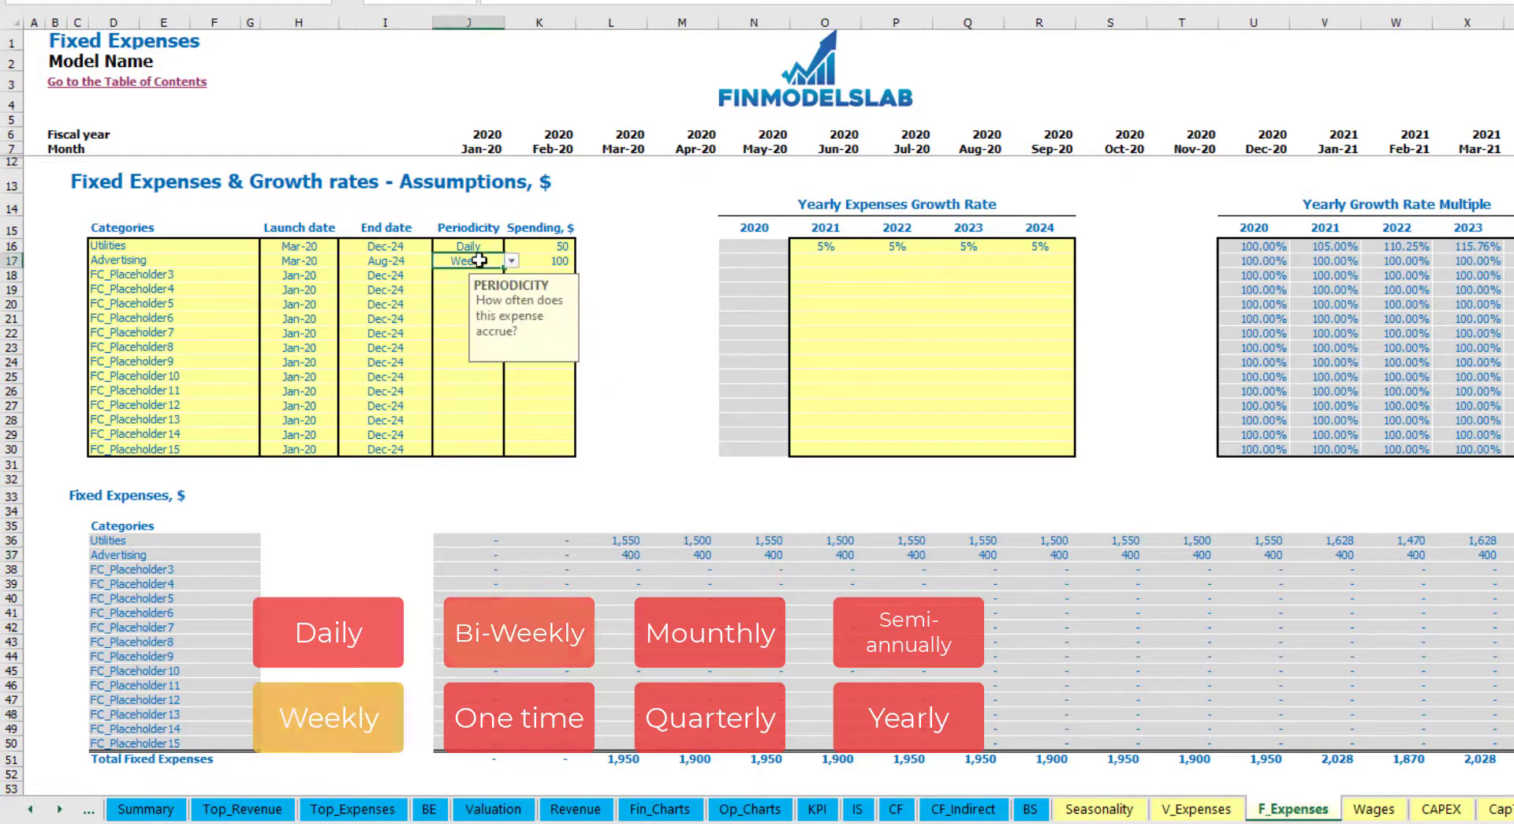
{"action": "left_click", "coordinate": [512, 260]}
{"action": "left_click", "coordinate": [483, 315]}
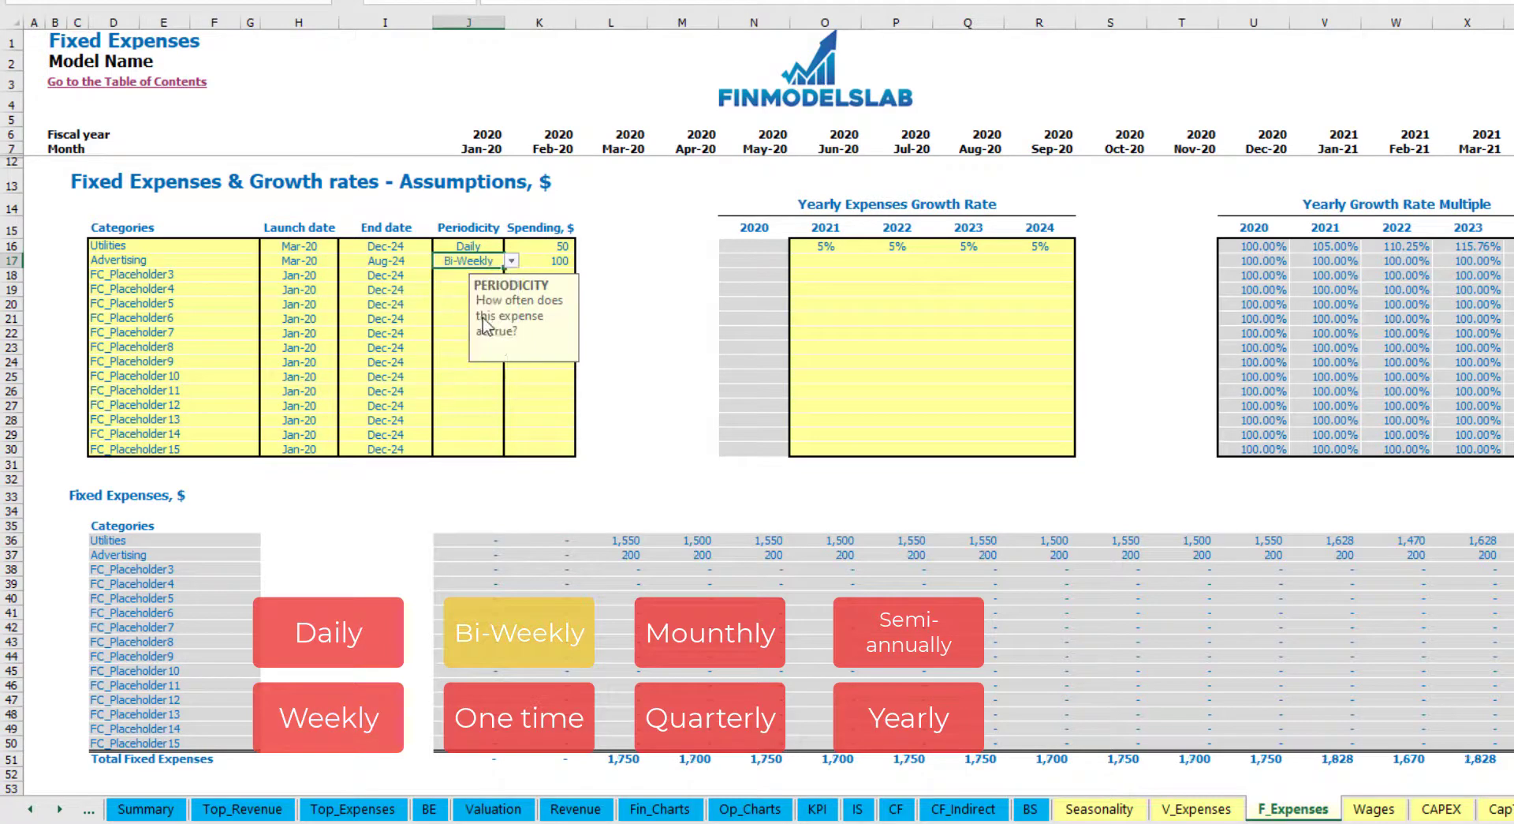
{"action": "left_click", "coordinate": [538, 262]}
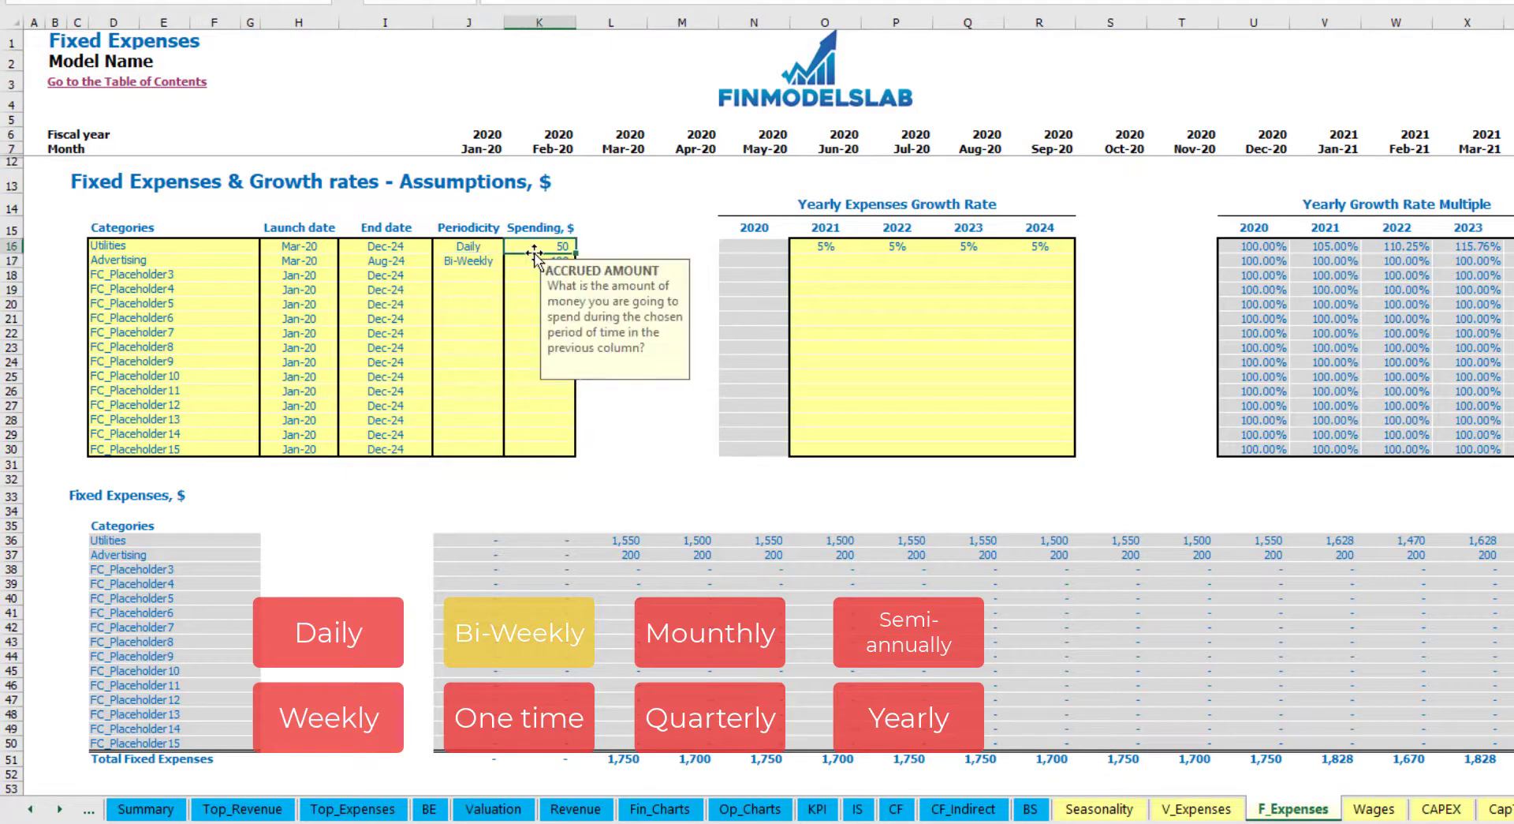
{"action": "type", "text": "500"}
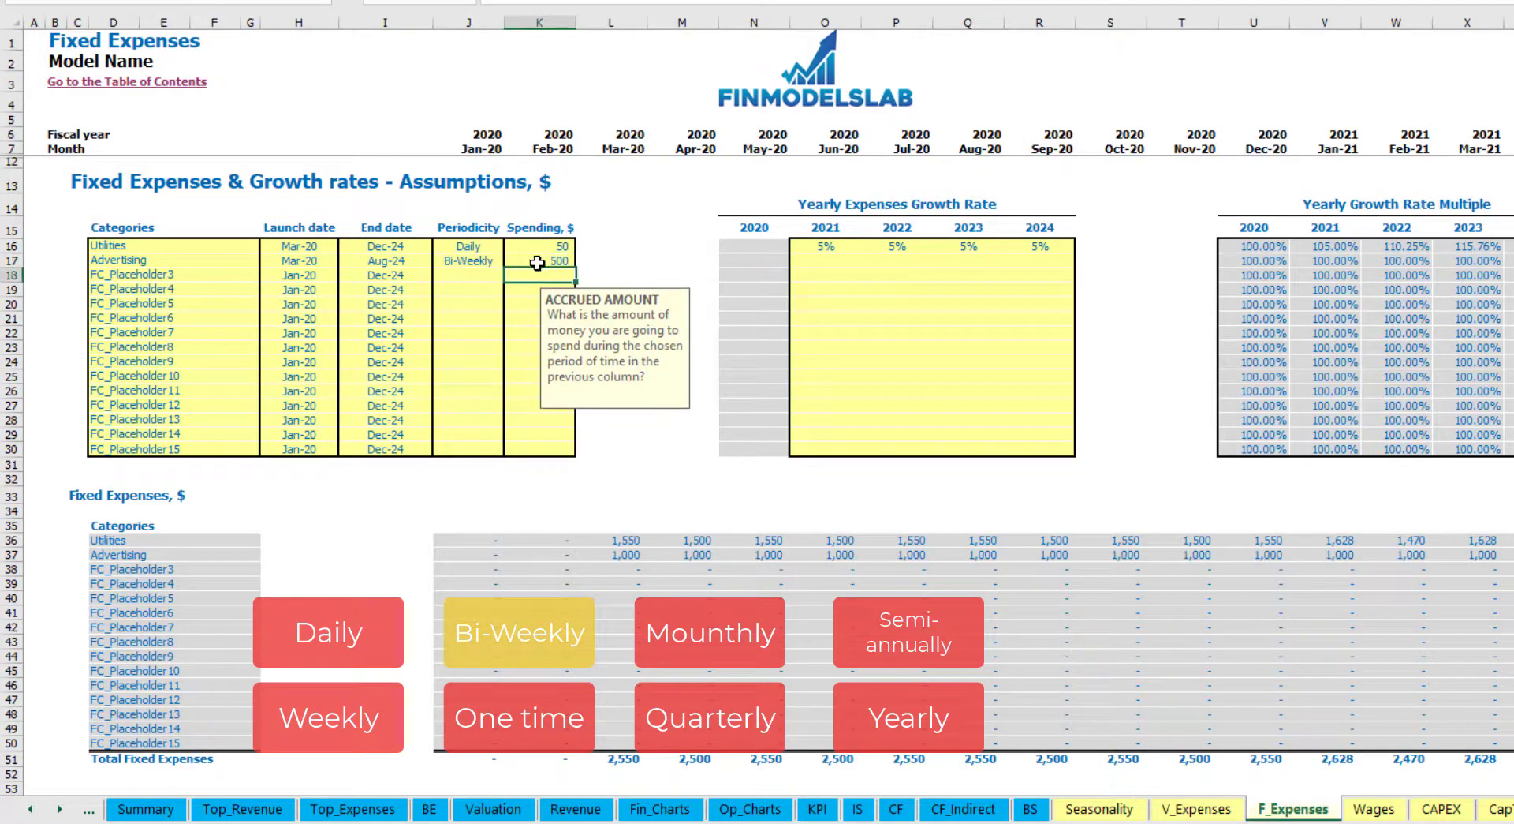
- Set the Advertising expense's launch date to Jul-20
{"action": "left_click", "coordinate": [311, 251]}
{"action": "left_click", "coordinate": [315, 260]}
{"action": "left_click", "coordinate": [348, 261]}
{"action": "left_click", "coordinate": [328, 260]}
{"action": "left_click", "coordinate": [345, 260]}
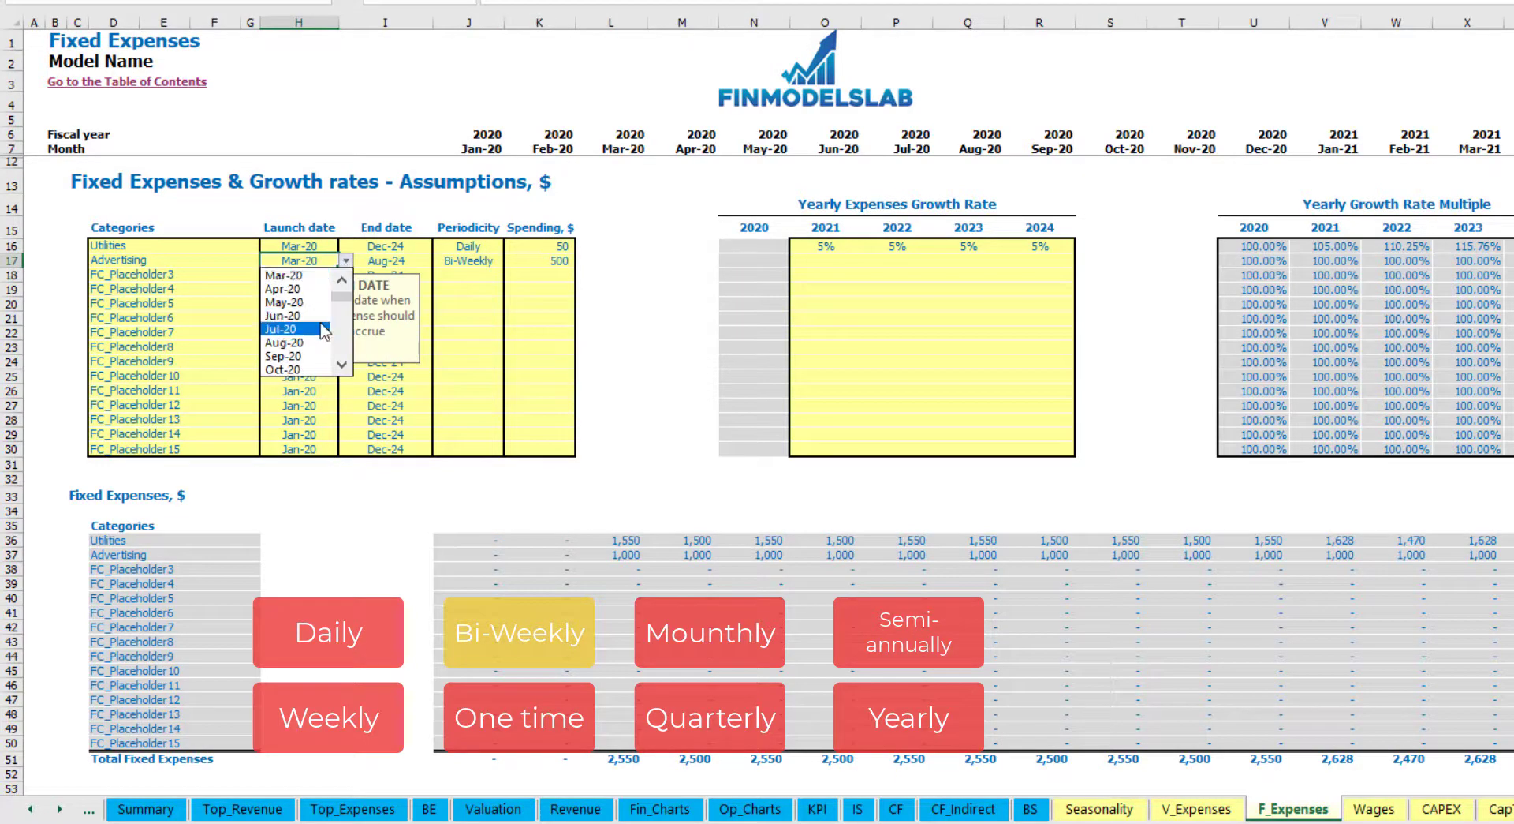
{"action": "left_click", "coordinate": [292, 329]}
- Examine the monthly Advertising amounts under Fixed Expenses from Jul-20 onward
{"action": "left_click", "coordinate": [909, 555]}
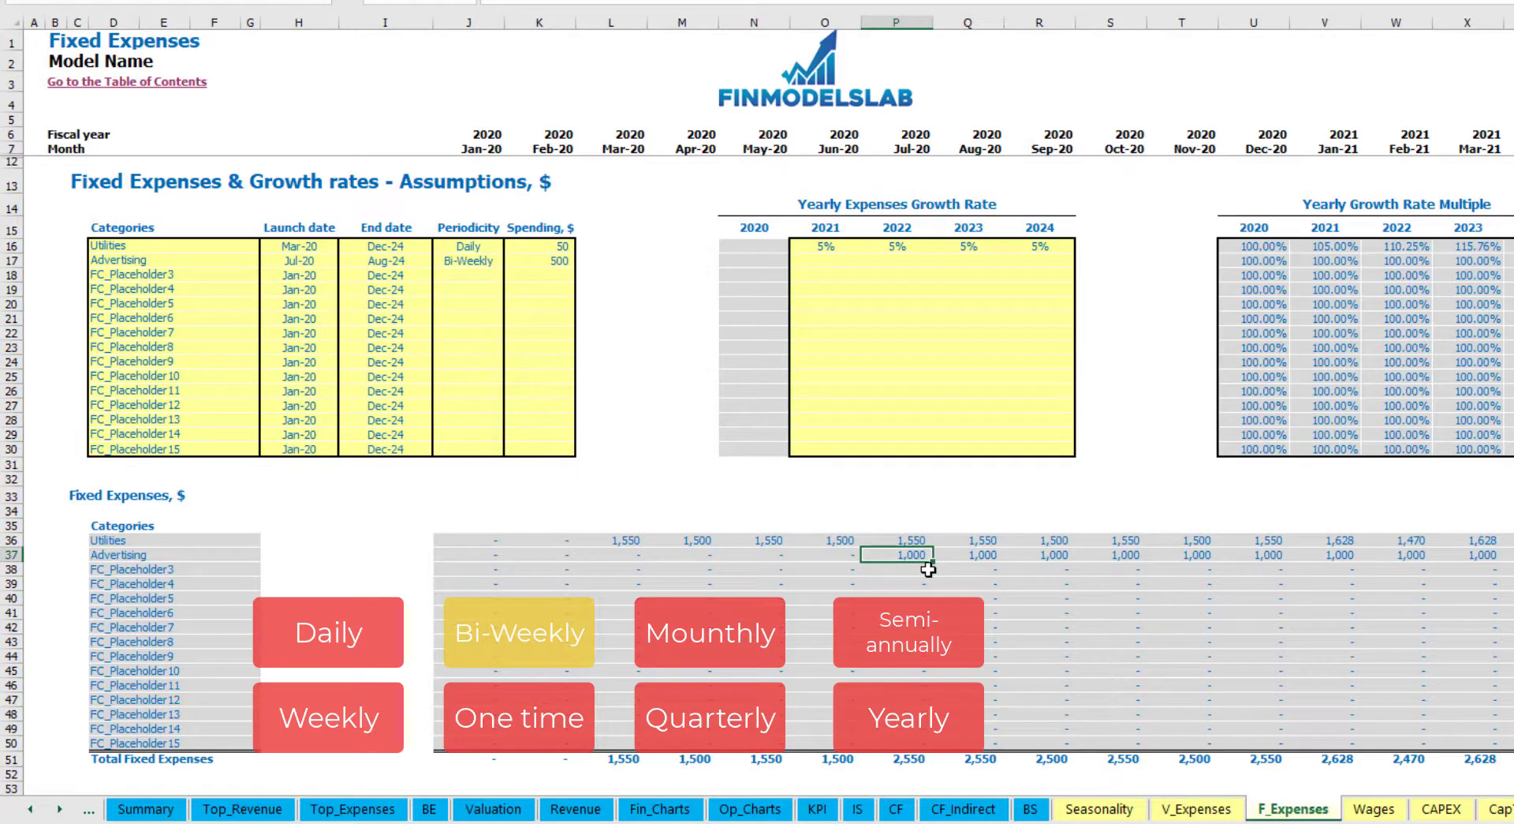
{"action": "key", "text": "Right"}
{"action": "key", "text": "Right"}
{"action": "key", "text": "Right"}
{"action": "key", "text": "Right"}
{"action": "key", "text": "Right"}
{"action": "key", "text": "Right"}
{"action": "key", "text": "Right"}
{"action": "key", "text": "Right"}
{"action": "key", "text": "Right"}
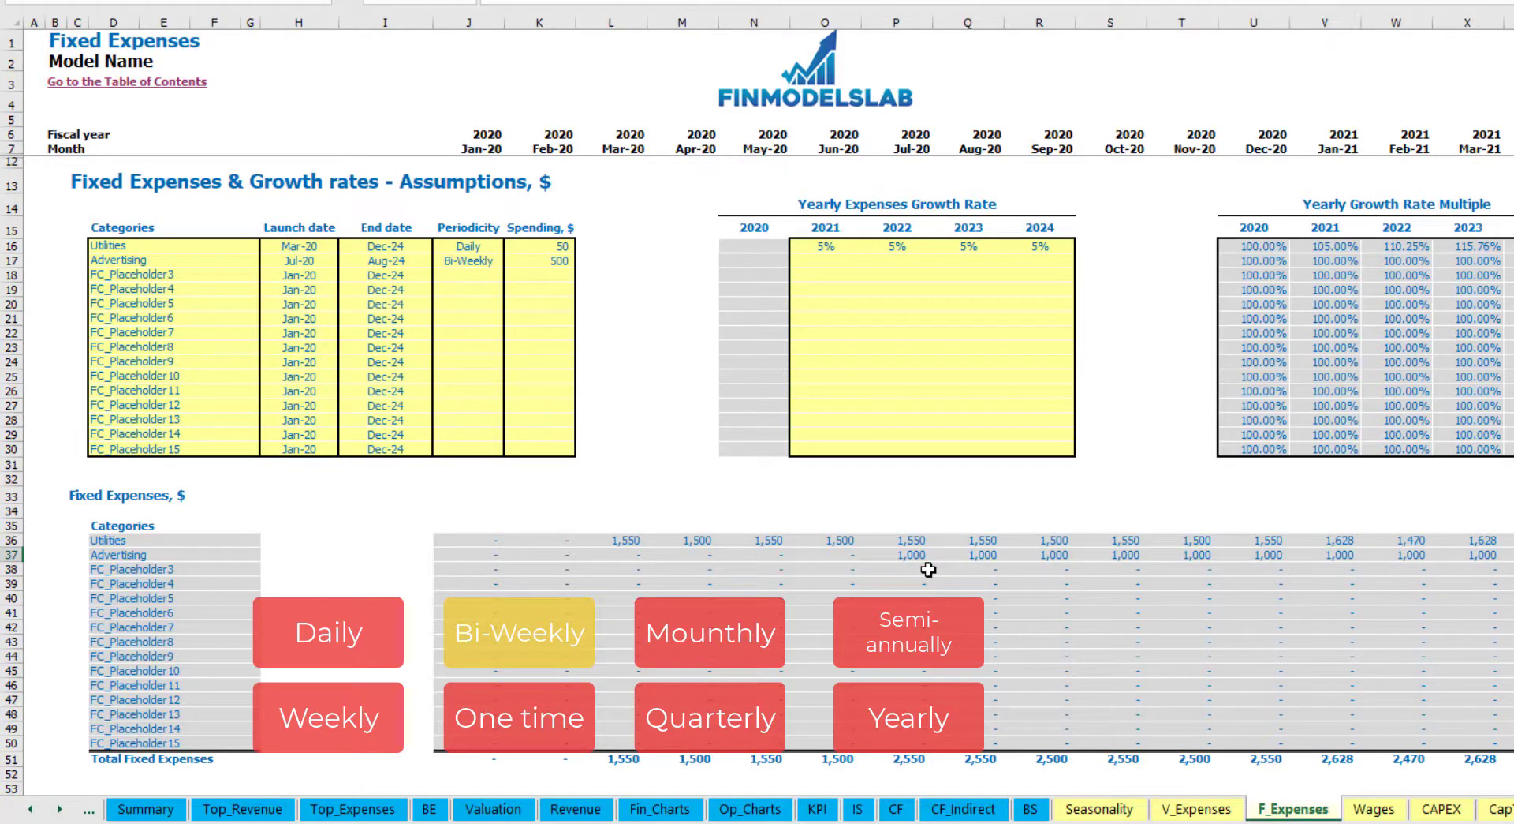
{"action": "key", "text": "Right"}
{"action": "key", "text": "Right"}
{"action": "key", "text": "Right"}
{"action": "key", "text": "Right"}
{"action": "key", "text": "Right"}
{"action": "key", "text": "Right"}
{"action": "key", "text": "Right"}
{"action": "key", "text": "Right"}
{"action": "key", "text": "ctrl+Left"}
{"action": "key", "text": "ctrl+Left"}
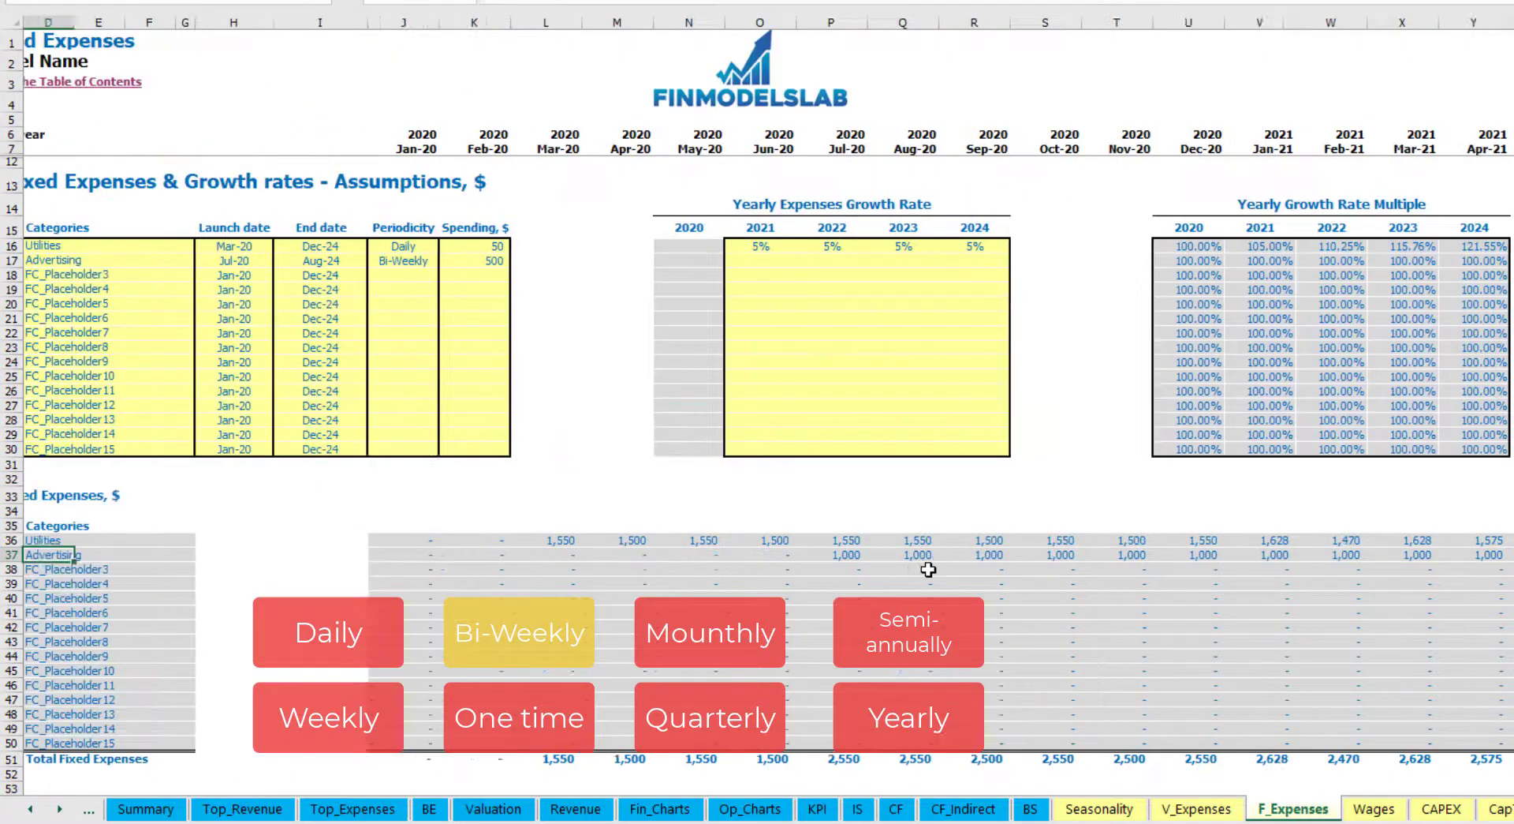
{"action": "key", "text": "Left"}
{"action": "key", "text": "Left"}
{"action": "left_click", "coordinate": [881, 557]}
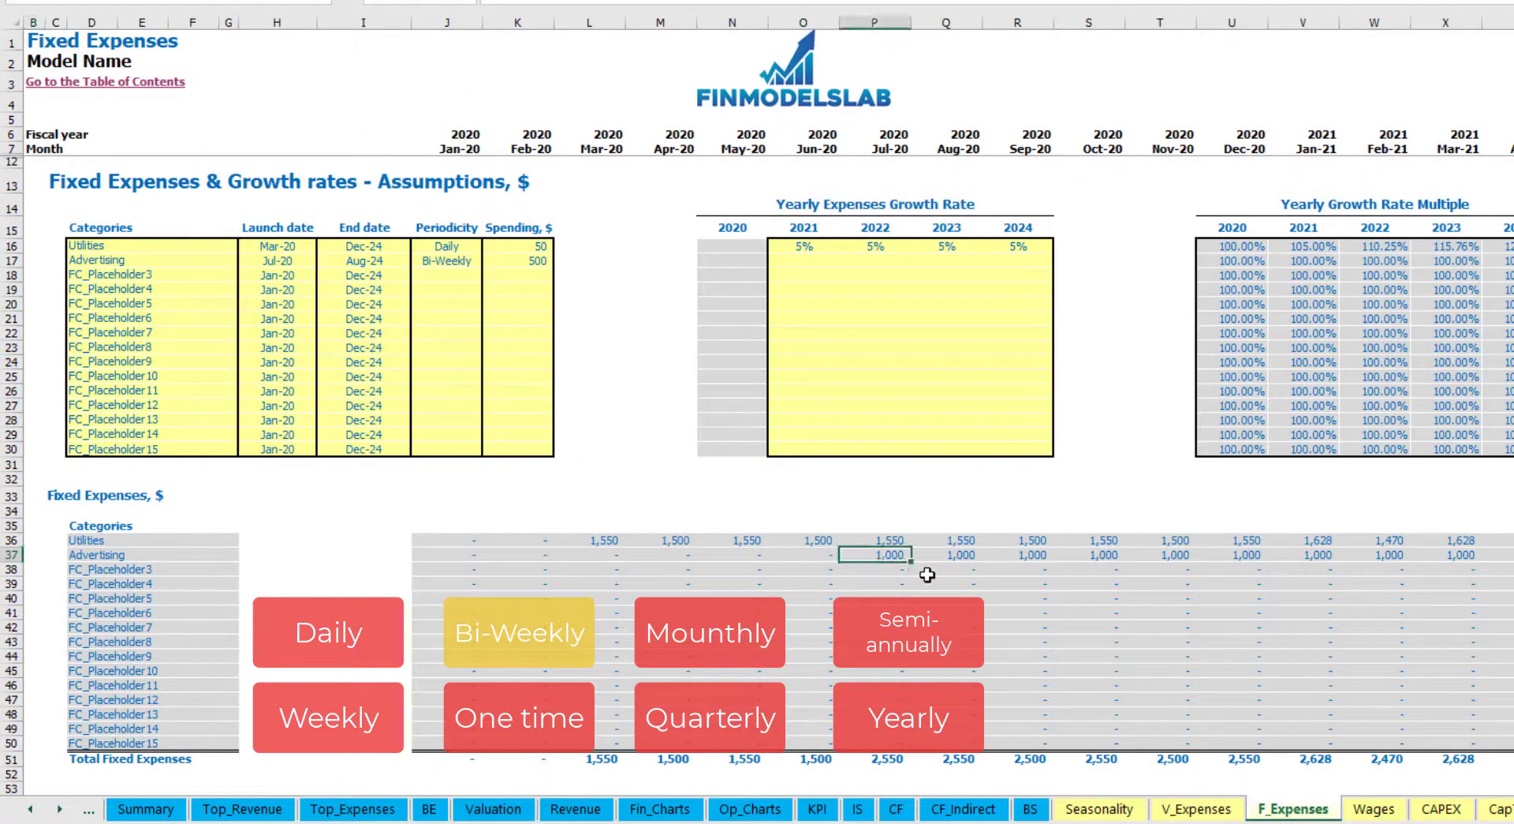
- Set the Advertising yearly growth rate to 3% for 2021 through 2024 and review its monthly amounts in those years
{"action": "left_click", "coordinate": [802, 267]}
{"action": "key", "text": "ctrl+c"}
{"action": "left_click_drag", "start_coordinate": [874, 260], "coordinate": [1018, 261]}
{"action": "key", "text": "ctrl+v"}
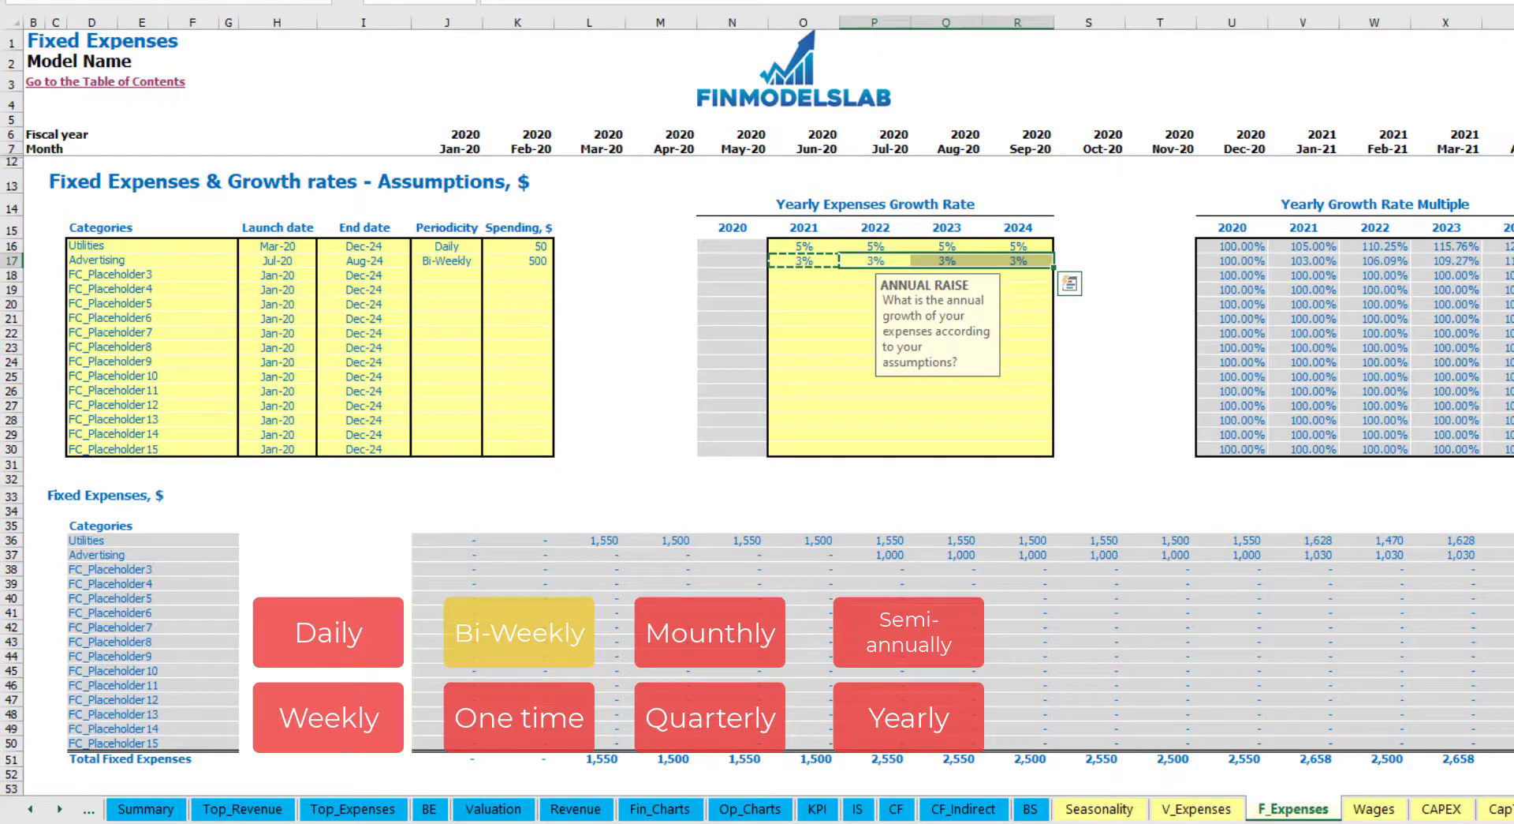
{"action": "left_click", "coordinate": [118, 568]}
{"action": "left_click", "coordinate": [1489, 554]}
{"action": "left_click", "coordinate": [1344, 556]}
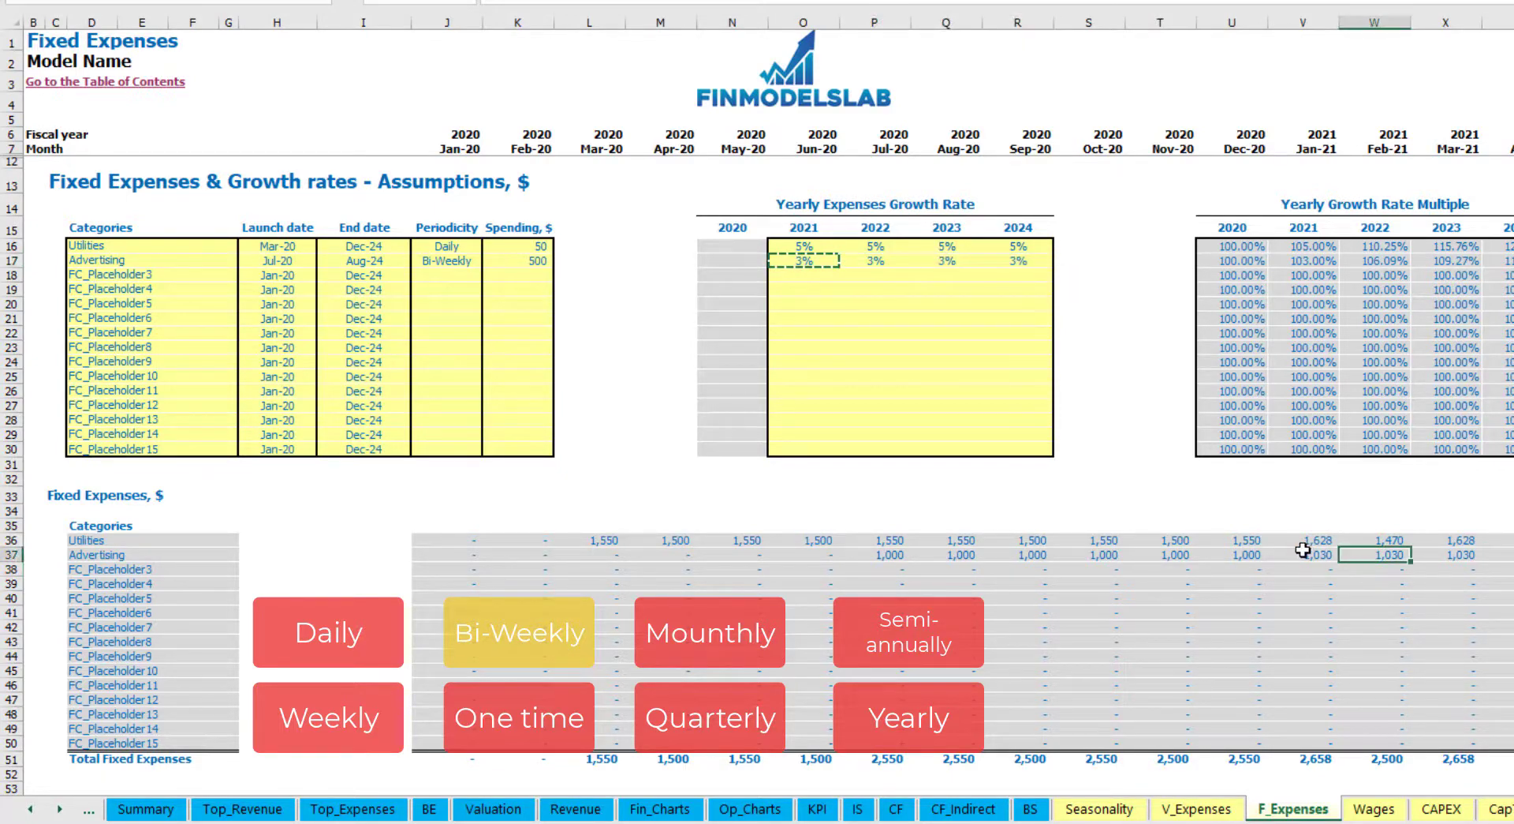
{"action": "left_click", "coordinate": [1304, 552]}
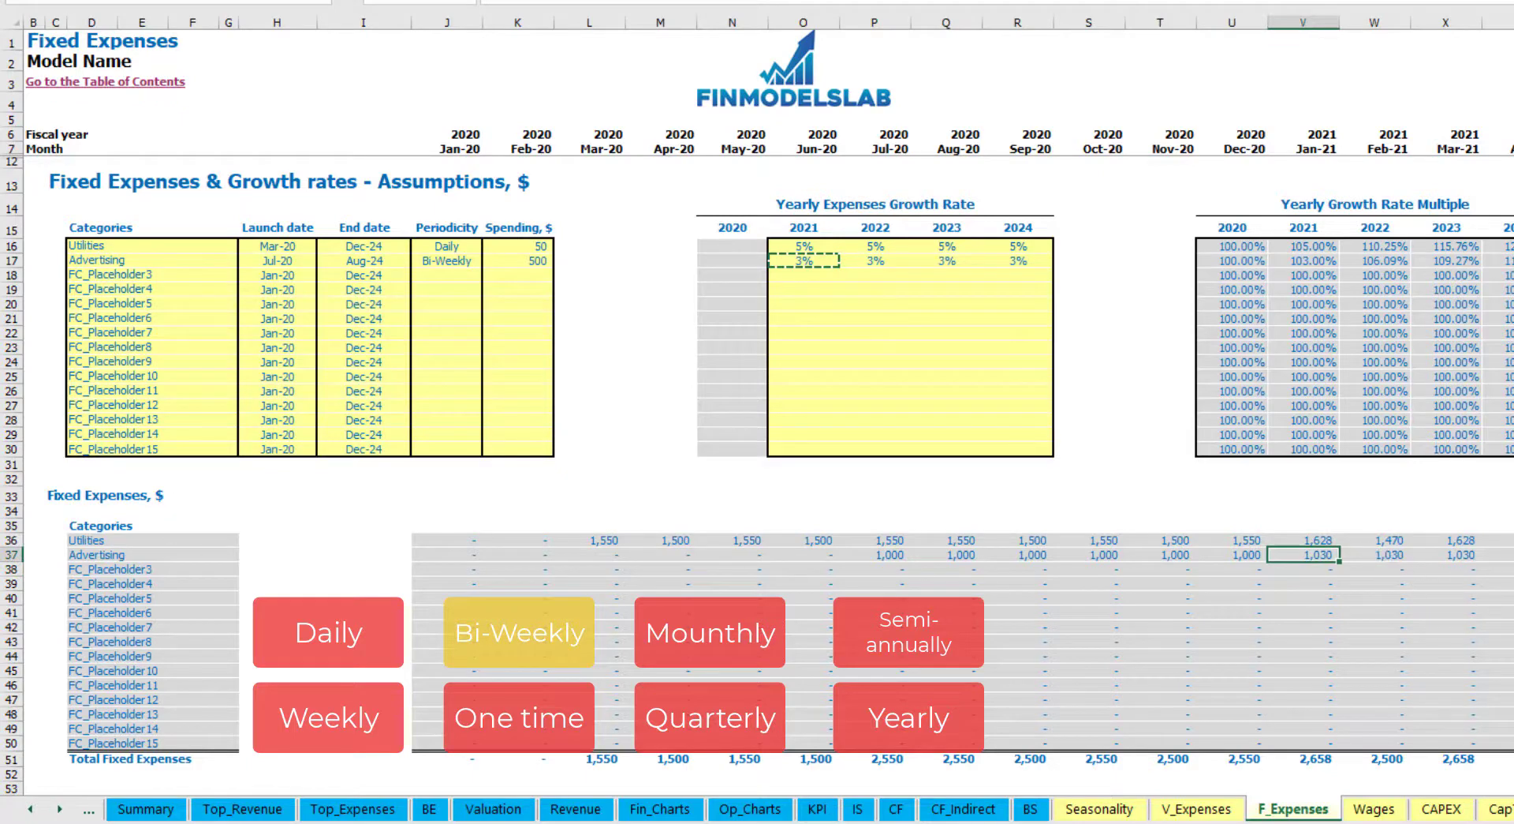
{"action": "scroll", "coordinate": [757, 395], "scroll_direction": "right", "scroll_amount": 10}
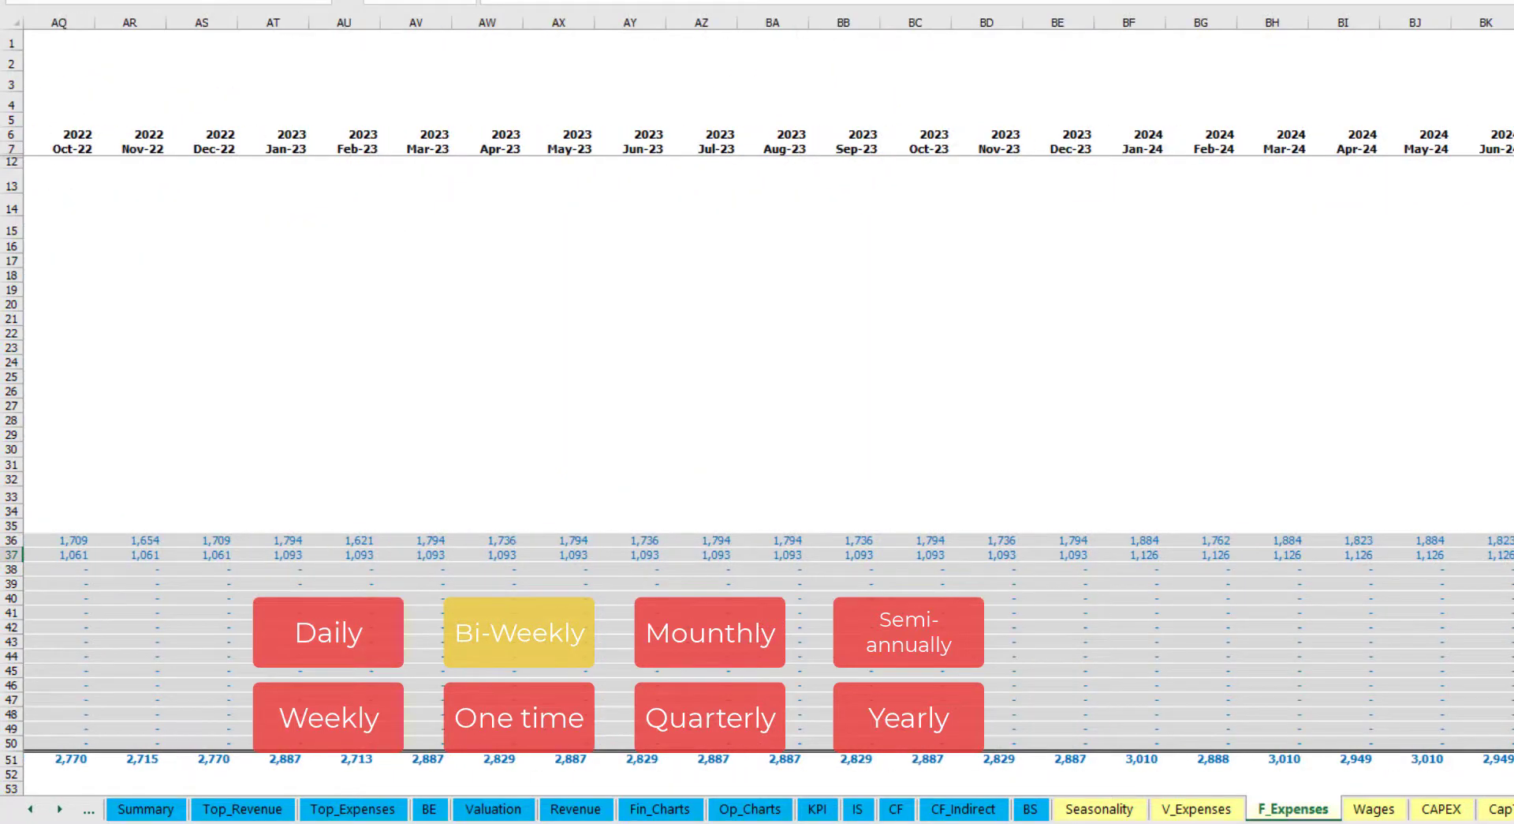
{"action": "key", "text": "ctrl+space"}
{"action": "scroll", "coordinate": [341, 355], "scroll_direction": "left", "scroll_amount": 10}
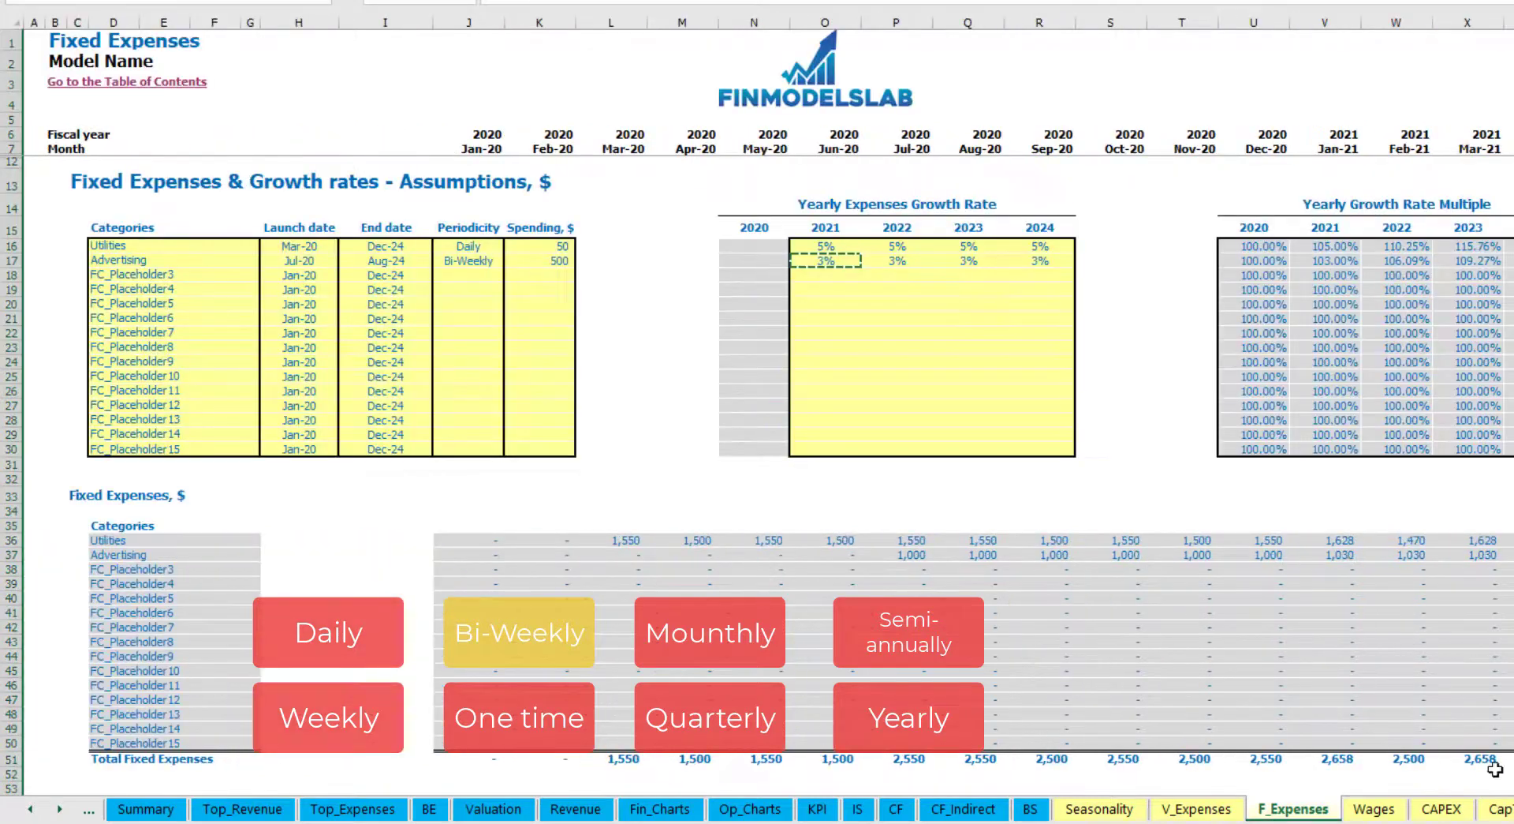
{"action": "left_click", "coordinate": [395, 263]}
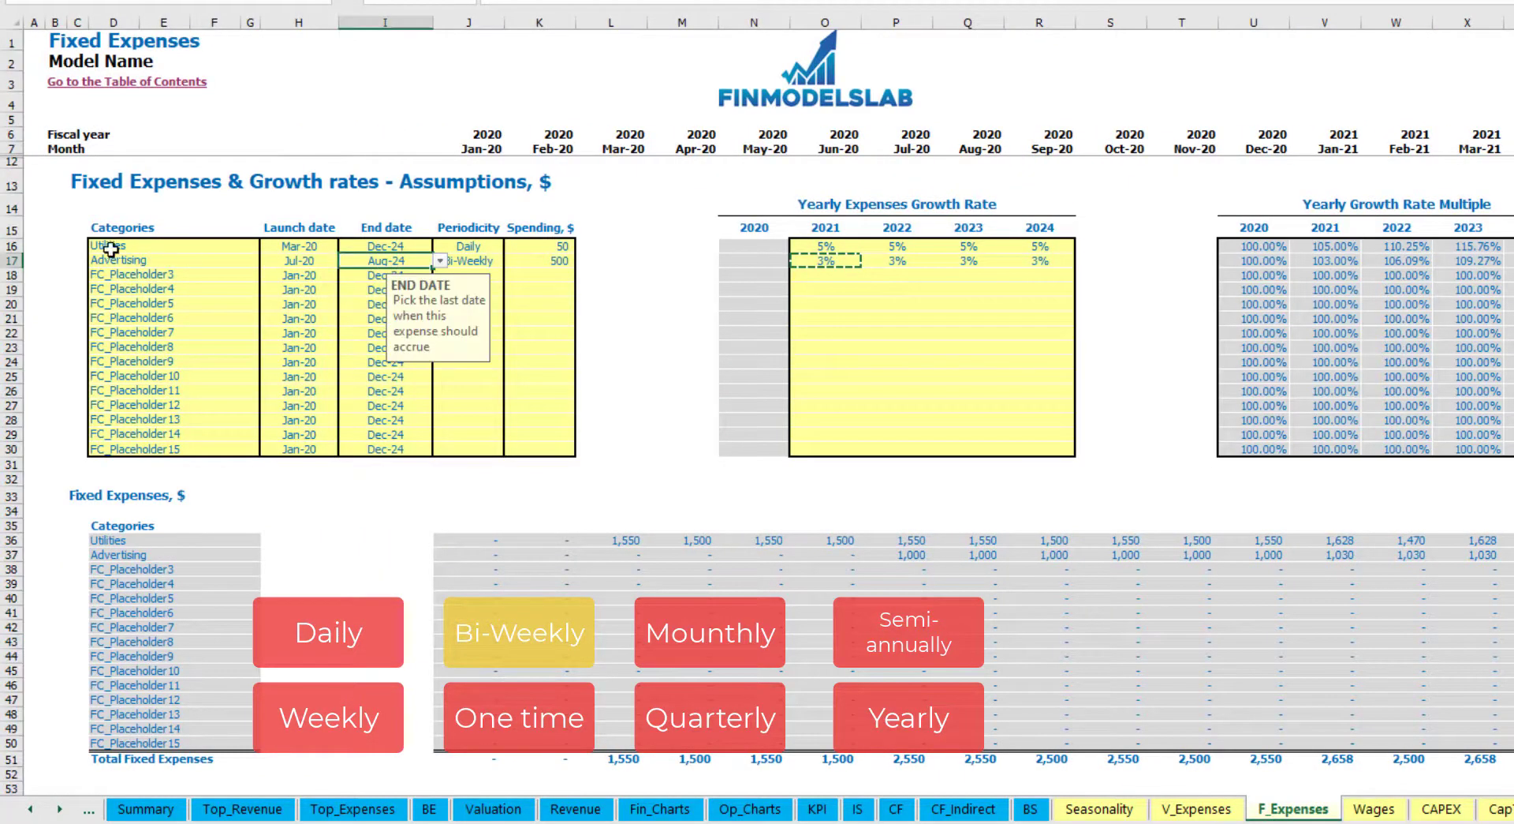
- Rename the third fixed expense category as Office Setup and set its periodicity to One time
{"action": "left_click", "coordinate": [140, 274]}
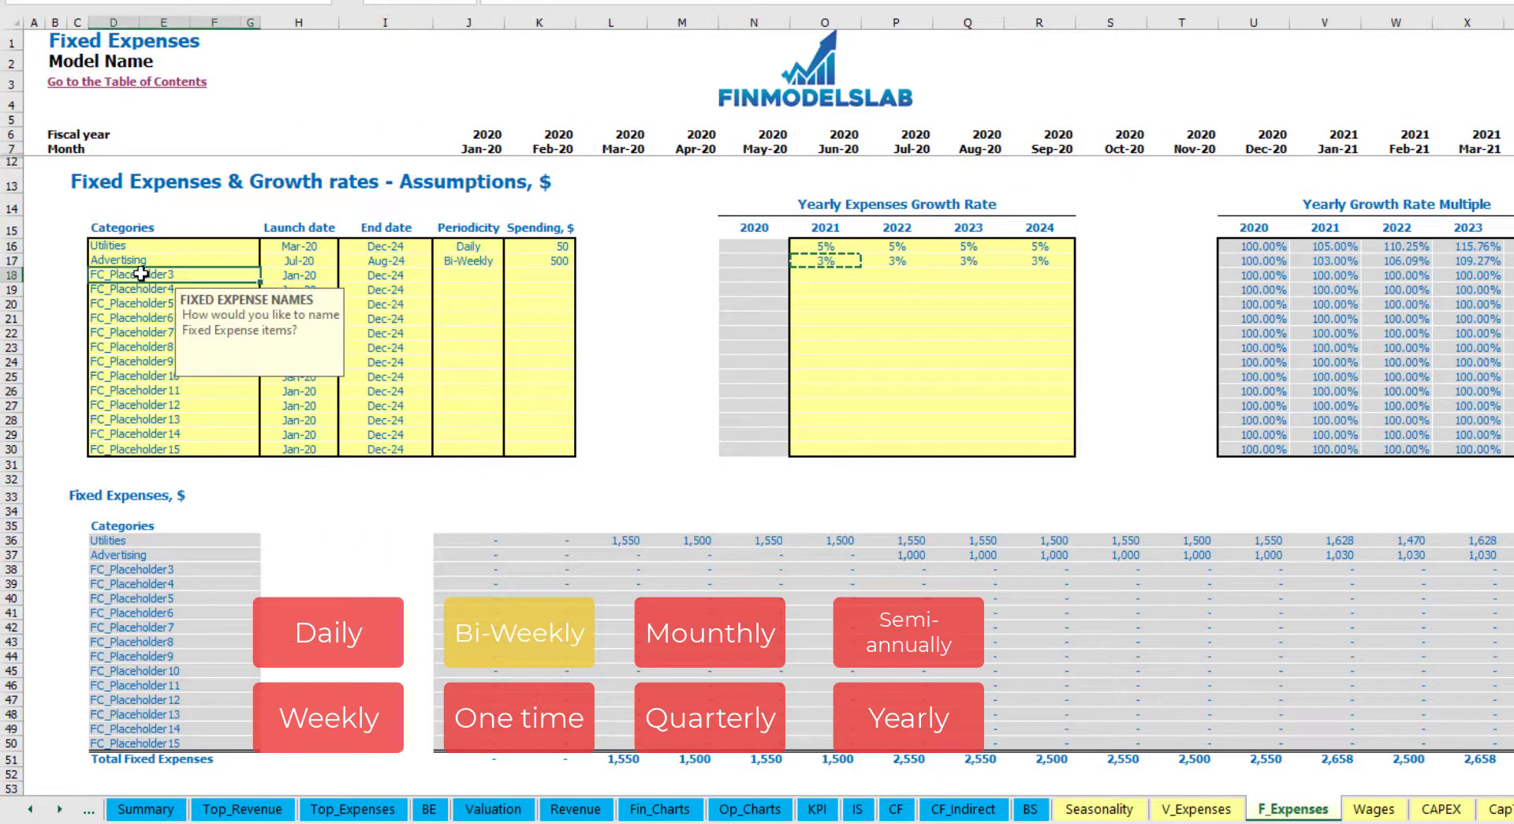
{"action": "type", "text": "S"}
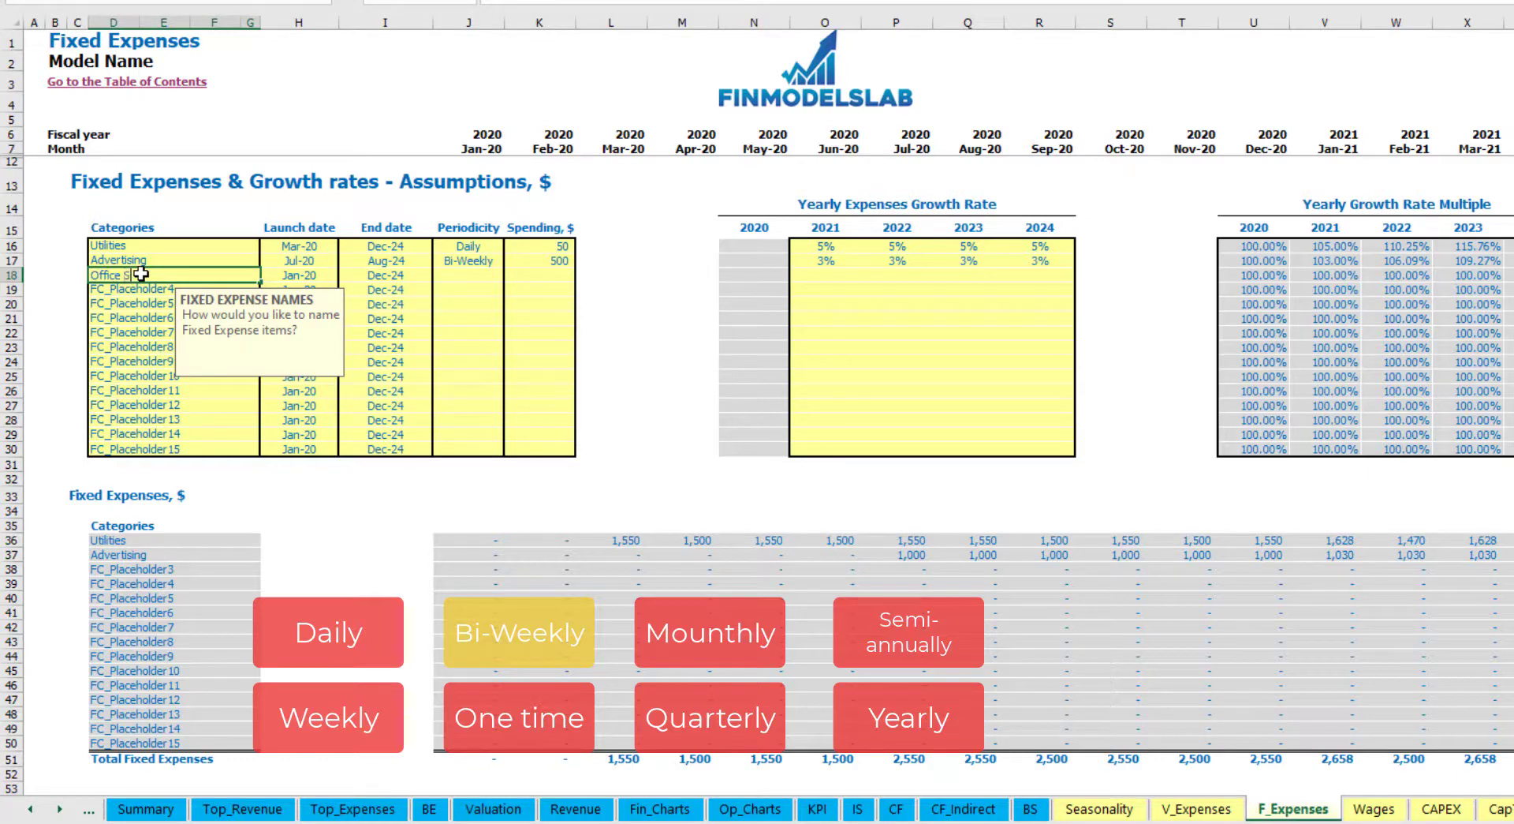
{"action": "type", "text": "etup"}
{"action": "key", "text": "Return"}
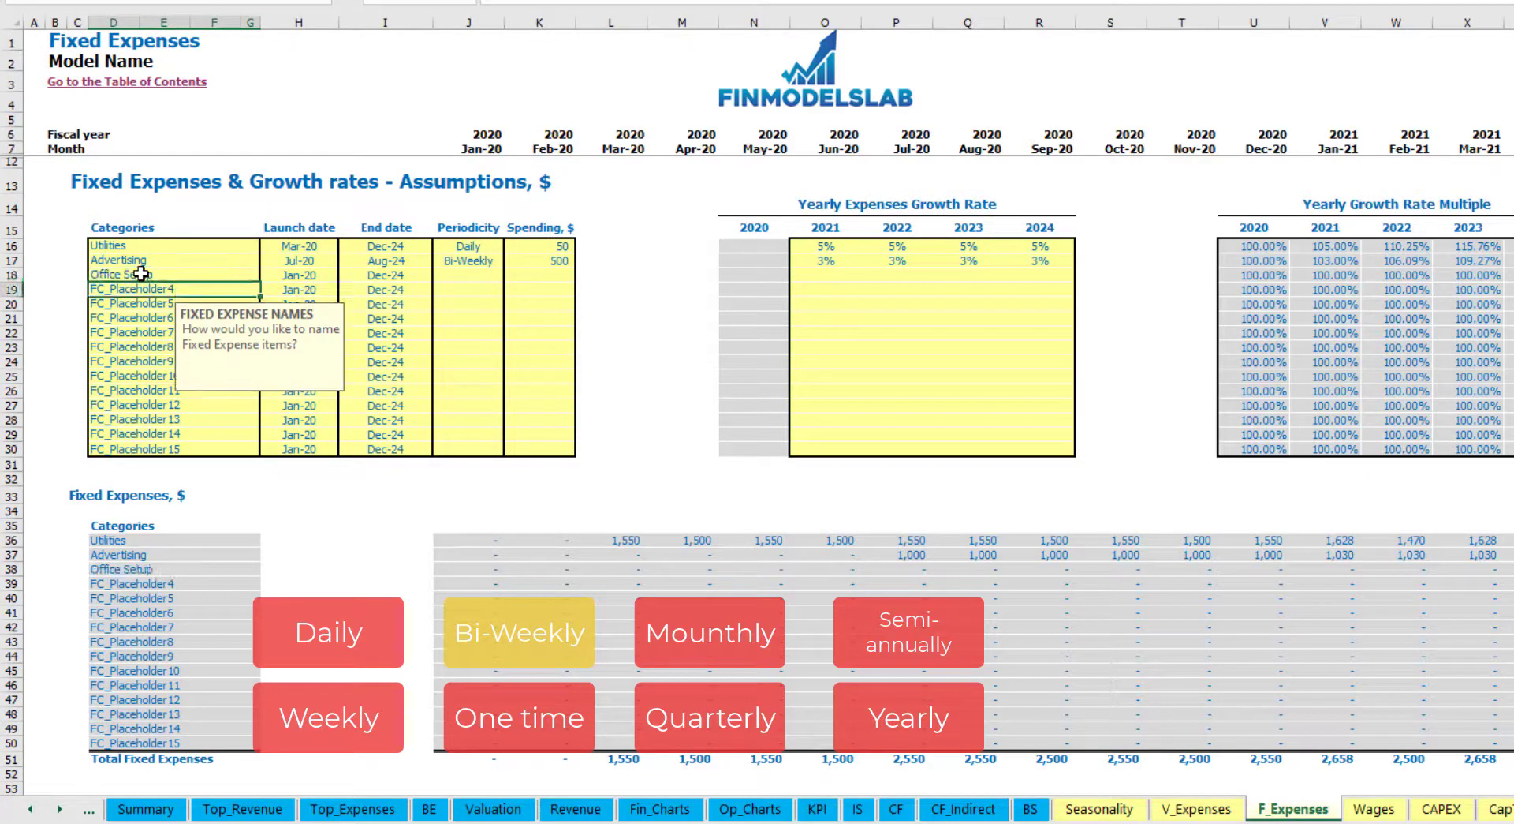
{"action": "left_click", "coordinate": [467, 278]}
{"action": "left_click", "coordinate": [511, 279]}
{"action": "left_click", "coordinate": [467, 334]}
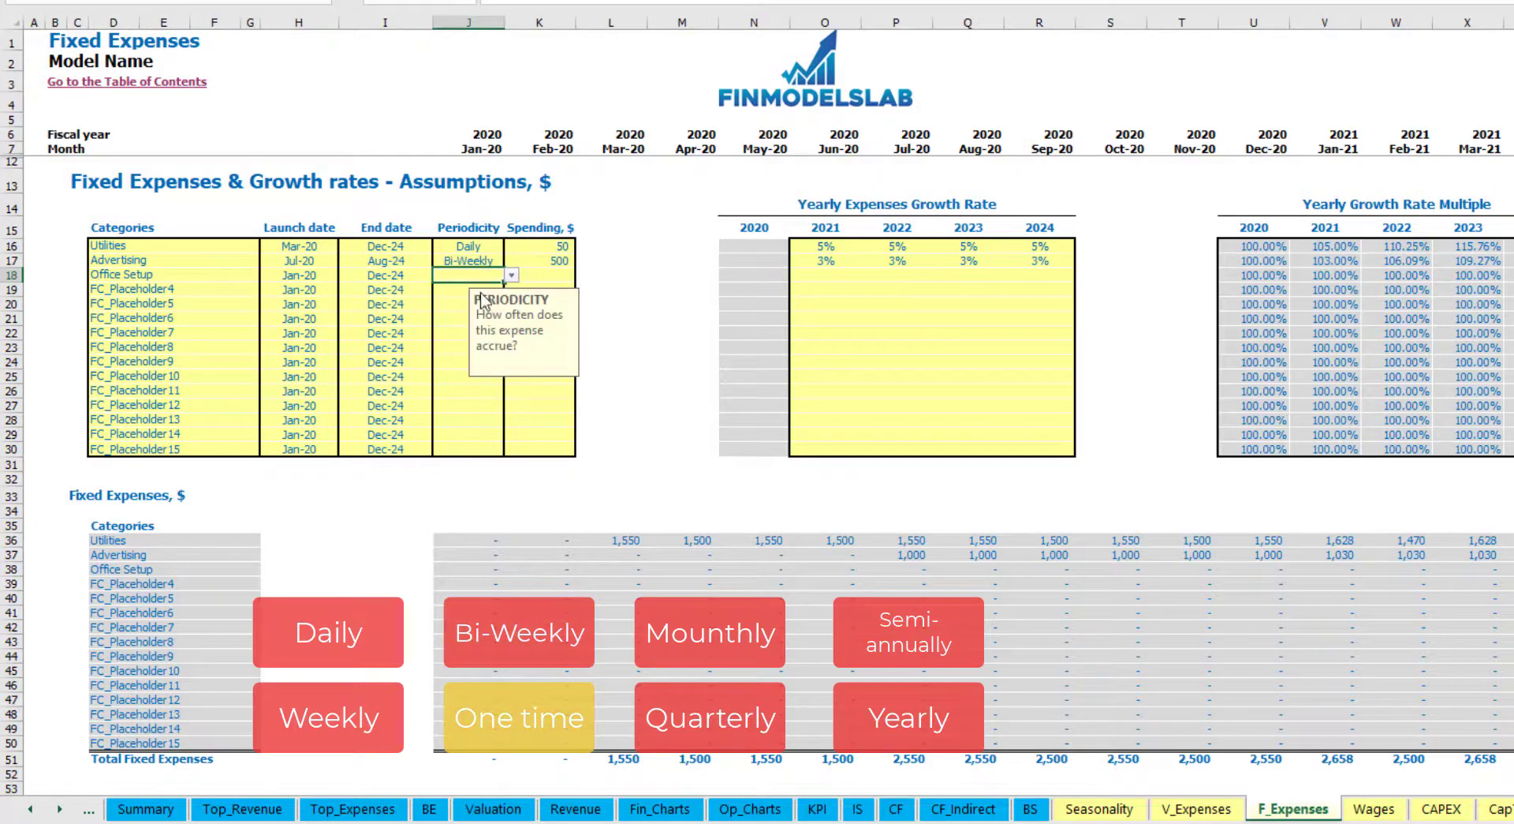
- Set the Office Setup launch date to Feb-20 and its spending to $5,000, checking its amount in the monthly table
{"action": "left_click", "coordinate": [325, 274]}
{"action": "left_click", "coordinate": [345, 275]}
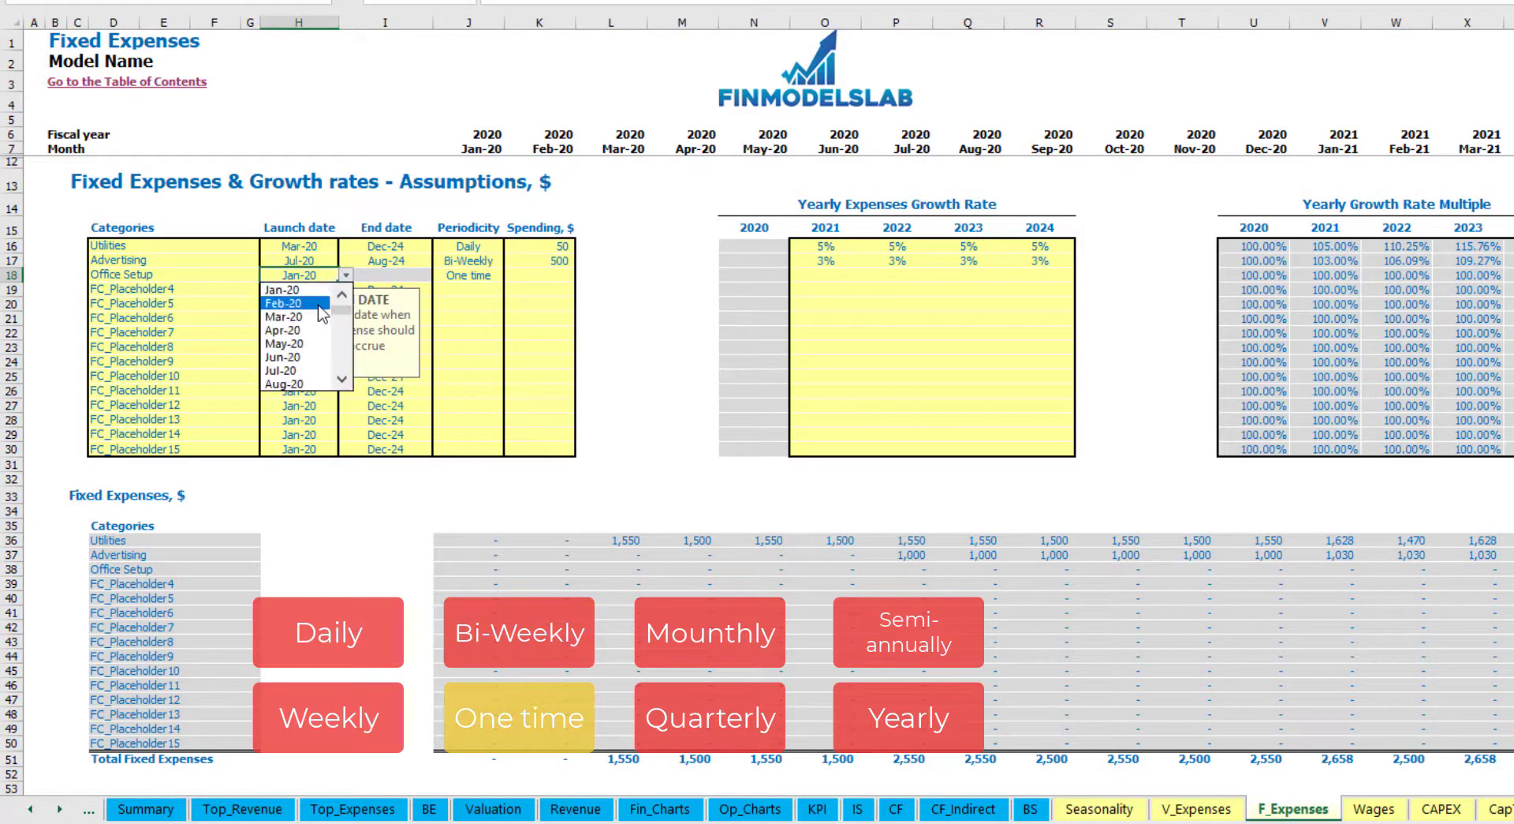
{"action": "left_click", "coordinate": [320, 305]}
{"action": "left_click", "coordinate": [527, 274]}
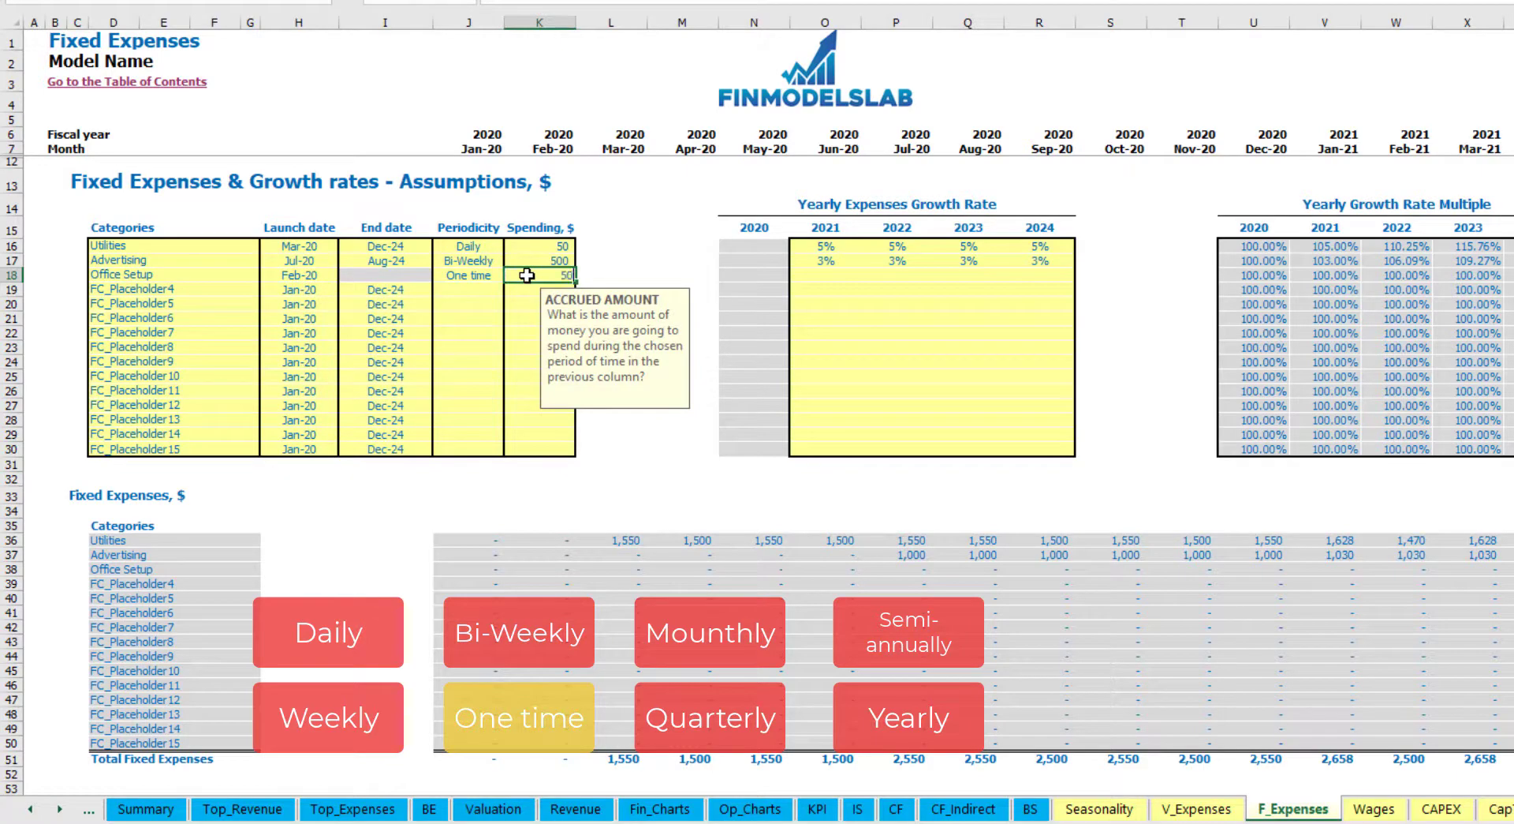
{"action": "type", "text": "5000"}
{"action": "key", "text": "Return"}
{"action": "left_click_drag", "start_coordinate": [826, 277], "coordinate": [996, 289]}
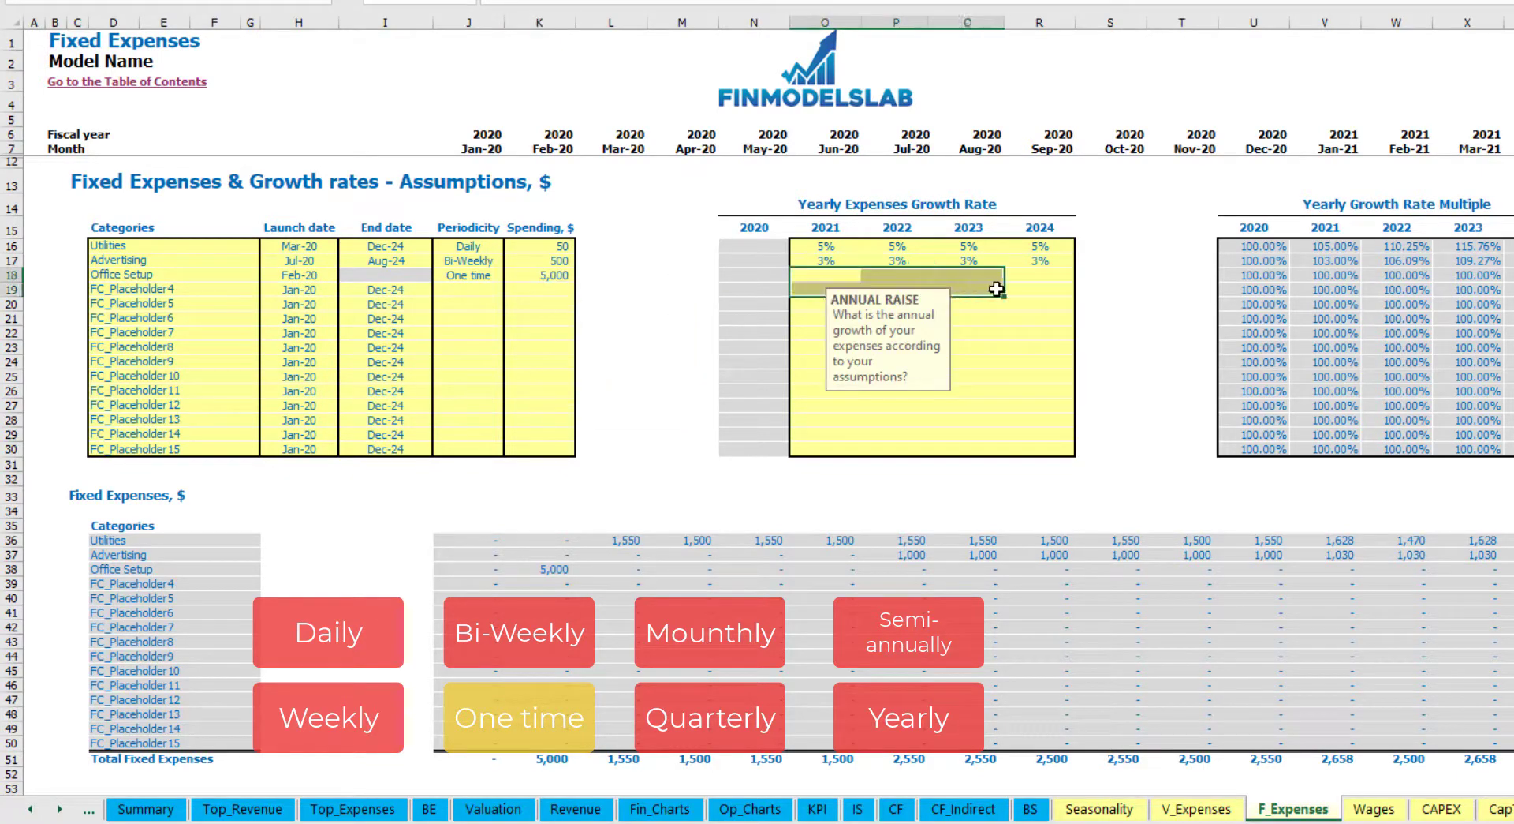
{"action": "left_click", "coordinate": [556, 568]}
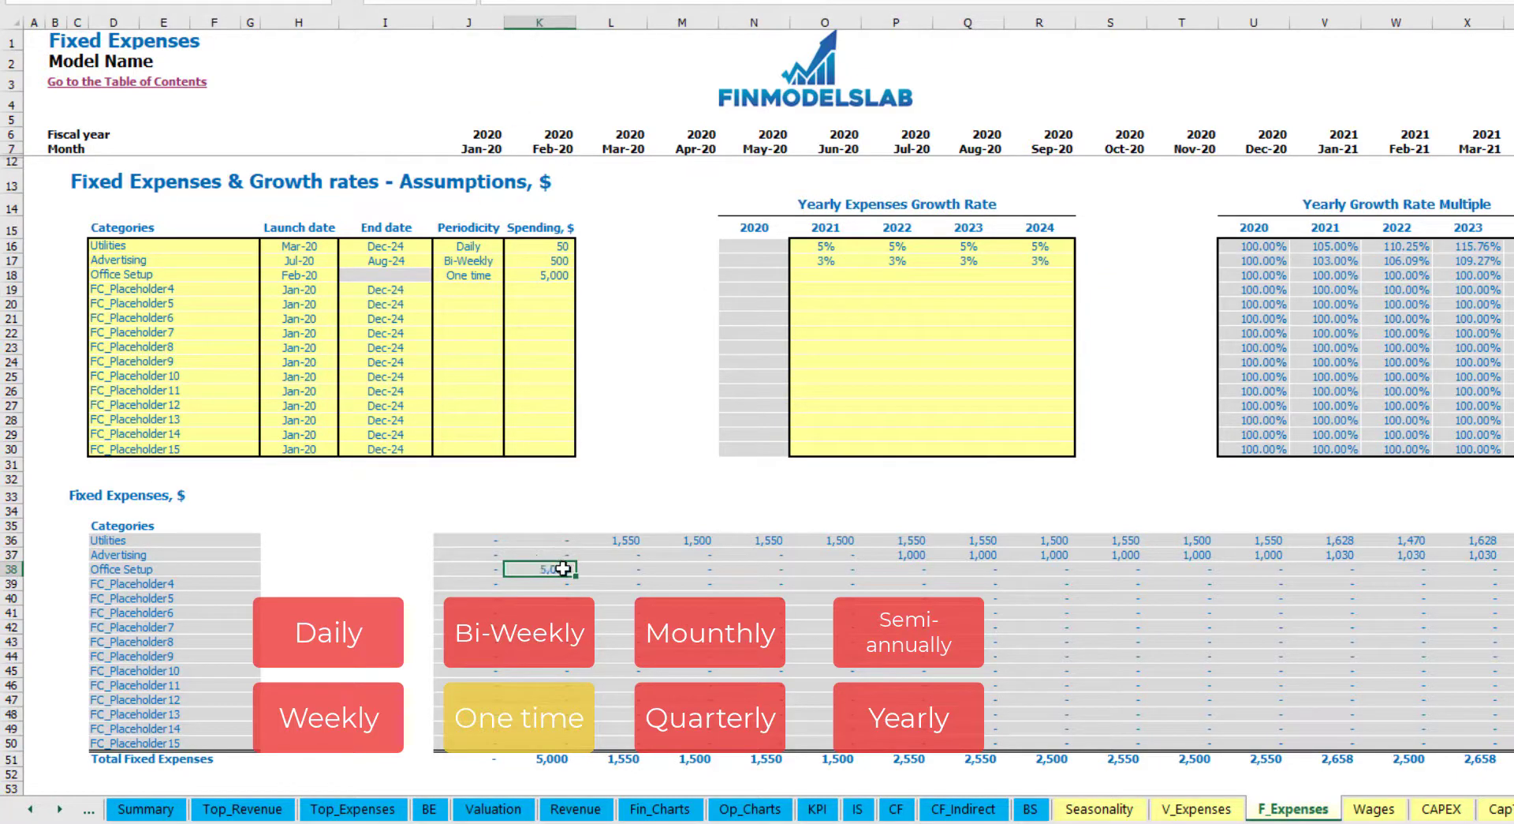
- Rename the fourth fixed expense category as Insurance and check its launch and end dates
{"action": "left_click", "coordinate": [221, 294]}
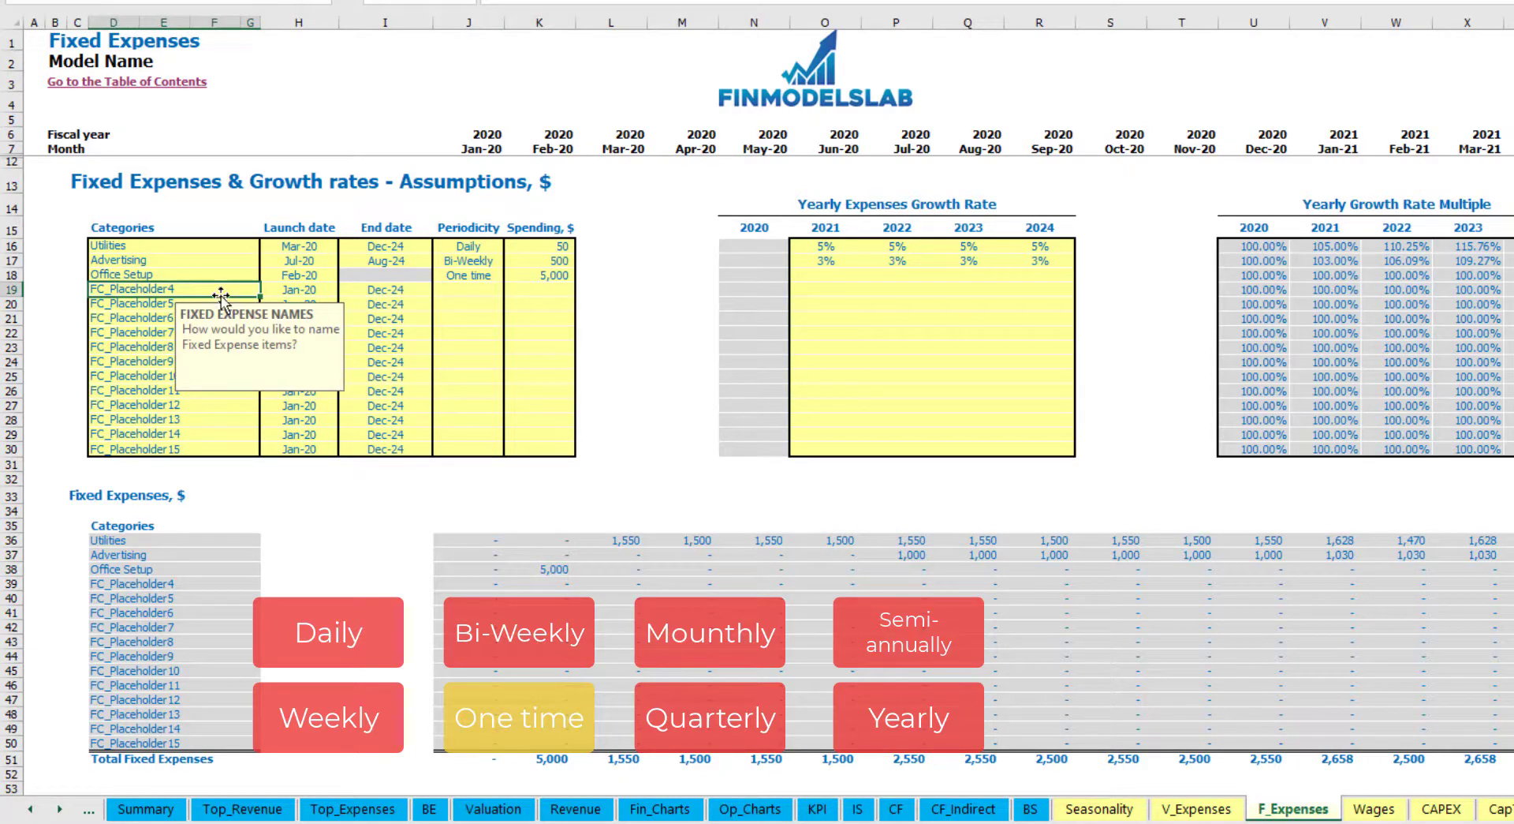
{"action": "type", "text": "Insurance"}
{"action": "key", "text": "Return"}
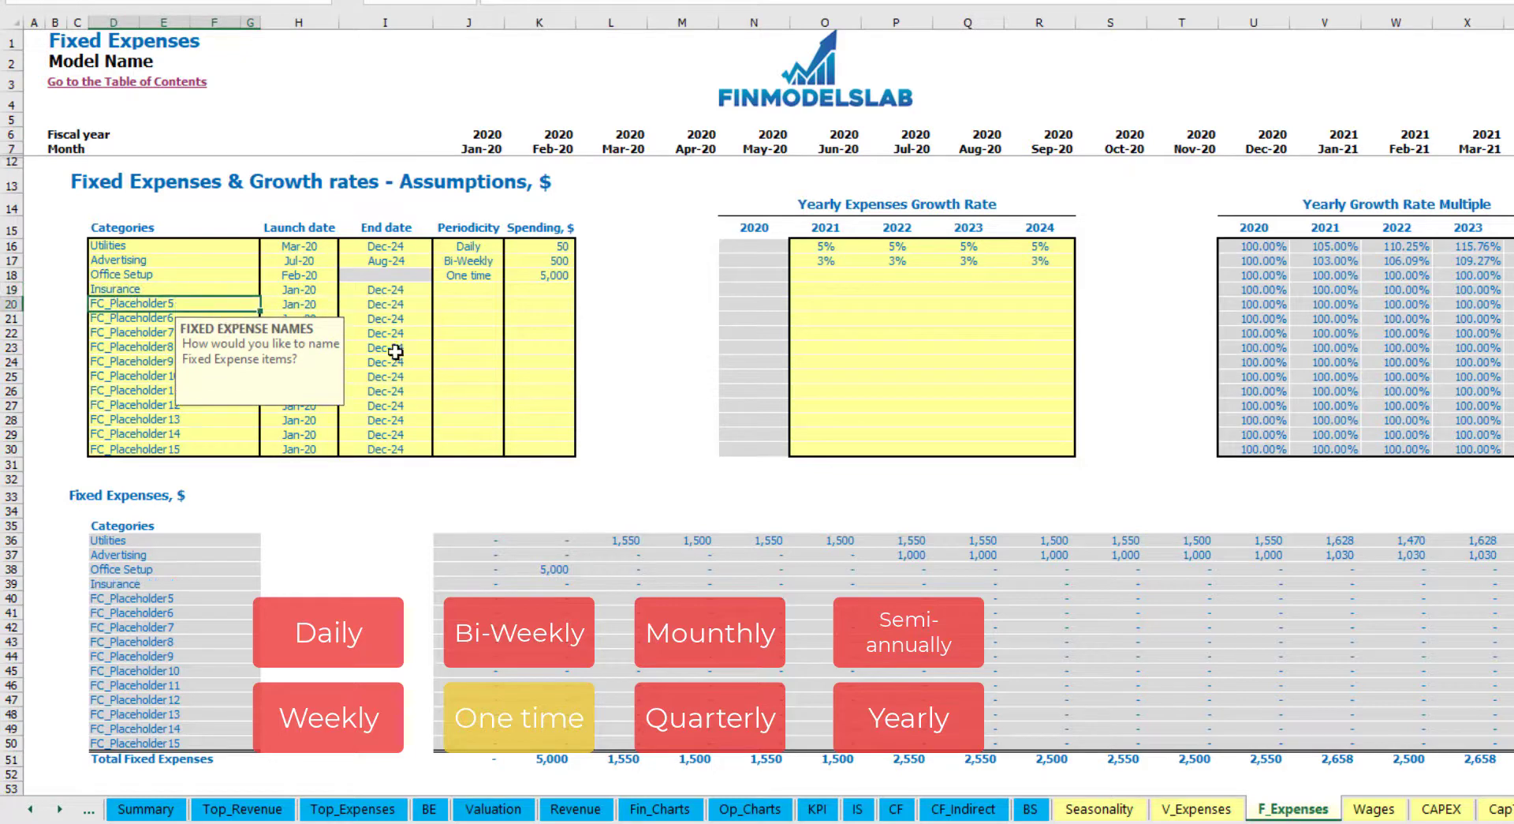
{"action": "left_click", "coordinate": [309, 291]}
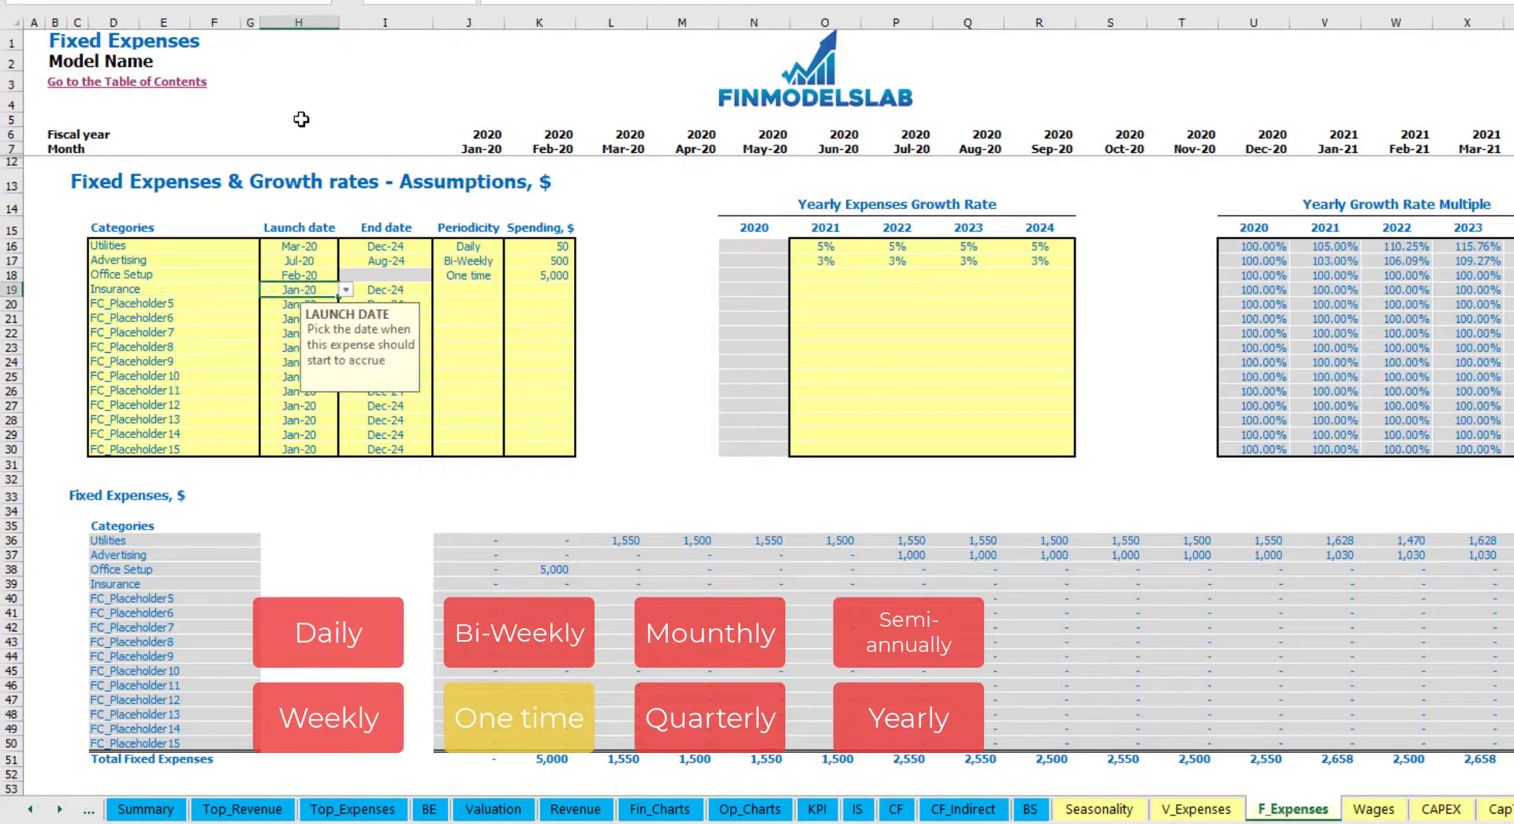
{"action": "left_click", "coordinate": [403, 290]}
- Set the Insurance periodicity to Monthly and its spending to $1,000
{"action": "left_click", "coordinate": [483, 291]}
{"action": "left_click", "coordinate": [511, 290]}
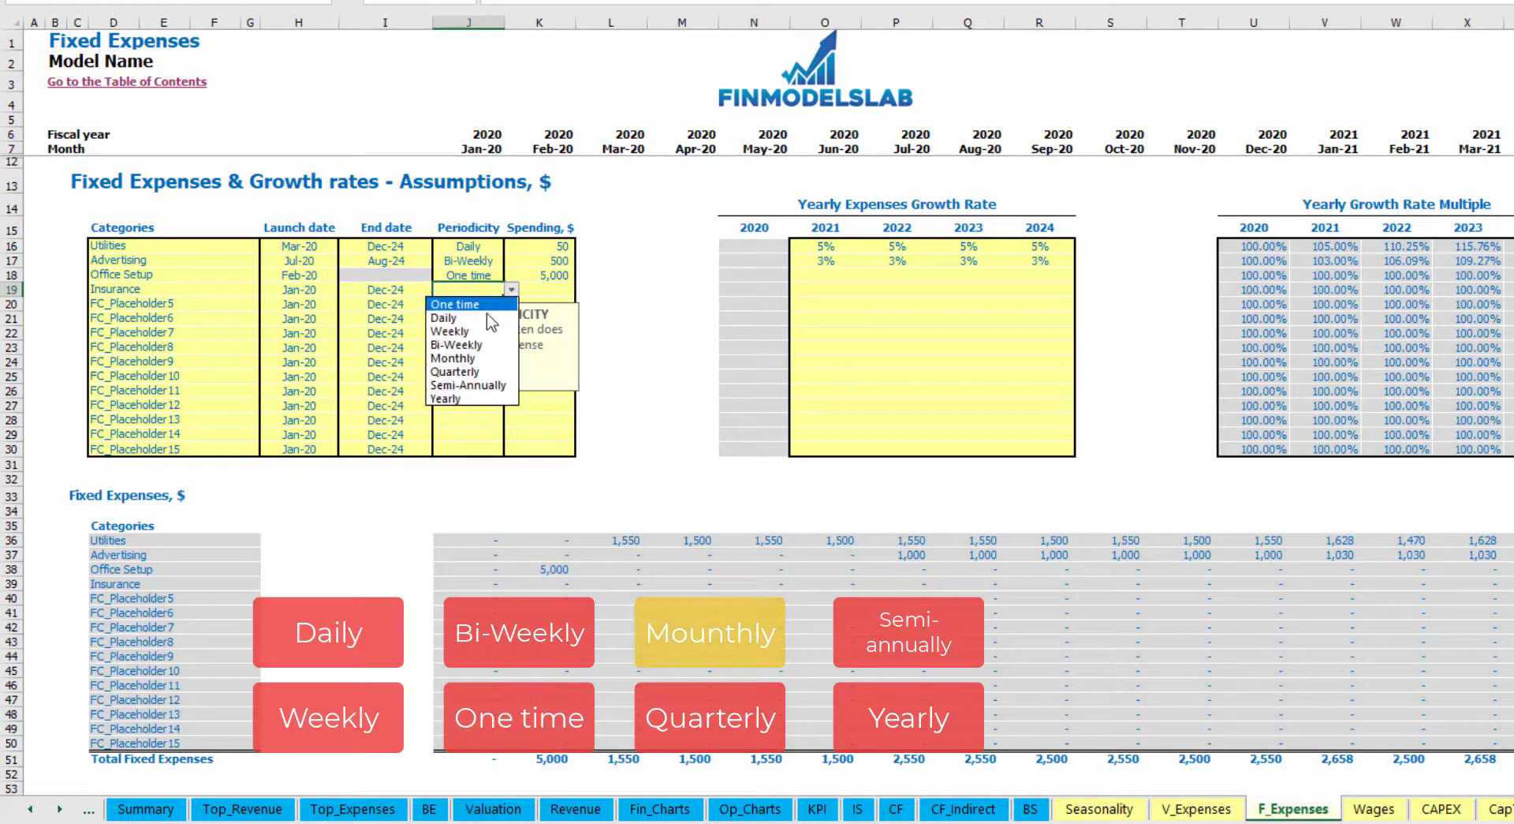
{"action": "left_click", "coordinate": [465, 359]}
{"action": "left_click", "coordinate": [549, 289]}
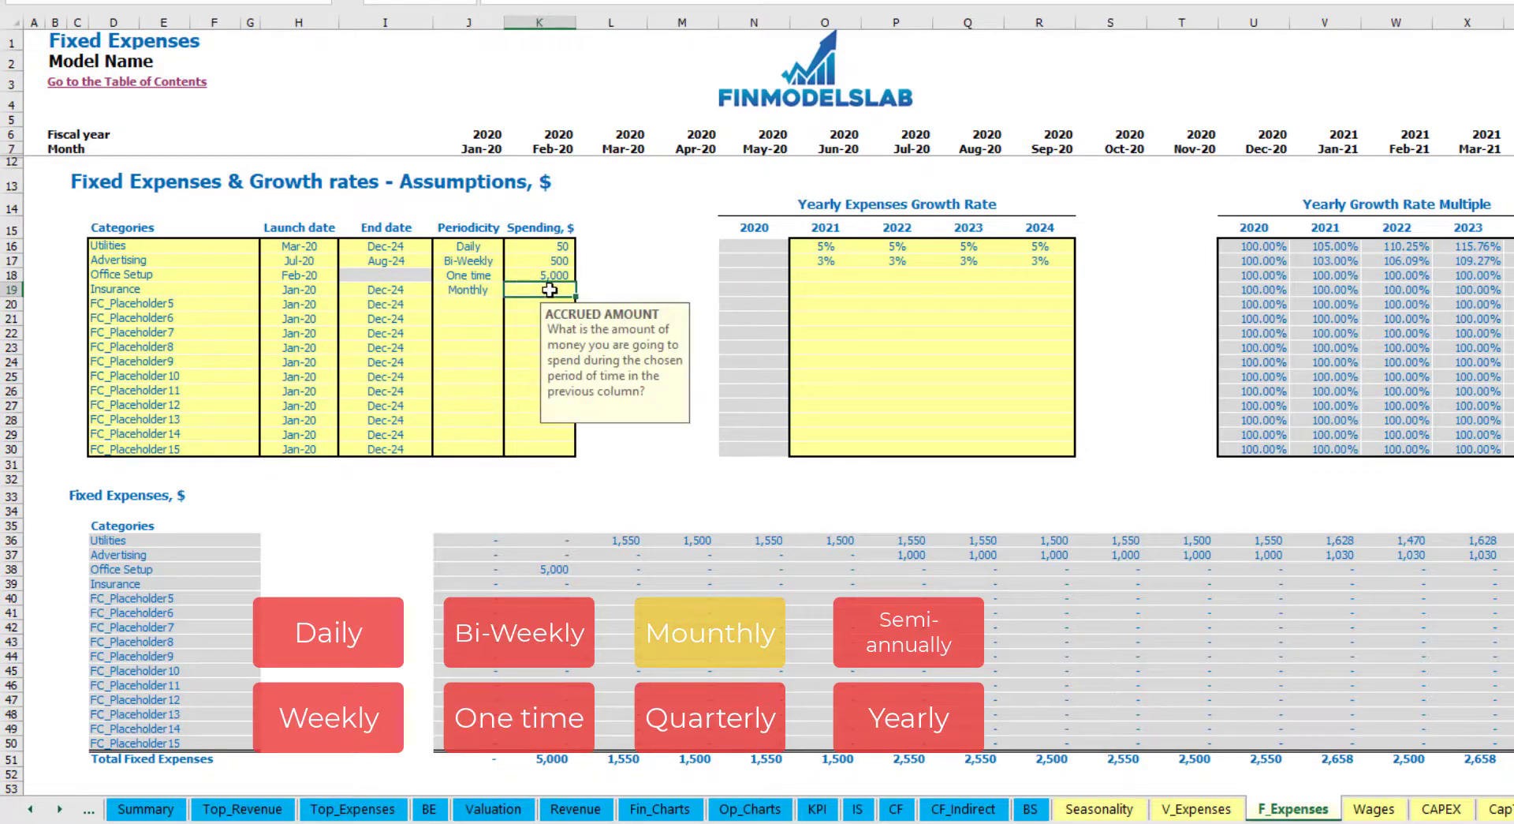
{"action": "type", "text": "1000"}
{"action": "key", "text": "Return"}
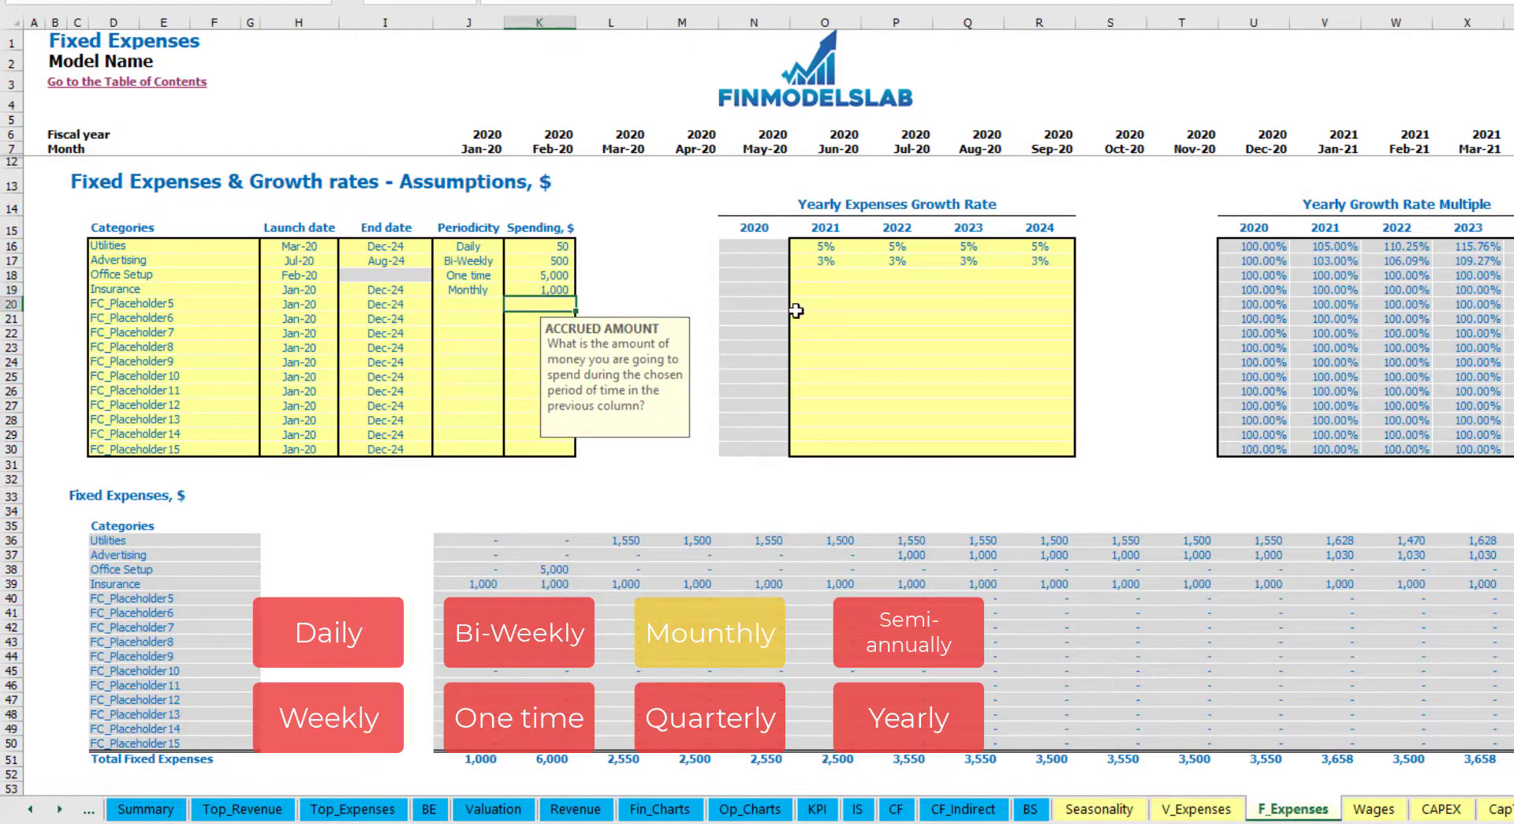
- Set the Insurance yearly growth rates to 5%, 3%, 2% and 1% for 2021 through 2024 and review its monthly amounts
{"action": "left_click", "coordinate": [825, 291]}
{"action": "type", "text": "5"}
{"action": "key", "text": "ctrl+Return"}
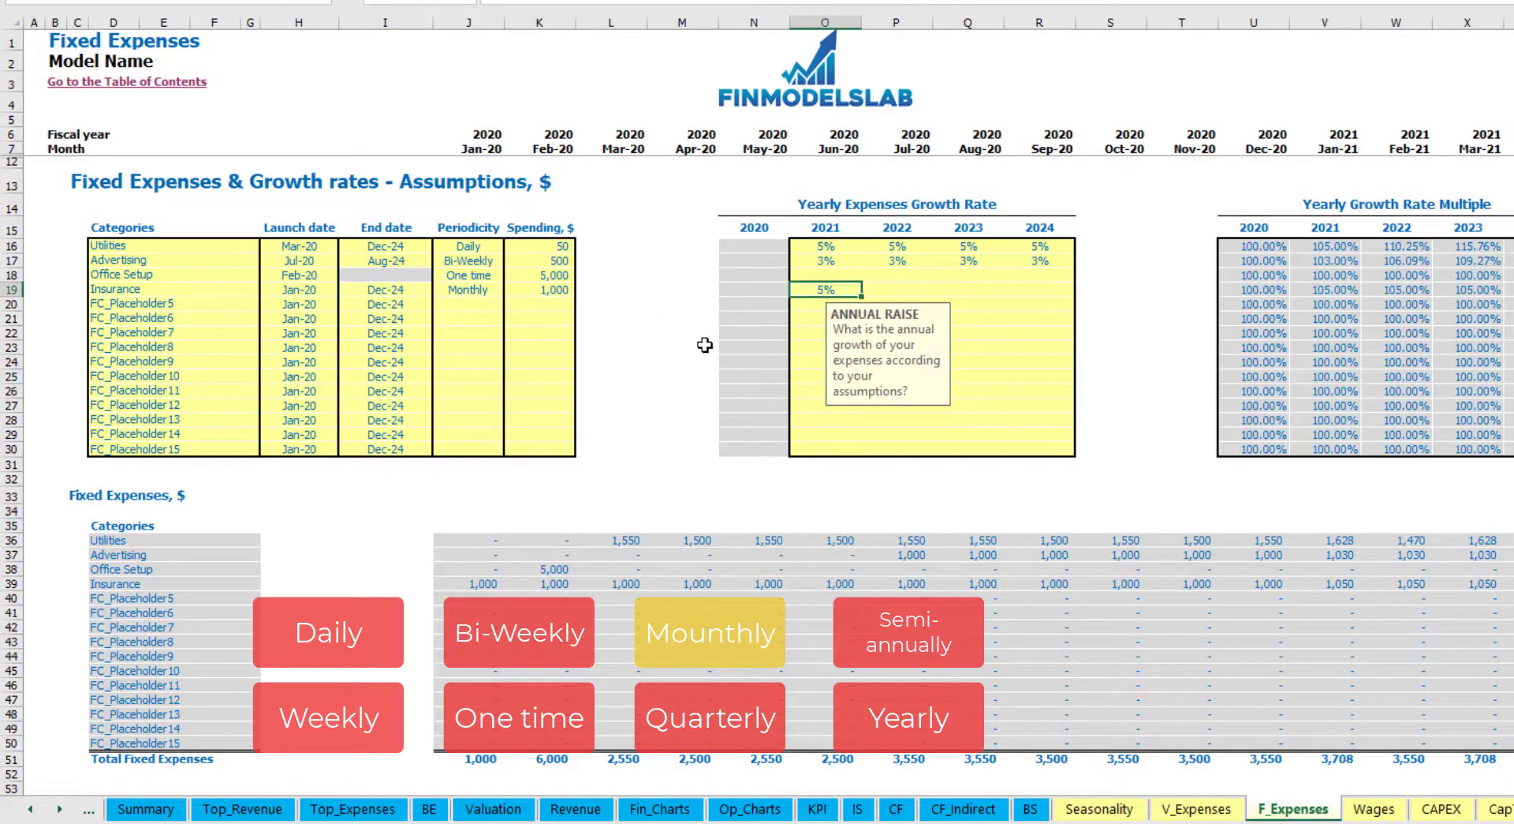
{"action": "key", "text": "Right"}
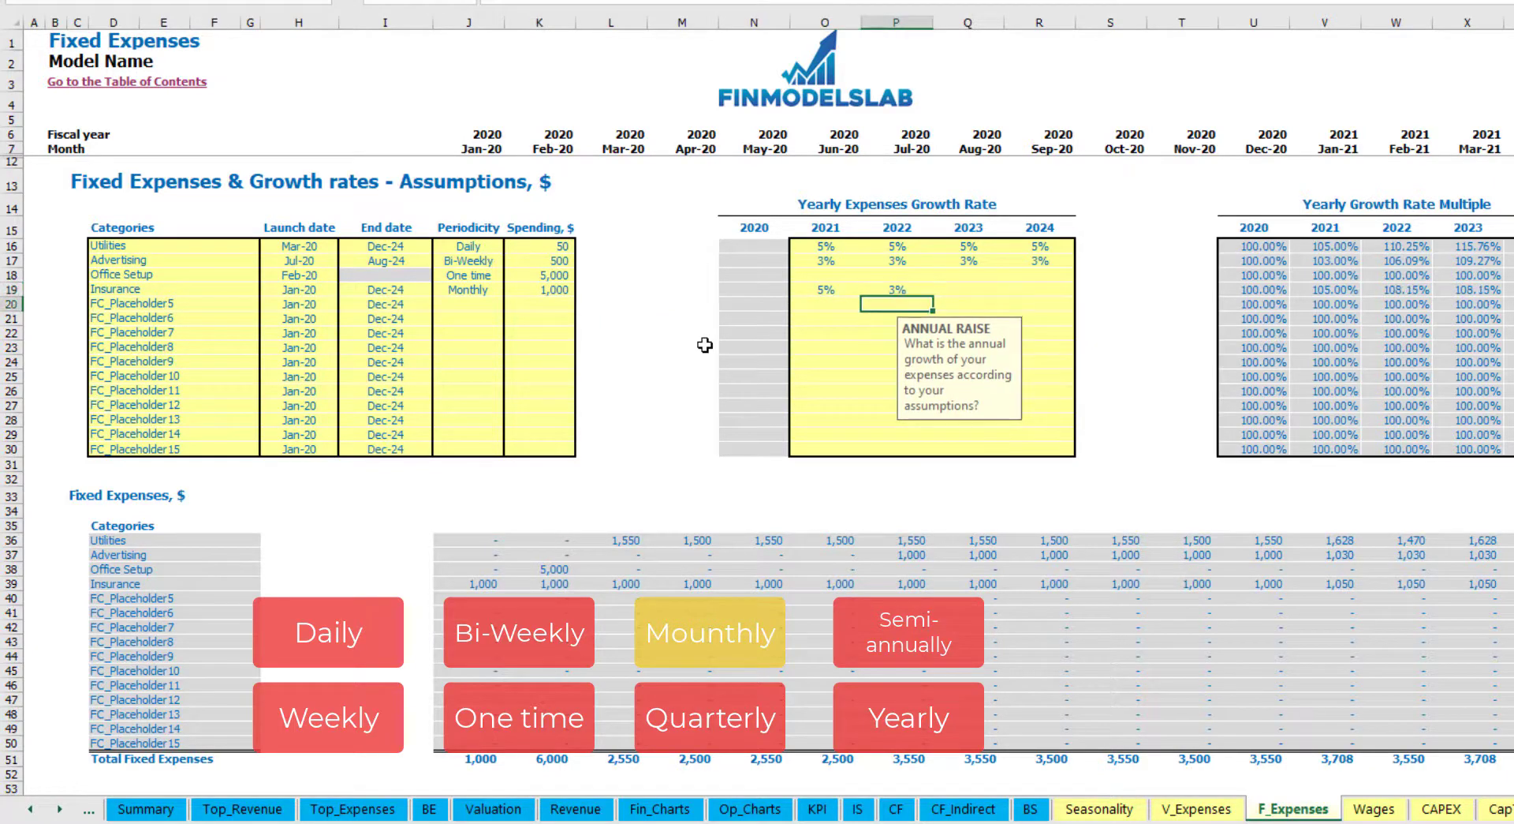
{"action": "key", "text": "Right"}
{"action": "key", "text": "Right"}
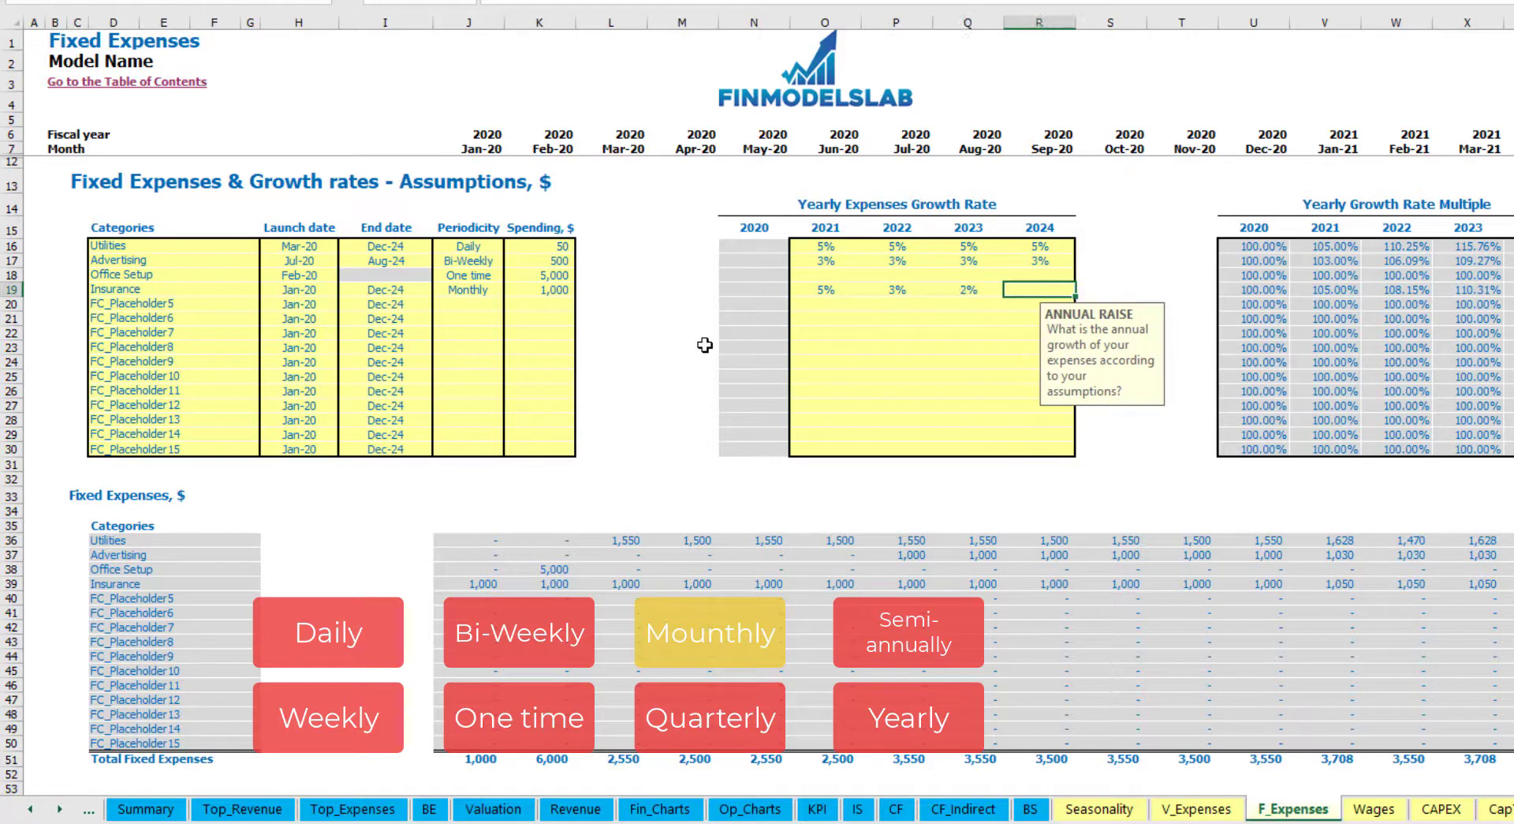
{"action": "key", "text": "Return"}
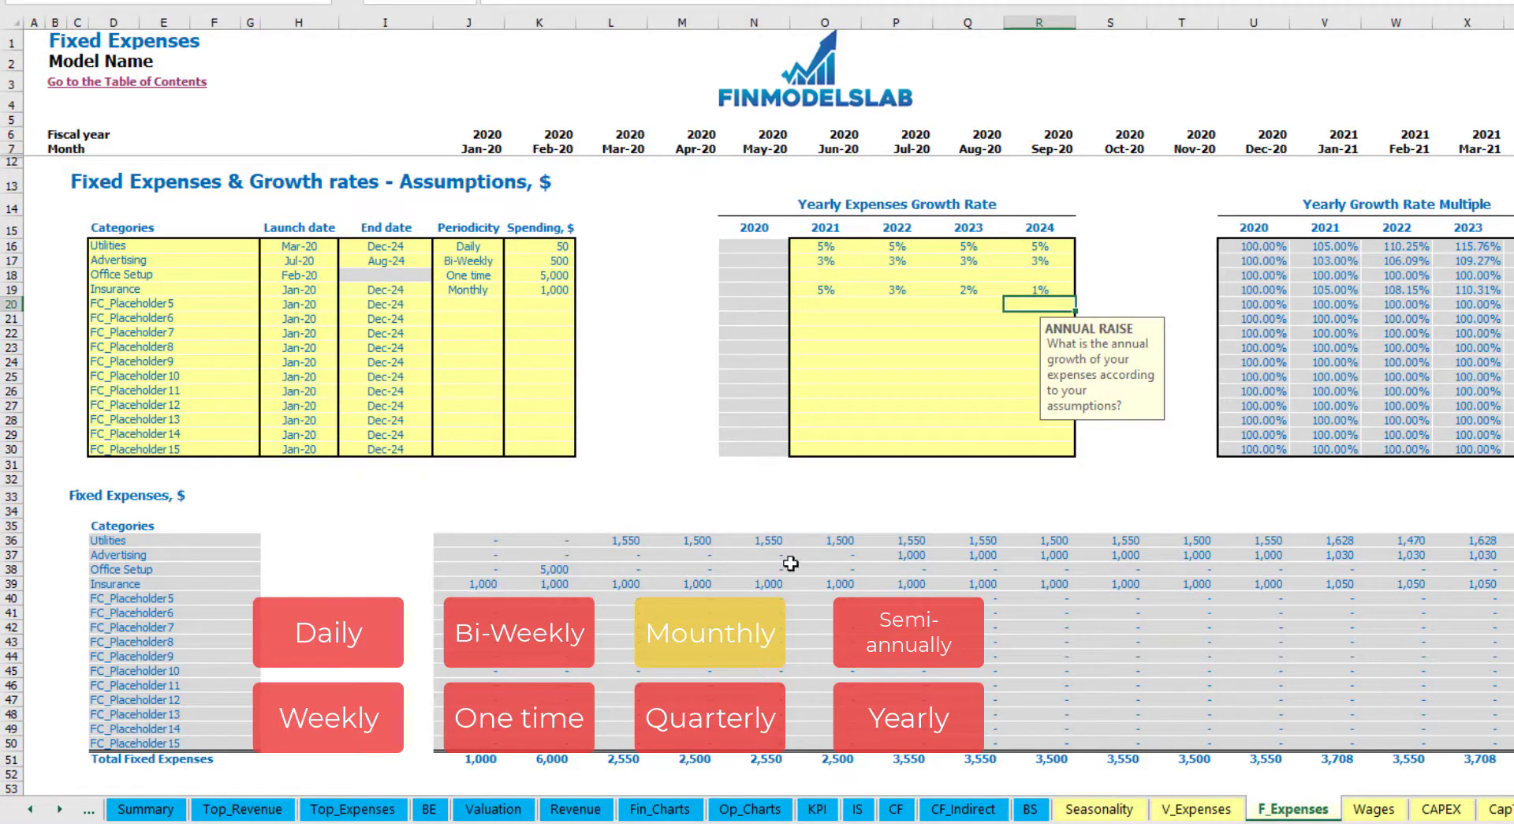
{"action": "left_click_drag", "start_coordinate": [483, 587], "coordinate": [1302, 585]}
{"action": "left_click", "coordinate": [1301, 586]}
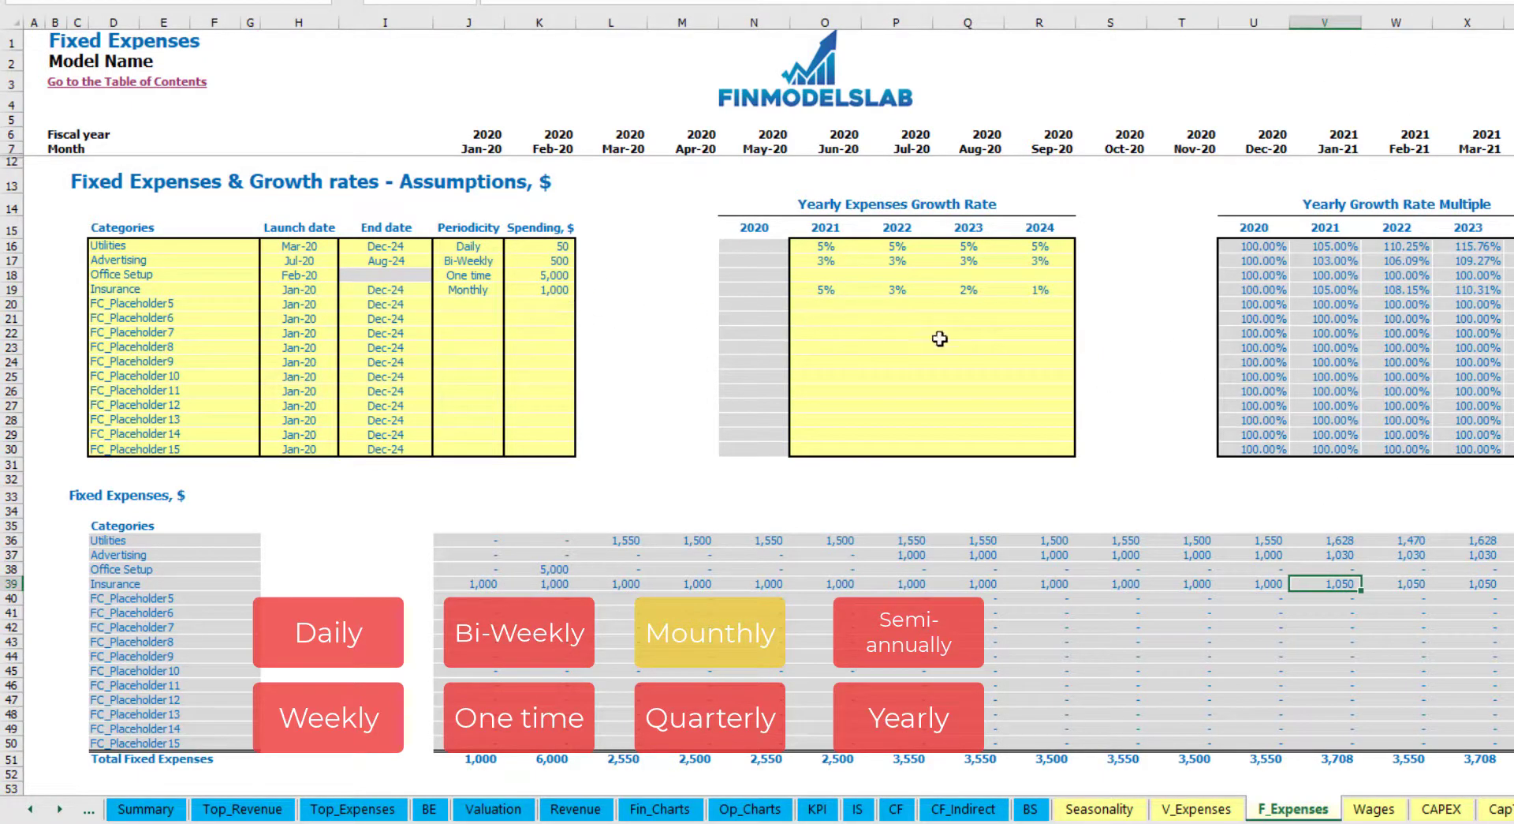
{"action": "scroll", "coordinate": [757, 394], "scroll_direction": "right", "scroll_amount": 9}
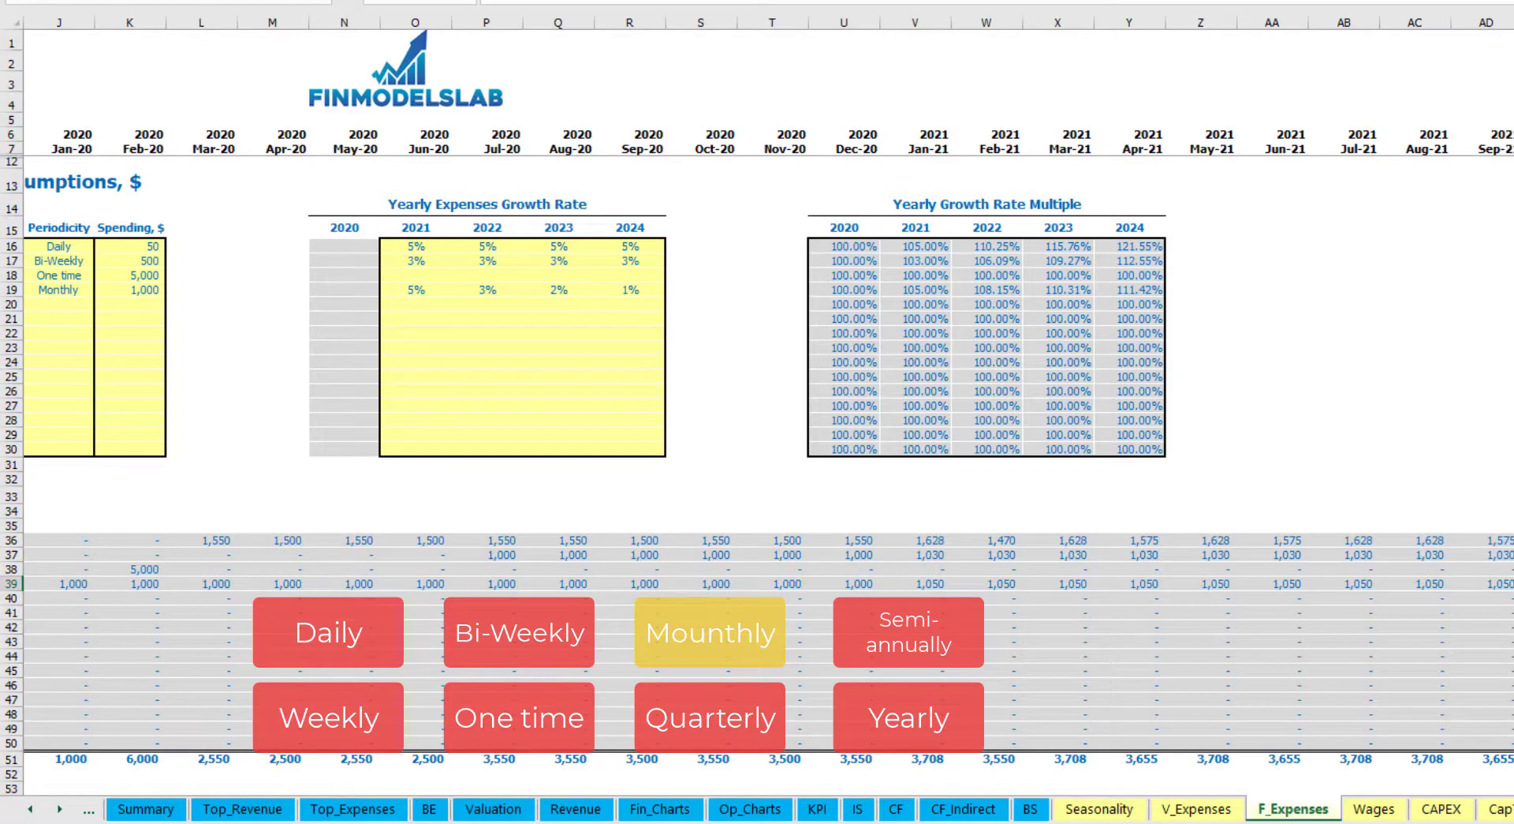
{"action": "scroll", "coordinate": [757, 394], "scroll_direction": "left", "scroll_amount": 9}
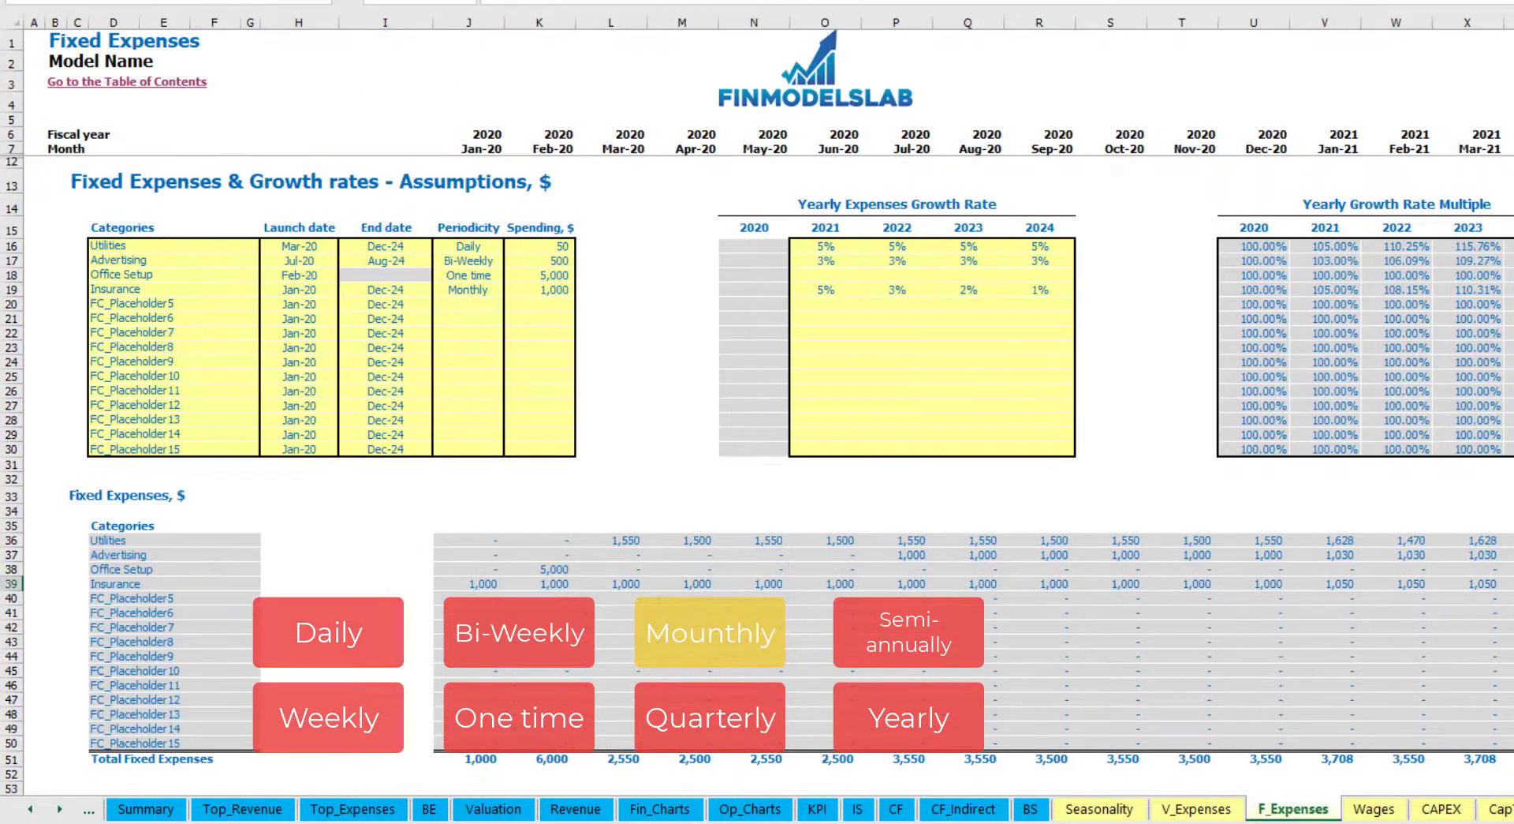
- Try a Quarterly periodicity for Insurance and check in which months of 2020 its amounts fall
{"action": "left_click", "coordinate": [495, 292]}
{"action": "left_click", "coordinate": [511, 290]}
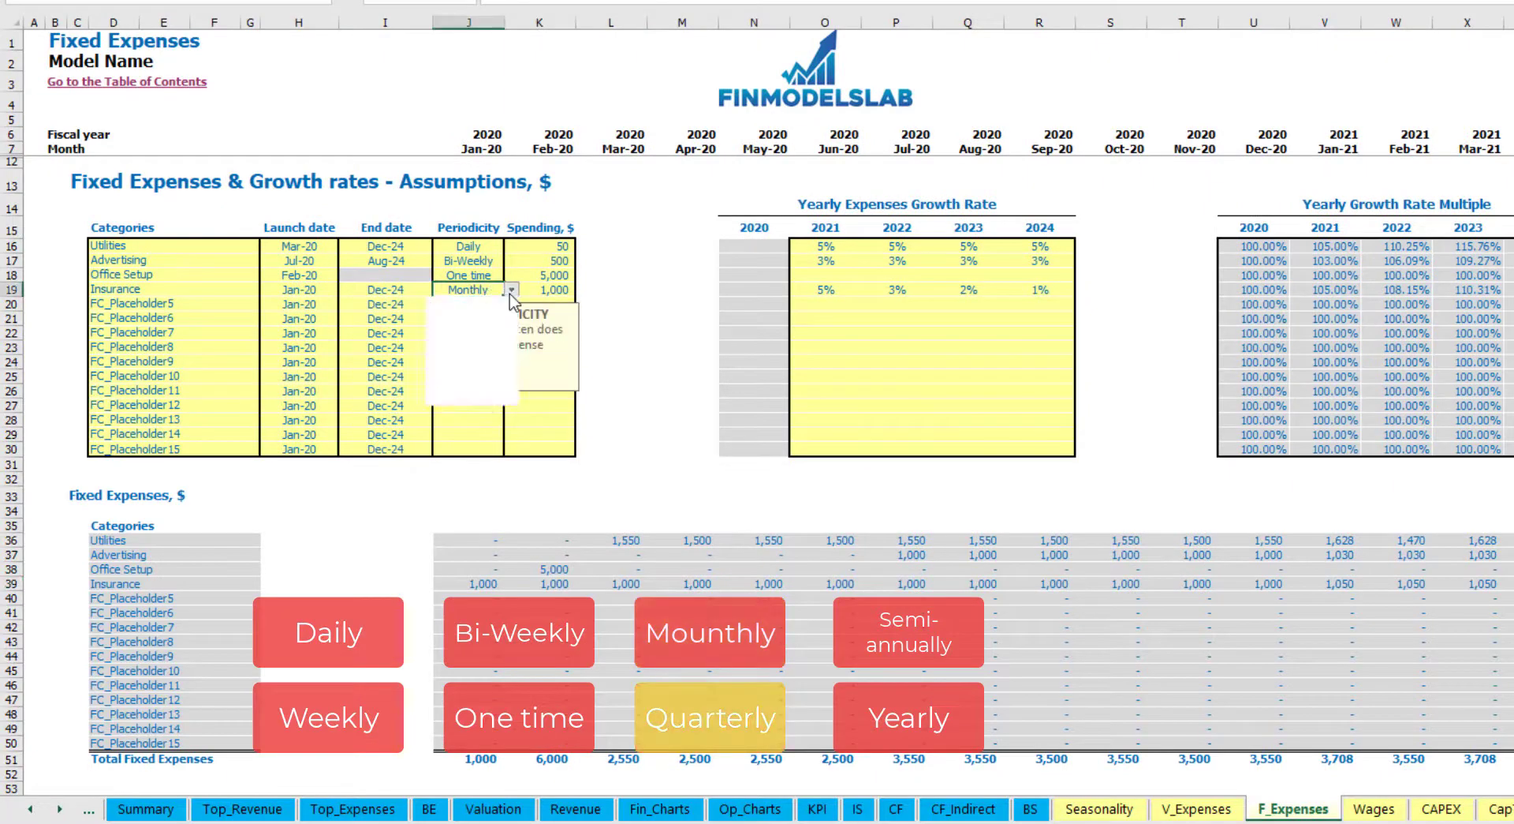
{"action": "left_click", "coordinate": [507, 375]}
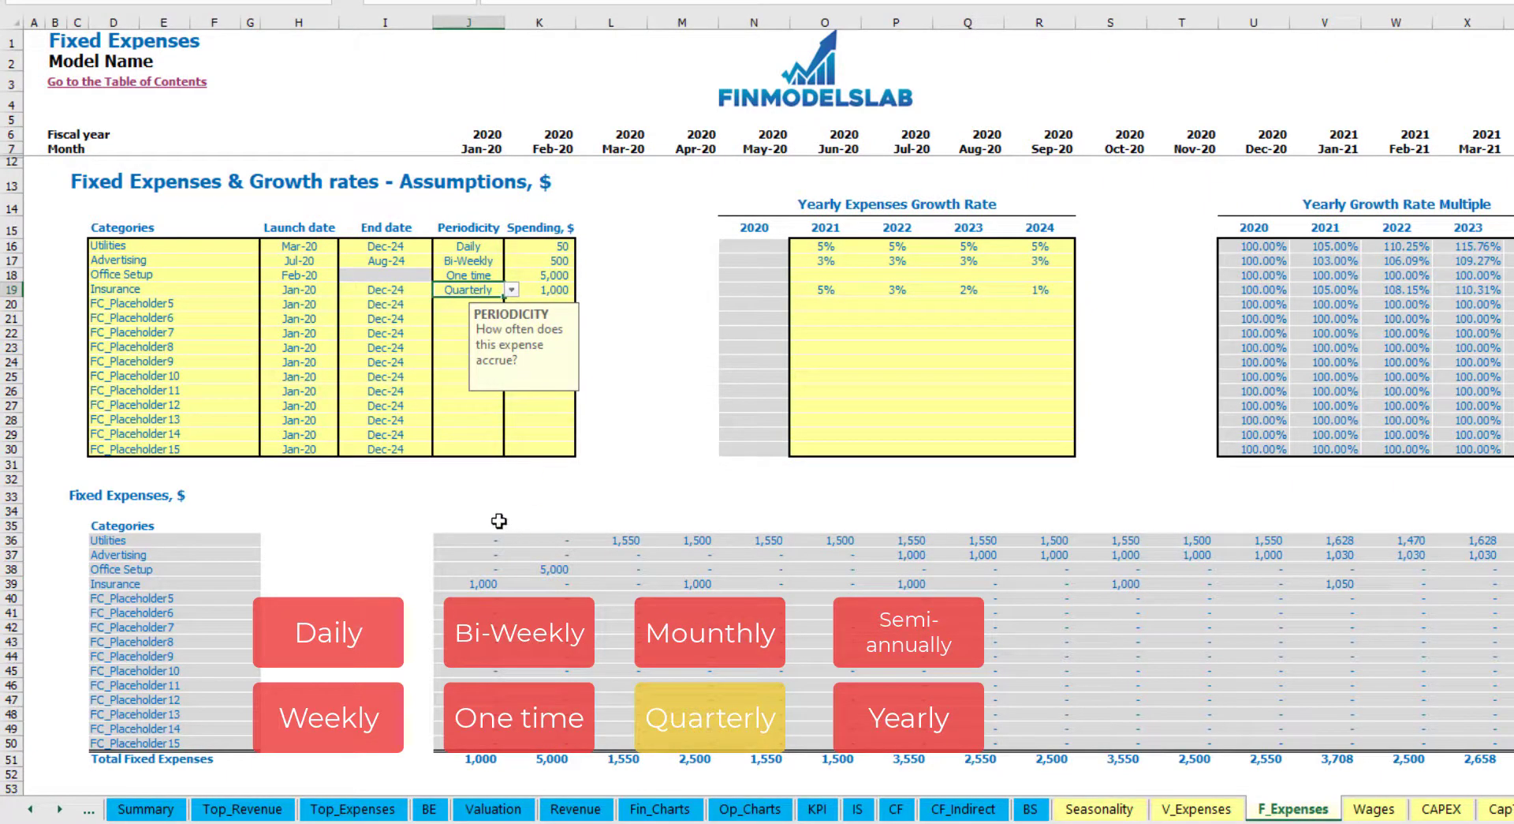
{"action": "left_click", "coordinate": [464, 584]}
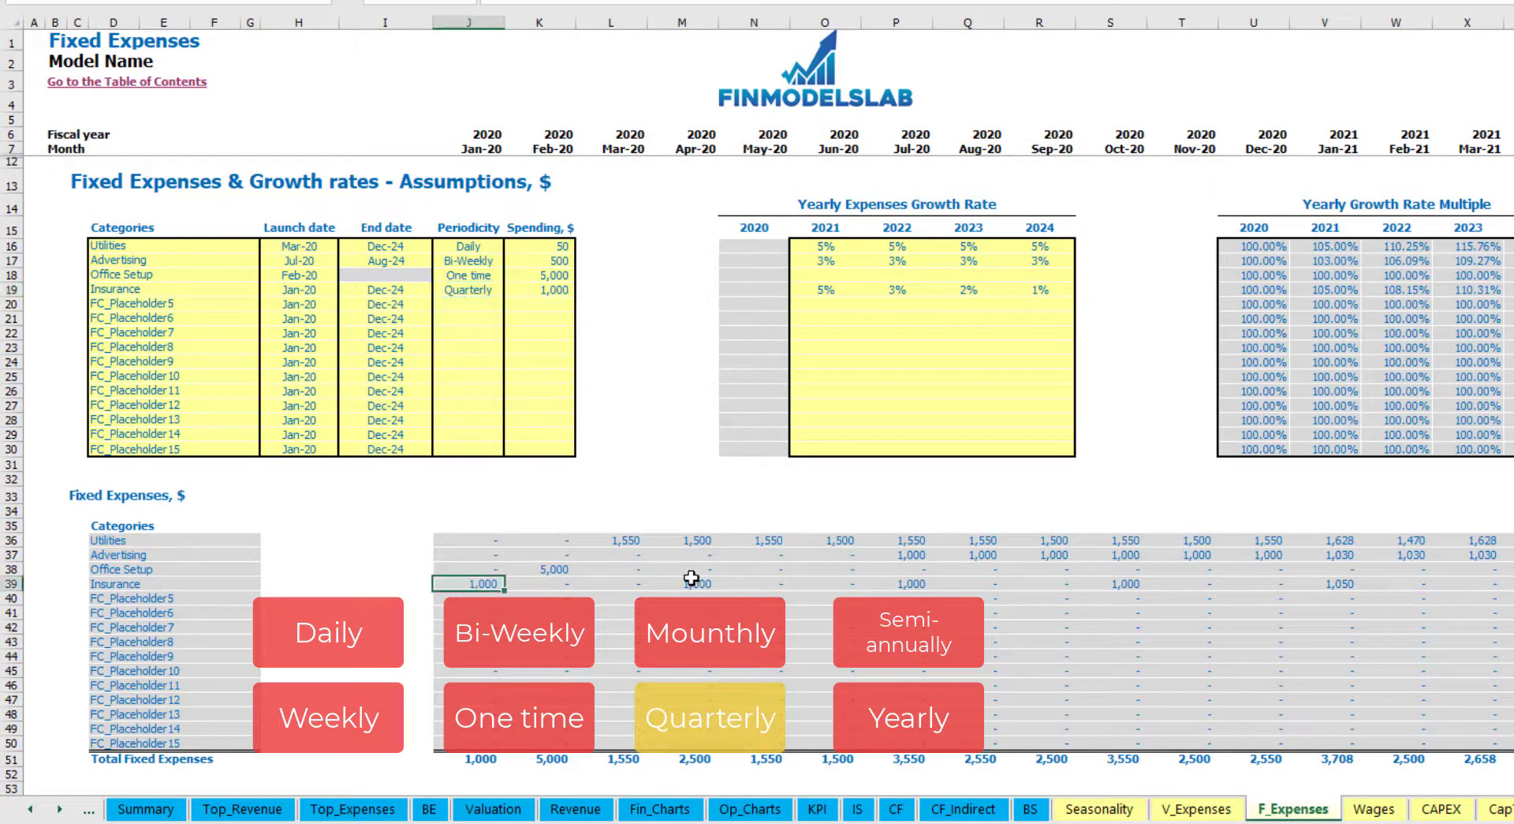
{"action": "left_click", "coordinate": [692, 584]}
{"action": "left_click", "coordinate": [898, 584]}
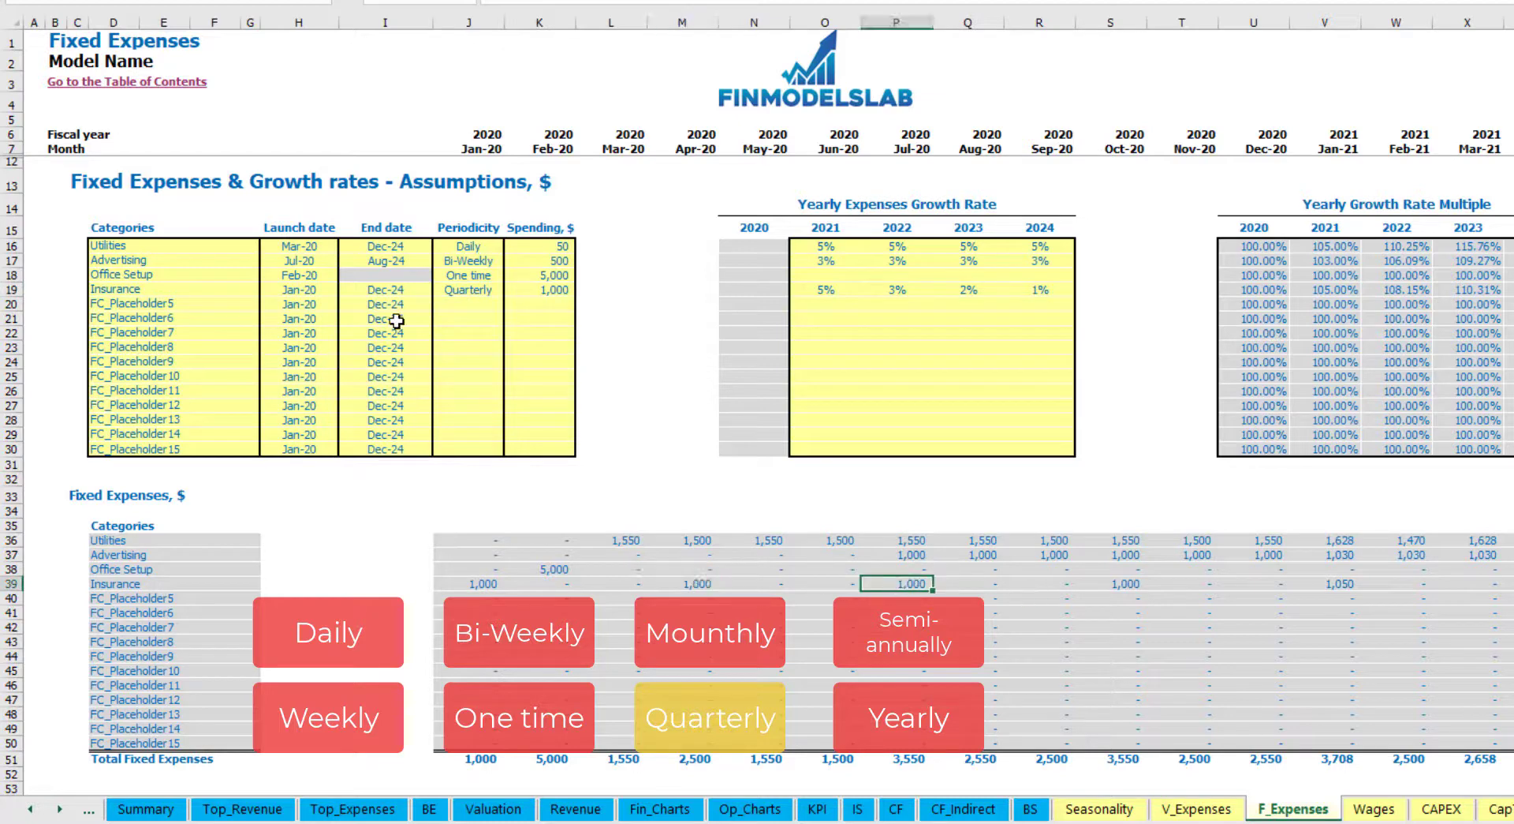
- Set the Insurance launch date to Feb-20 and check in which months its quarterly amounts fall
{"action": "left_click", "coordinate": [325, 287]}
{"action": "left_click", "coordinate": [346, 289]}
{"action": "left_click", "coordinate": [318, 317]}
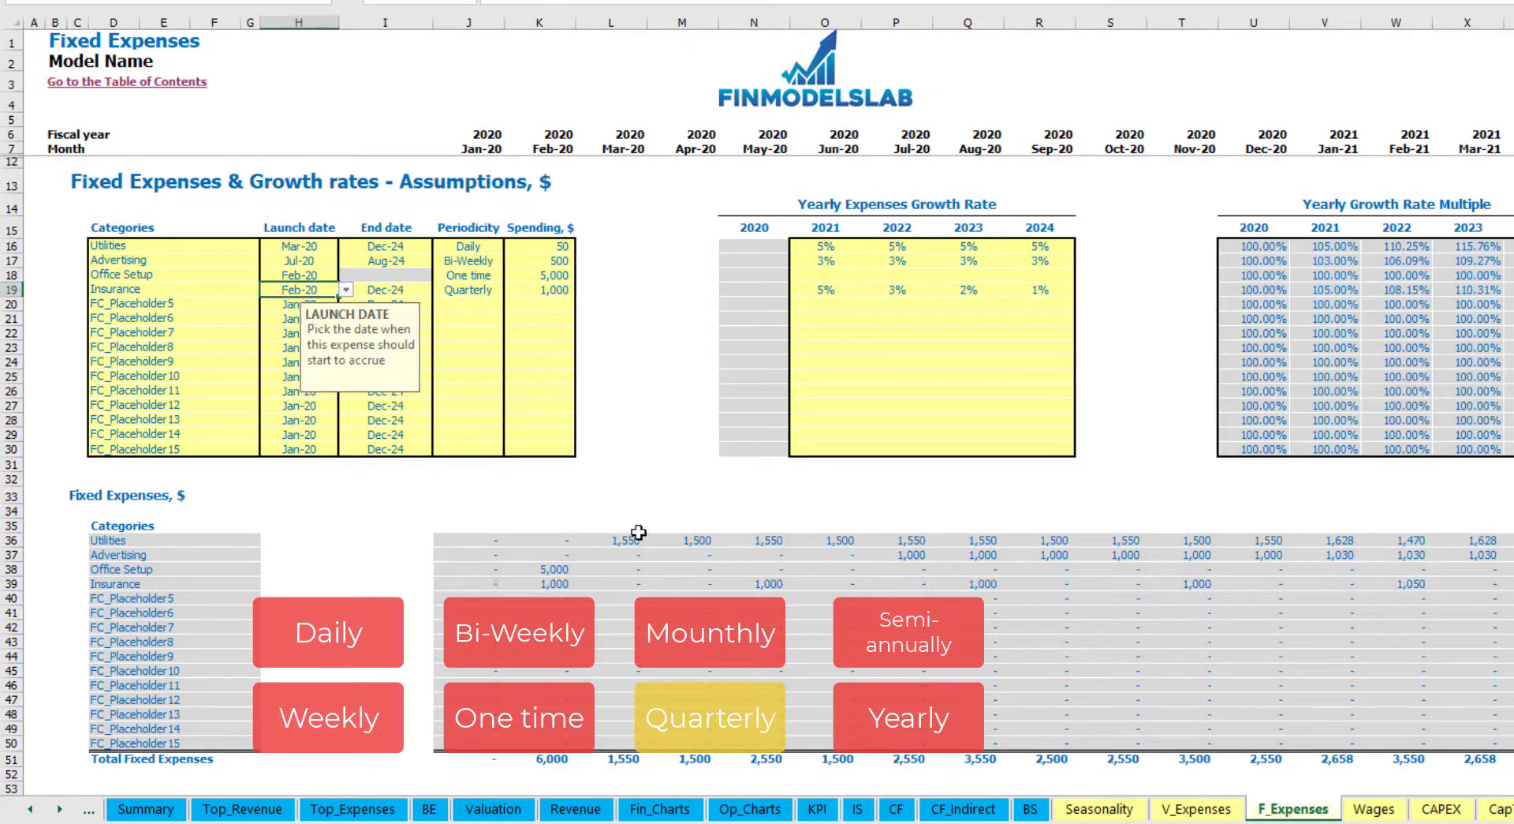
{"action": "left_click", "coordinate": [558, 582]}
{"action": "left_click", "coordinate": [766, 583]}
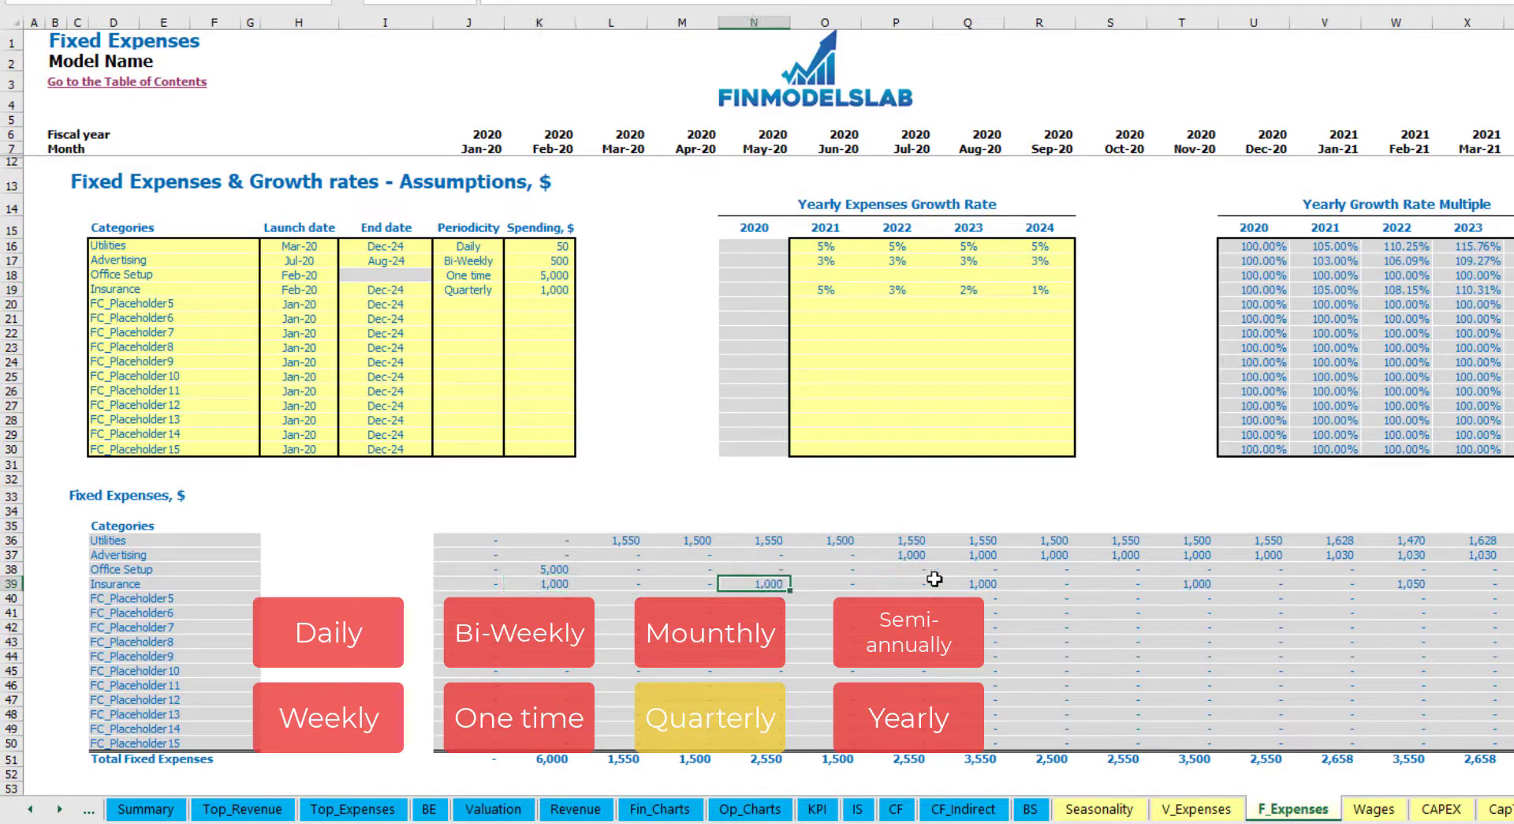
{"action": "left_click", "coordinate": [946, 582]}
{"action": "left_click", "coordinate": [538, 585]}
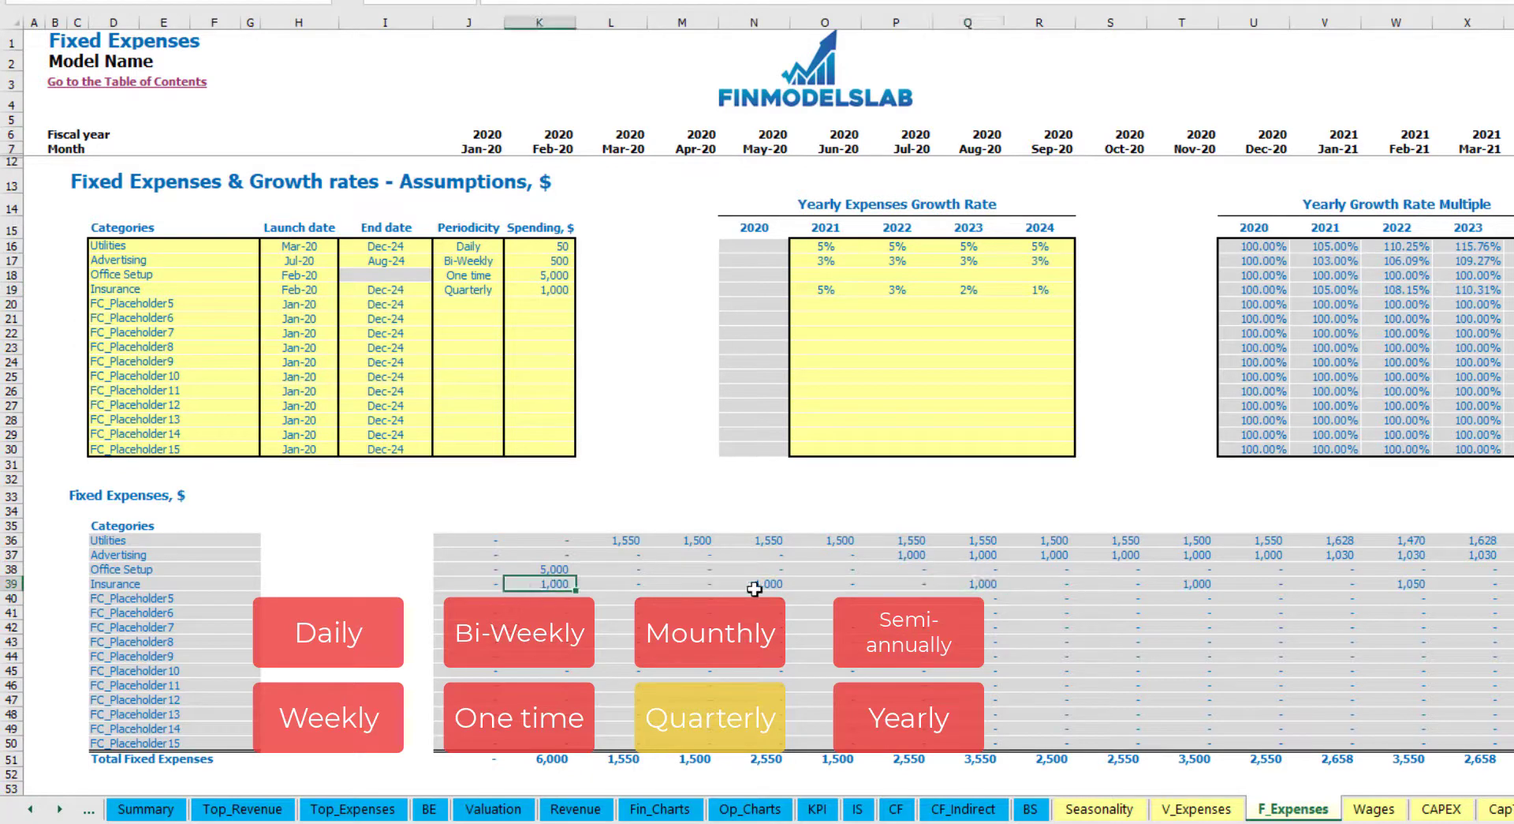
{"action": "left_click", "coordinate": [770, 584]}
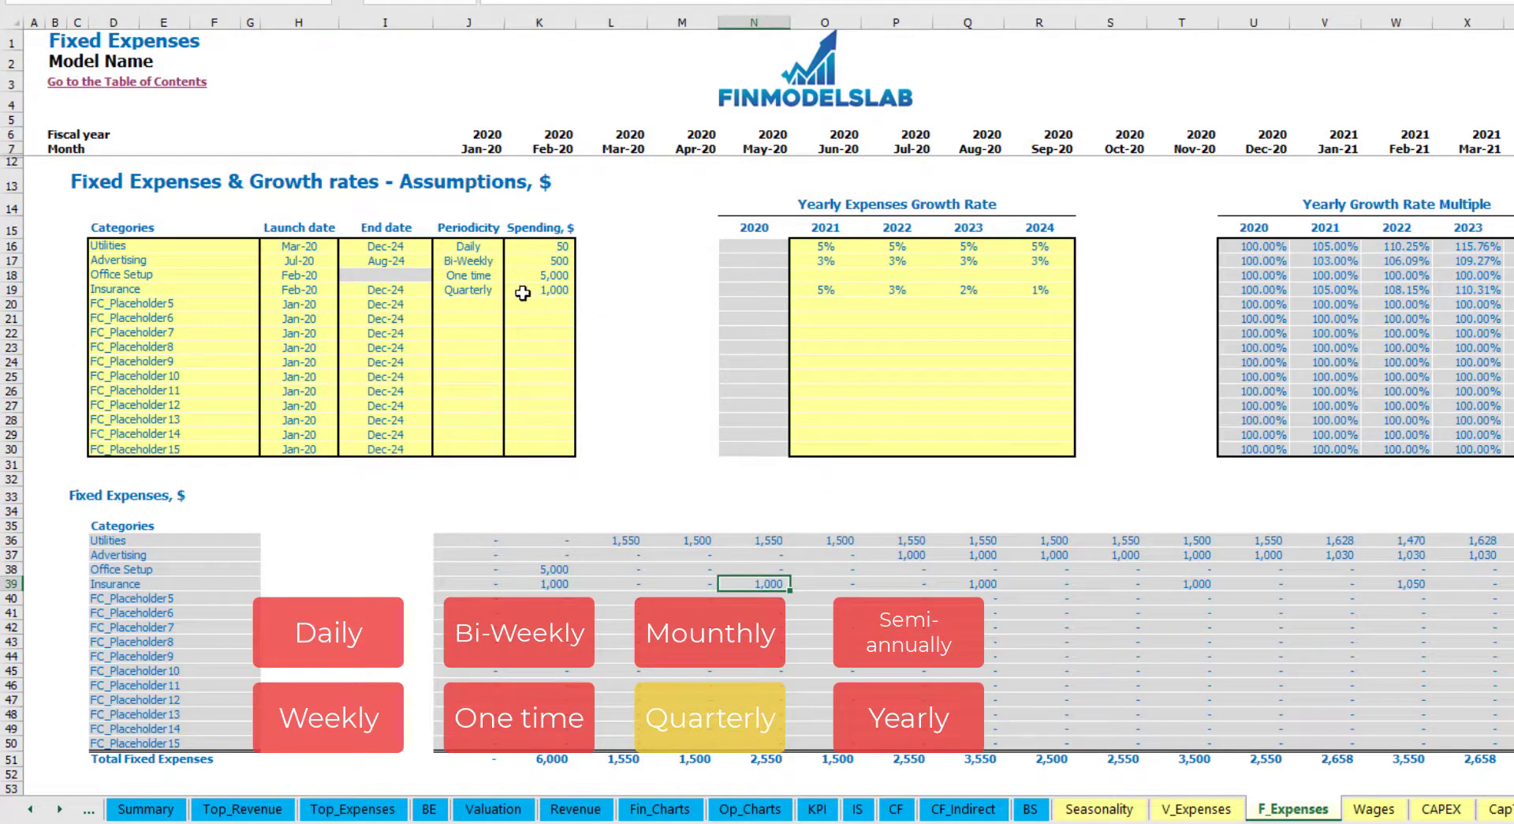
- Try a Semi-Annually periodicity for Insurance and review its amounts from Feb-20 to Feb-21
{"action": "left_click", "coordinate": [493, 289]}
{"action": "left_click", "coordinate": [511, 290]}
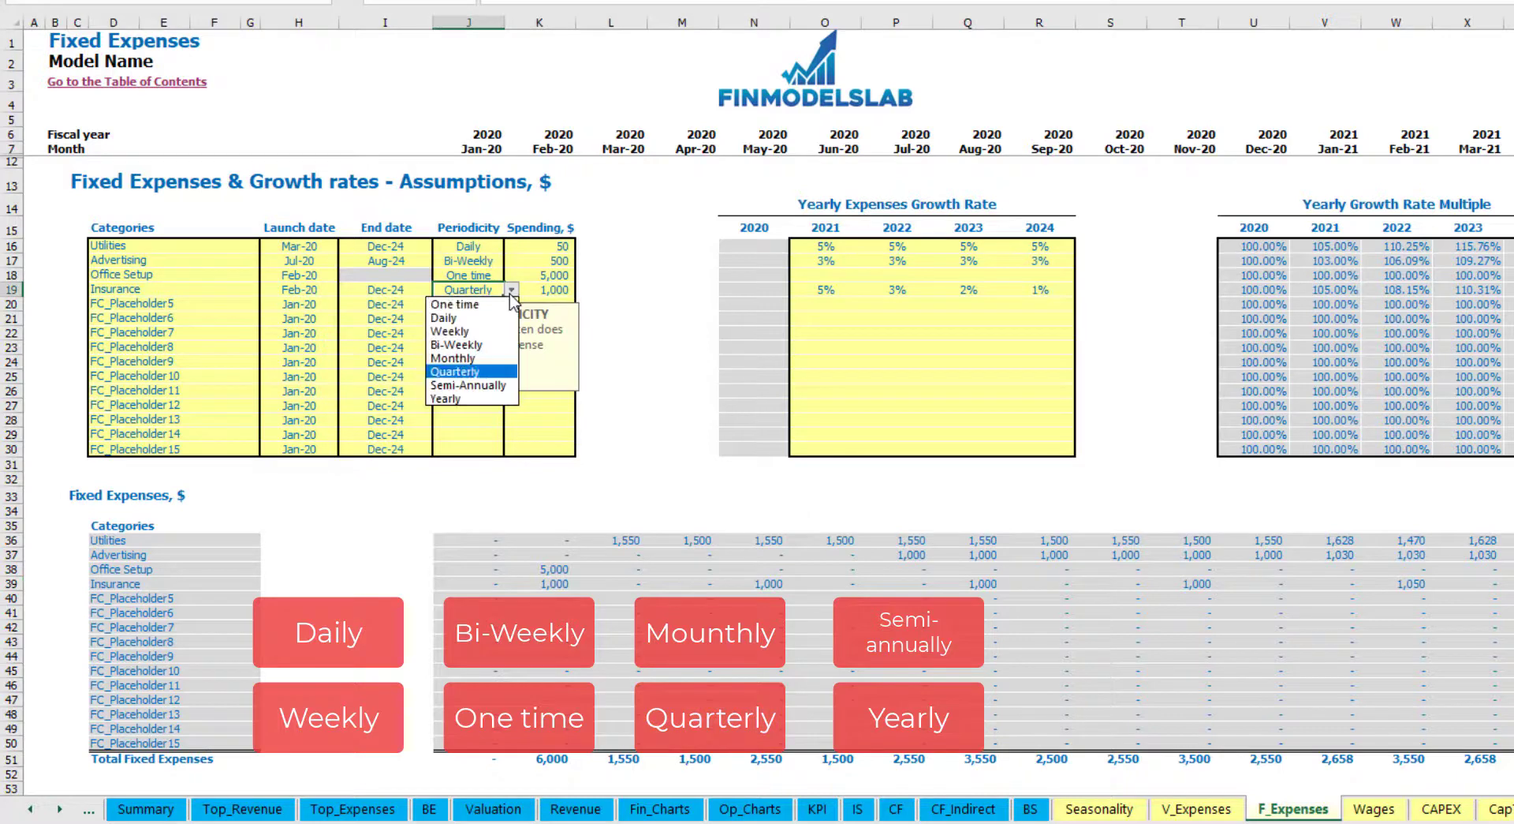
{"action": "left_click", "coordinate": [469, 385]}
{"action": "left_click_drag", "start_coordinate": [547, 586], "coordinate": [1338, 584]}
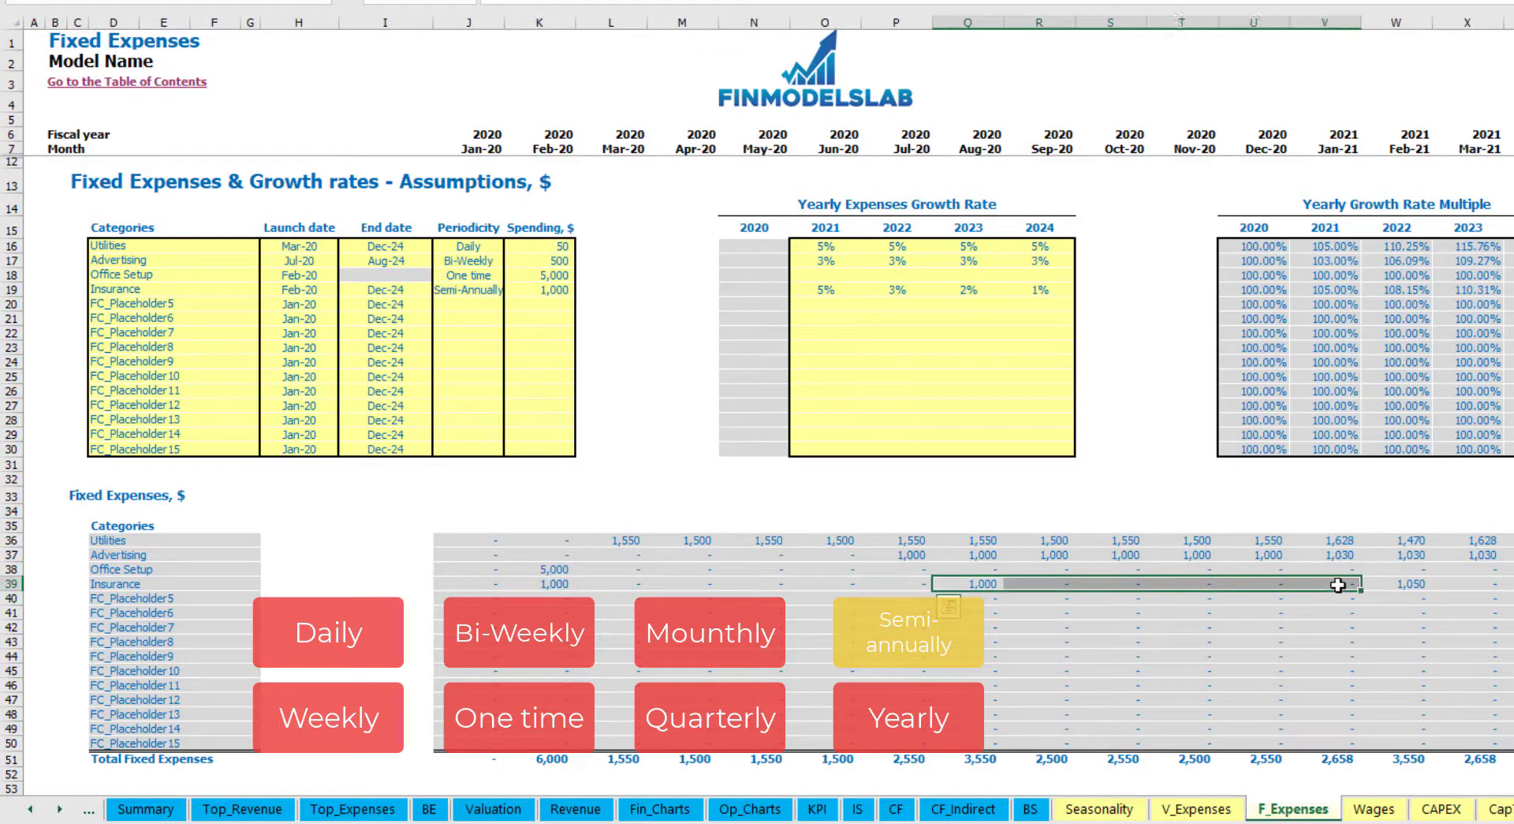
{"action": "left_click", "coordinate": [1397, 597]}
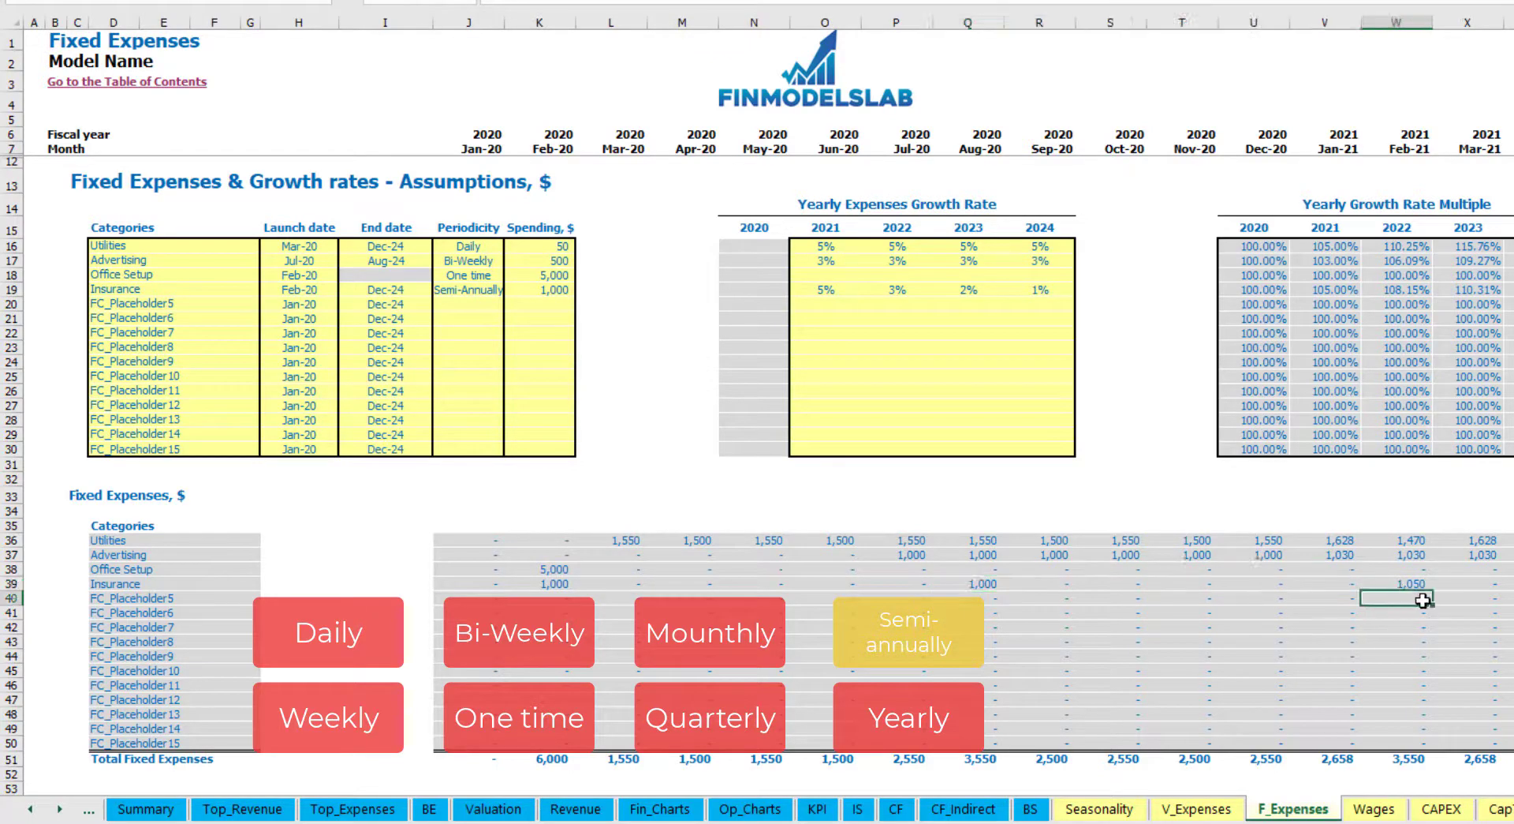
- Set the Insurance periodicity to Yearly and review its amounts from Feb-20 onward along with its launch and end dates
{"action": "left_click", "coordinate": [475, 289]}
{"action": "left_click", "coordinate": [511, 290]}
{"action": "left_click", "coordinate": [457, 399]}
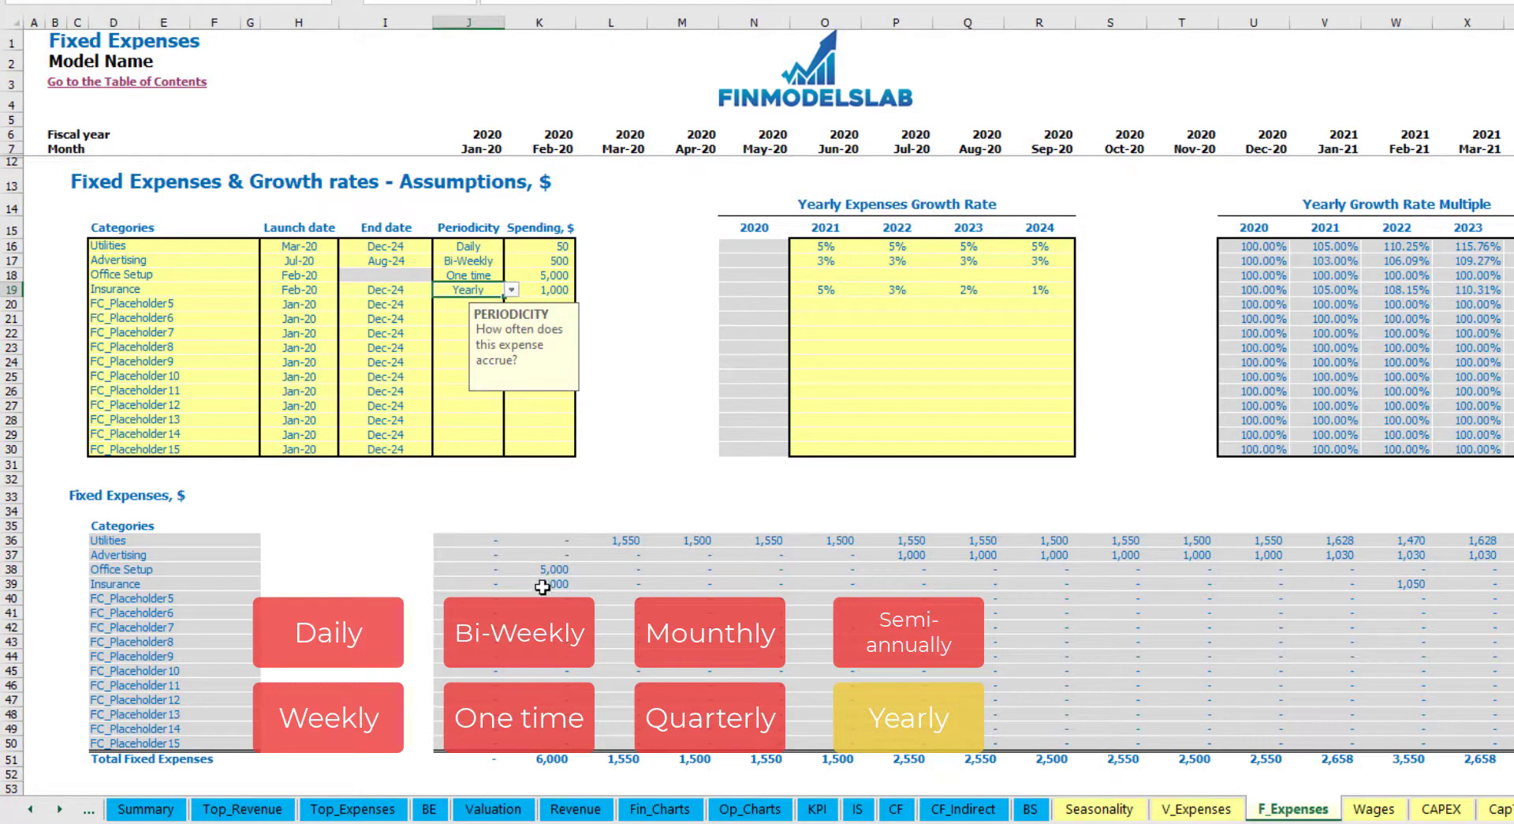
{"action": "left_click_drag", "start_coordinate": [545, 585], "coordinate": [1482, 585]}
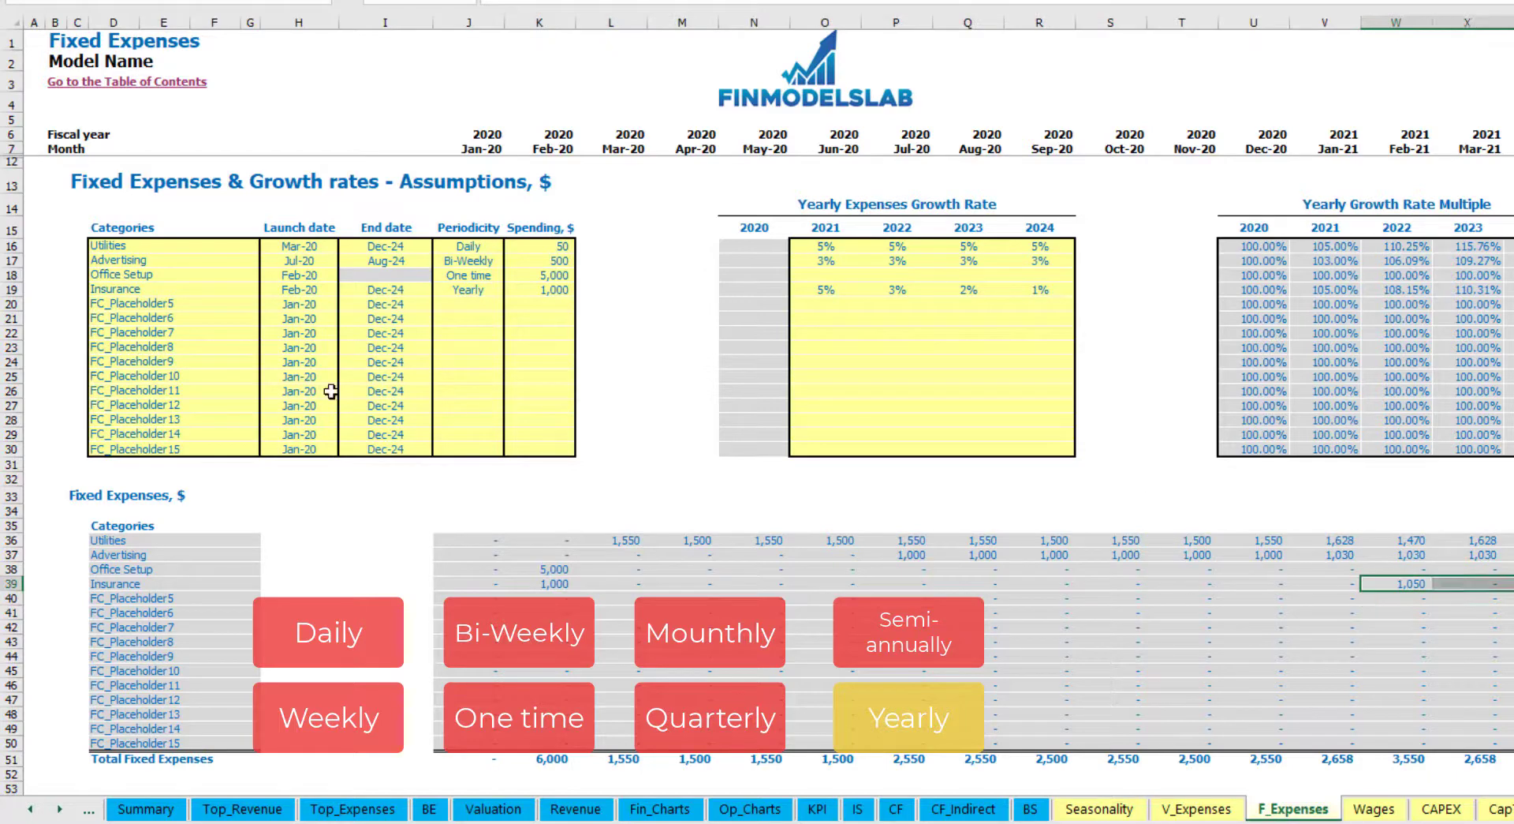
{"action": "left_click", "coordinate": [312, 291]}
{"action": "left_click", "coordinate": [391, 291]}
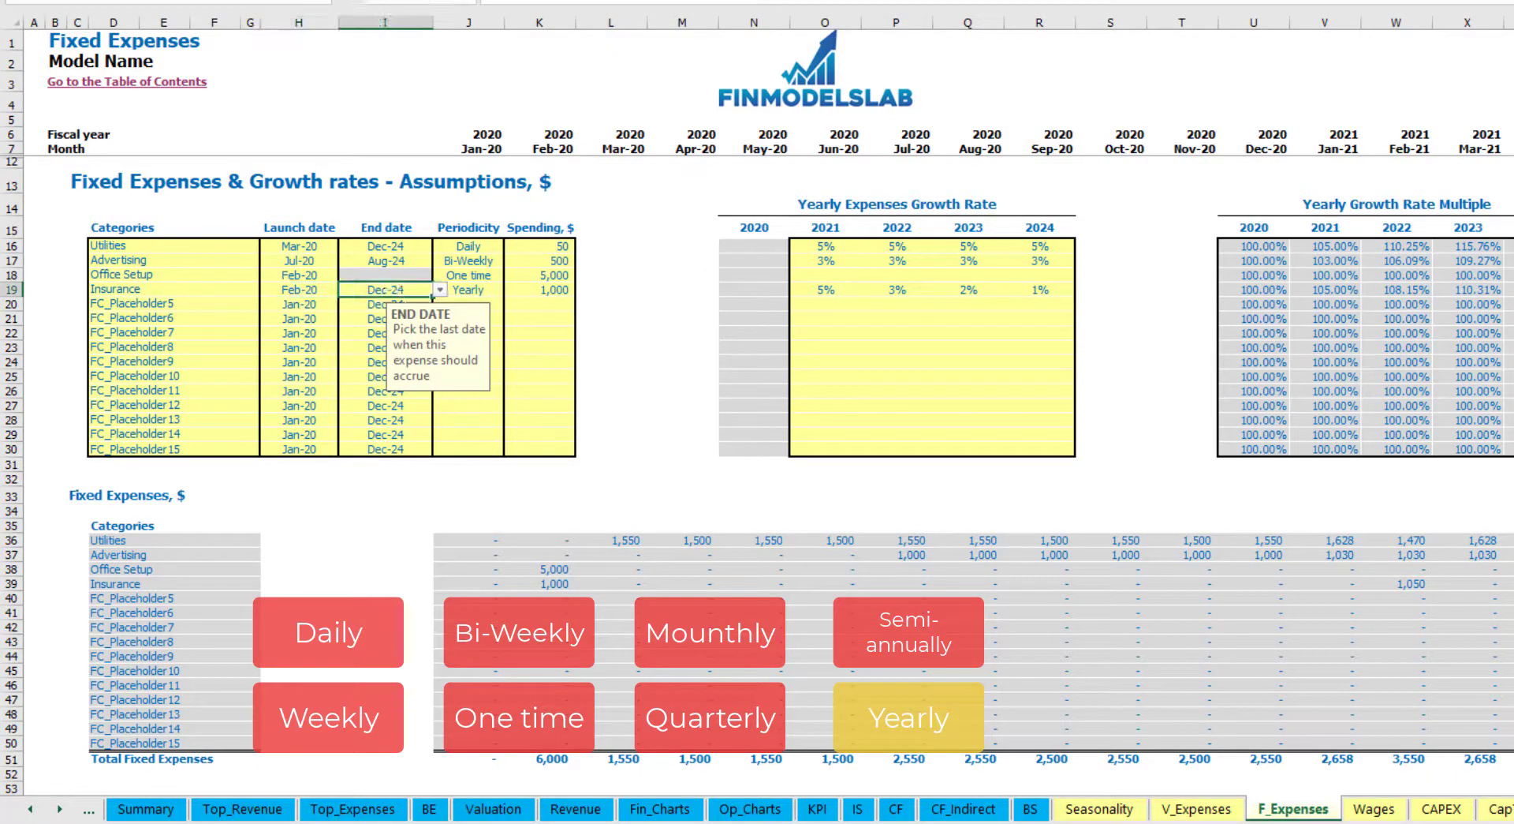
{"action": "left_click", "coordinate": [1116, 448]}
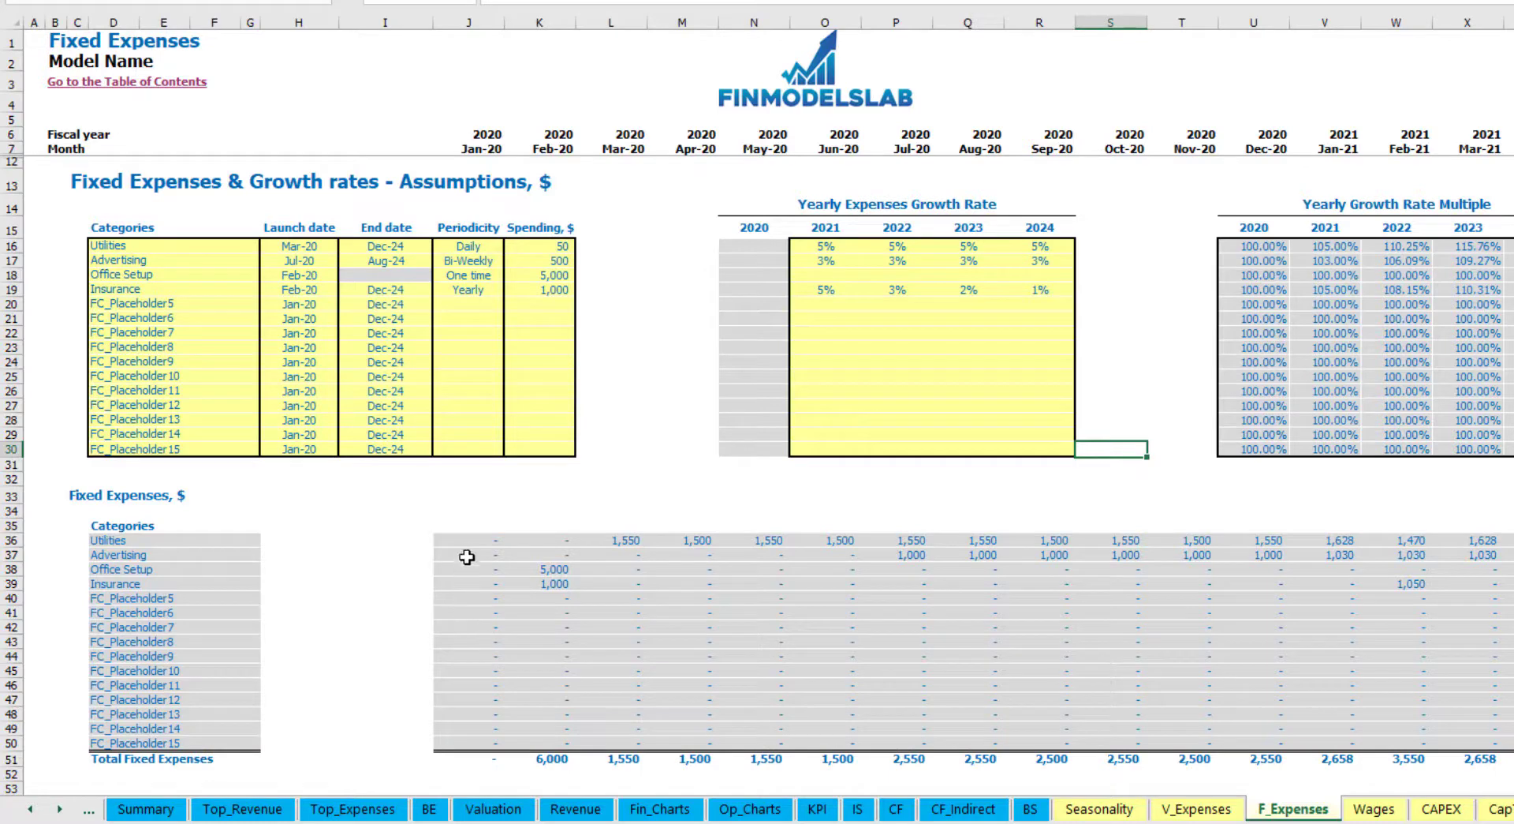
- Review the monthly fixed expenses table, and expand Total Fixed Expenses in the Income Statement to examine its individual categories
{"action": "left_click_drag", "start_coordinate": [474, 541], "coordinate": [556, 612]}
{"action": "left_click_drag", "start_coordinate": [1032, 654], "coordinate": [1468, 745]}
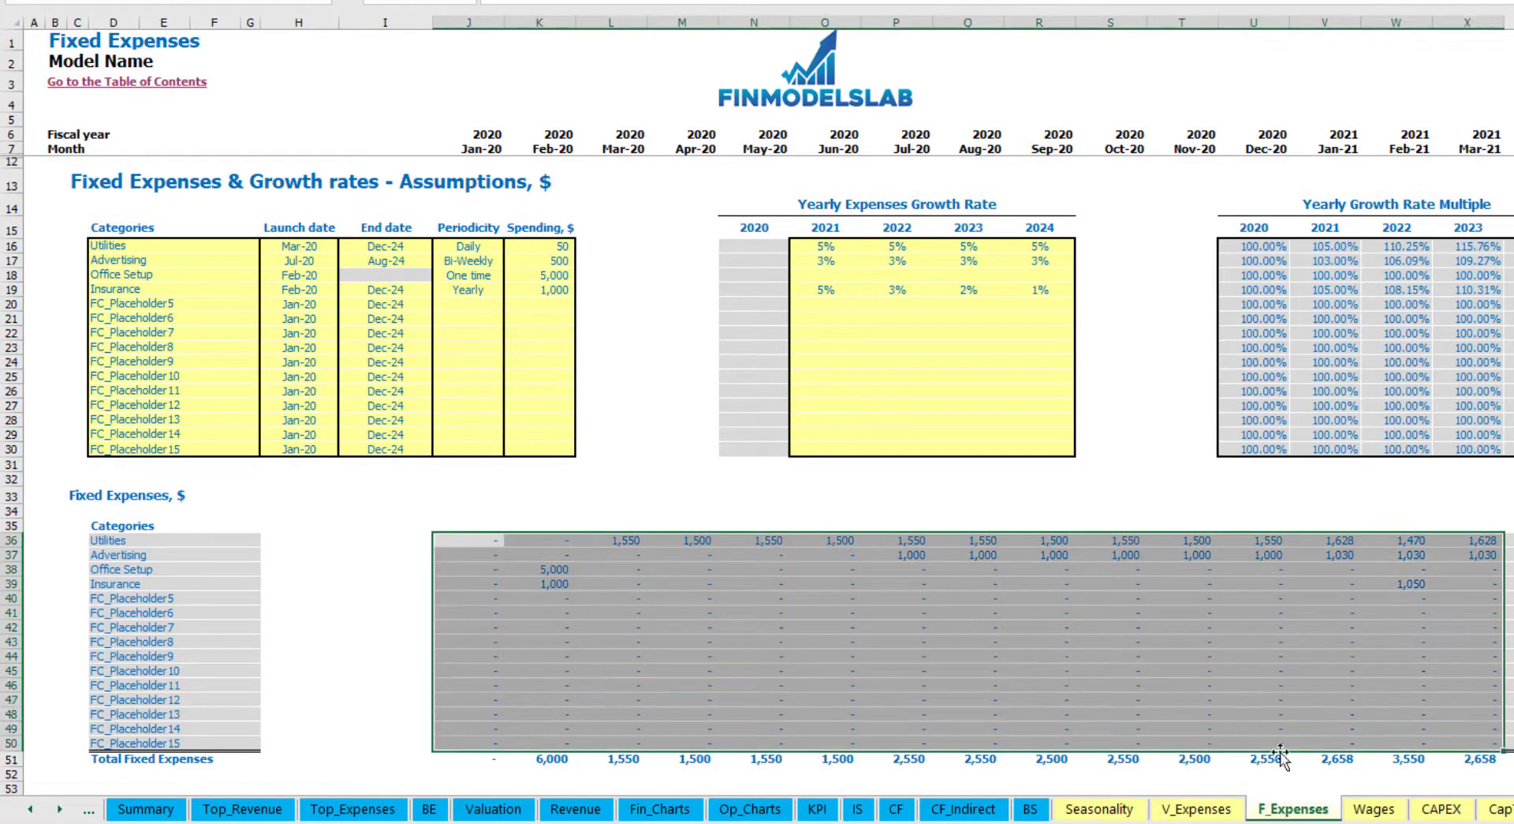
{"action": "left_click", "coordinate": [857, 808]}
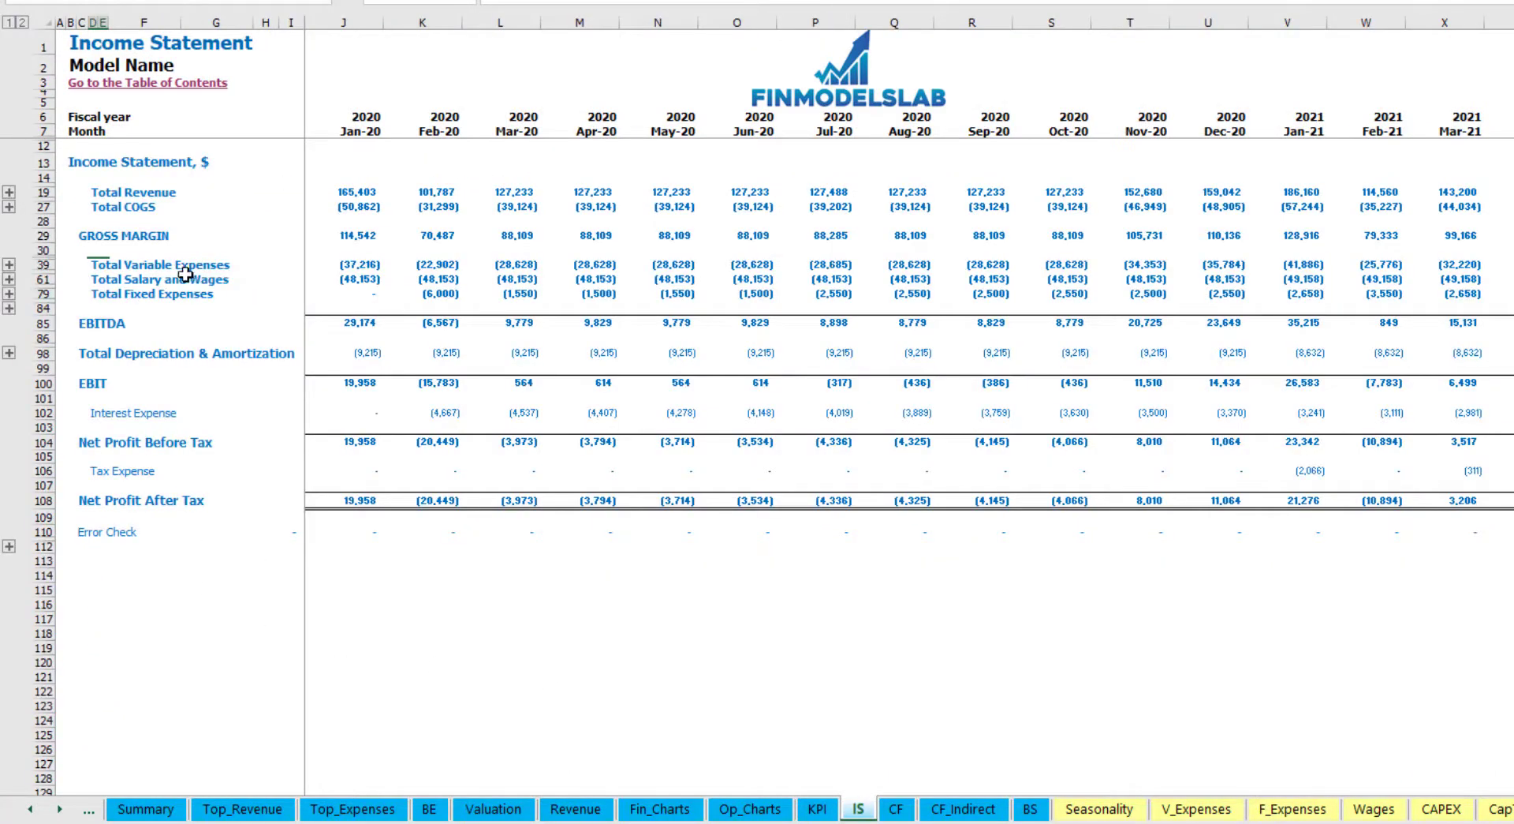
{"action": "left_click", "coordinate": [95, 294]}
{"action": "left_click", "coordinate": [10, 294]}
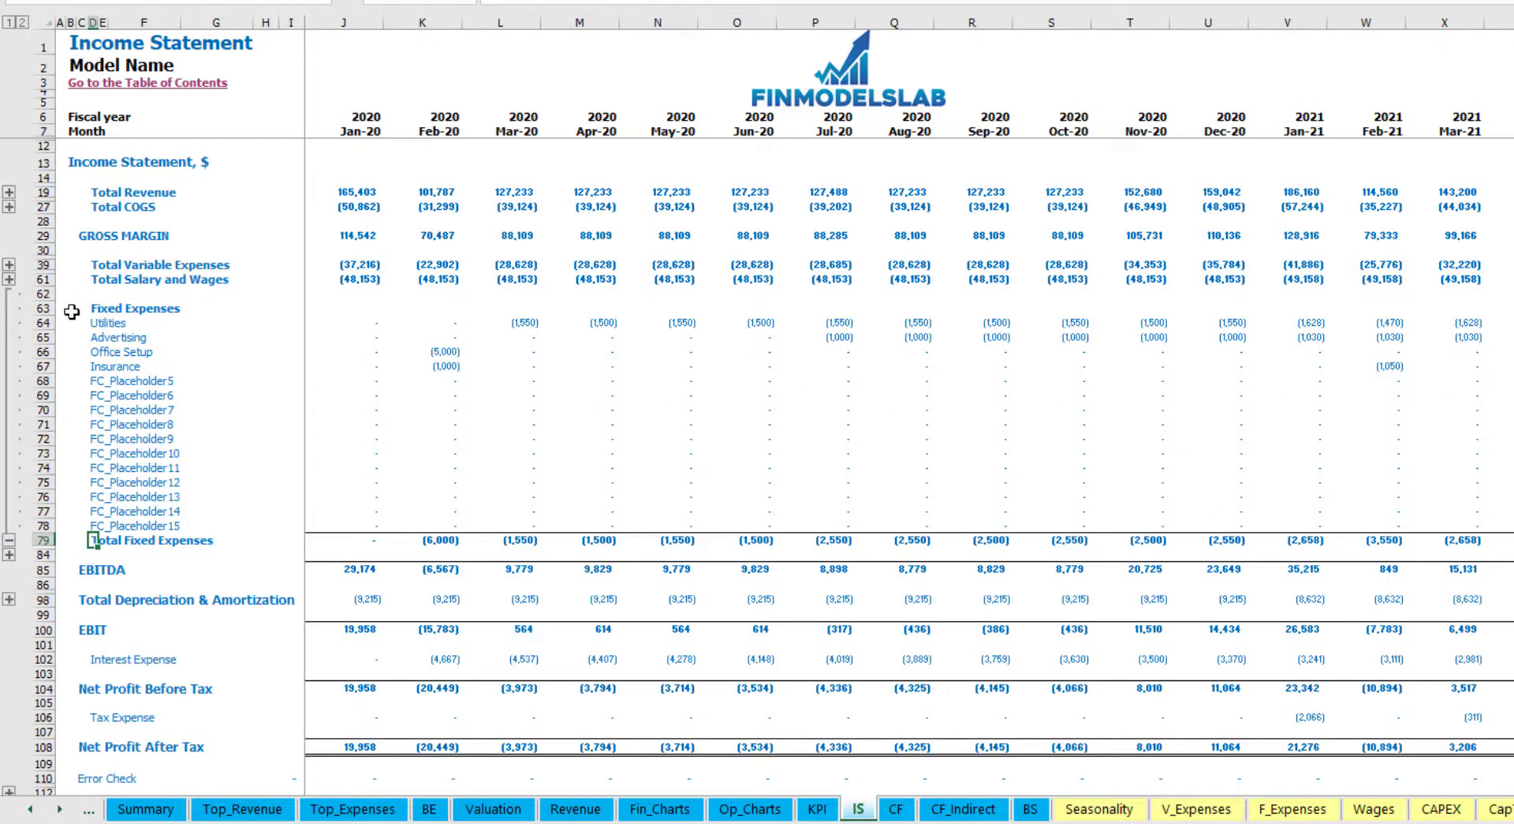
{"action": "left_click_drag", "start_coordinate": [44, 323], "coordinate": [43, 366]}
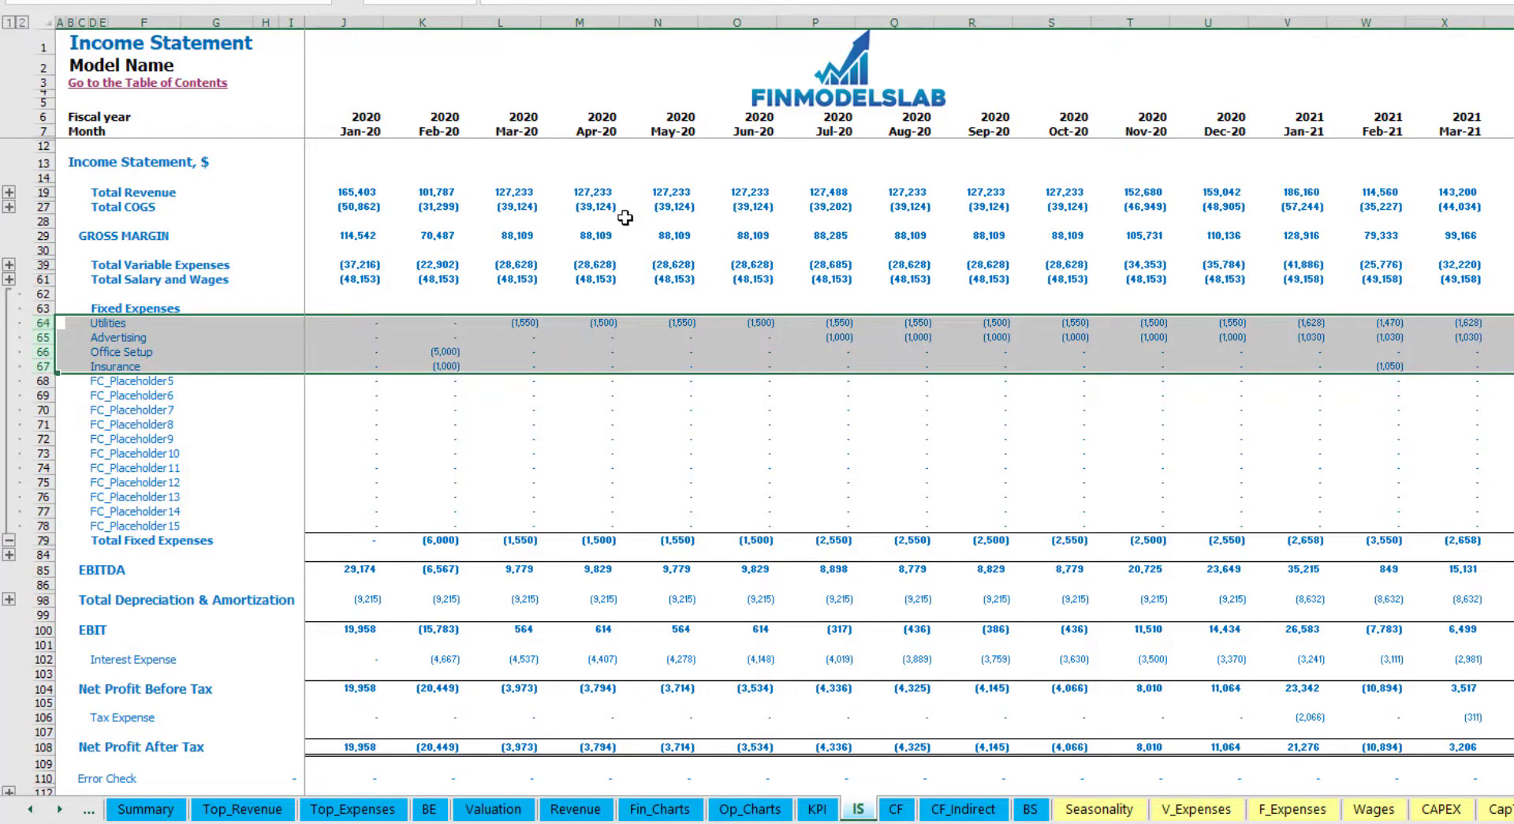
{"action": "left_click_drag", "start_coordinate": [102, 323], "coordinate": [108, 526]}
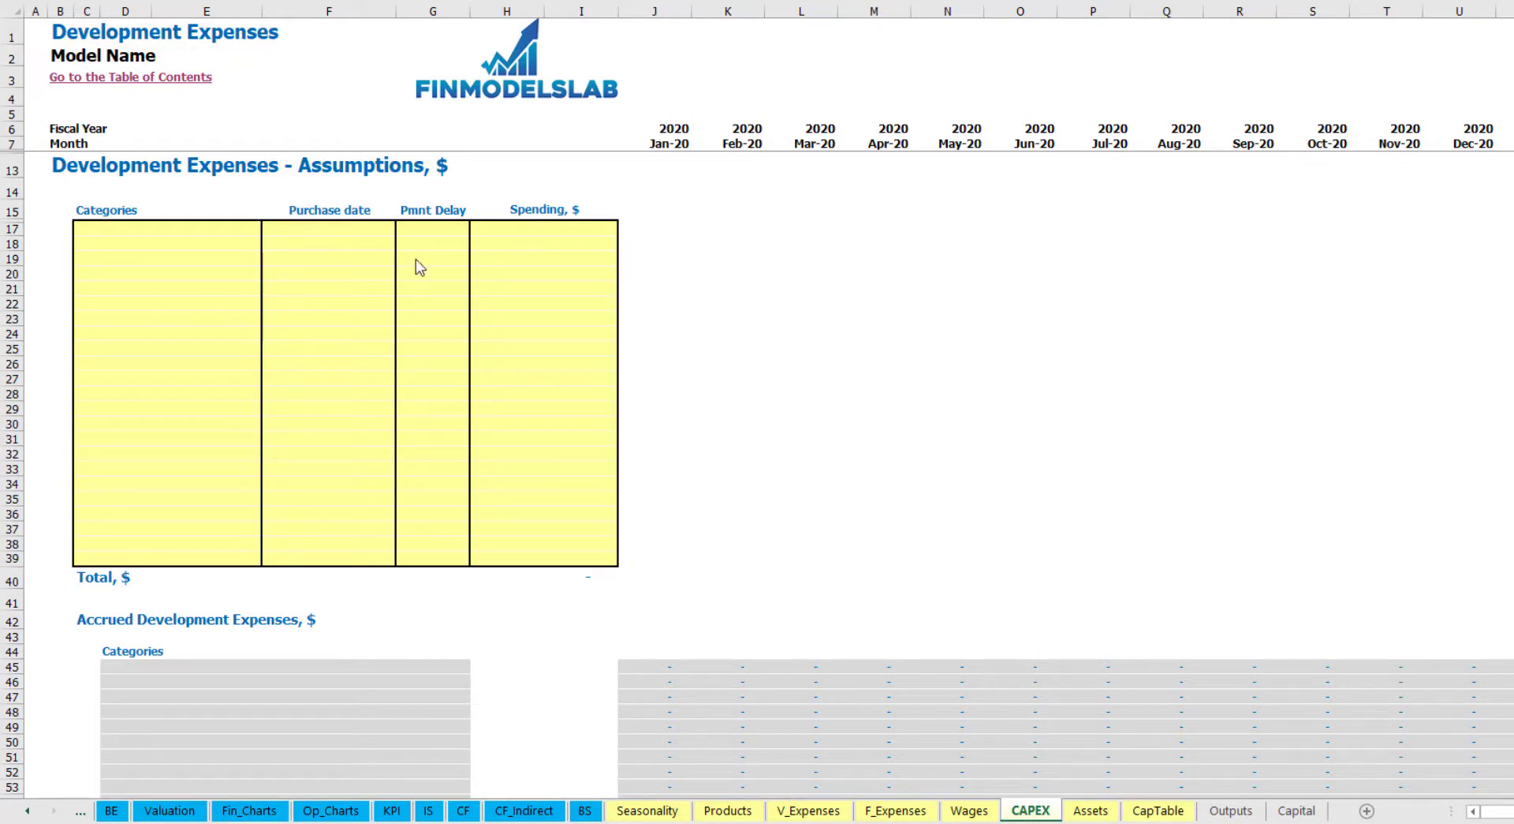
- Add an "Office dev" development expense category with a Feb-20 purchase date and spending of 10,000
{"action": "left_click", "coordinate": [211, 227]}
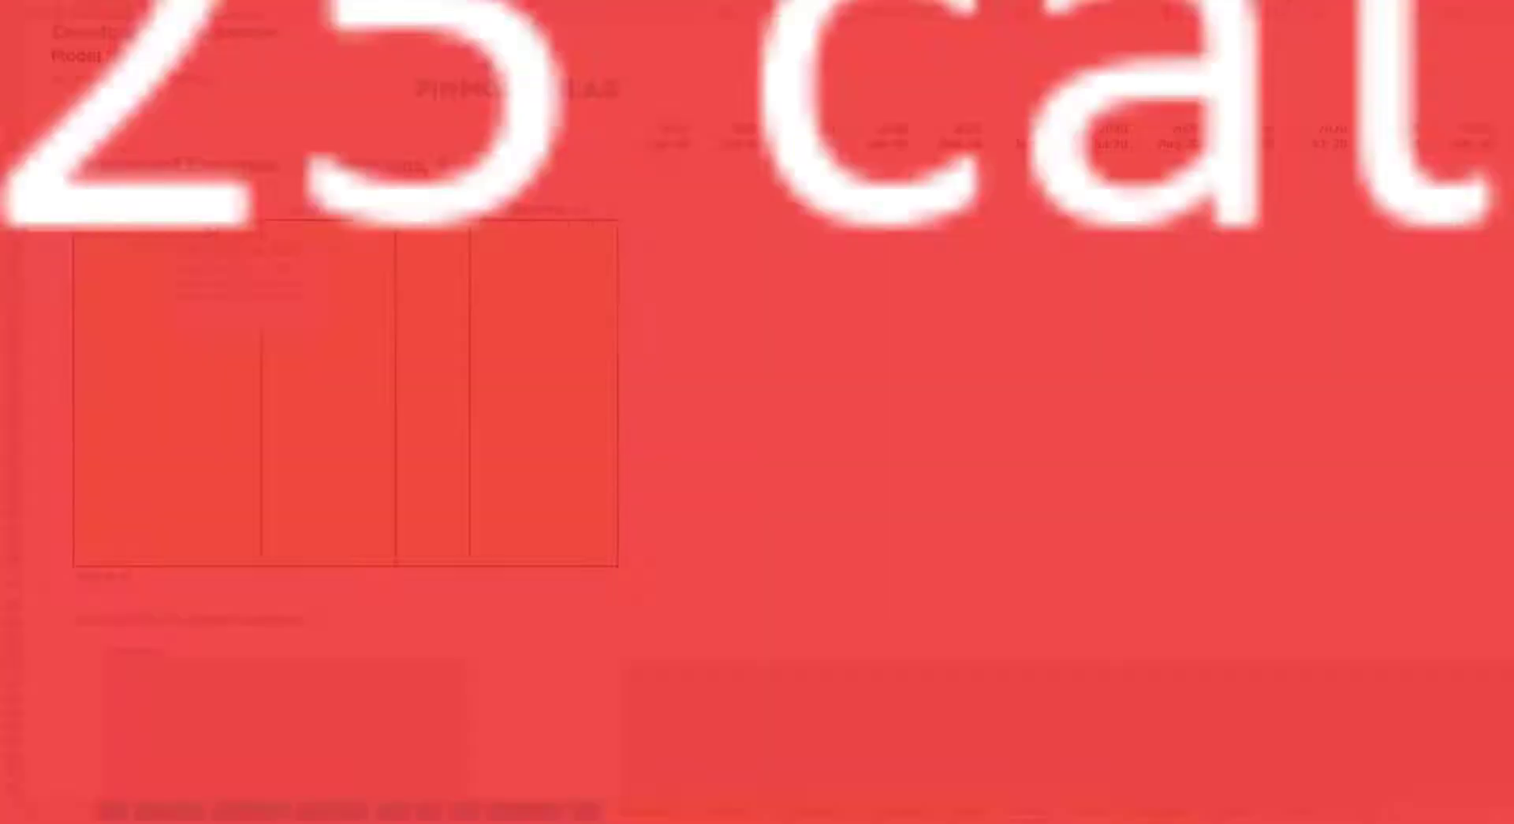
{"action": "type", "text": "O"}
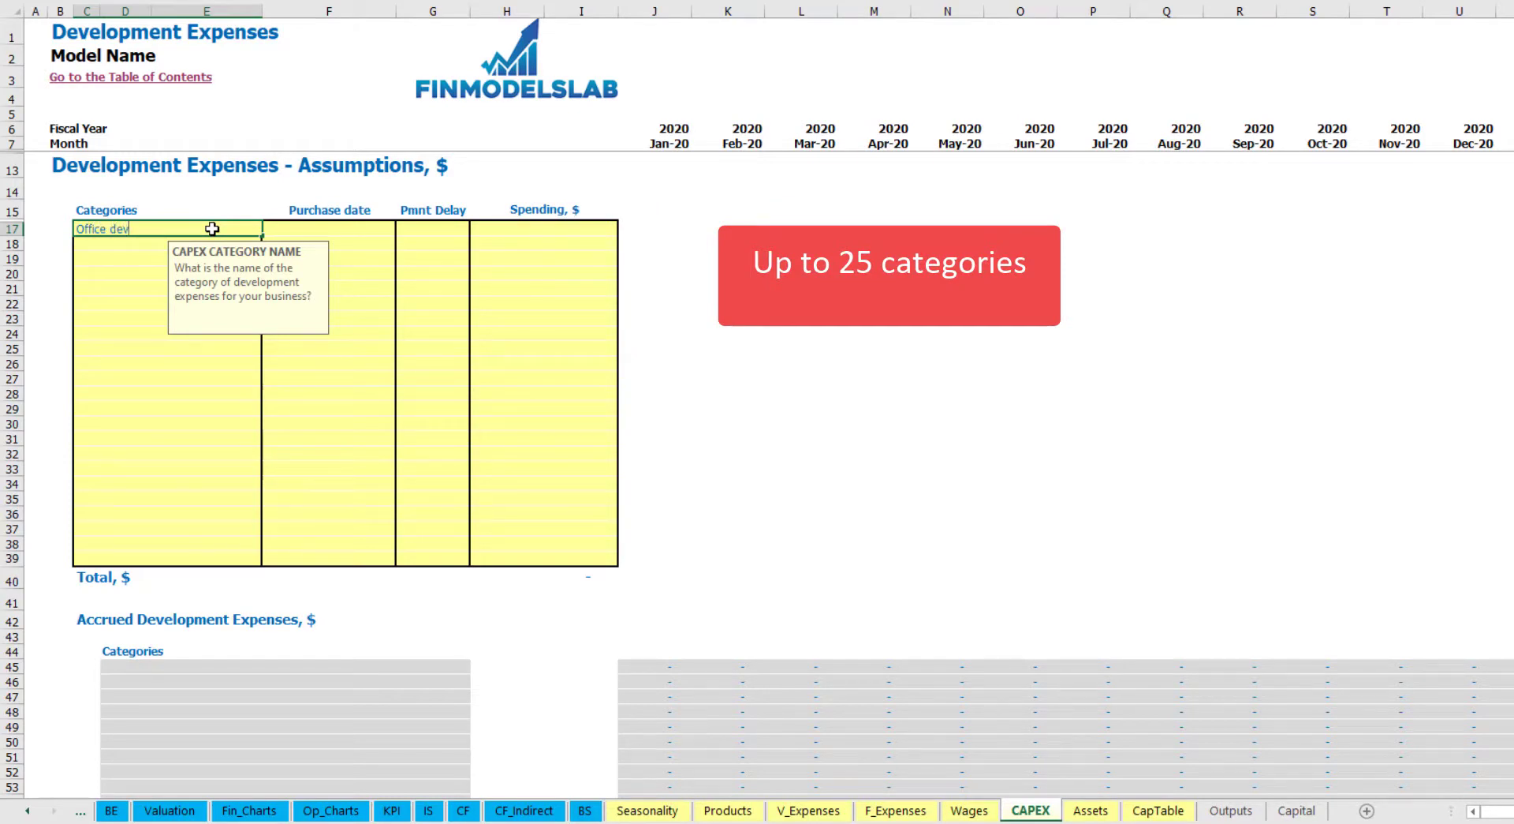
{"action": "type", "text": "ffice dev"}
{"action": "key", "text": "Return"}
{"action": "left_click", "coordinate": [330, 225]}
{"action": "left_click", "coordinate": [403, 228]}
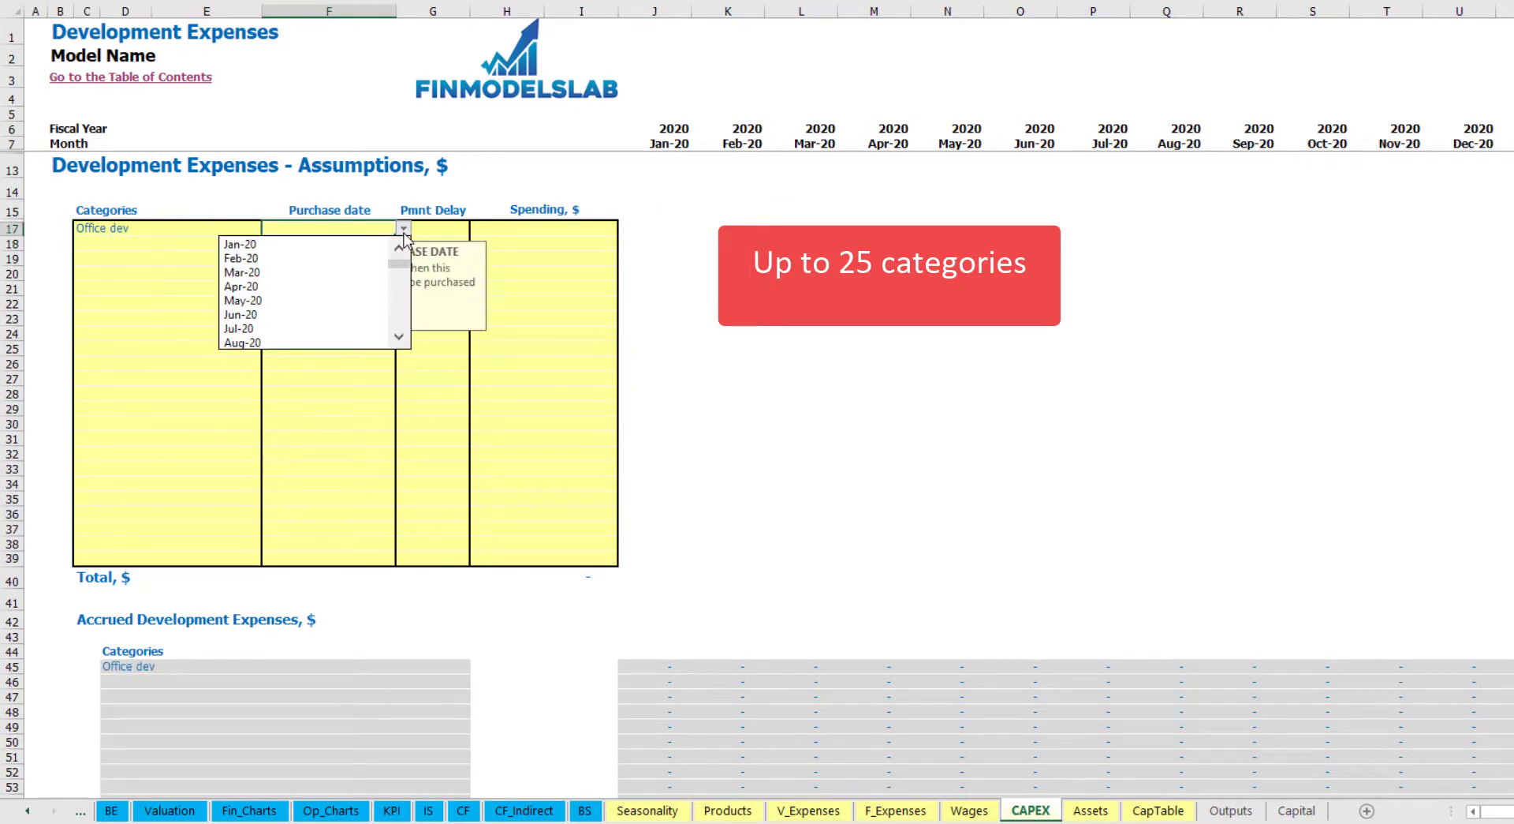
{"action": "left_click", "coordinate": [360, 258]}
{"action": "left_click", "coordinate": [522, 225]}
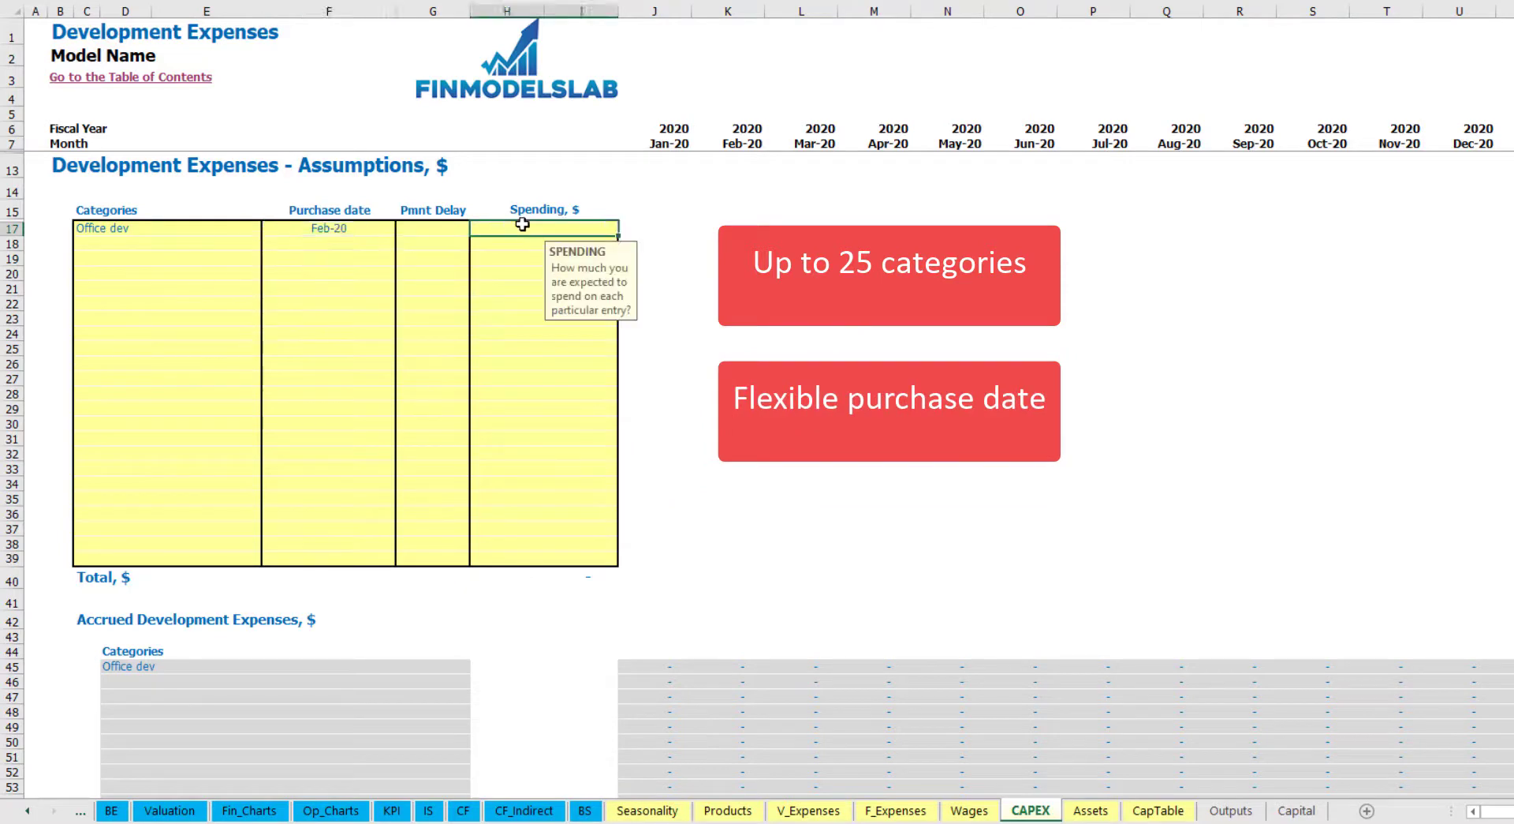
{"action": "type", "text": "10000"}
{"action": "key", "text": "Return"}
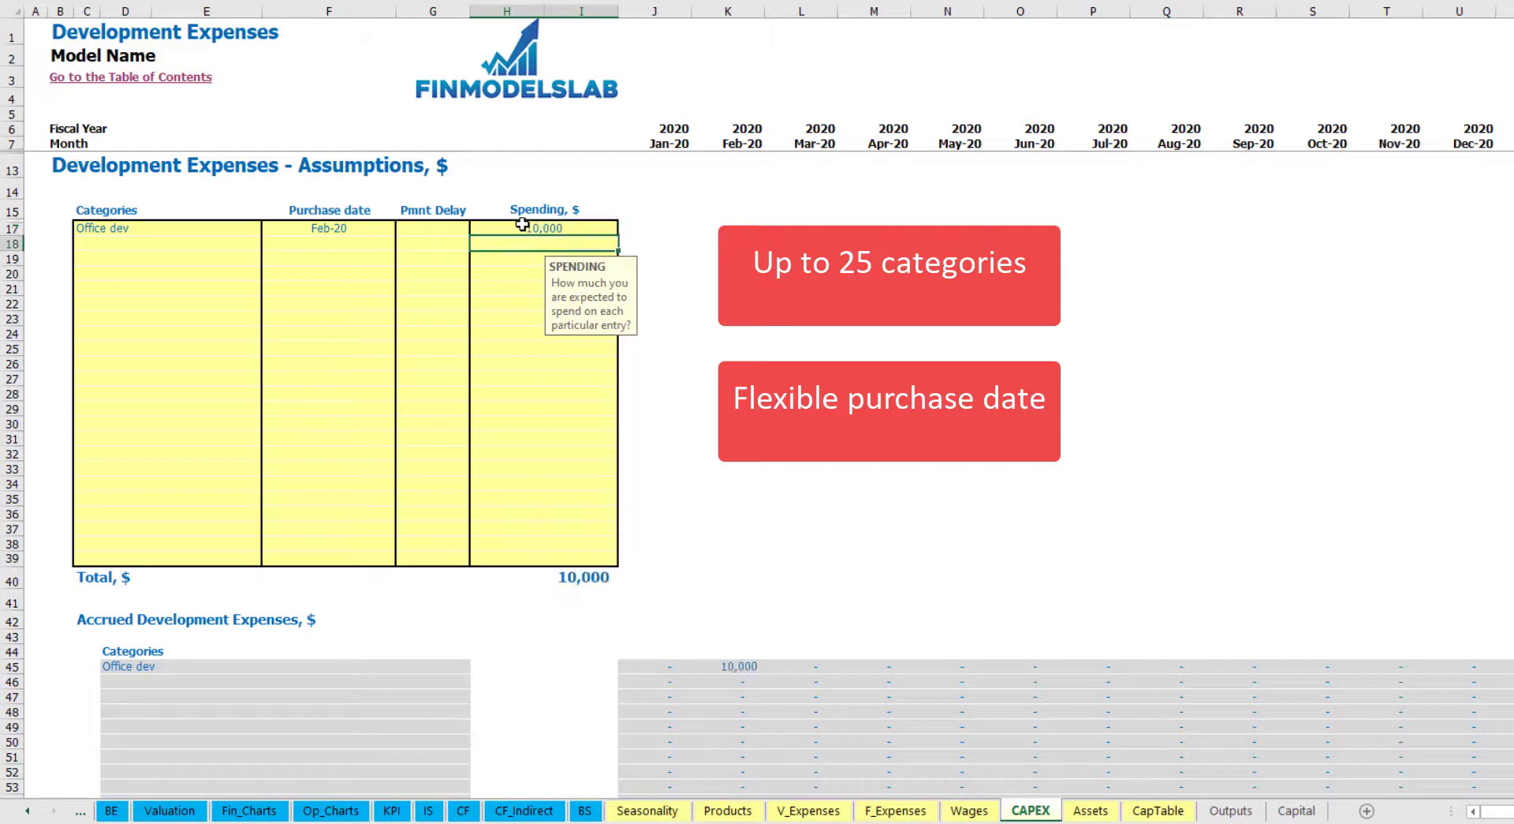
- Set the payment delay of the Office dev category to 2M
{"action": "left_click", "coordinate": [442, 224]}
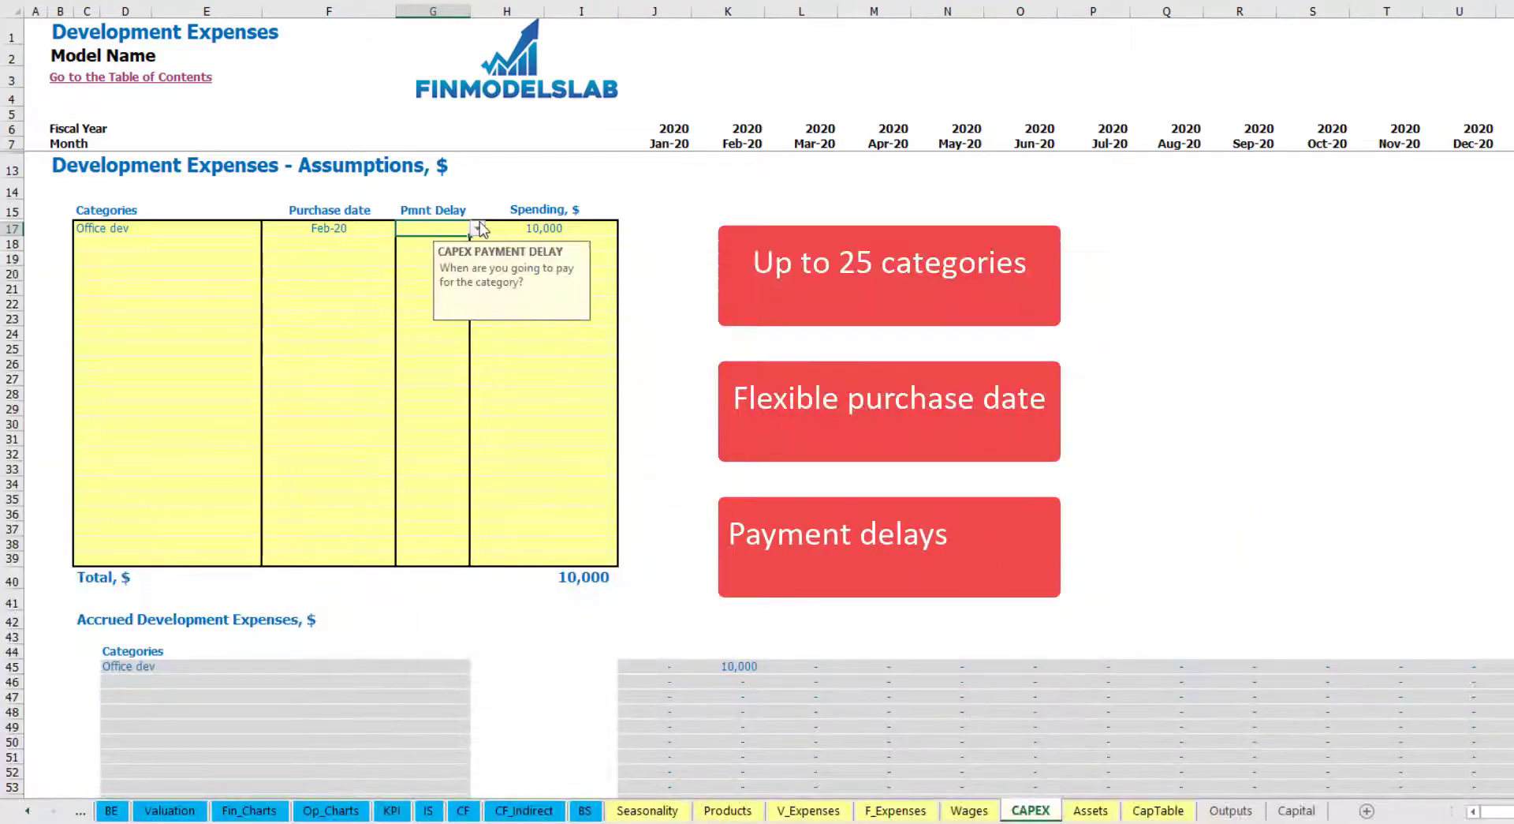
{"action": "left_click", "coordinate": [478, 231]}
{"action": "left_click", "coordinate": [424, 277]}
{"action": "left_click", "coordinate": [779, 278]}
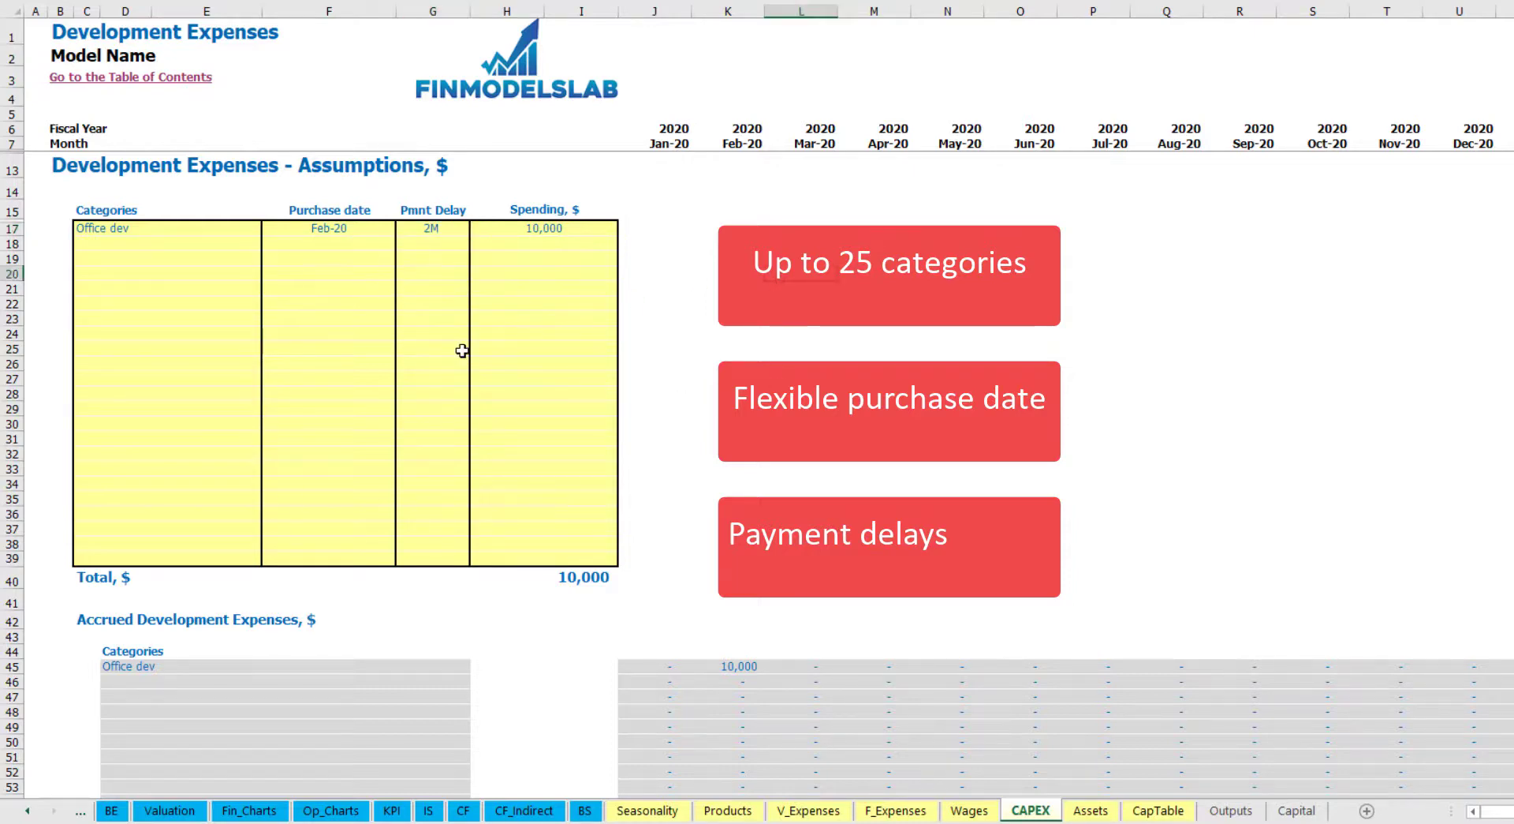
- Compare the accrual and payment months of Office dev in the monthly tables and review the Summary balances
{"action": "left_click", "coordinate": [739, 668]}
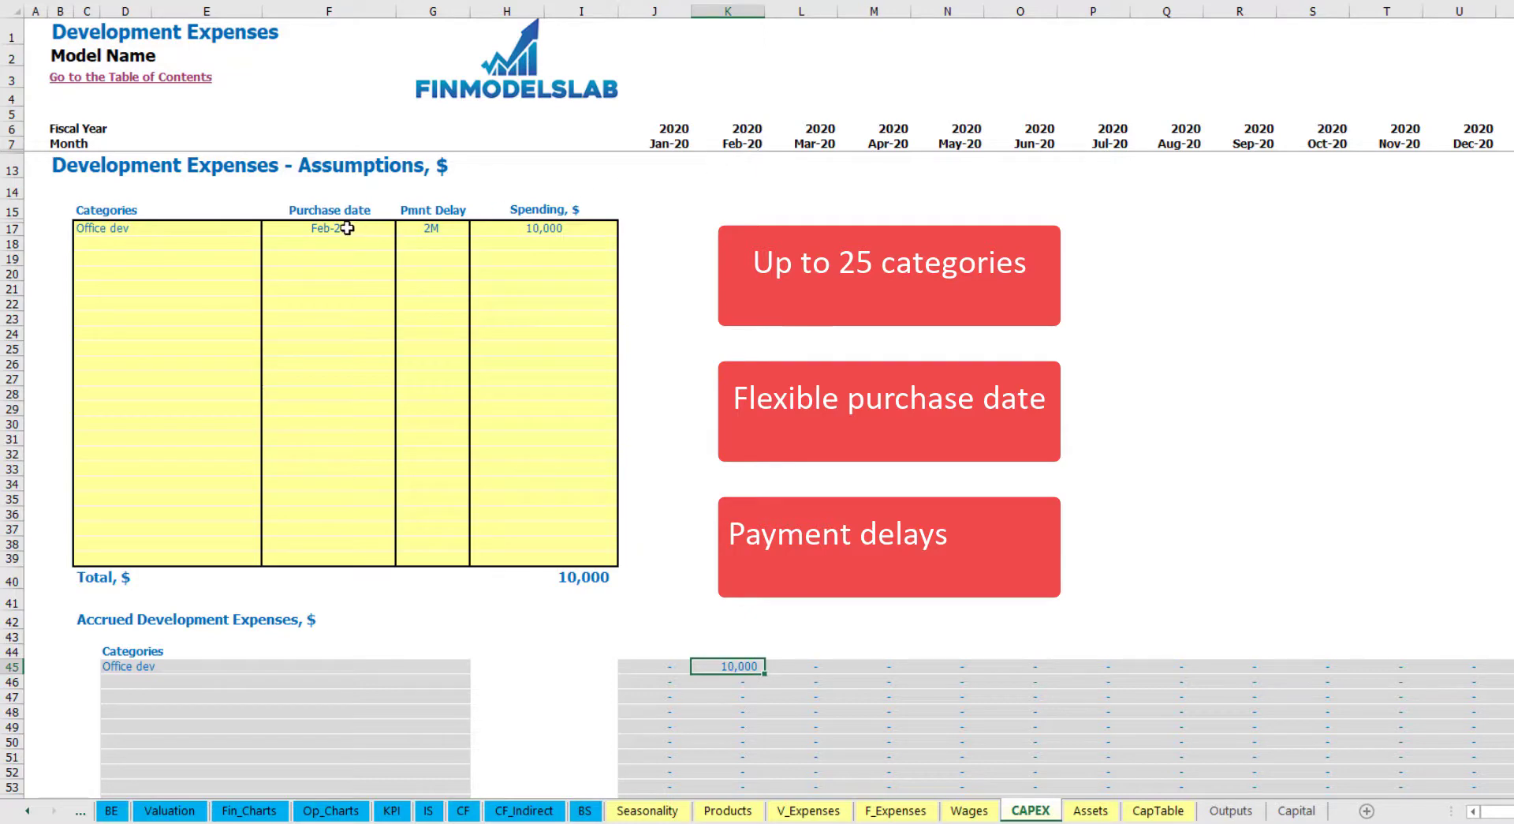
{"action": "scroll", "coordinate": [737, 339], "scroll_direction": "down", "scroll_amount": 10}
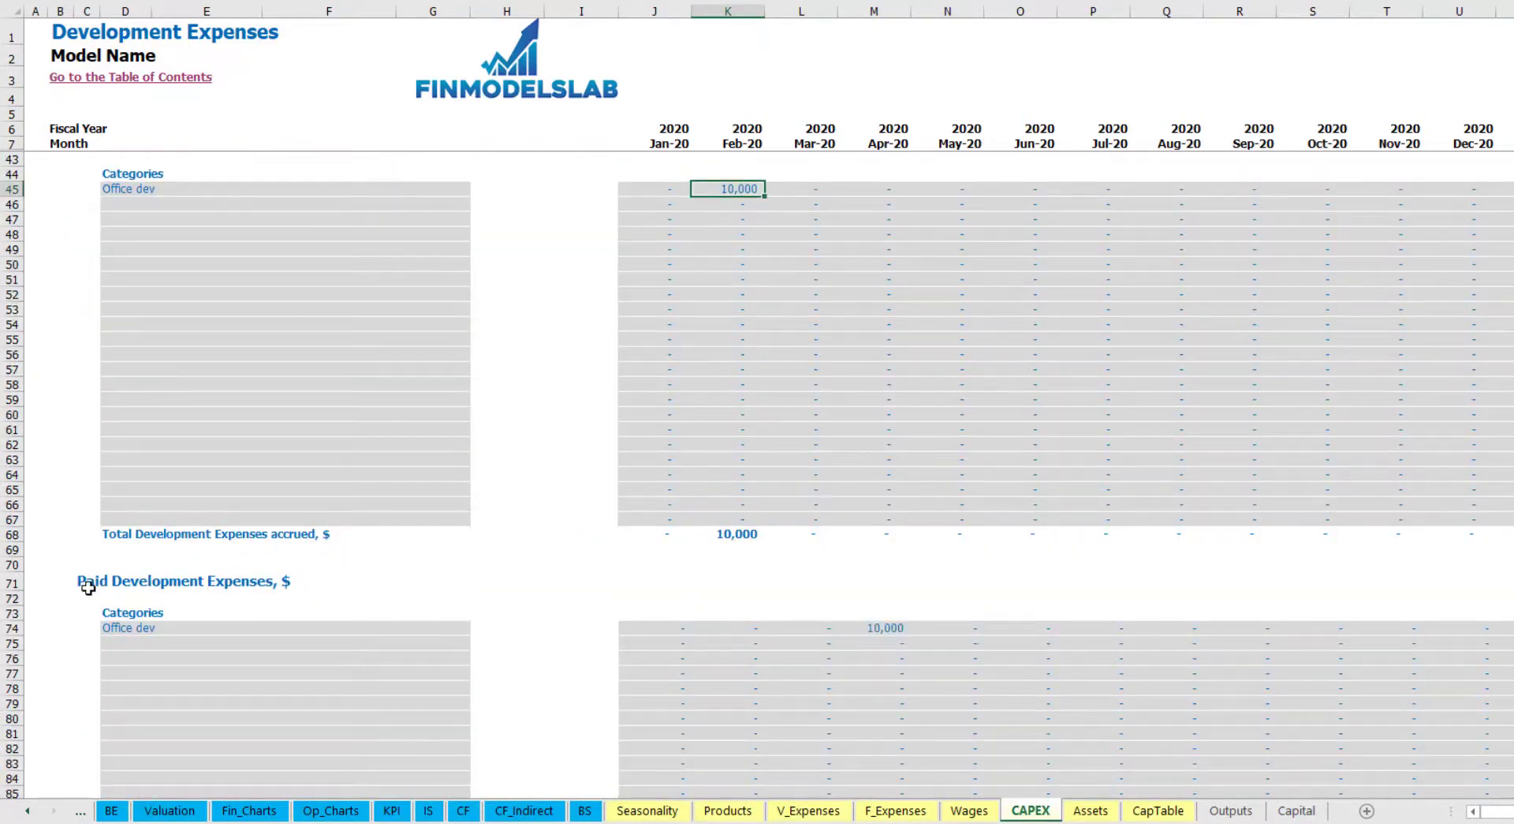
{"action": "left_click", "coordinate": [875, 628]}
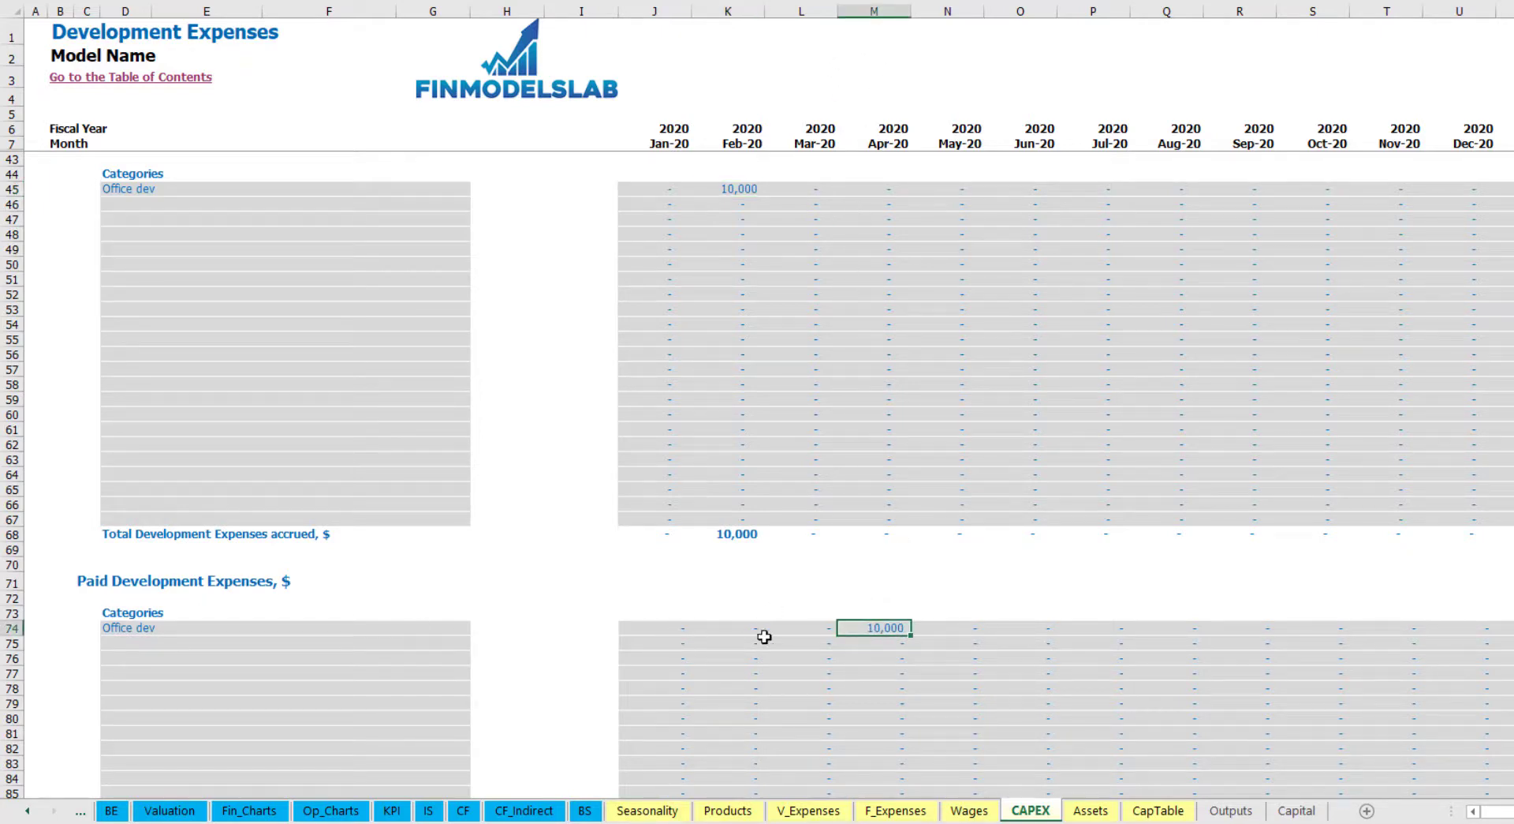
{"action": "scroll", "coordinate": [838, 631], "scroll_direction": "down", "scroll_amount": 13}
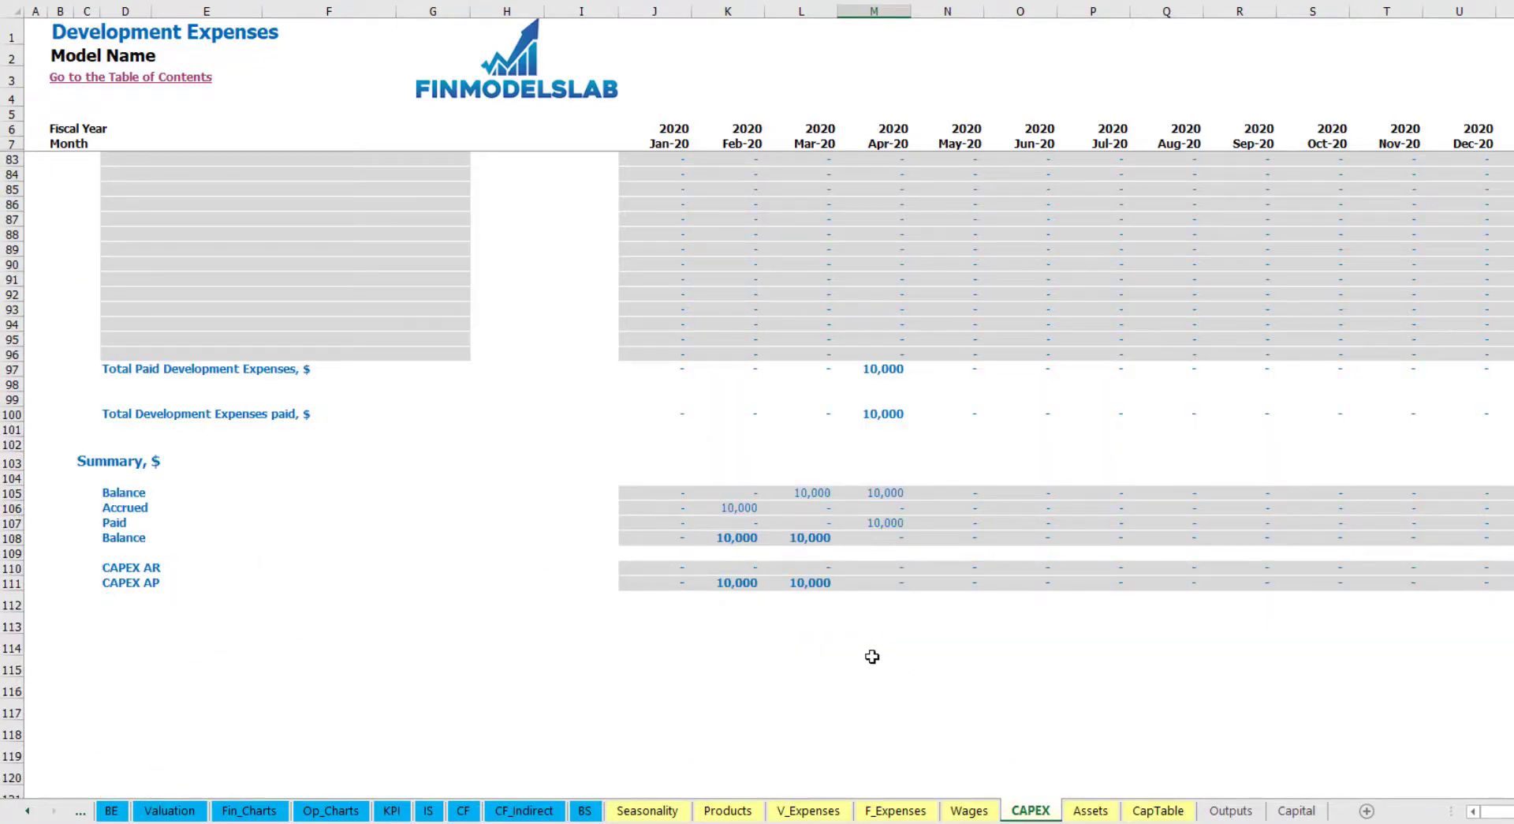
{"action": "scroll", "coordinate": [805, 474], "scroll_direction": "up", "scroll_amount": 20}
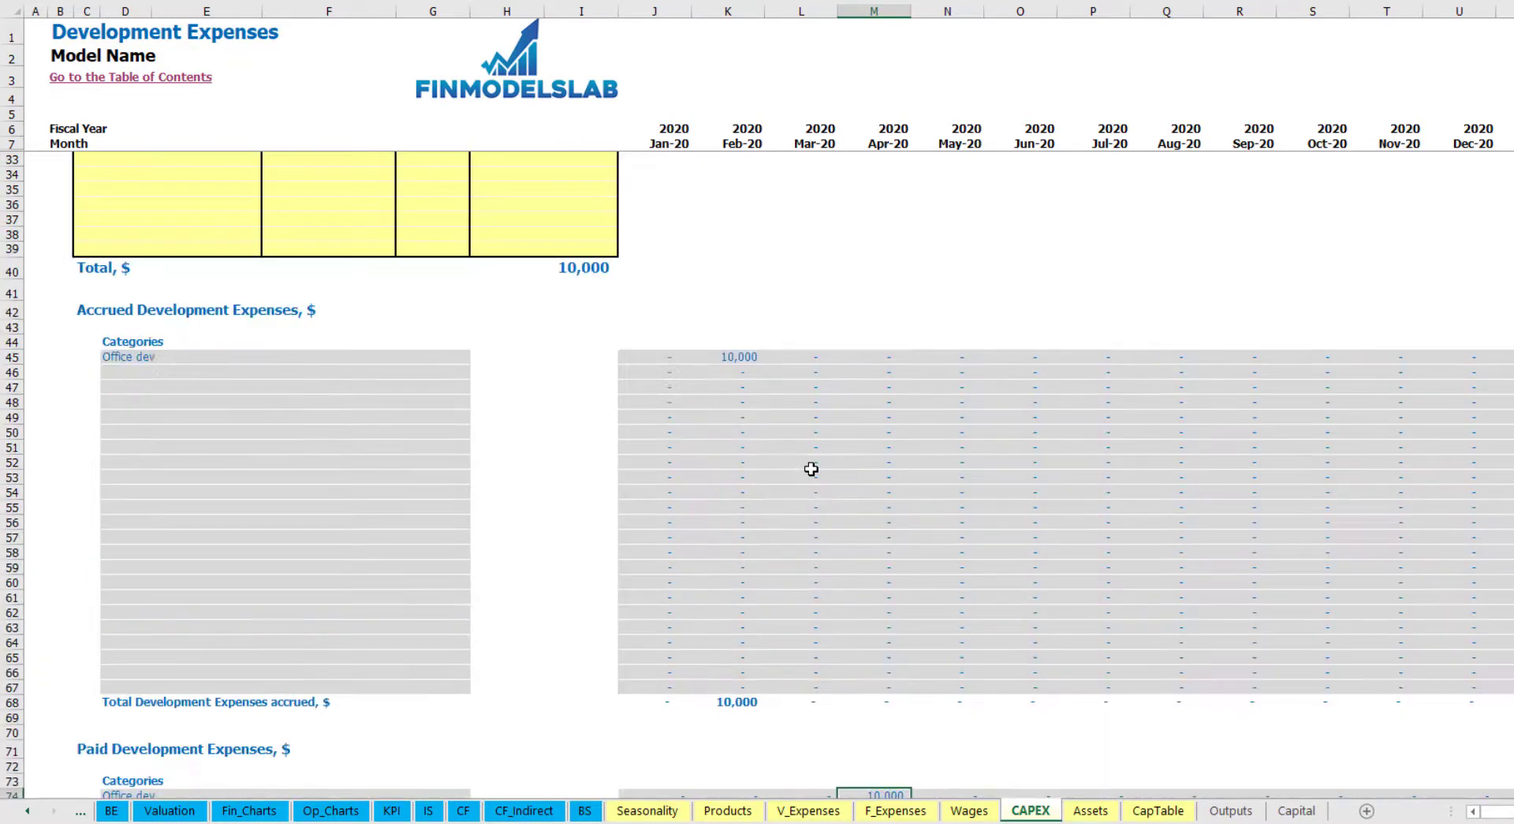
- Add an "Other dev exp" category with a Mar-20 purchase date and spending of 5,000
{"action": "left_click", "coordinate": [139, 241]}
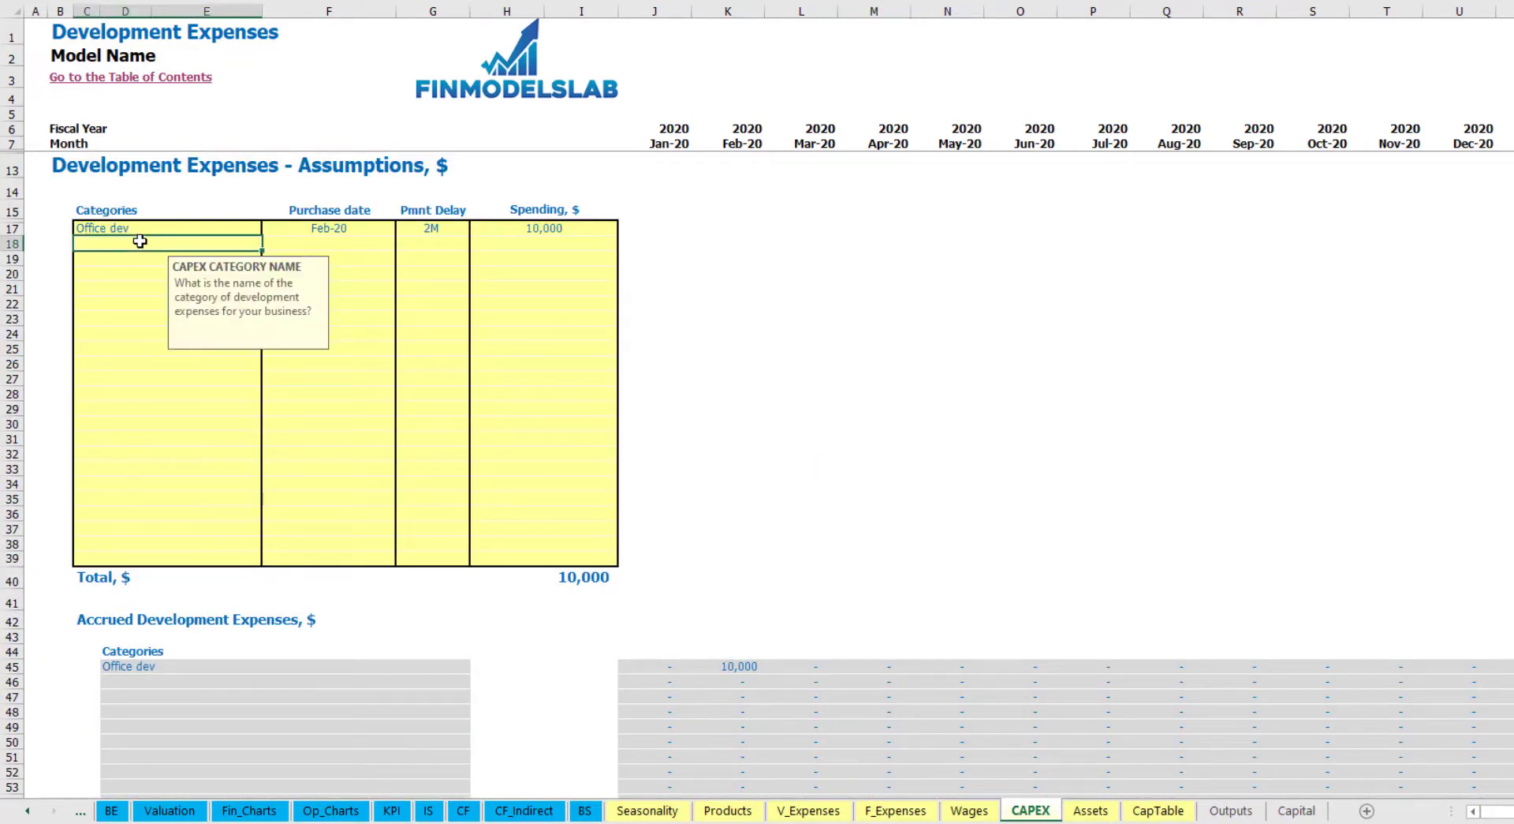
{"action": "type", "text": "Other dev exp"}
{"action": "key", "text": "Return"}
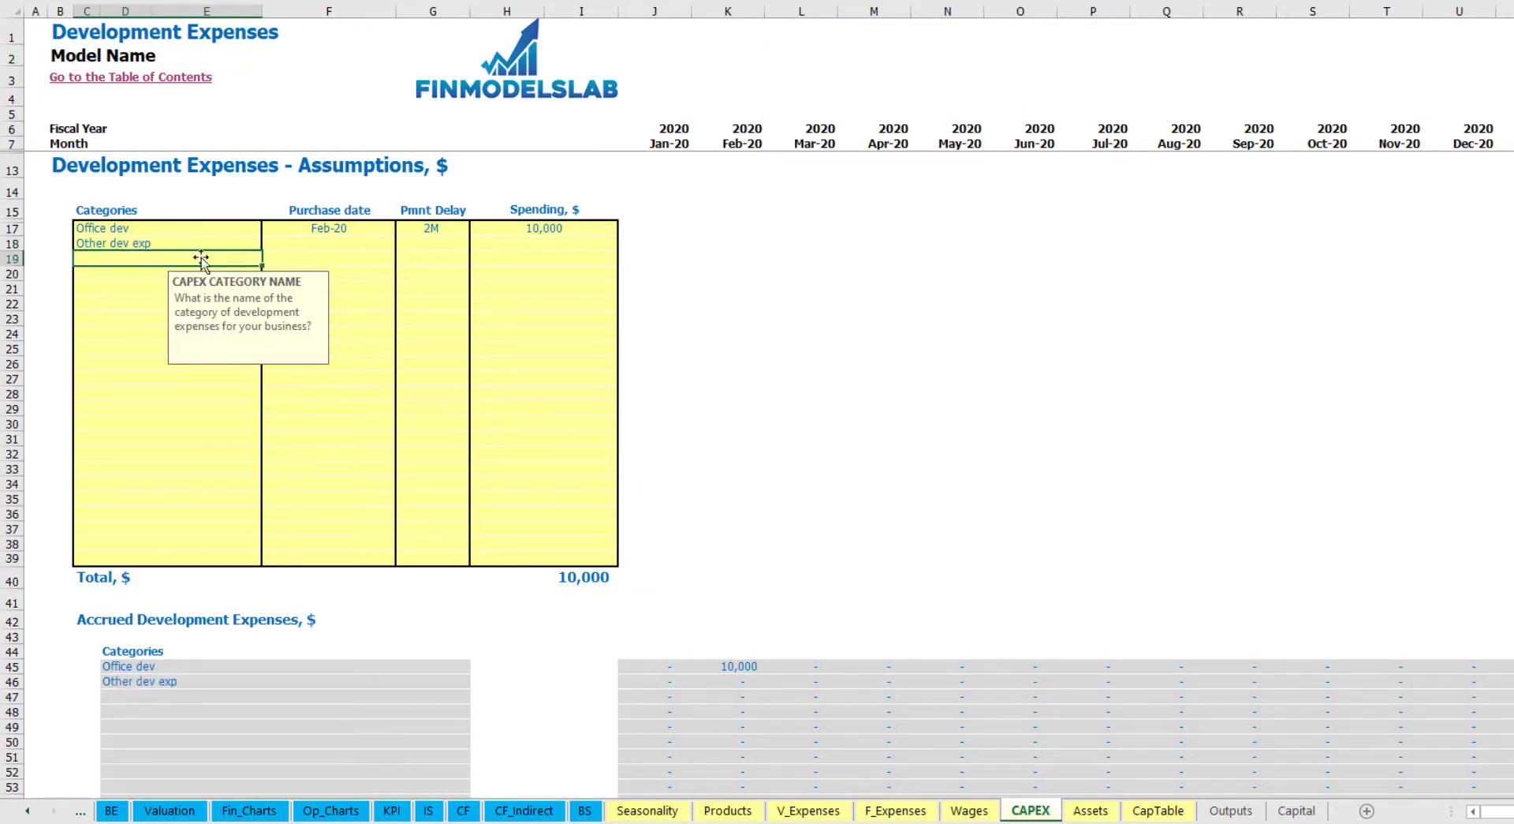
{"action": "left_click", "coordinate": [370, 242]}
{"action": "left_click", "coordinate": [403, 243]}
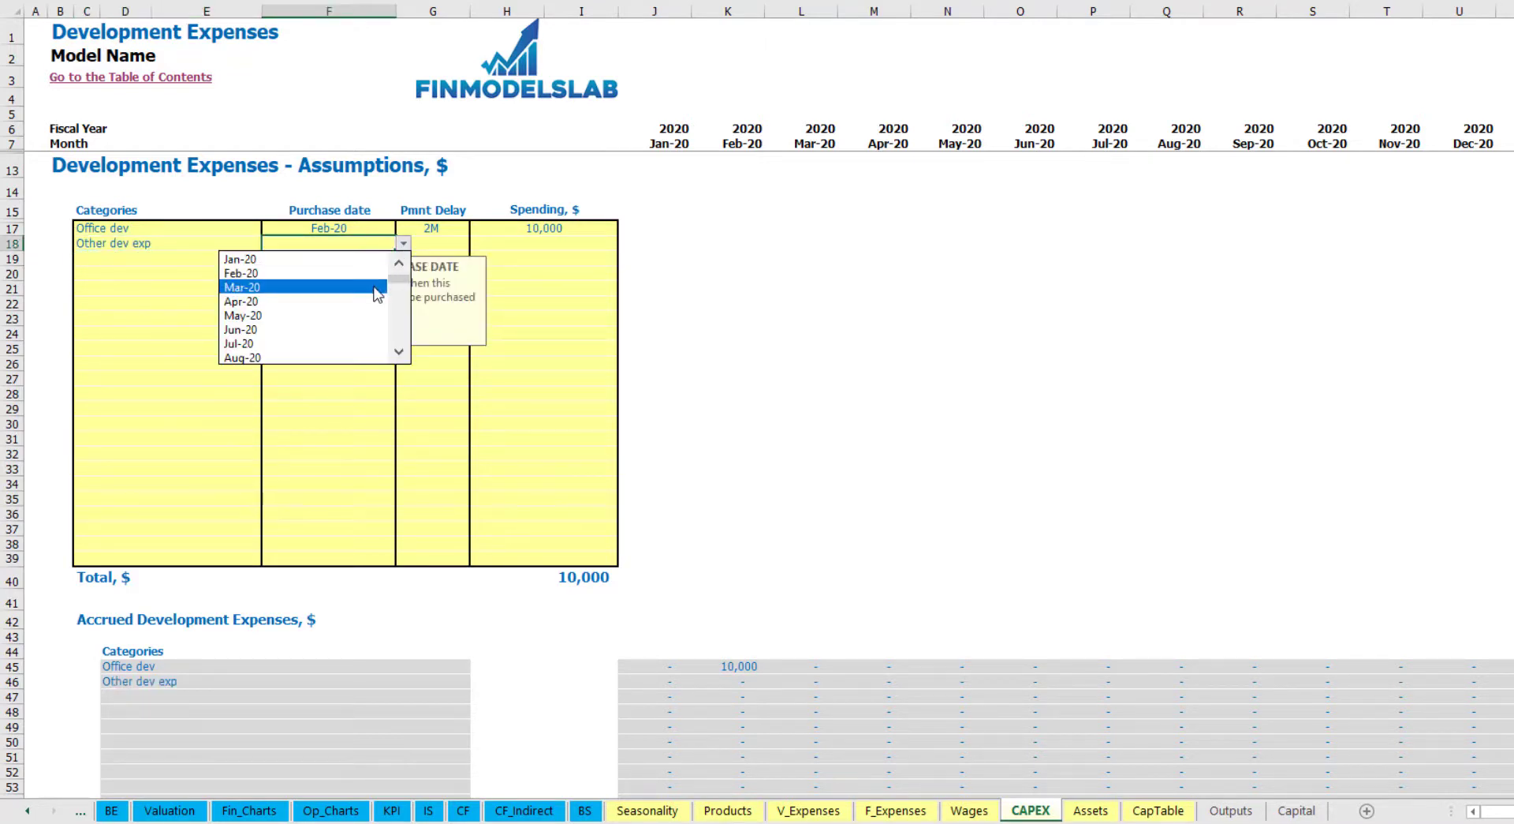
{"action": "left_click", "coordinate": [370, 287]}
{"action": "left_click", "coordinate": [522, 248]}
{"action": "type", "text": "5,000"}
{"action": "key", "text": "Return"}
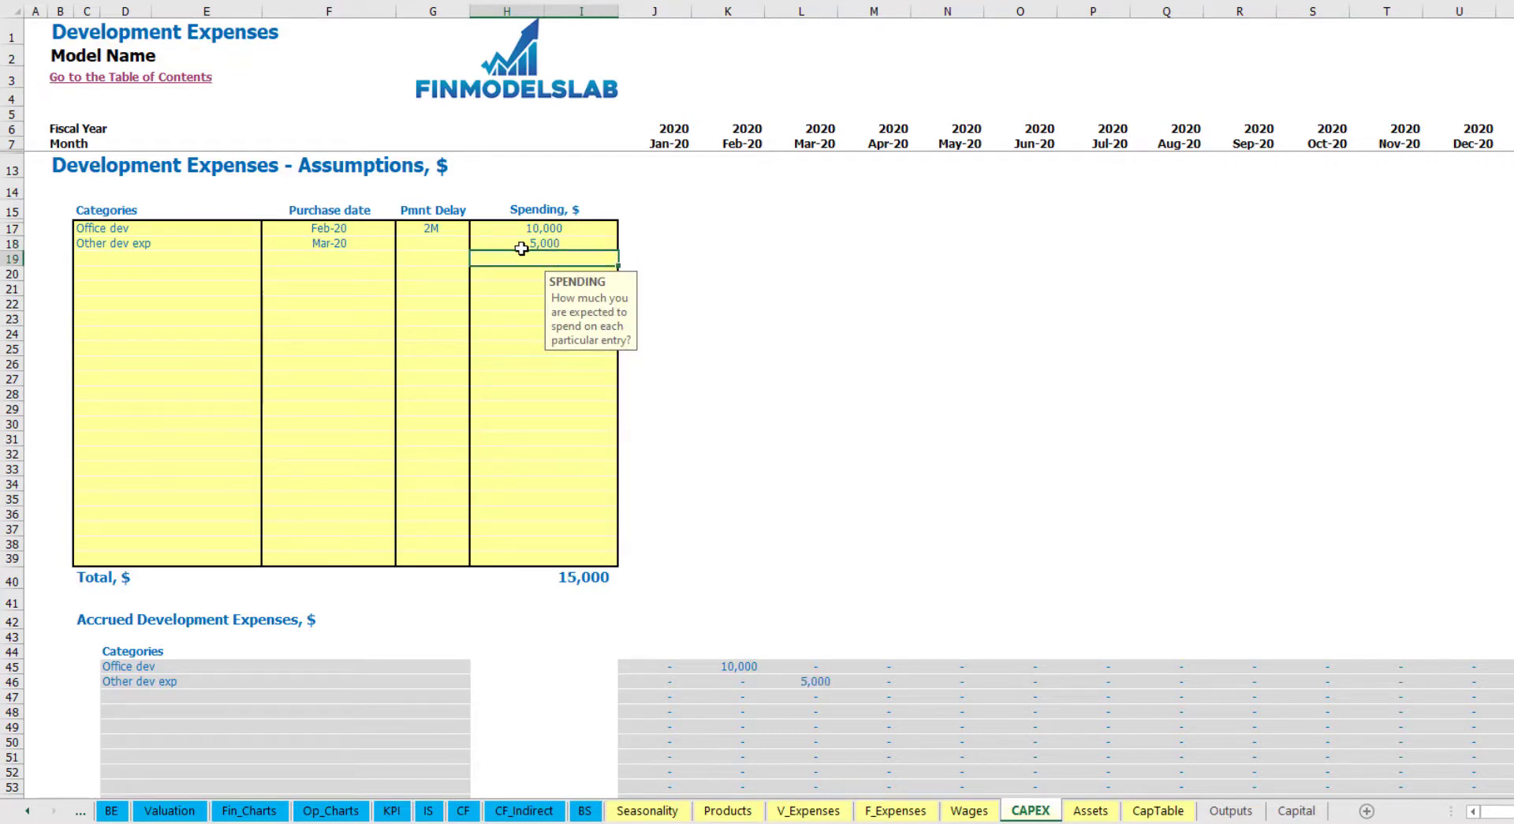
- Set the payment delay of Other dev exp to 0M and compare its accrual and payment months
{"action": "left_click", "coordinate": [448, 249]}
{"action": "left_click", "coordinate": [477, 243]}
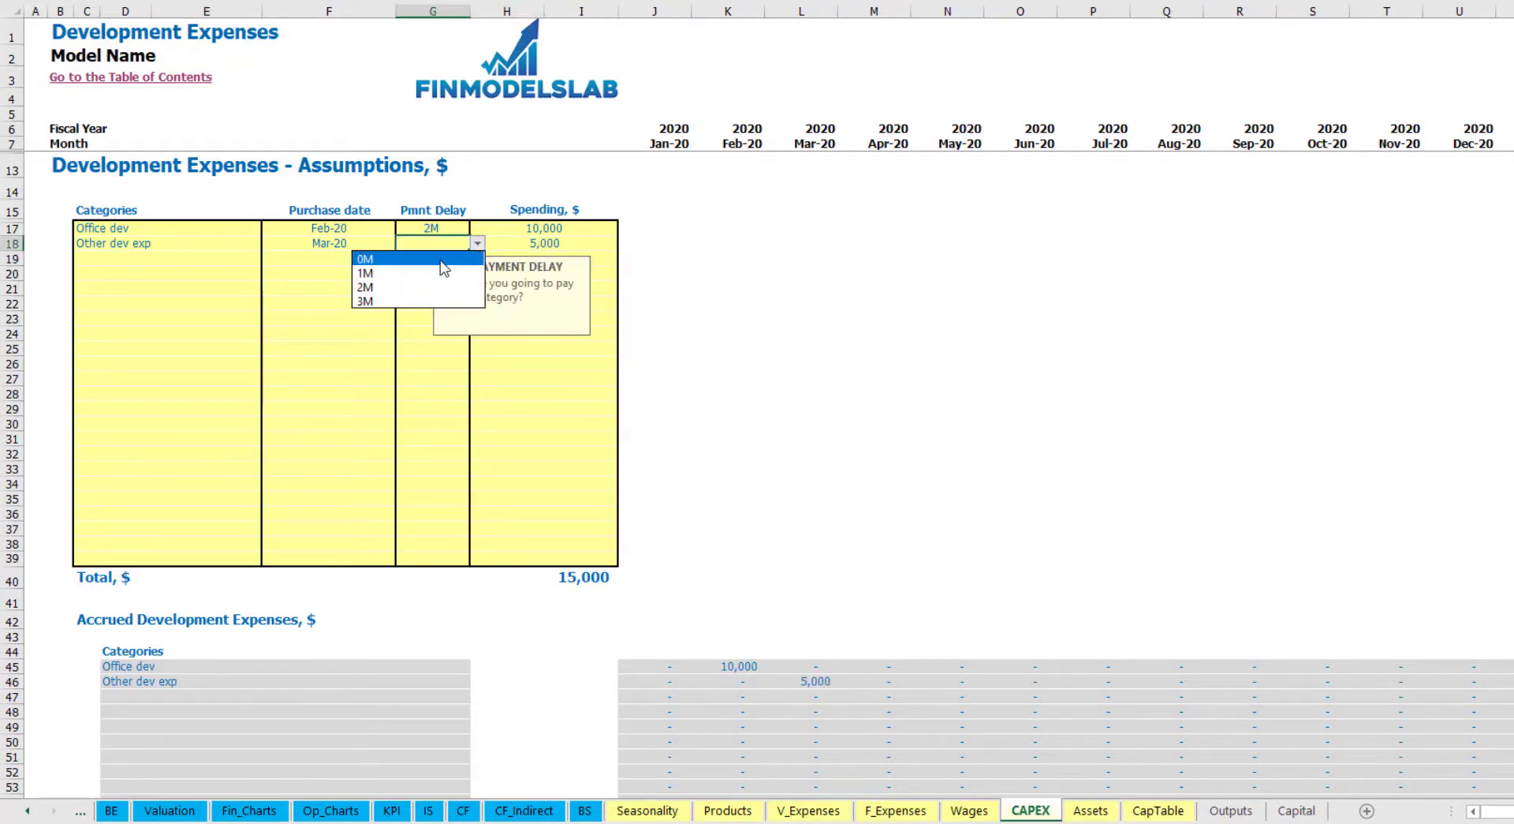
{"action": "left_click", "coordinate": [444, 268]}
{"action": "scroll", "coordinate": [777, 607], "scroll_direction": "down", "scroll_amount": 3}
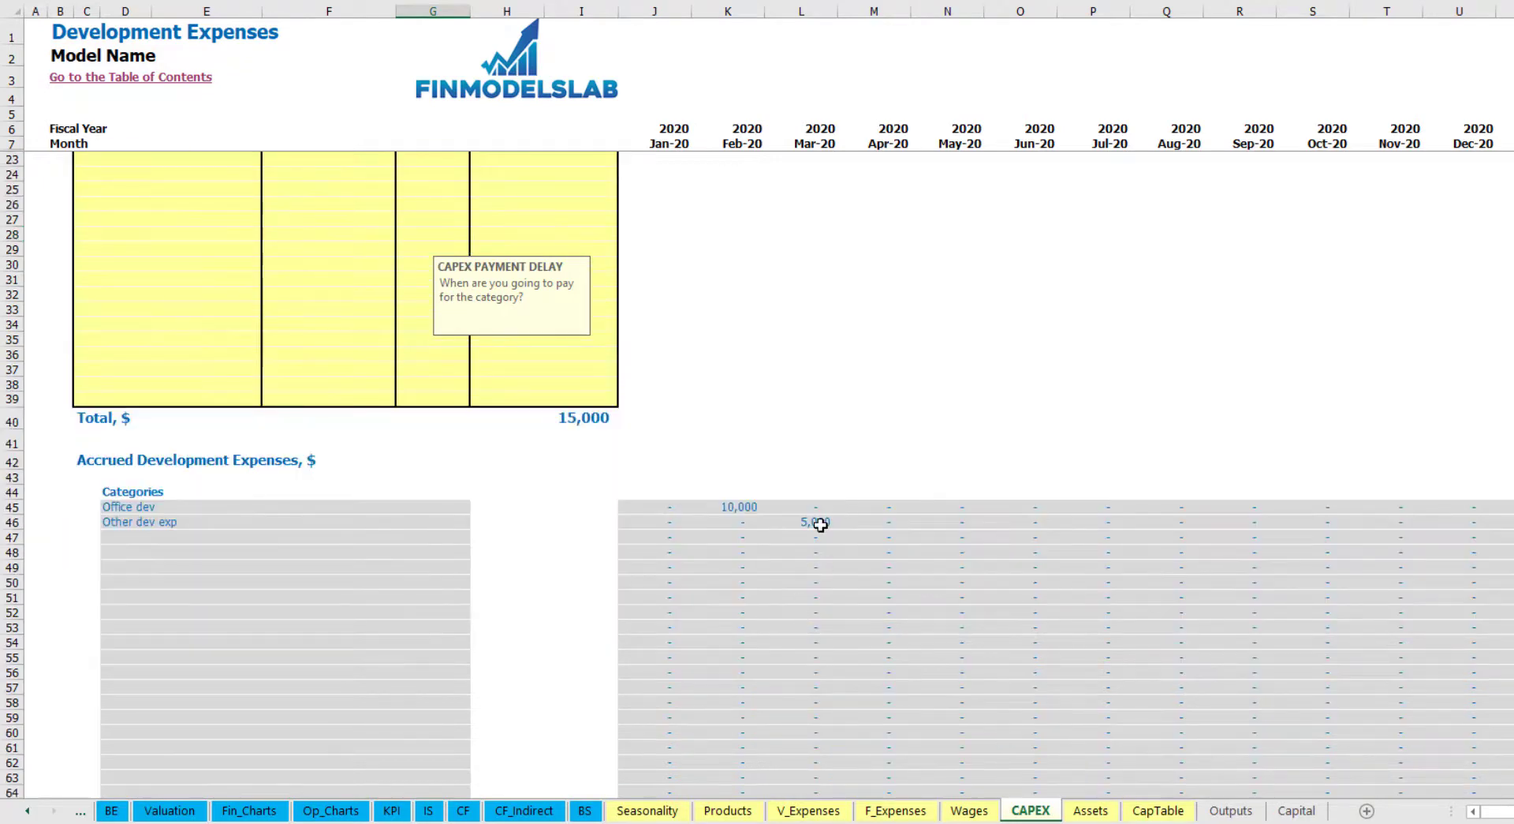
{"action": "left_click", "coordinate": [816, 523]}
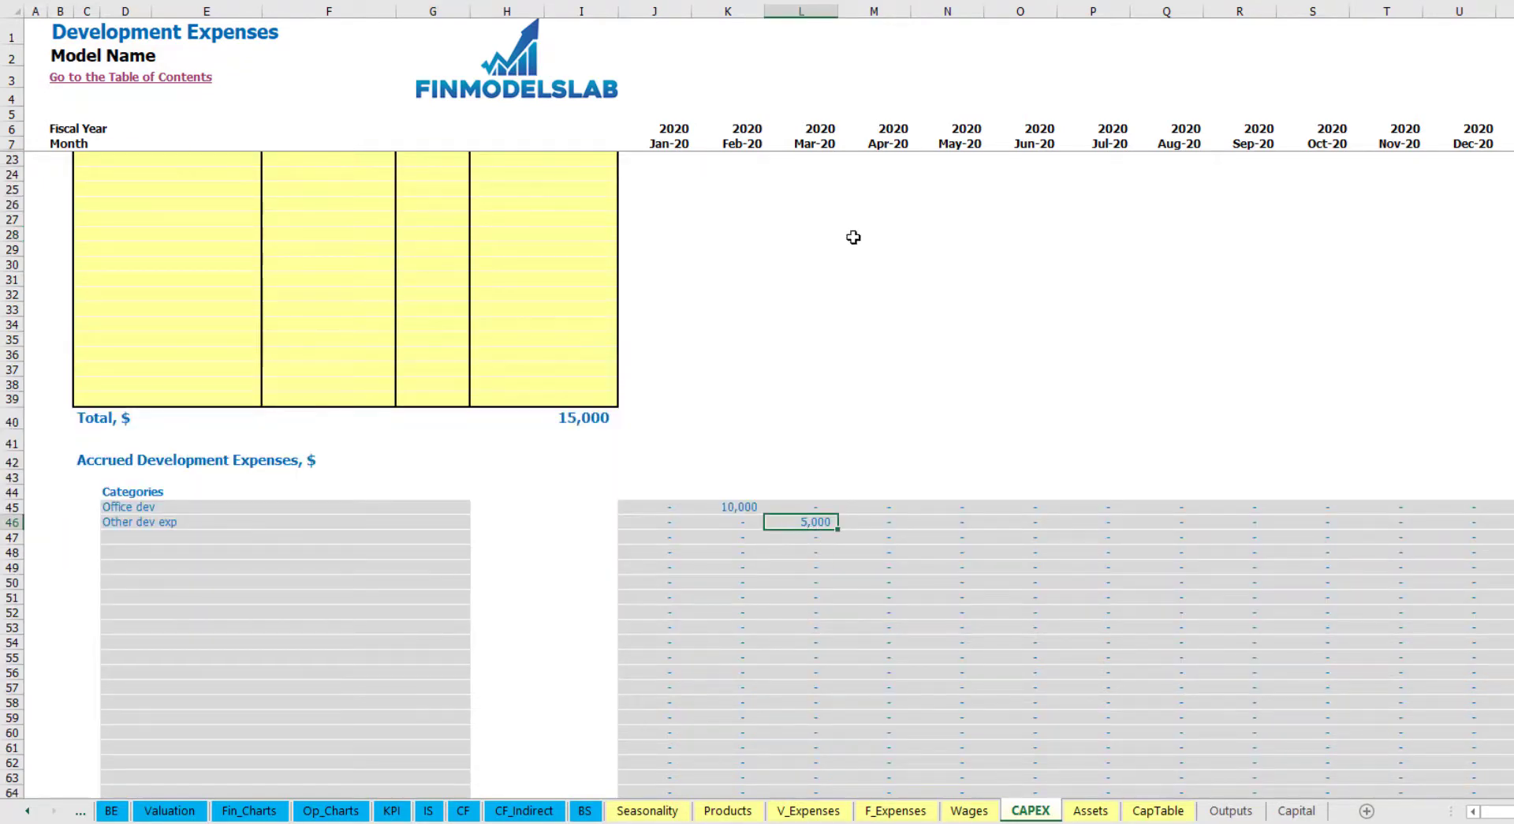
{"action": "scroll", "coordinate": [802, 523], "scroll_direction": "down", "scroll_amount": 10}
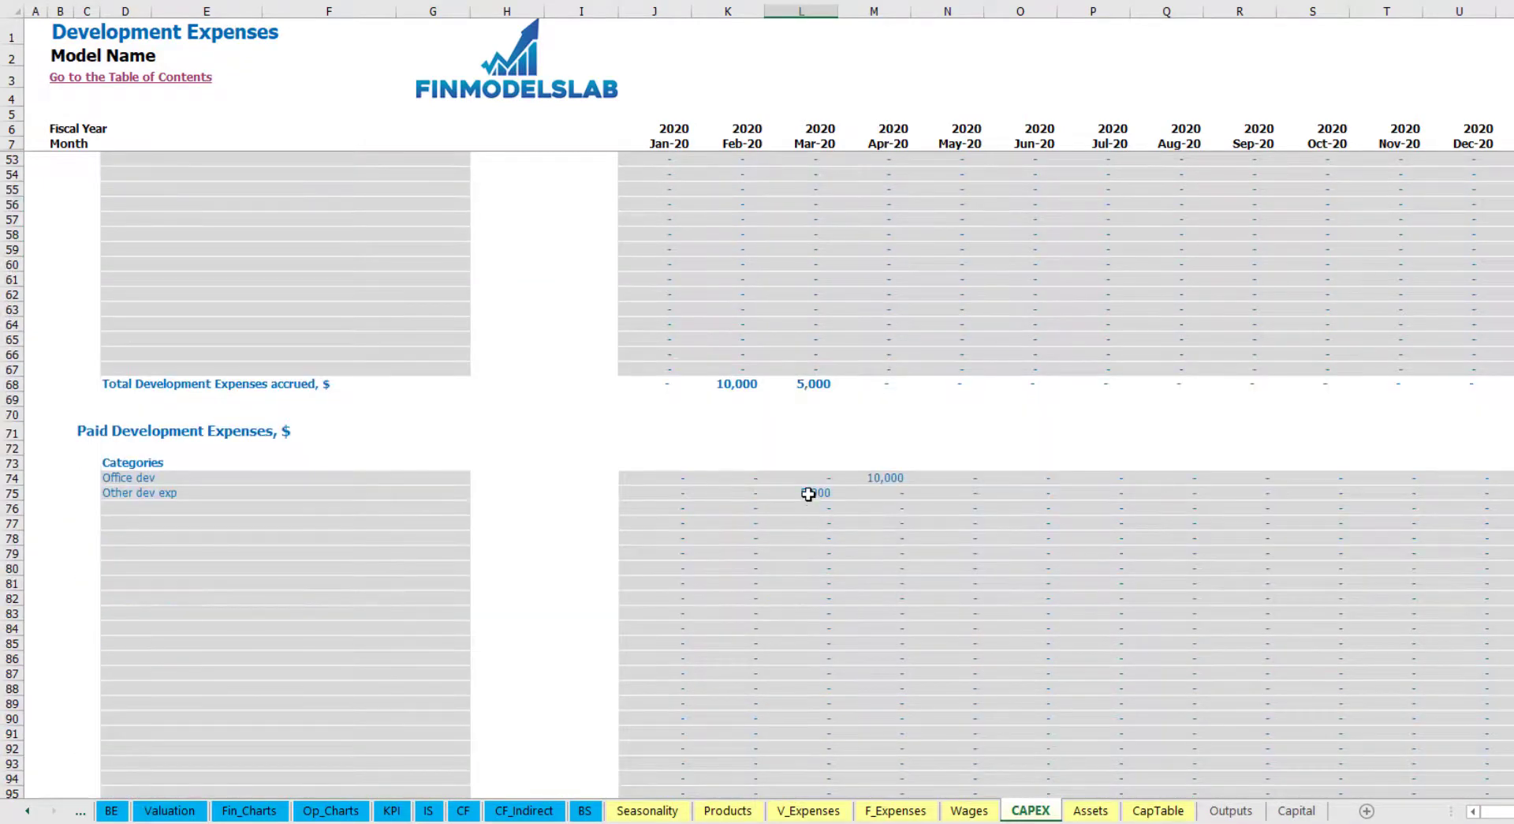
{"action": "scroll", "coordinate": [809, 493], "scroll_direction": "up", "scroll_amount": 13}
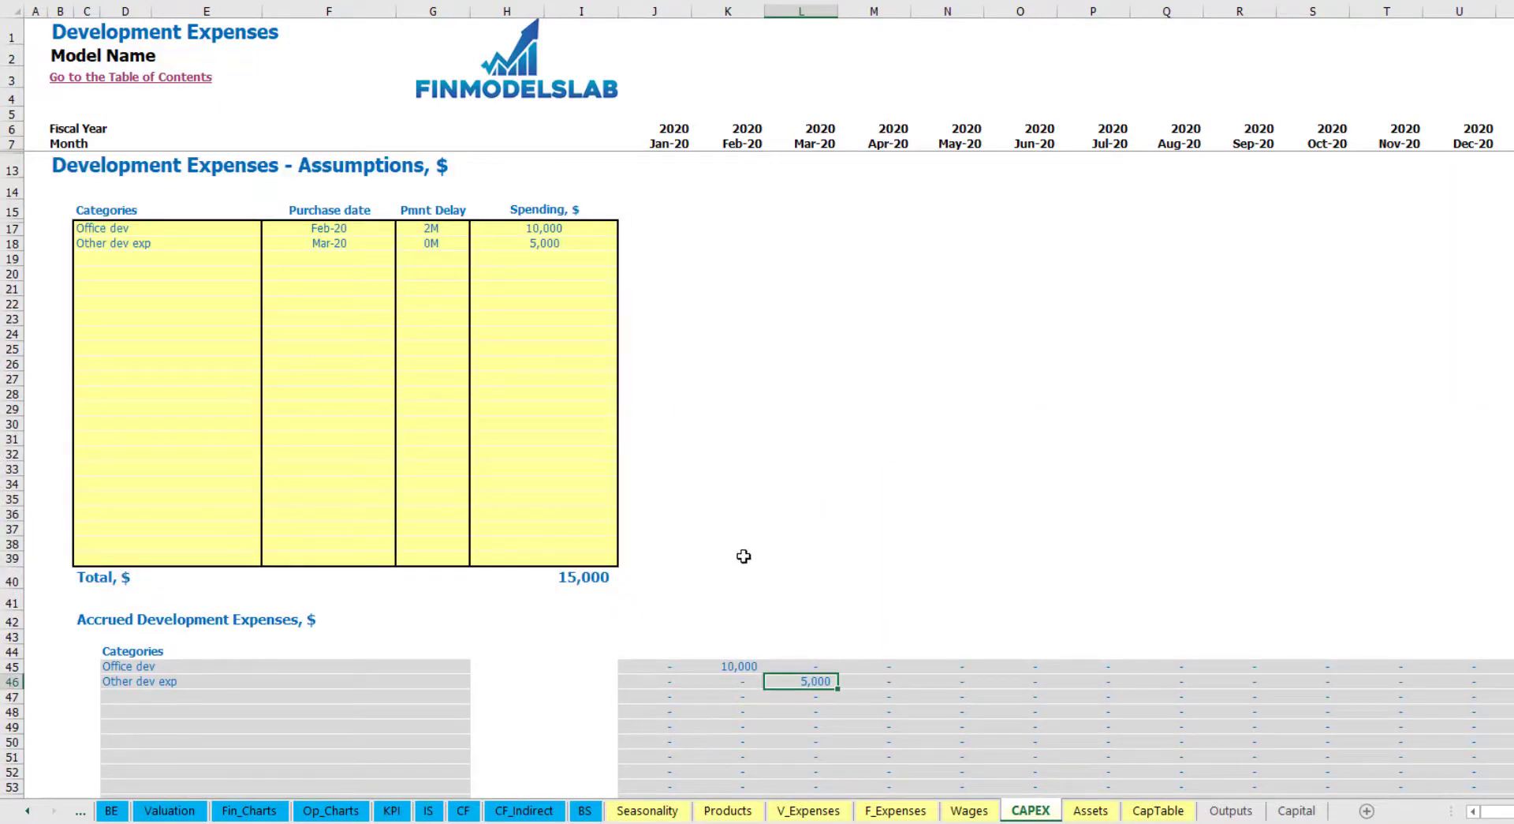
- On the Assets sheet, review the monthly book depreciation, capital expenditure and closing net book value of Development Expenses
{"action": "left_click", "coordinate": [1091, 810]}
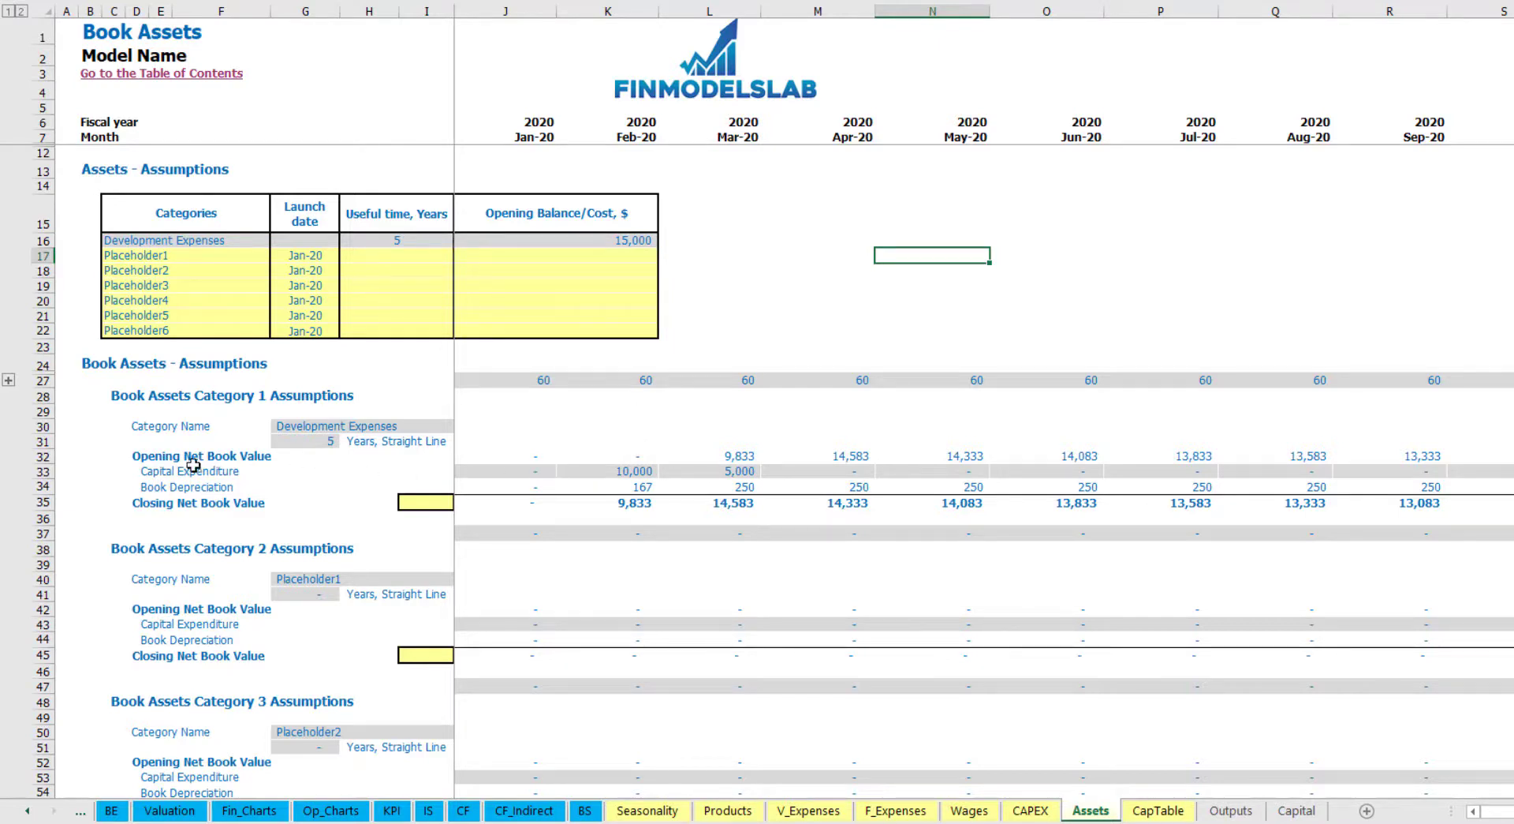
{"action": "left_click", "coordinate": [40, 486]}
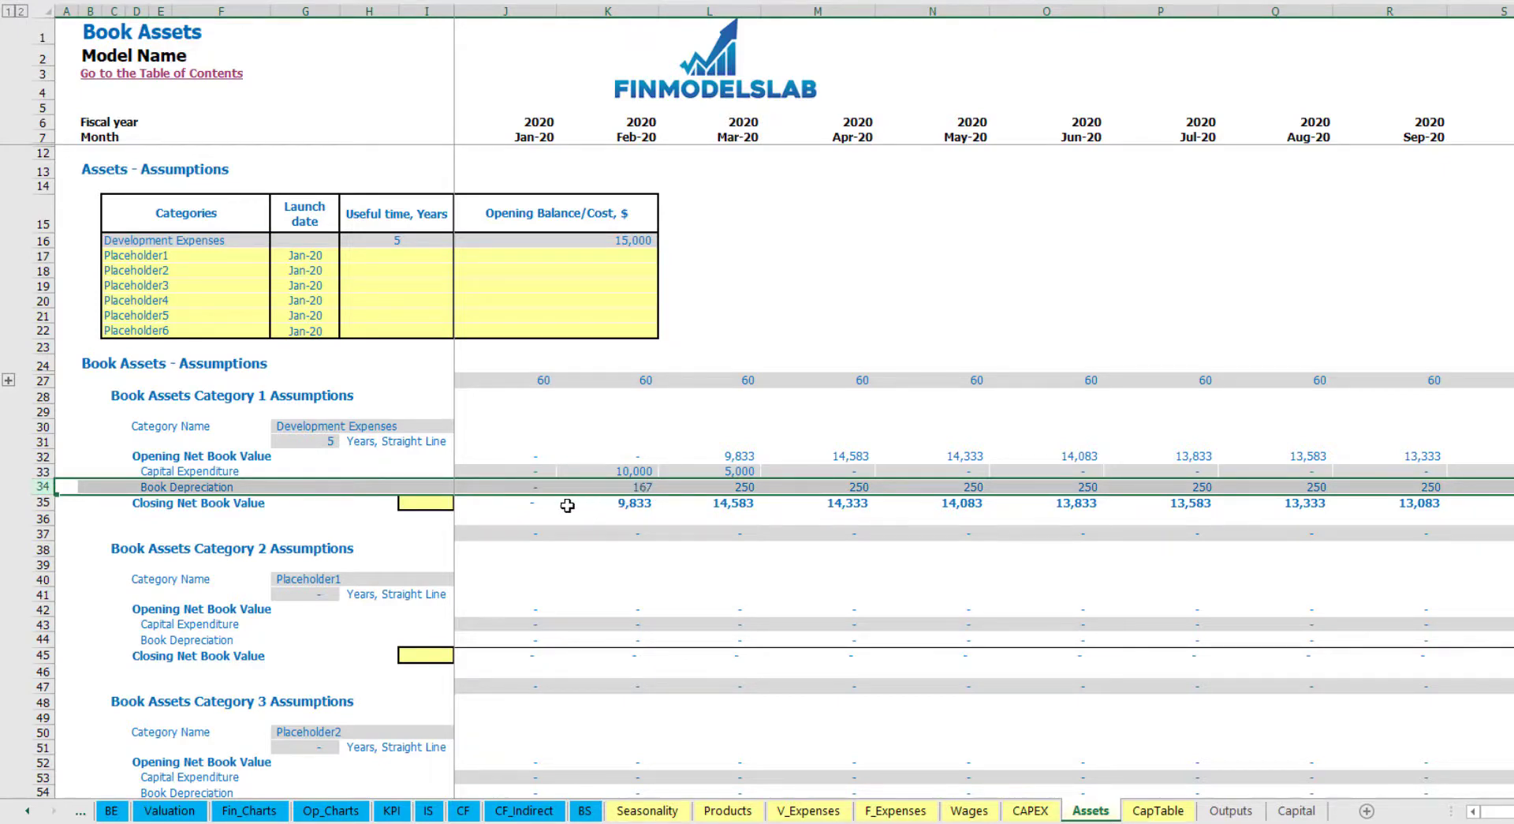
{"action": "left_click_drag", "start_coordinate": [500, 470], "coordinate": [899, 461]}
{"action": "left_click_drag", "start_coordinate": [531, 507], "coordinate": [1000, 503]}
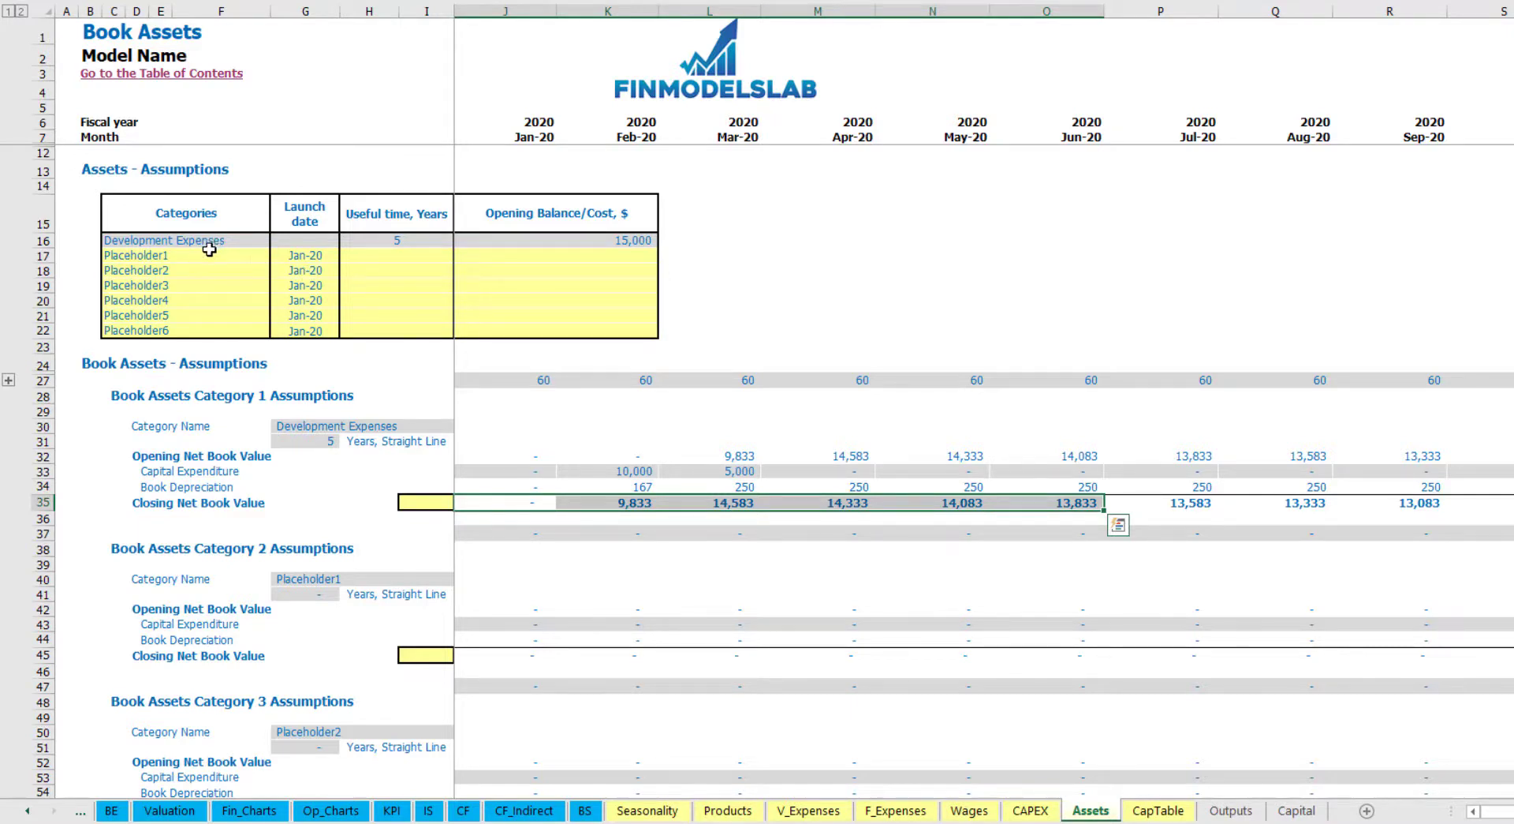
- Rename Placeholder1 as "Other assets" and give it a useful time of 10 years and an opening cost of 25000
{"action": "left_click", "coordinate": [208, 250]}
{"action": "type", "text": "Other assets"}
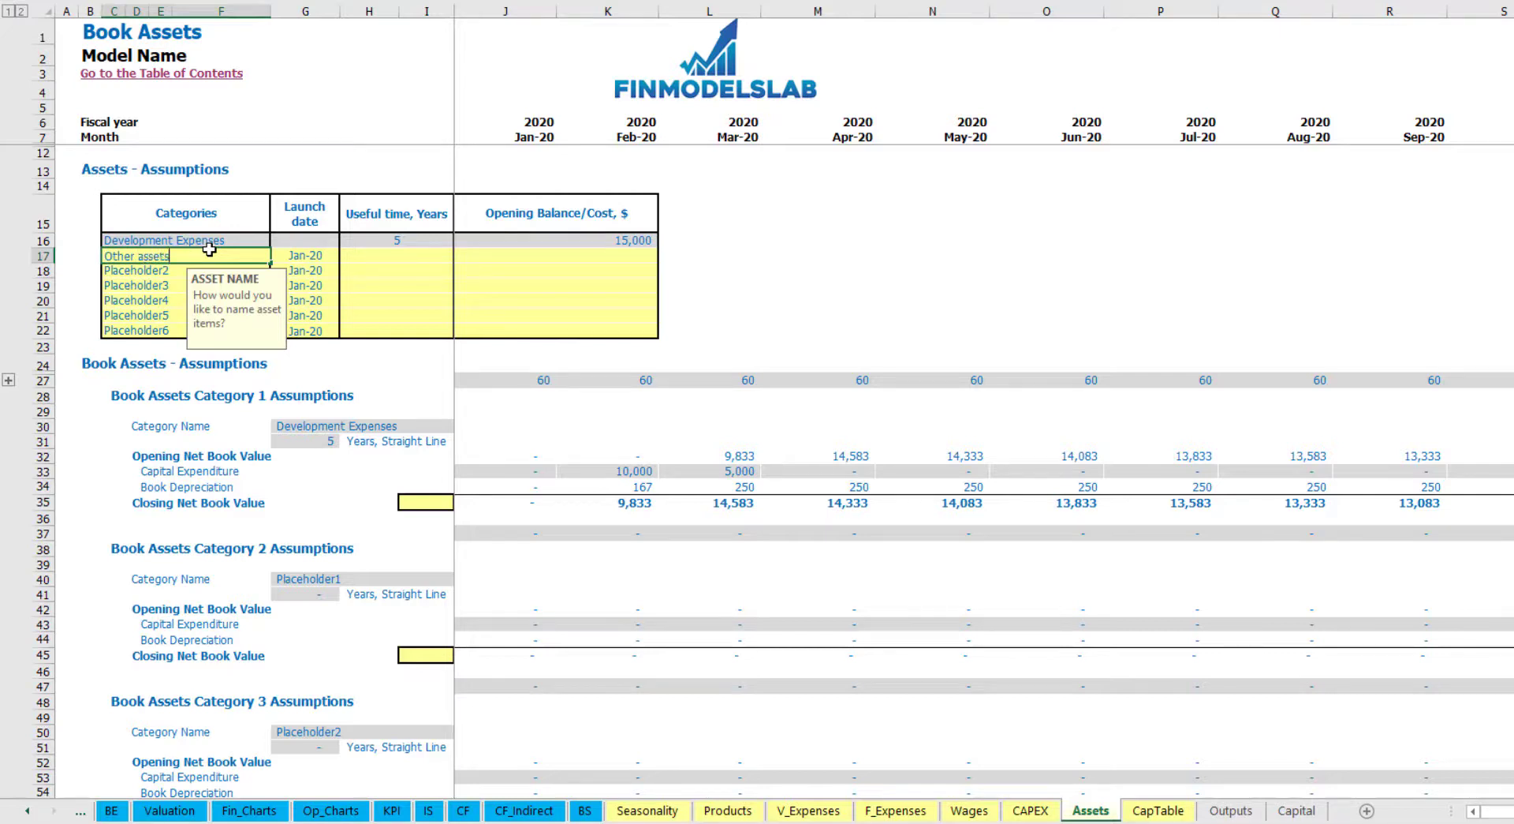
{"action": "key", "text": "Return"}
{"action": "left_click", "coordinate": [437, 254]}
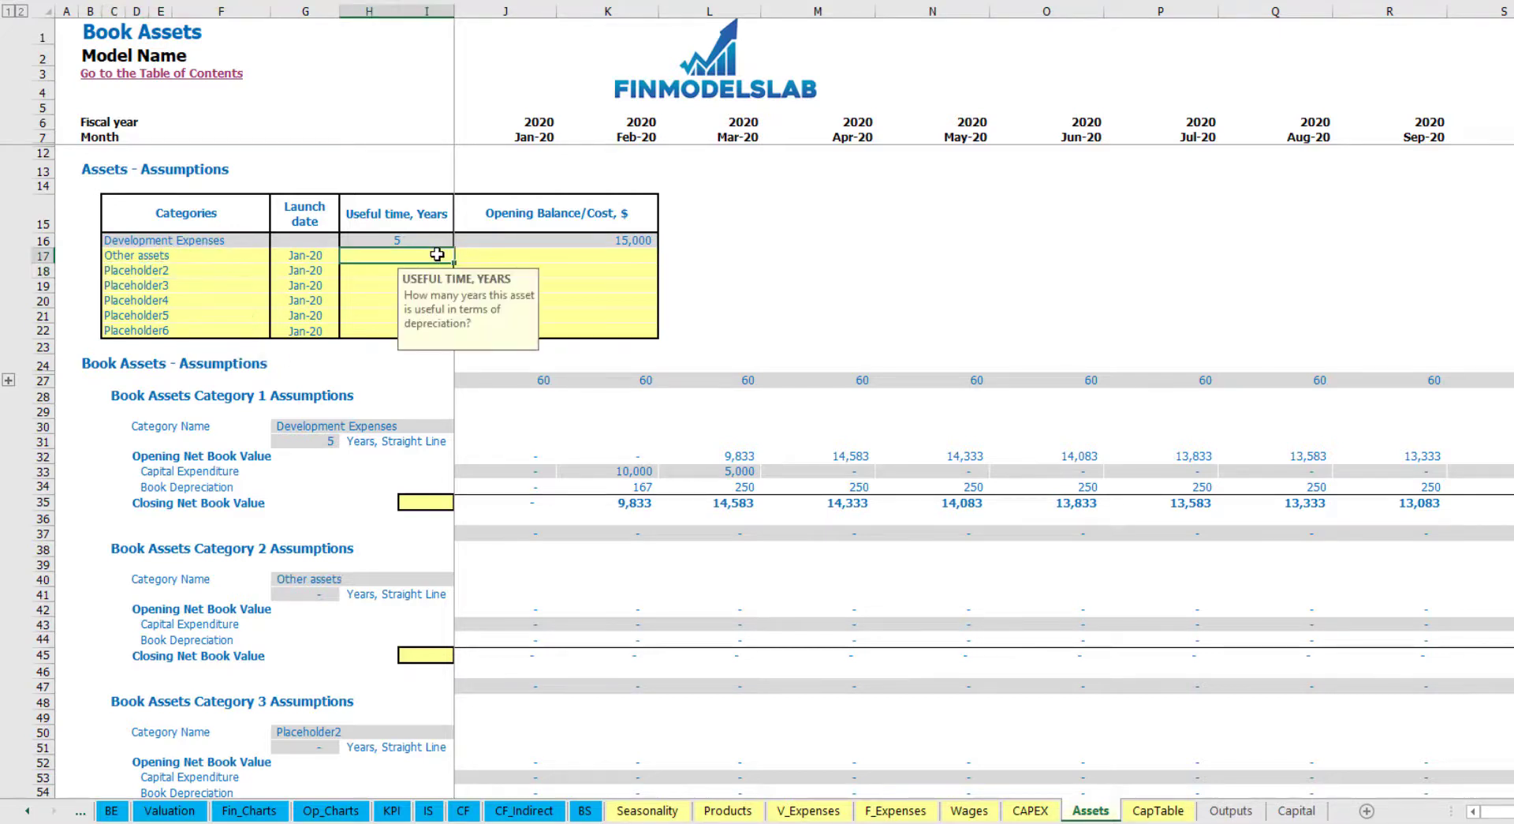
{"action": "key", "text": "Return"}
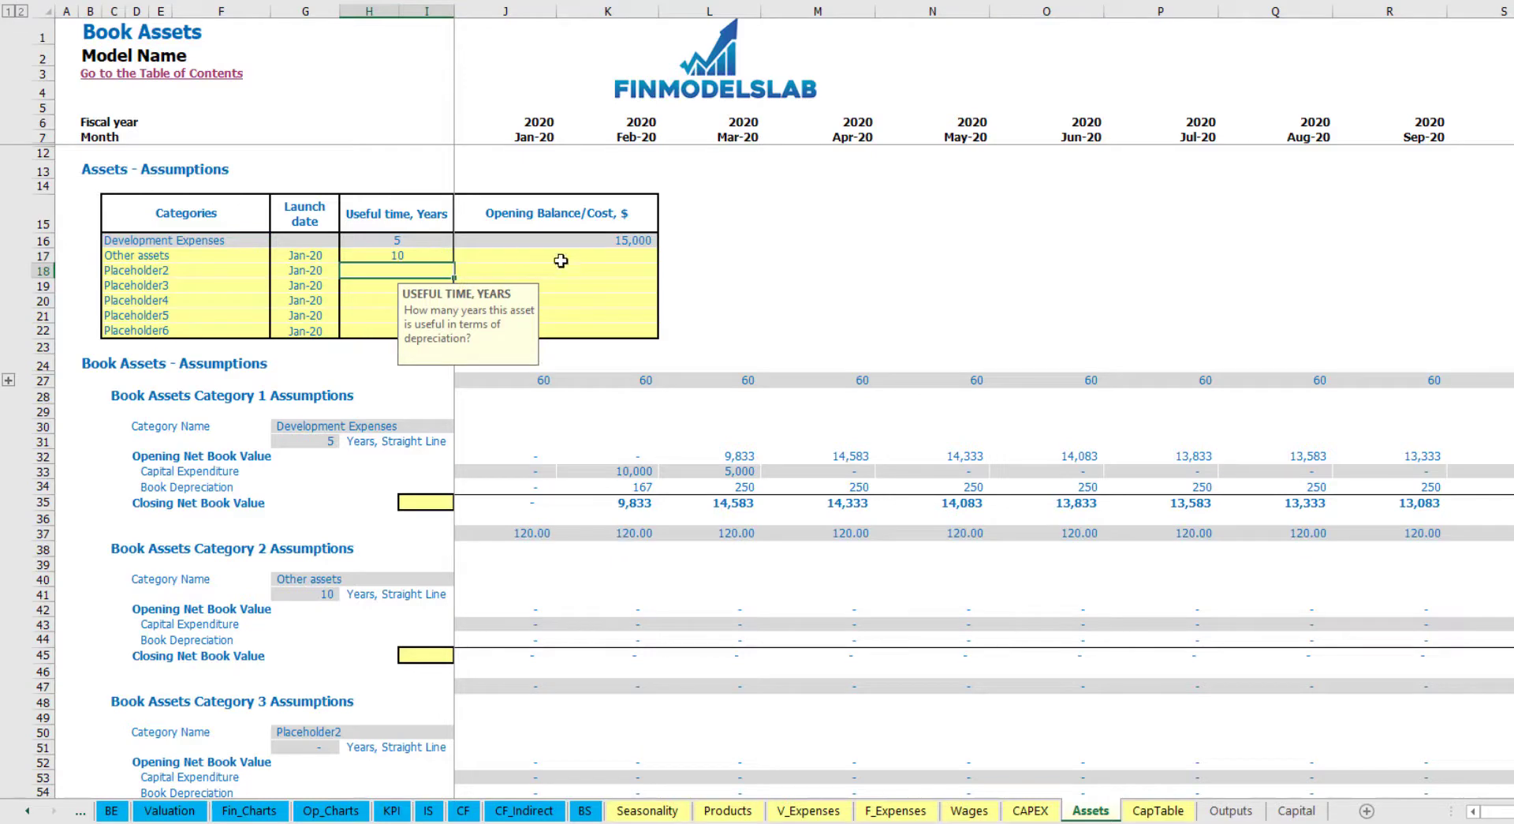
{"action": "left_click", "coordinate": [561, 257]}
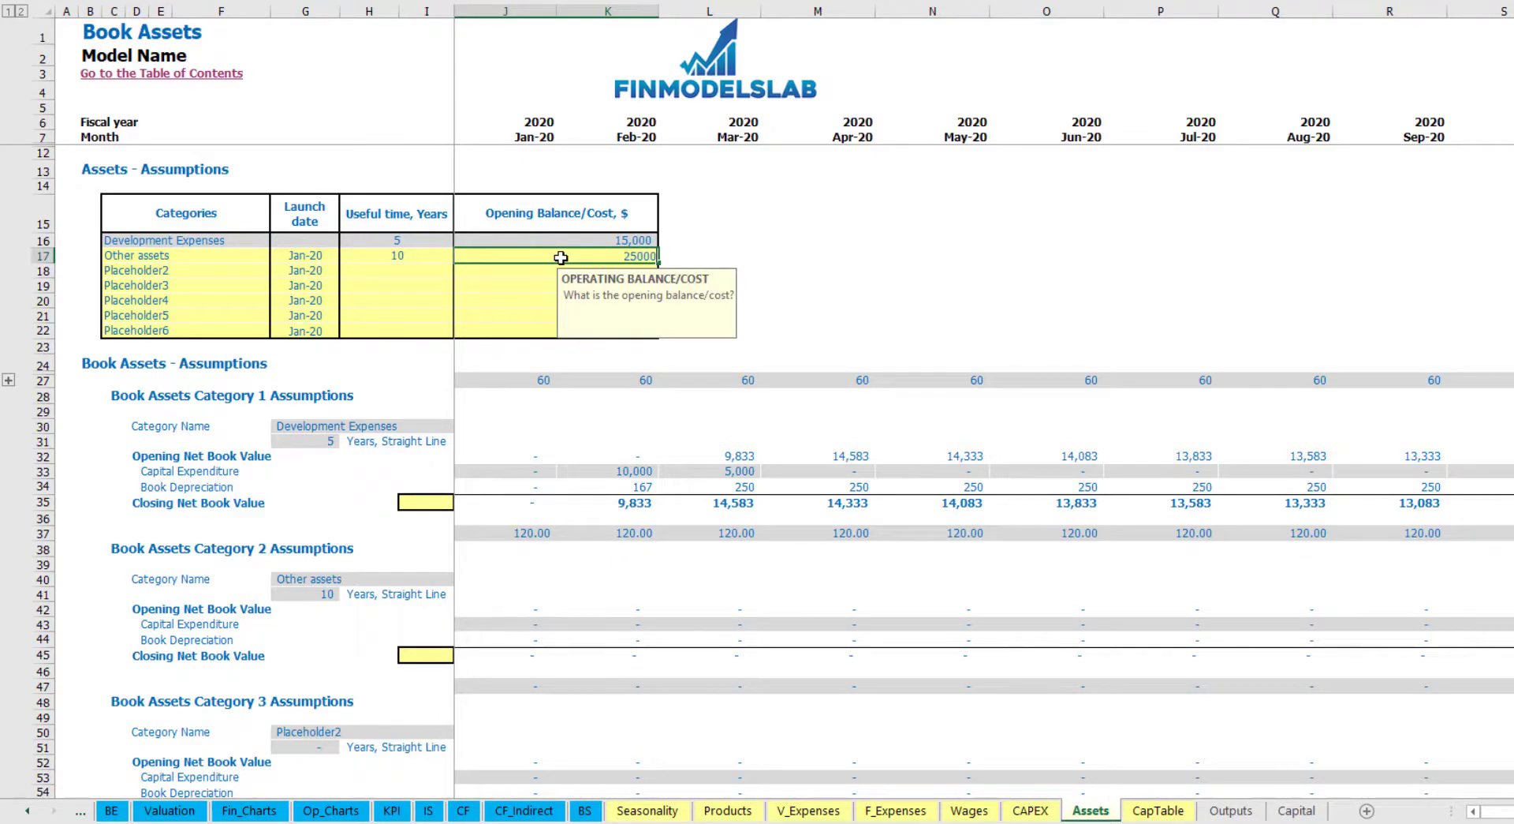
{"action": "type", "text": "25000"}
{"action": "key", "text": "Return"}
- Set the Other assets launch date to Apr-20 and review its monthly capital expenditure, depreciation and closing net book value
{"action": "left_click", "coordinate": [315, 254]}
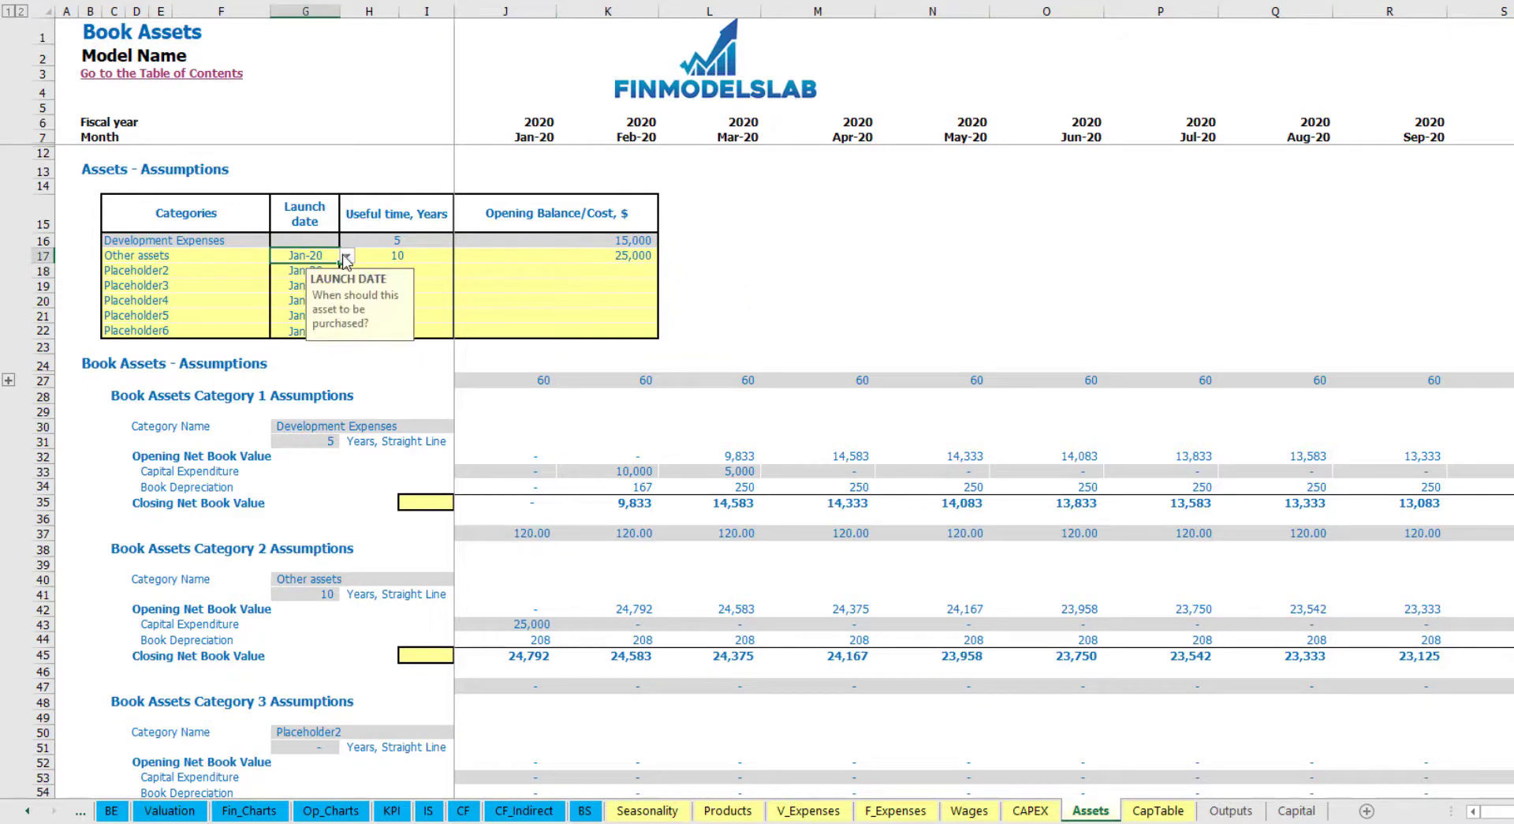
{"action": "left_click", "coordinate": [346, 256]}
{"action": "left_click", "coordinate": [311, 314]}
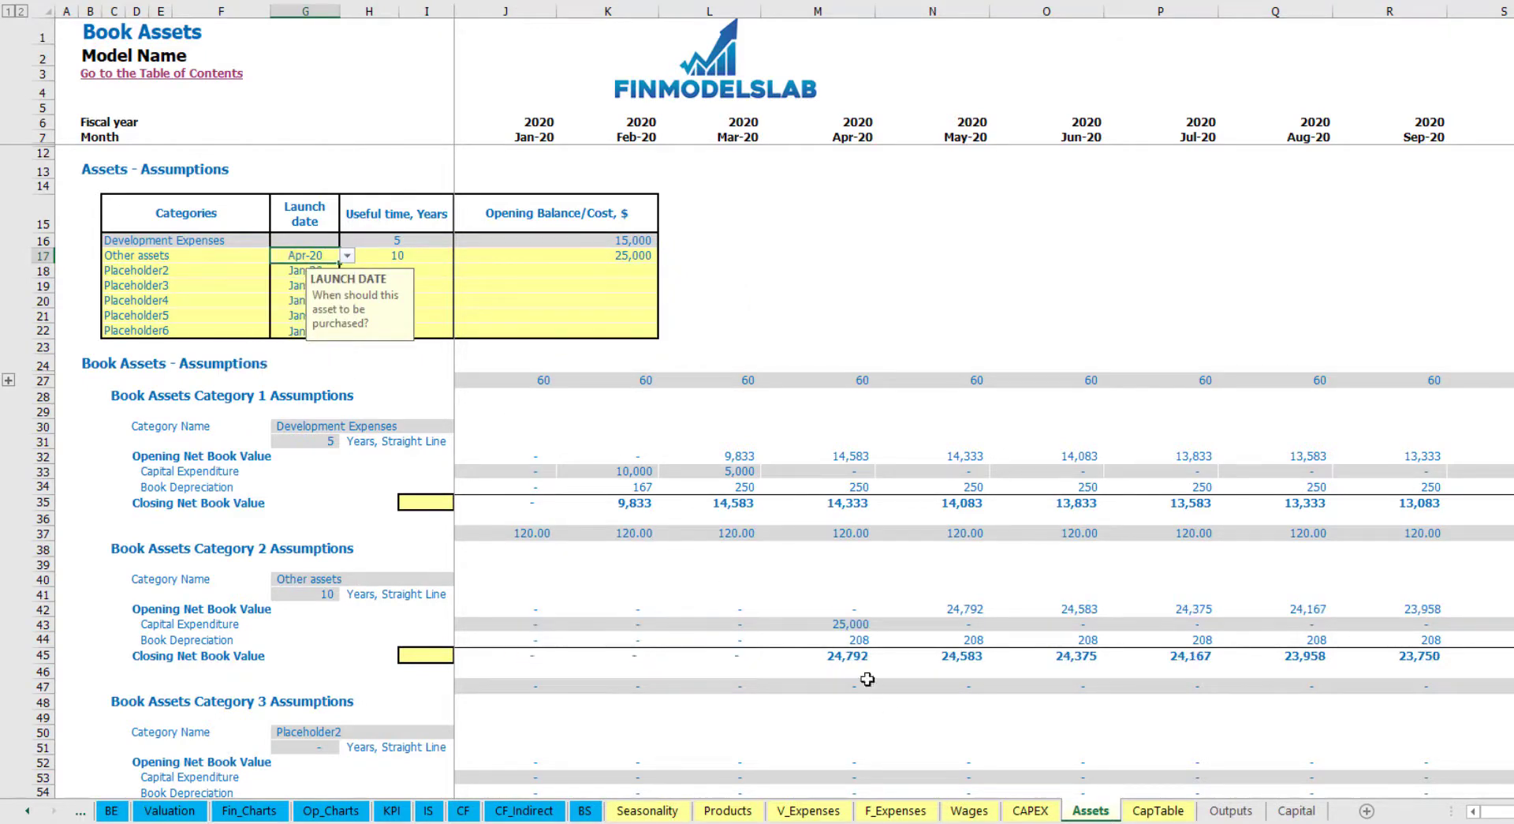
{"action": "left_click", "coordinate": [856, 625]}
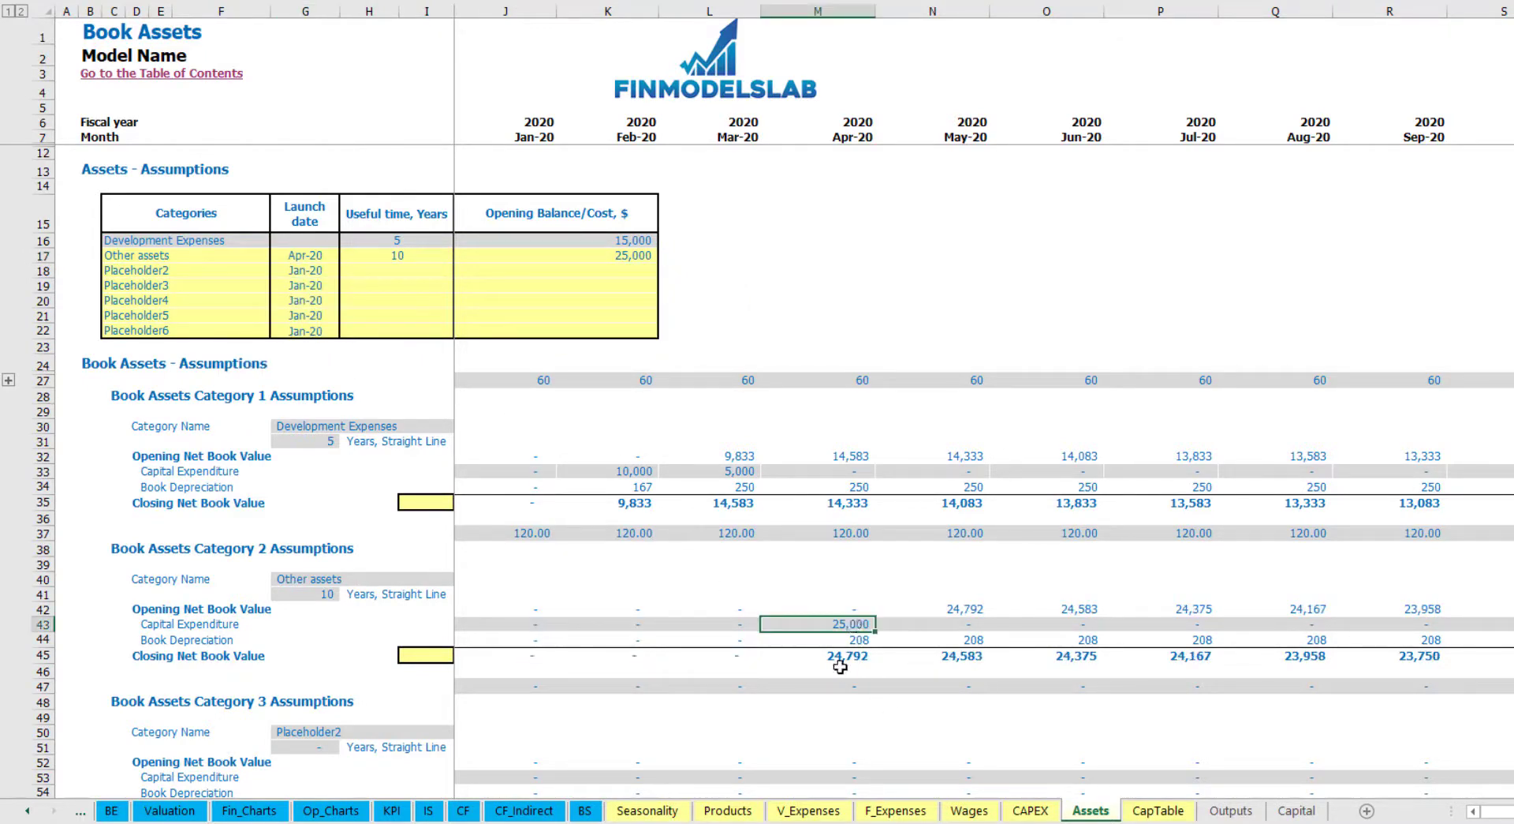
{"action": "left_click_drag", "start_coordinate": [860, 639], "coordinate": [1165, 636]}
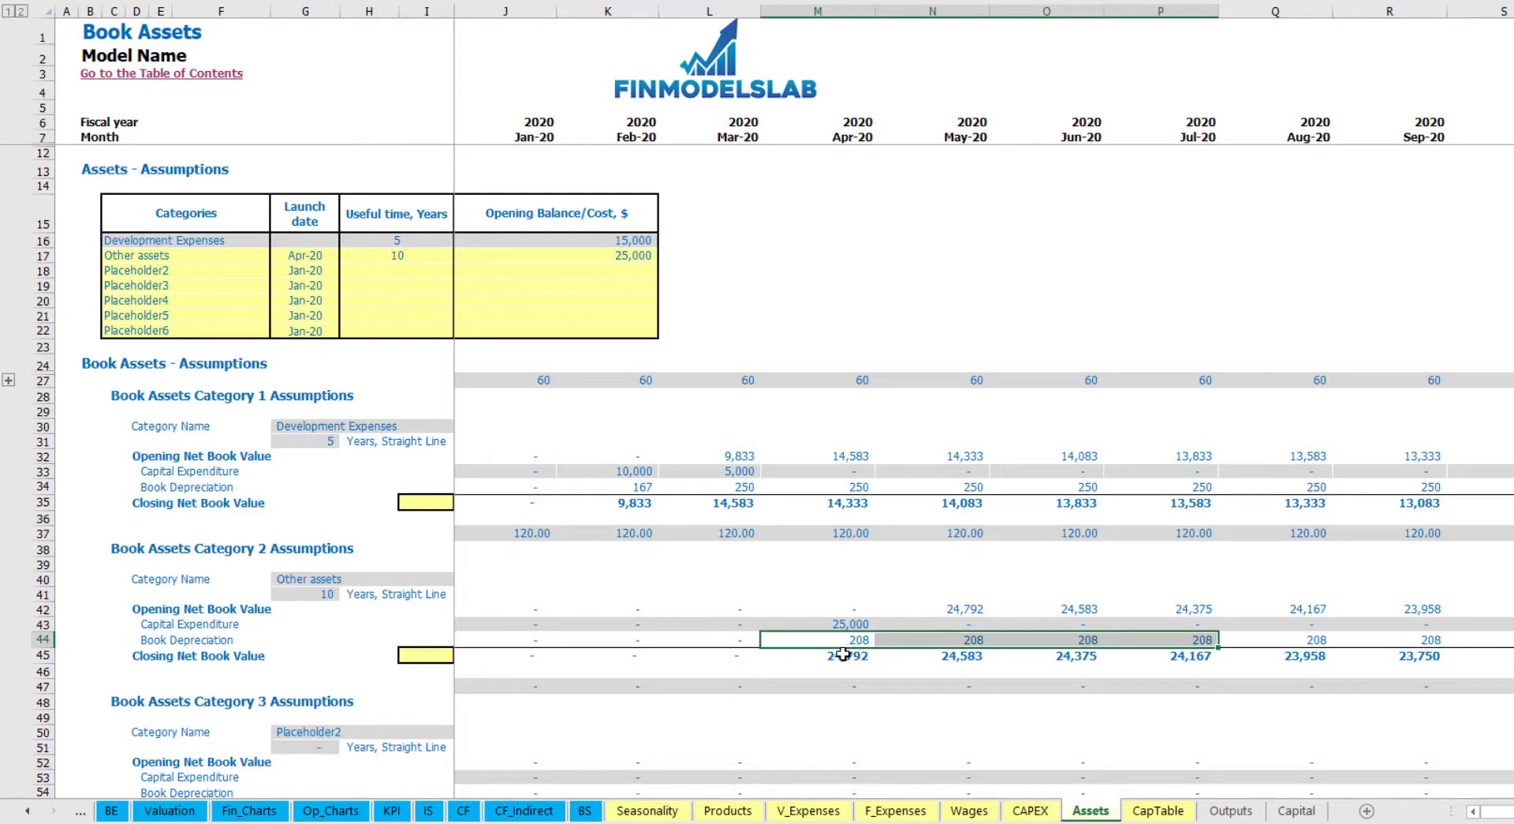
{"action": "left_click_drag", "start_coordinate": [859, 659], "coordinate": [1236, 654]}
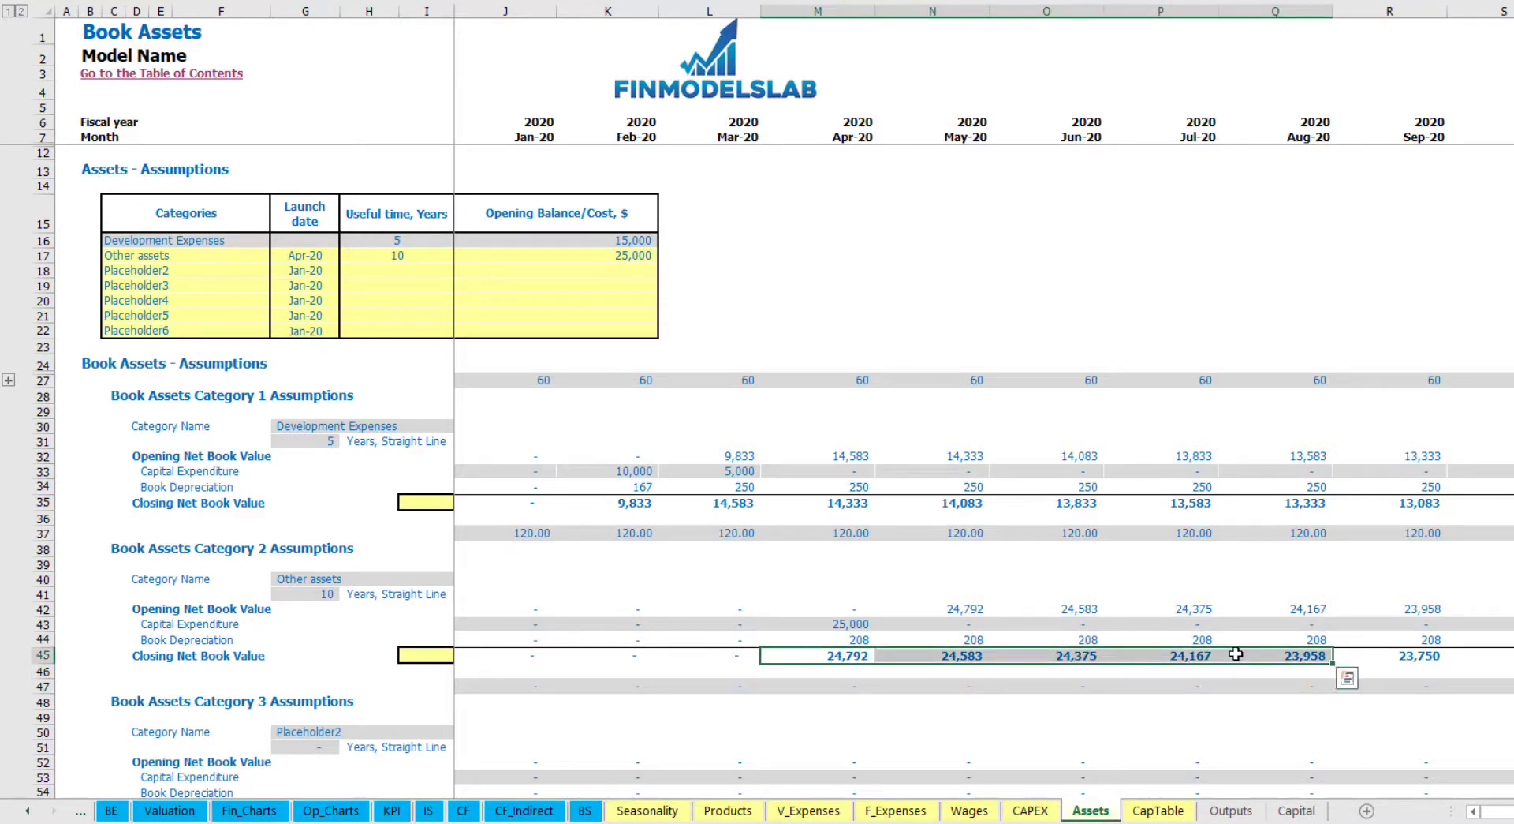
- Check the depreciation in the Income Statement and the fixed assets capital expenditure in the Cash Flow Statement
{"action": "left_click", "coordinate": [429, 810]}
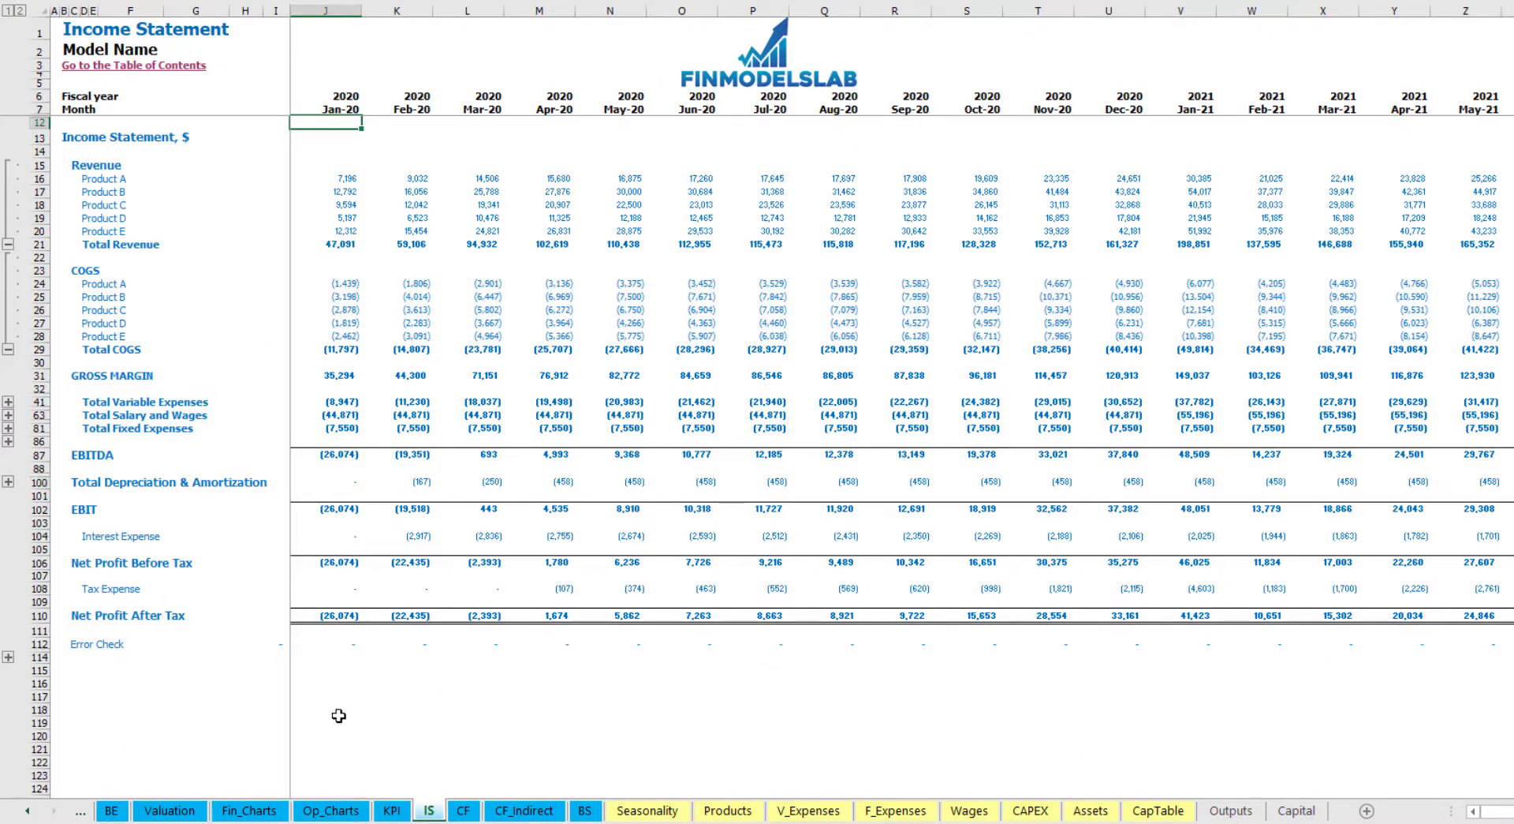
{"action": "left_click", "coordinate": [461, 810]}
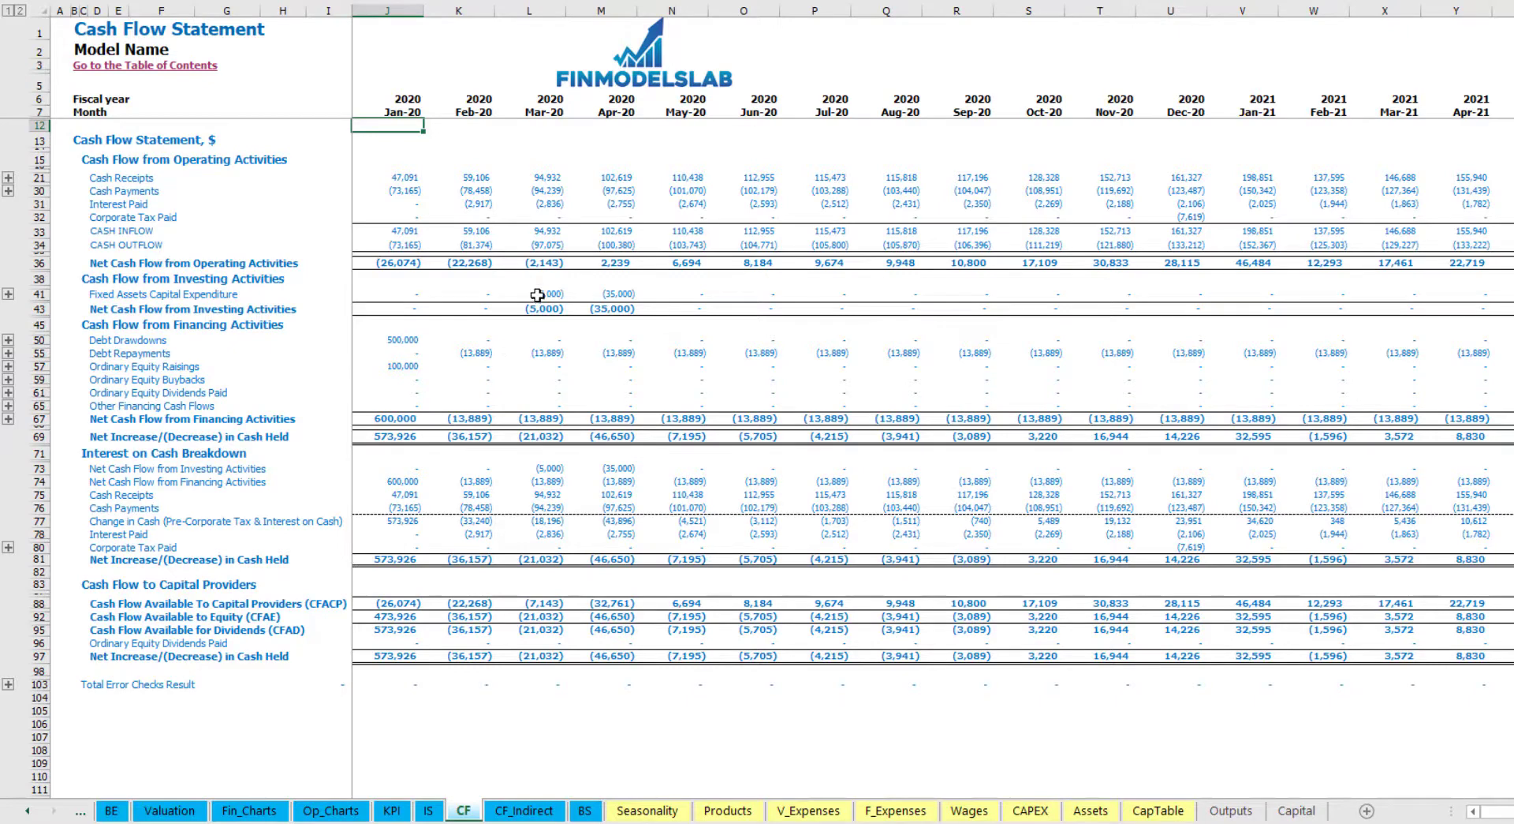
- Review the fixed assets, CAPEX prepayment and CAPEX payable rows in the Balance Sheet
{"action": "left_click", "coordinate": [584, 811]}
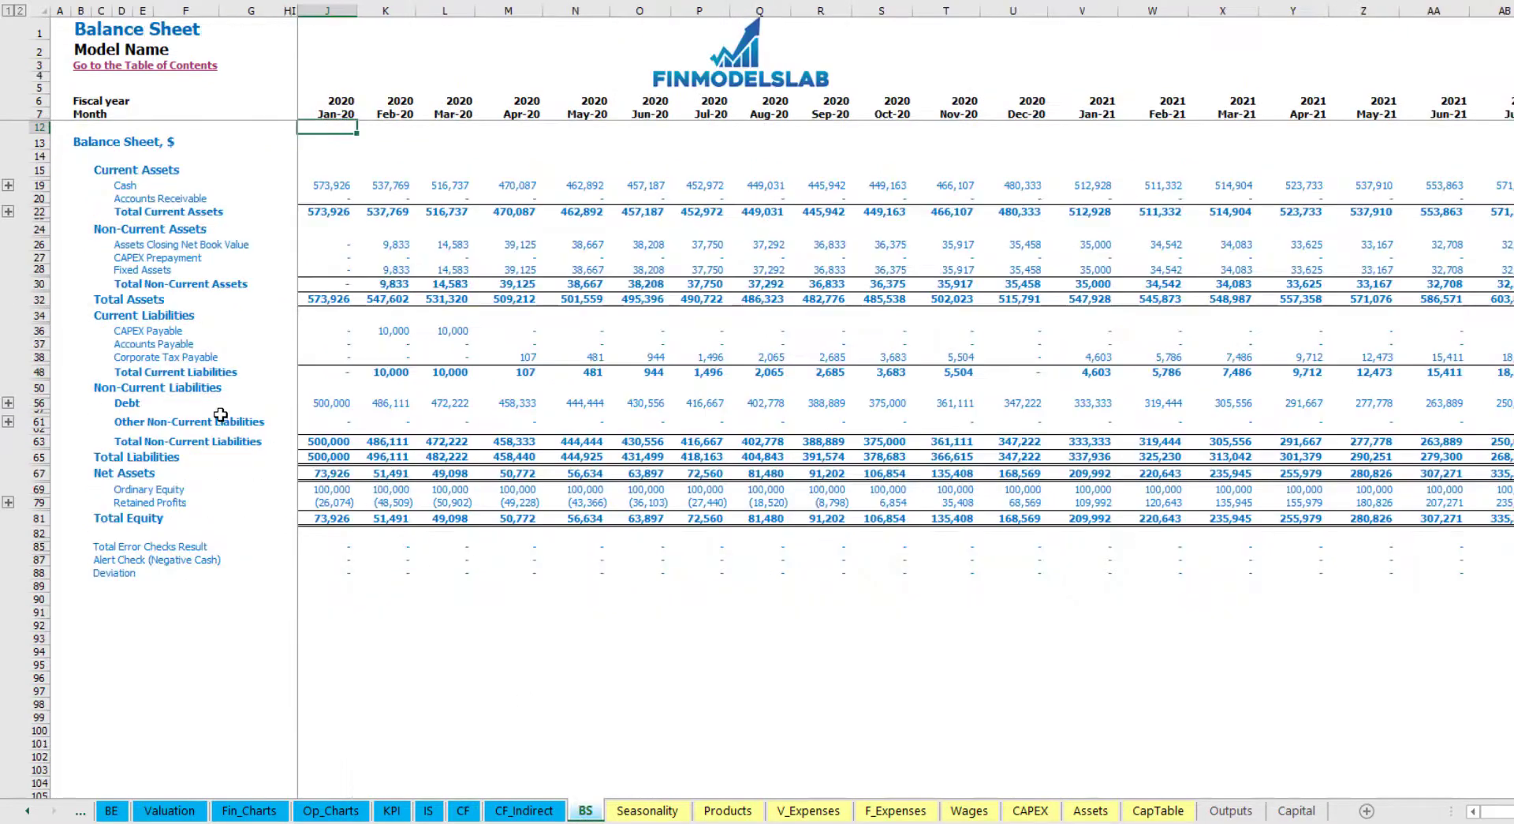
{"action": "left_click", "coordinate": [39, 269]}
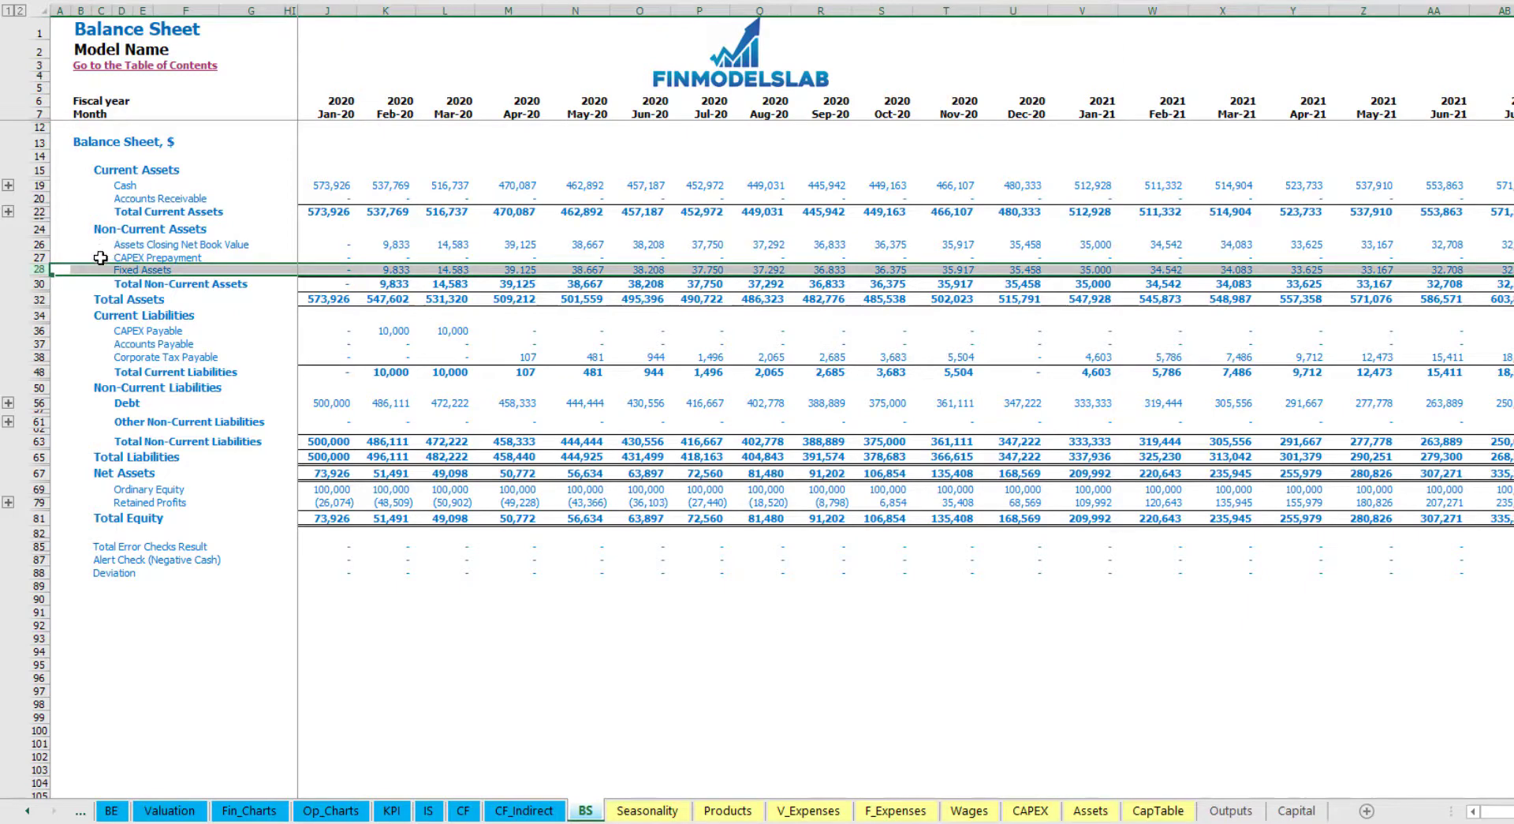
{"action": "left_click", "coordinate": [35, 257]}
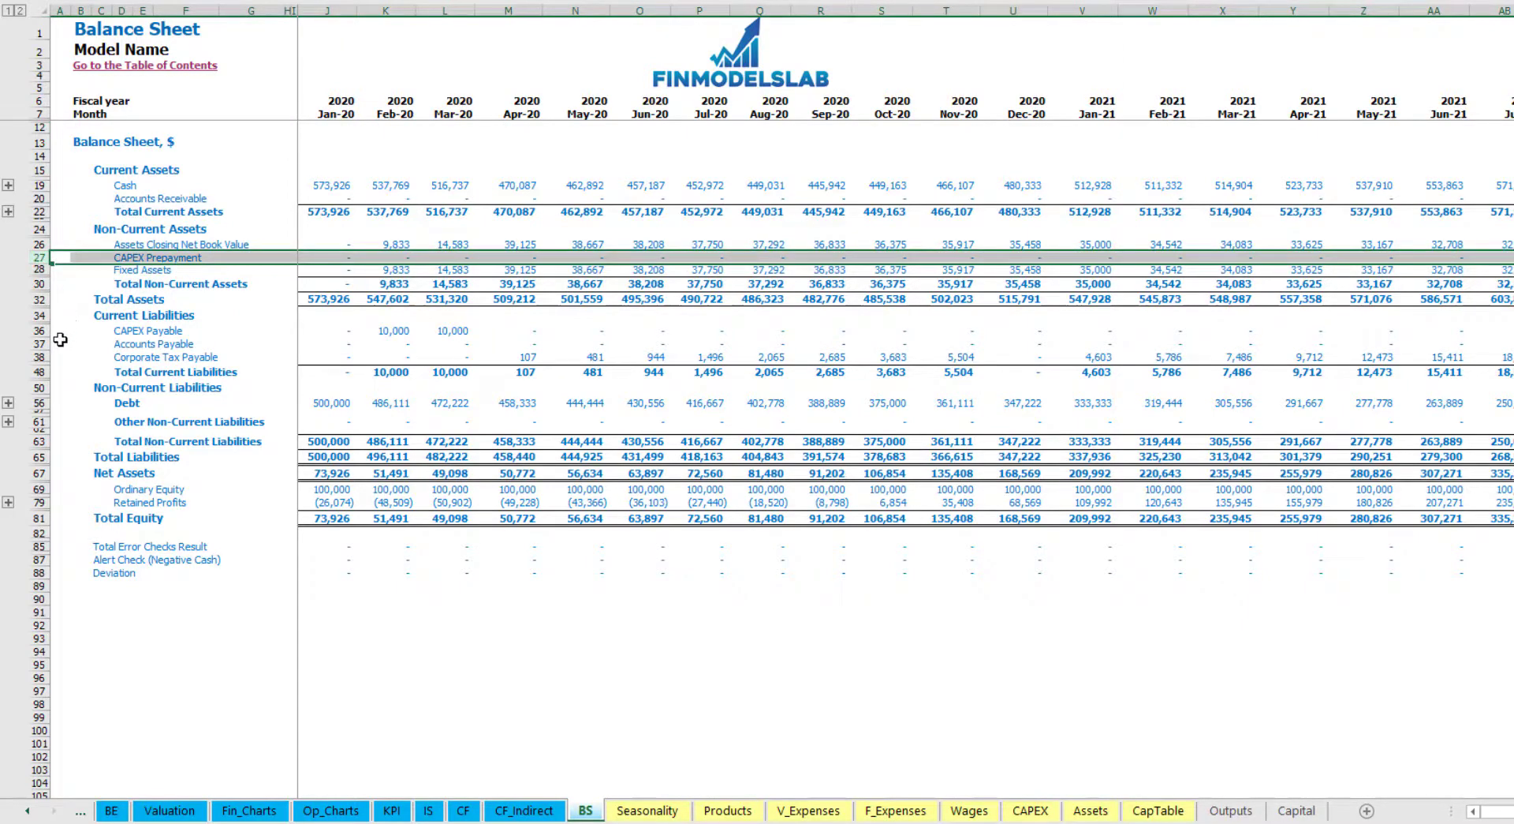
{"action": "left_click", "coordinate": [40, 330]}
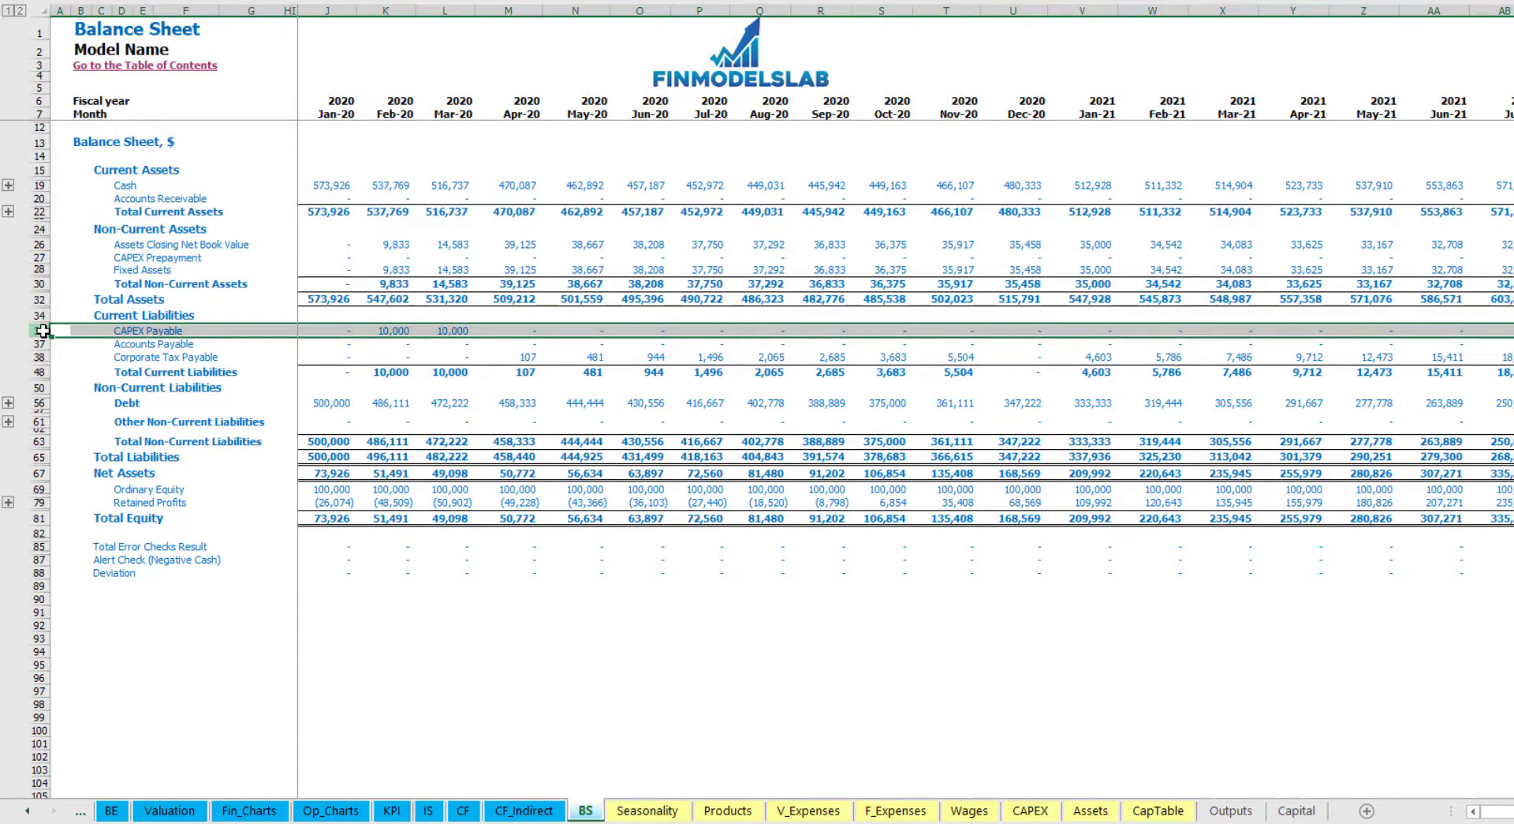
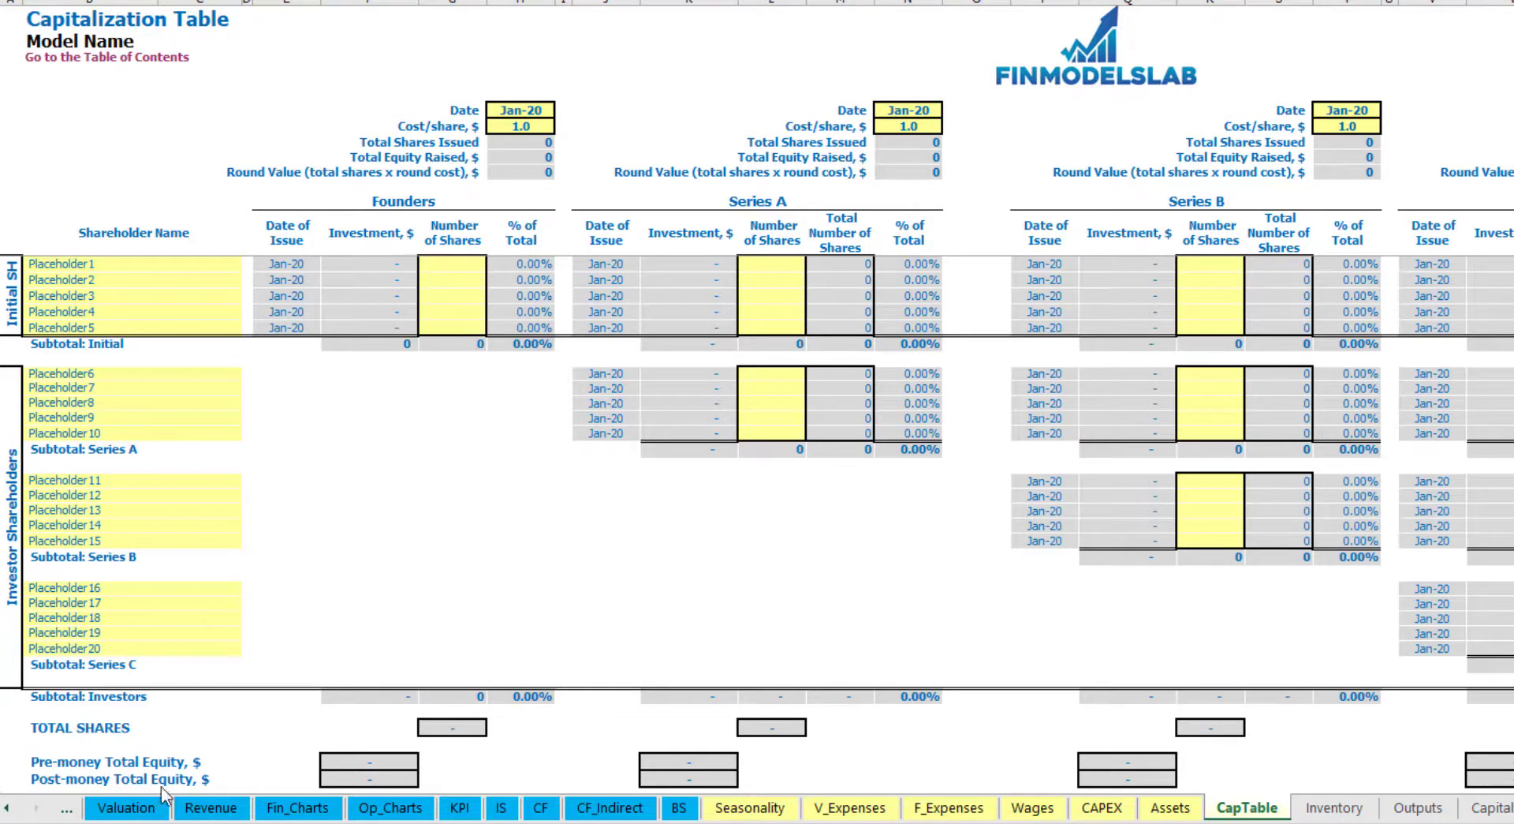
- In the Capitalization Table, rename the initial shareholders Placeholder1 and Placeholder2 as "Founder 1" and "Founder 2"
{"action": "left_click", "coordinate": [66, 262]}
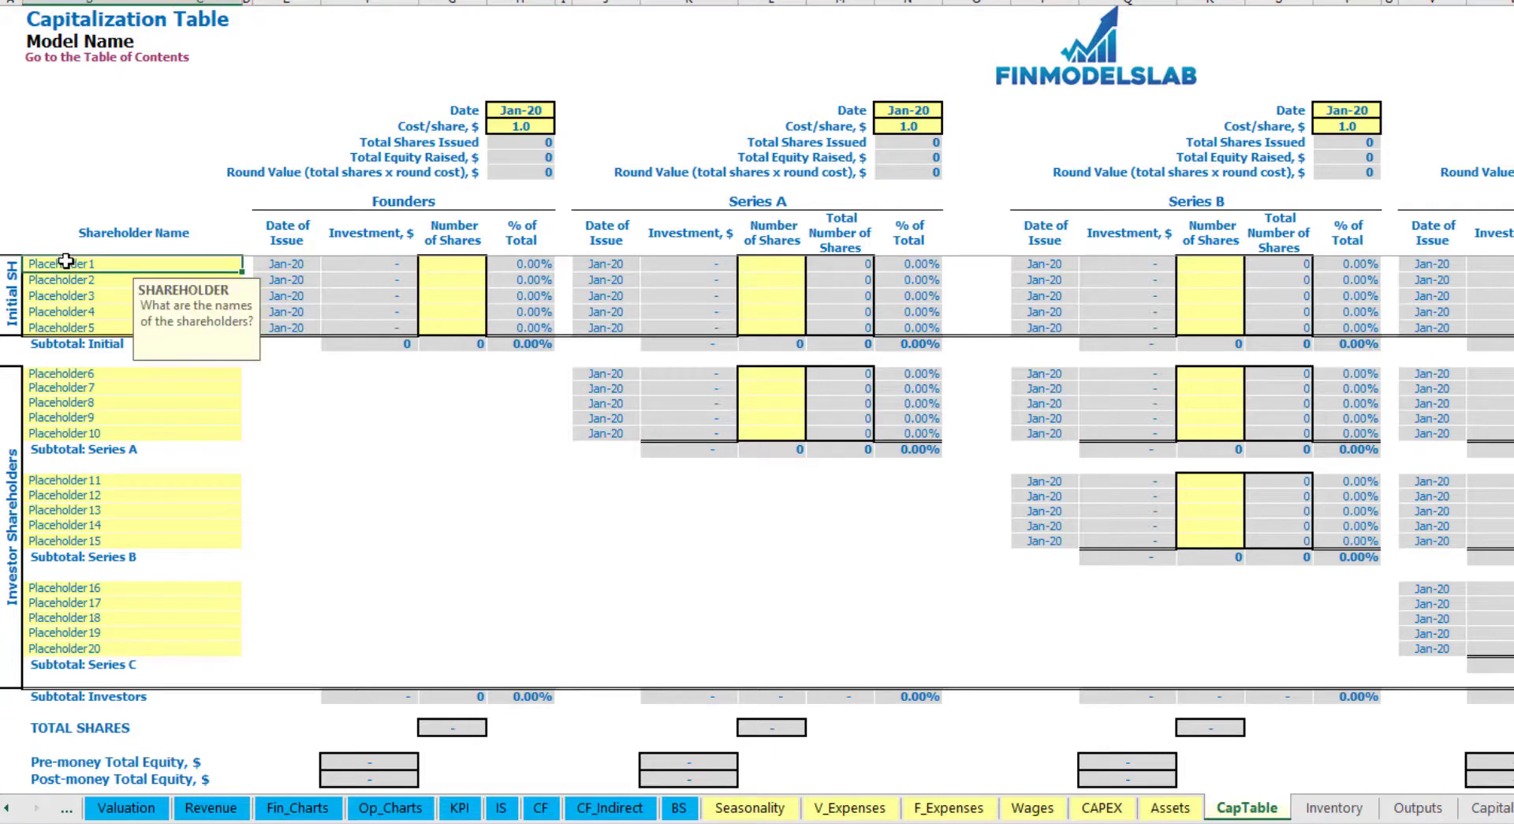
{"action": "type", "text": "Founder 1"}
{"action": "key", "text": "ctrl+Return"}
{"action": "key", "text": "ctrl+c"}
{"action": "key", "text": "Down"}
{"action": "key", "text": "ctrl+v"}
{"action": "key", "text": "F2"}
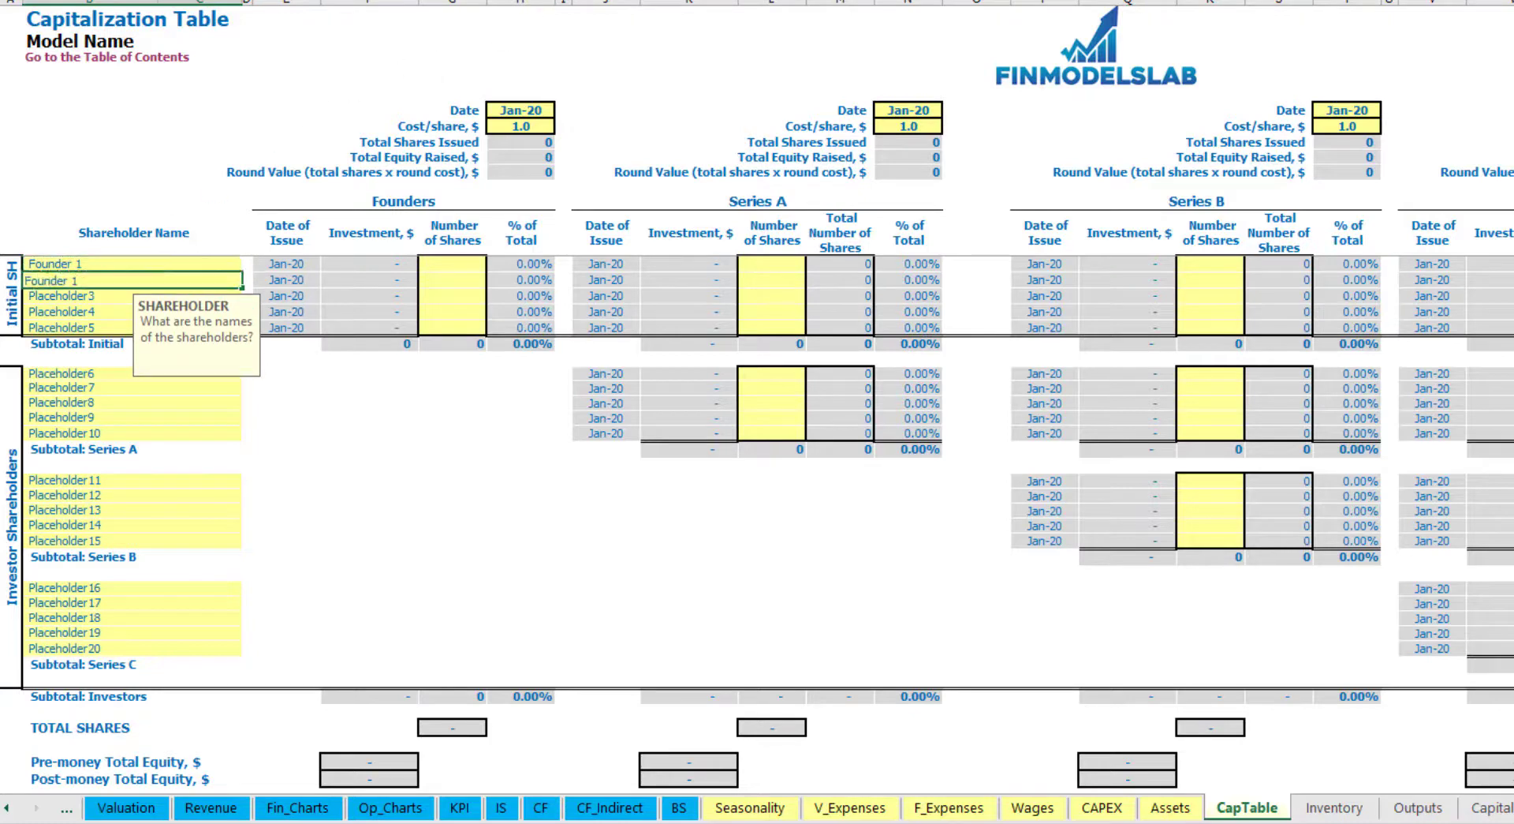
{"action": "type", "text": "2"}
{"action": "key", "text": "Return"}
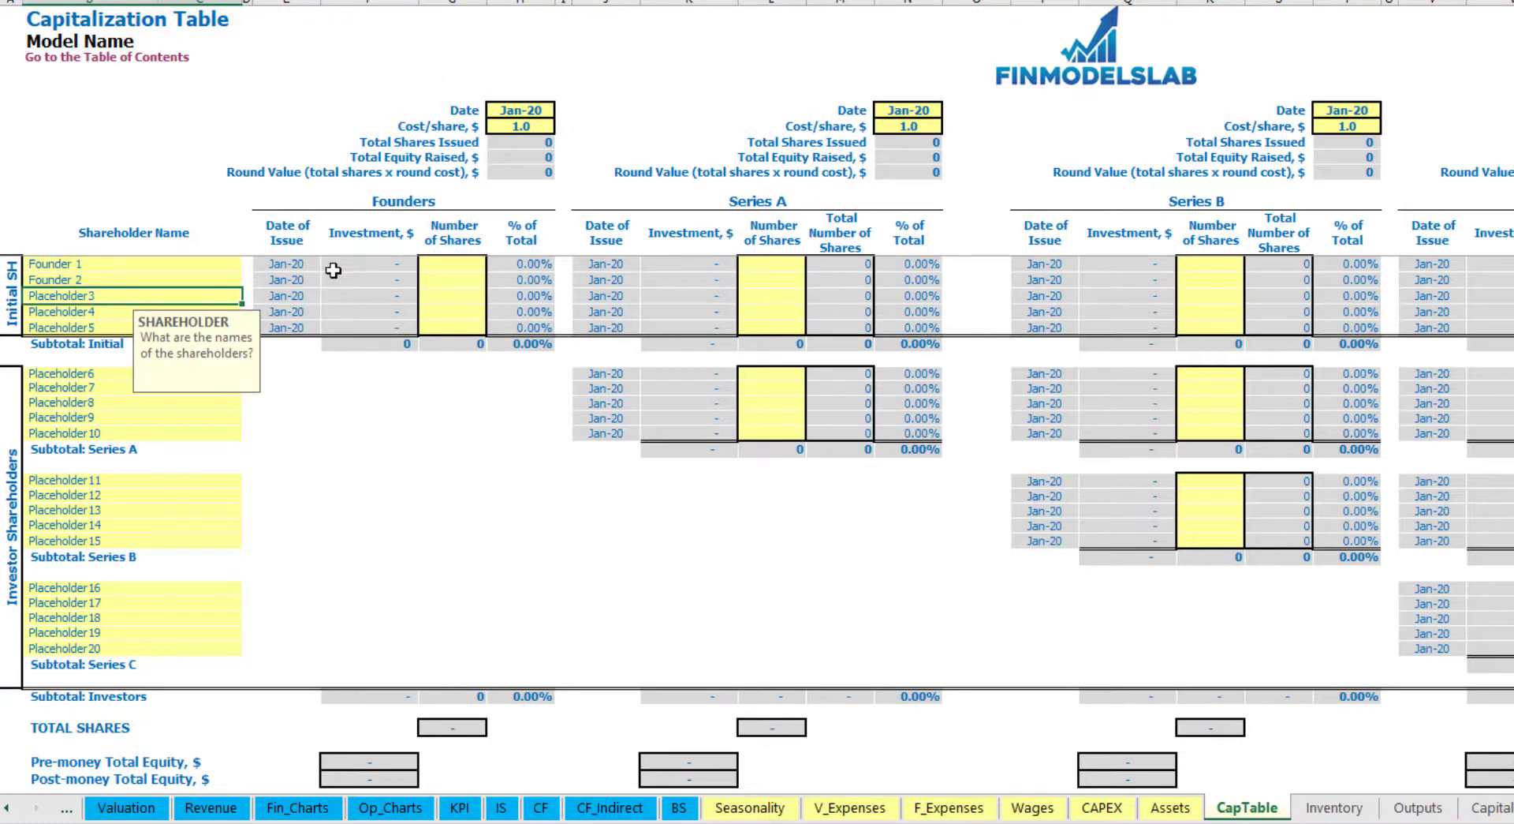
- Enter 10,000 shares for Founder 1 and 20,000 shares for Founder 2 in the Founders round
{"action": "left_click", "coordinate": [166, 265]}
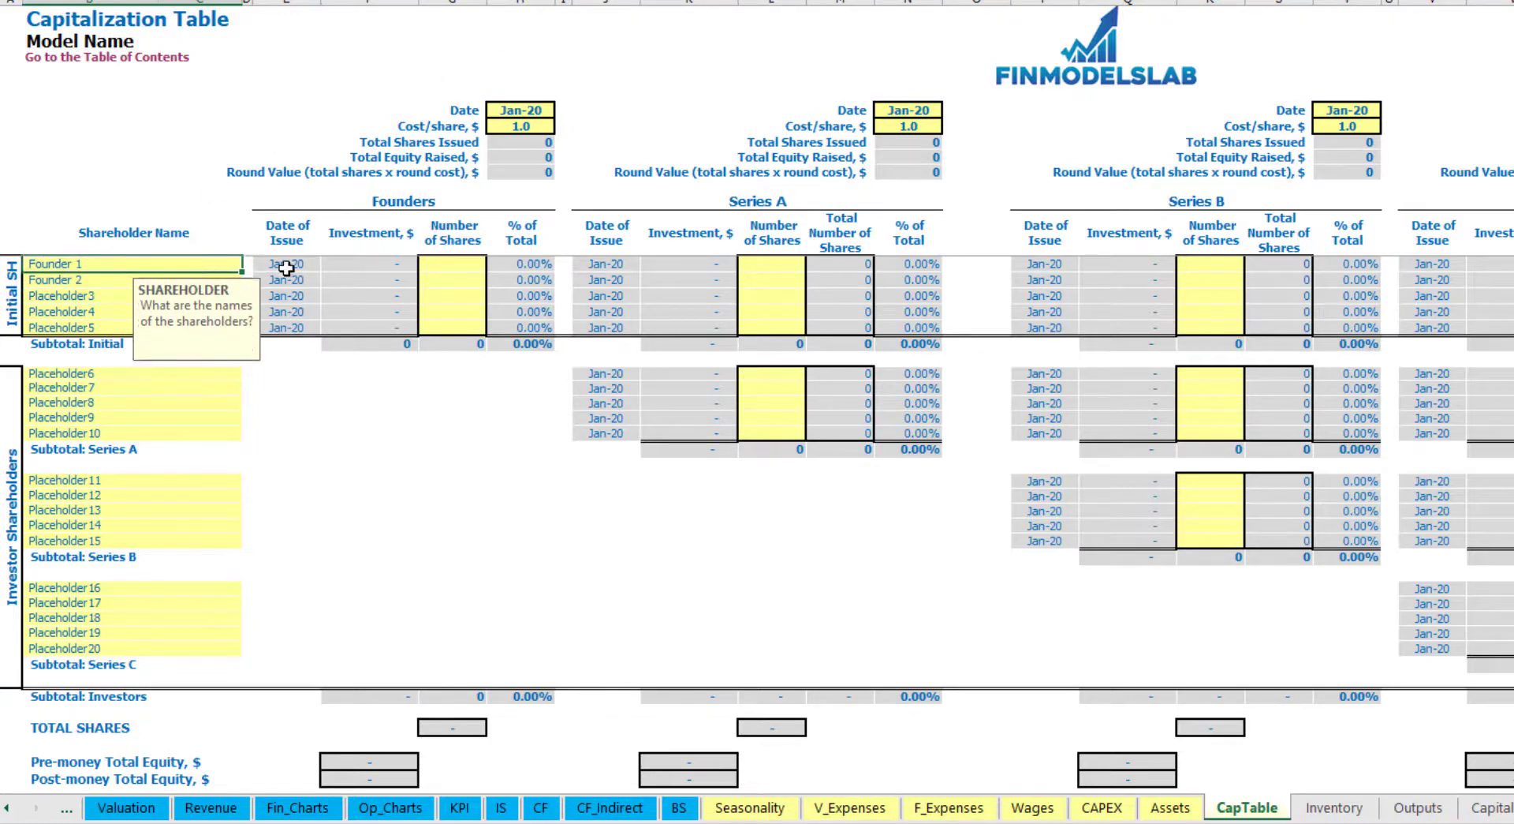
{"action": "left_click", "coordinate": [460, 265]}
{"action": "type", "text": "10,000"}
{"action": "key", "text": "Return"}
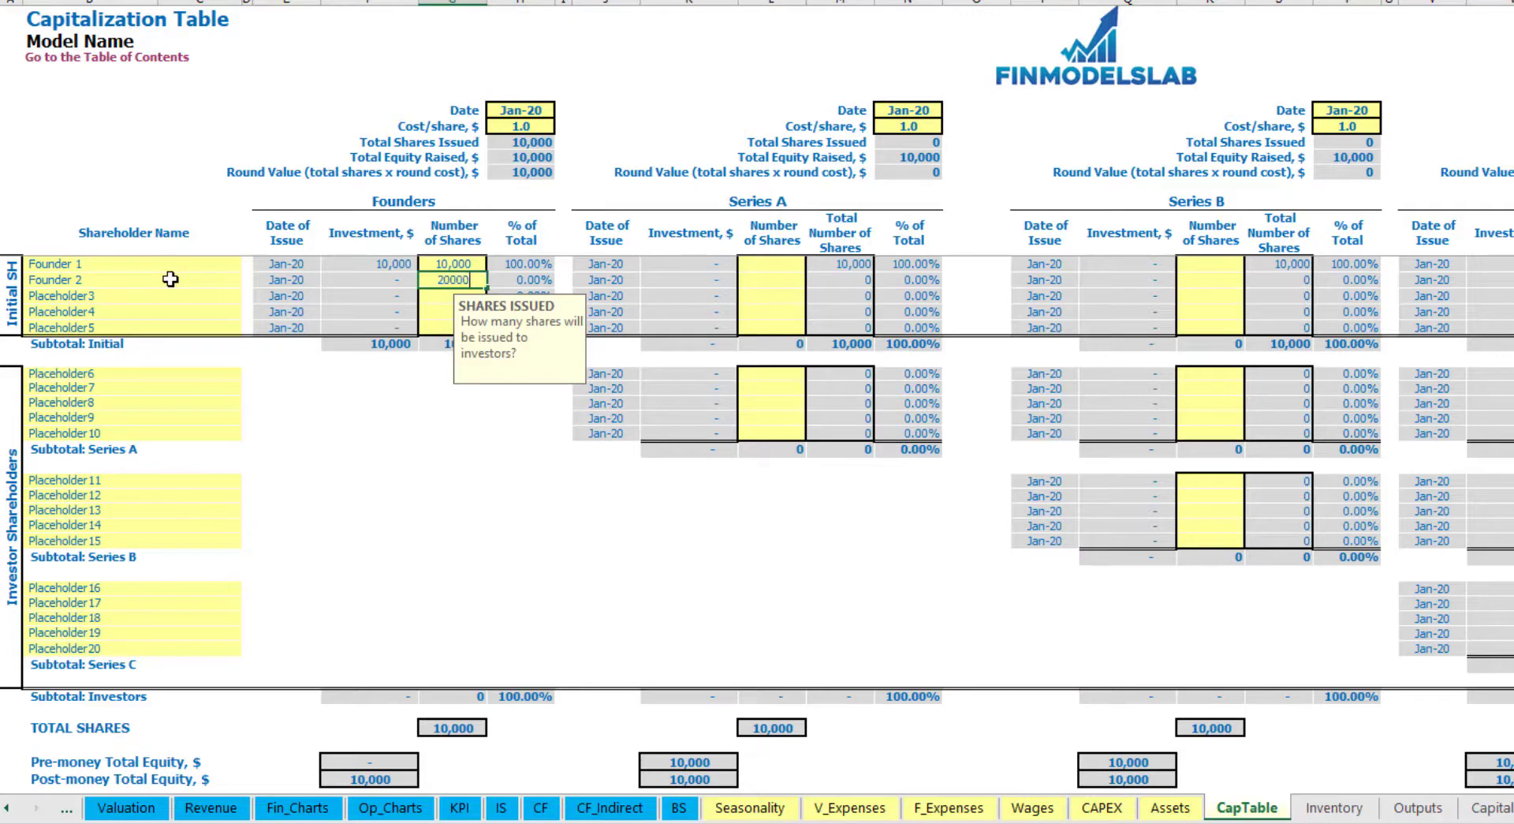
{"action": "type", "text": "20000"}
{"action": "key", "text": "Return"}
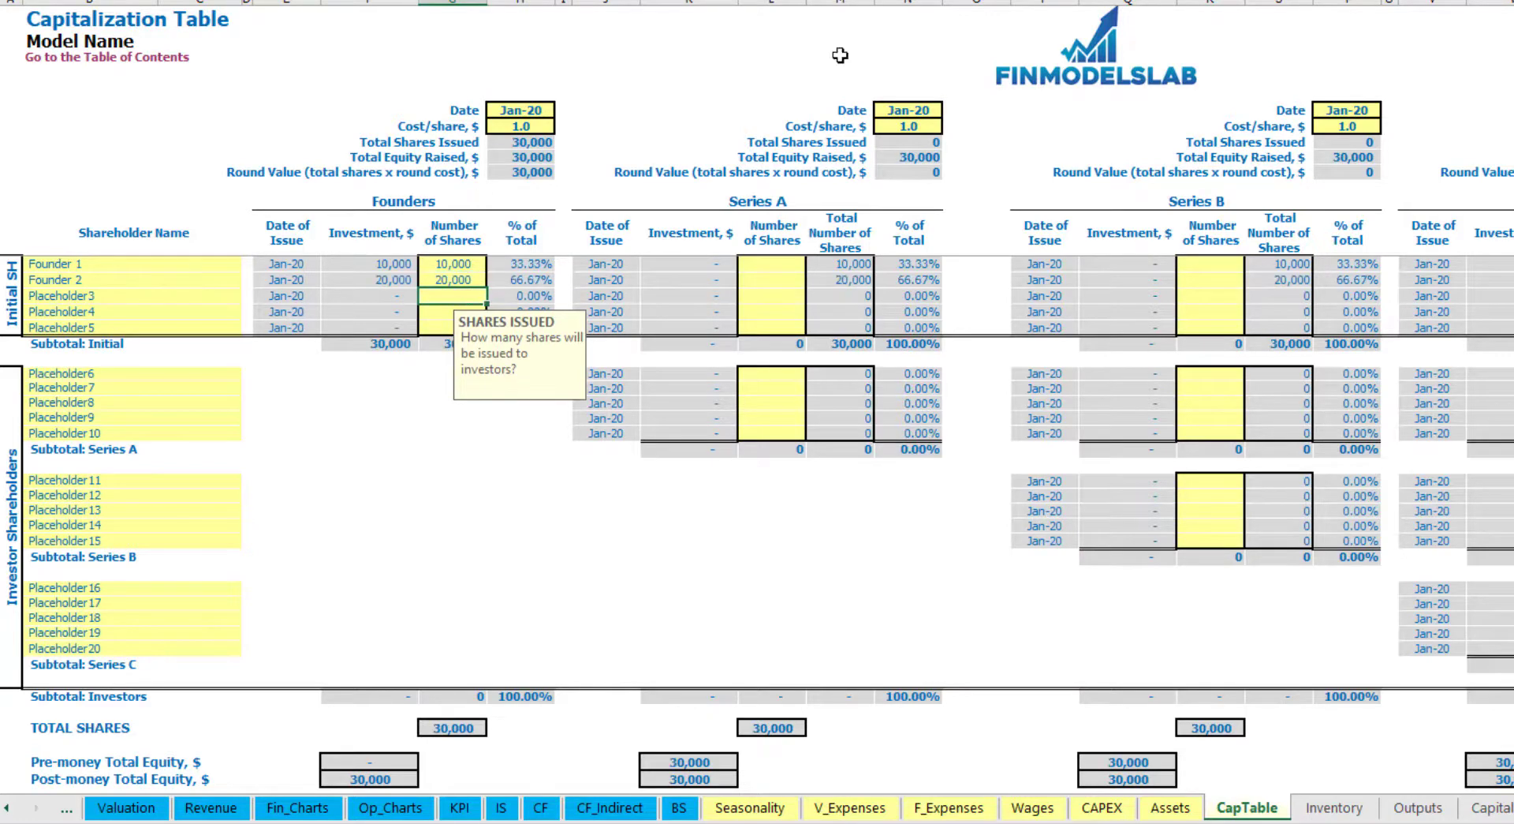
- Set the Founders round's cost per share to 2 and its close date to Feb-20
{"action": "left_click", "coordinate": [521, 115]}
{"action": "left_click", "coordinate": [503, 129]}
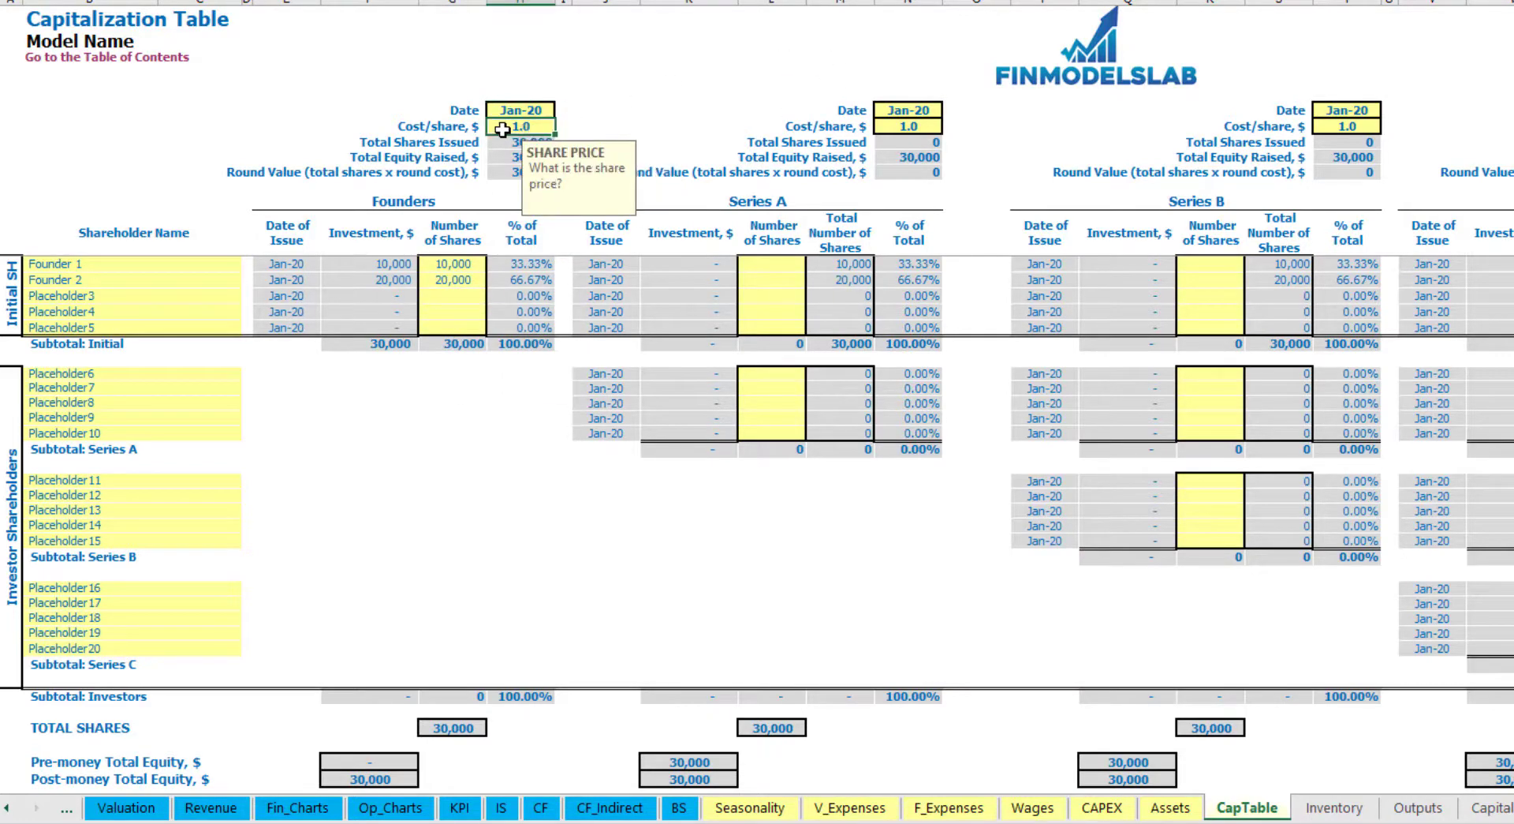
{"action": "type", "text": "2"}
{"action": "key", "text": "Return"}
{"action": "left_click", "coordinate": [515, 113]}
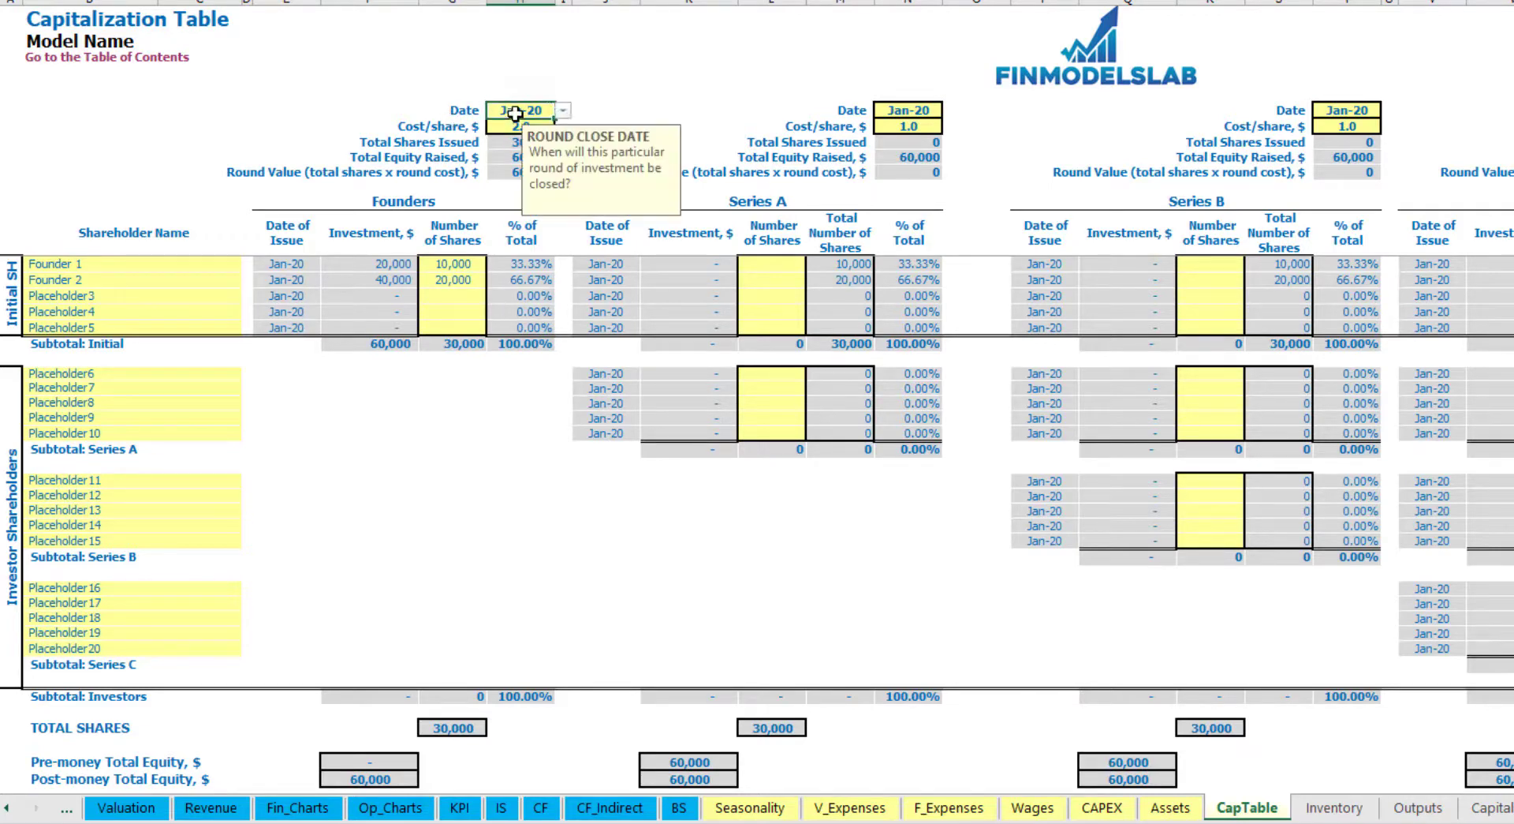
{"action": "left_click", "coordinate": [563, 111]}
{"action": "left_click", "coordinate": [513, 138]}
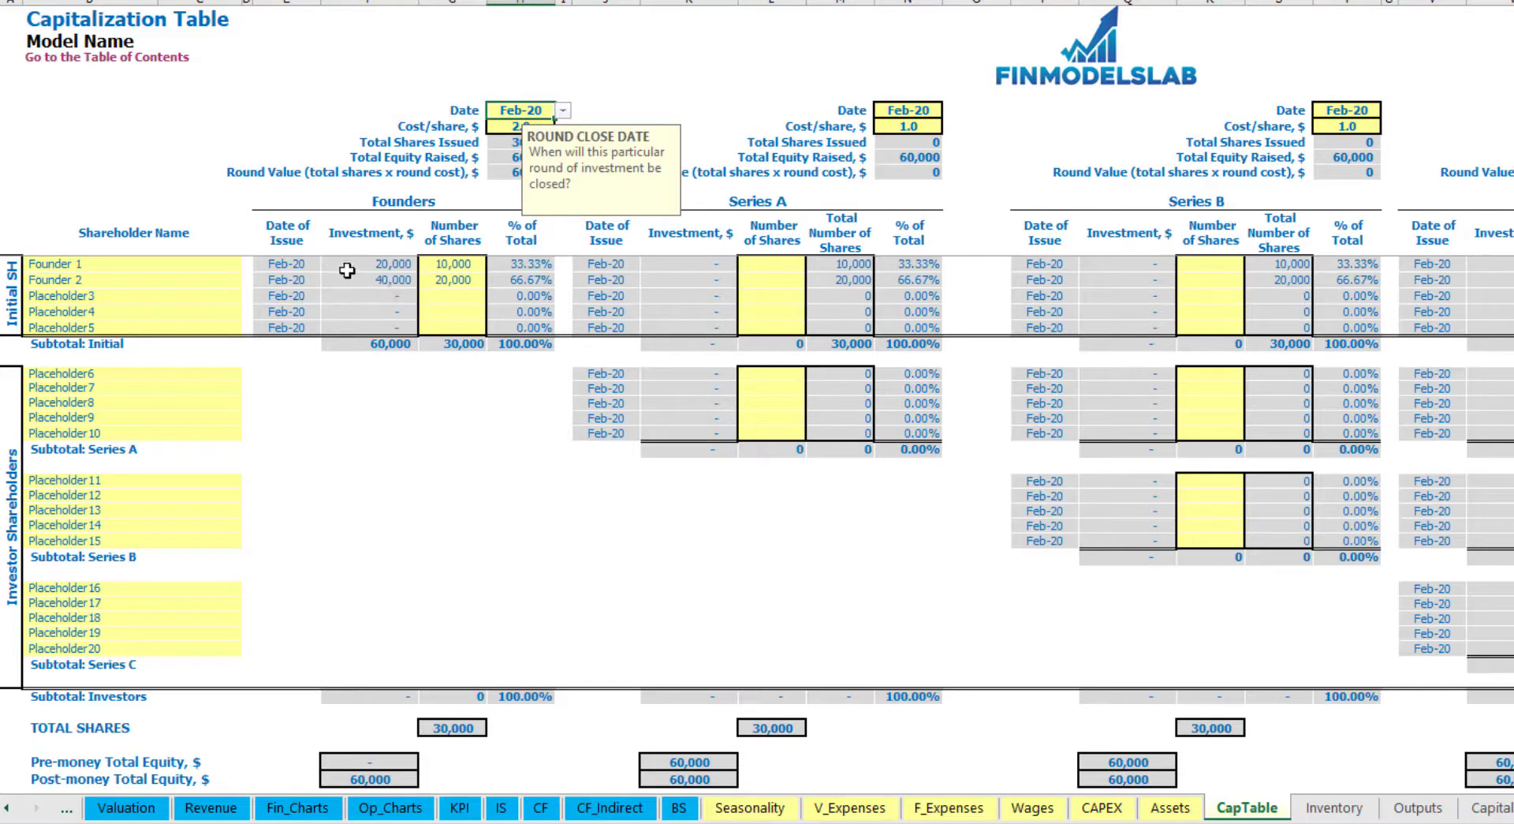
- Review the founders' investments and subtotal, the post-money total equity and Founder 1's ownership percentage
{"action": "left_click", "coordinate": [385, 265]}
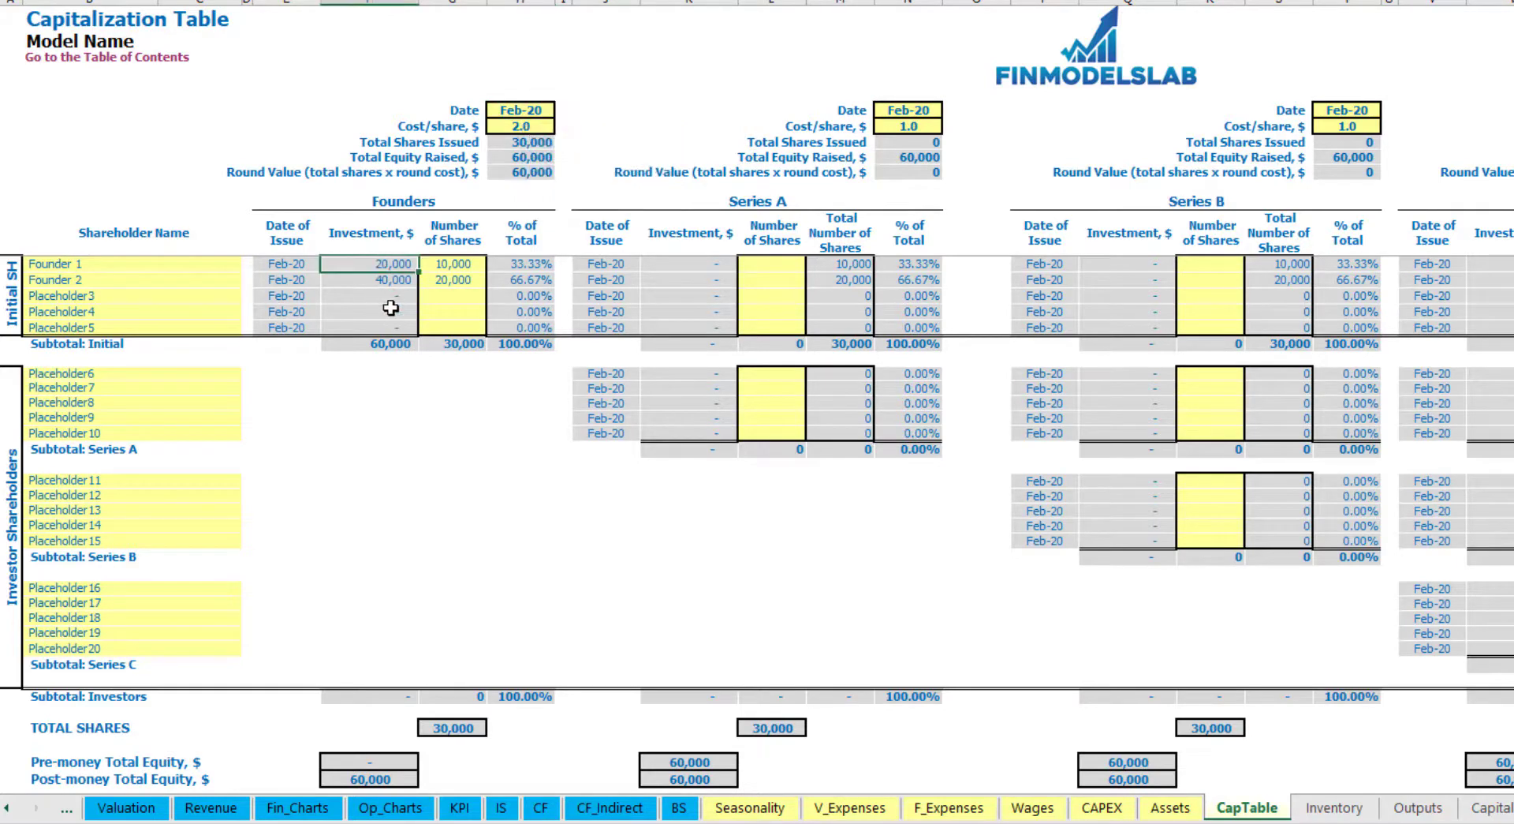
{"action": "left_click", "coordinate": [379, 281]}
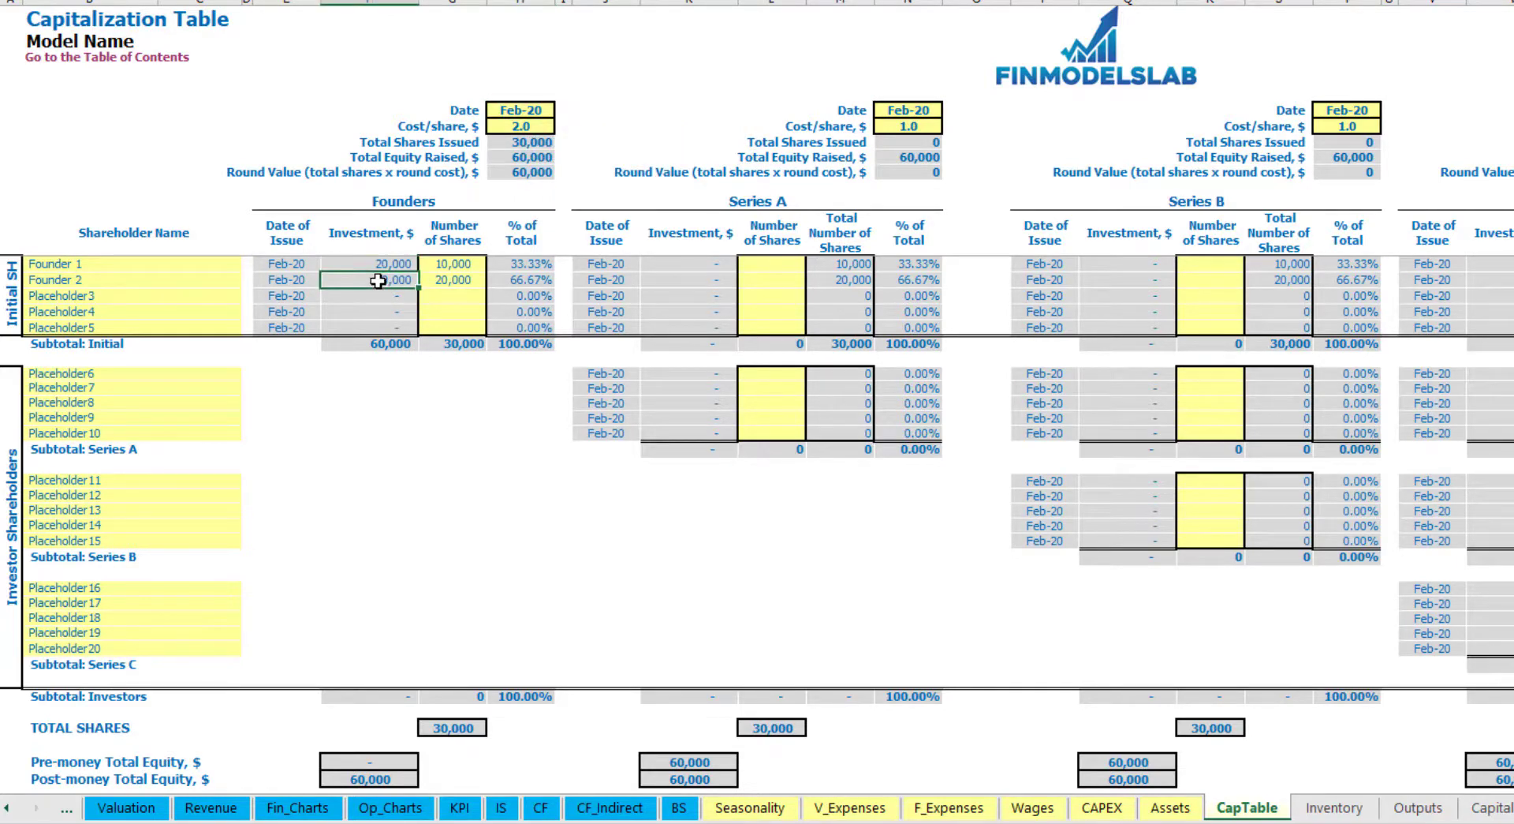
{"action": "left_click", "coordinate": [380, 343]}
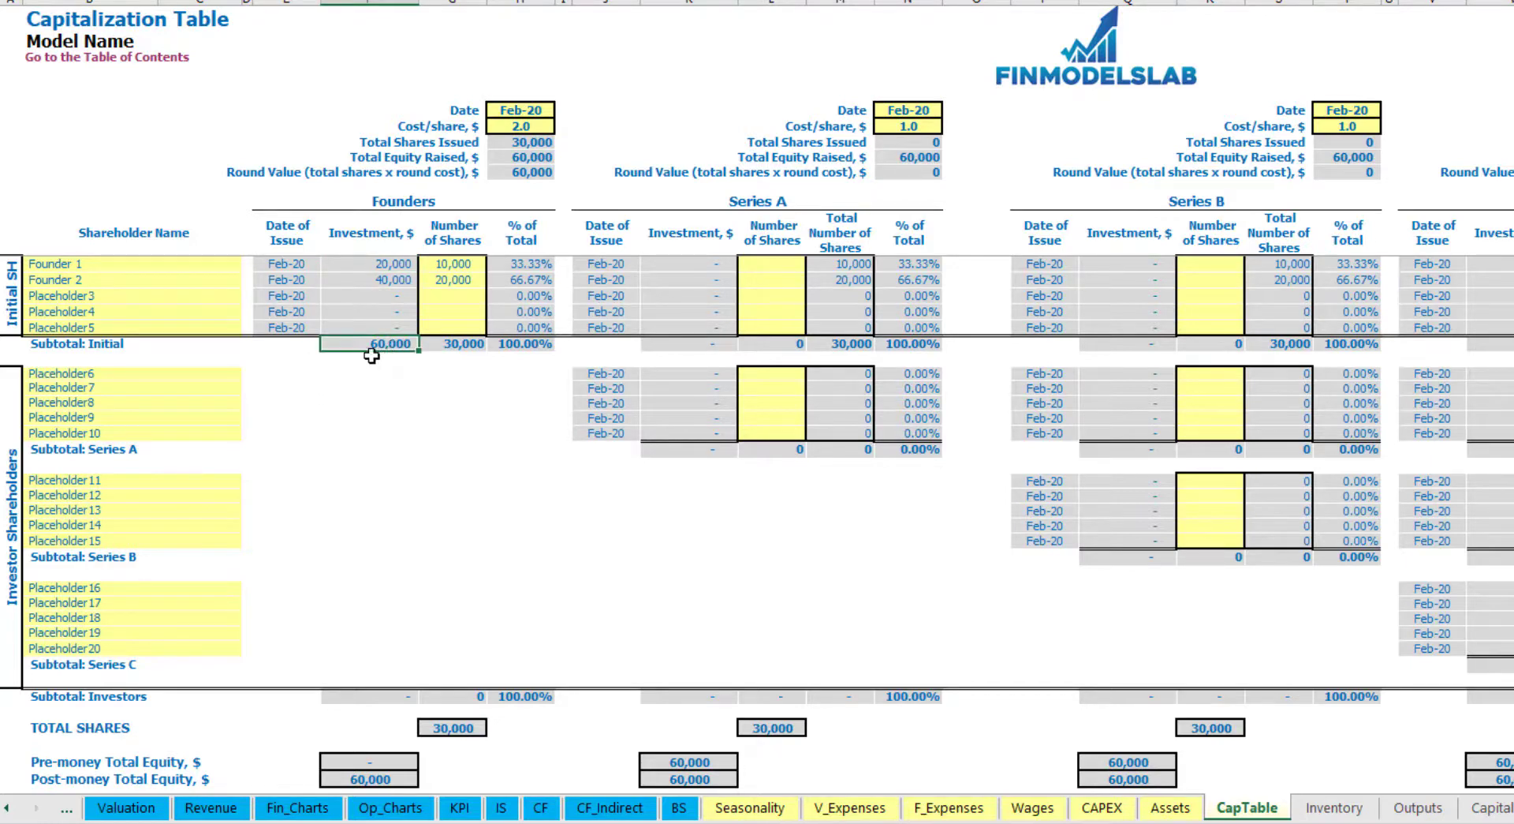
{"action": "left_click", "coordinate": [7, 779]}
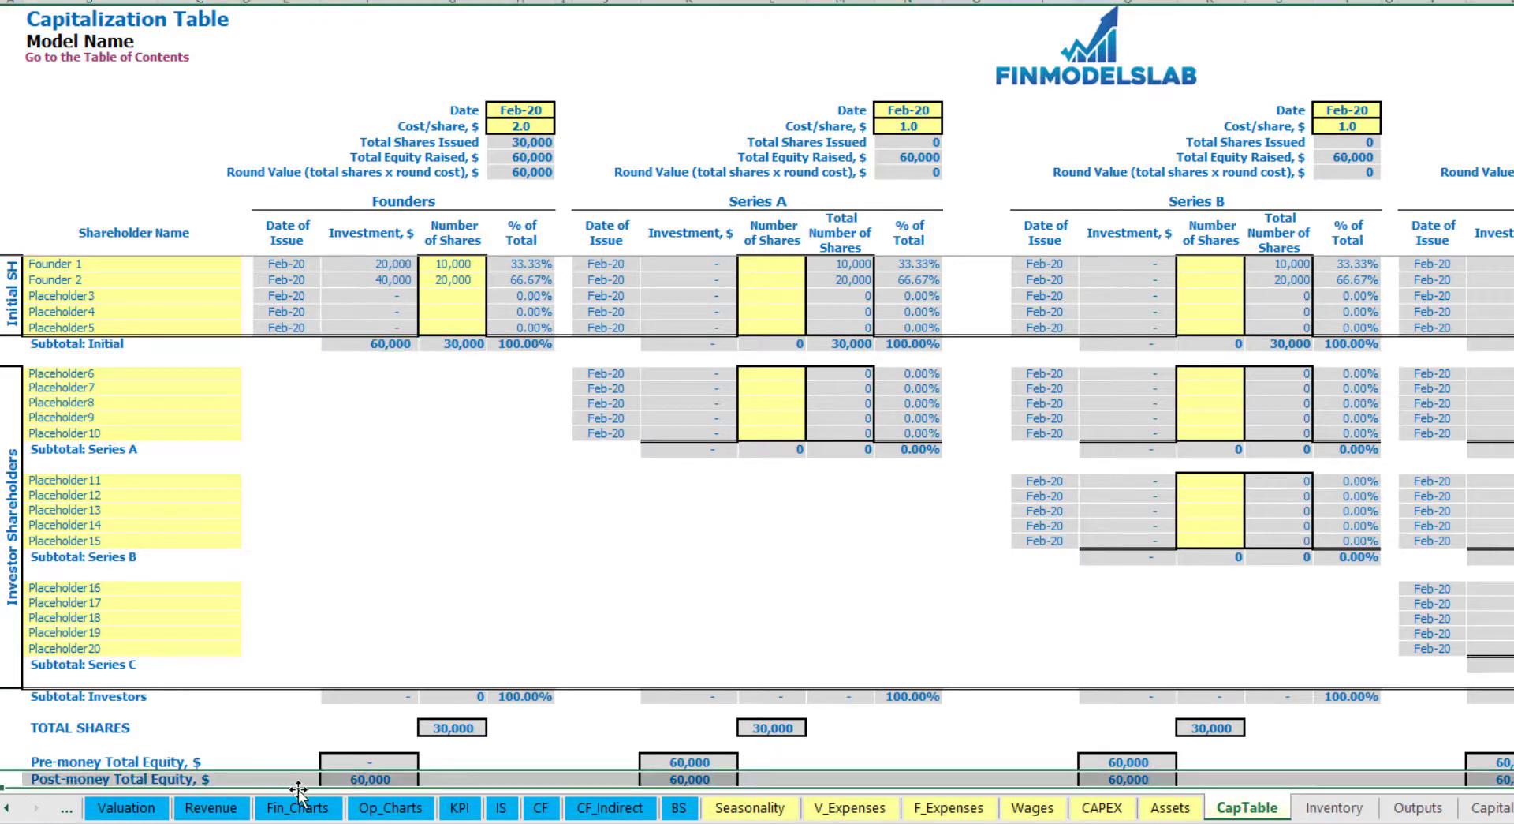
{"action": "left_click", "coordinate": [534, 264]}
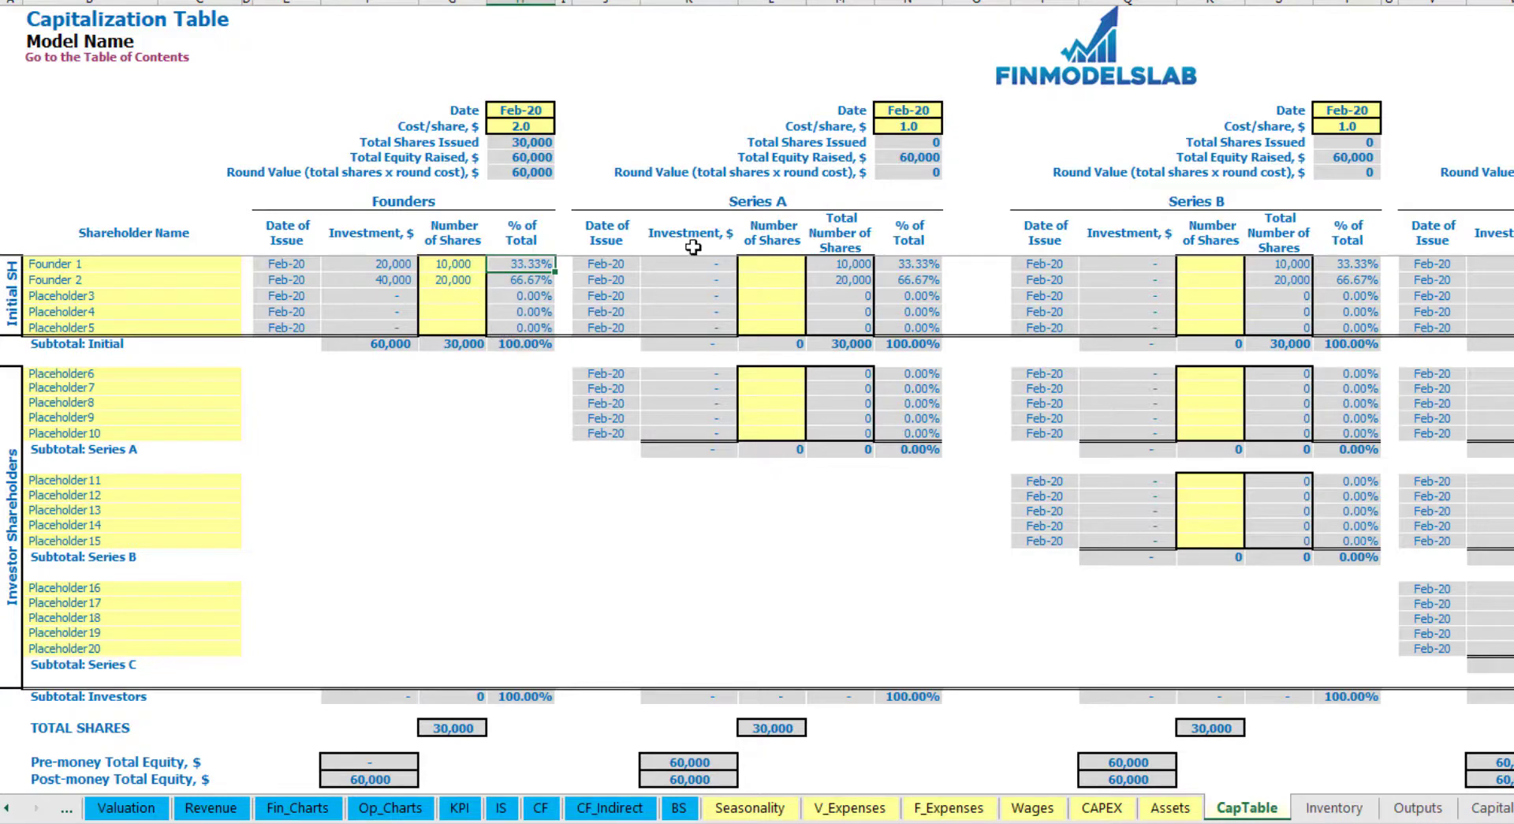
- Rename the first Series A shareholder, Placeholder6, as "Investor 1"
{"action": "left_click", "coordinate": [191, 375]}
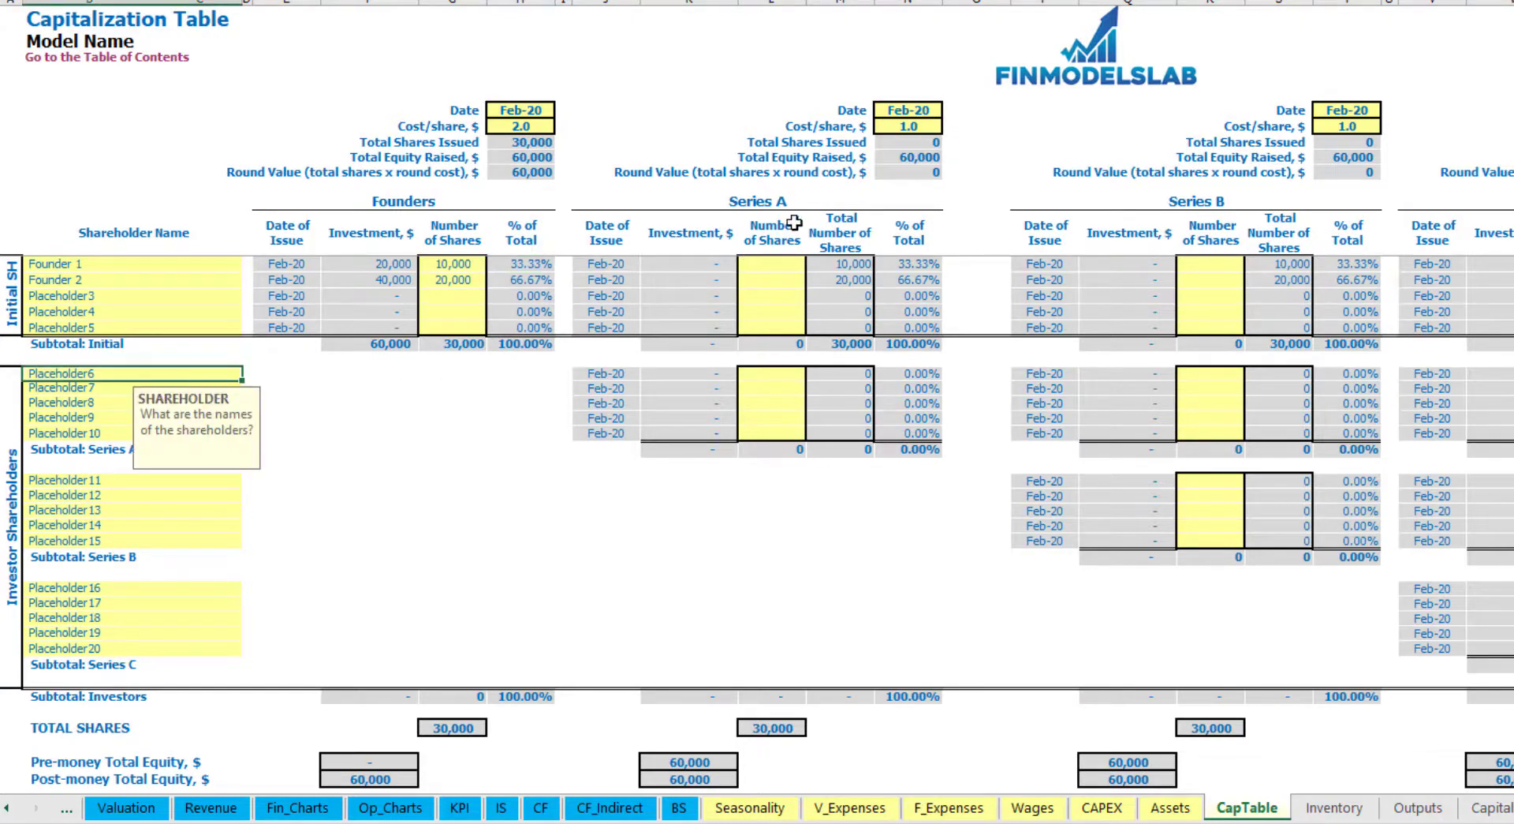
{"action": "left_click", "coordinate": [103, 378]}
{"action": "key", "text": "BackSpace"}
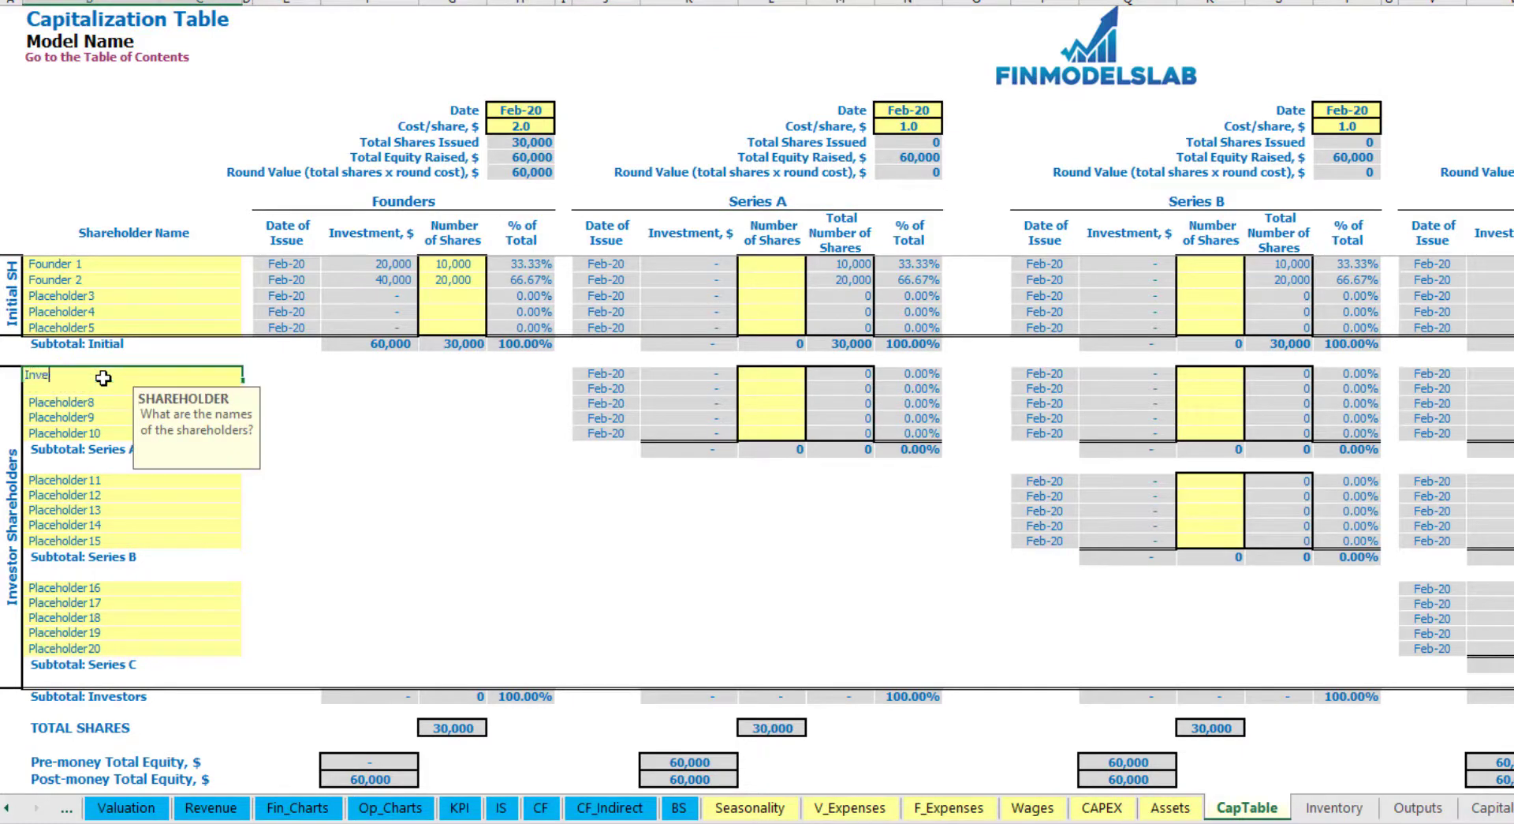
{"action": "key", "text": "Return"}
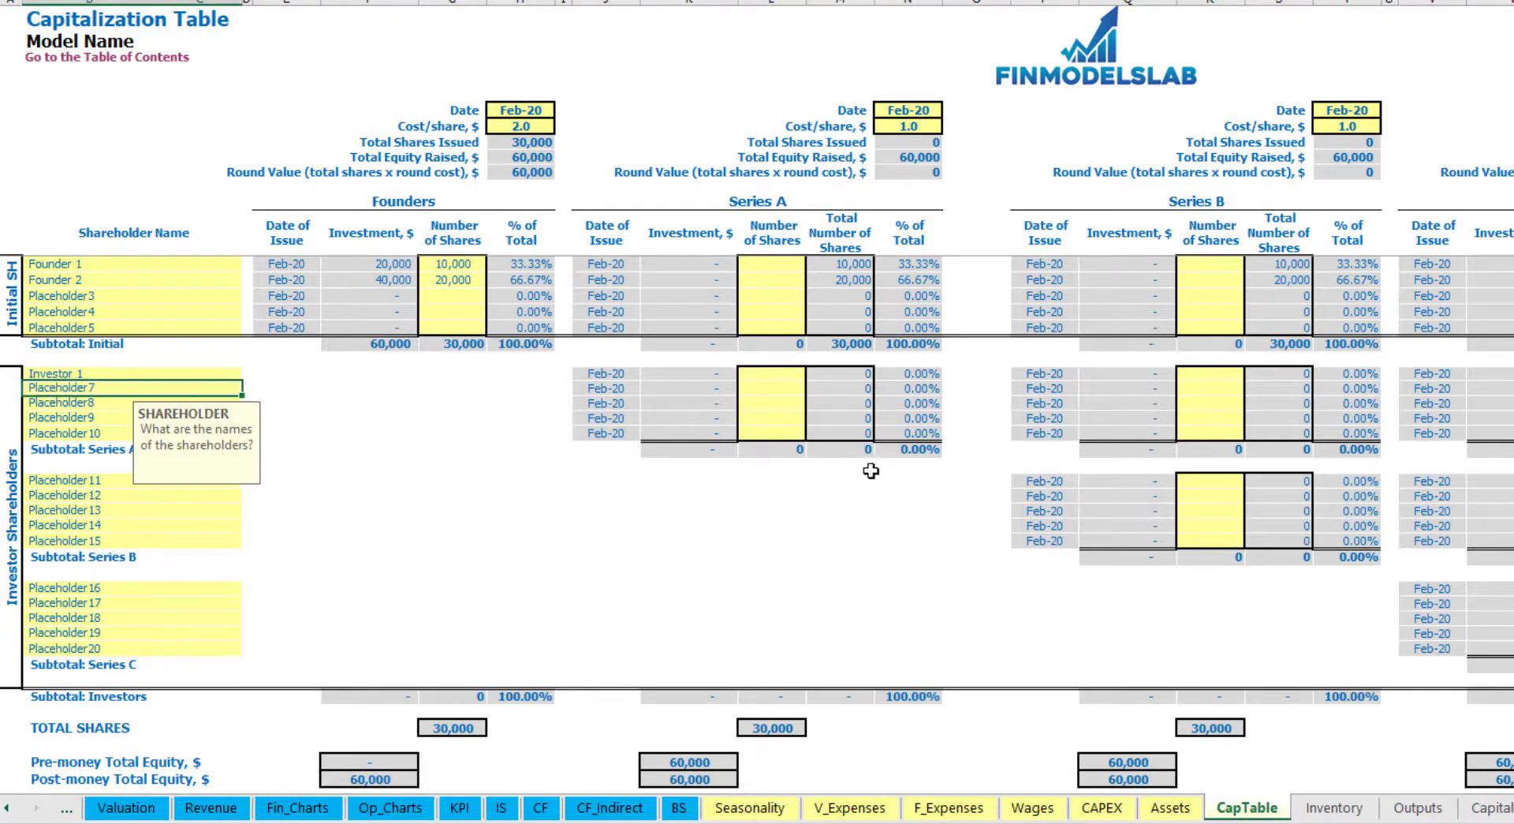
- Set the Series A round's close date to May-20 and its cost per share to 5
{"action": "left_click", "coordinate": [935, 109]}
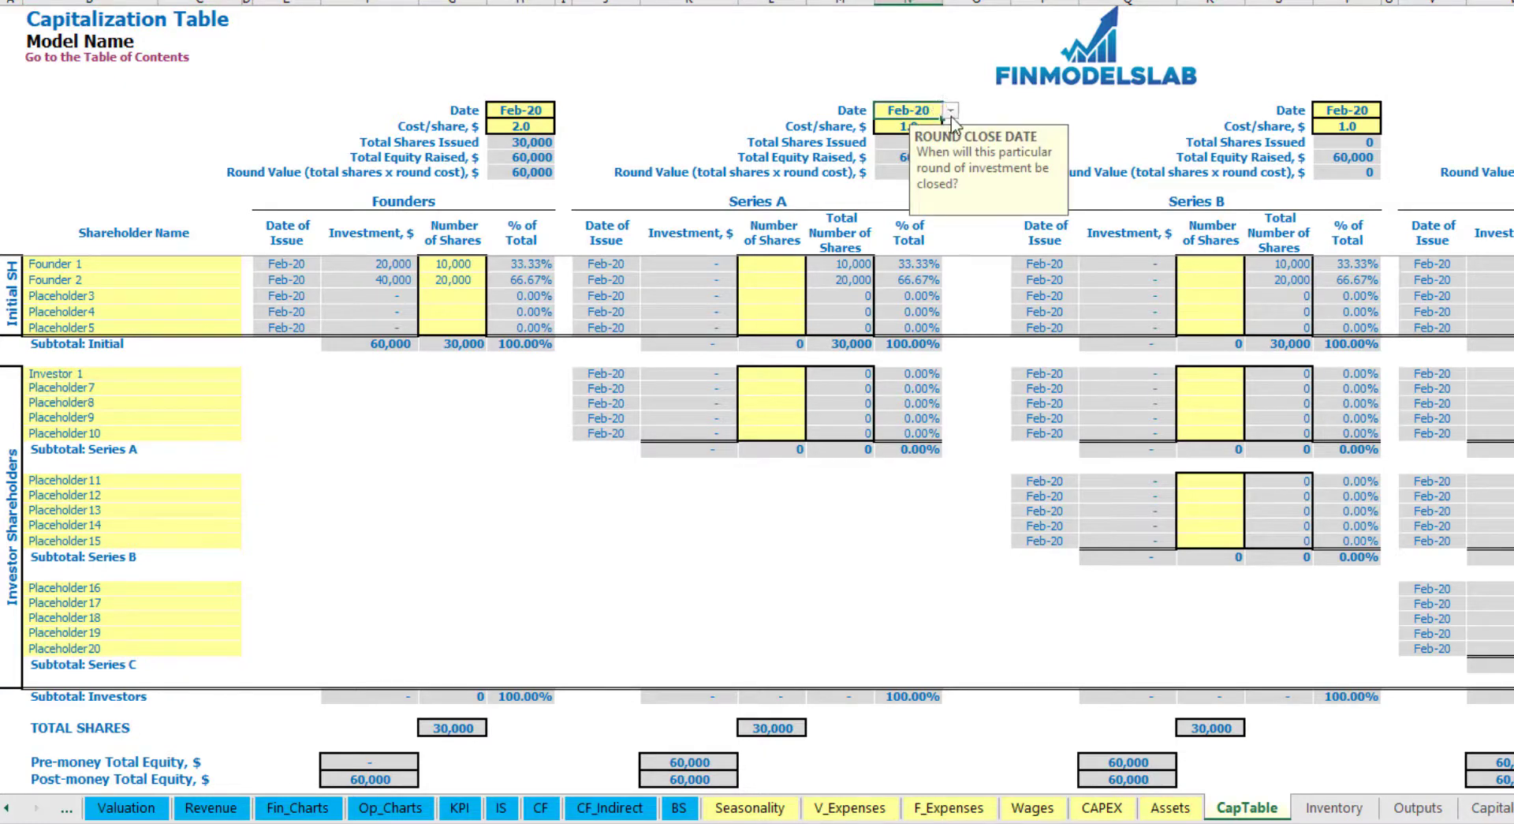
{"action": "left_click", "coordinate": [952, 114]}
{"action": "left_click", "coordinate": [904, 167]}
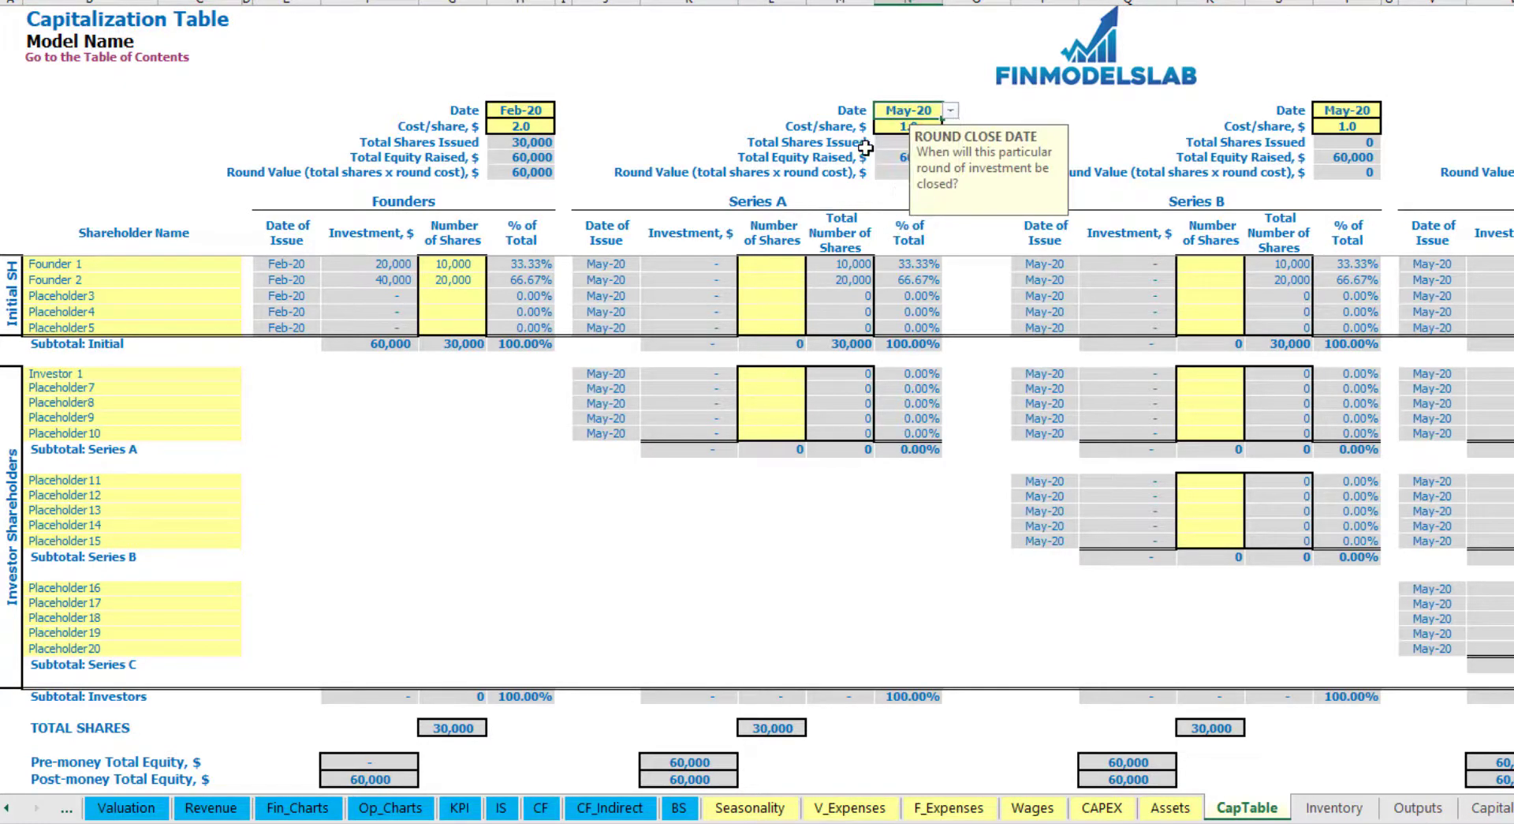
{"action": "left_click", "coordinate": [900, 124]}
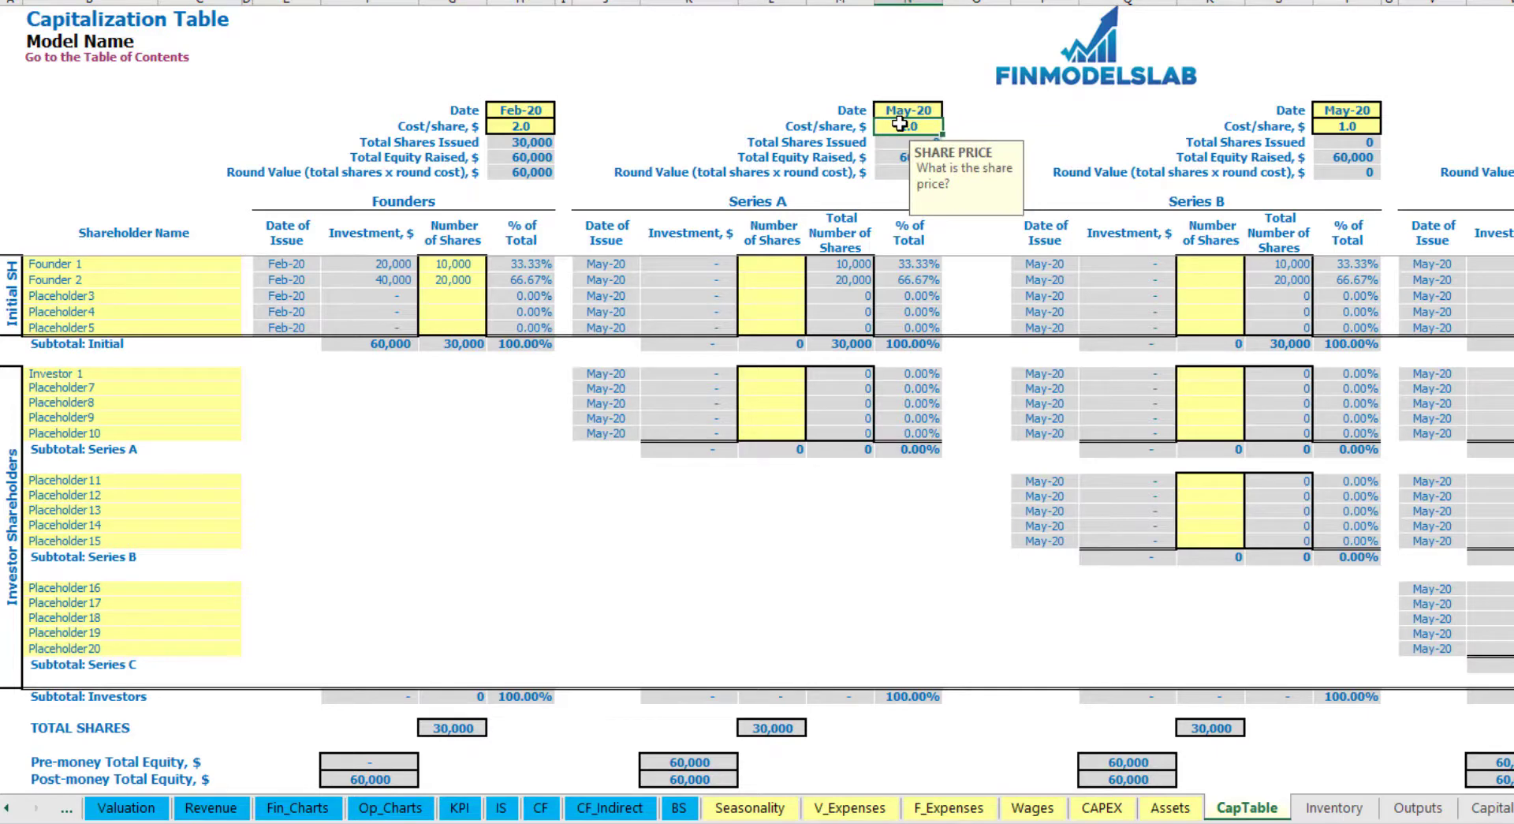
{"action": "type", "text": "5"}
- Enter 1000 Series A shares for Investor 1
{"action": "left_click", "coordinate": [771, 372]}
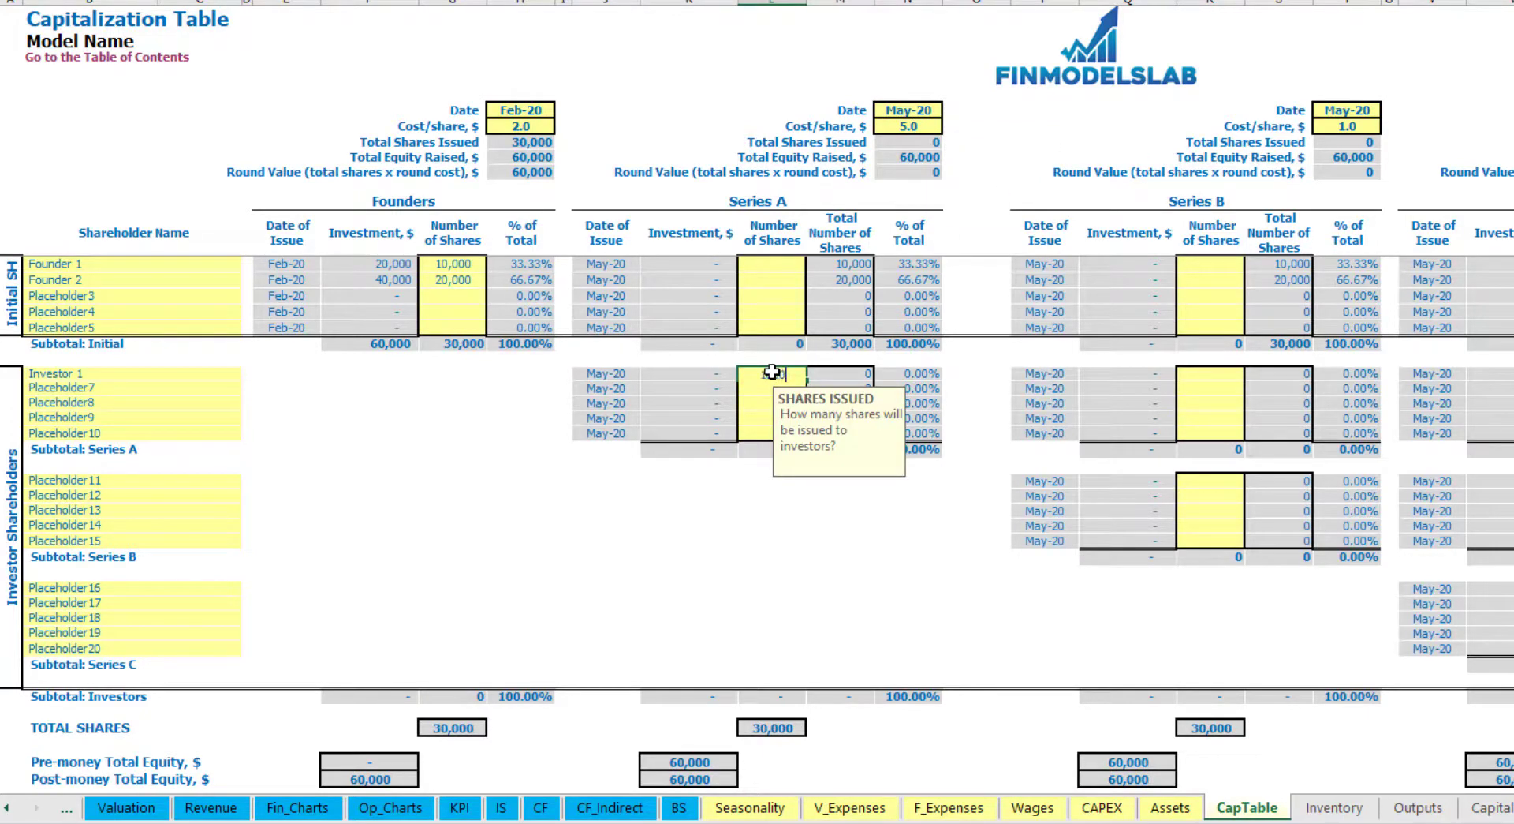
{"action": "type", "text": "1000"}
{"action": "left_click", "coordinate": [692, 522]}
- Check Investor 1's Series A investment and ownership percentage, and the round's pre-money and post-money total equity
{"action": "left_click", "coordinate": [702, 374]}
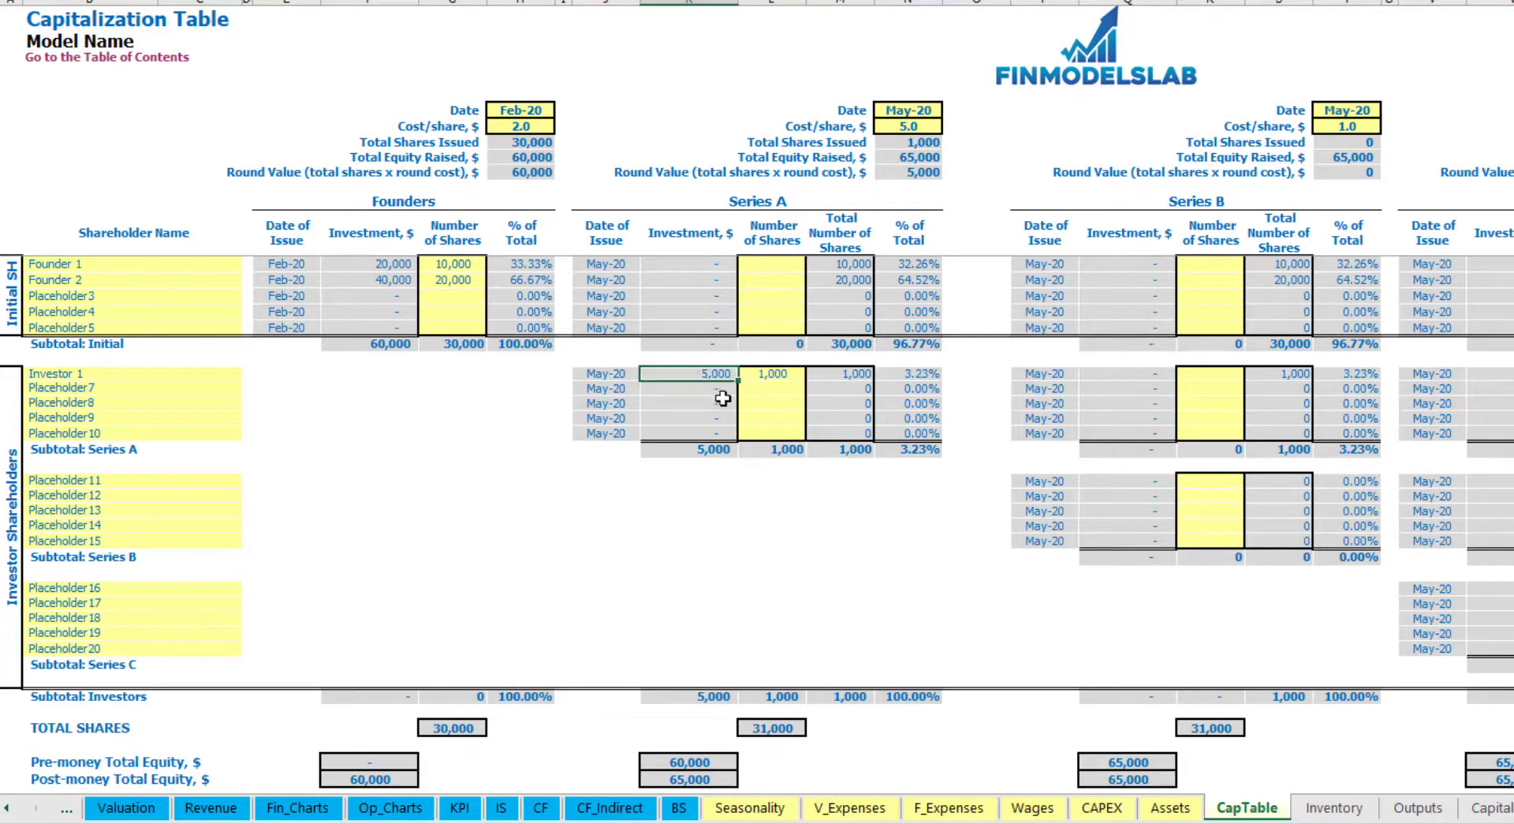
{"action": "left_click", "coordinate": [673, 757]}
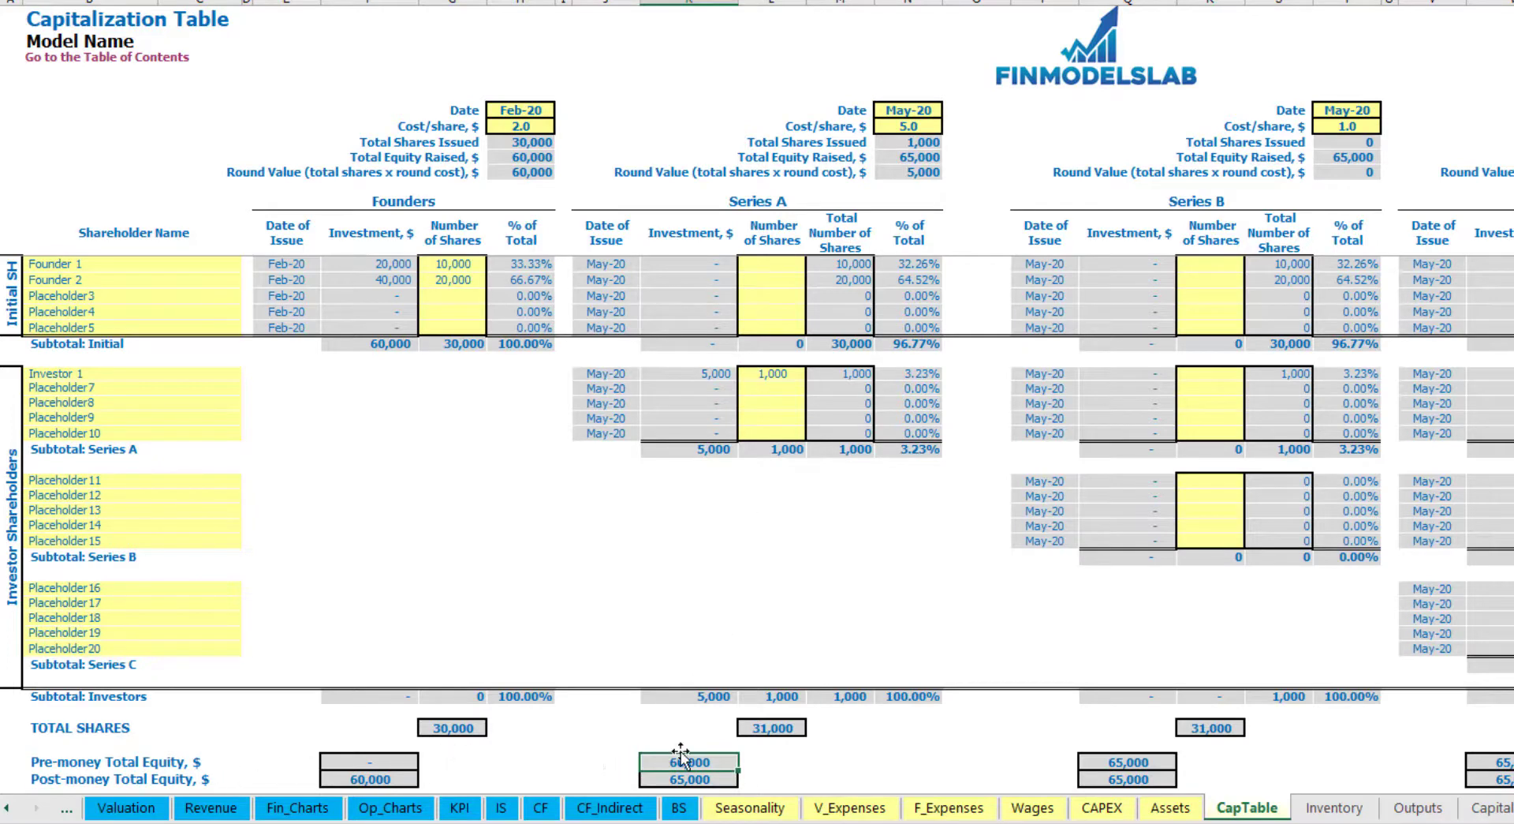
{"action": "key", "text": "Down"}
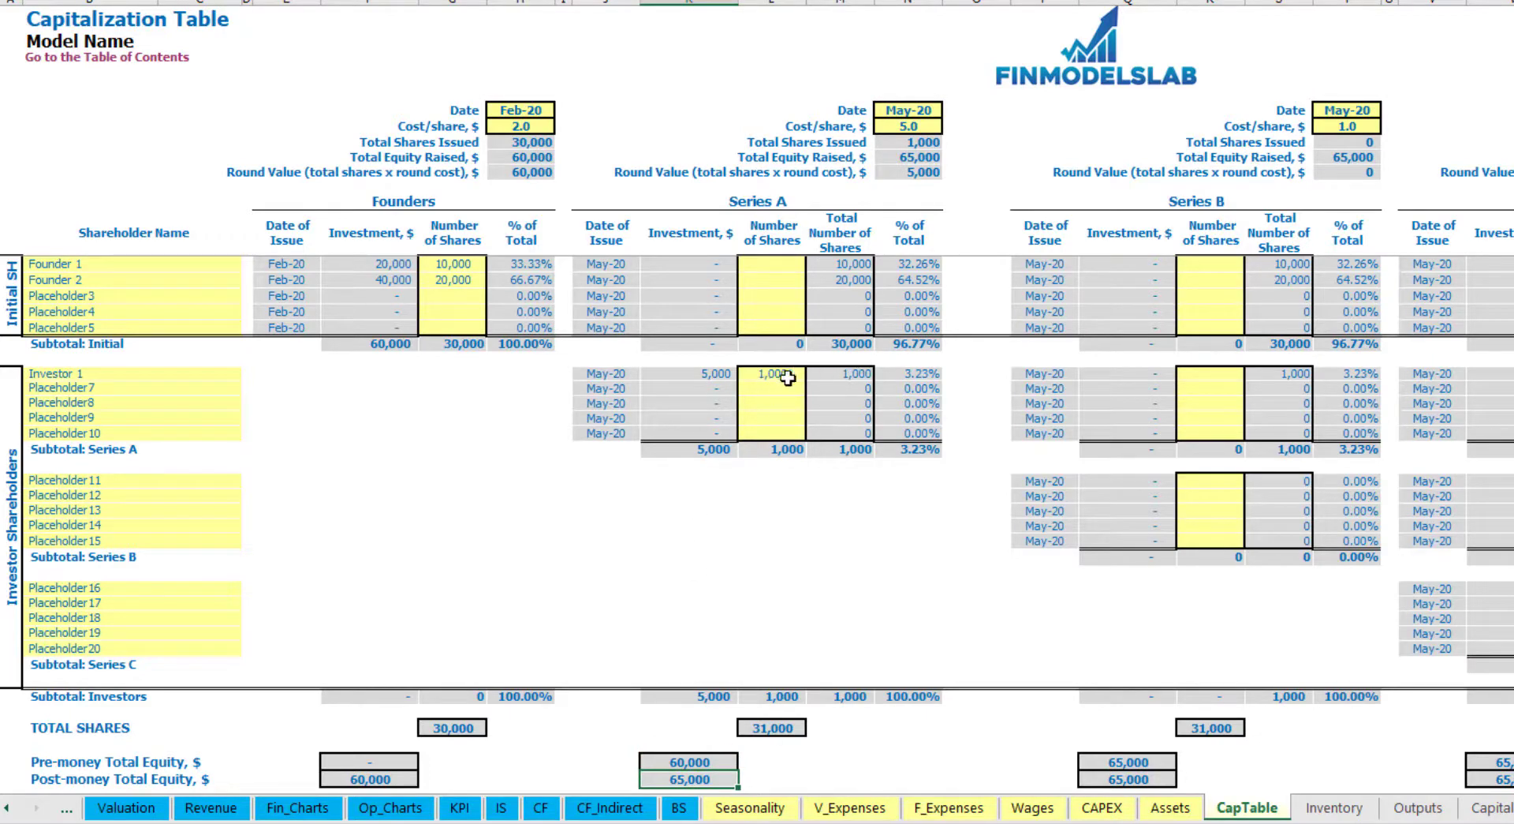
{"action": "left_click", "coordinate": [892, 373]}
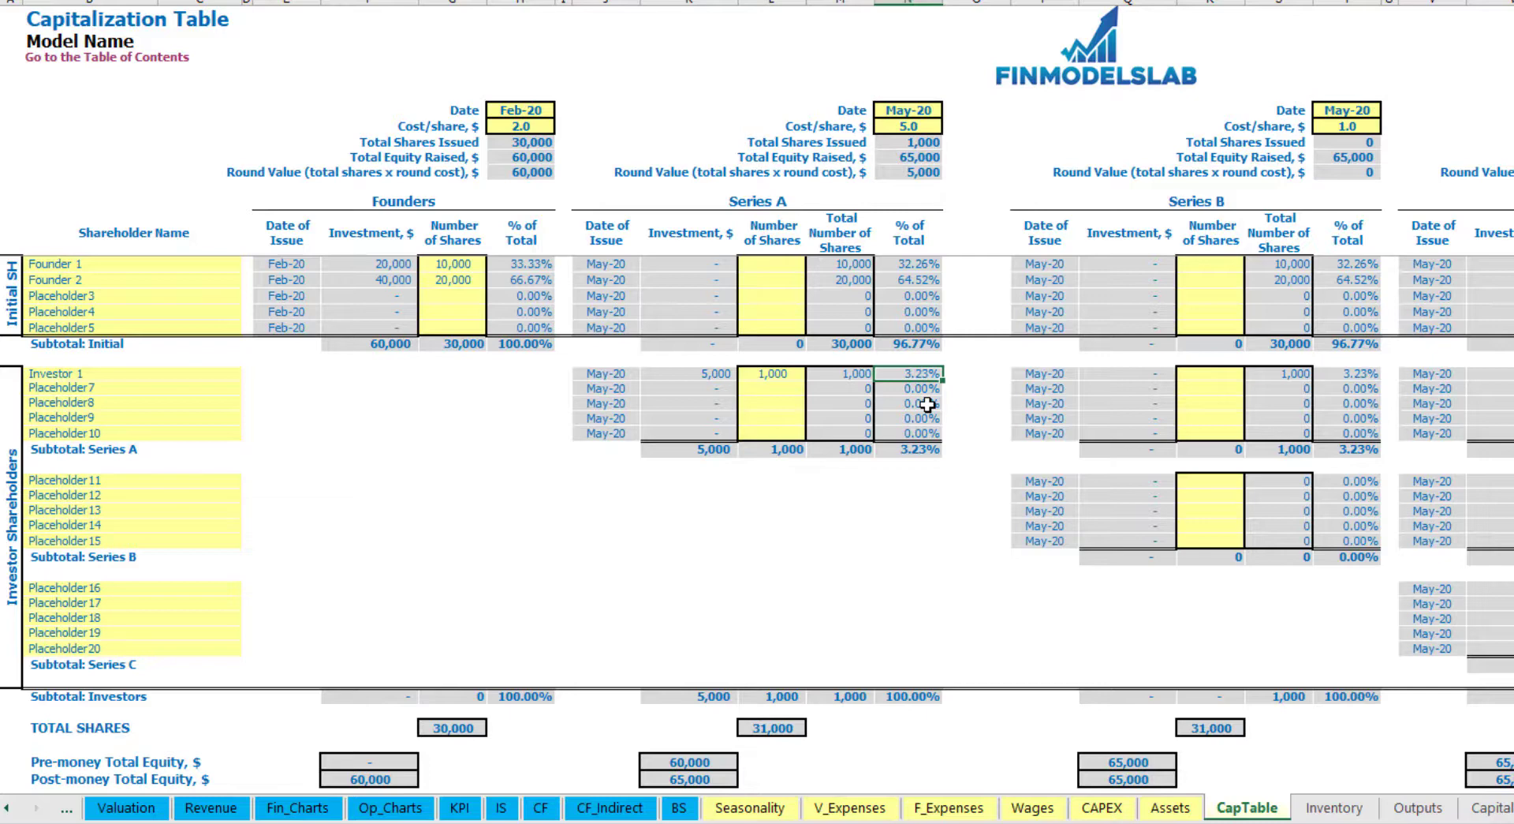
- Examine both founders' ownership percentages after Series A and the Series B shareholder placeholders
{"action": "left_click_drag", "start_coordinate": [175, 263], "coordinate": [188, 282]}
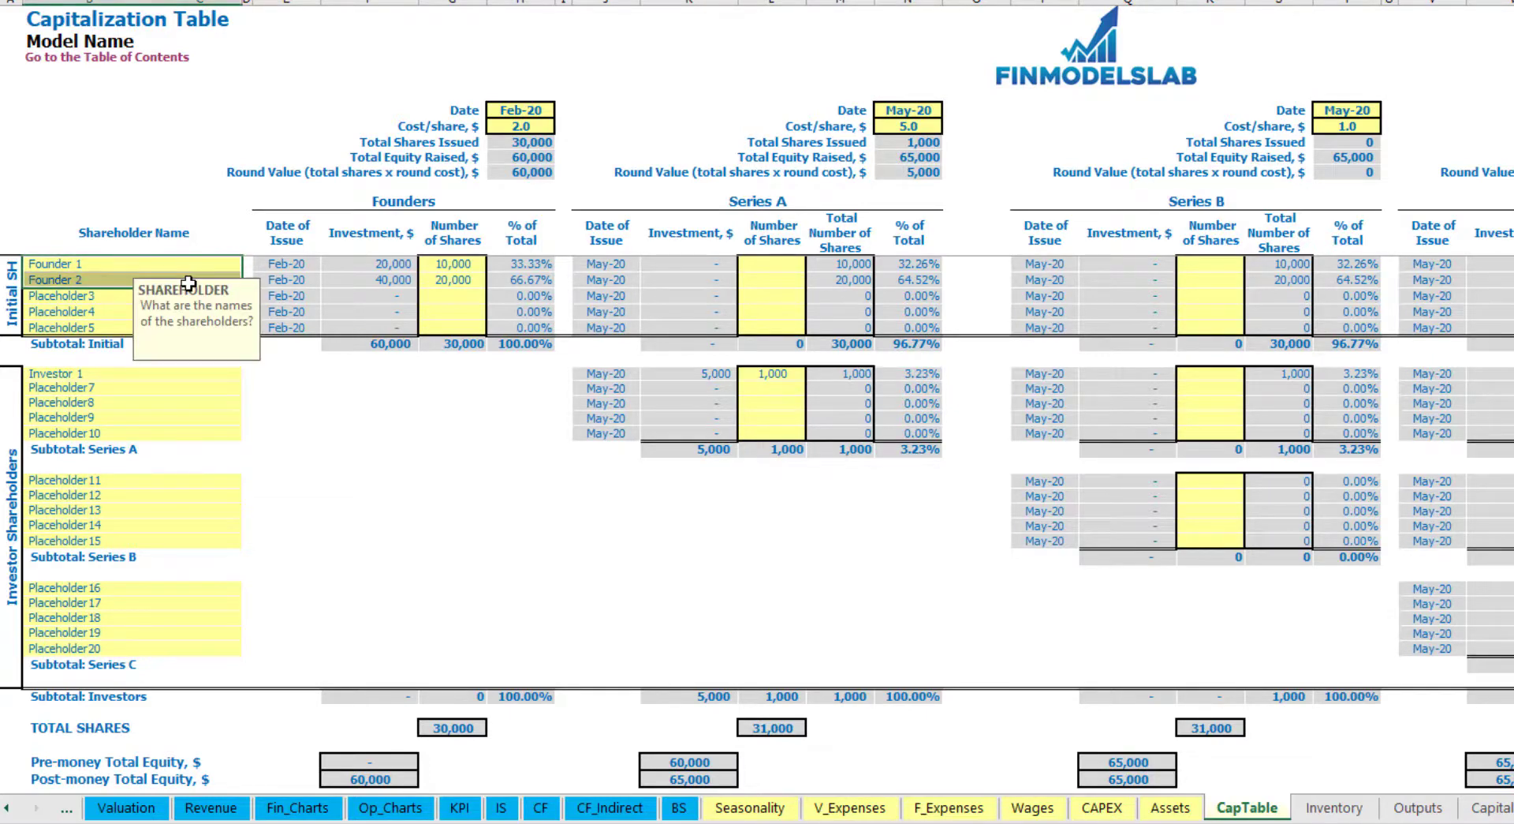
{"action": "left_click_drag", "start_coordinate": [918, 265], "coordinate": [915, 280]}
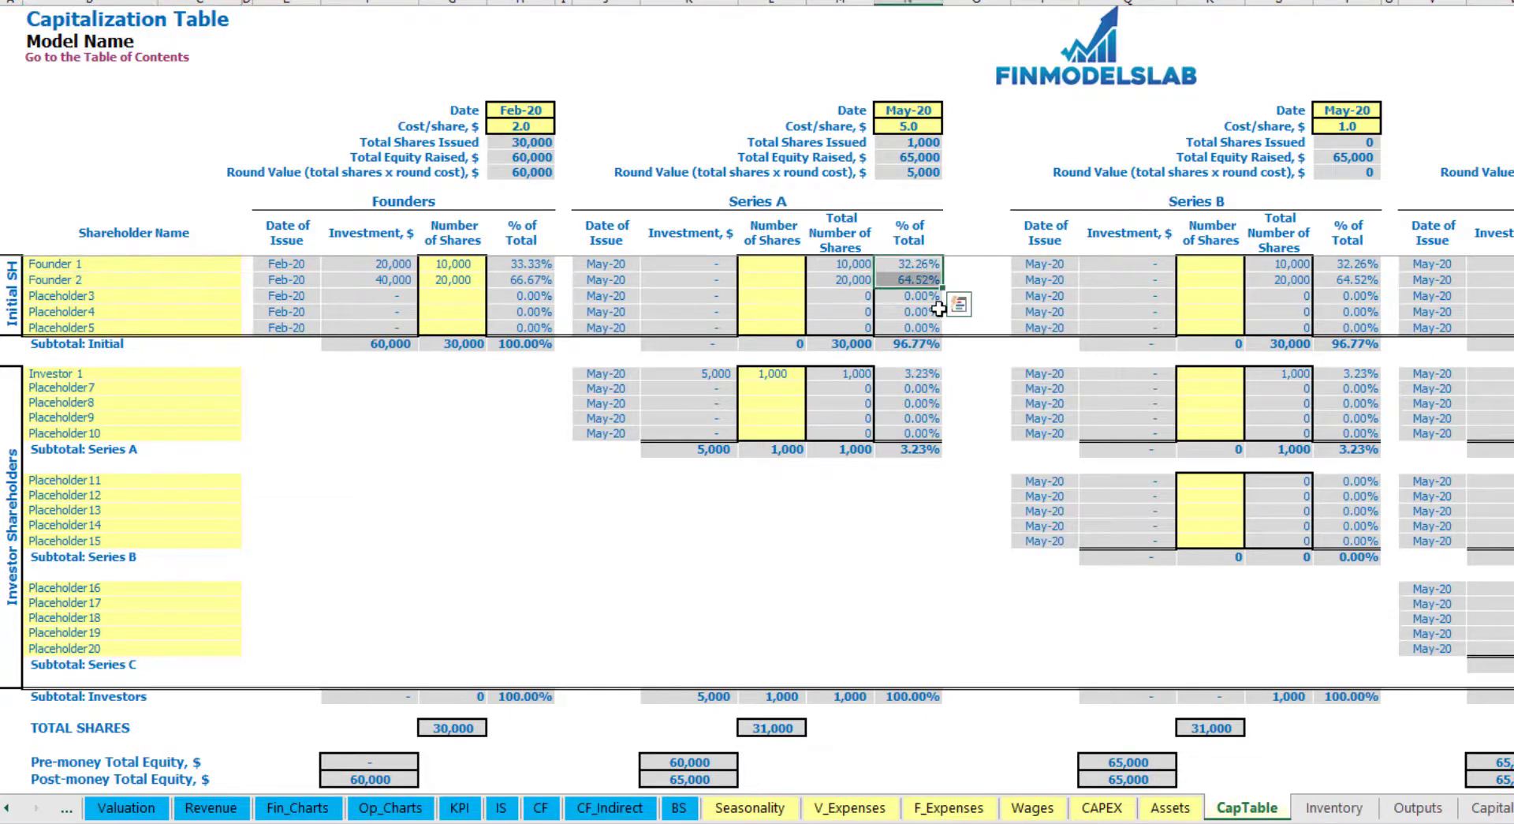
{"action": "key", "text": "shift+Up"}
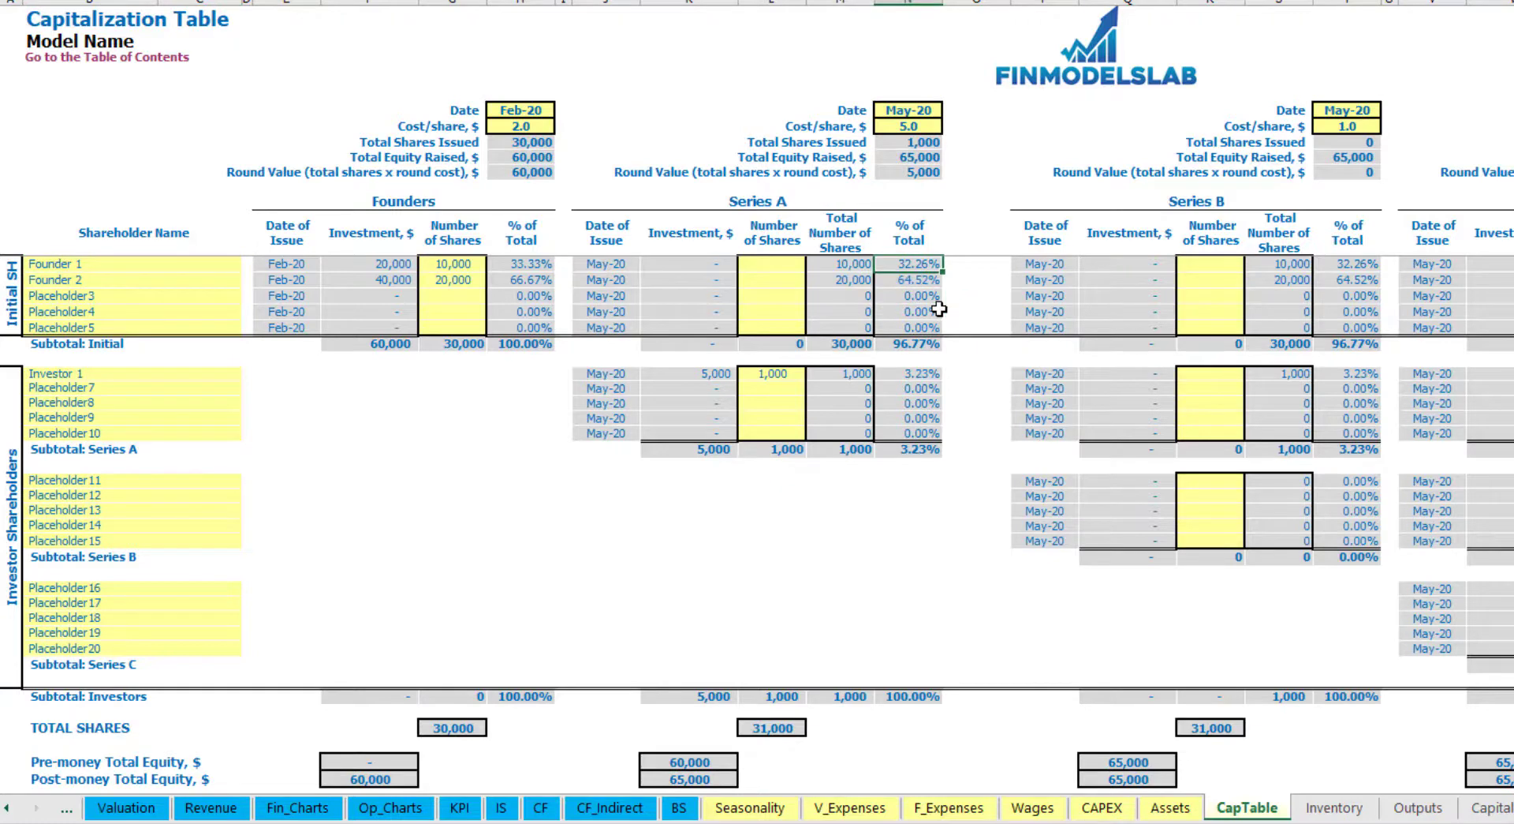
{"action": "key", "text": "Down"}
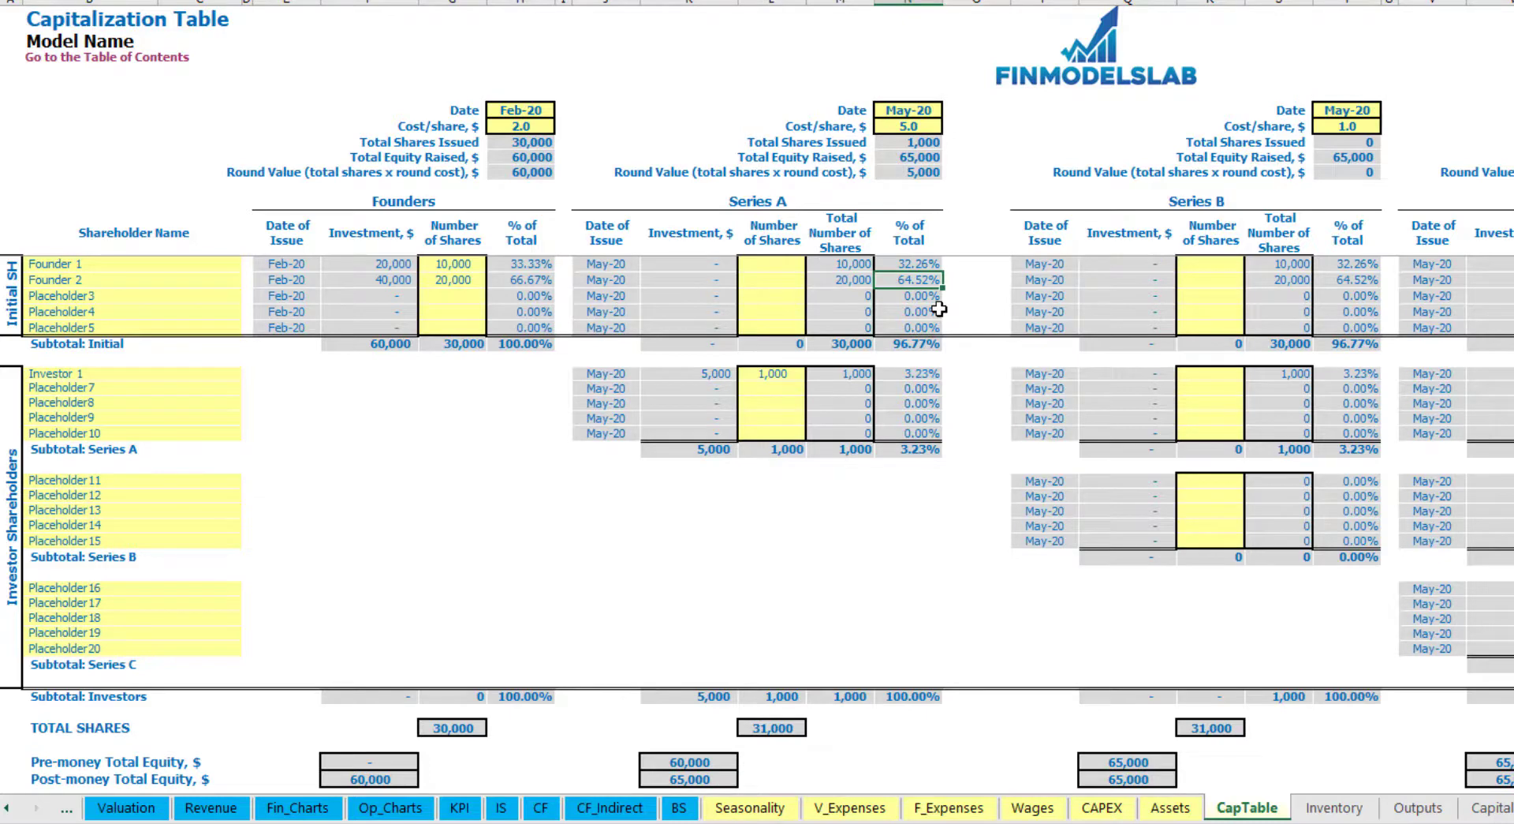
{"action": "left_click", "coordinate": [150, 494]}
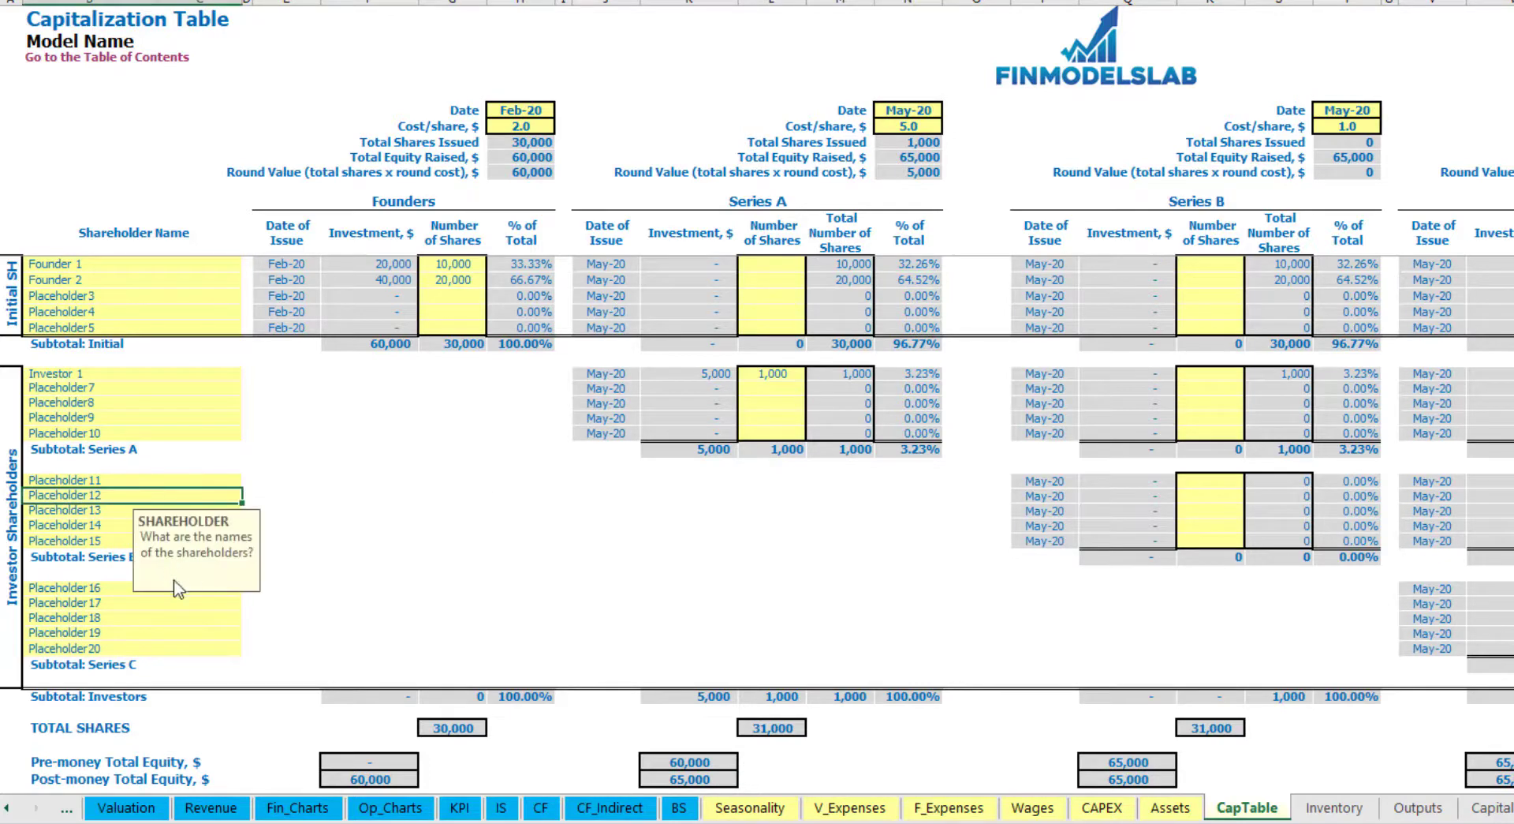
- Examine the Series C shareholder placeholders and the share inputs of the Series A investors
{"action": "left_click", "coordinate": [125, 596]}
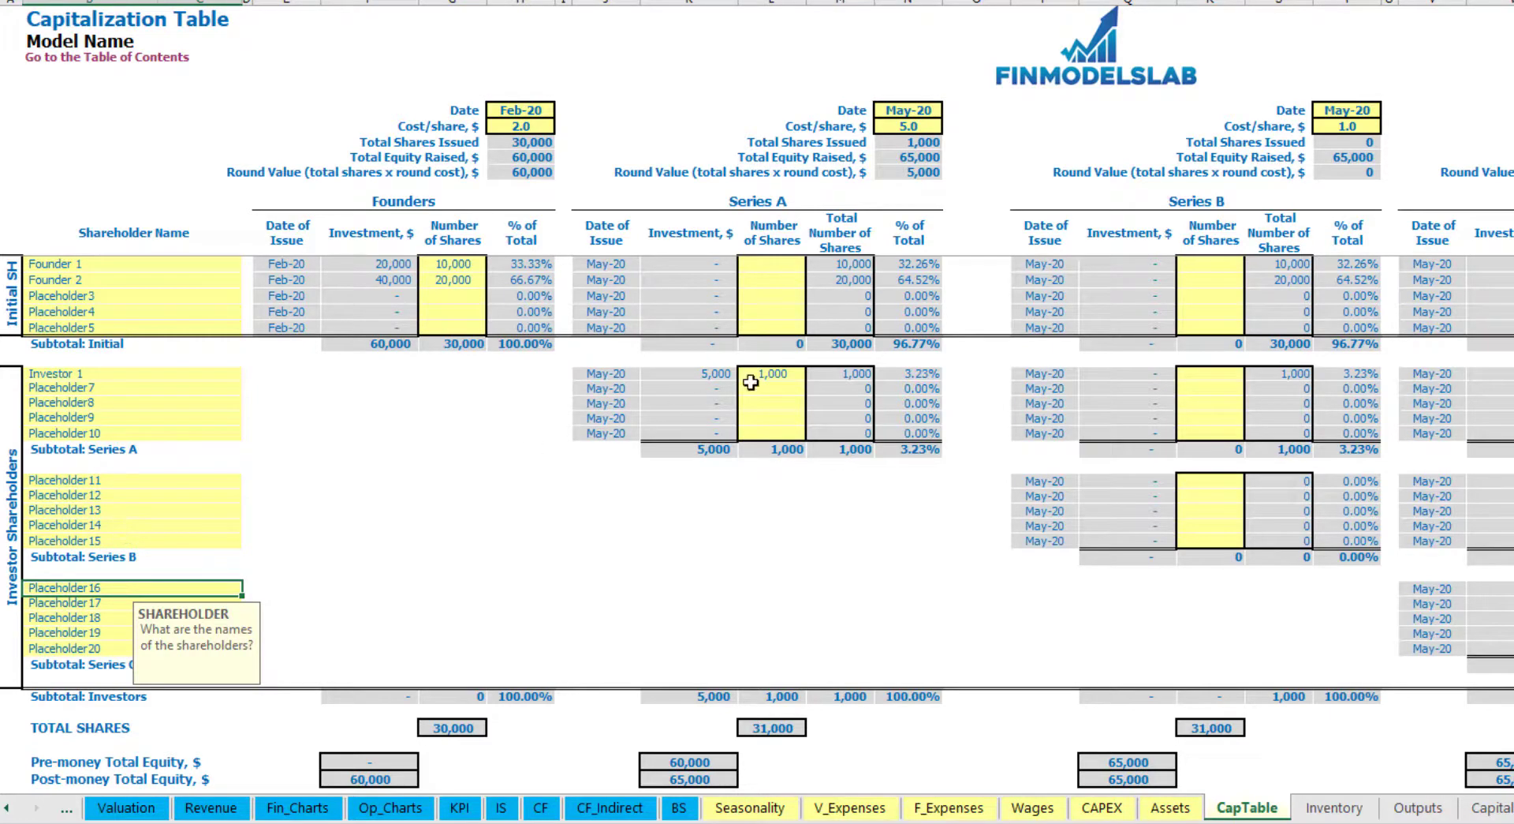
{"action": "left_click_drag", "start_coordinate": [780, 374], "coordinate": [754, 432]}
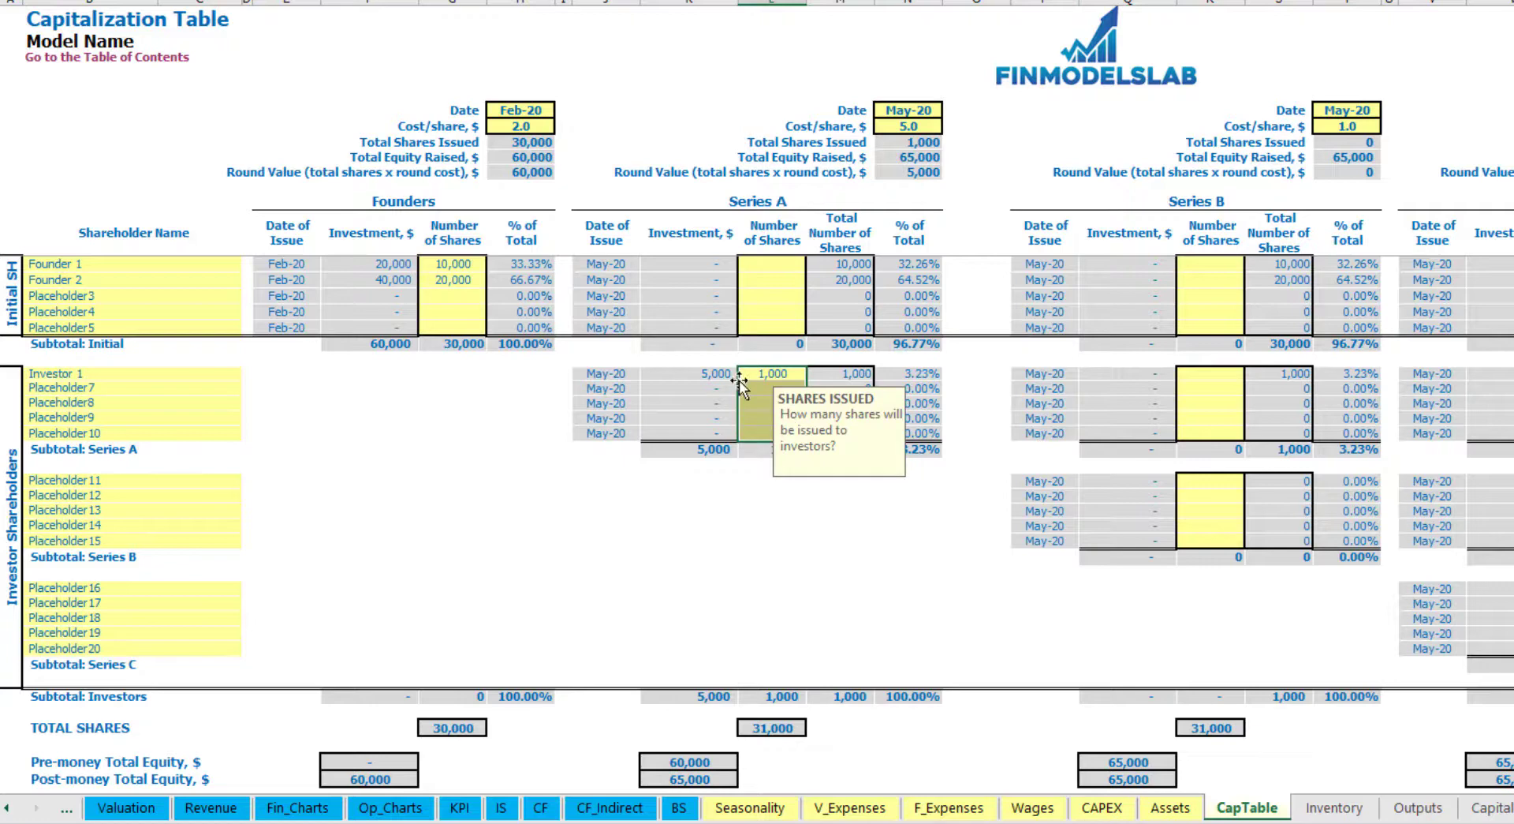
{"action": "left_click", "coordinate": [797, 512]}
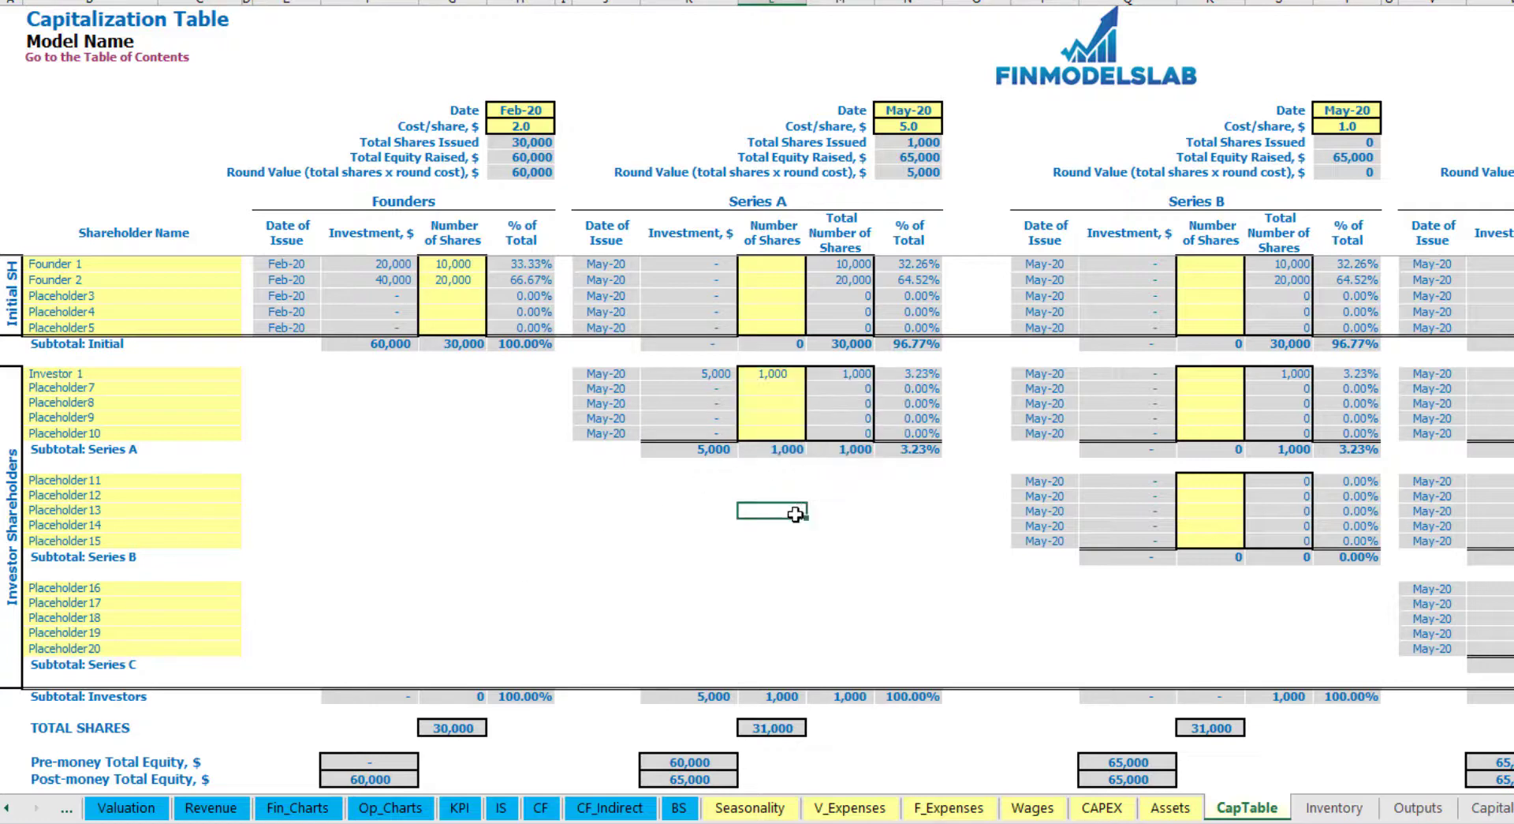
- Check the Feb-20 and May-20 Ordinary Equity Raisings on the cash flow statement and the Ordinary Equity row on the balance sheet
{"action": "left_click", "coordinate": [541, 807]}
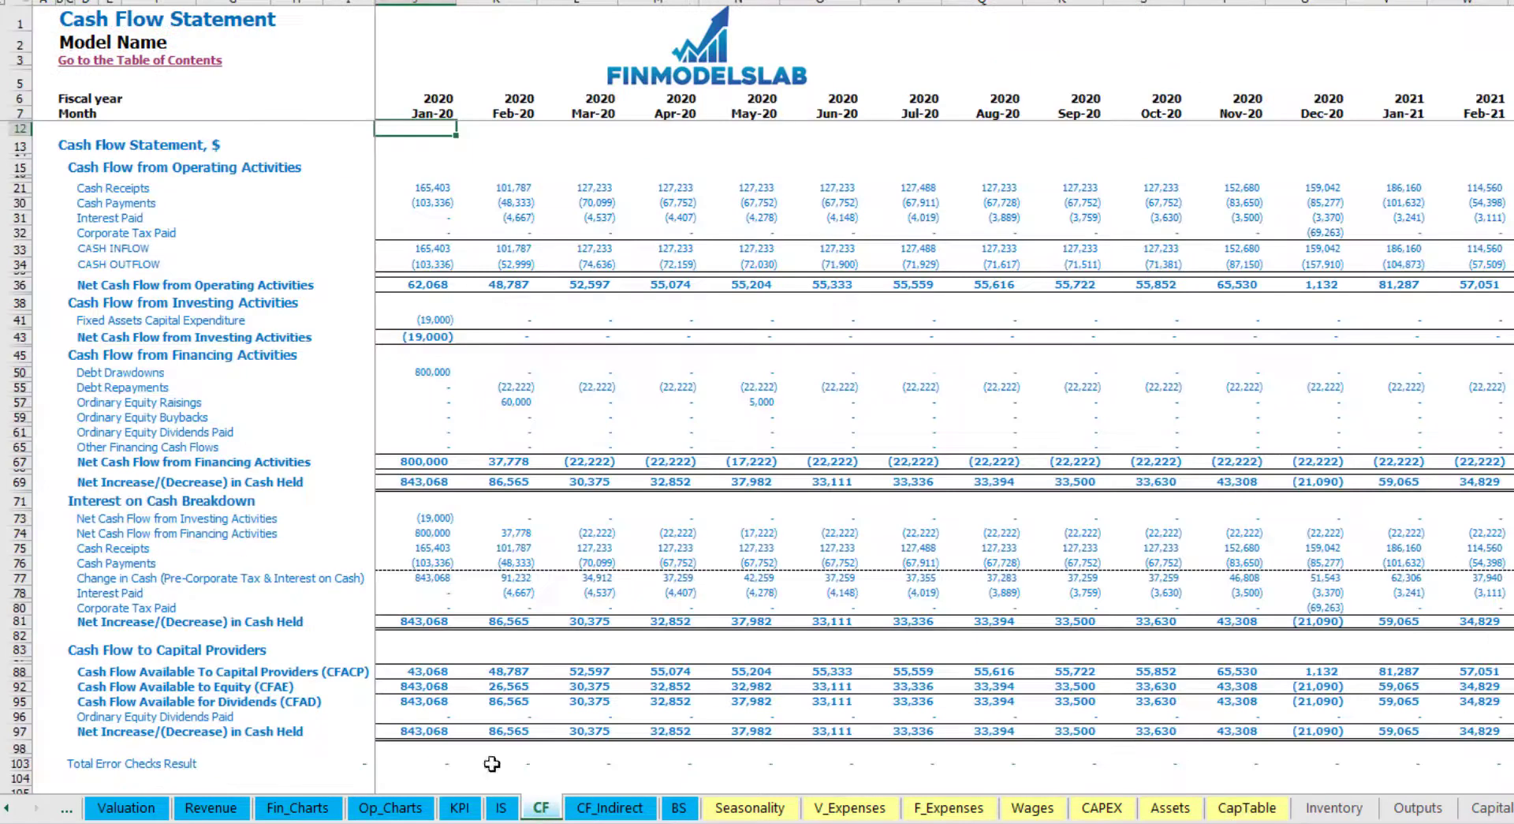
{"action": "left_click", "coordinate": [18, 402]}
{"action": "left_click", "coordinate": [515, 402]}
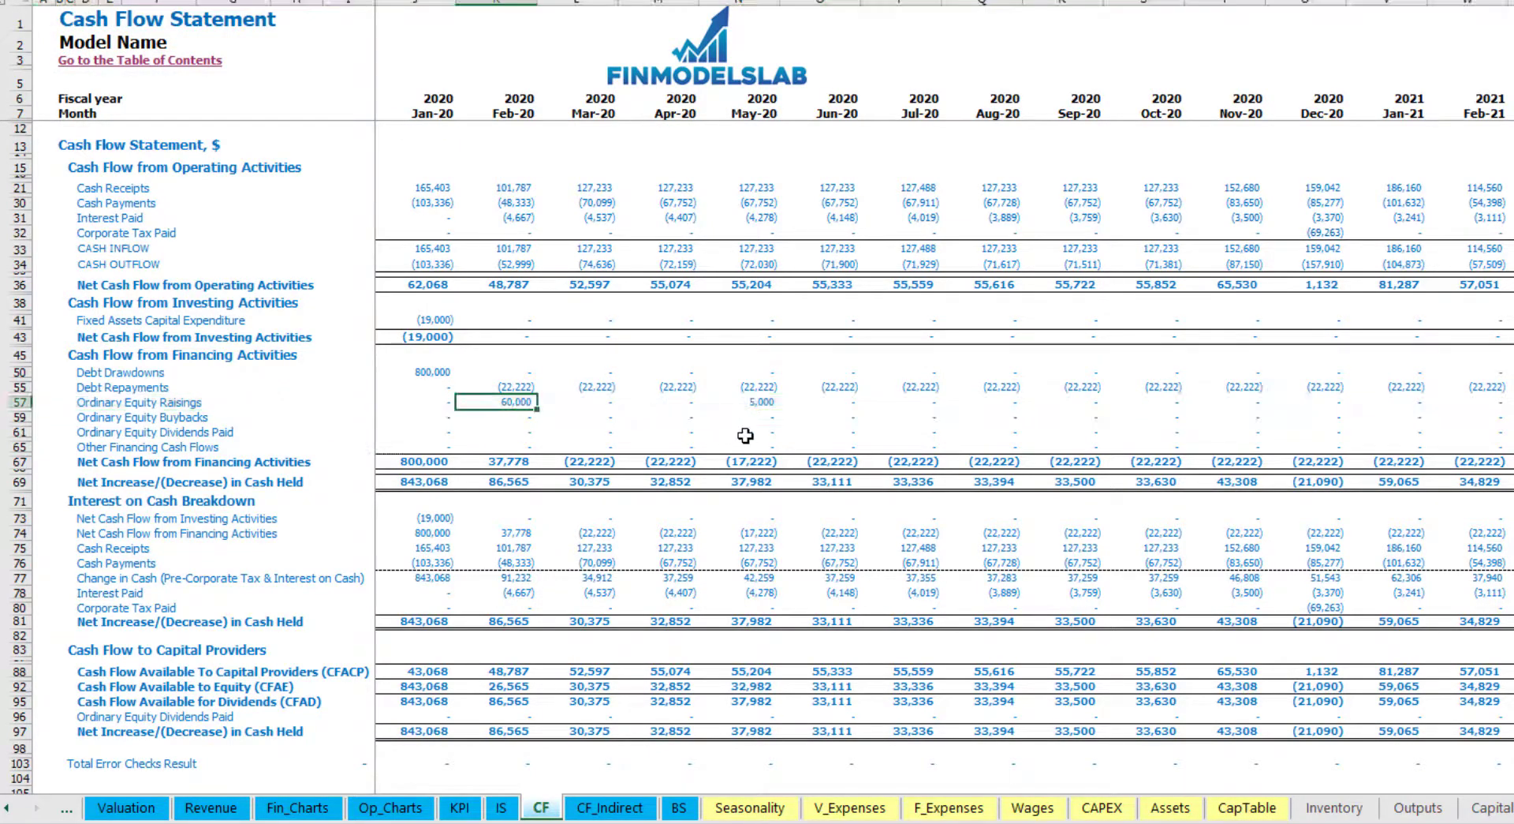
{"action": "left_click", "coordinate": [761, 402]}
{"action": "left_click", "coordinate": [678, 807]}
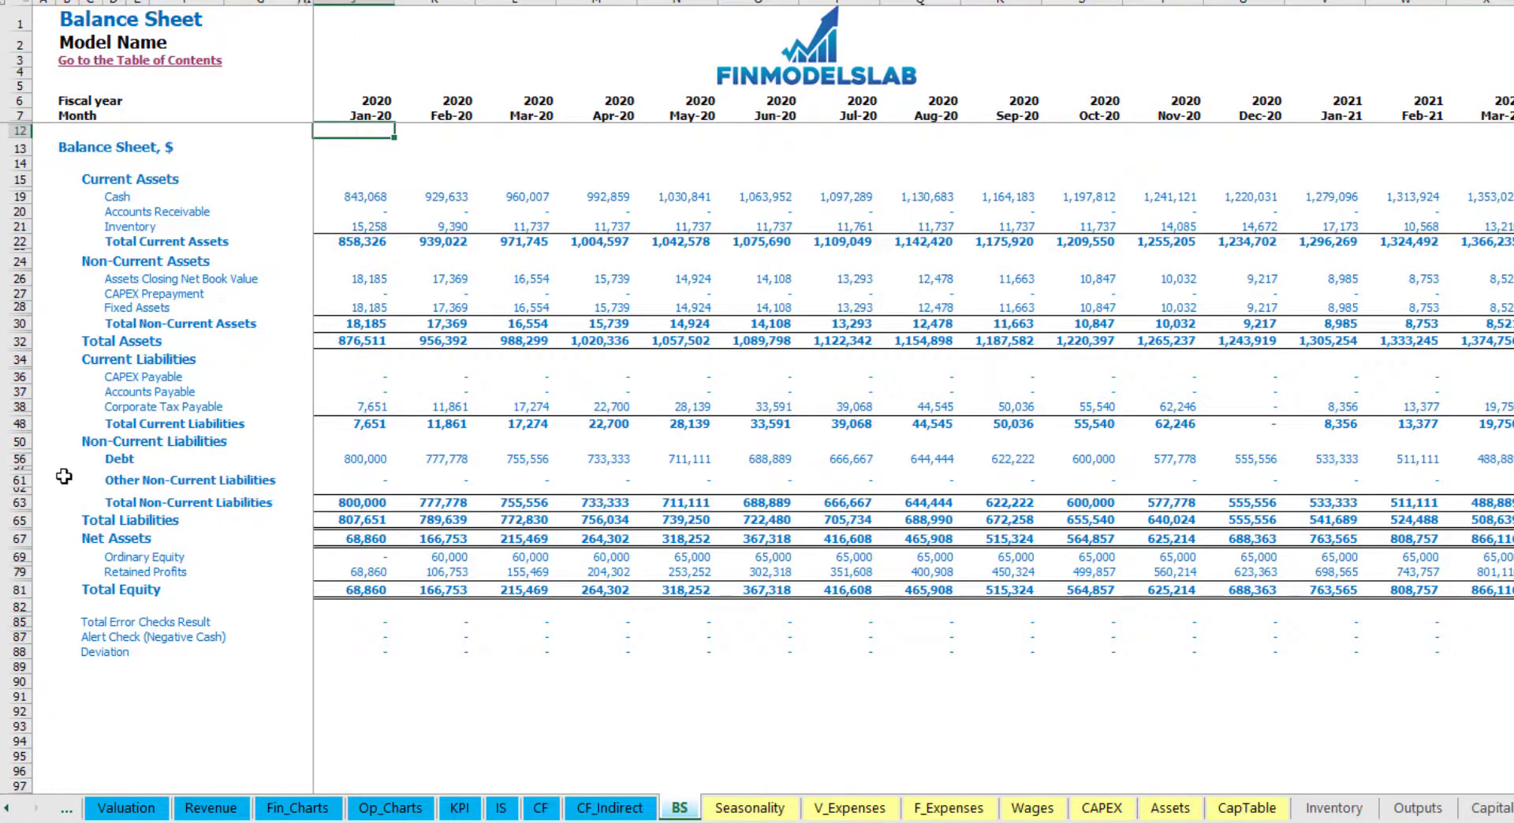
{"action": "left_click", "coordinate": [19, 556]}
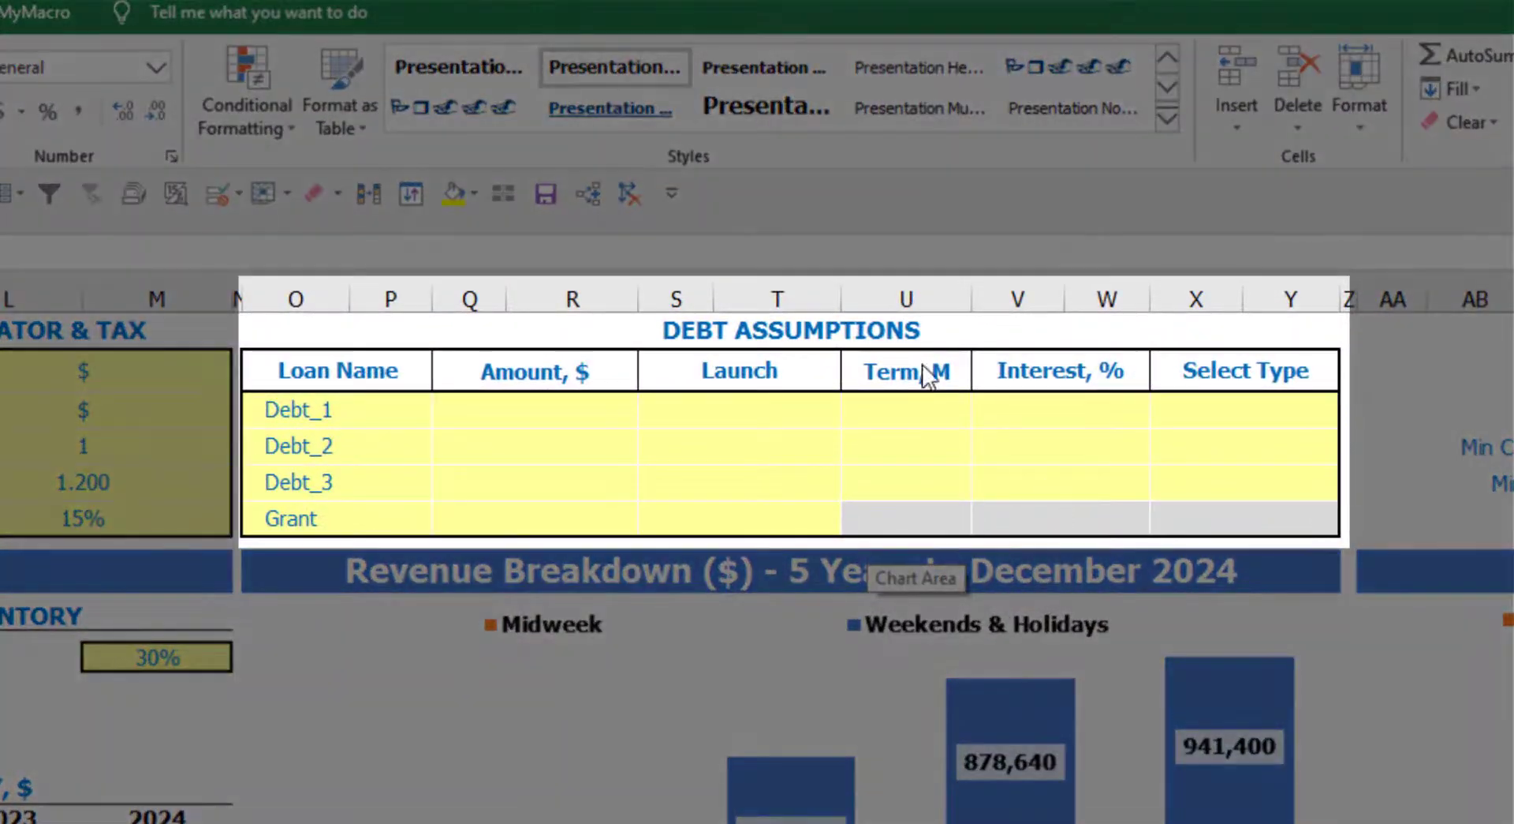
- Try the Annuity repayment type for Debt_1 in the dashboard's debt assumptions
{"action": "left_click", "coordinate": [879, 329]}
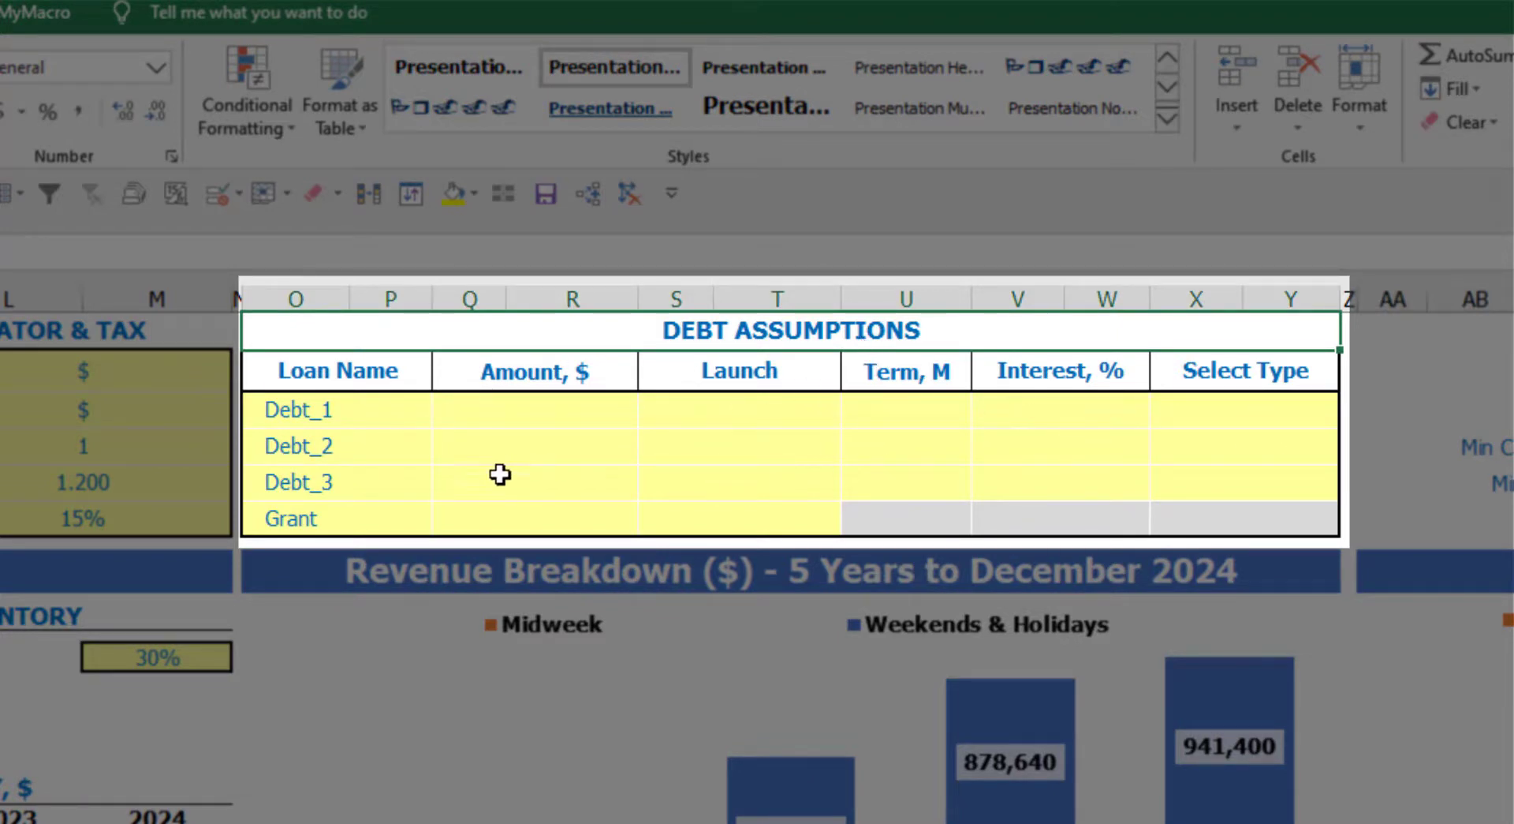
{"action": "left_click", "coordinate": [1330, 404]}
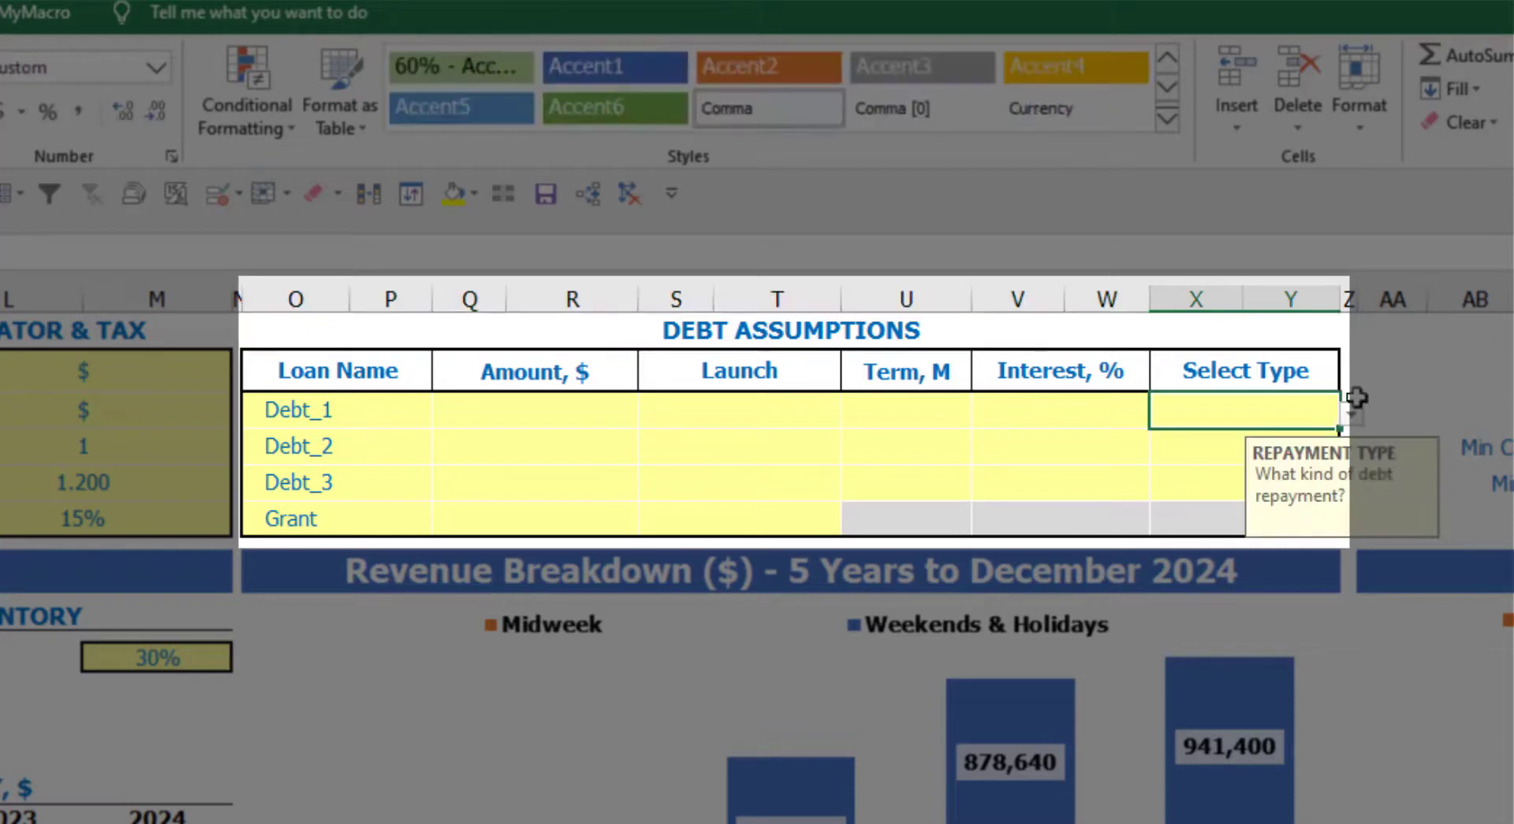
{"action": "left_click", "coordinate": [1353, 416]}
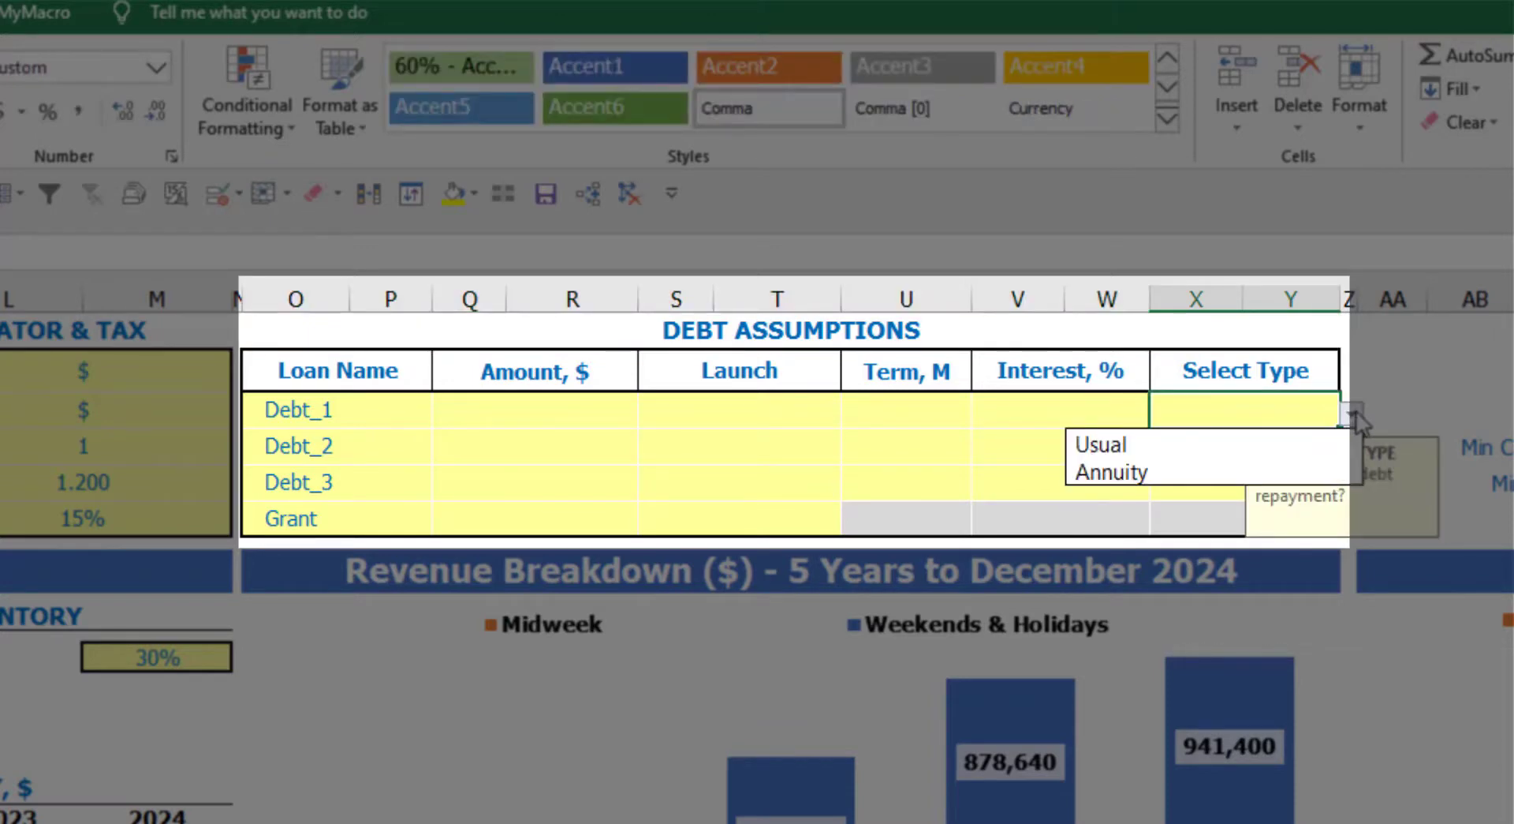
{"action": "left_click", "coordinate": [1316, 463]}
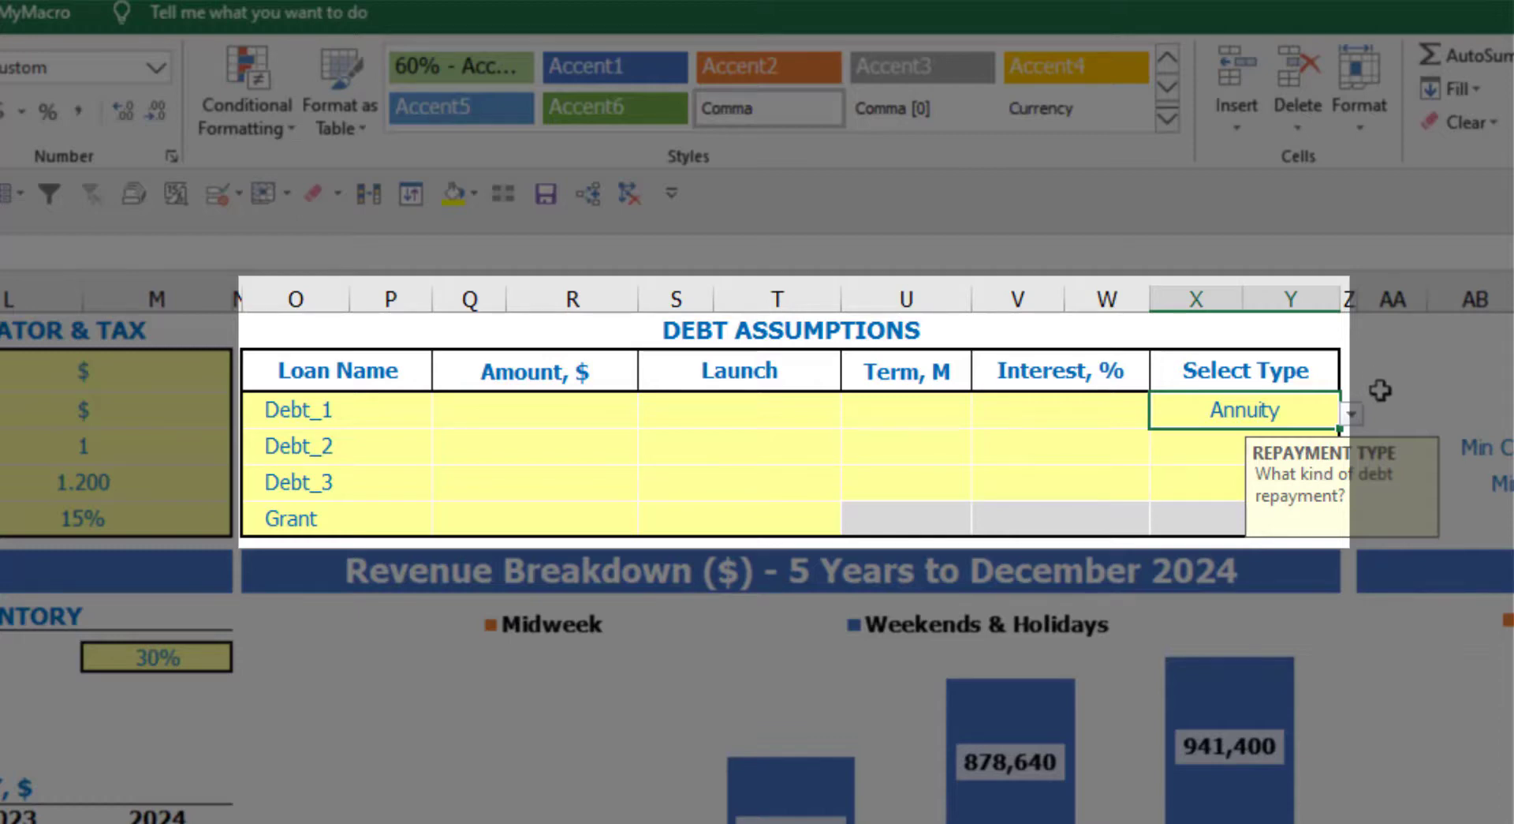
- Set Debt_1's repayment type to Usual and its amount to 1,000,000
{"action": "left_click", "coordinate": [1351, 413]}
{"action": "left_click", "coordinate": [1304, 444]}
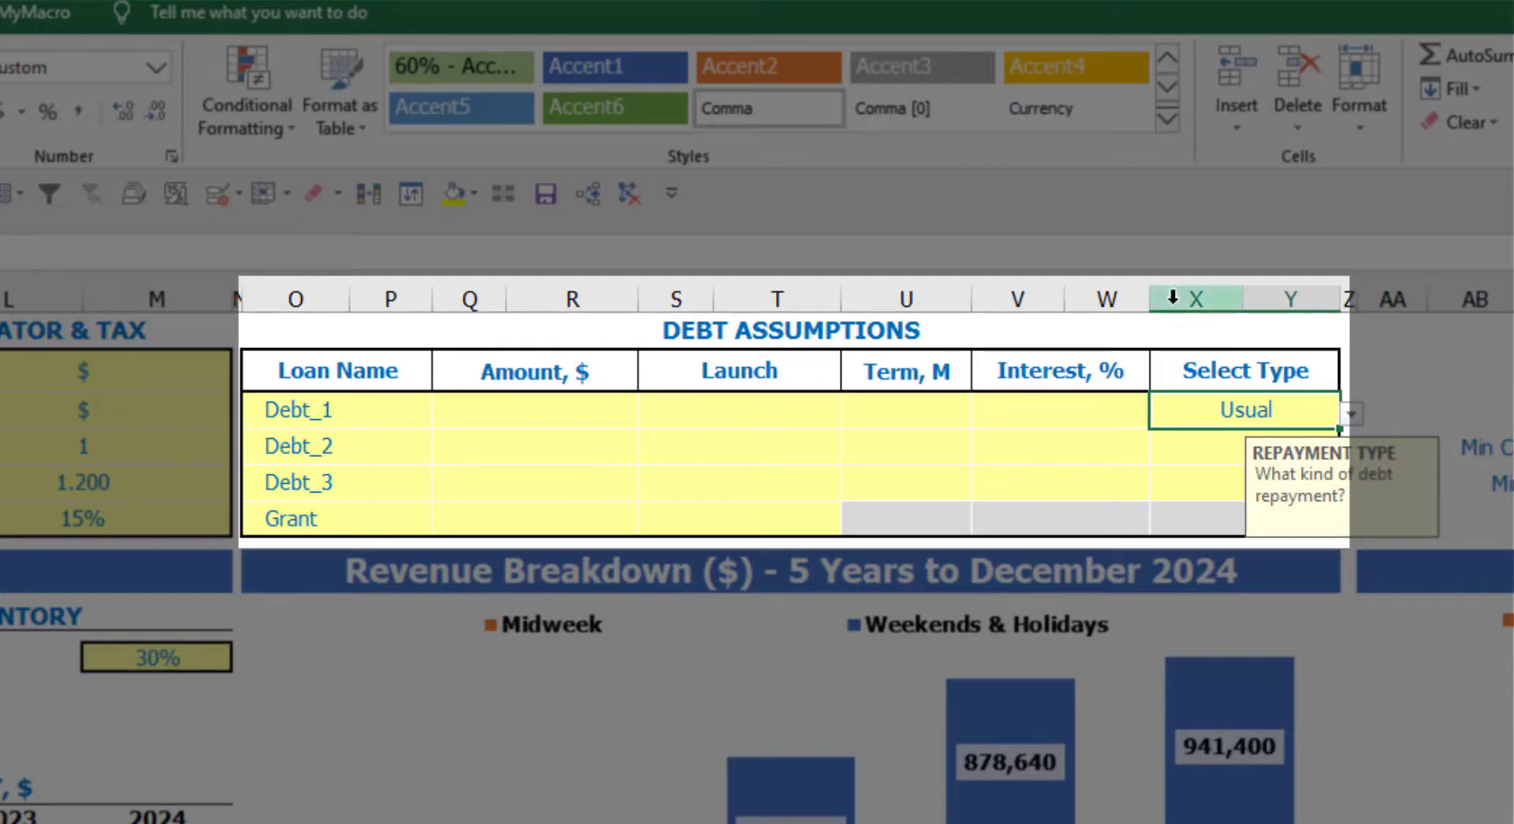
{"action": "left_click", "coordinate": [598, 411]}
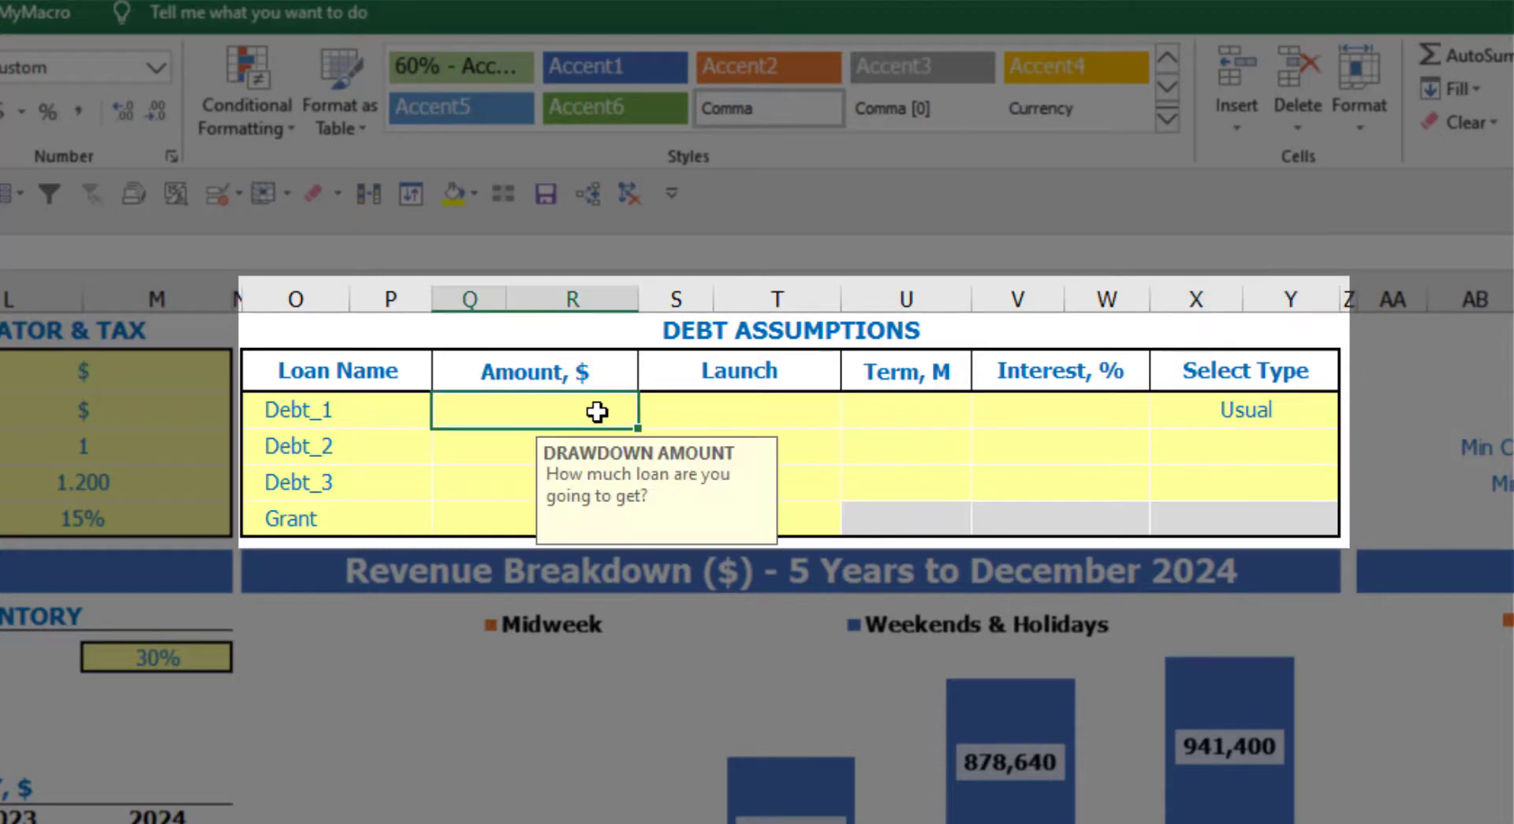
{"action": "type", "text": "100000"}
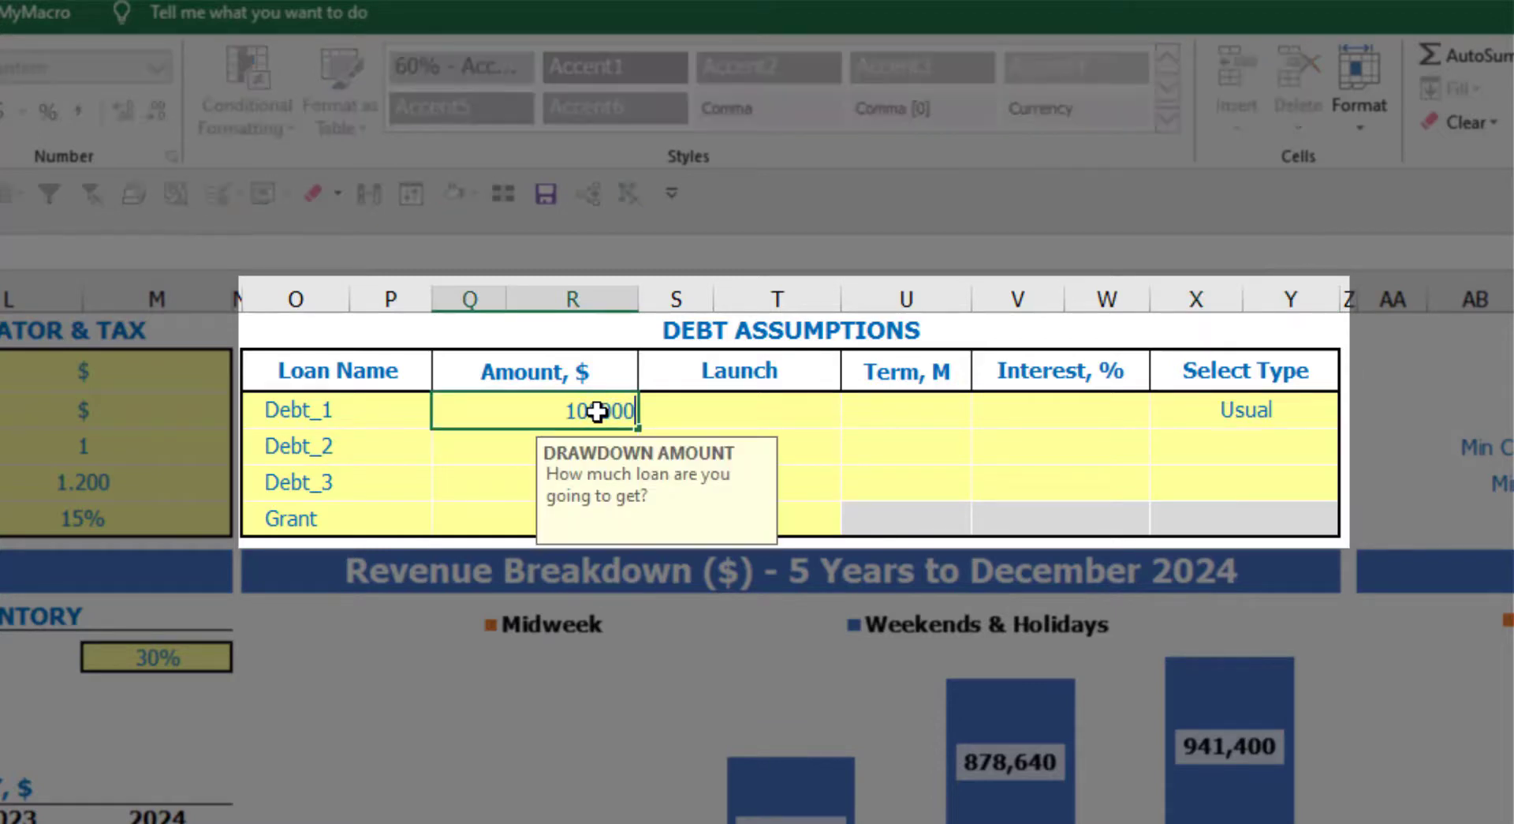
{"action": "key", "text": "Return"}
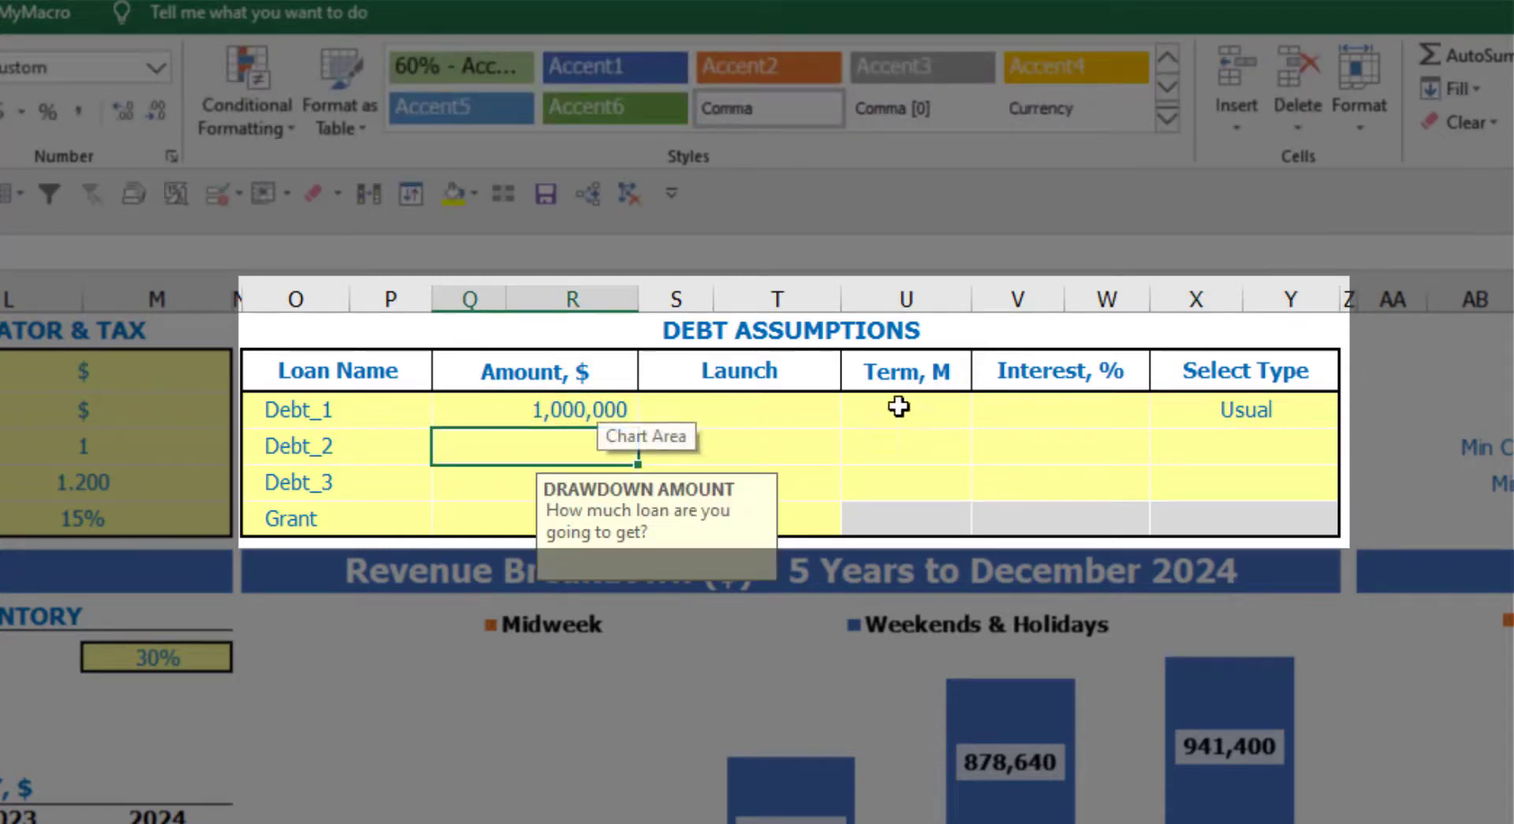
- Set Debt_1's launch month to Feb-20
{"action": "left_click", "coordinate": [836, 409]}
{"action": "left_click", "coordinate": [853, 418]}
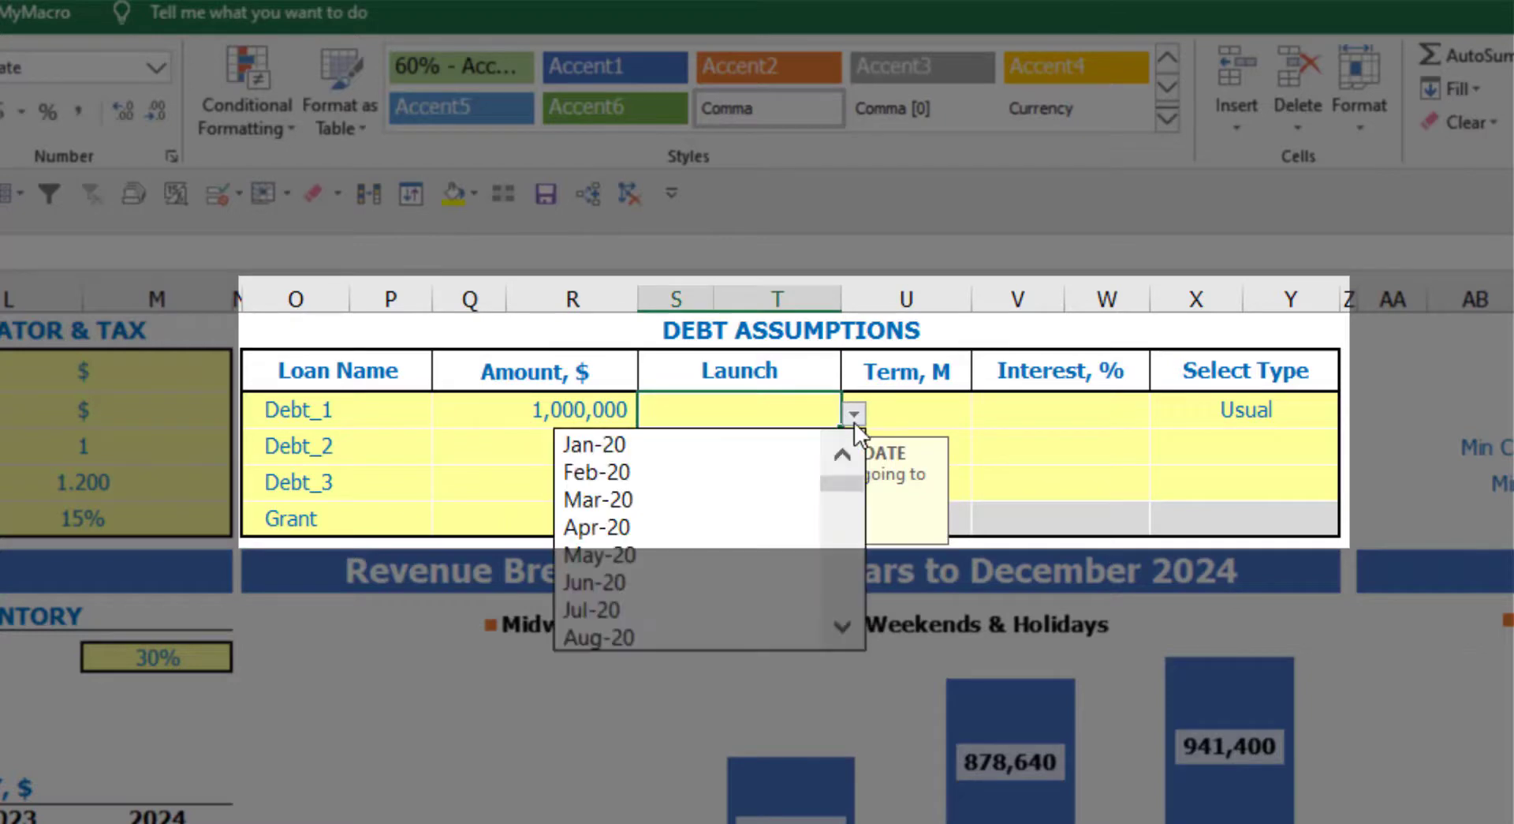
{"action": "left_click", "coordinate": [784, 470]}
- Set Debt_1's term to 60 months and its interest rate to 5%
{"action": "left_click", "coordinate": [910, 399]}
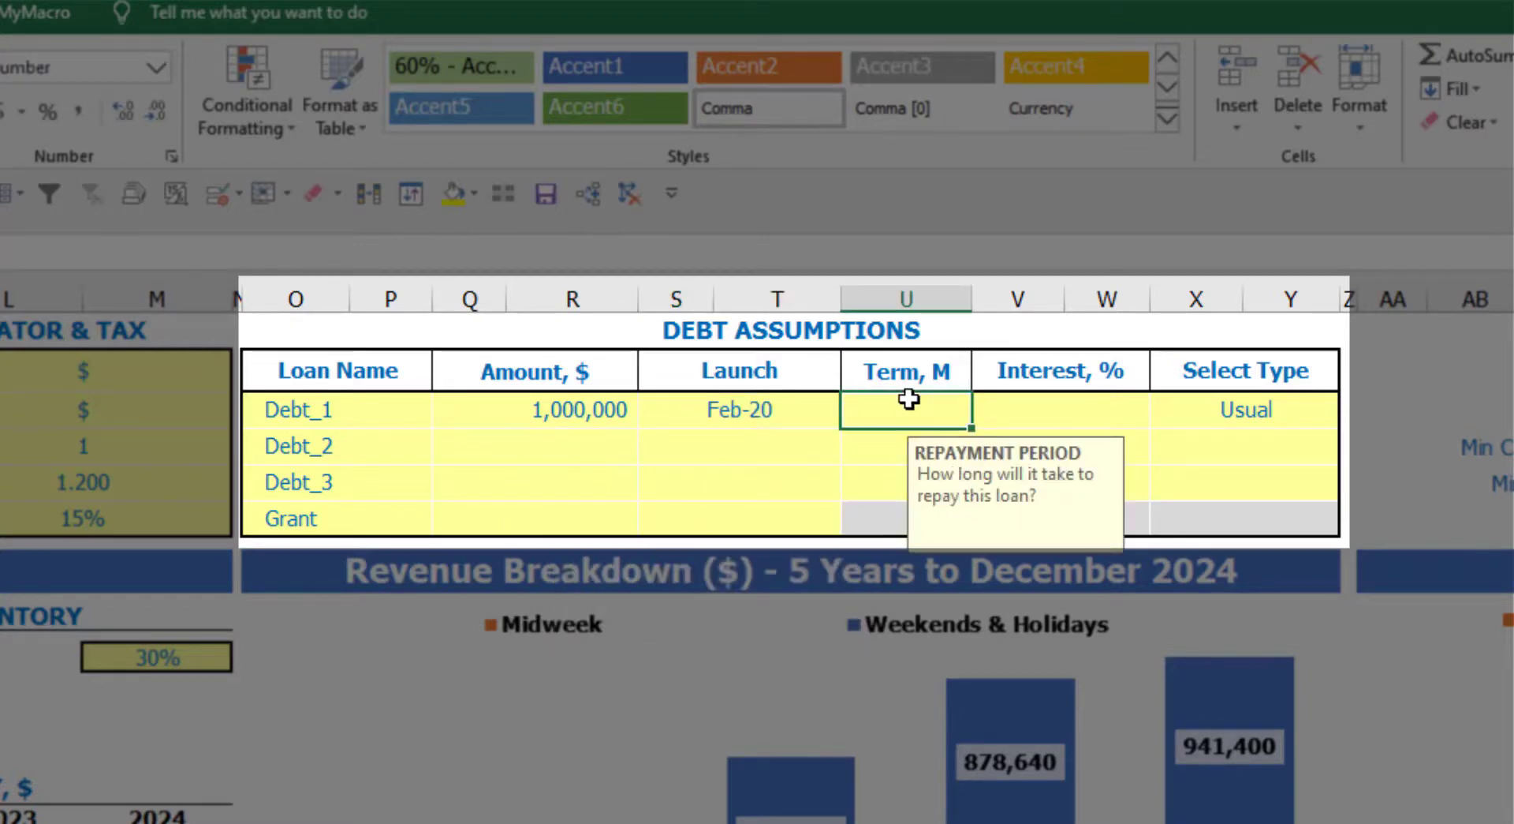
{"action": "type", "text": "60"}
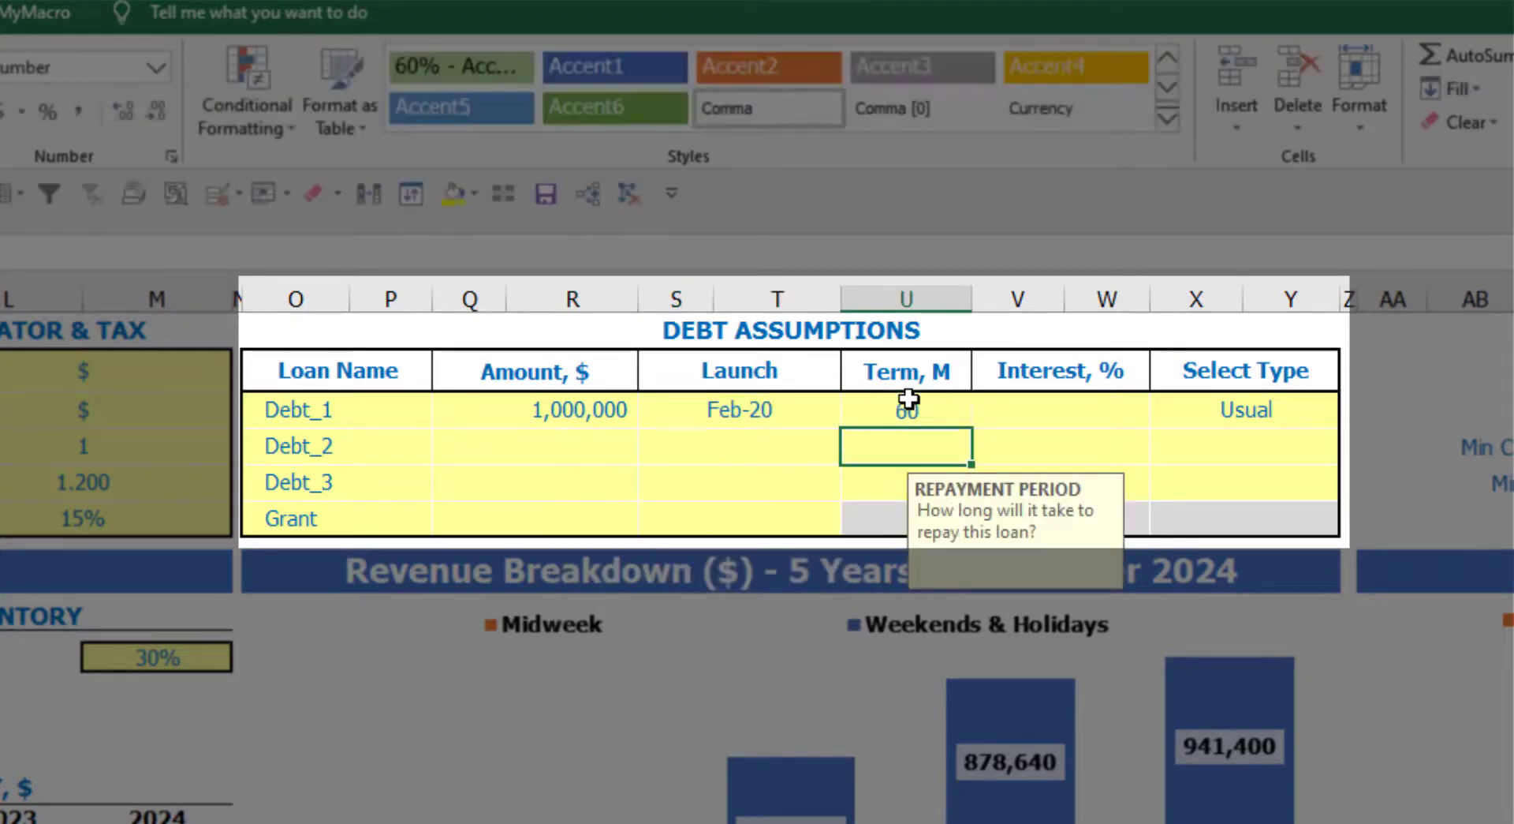
{"action": "left_click", "coordinate": [998, 407]}
{"action": "type", "text": "5"}
{"action": "key", "text": "Return"}
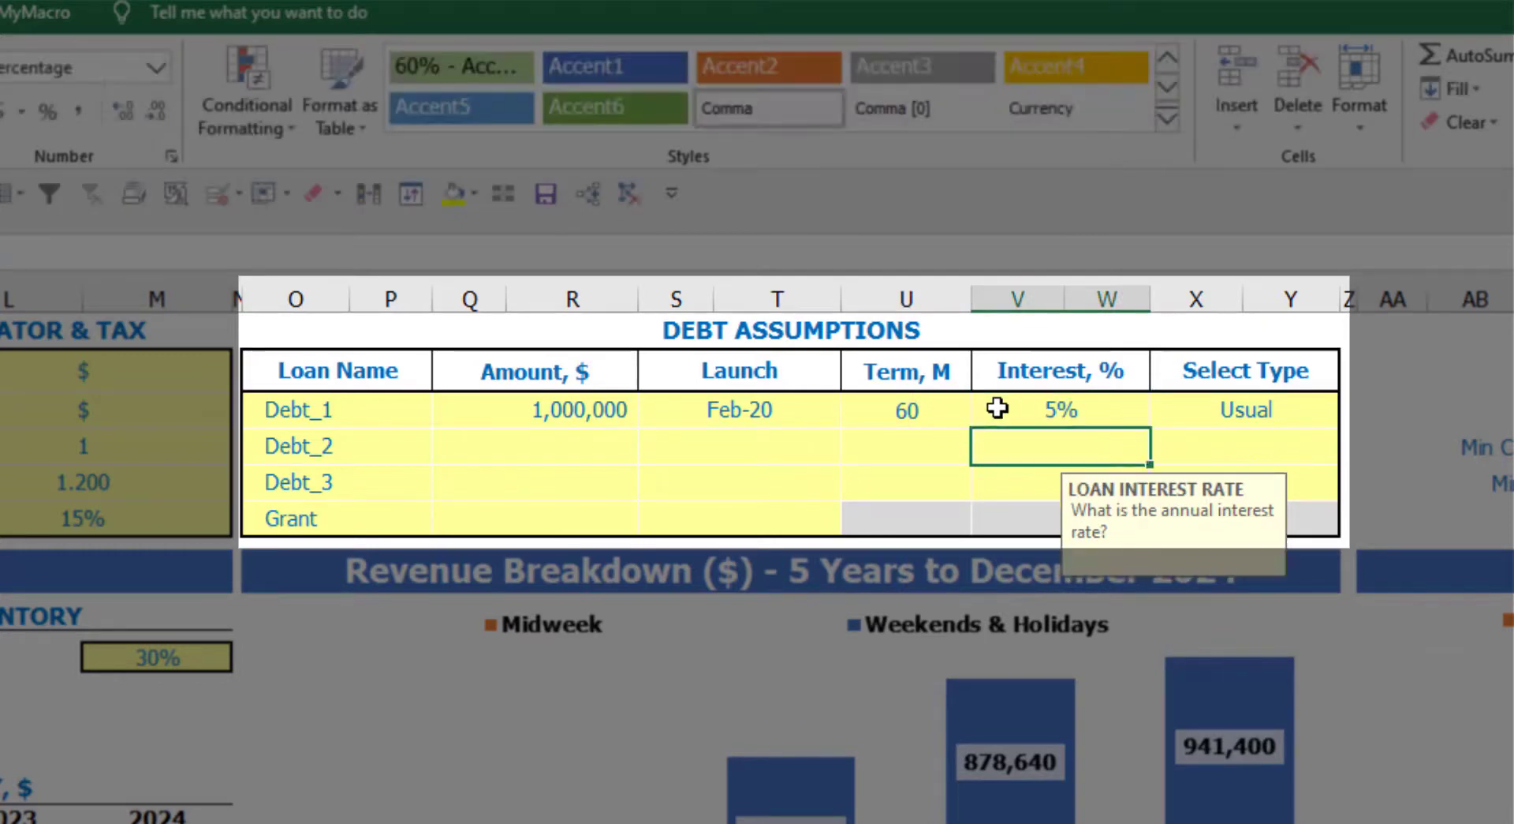
- Enter a grant of 500,000 launching in Mar-20 in the debt assumptions
{"action": "left_click", "coordinate": [558, 524]}
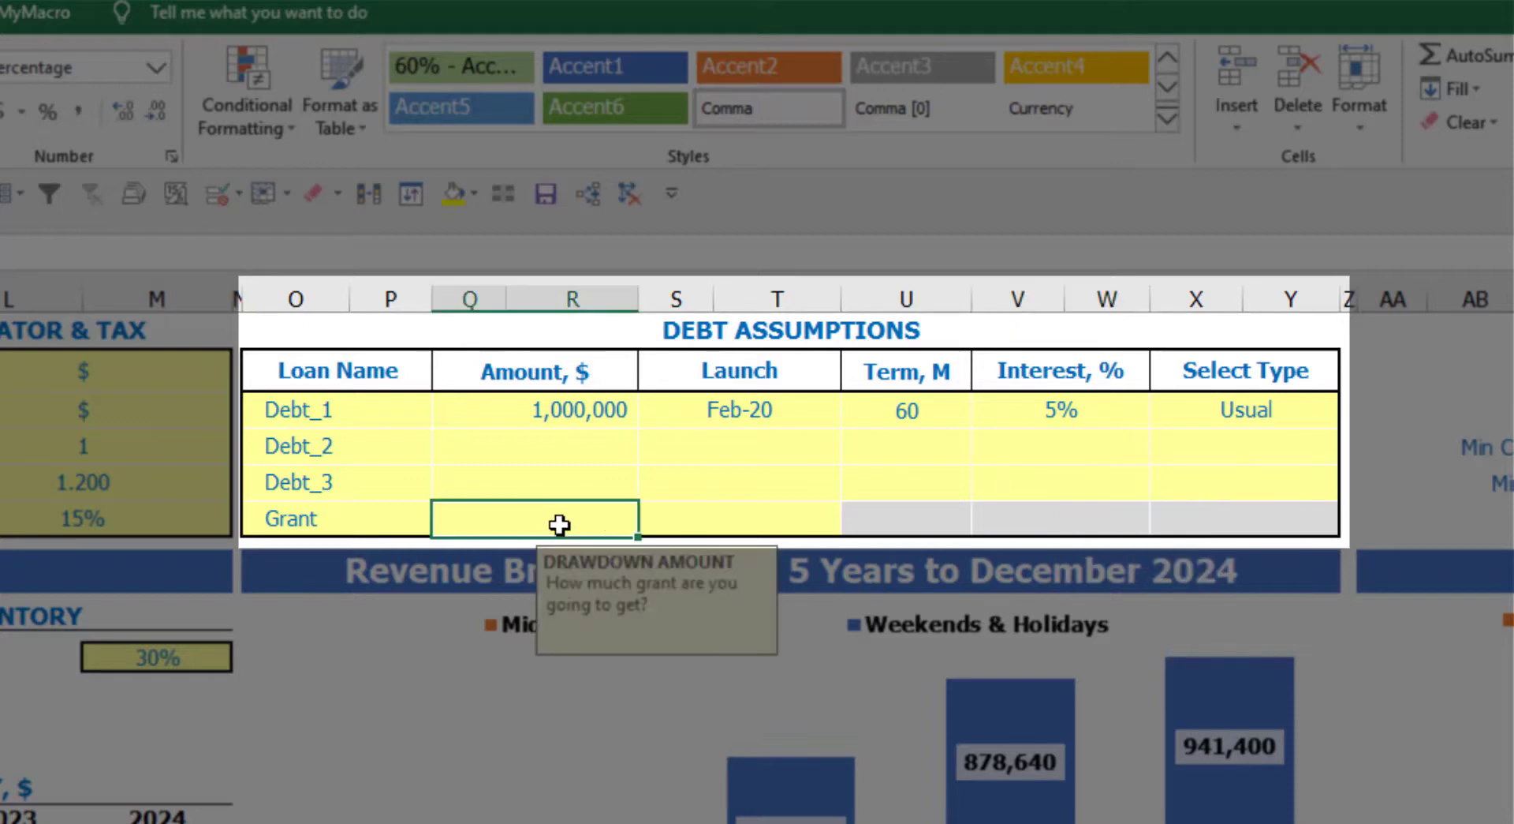
{"action": "type", "text": "500,000"}
{"action": "key", "text": "Return"}
{"action": "left_click", "coordinate": [818, 523]}
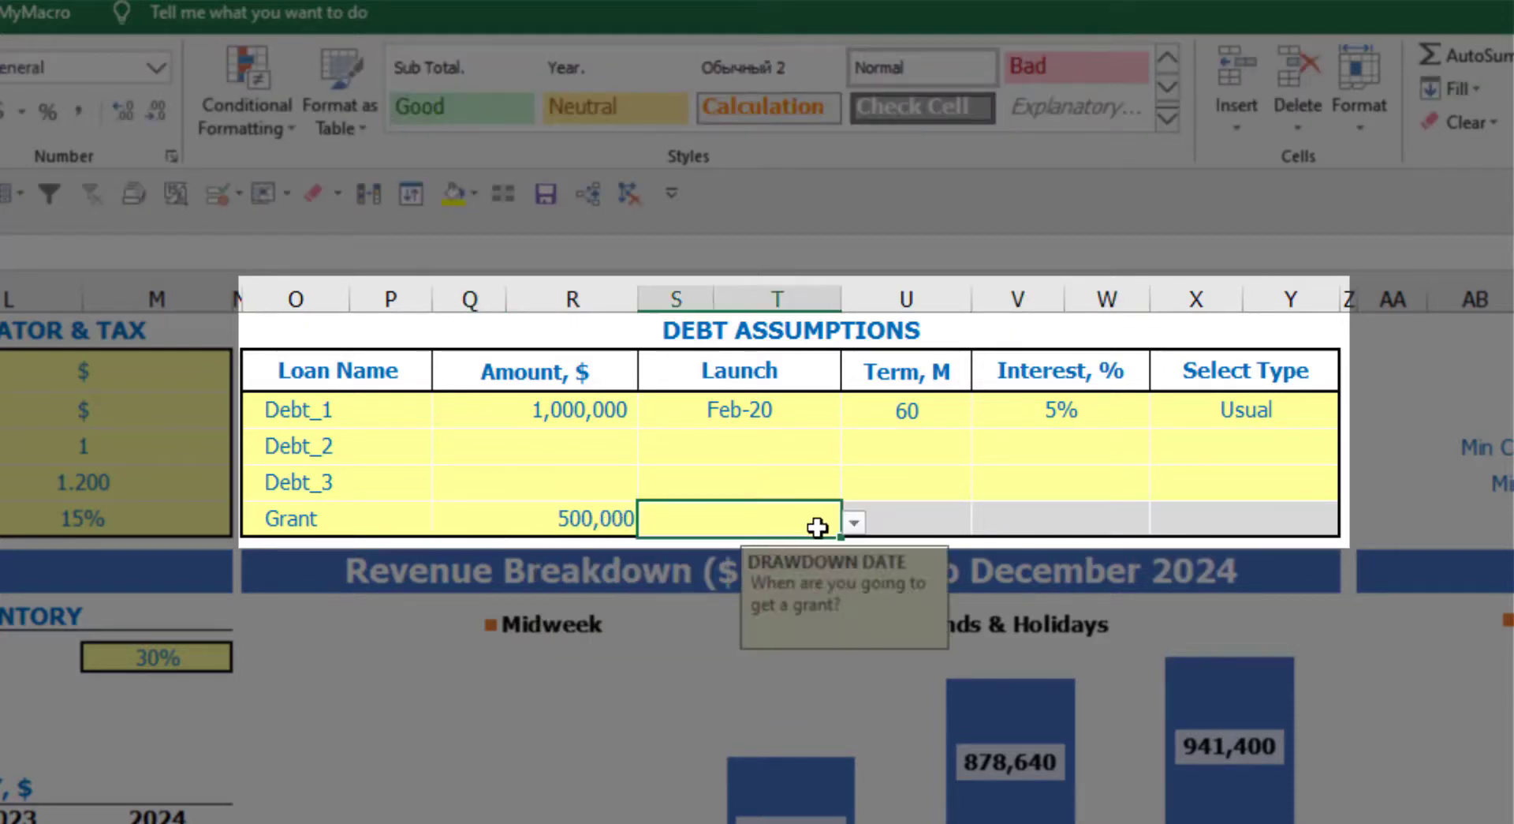
{"action": "left_click", "coordinate": [855, 522]}
{"action": "left_click", "coordinate": [761, 610]}
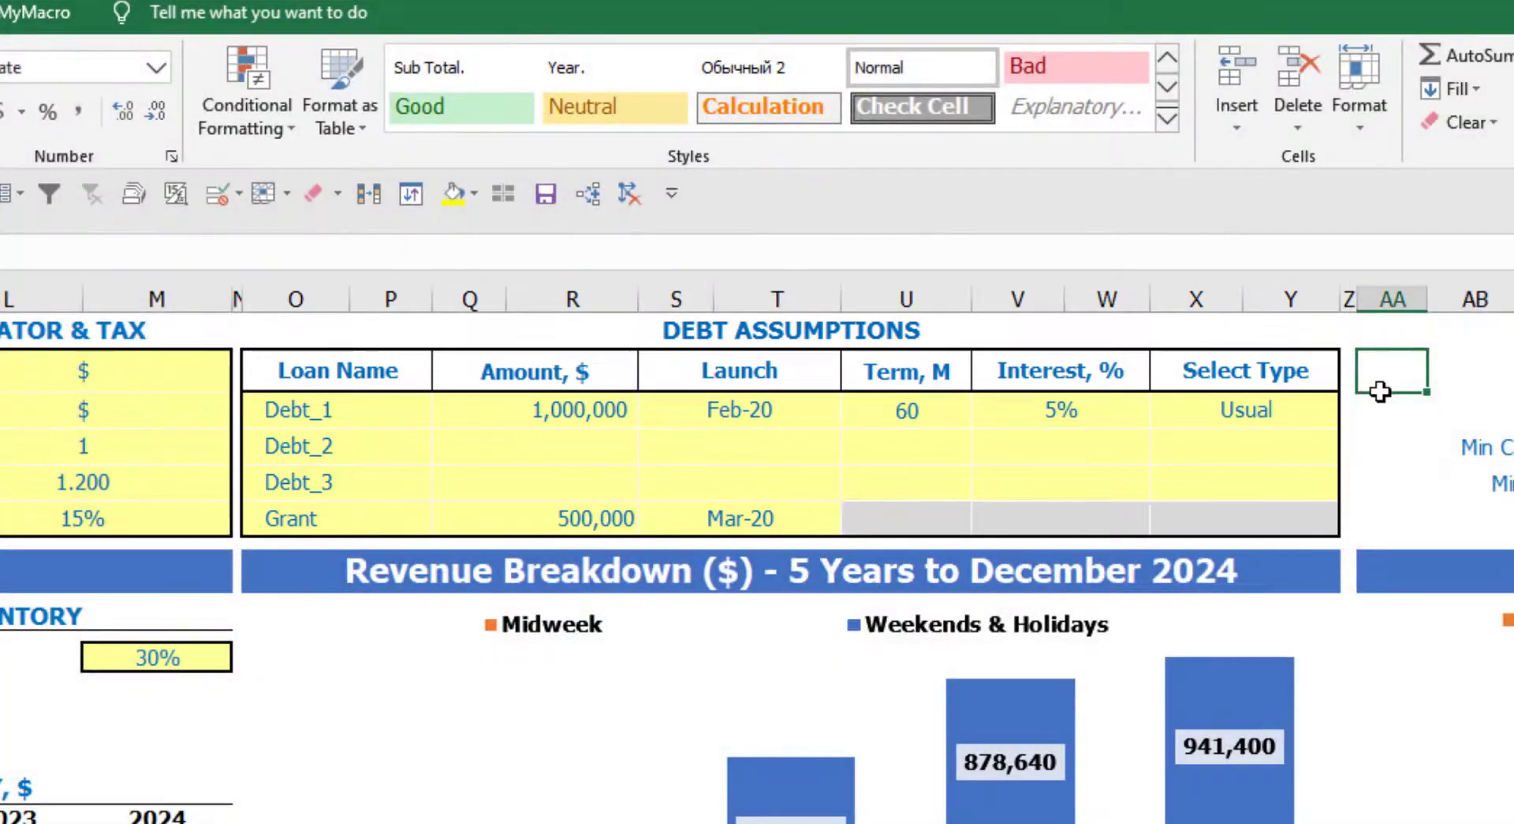
{"action": "left_click", "coordinate": [1381, 390]}
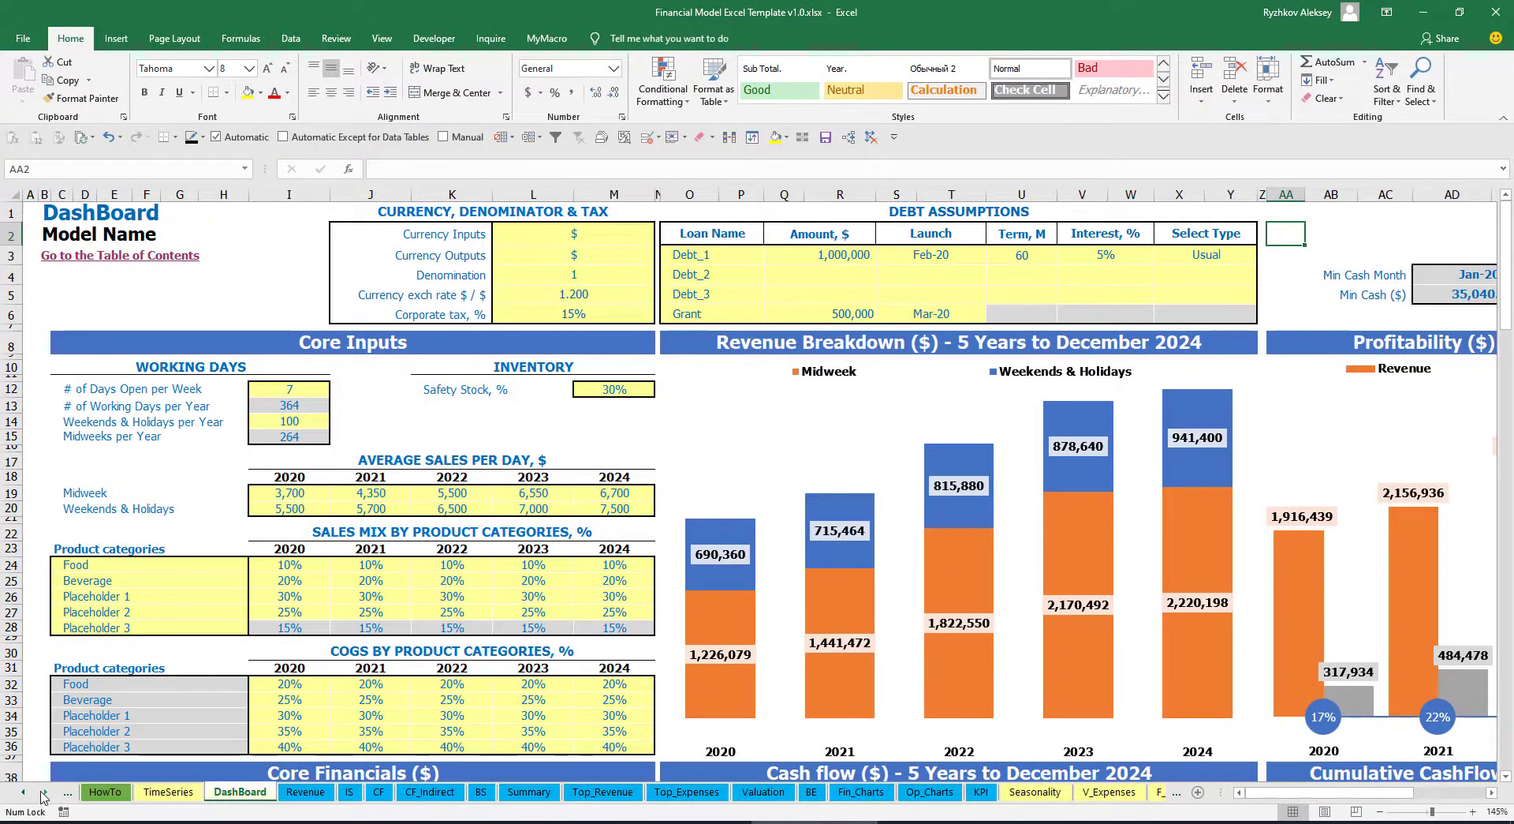
- Examine the drawdown, repayment, balance and interest calculations for each debt on the Capital sheet
{"action": "left_click", "coordinate": [43, 796]}
{"action": "left_click", "coordinate": [43, 795]}
{"action": "left_click", "coordinate": [44, 796]}
{"action": "left_click", "coordinate": [43, 796]}
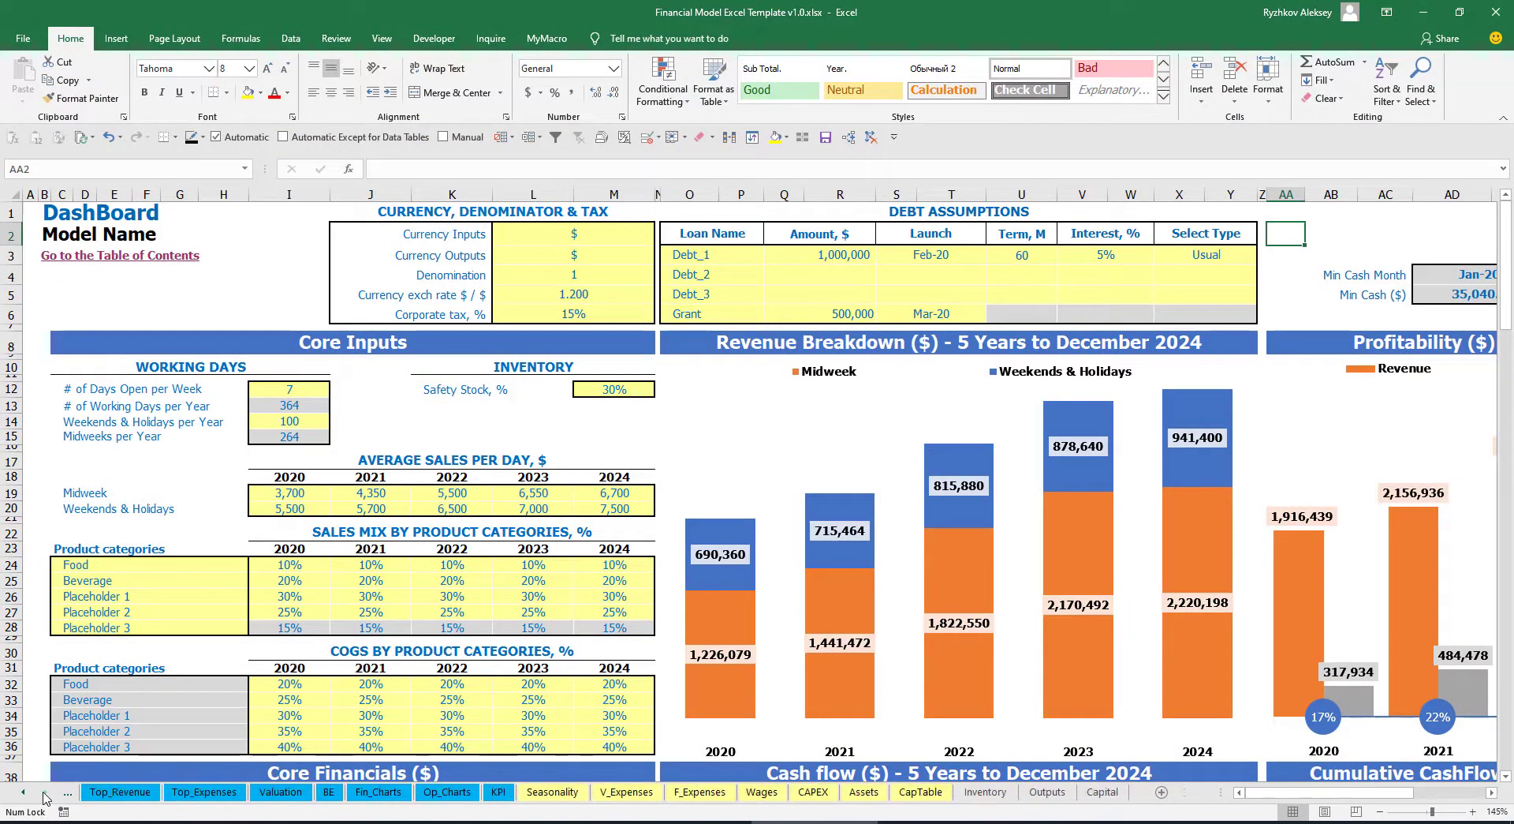
{"action": "left_click", "coordinate": [1123, 799]}
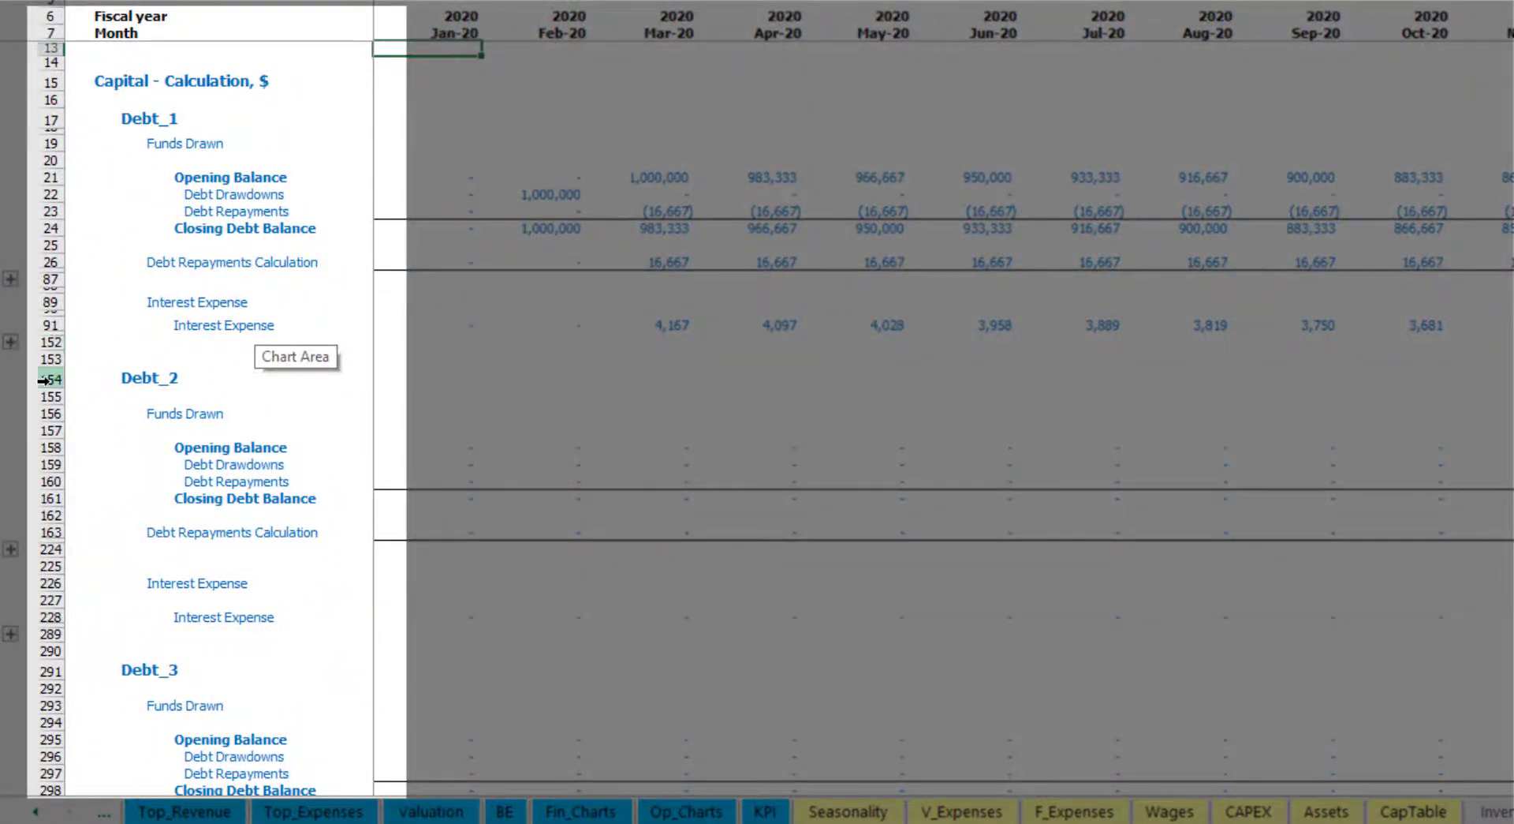
{"action": "scroll", "coordinate": [44, 380], "scroll_direction": "down", "scroll_amount": 5}
{"action": "scroll", "coordinate": [65, 347], "scroll_direction": "down", "scroll_amount": 5}
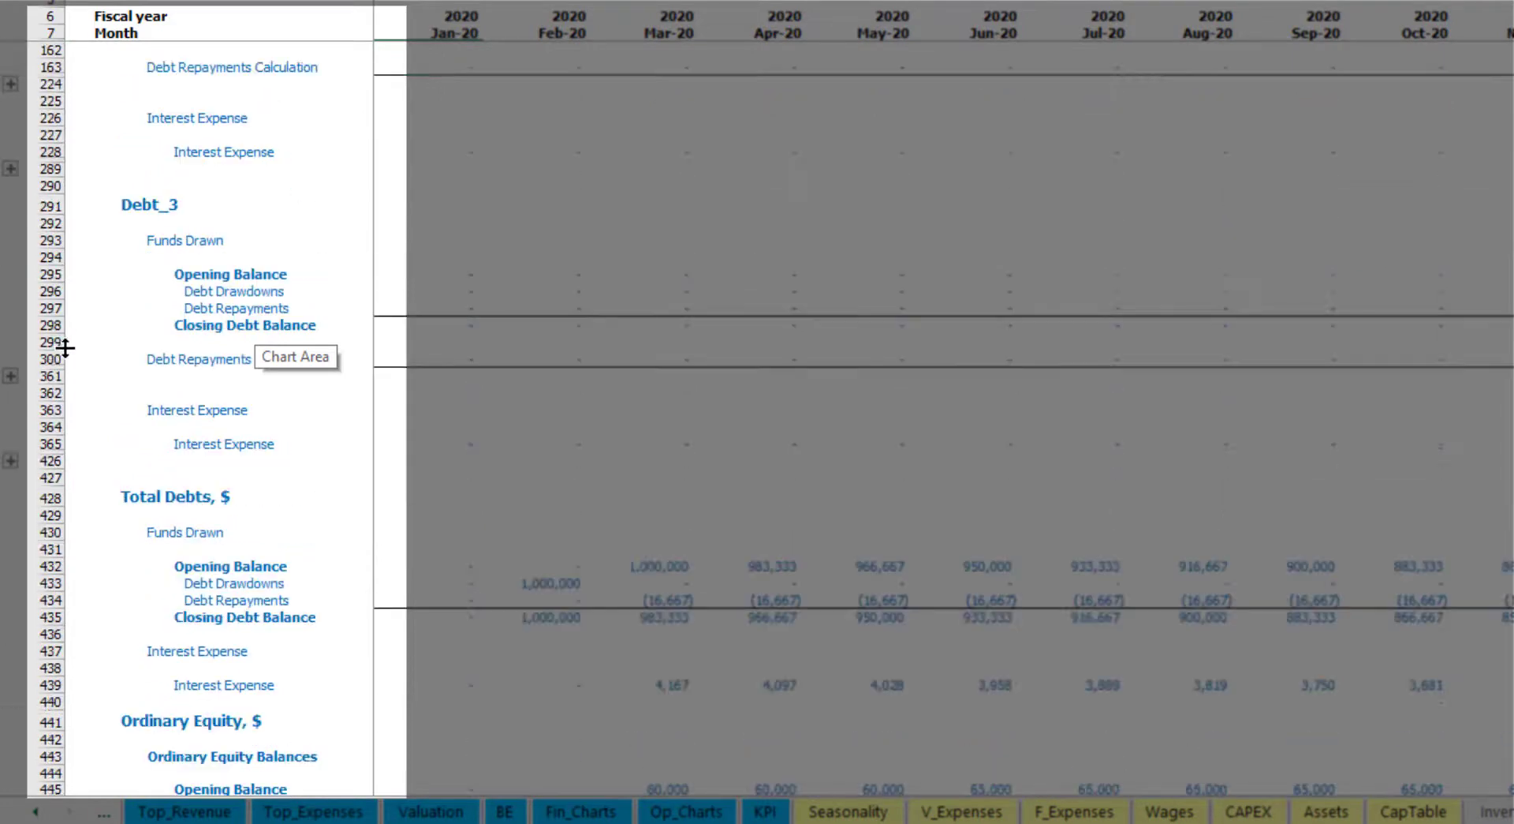
{"action": "scroll", "coordinate": [95, 393], "scroll_direction": "up", "scroll_amount": 5}
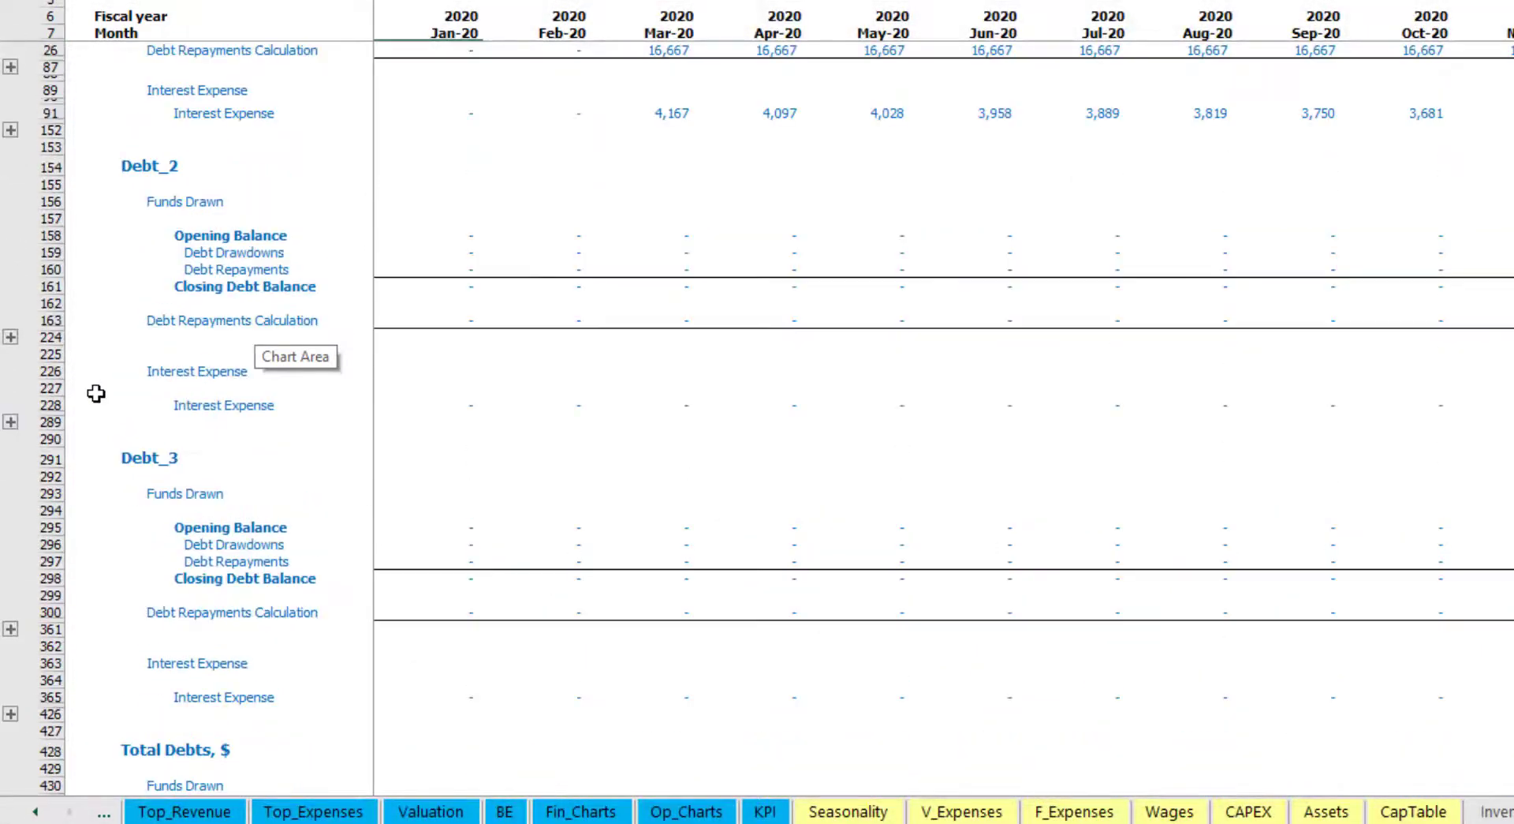
{"action": "scroll", "coordinate": [158, 391], "scroll_direction": "up", "scroll_amount": 4}
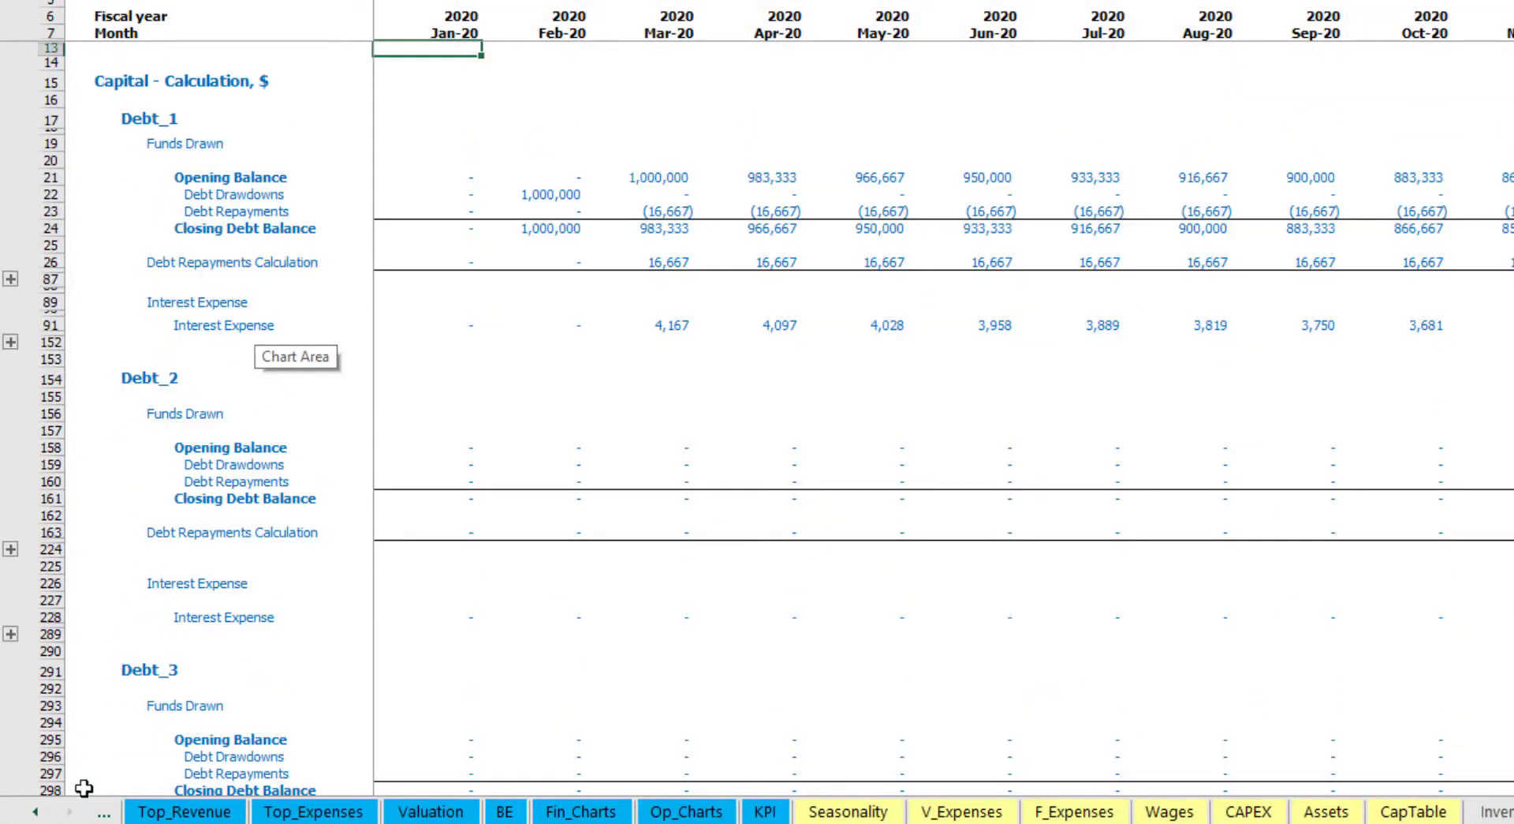
- Check the Interest Expense row on the income statement
{"action": "left_click", "coordinate": [35, 811]}
{"action": "left_click", "coordinate": [36, 811]}
{"action": "left_click", "coordinate": [35, 811]}
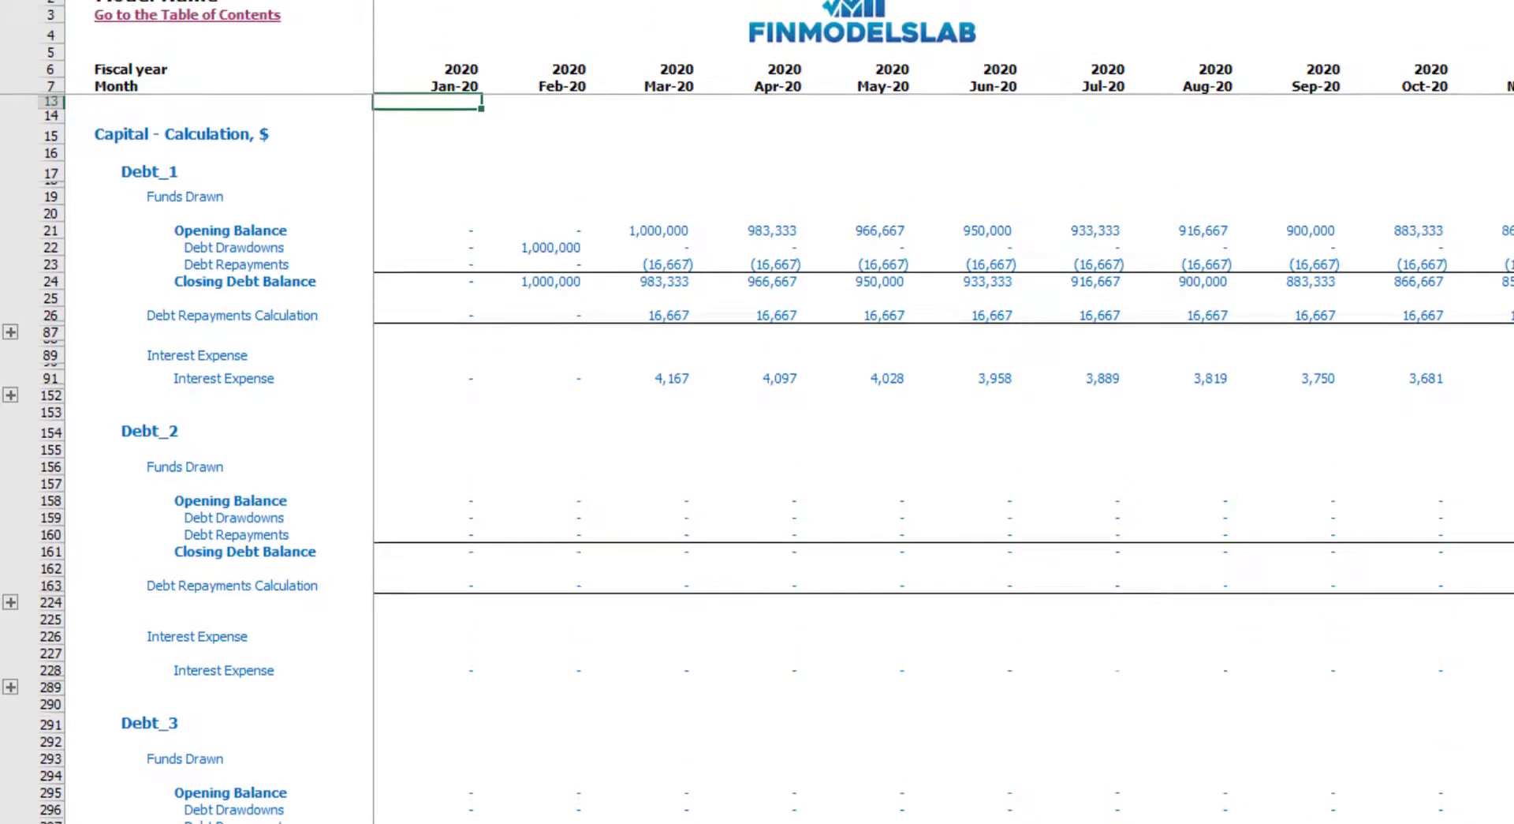
{"action": "left_click", "coordinate": [233, 811]}
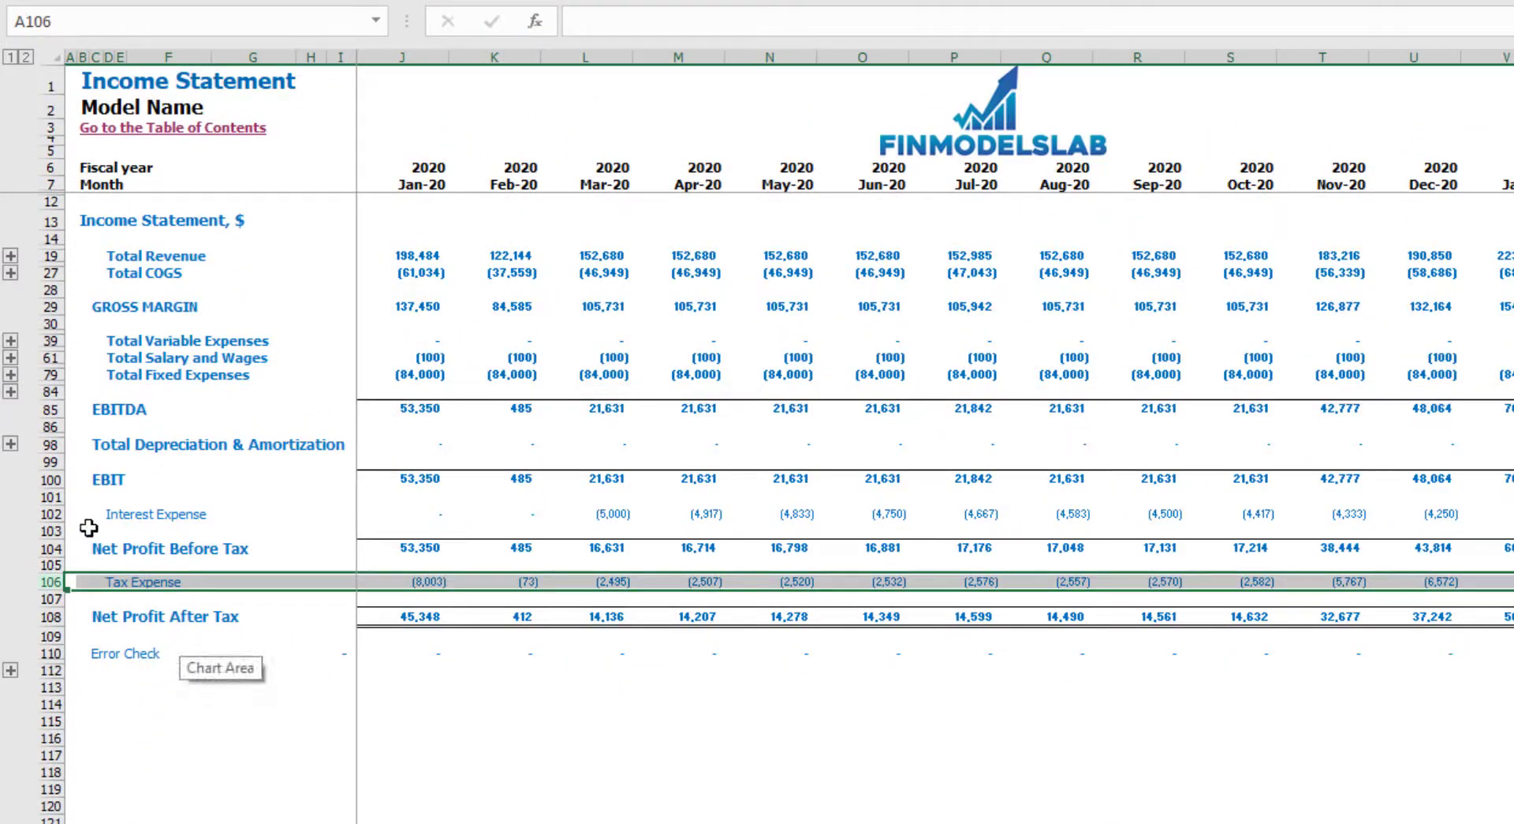
{"action": "left_click", "coordinate": [89, 516]}
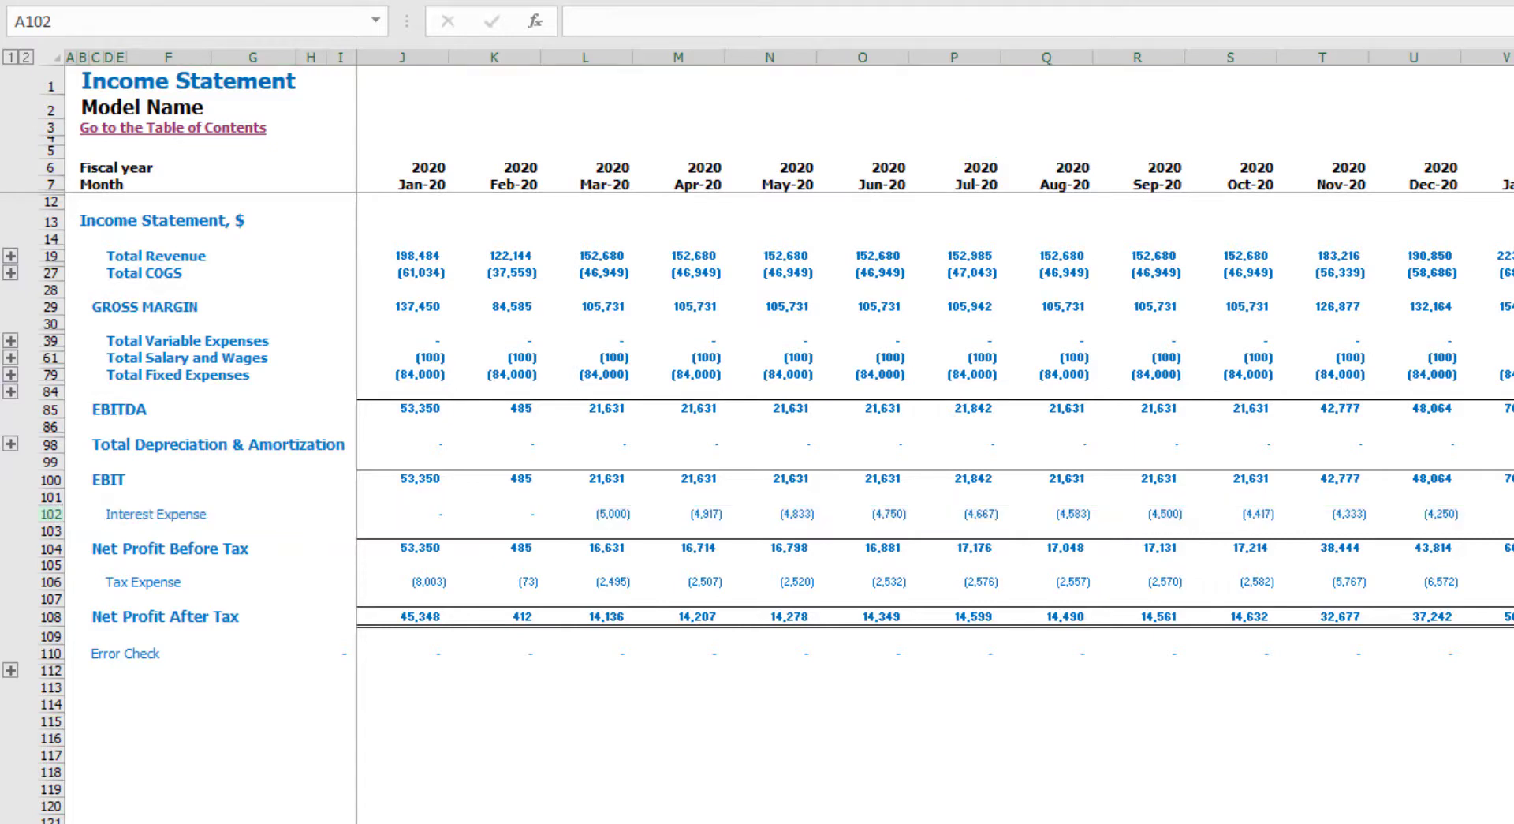
- Check the Interest Paid, Debt Drawdowns and Debt Repayments rows on the cash flow statement
{"action": "key", "text": "ctrl+Page_Down"}
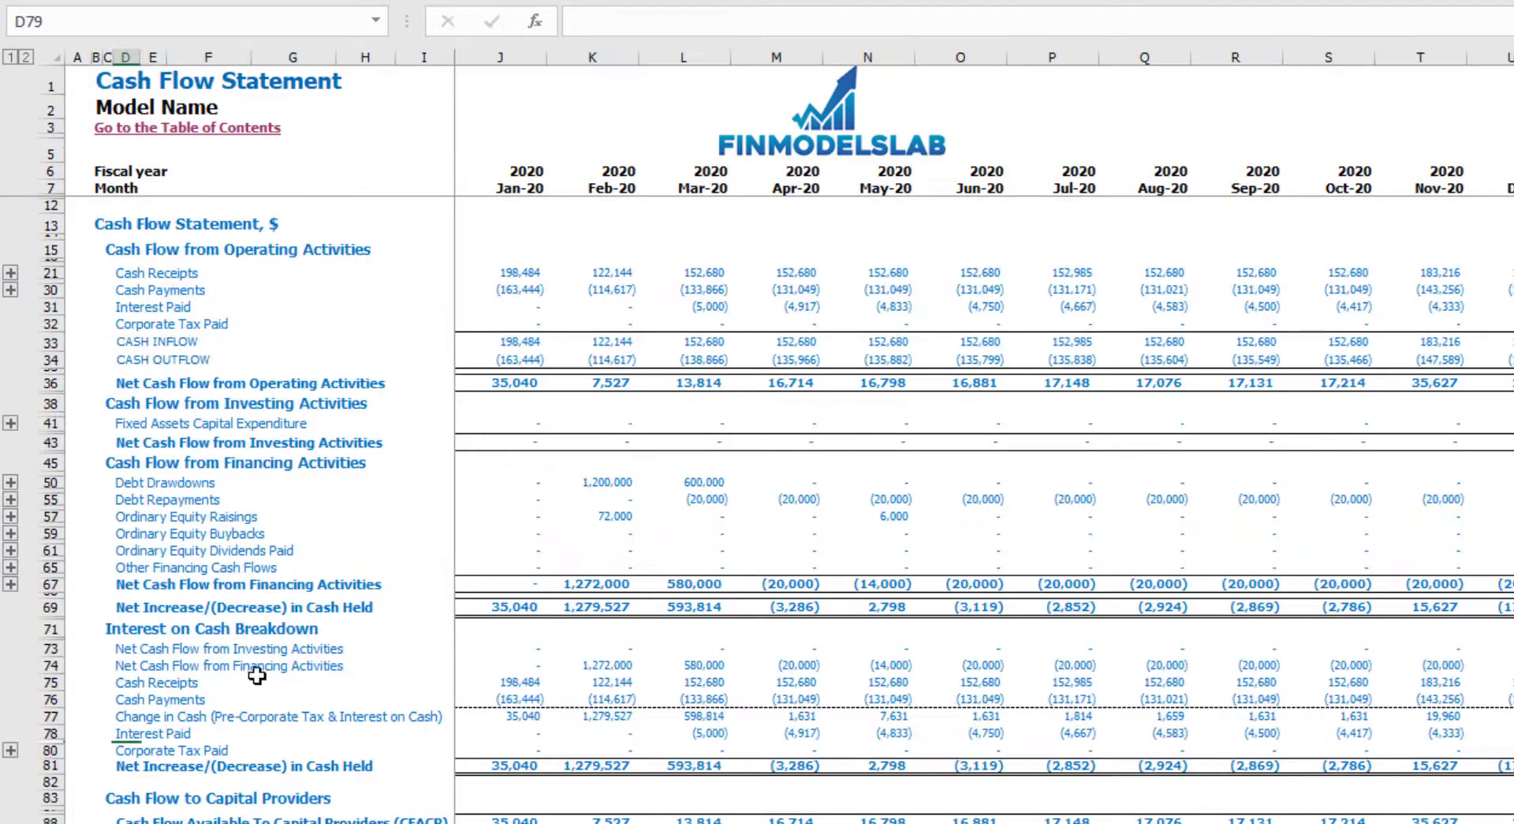
{"action": "left_click", "coordinate": [51, 307]}
{"action": "left_click", "coordinate": [52, 482]}
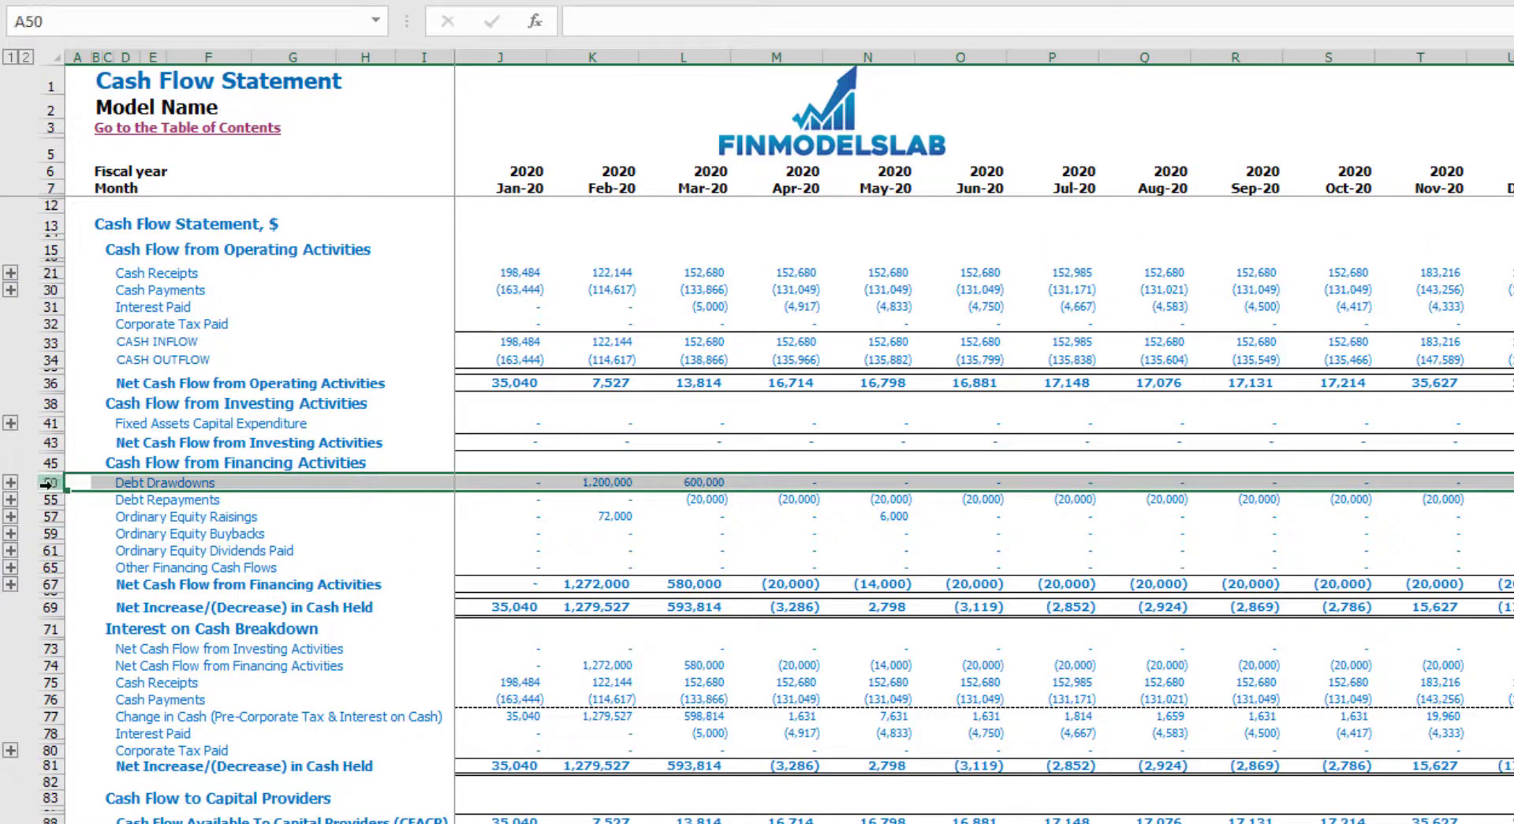
{"action": "left_click", "coordinate": [49, 499]}
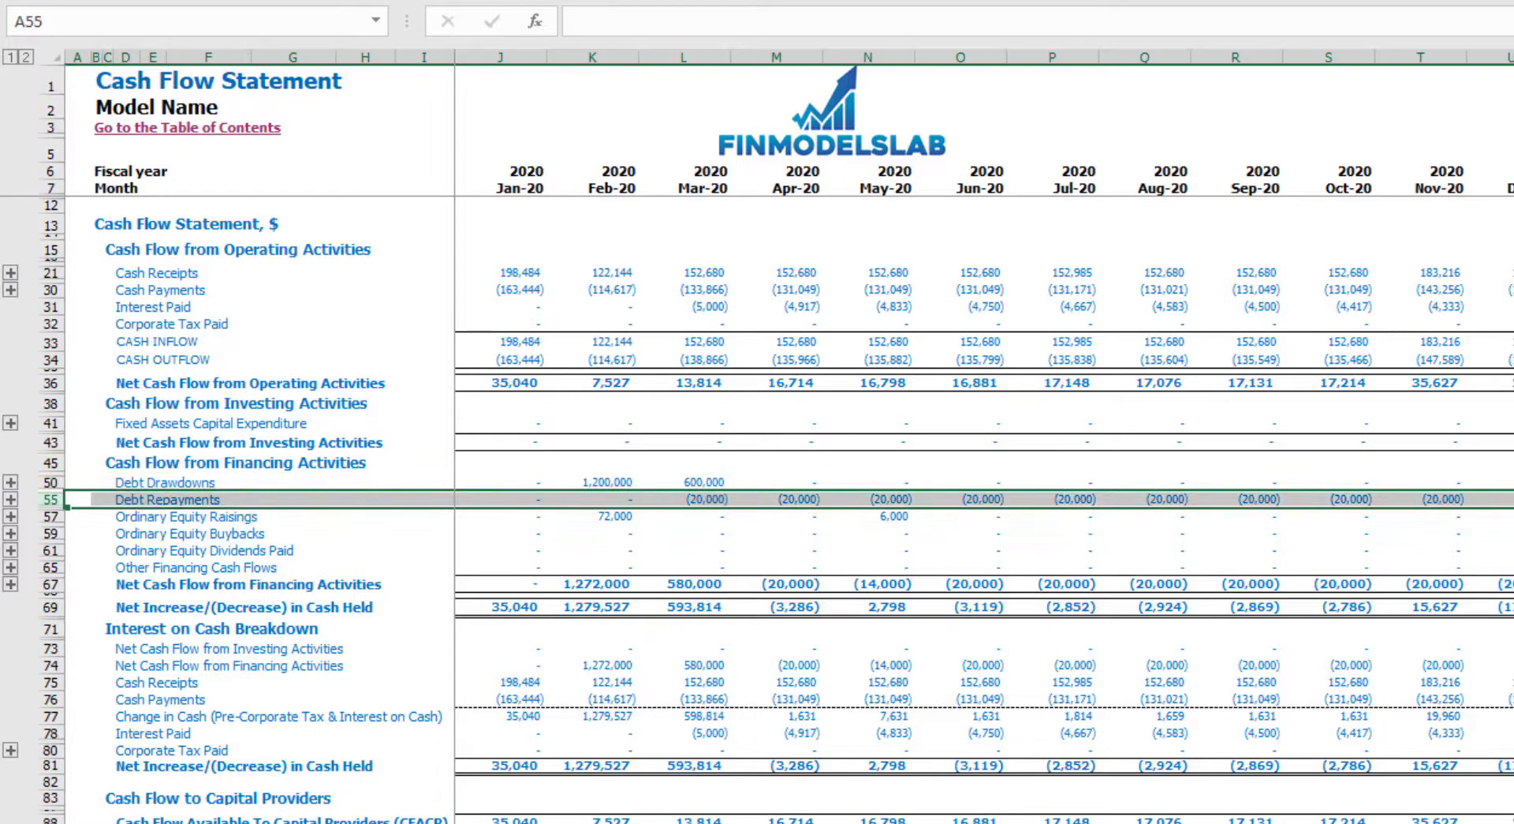
- Check the Debt row under non-current liabilities on the balance sheet
{"action": "key", "text": "ctrl+Page_Down"}
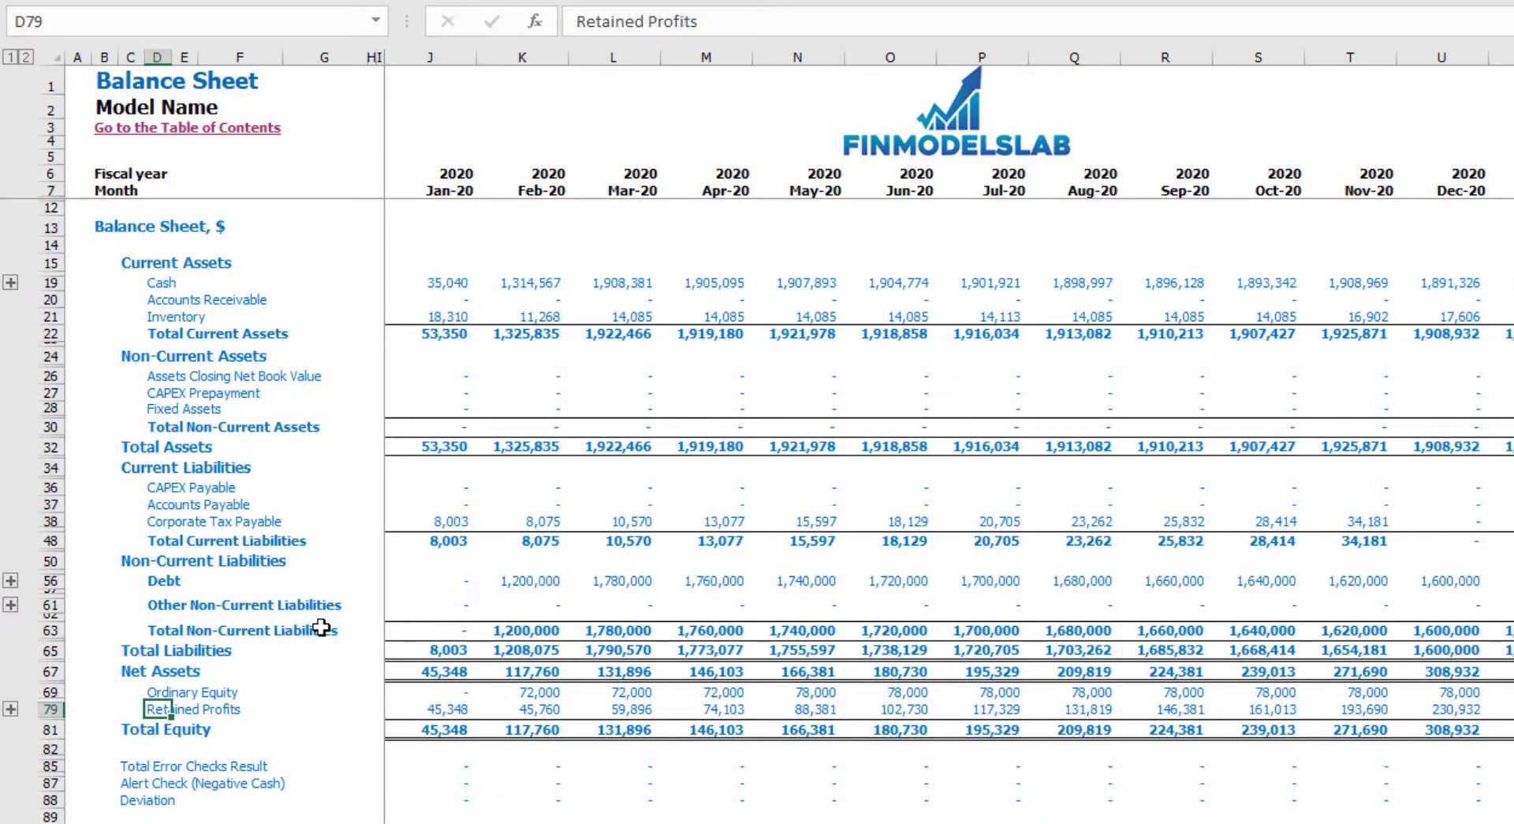
{"action": "left_click", "coordinate": [37, 580]}
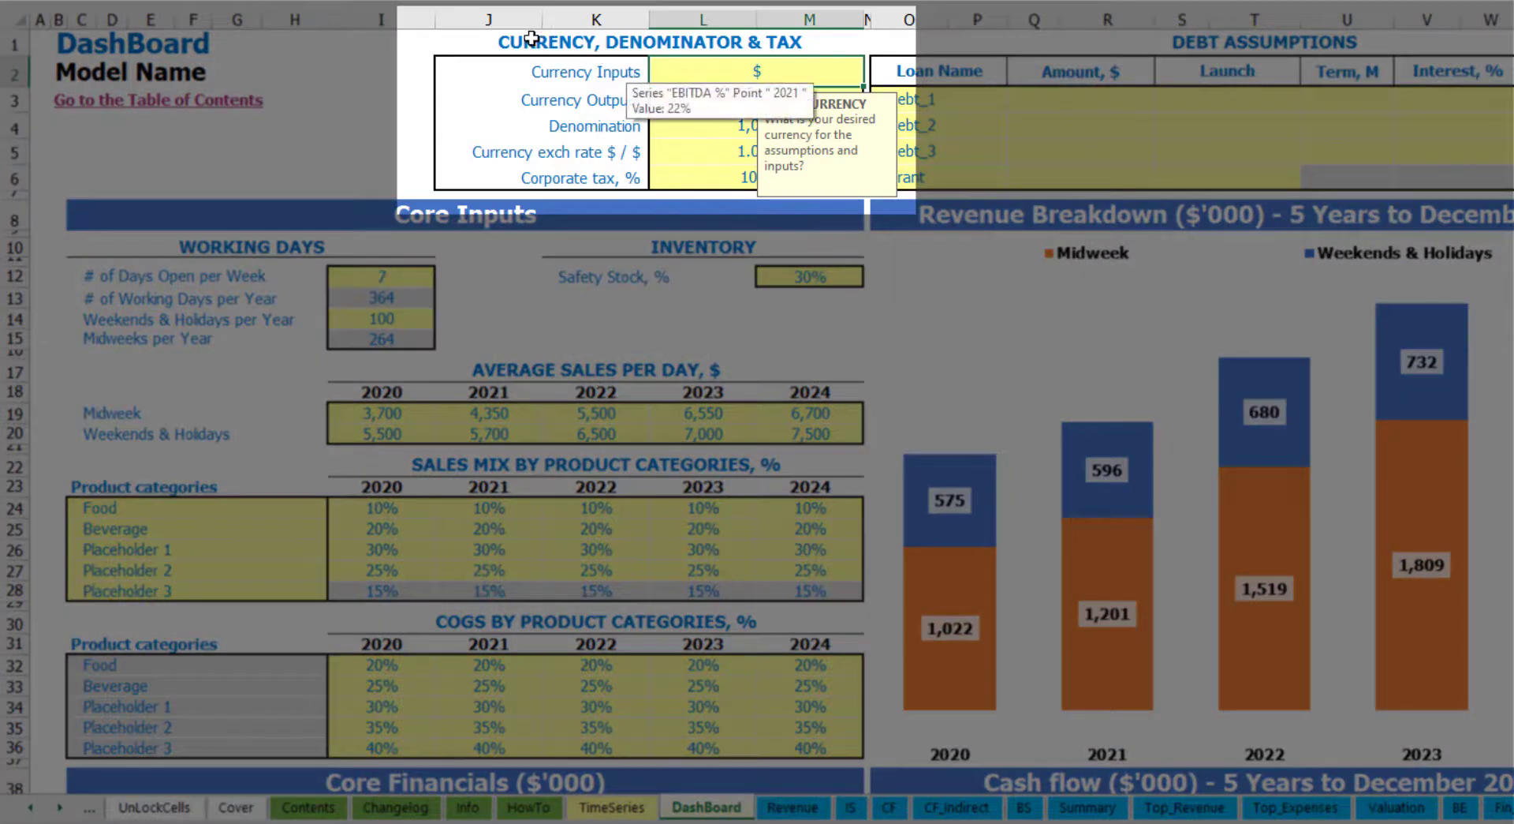
- Set the input currency to USD and the output currency to EUR in the DashBoard's currency assumptions
{"action": "left_click", "coordinate": [356, 82]}
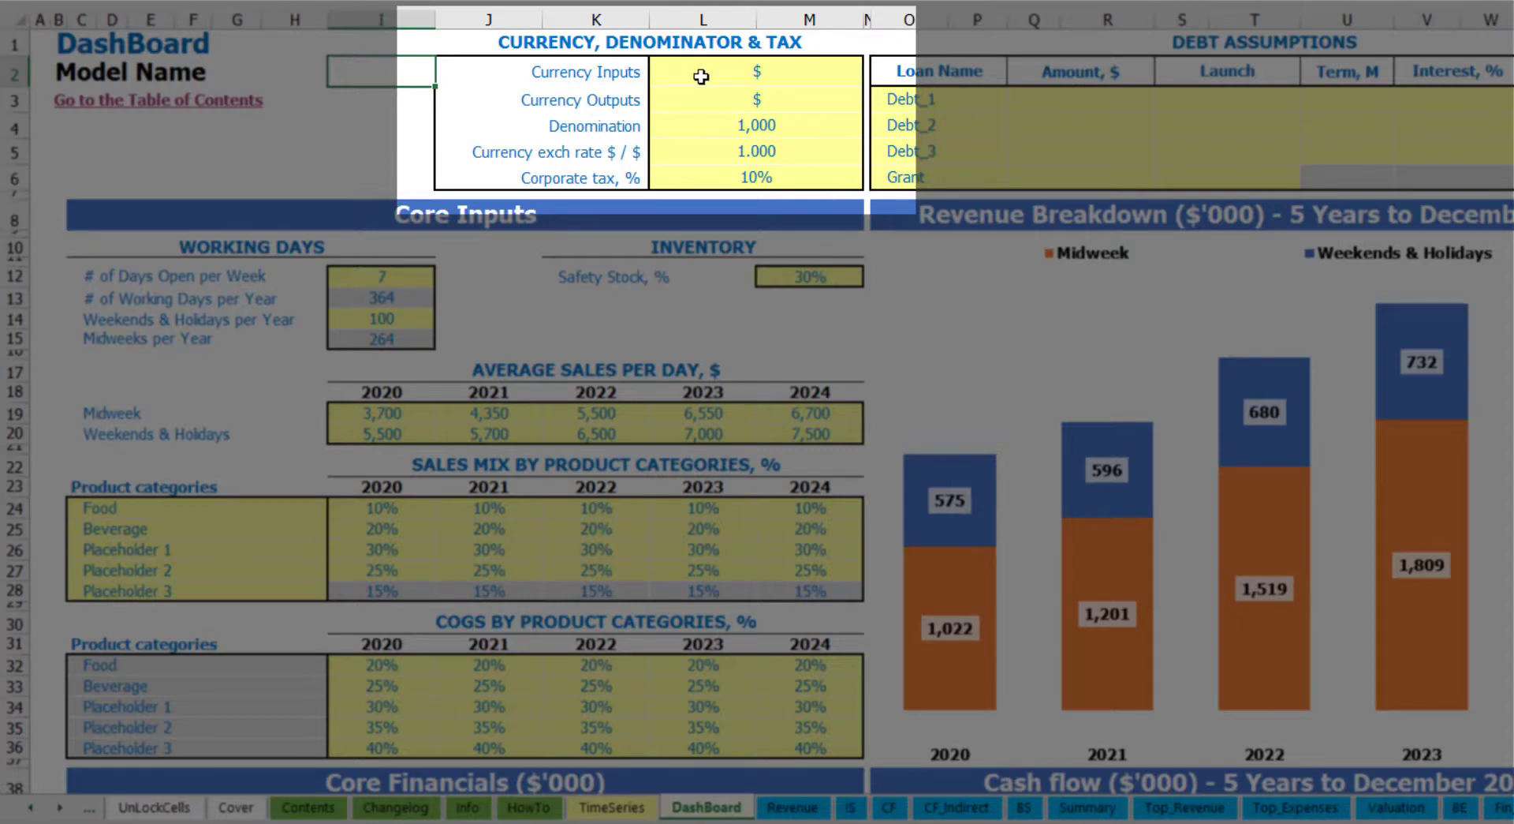
{"action": "left_click", "coordinate": [801, 67]}
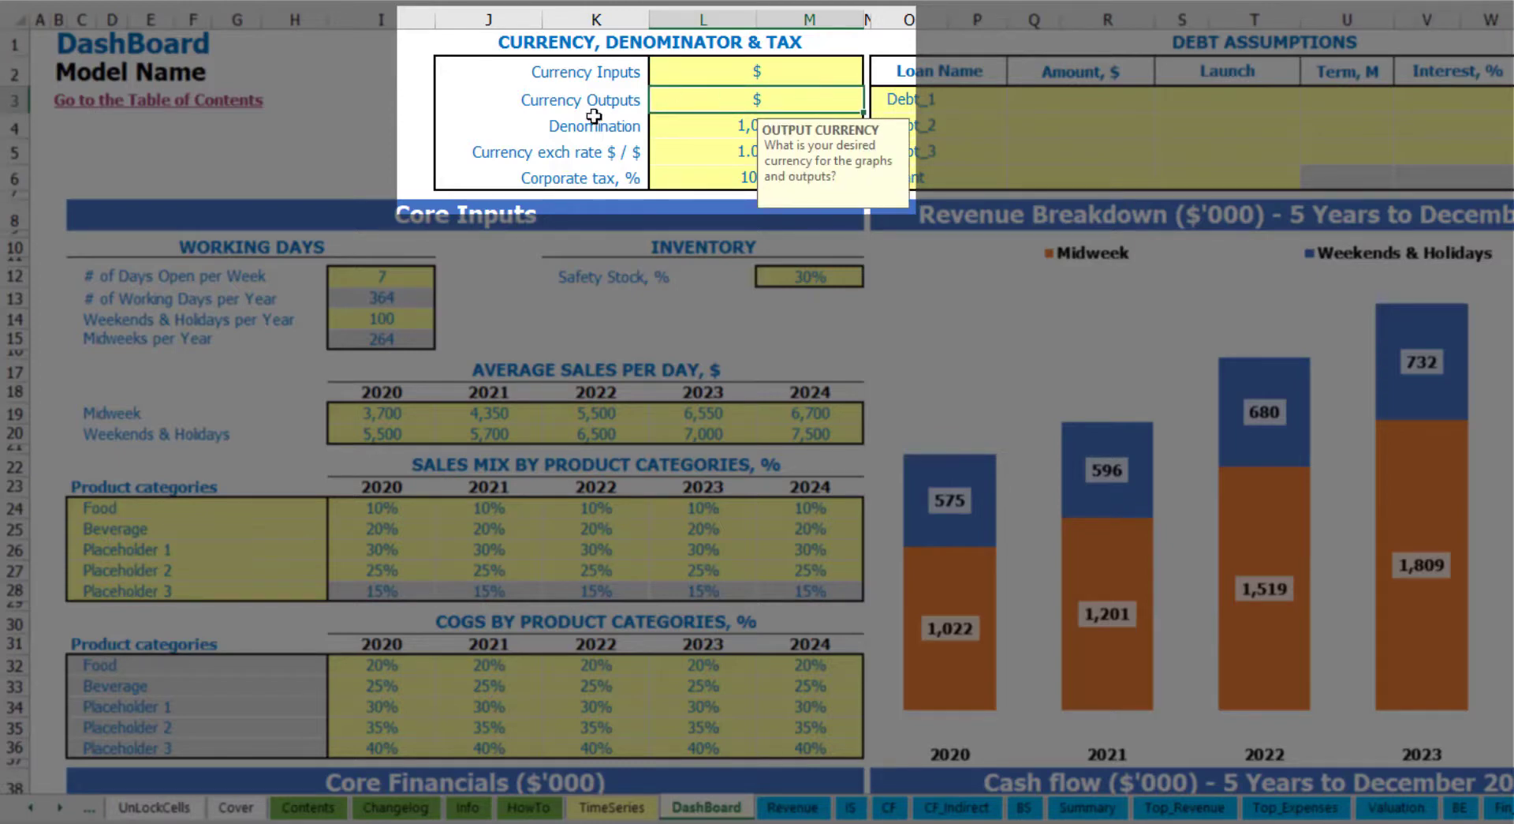
{"action": "left_click", "coordinate": [736, 73]}
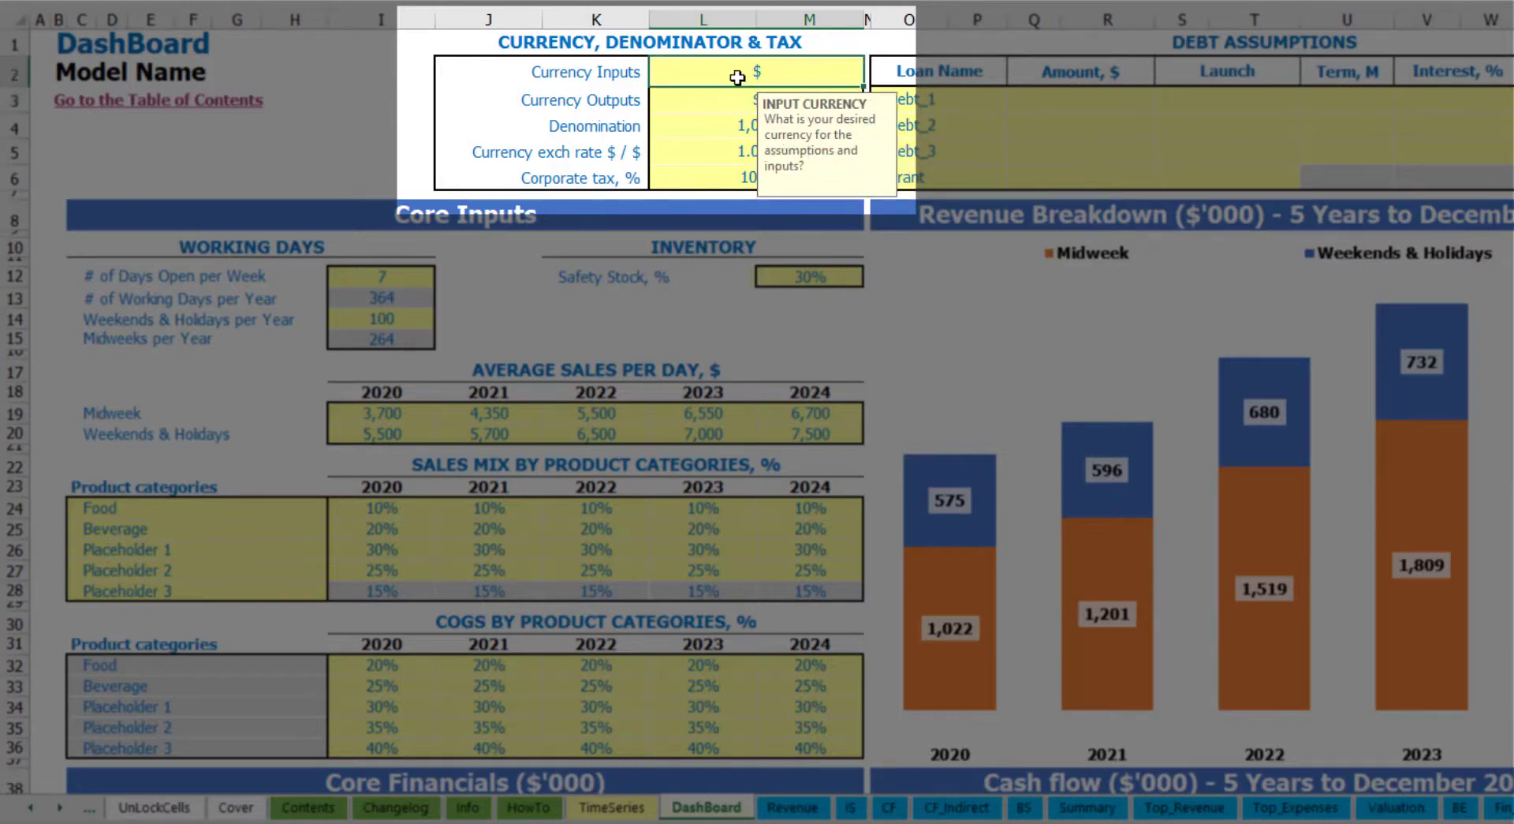
{"action": "type", "text": "USD"}
{"action": "key", "text": "Return"}
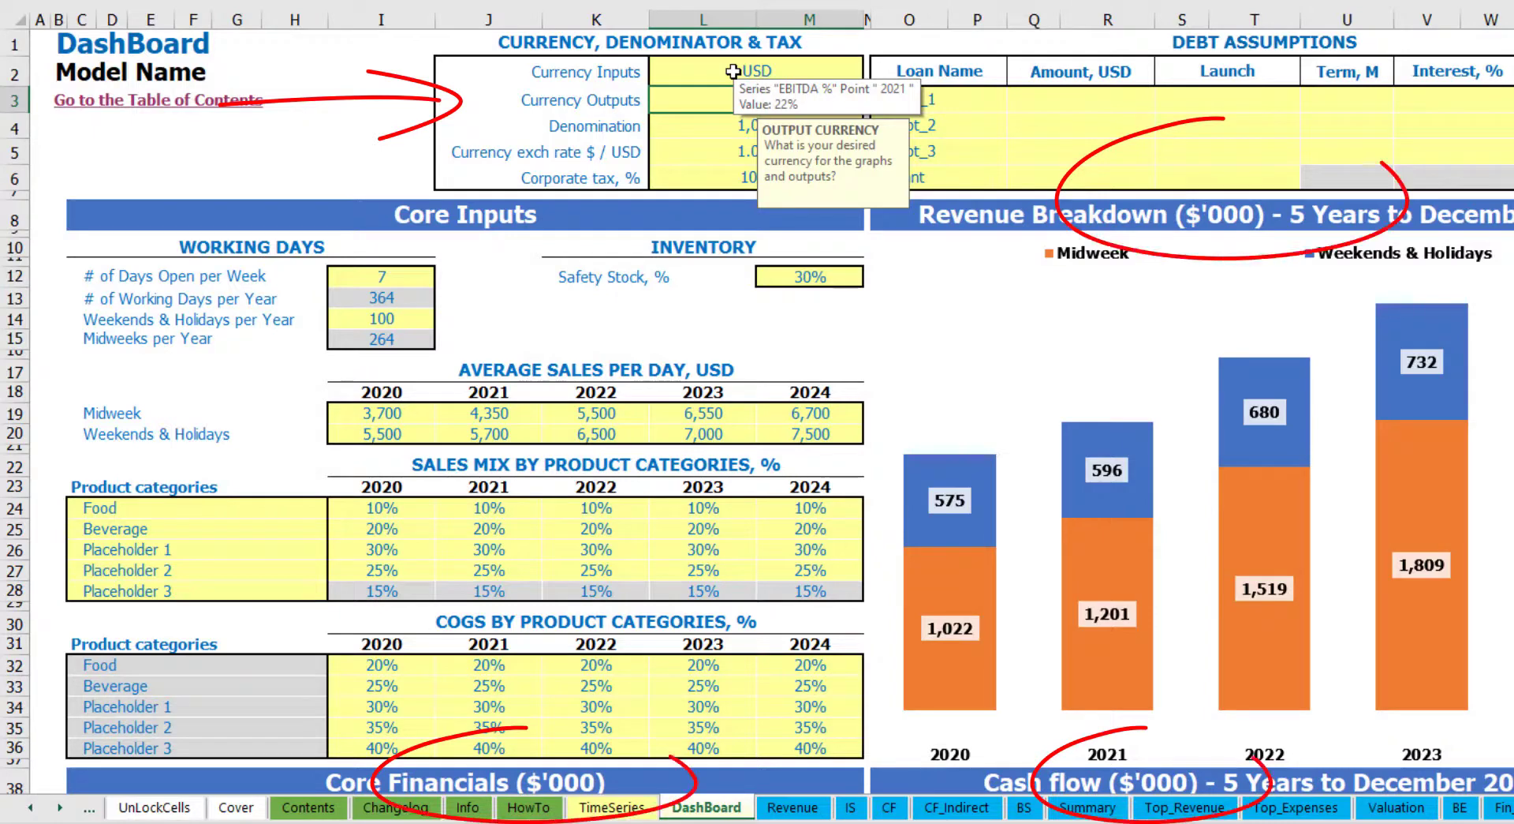
{"action": "type", "text": "EUR"}
{"action": "key", "text": "Return"}
{"action": "key", "text": "Return"}
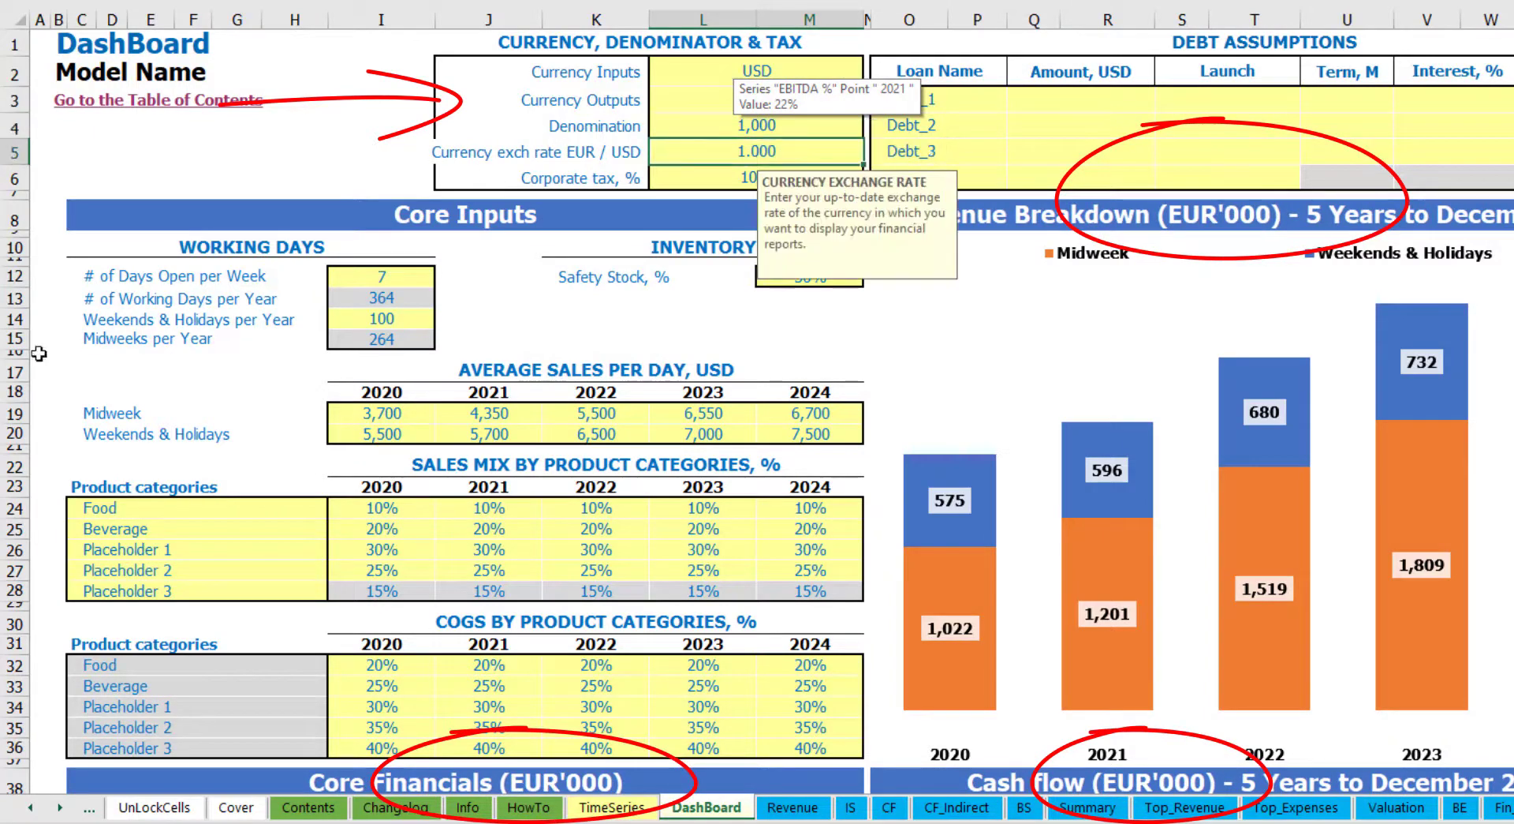
- Set the EUR / USD currency exchange rate to 1.2 on the DashBoard
{"action": "left_click", "coordinate": [397, 108]}
{"action": "left_click", "coordinate": [745, 151]}
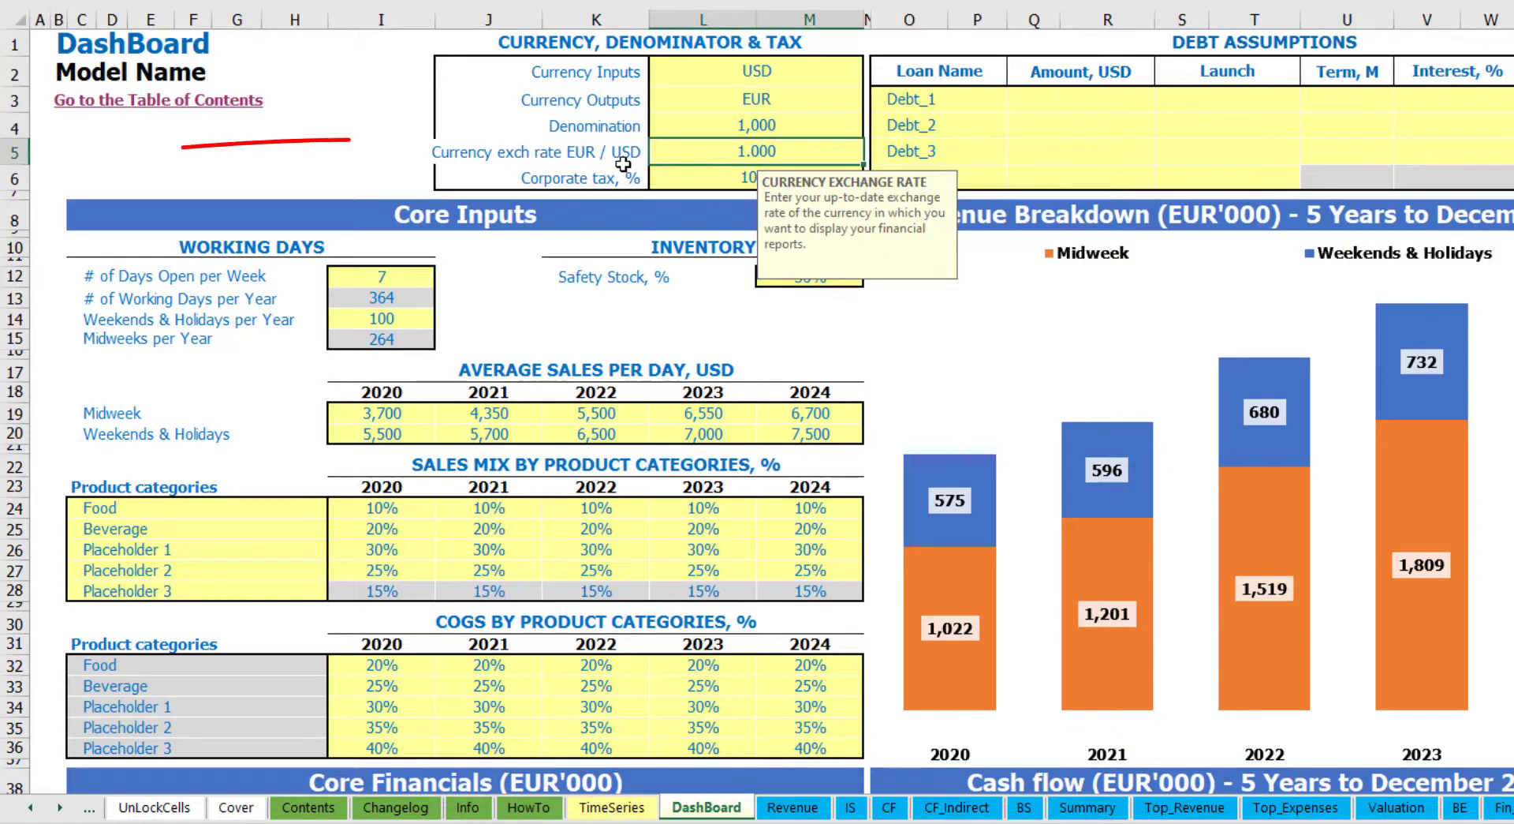
{"action": "type", "text": "1.2"}
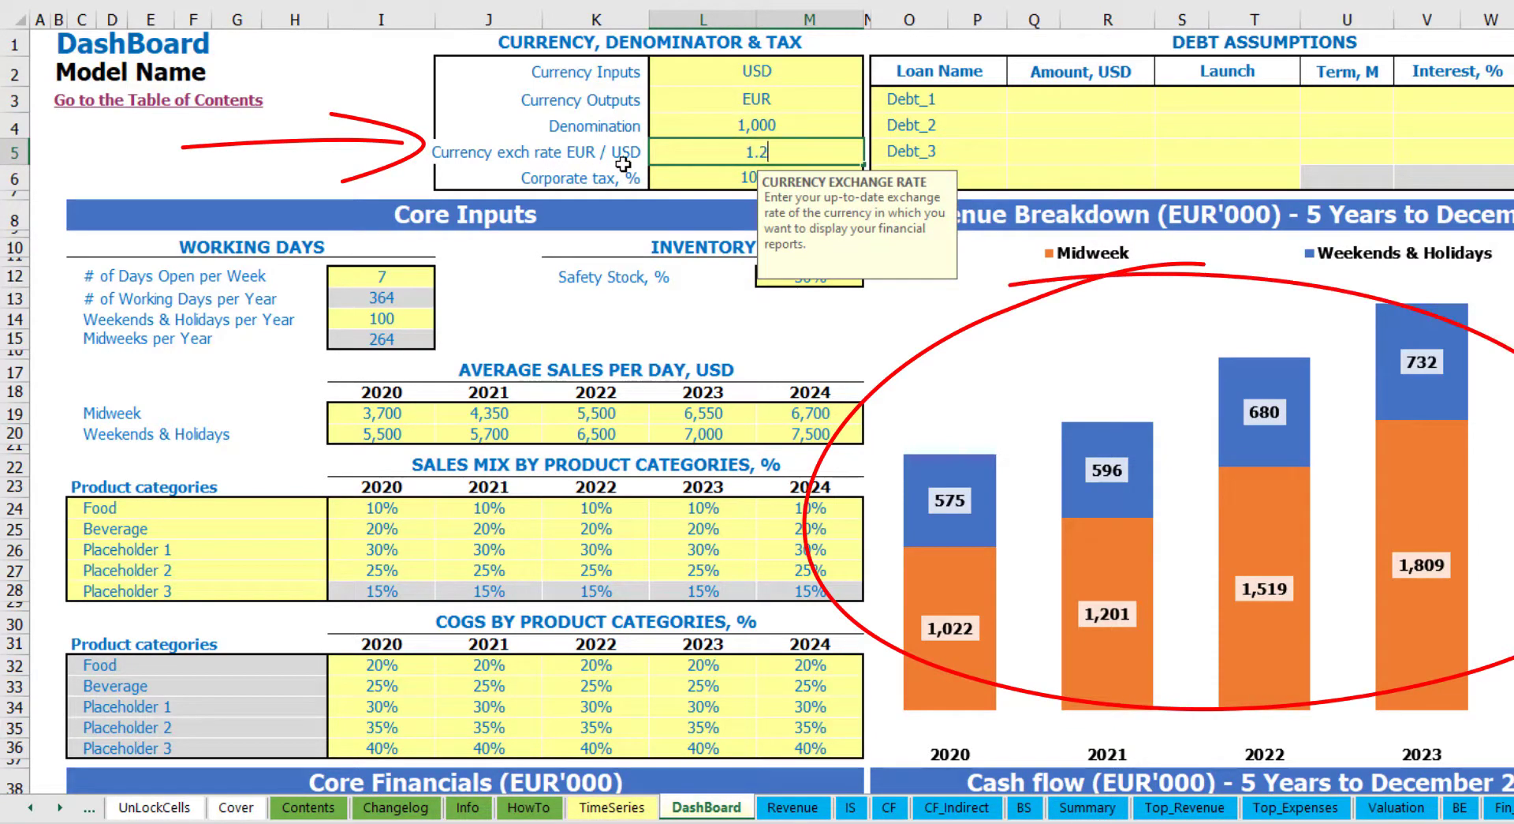
{"action": "key", "text": "Return"}
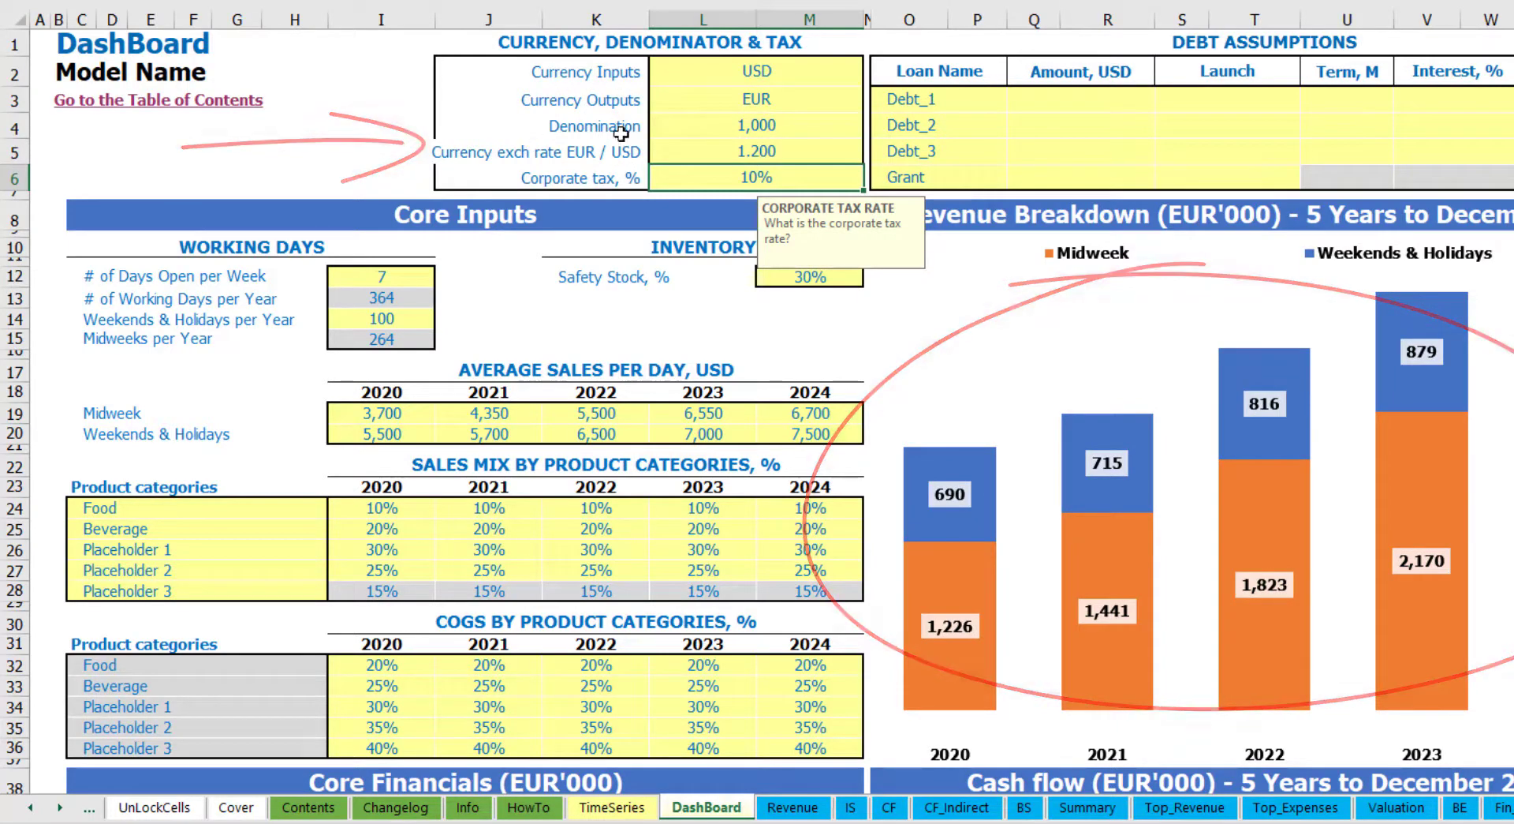
- Review the input currency, output currency and exchange rate cells on the DashBoard
{"action": "left_click", "coordinate": [719, 71]}
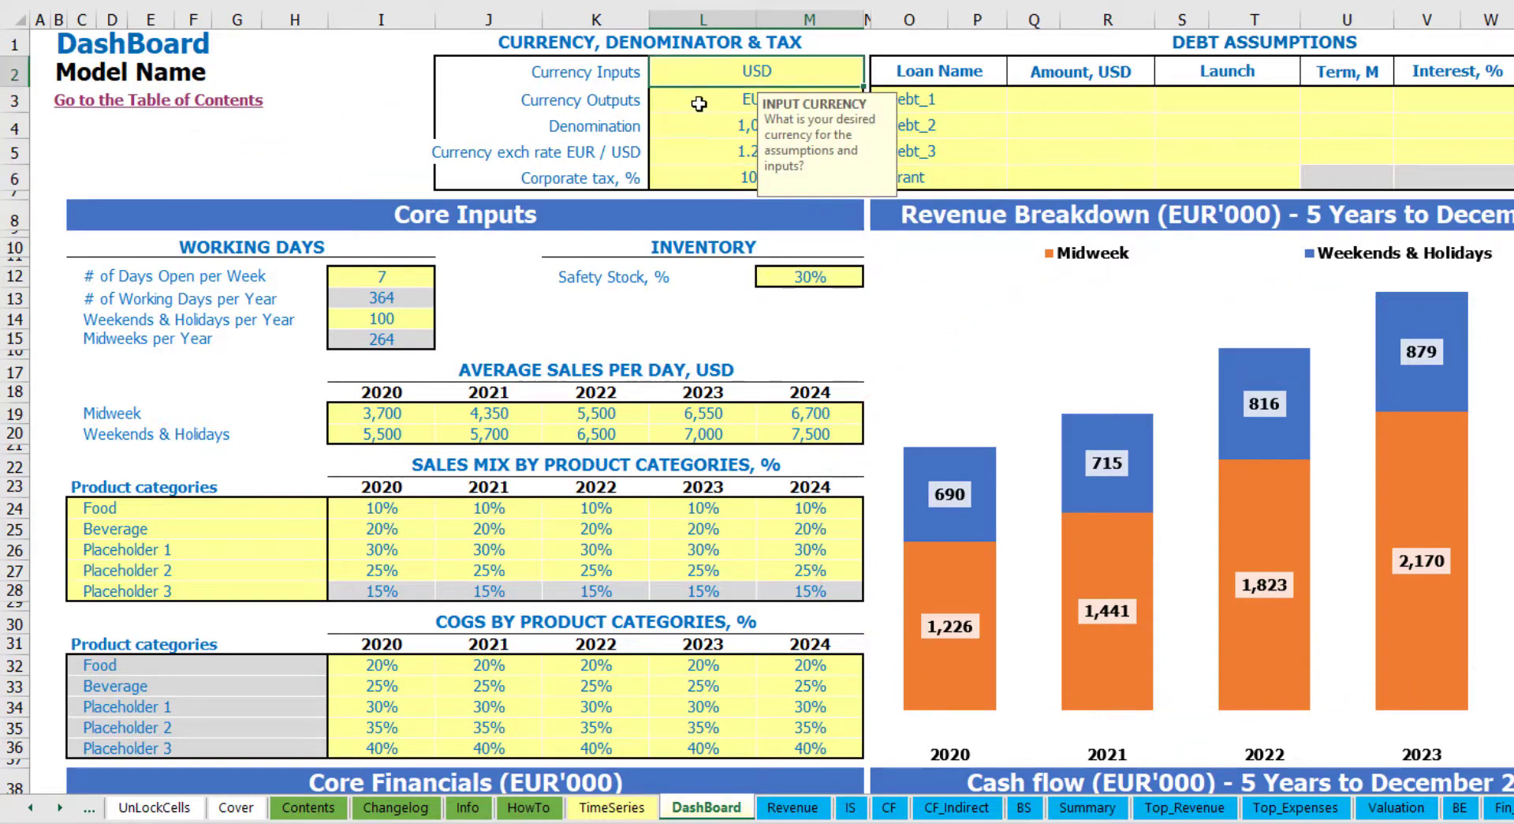
{"action": "left_click", "coordinate": [703, 101]}
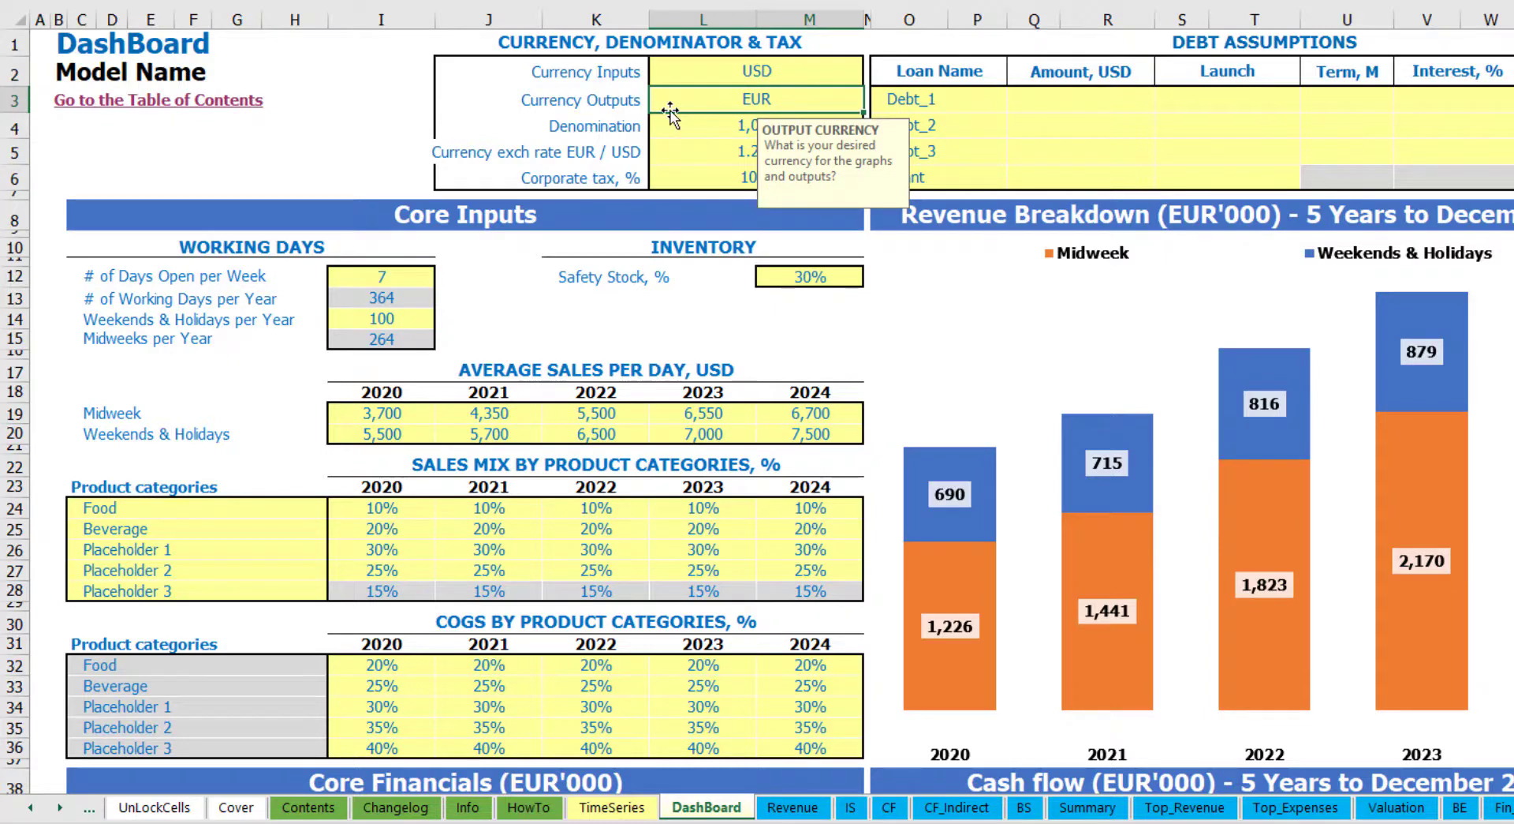
{"action": "left_click", "coordinate": [680, 152]}
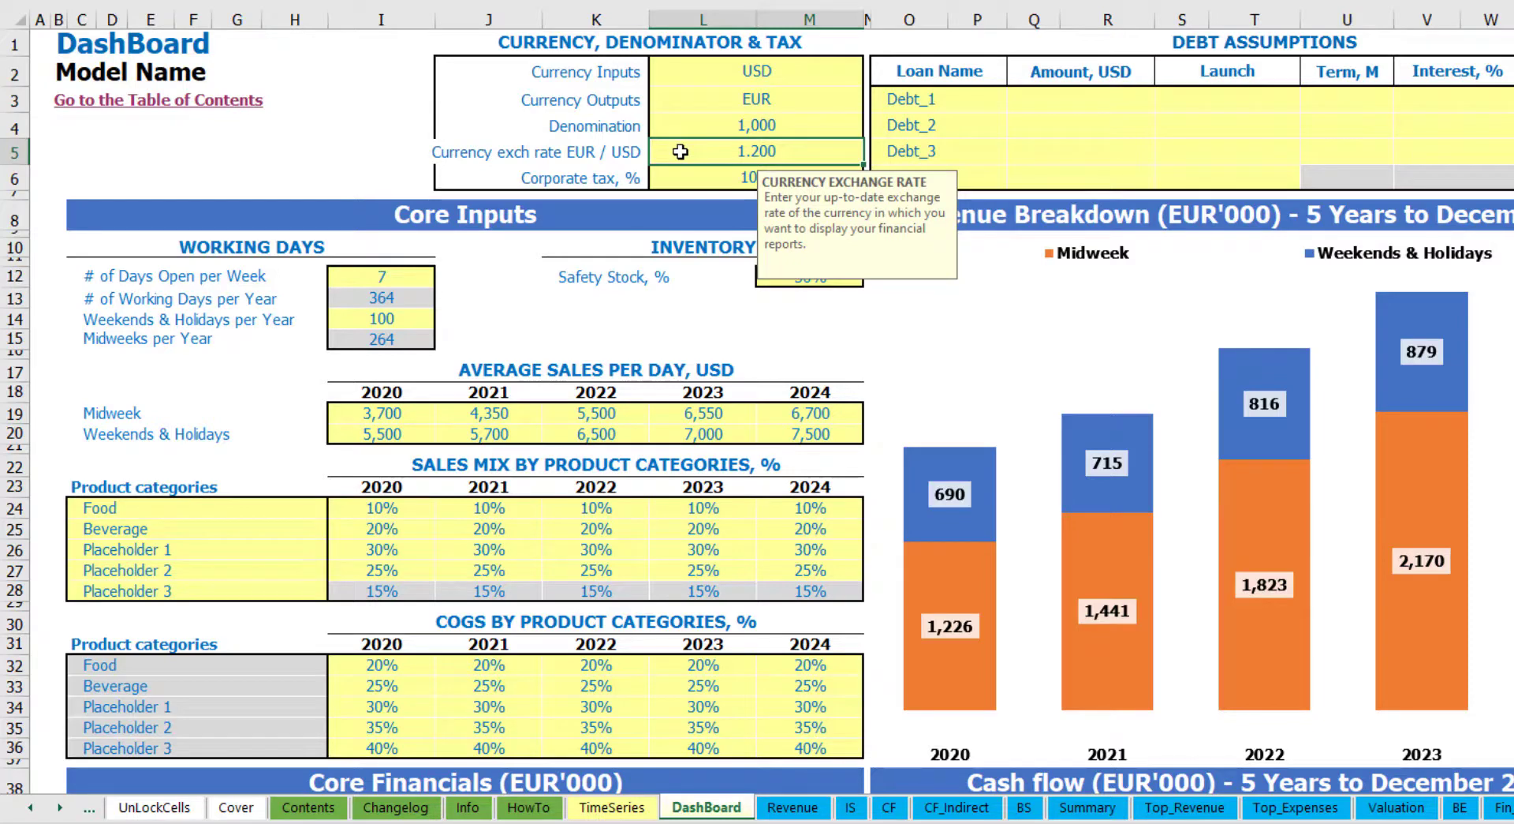
- Review the Denomination setting and check the annual and monthly income statement headings on the Summary sheet
{"action": "left_click", "coordinate": [727, 123]}
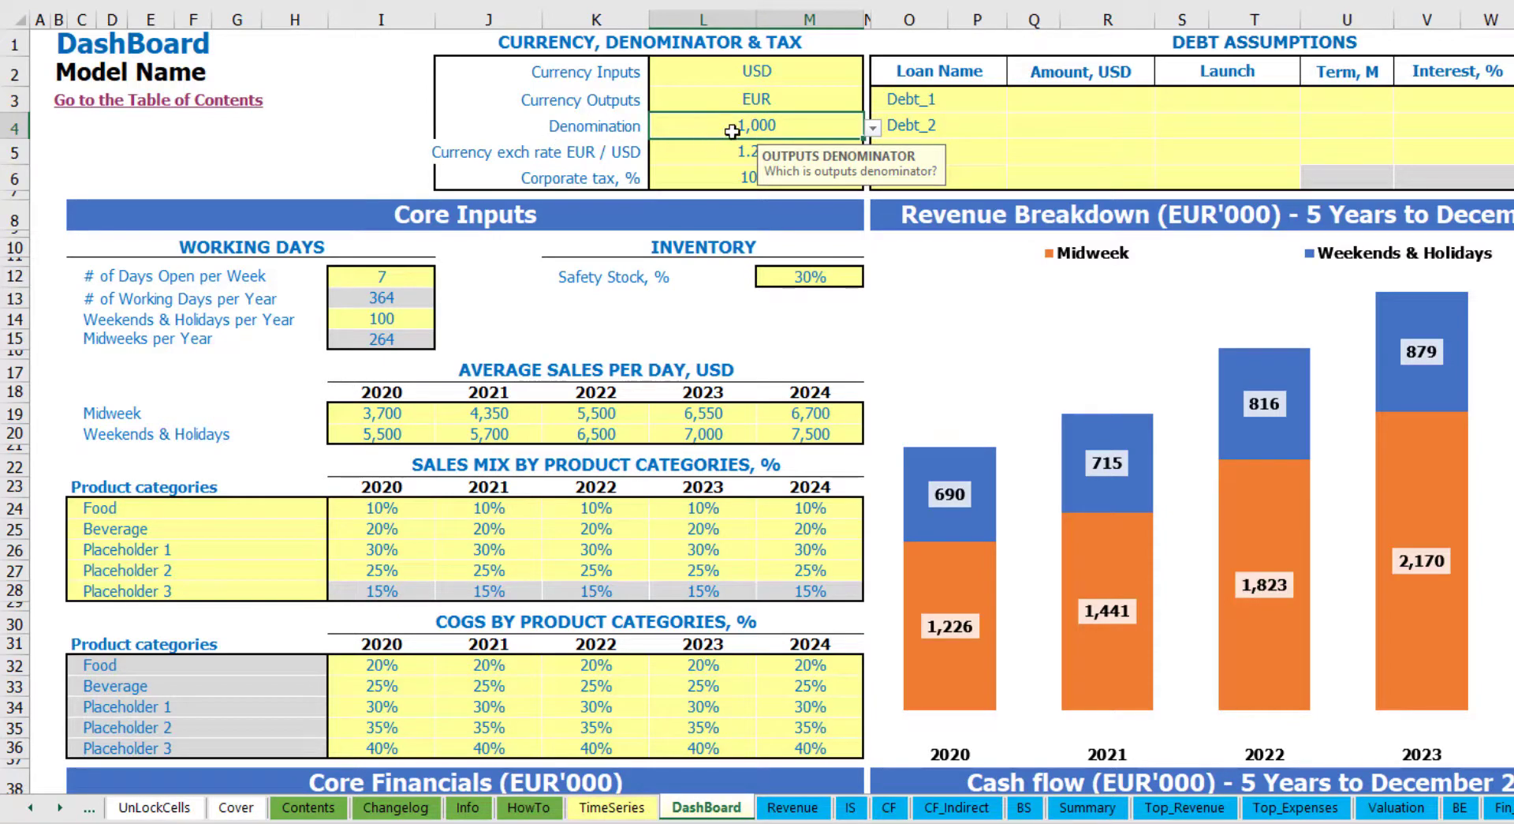
{"action": "left_click", "coordinate": [1096, 807]}
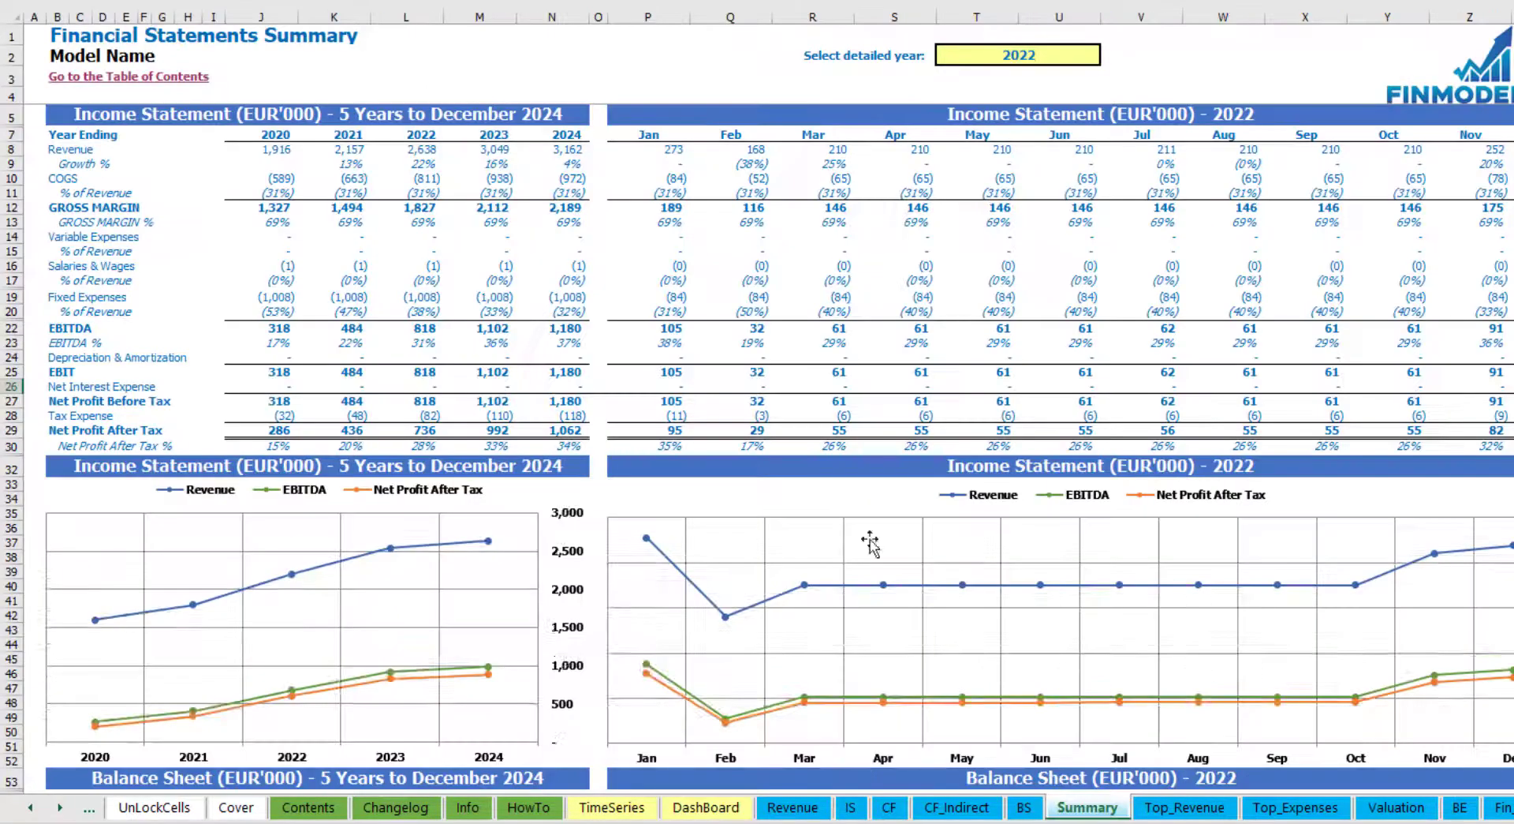
{"action": "left_click", "coordinate": [325, 119]}
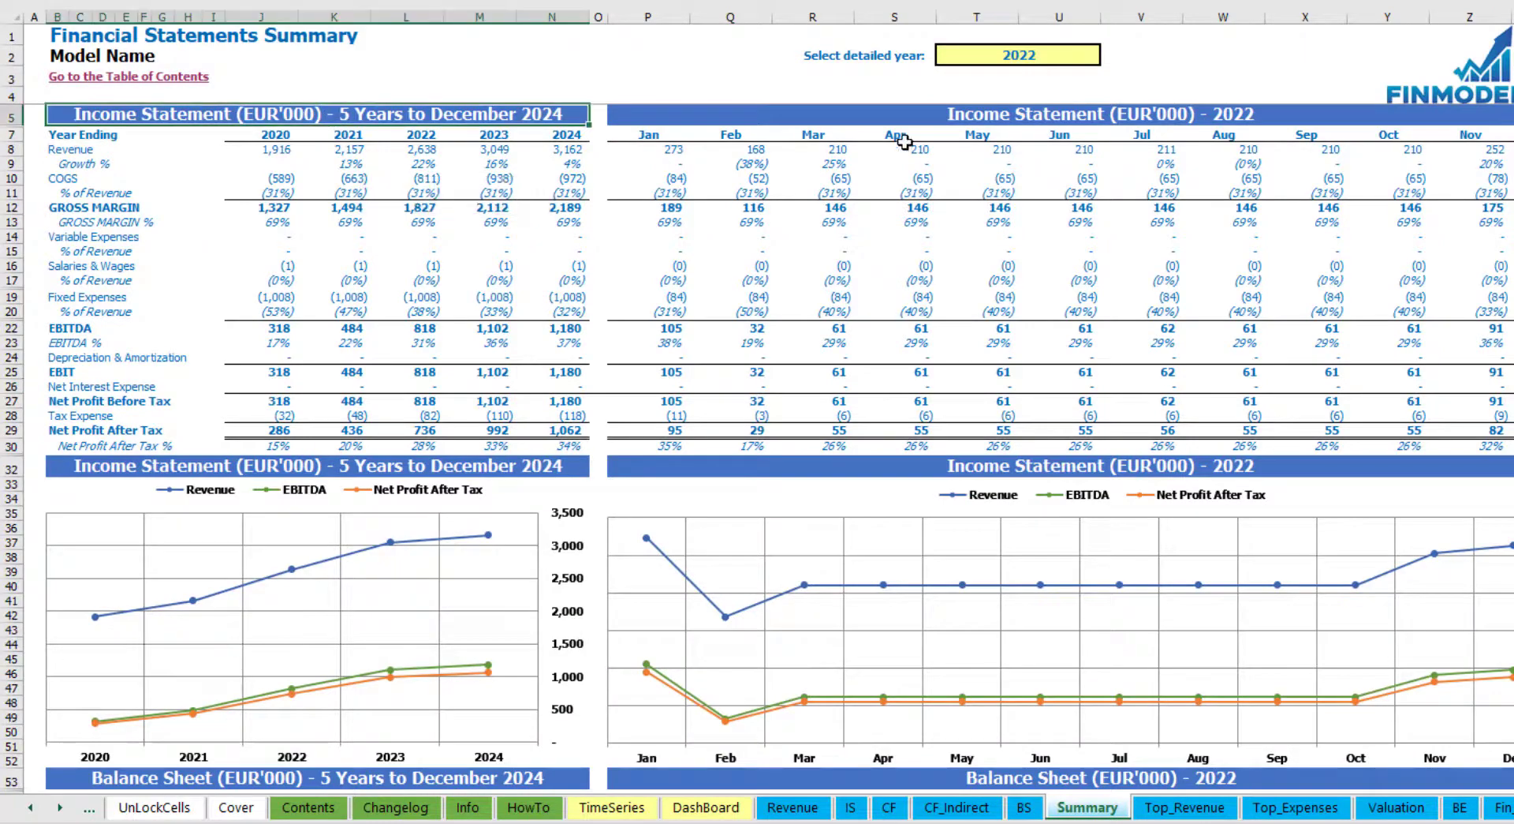
{"action": "left_click", "coordinate": [1100, 110]}
{"action": "left_click", "coordinate": [431, 108]}
- Set the DashBoard denomination to 1,000,000 and check the income statement headings on the Summary sheet
{"action": "left_click", "coordinate": [706, 807]}
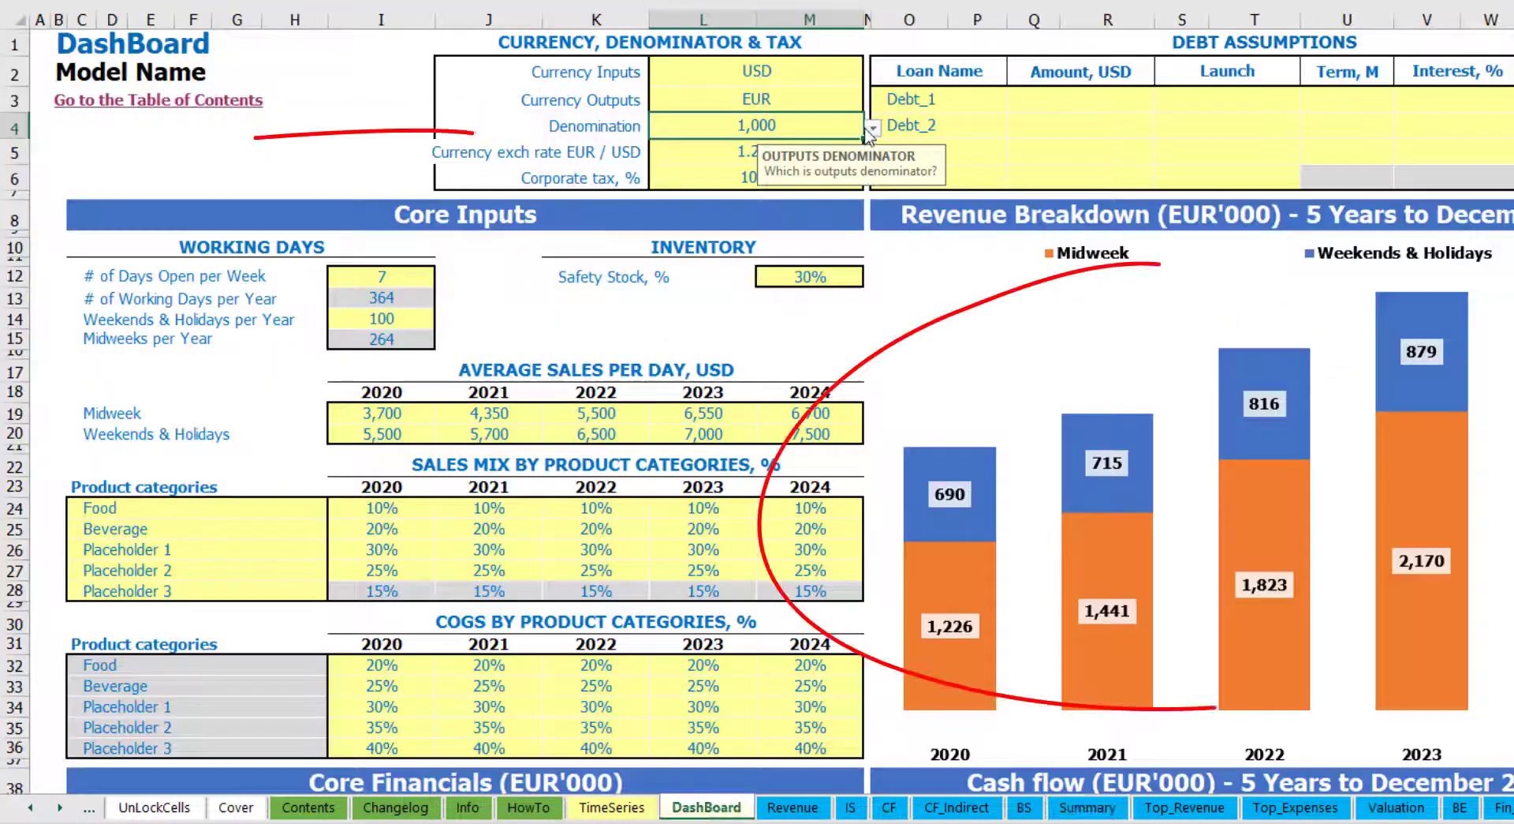
{"action": "left_click", "coordinate": [873, 127]}
{"action": "left_click", "coordinate": [769, 190]}
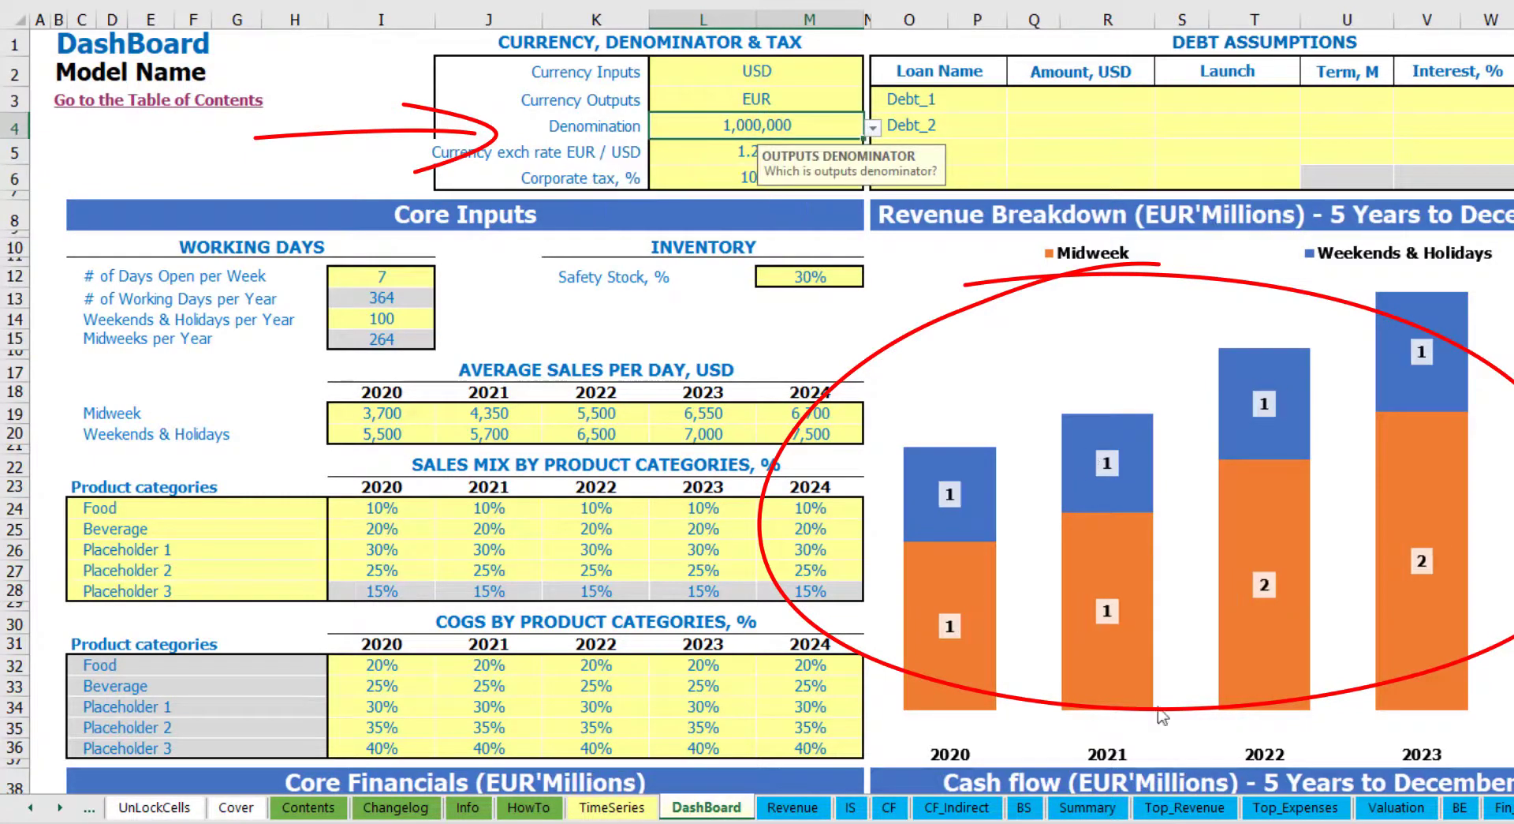
{"action": "left_click", "coordinate": [1087, 807]}
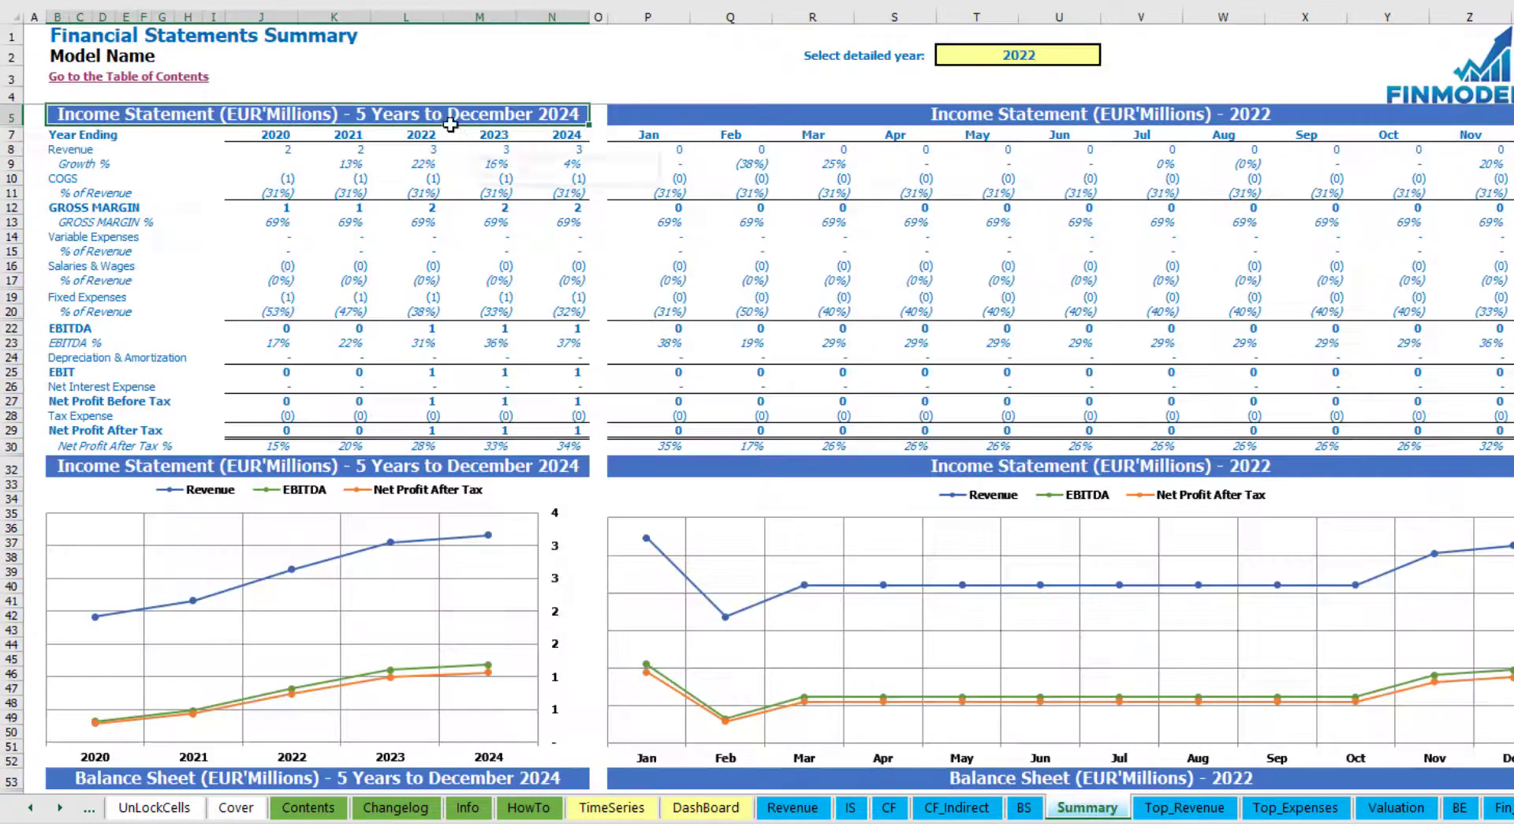
{"action": "left_click", "coordinate": [833, 113]}
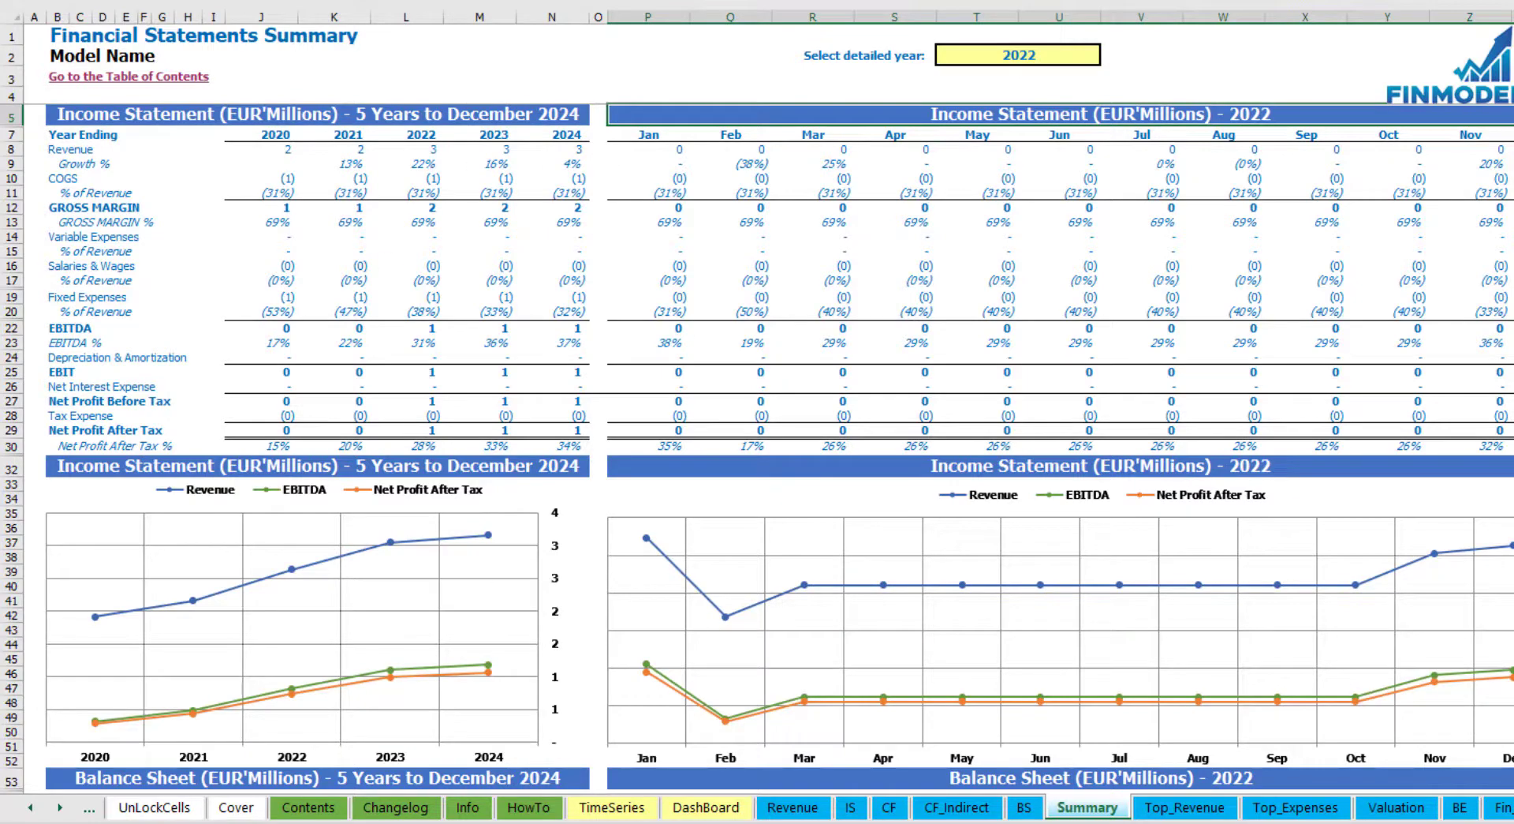
- Set the DashBoard denomination to 1 and check the income statements on the Summary sheet
{"action": "left_click", "coordinate": [706, 807]}
{"action": "left_click", "coordinate": [869, 128]}
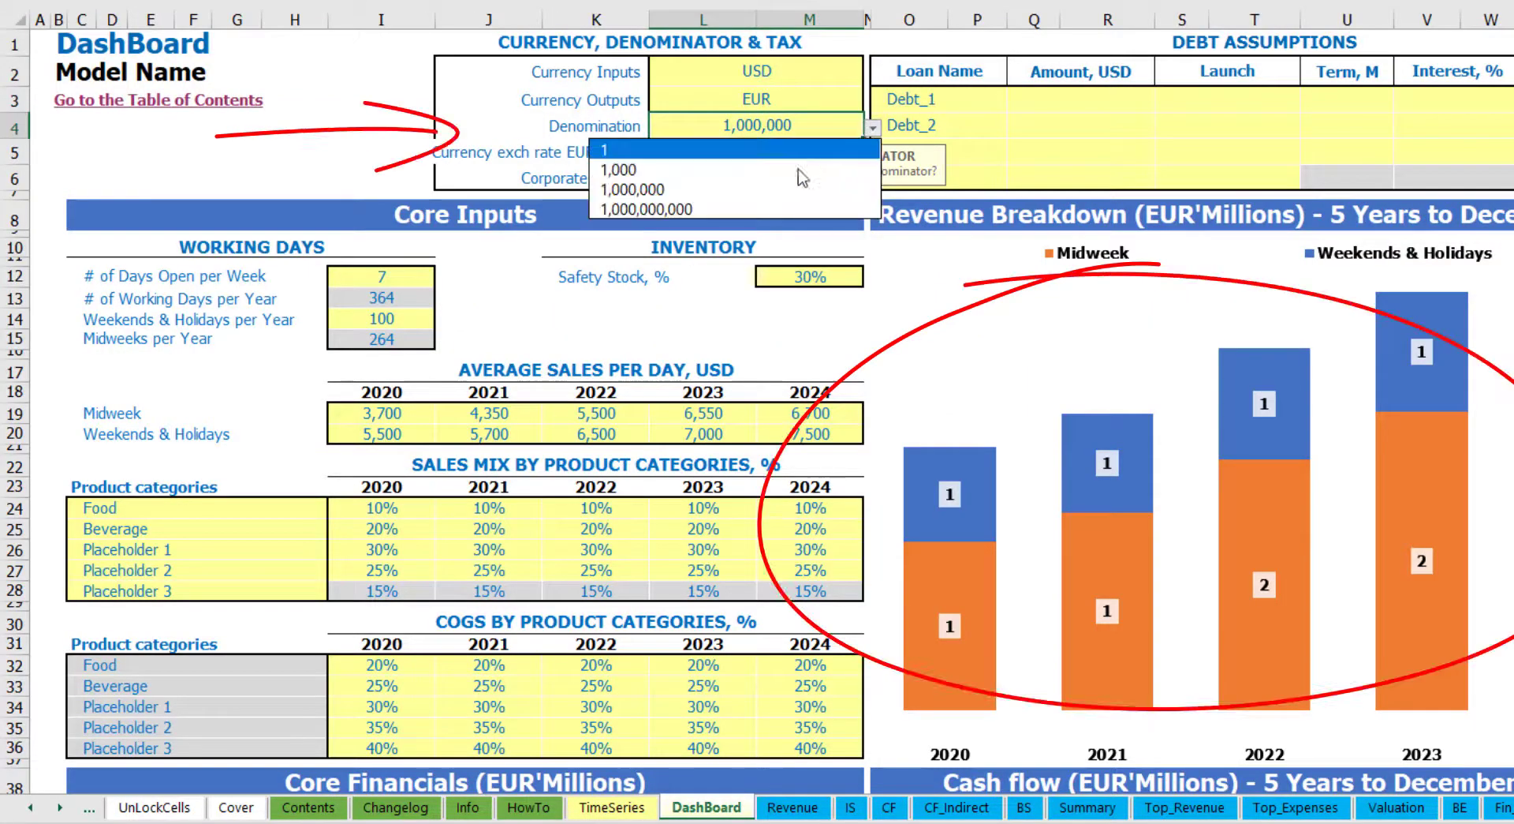
{"action": "left_click", "coordinate": [733, 150]}
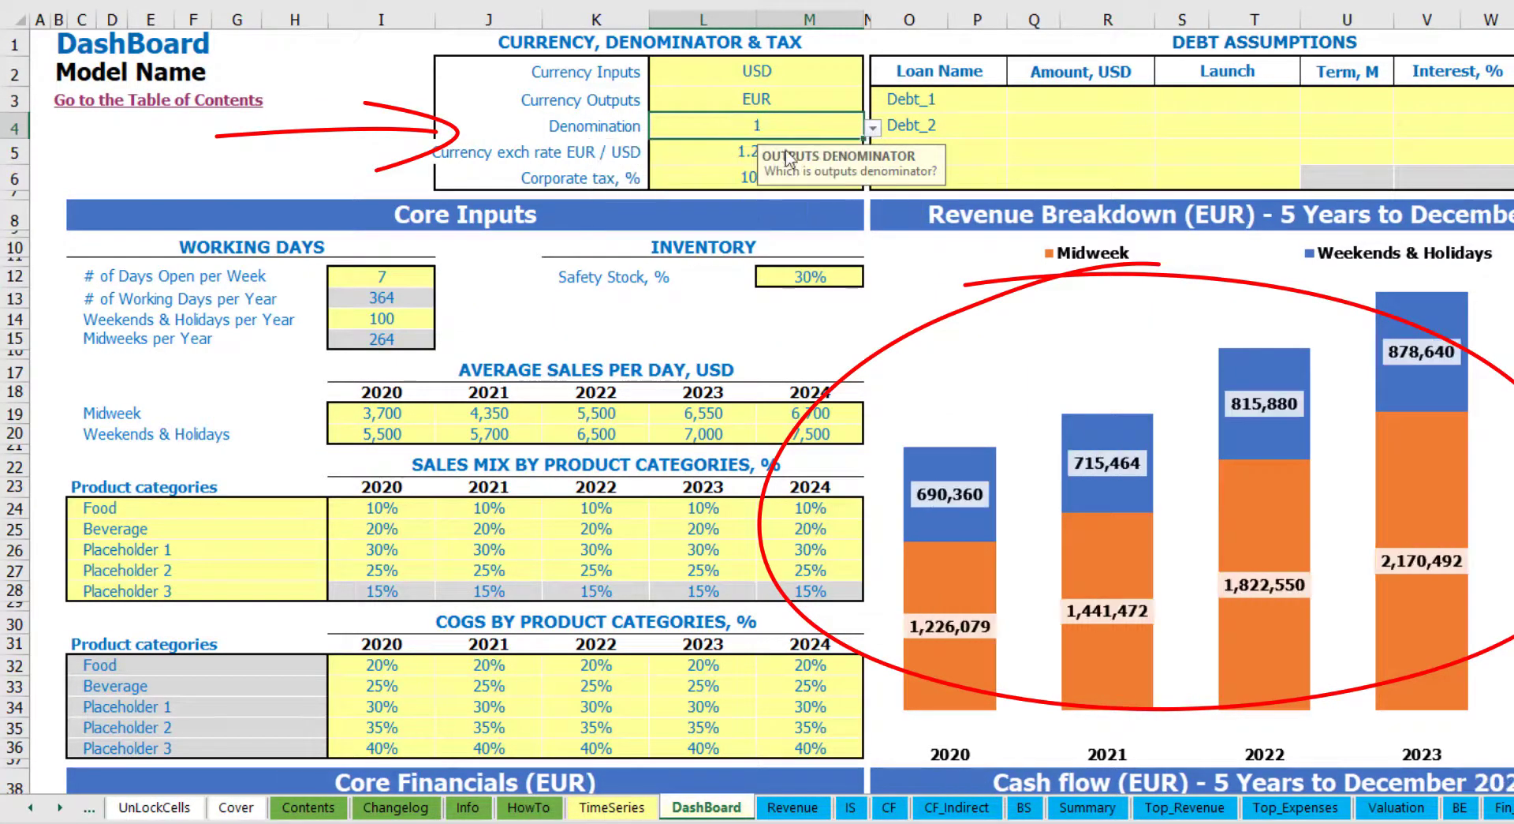
{"action": "left_click", "coordinate": [1087, 807]}
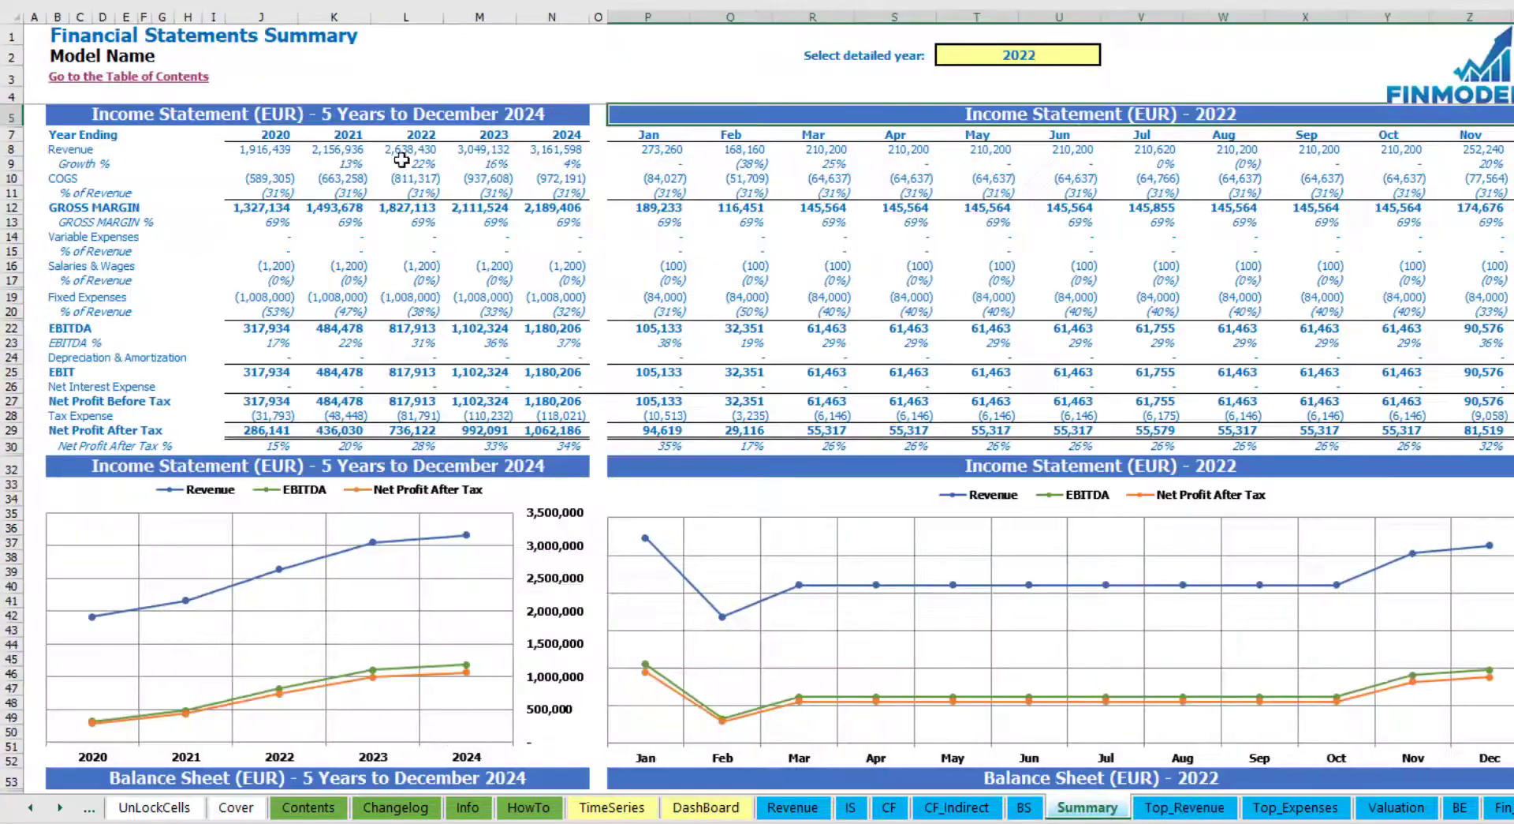
- Set the corporate tax rate to 15% in the DashBoard's tax assumptions
{"action": "left_click", "coordinate": [706, 807]}
{"action": "left_click", "coordinate": [712, 167]}
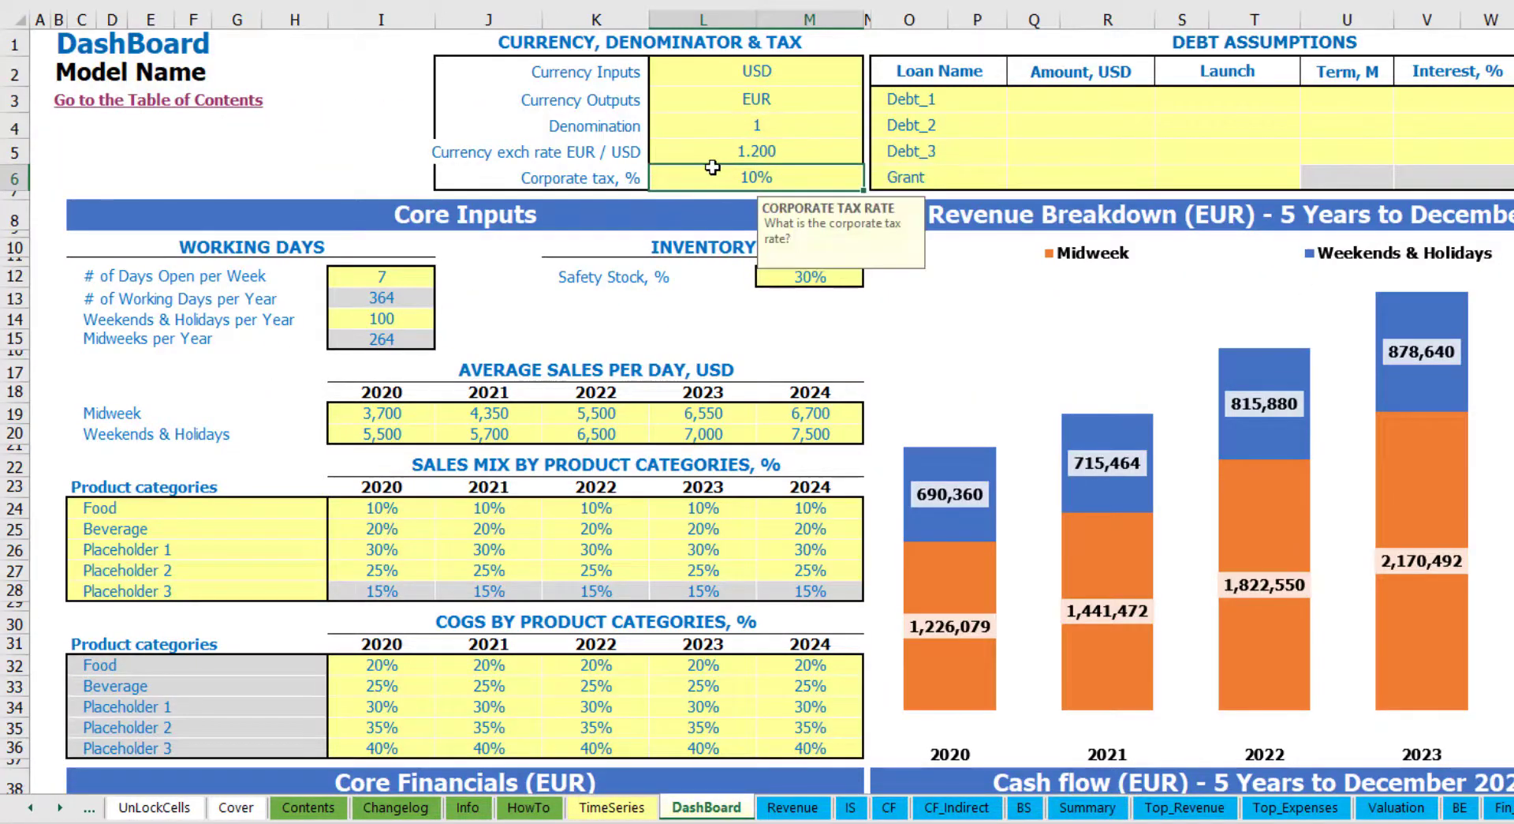
{"action": "type", "text": "15"}
{"action": "key", "text": "Return"}
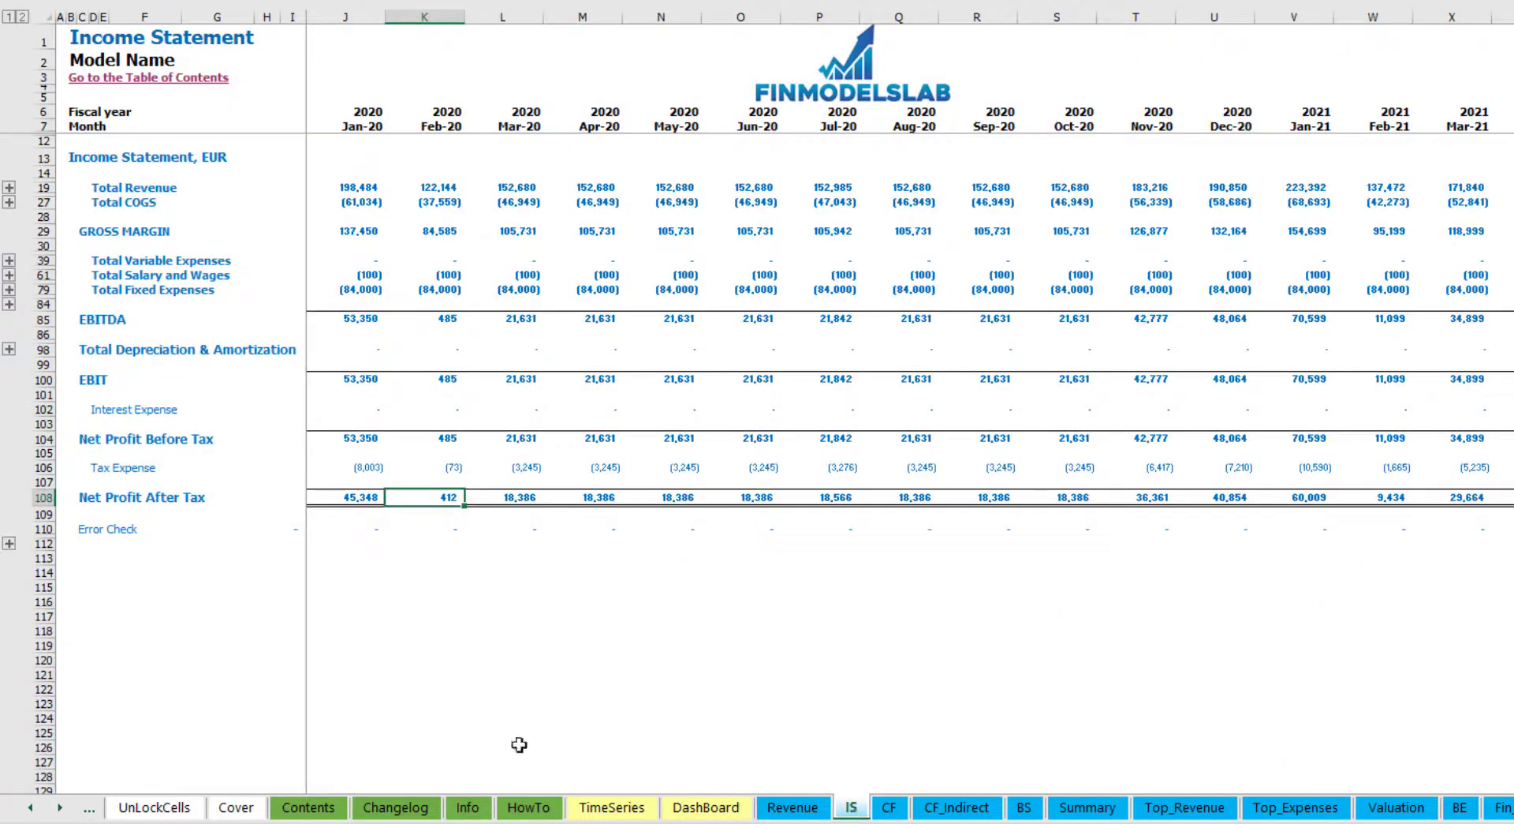
- Check the Tax Expense row on the income statement
{"action": "left_click", "coordinate": [850, 806]}
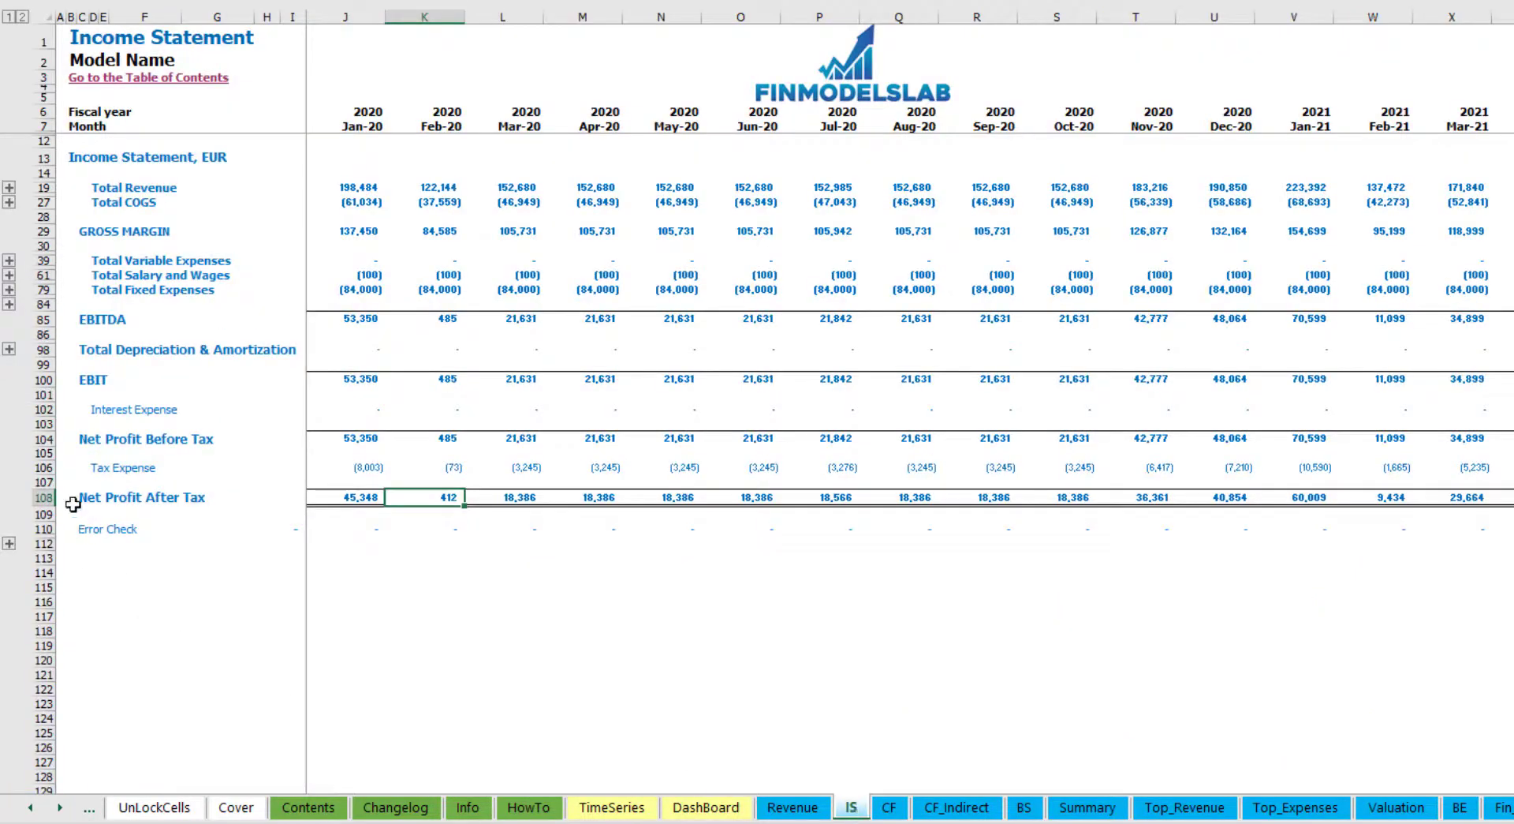
{"action": "left_click", "coordinate": [45, 467]}
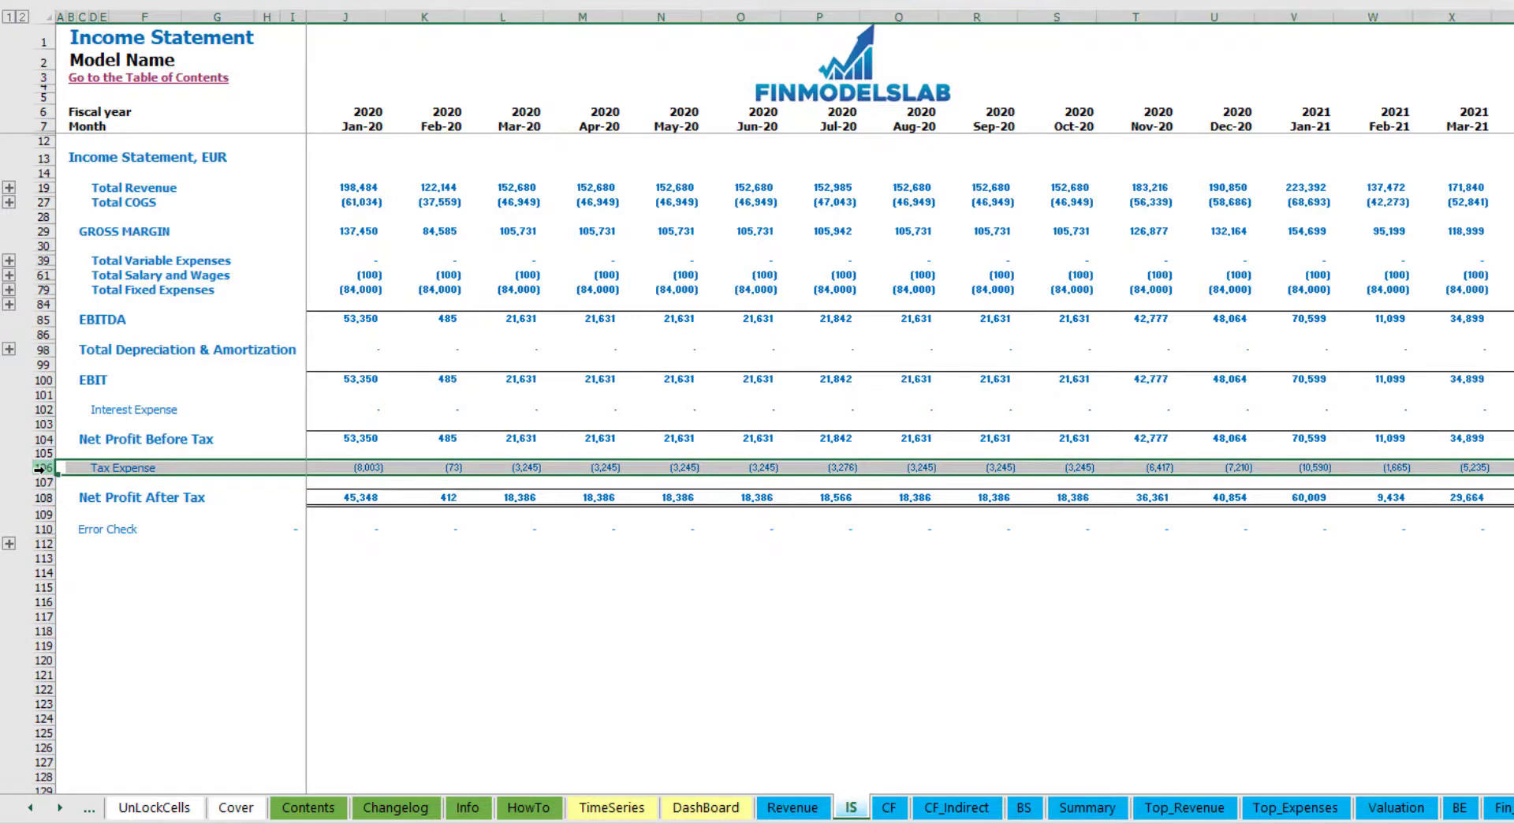